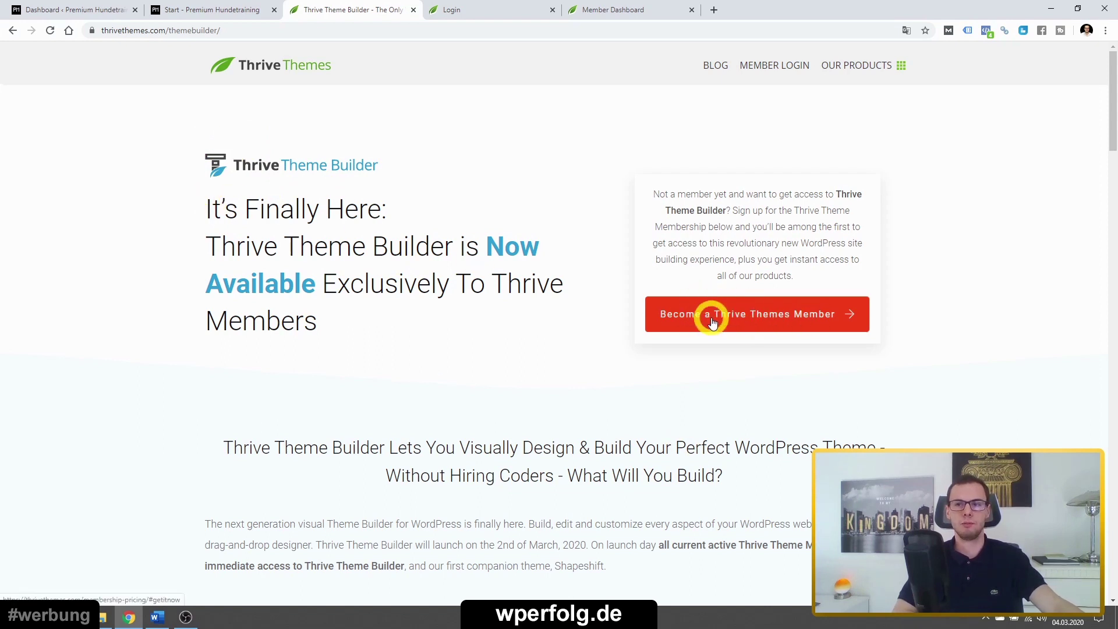
# - Examine the Thrive Theme Builder product page down to its FAQ, and the member login page
pyautogui.scroll(-15, 547, 338)
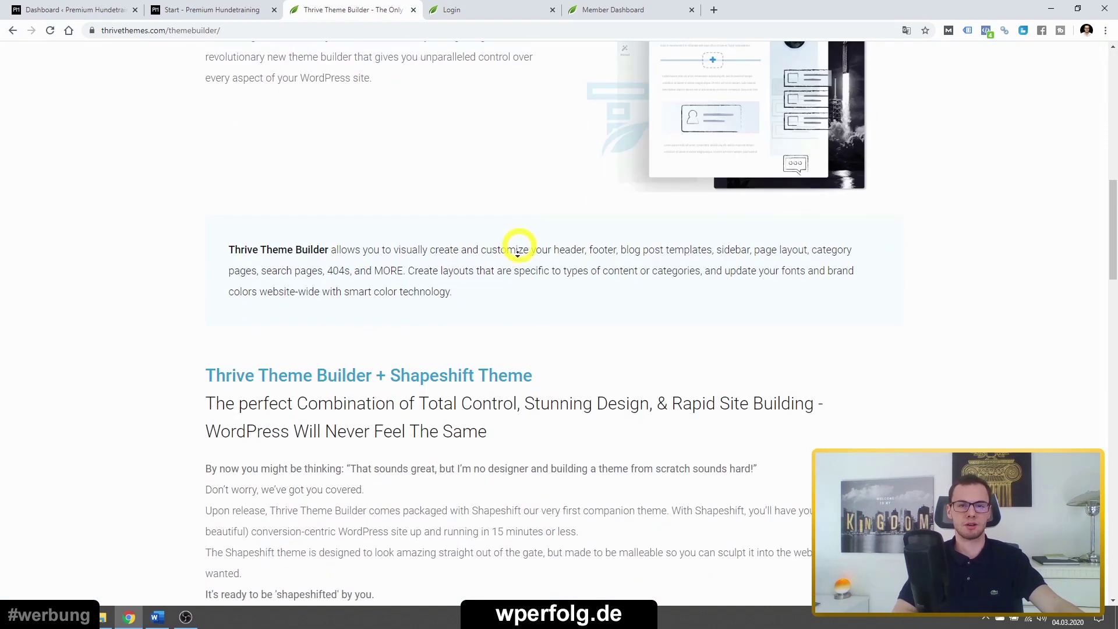
pyautogui.scroll(-6, 513, 297)
pyautogui.scroll(-19, 506, 346)
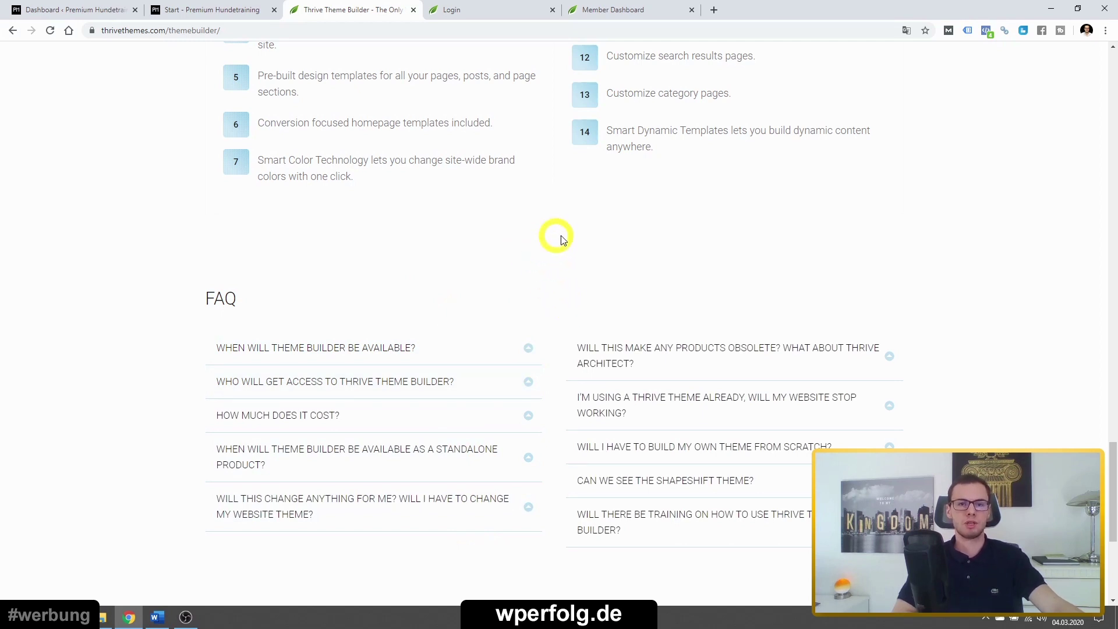
pyautogui.middleClick(530, 107)
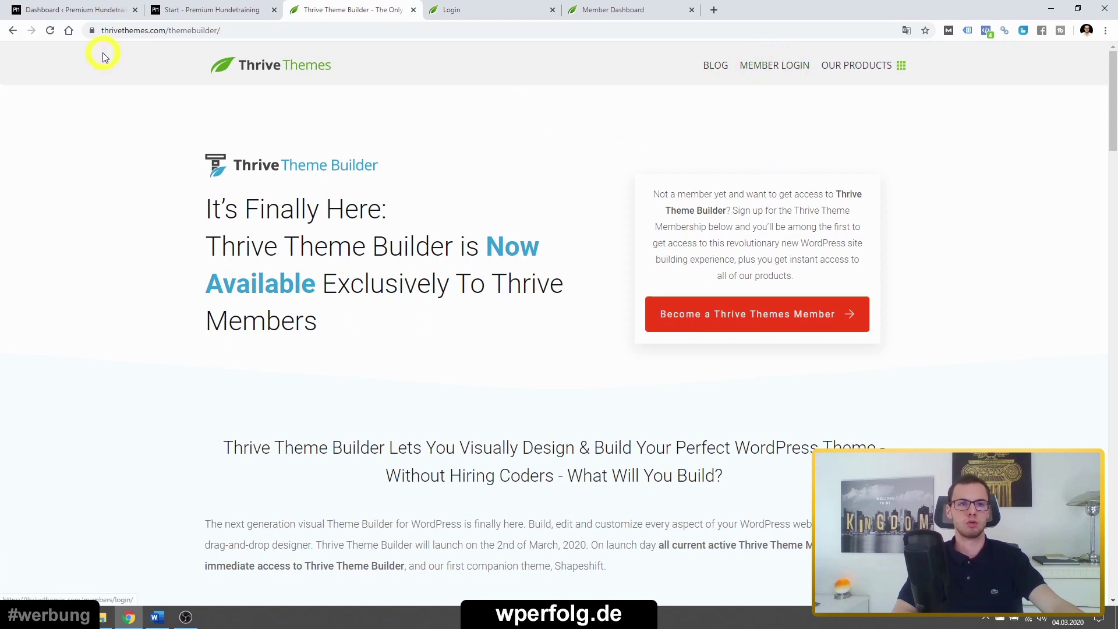
pyautogui.click(461, 10)
pyautogui.click(441, 214)
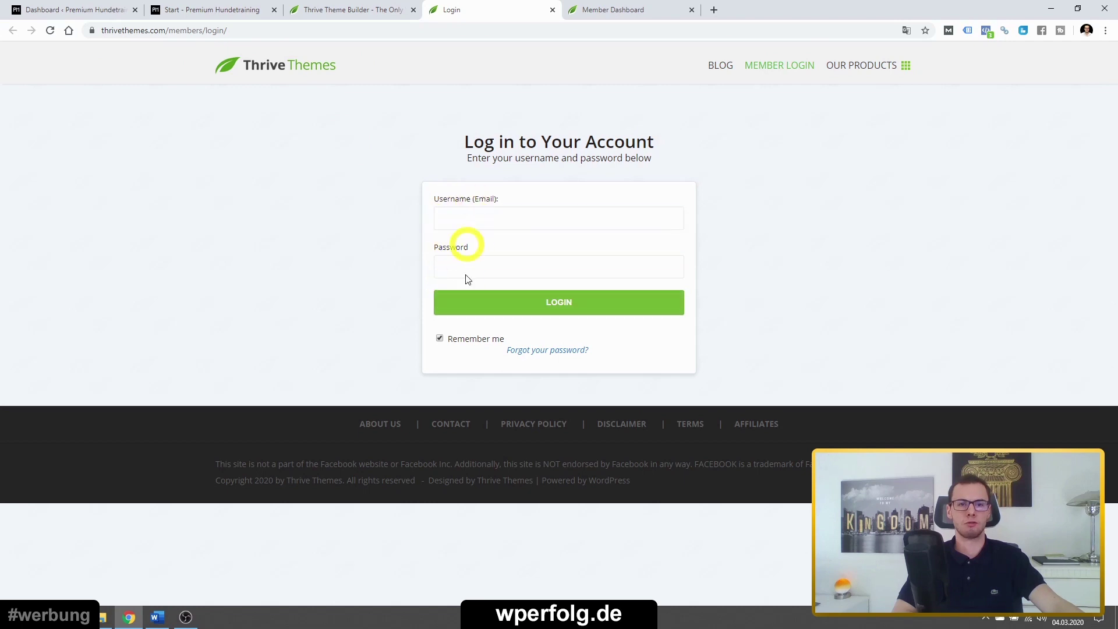
pyautogui.click(470, 245)
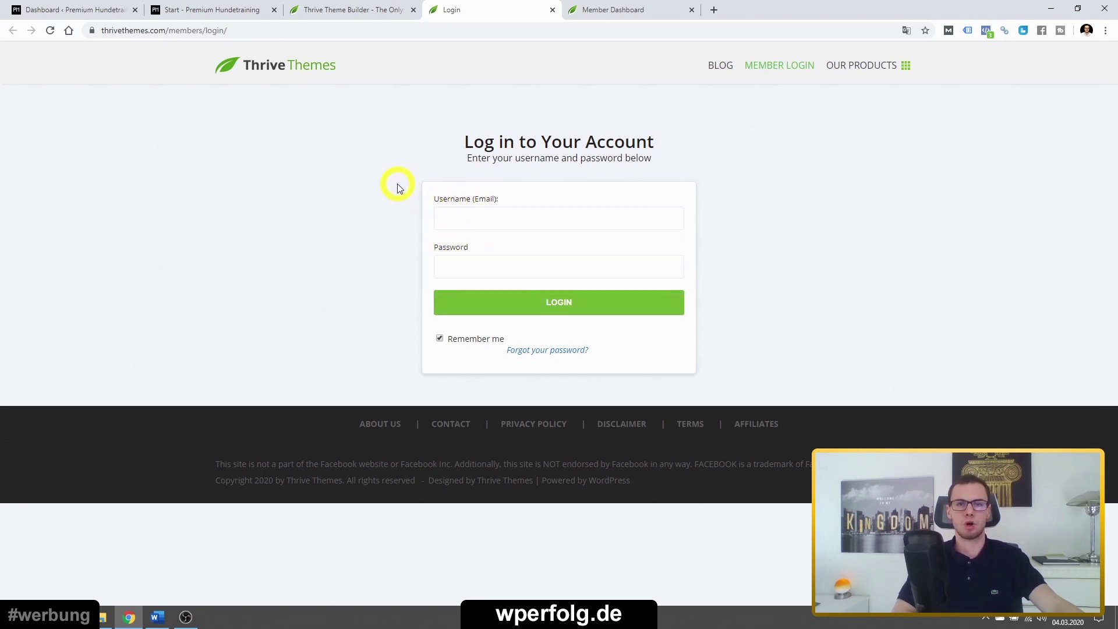
# - Open the Thrive Themes member dashboard and download the Thrive Product Manager plugin
pyautogui.click(387, 9)
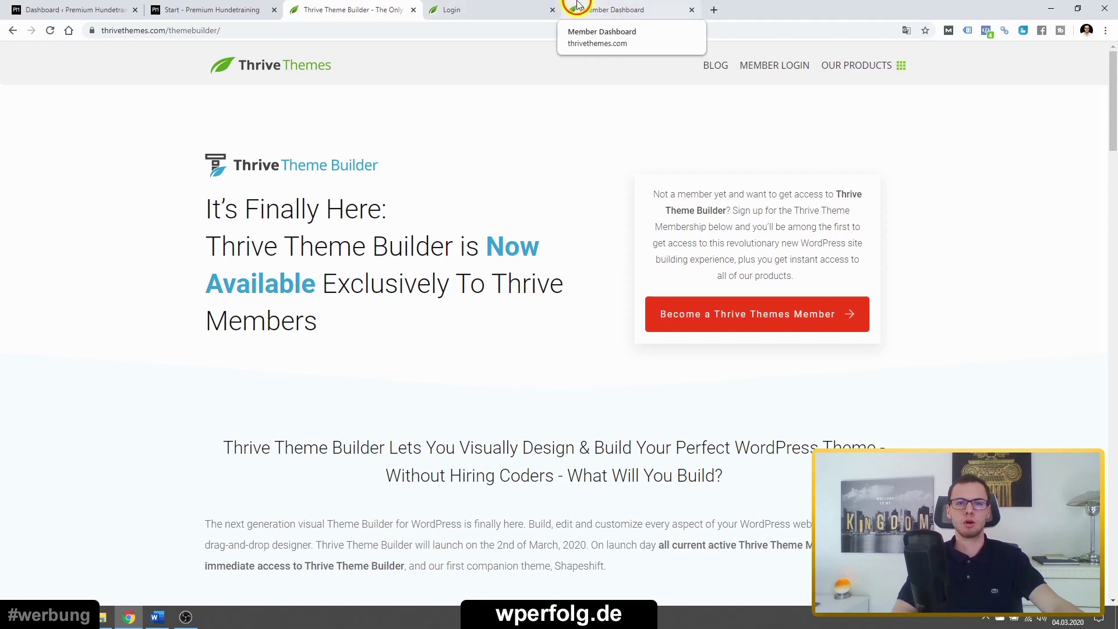
pyautogui.click(615, 8)
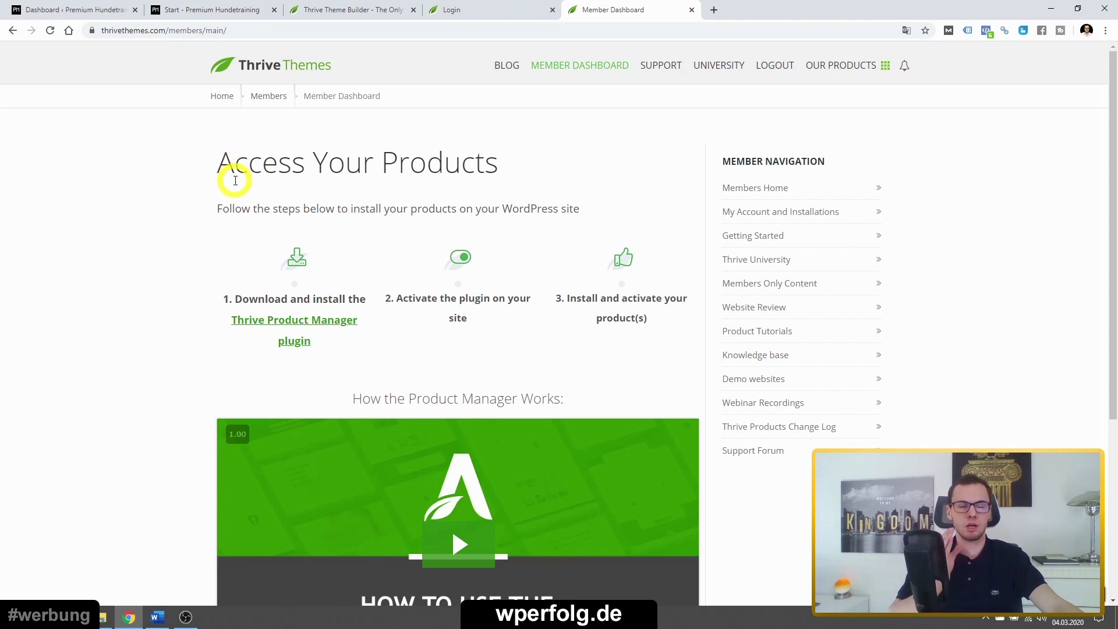
pyautogui.click(298, 325)
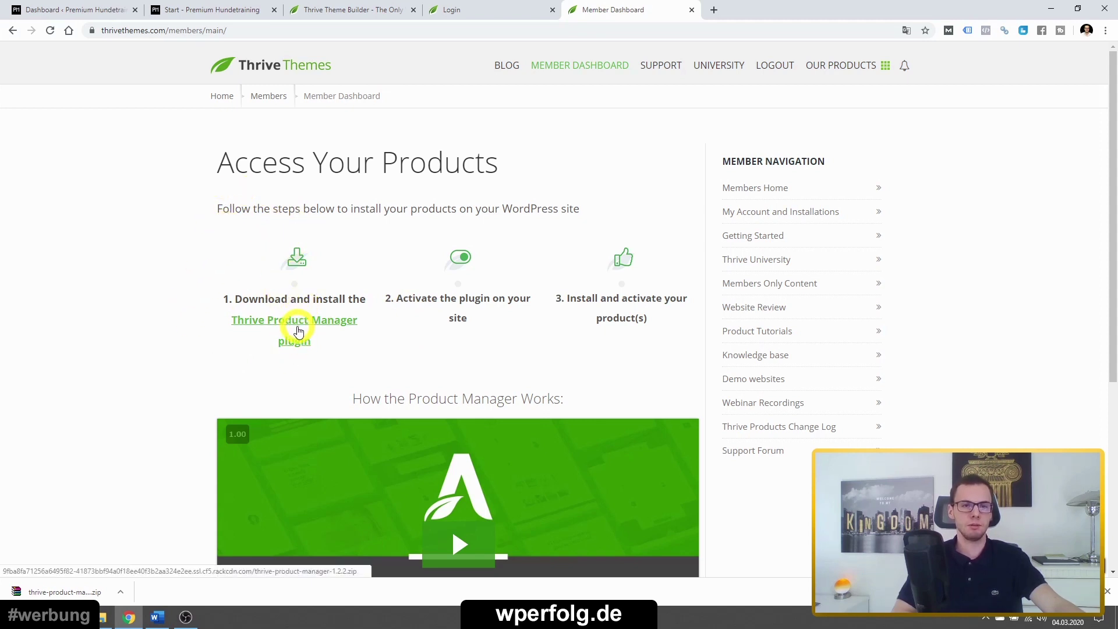
# - Look over the current Start page of the Premium Hundetraining website
pyautogui.click(47, 9)
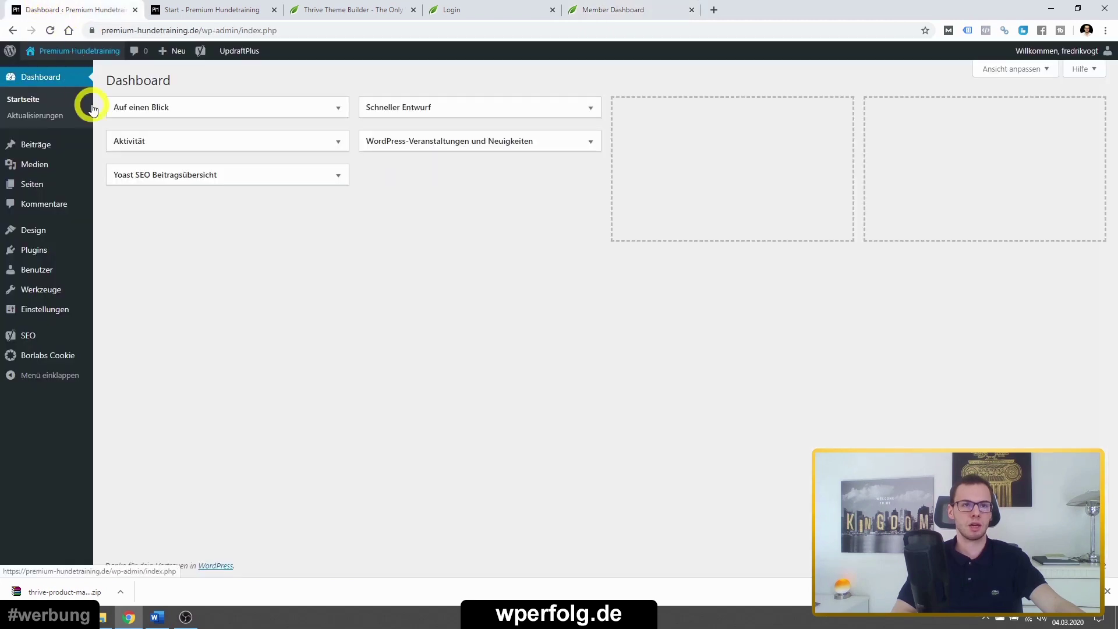
pyautogui.click(181, 9)
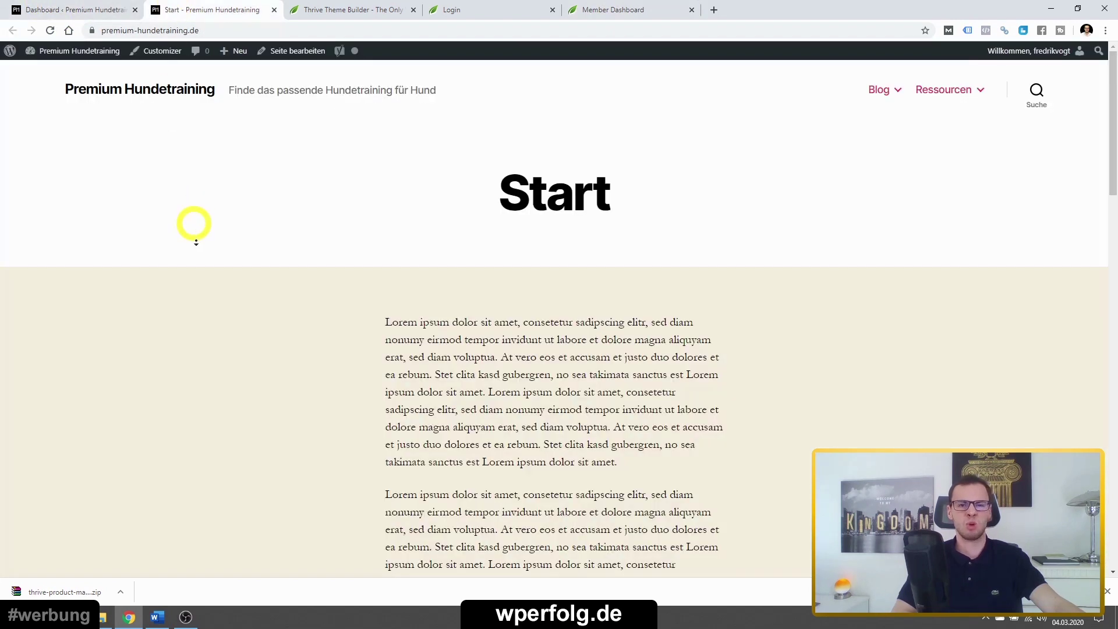
pyautogui.scroll(-15, 194, 224)
pyautogui.scroll(15, 112, 185)
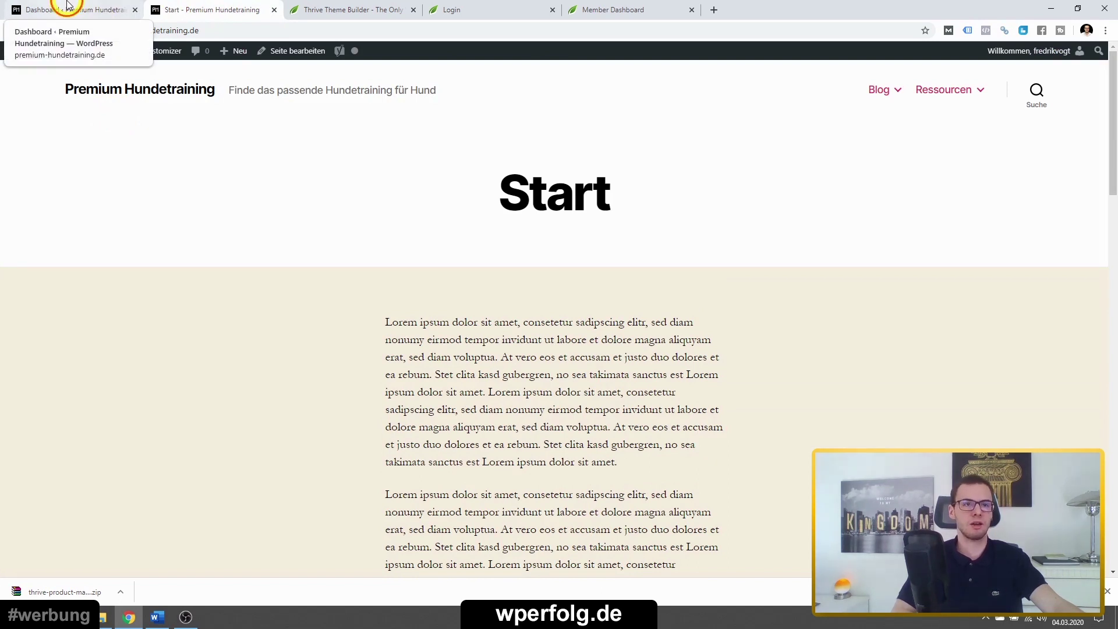
# - Upload the downloaded thrive-product-manager-1.2.2 (2).zip to the Premium Hundetraining WordPress site, then install and activate the plugin
pyautogui.click(67, 5)
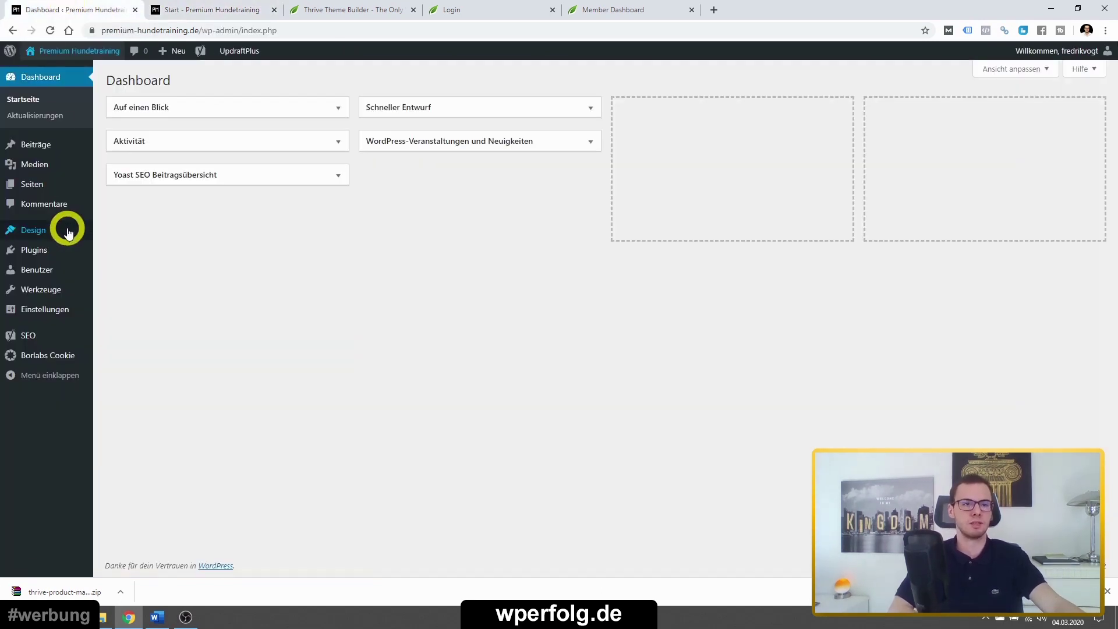
pyautogui.moveTo(47, 249)
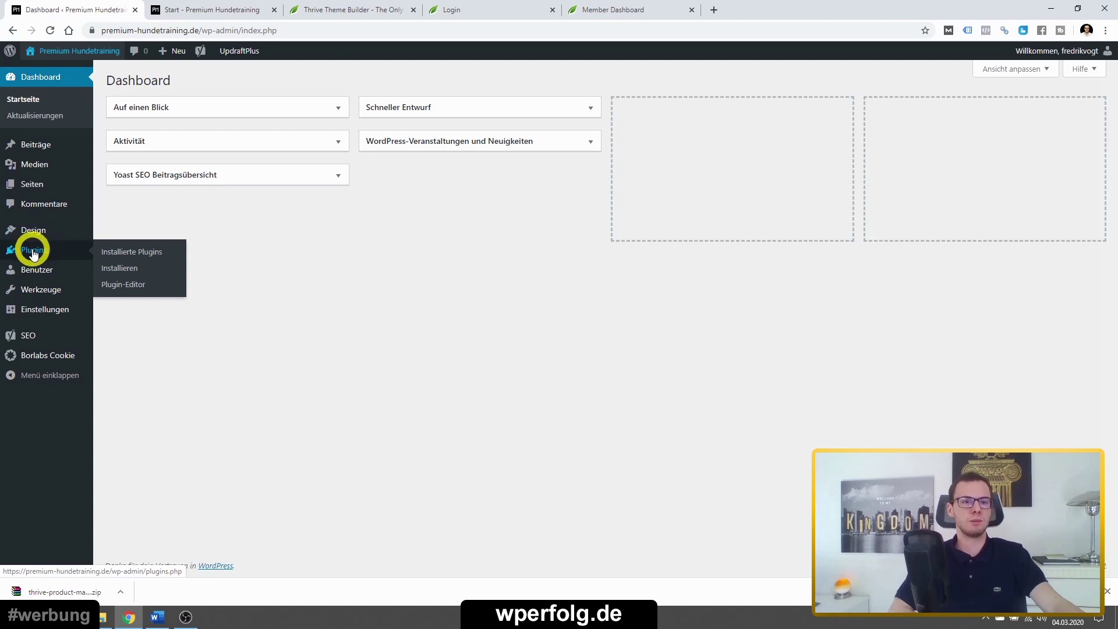
pyautogui.click(119, 270)
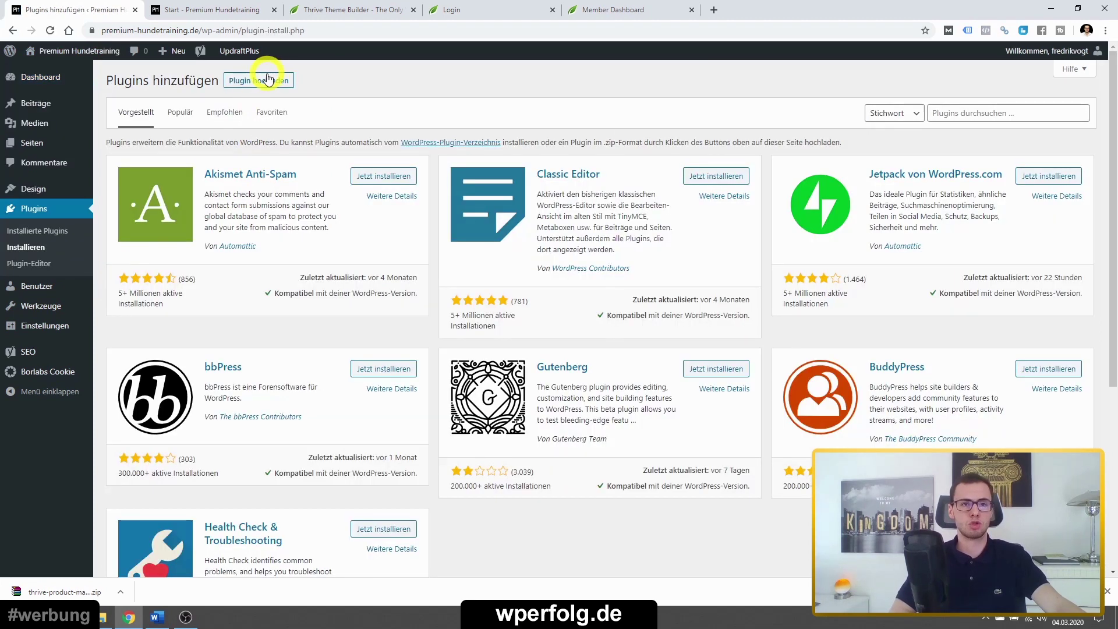
pyautogui.click(258, 80)
pyautogui.moveTo(58, 591); pyautogui.dragTo(520, 188)
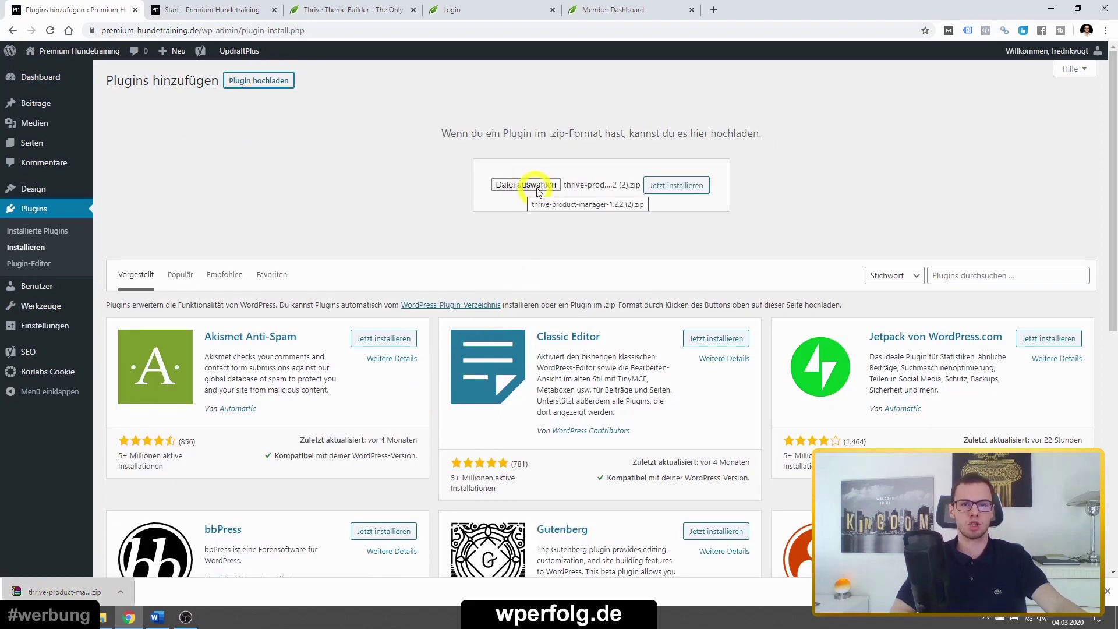
pyautogui.click(677, 185)
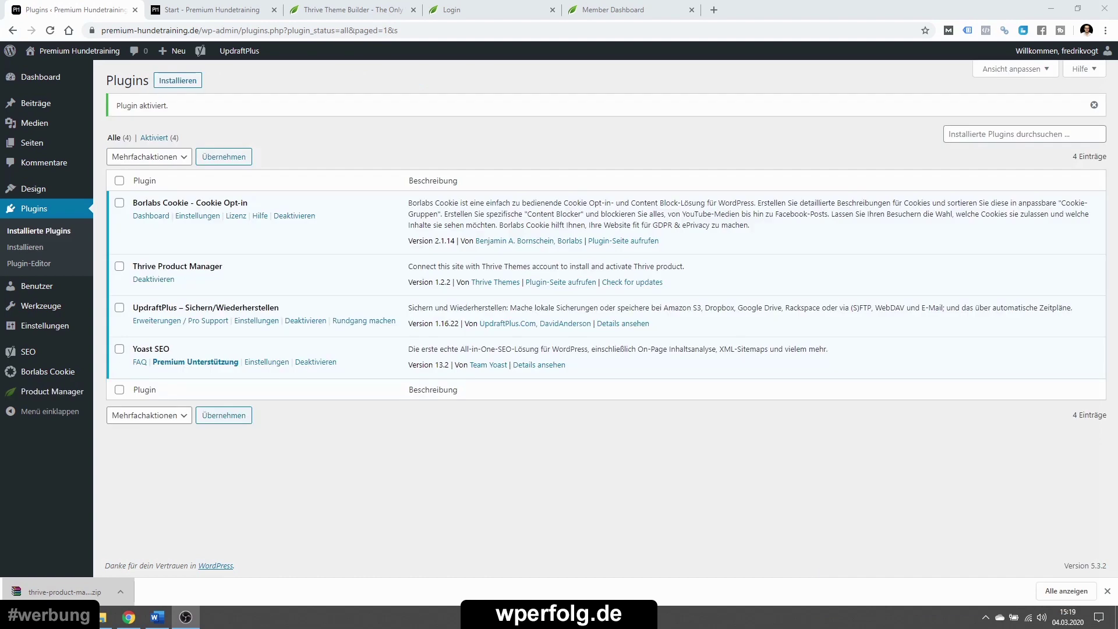
# - Open the Product Manager in WordPress and close the Thrive Themes browser tabs
pyautogui.click(1107, 592)
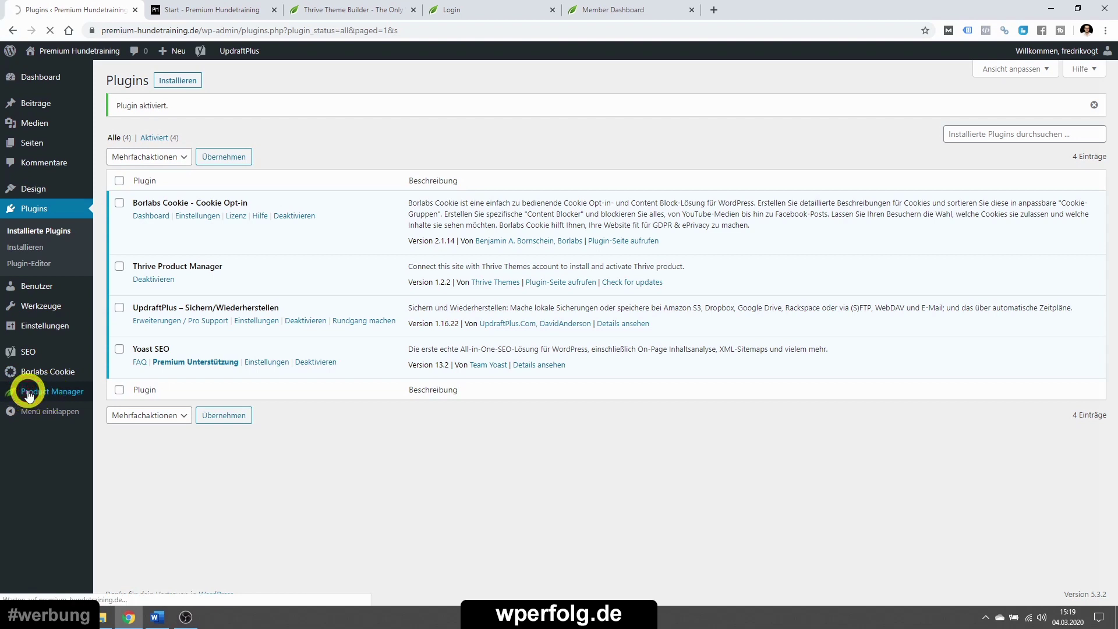
pyautogui.click(413, 10)
pyautogui.click(414, 10)
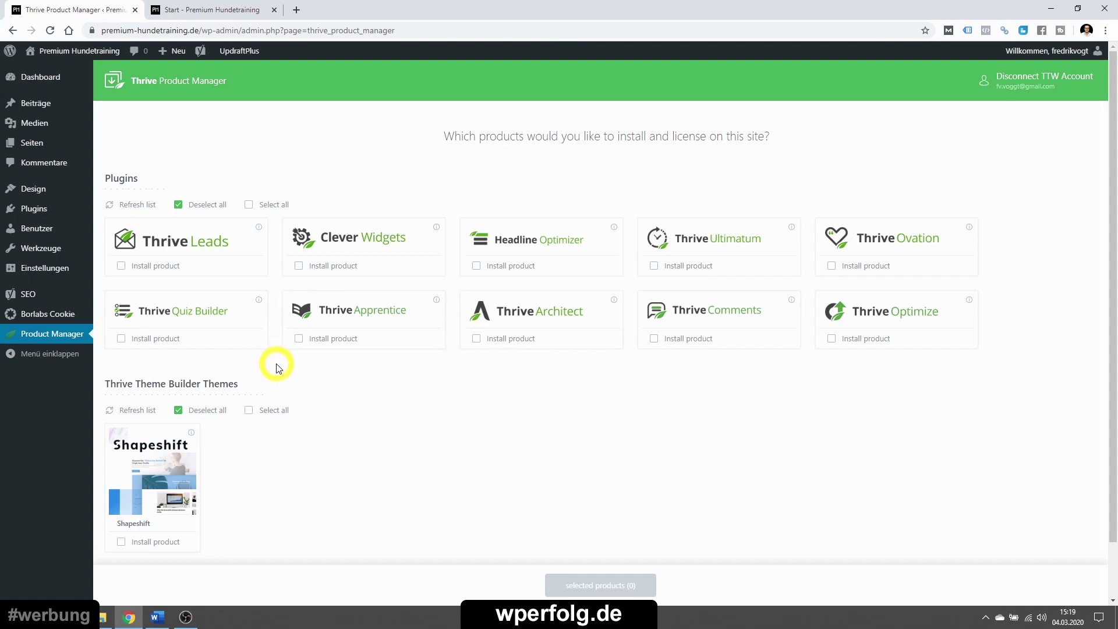
# - Select Thrive Architect and the Shapeshift theme for installation and install the selected products
pyautogui.click(500, 340)
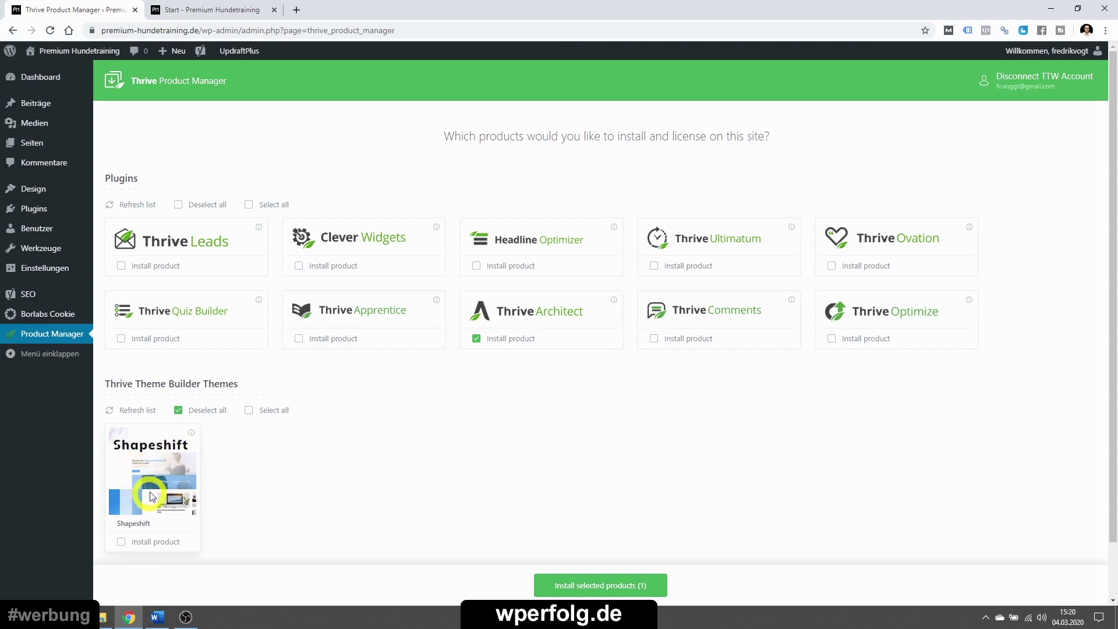
pyautogui.click(121, 542)
pyautogui.scroll(-1, 149, 478)
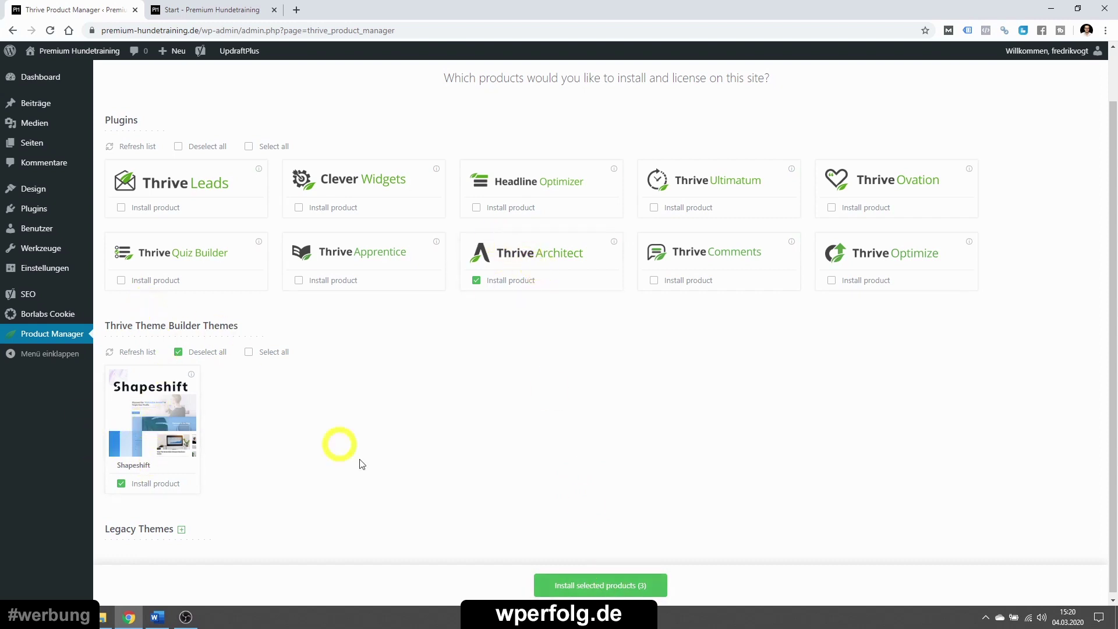
pyautogui.click(601, 587)
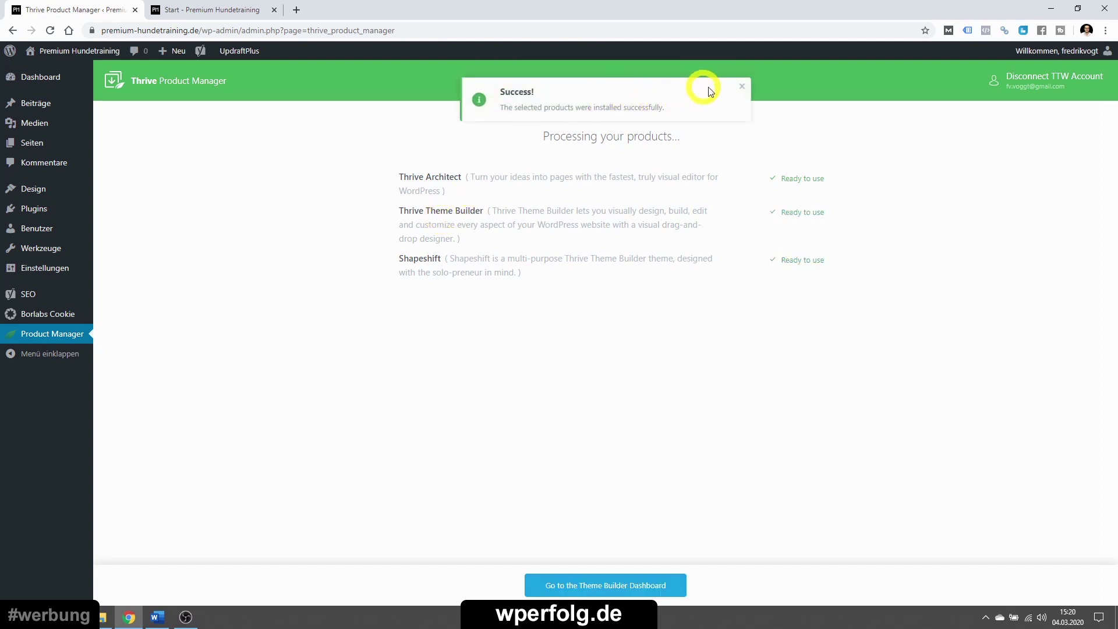
pyautogui.click(742, 87)
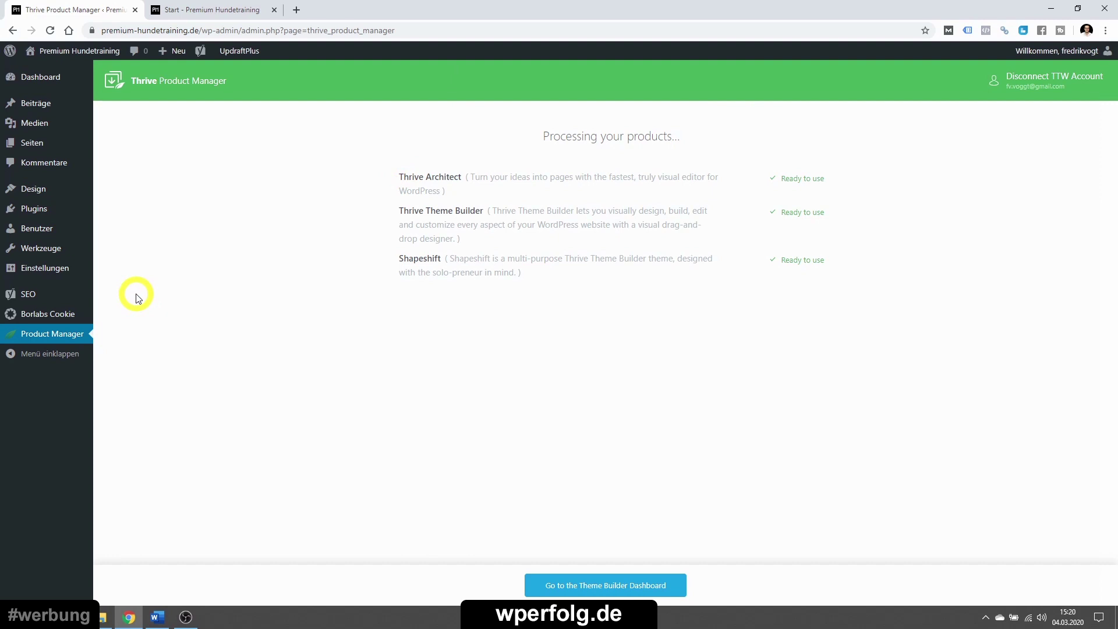
# - Return to the WordPress dashboard and open Thrive's Theme Builder
pyautogui.click(33, 85)
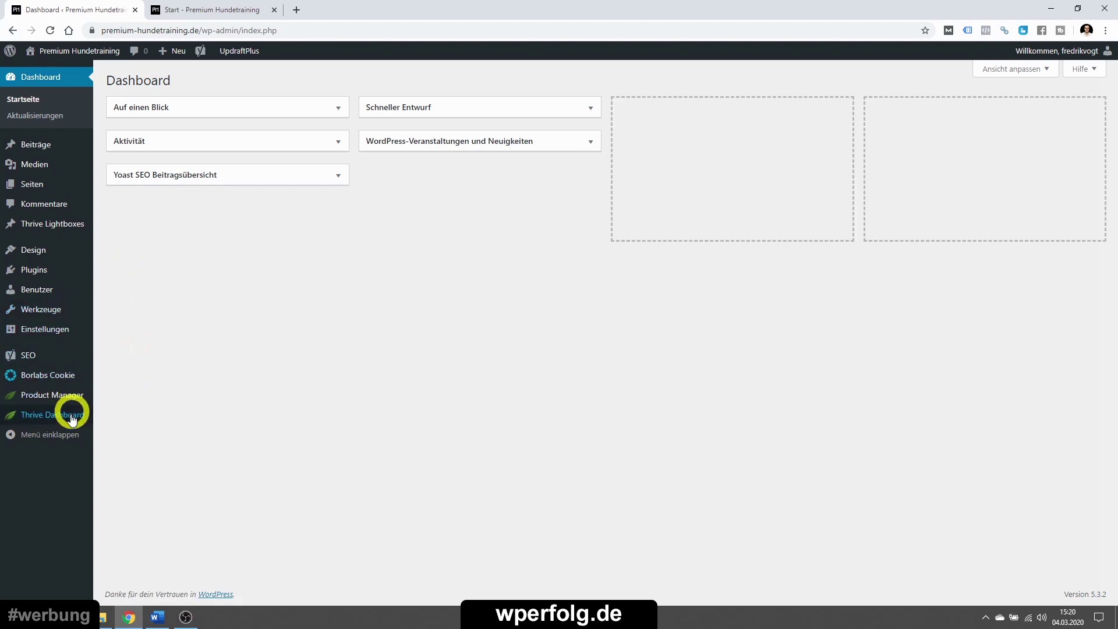
pyautogui.moveTo(41, 416)
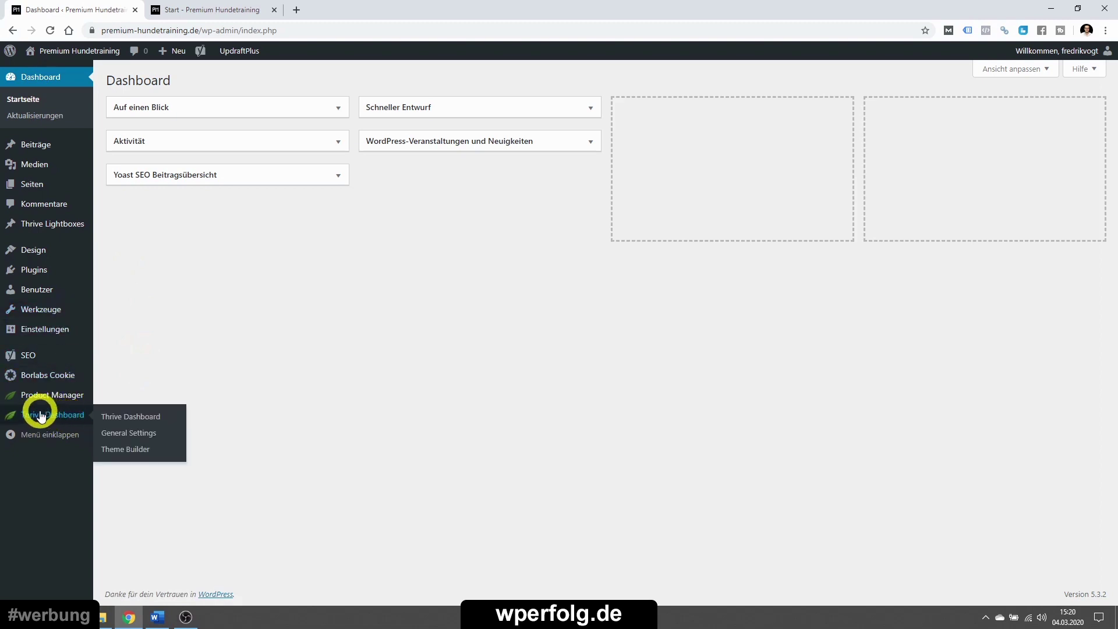
pyautogui.click(123, 455)
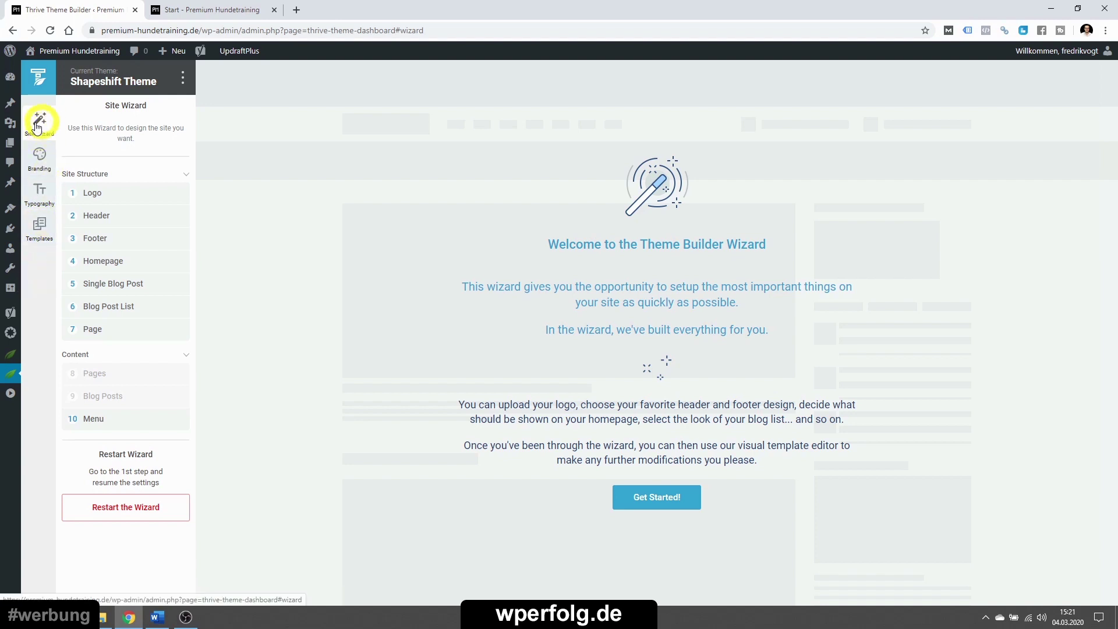
# - Choose premium-hundetraining-logo-200x60.png from the media library as the site logo in the Site Wizard and continue to the header
pyautogui.click(108, 198)
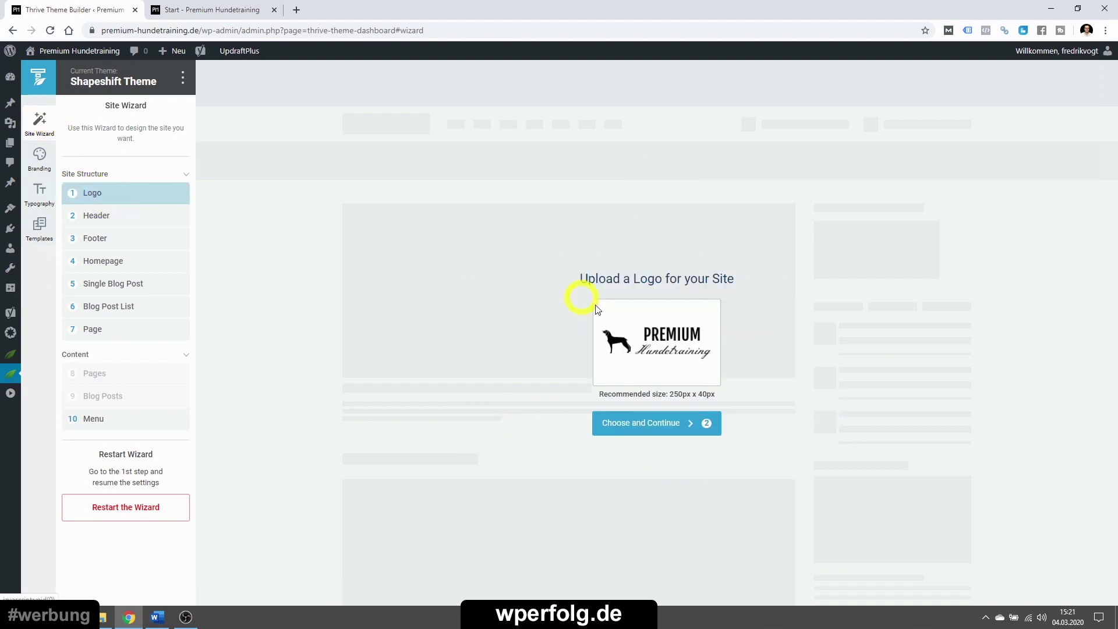
pyautogui.click(653, 346)
pyautogui.scroll(-2, 358, 279)
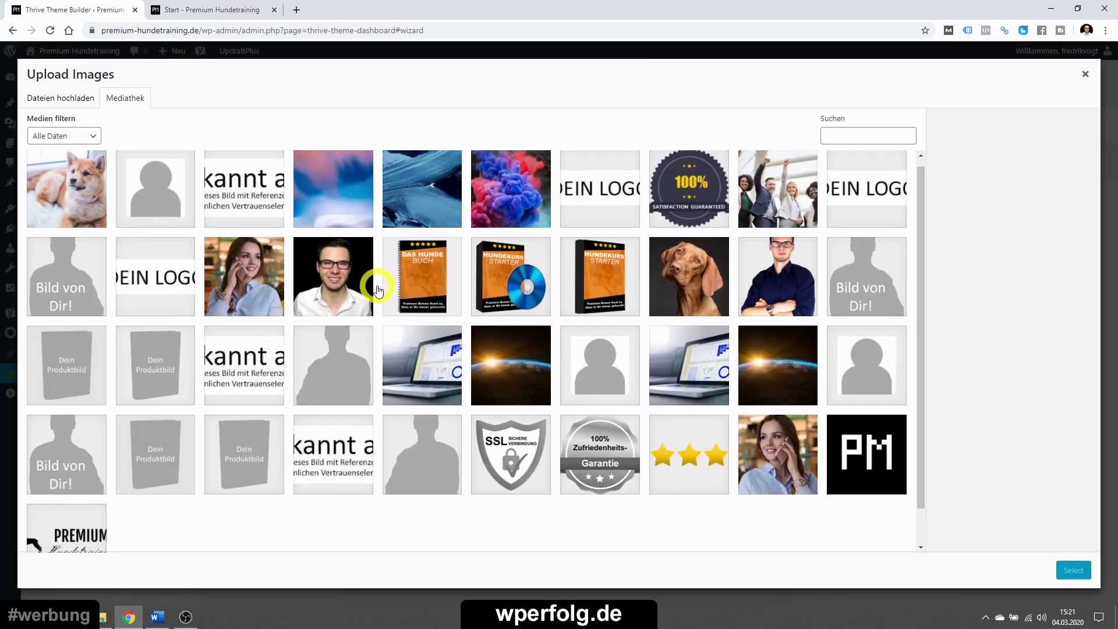
pyautogui.click(65, 492)
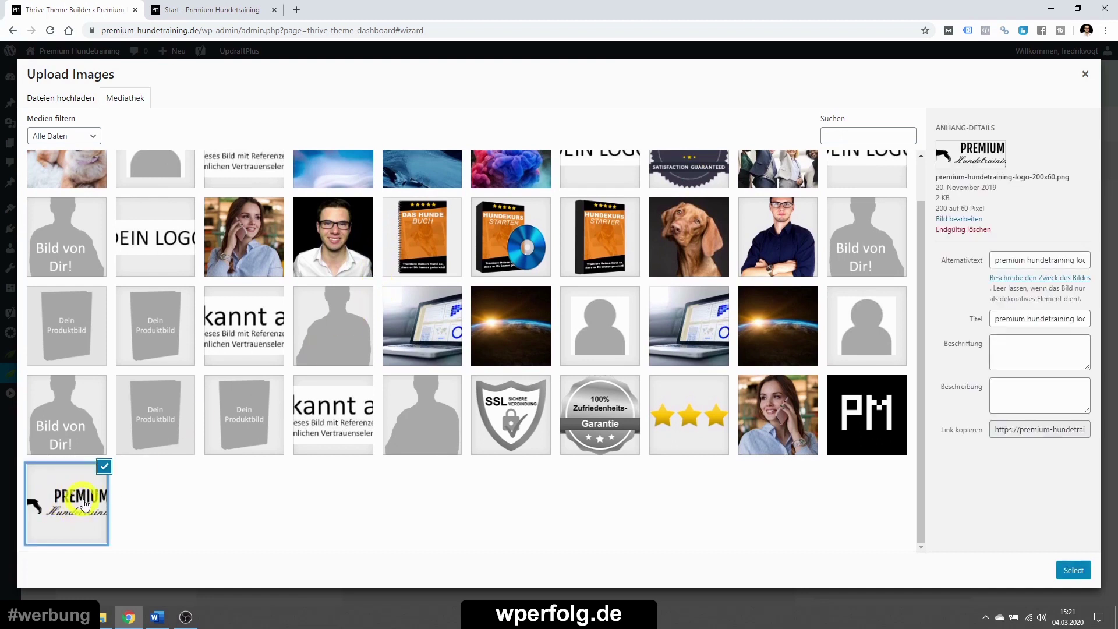
pyautogui.click(1074, 570)
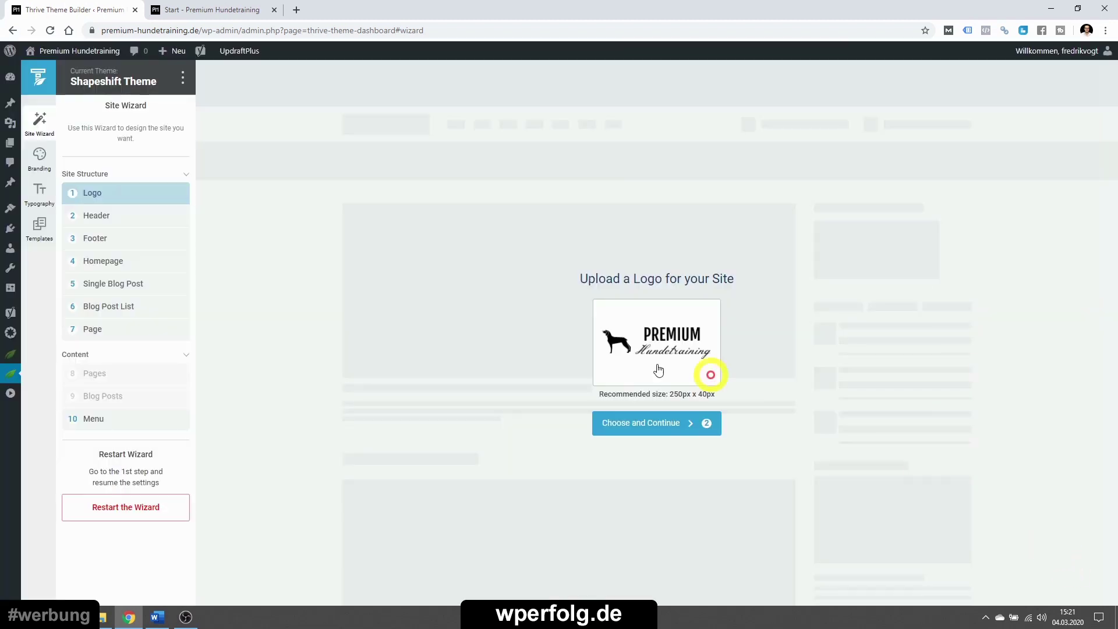
pyautogui.click(650, 425)
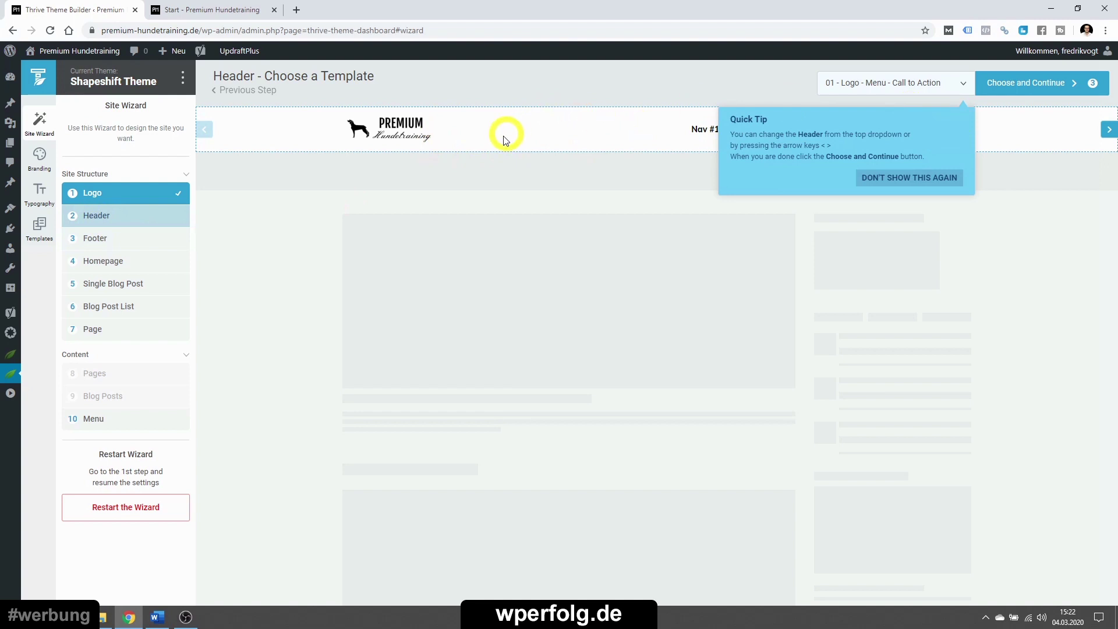
# - Dismiss the header quick tip and preview the alternative header templates up to Double 04
pyautogui.click(906, 183)
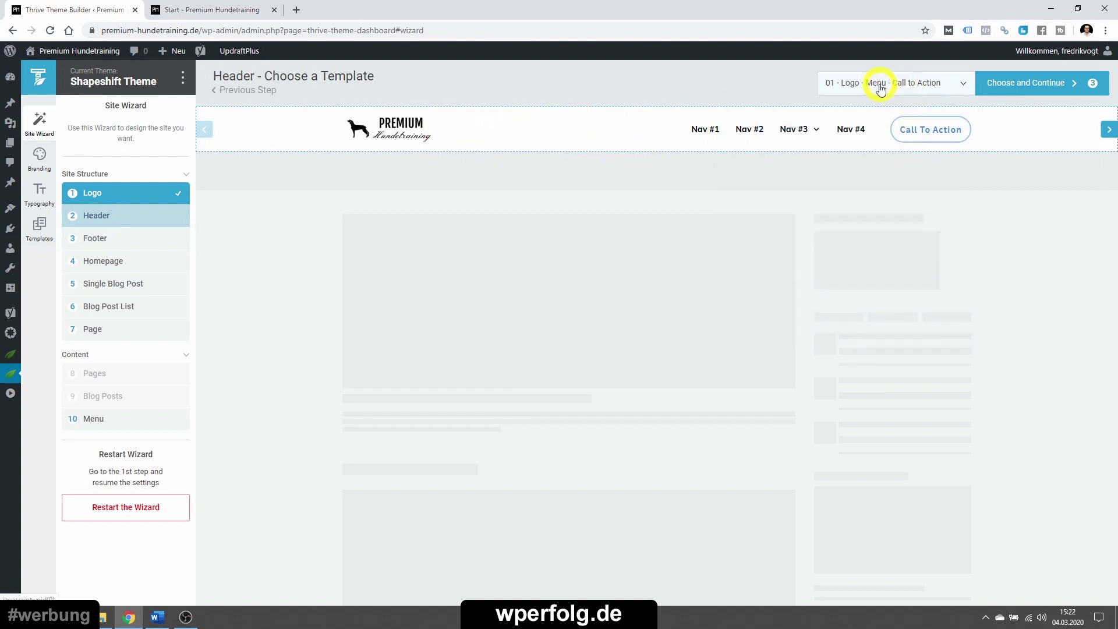
pyautogui.click(1110, 132)
pyautogui.click(1110, 133)
pyautogui.click(1110, 144)
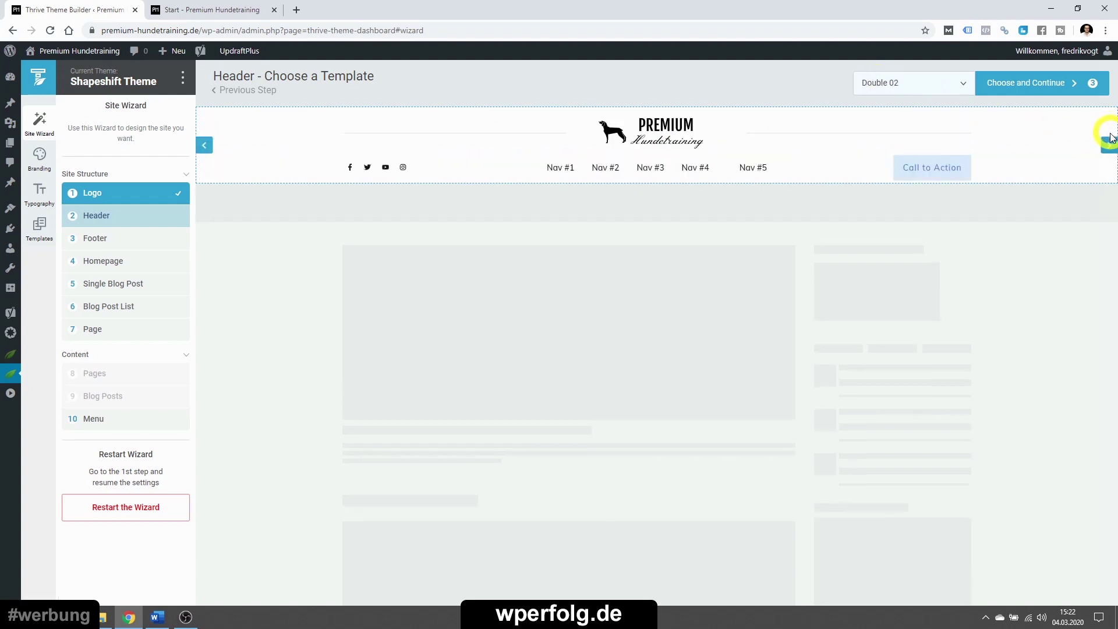
pyautogui.click(1110, 144)
pyautogui.click(1109, 144)
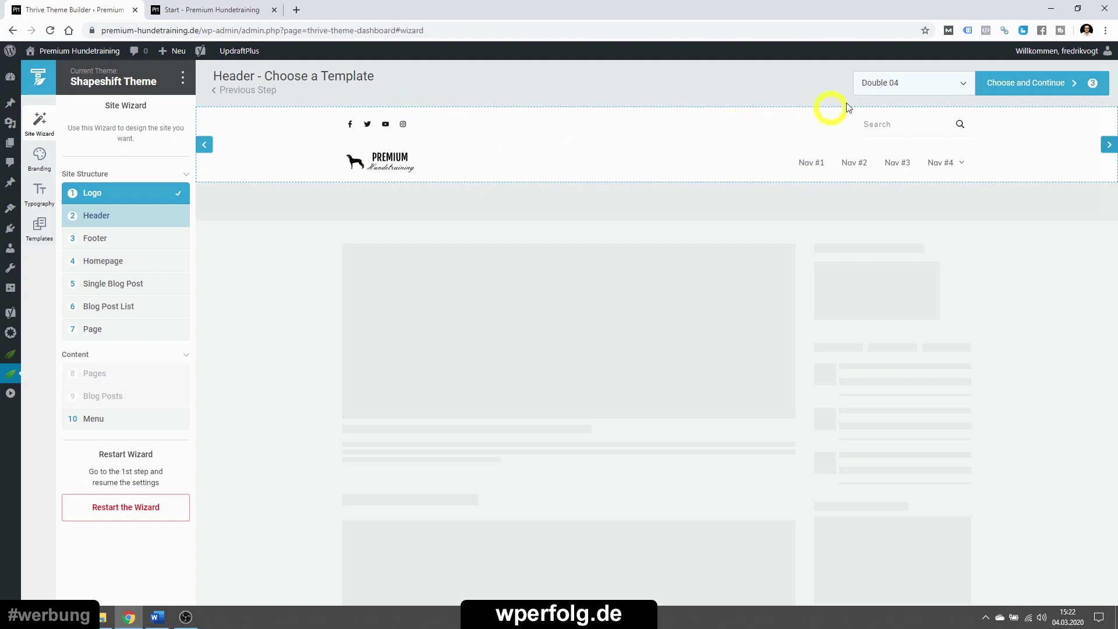
# - Choose the 01 - Logo - Menu - Call to Action header template from the full template list and continue to the footer
pyautogui.click(865, 91)
pyautogui.scroll(-3, 734, 299)
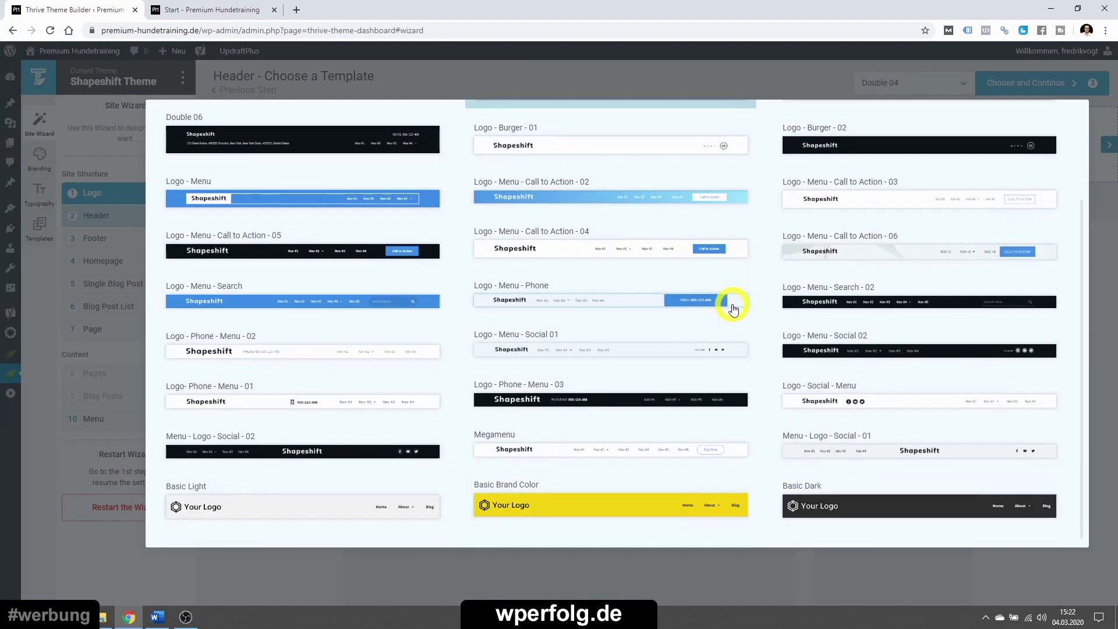
pyautogui.scroll(3, 709, 350)
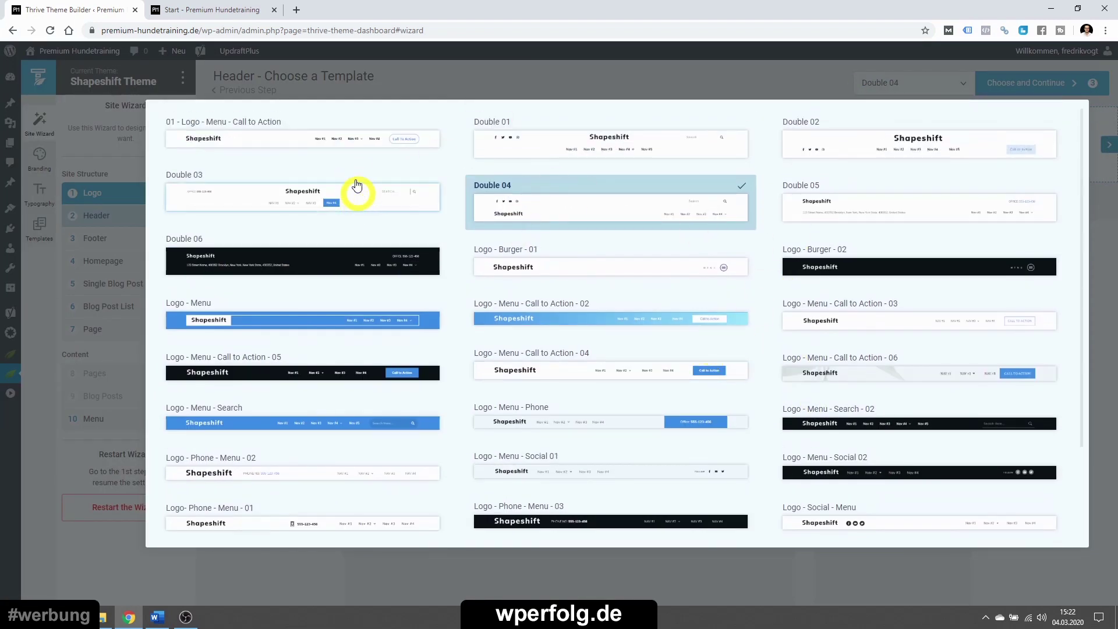
pyautogui.click(273, 143)
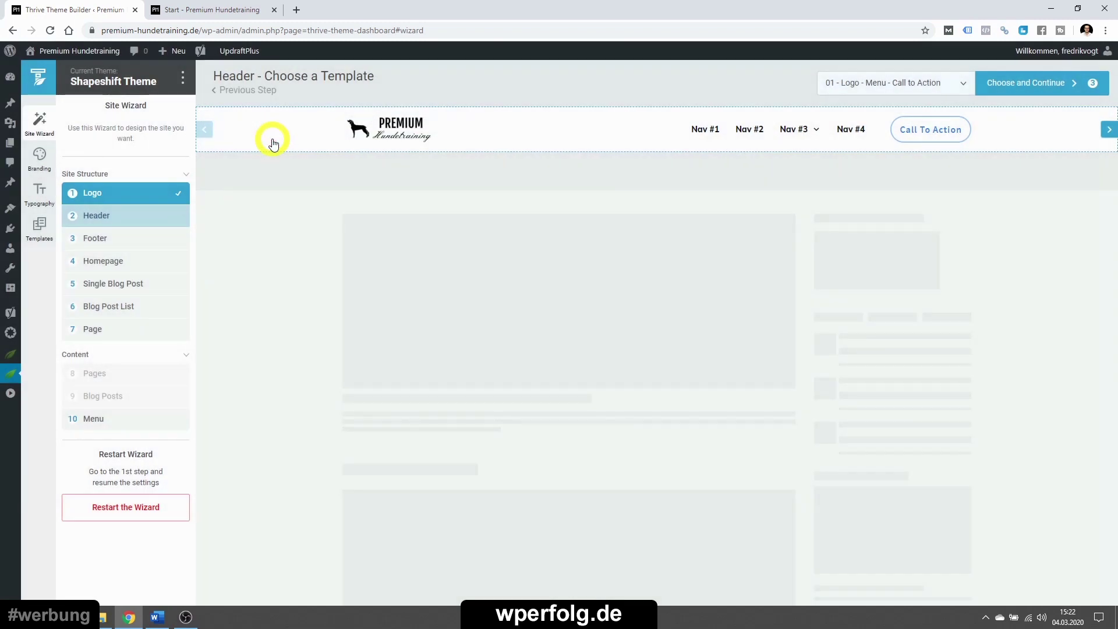
pyautogui.click(1031, 86)
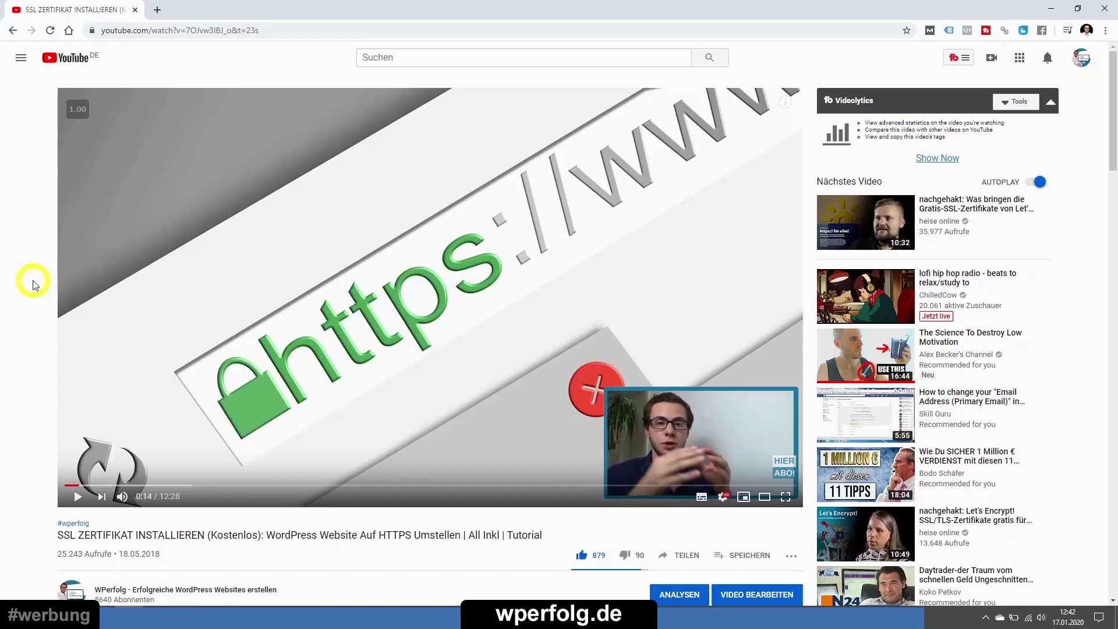
# - Expand the description of the YouTube video on installing an SSL certificate and open its first link
pyautogui.scroll(-4, 29, 280)
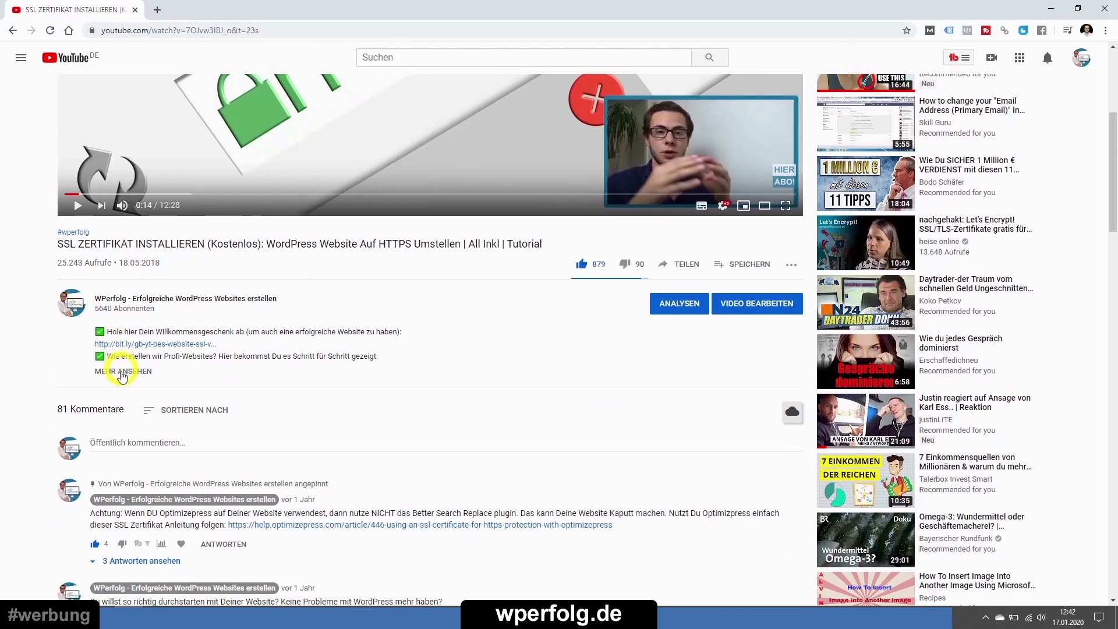
pyautogui.click(122, 373)
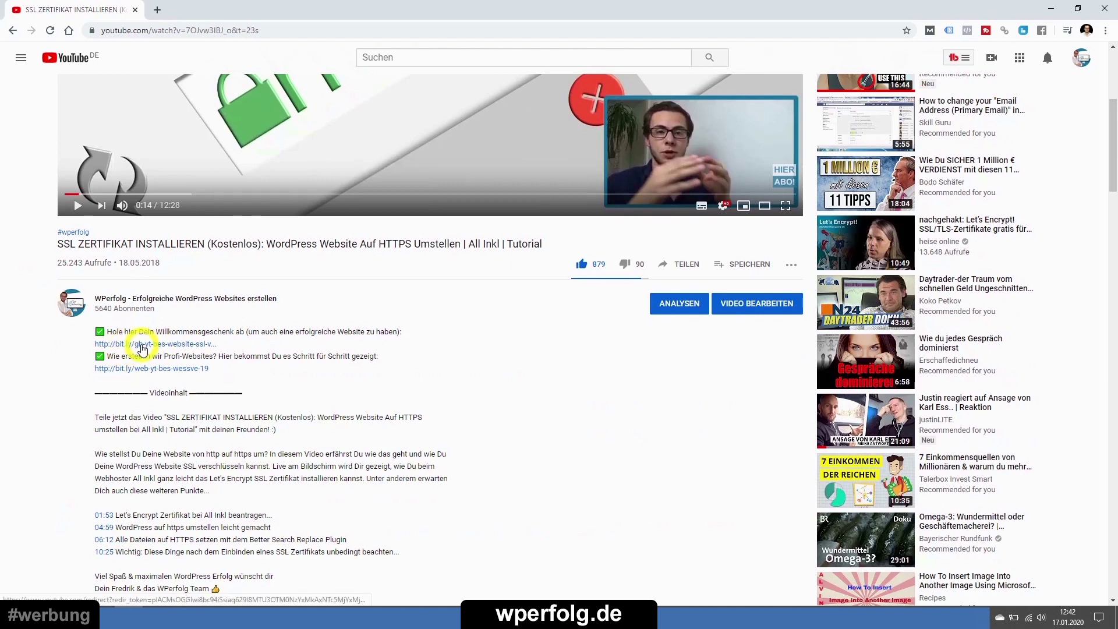
pyautogui.click(141, 348)
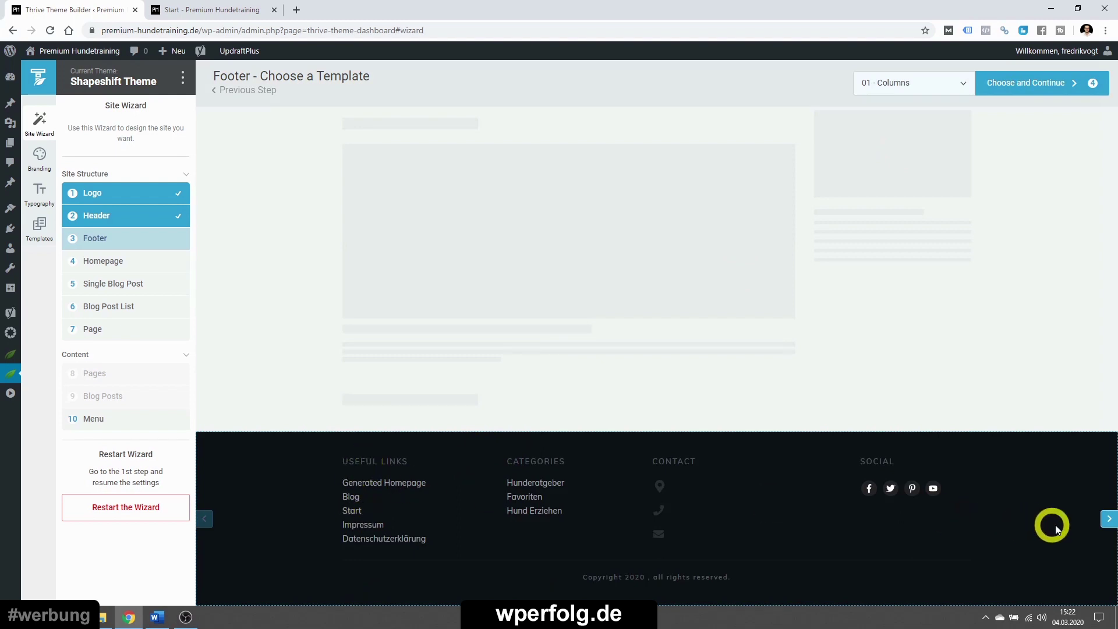
# - Preview the footer templates that follow 01 - Columns, including Borders, and return to 01 - Columns
pyautogui.click(1109, 518)
pyautogui.click(1110, 494)
pyautogui.click(203, 494)
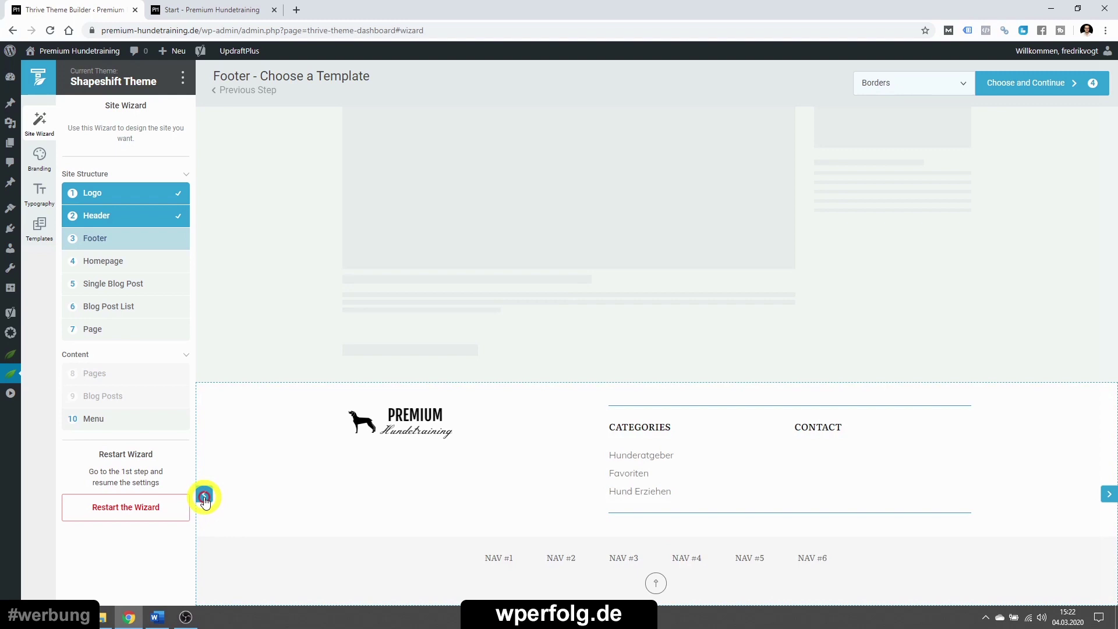
pyautogui.click(204, 496)
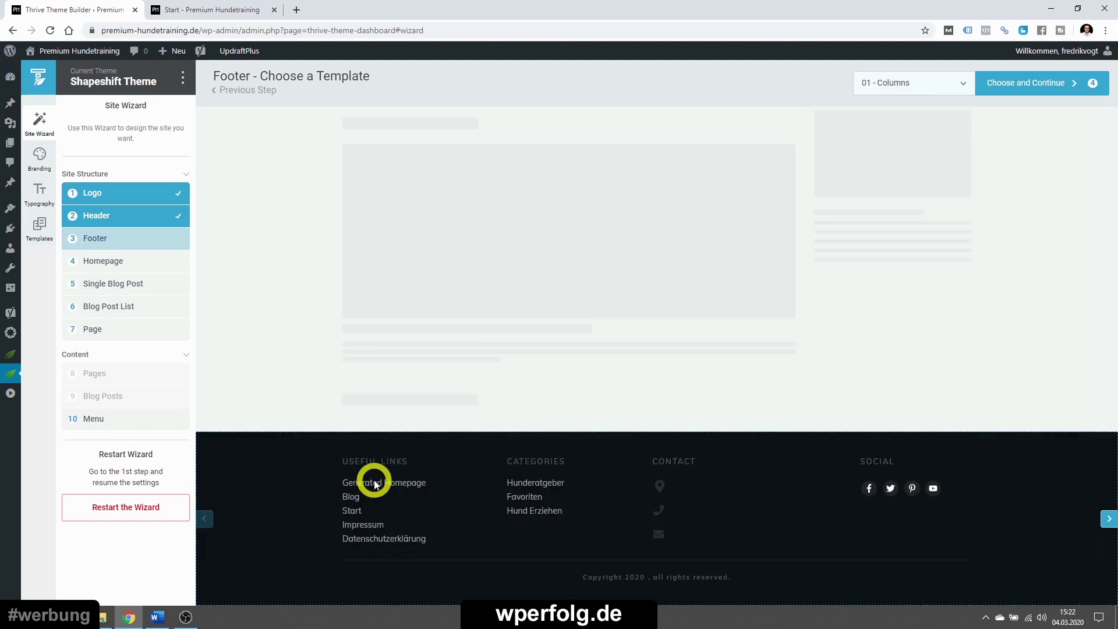
# - Look through the full list of footer templates and try the Borders template
pyautogui.click(880, 92)
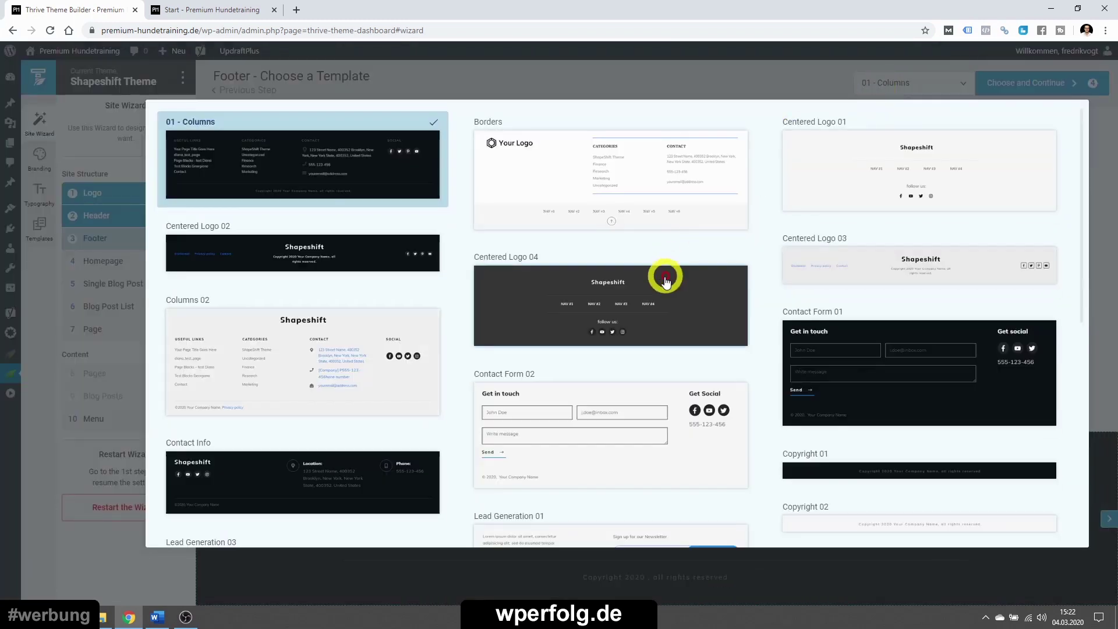
pyautogui.scroll(-10, 661, 280)
pyautogui.scroll(10, 609, 342)
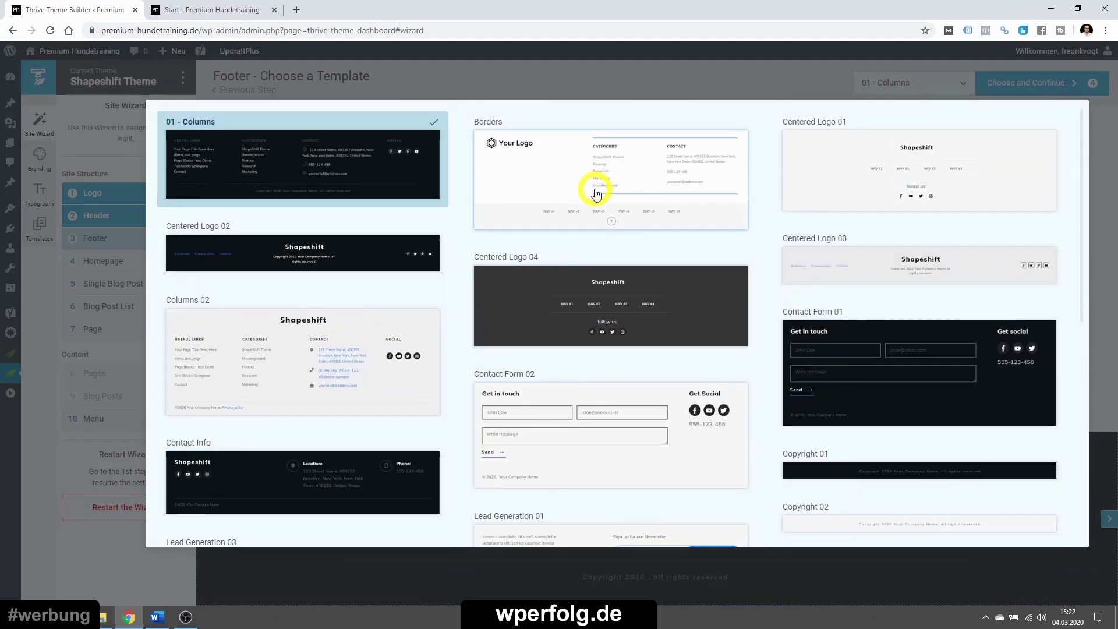
pyautogui.click(594, 194)
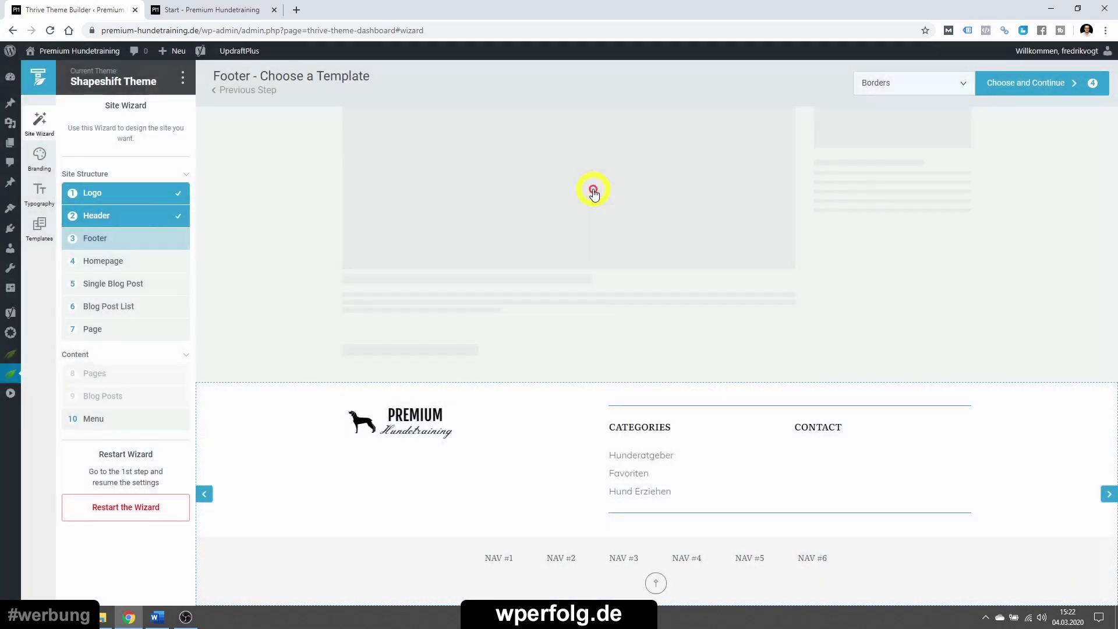
# - Choose the 01 - Columns footer template and continue to the homepage setup
pyautogui.click(916, 95)
pyautogui.click(314, 182)
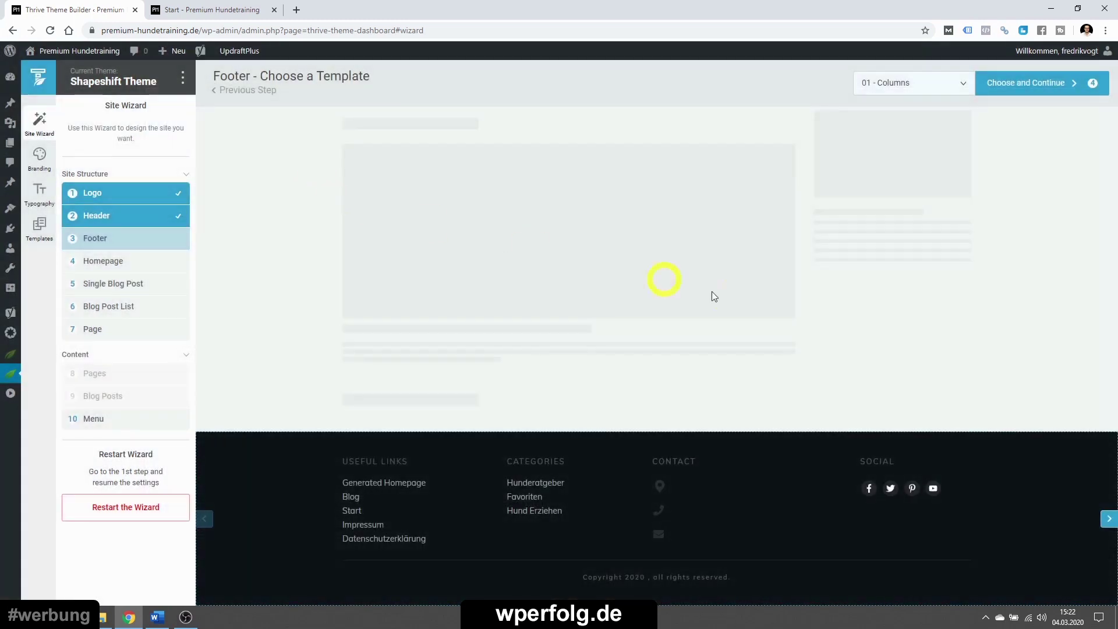
pyautogui.click(1016, 87)
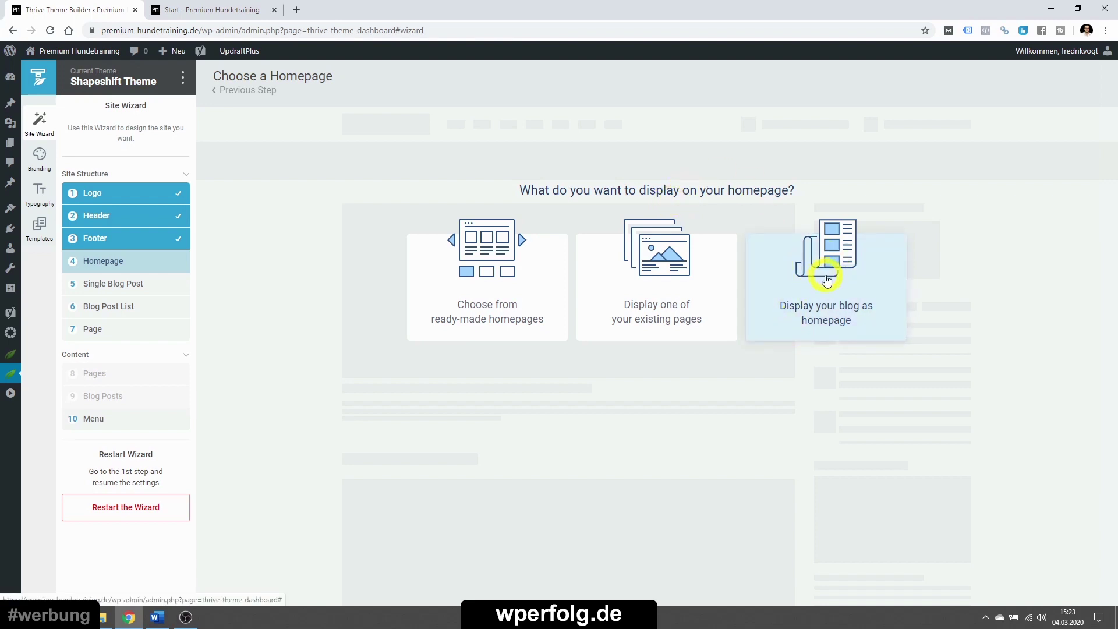
# - Set the existing page Start as the homepage, recheck that choice and continue to the single blog post template
pyautogui.click(660, 281)
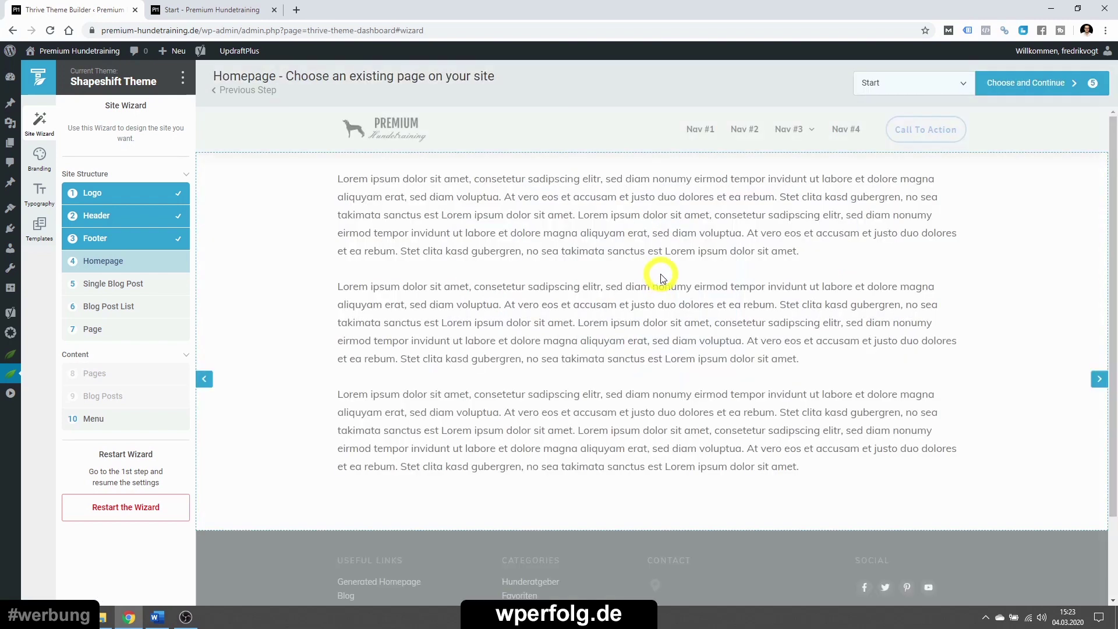
pyautogui.click(890, 87)
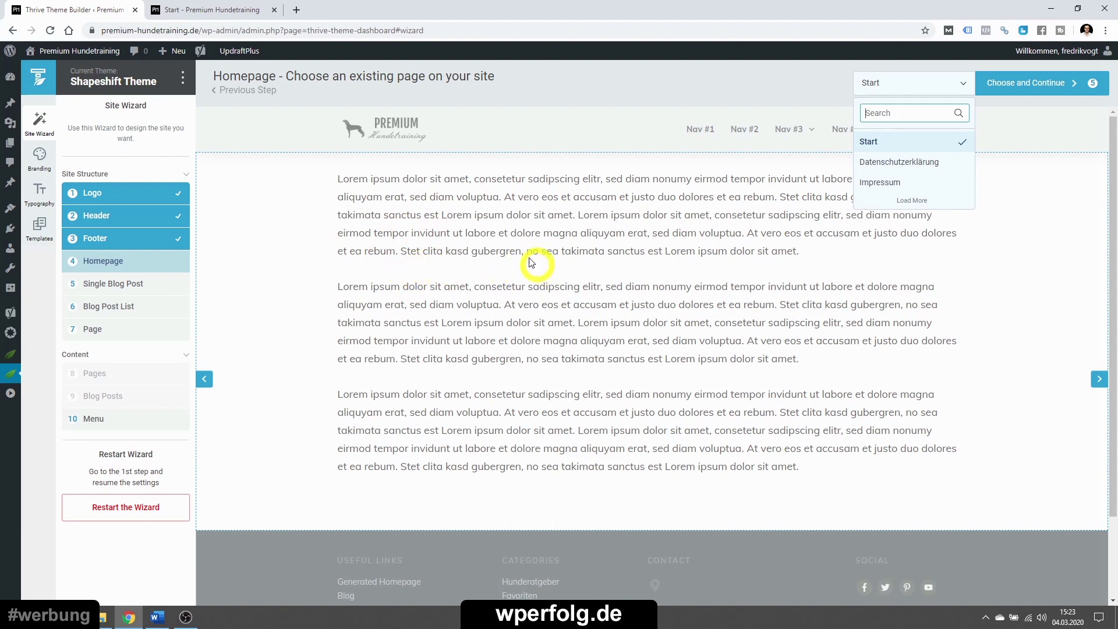
pyautogui.click(803, 199)
pyautogui.click(897, 84)
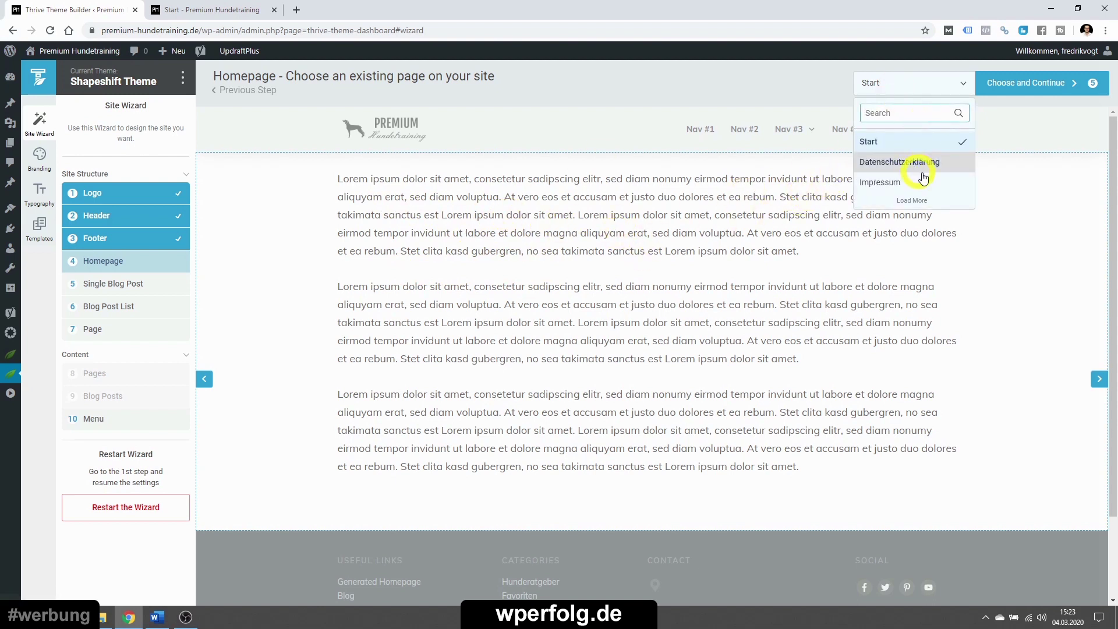
pyautogui.click(1011, 117)
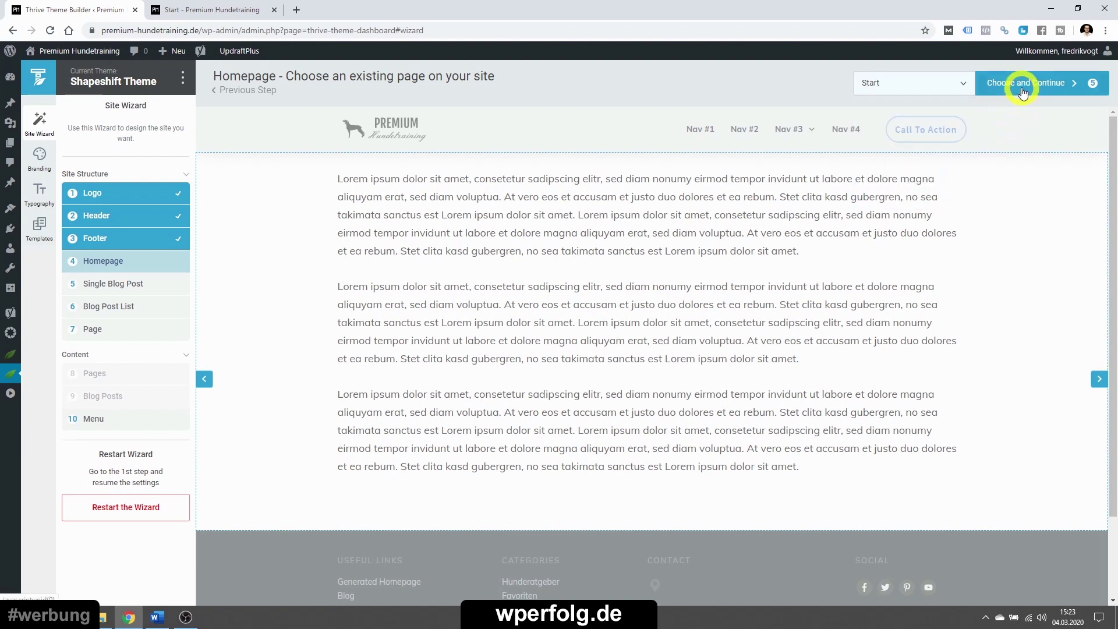
pyautogui.click(1024, 93)
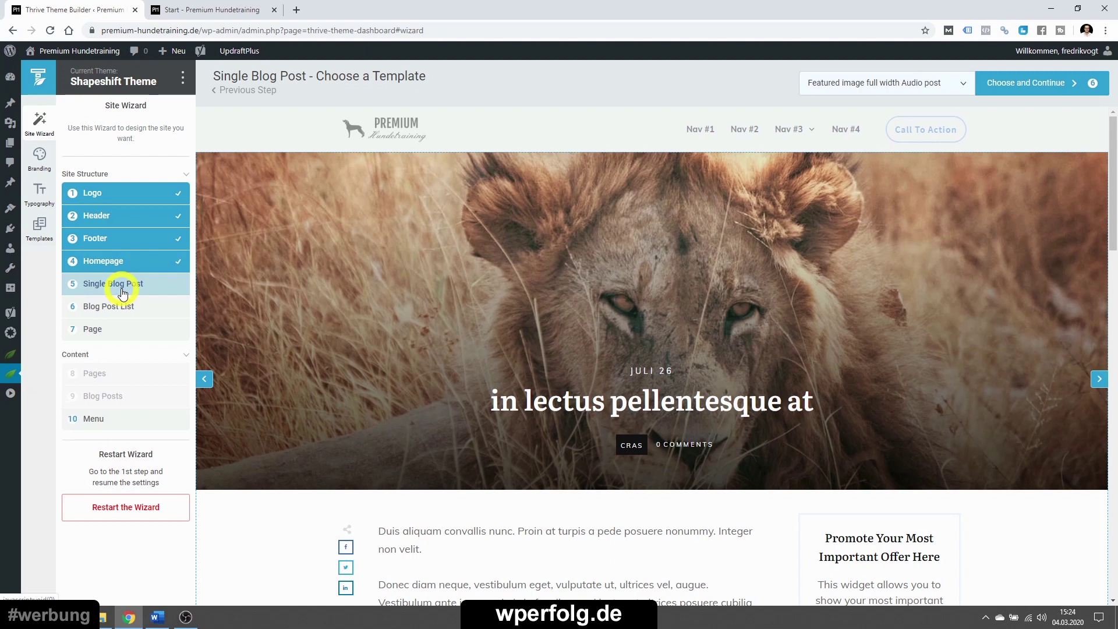
pyautogui.click(115, 261)
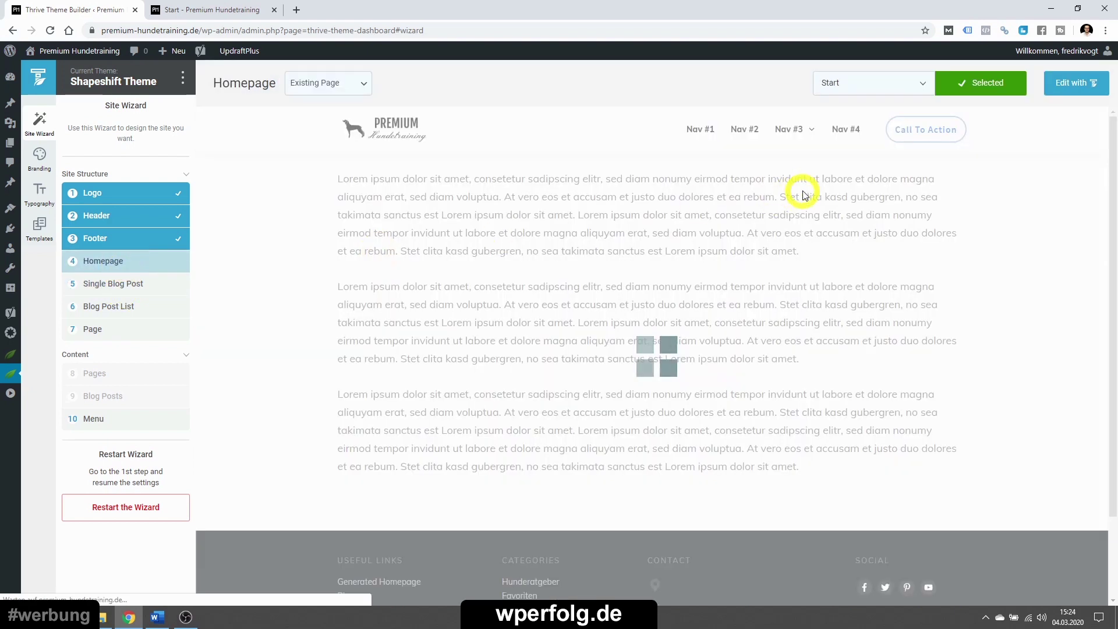
pyautogui.click(146, 284)
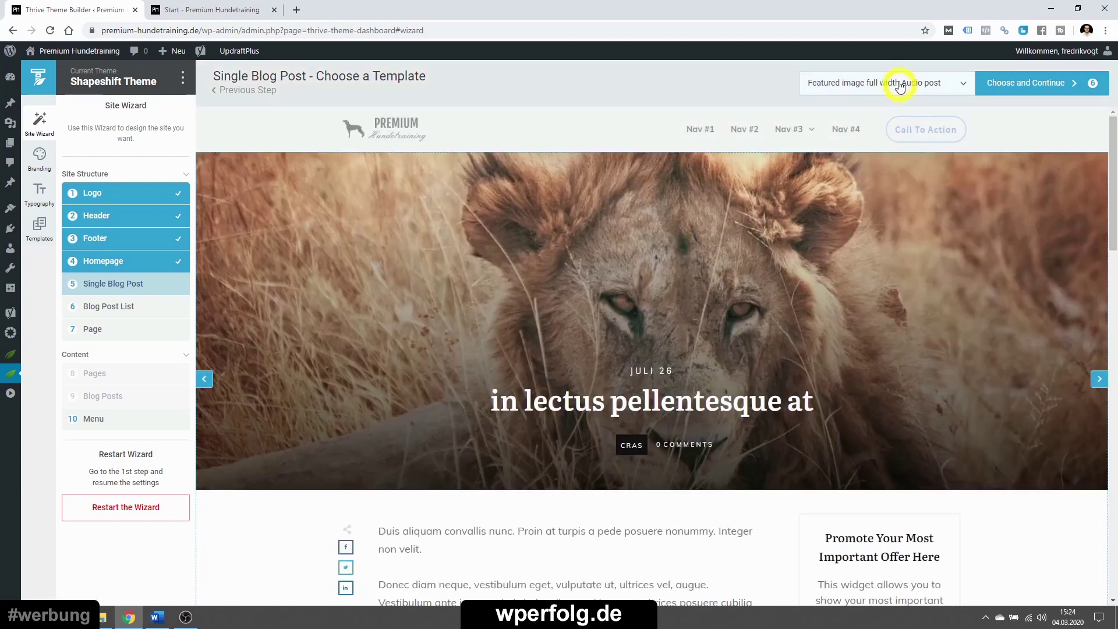
# - Look through the single blog post templates and try Split Top without Sidebar
pyautogui.click(900, 83)
pyautogui.scroll(-4, 462, 299)
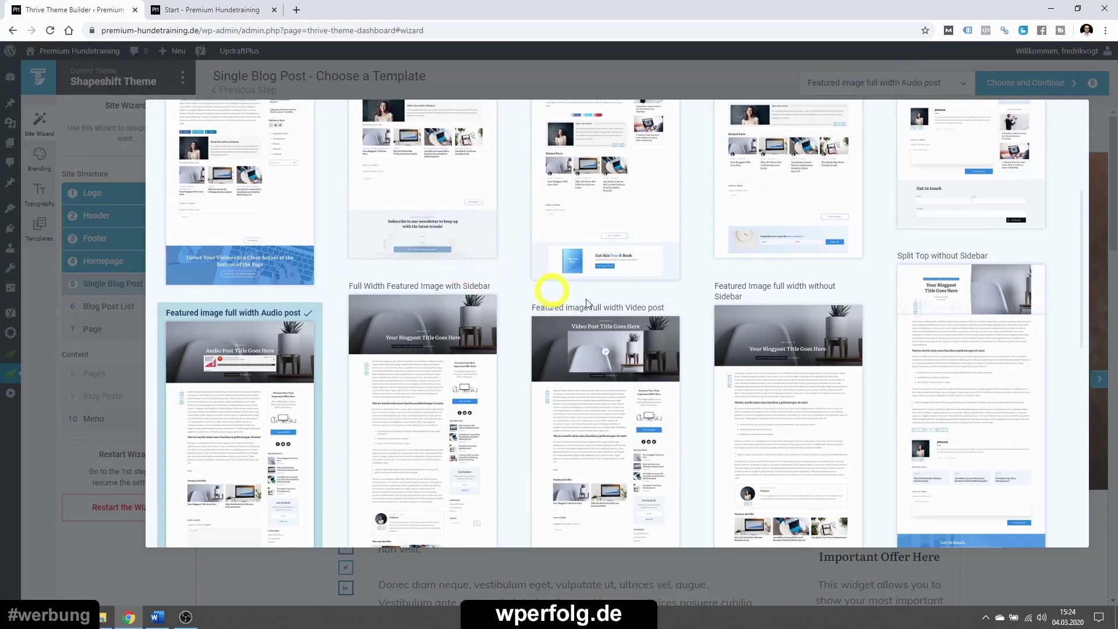
pyautogui.scroll(-10, 721, 332)
pyautogui.scroll(5, 720, 340)
pyautogui.scroll(-2, 720, 340)
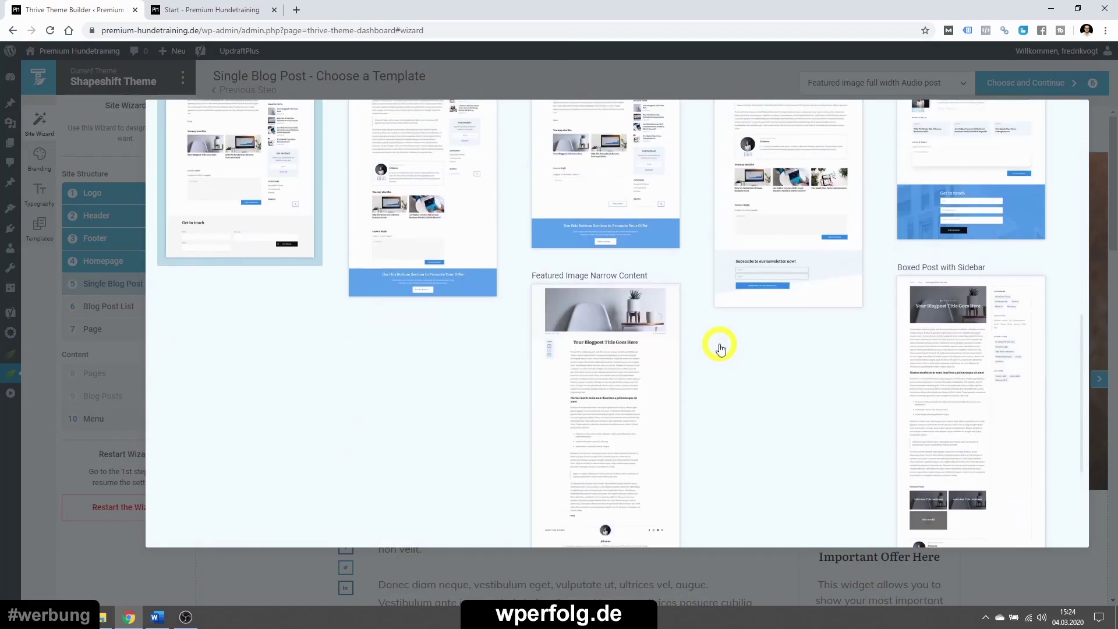
pyautogui.scroll(3, 720, 341)
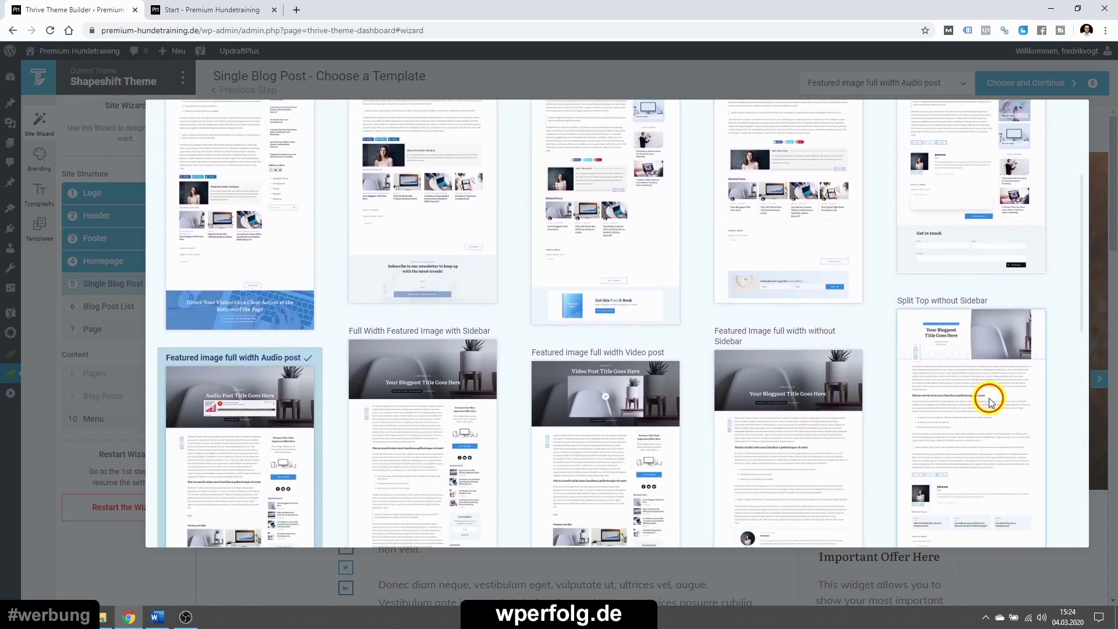
pyautogui.click(989, 397)
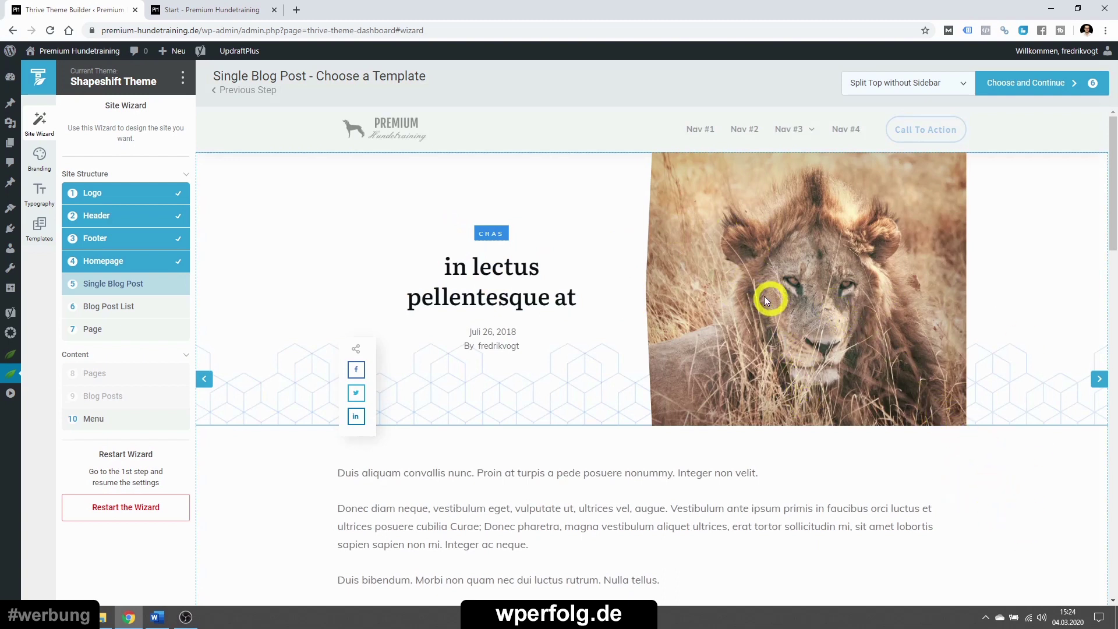
# - Examine the blog post preview from the article text through the author box and comments to the contact form and footer
pyautogui.scroll(-12, 764, 300)
pyautogui.scroll(8, 569, 212)
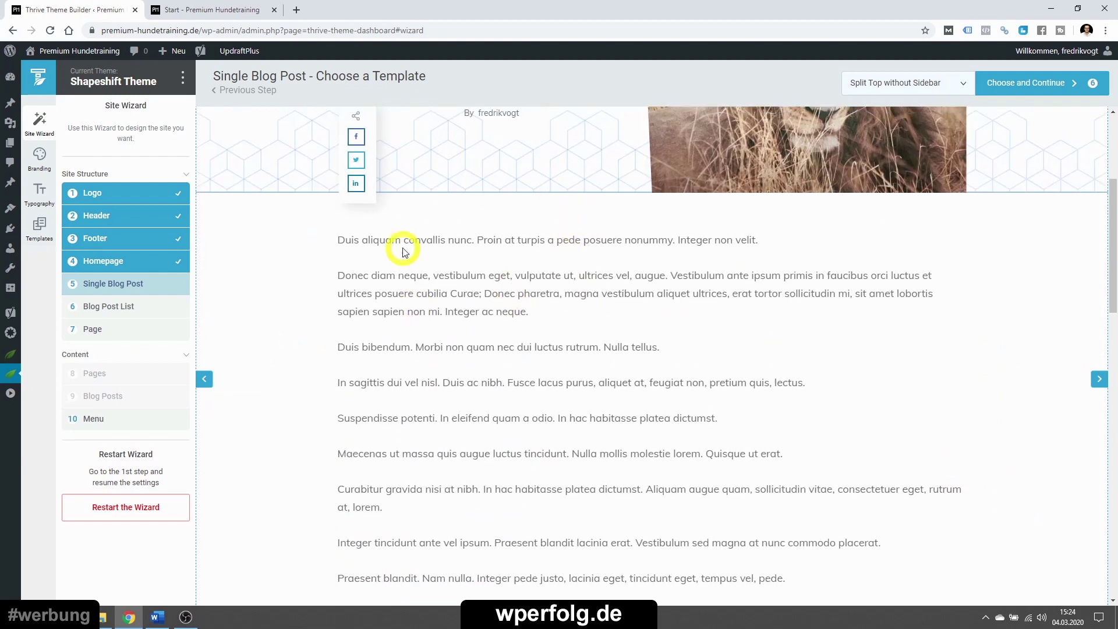
pyautogui.scroll(-6, 405, 250)
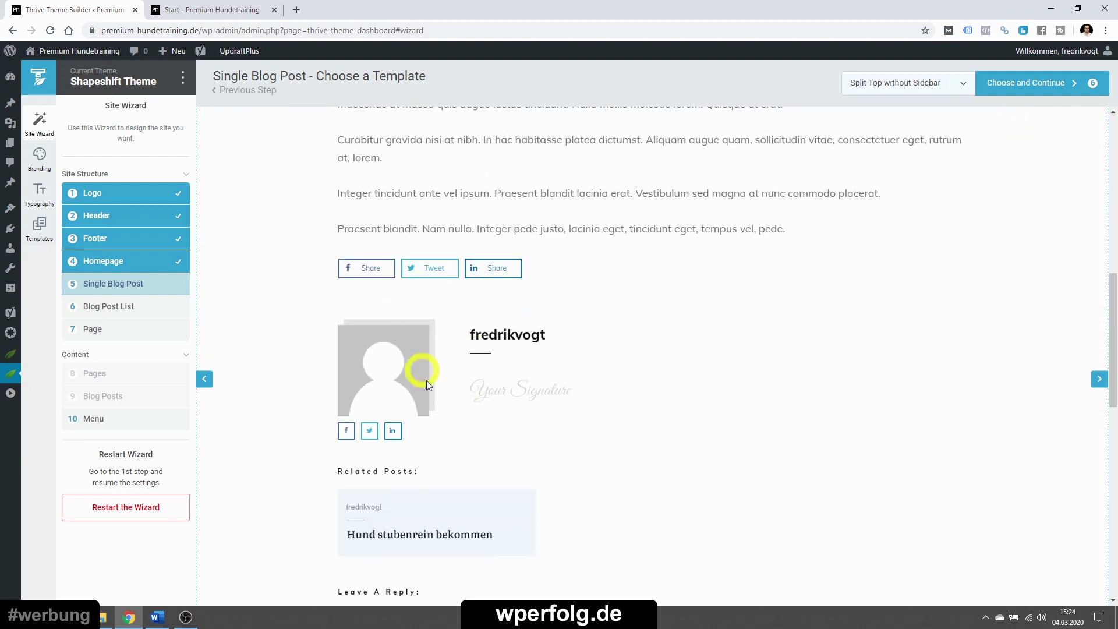
pyautogui.scroll(-4, 500, 399)
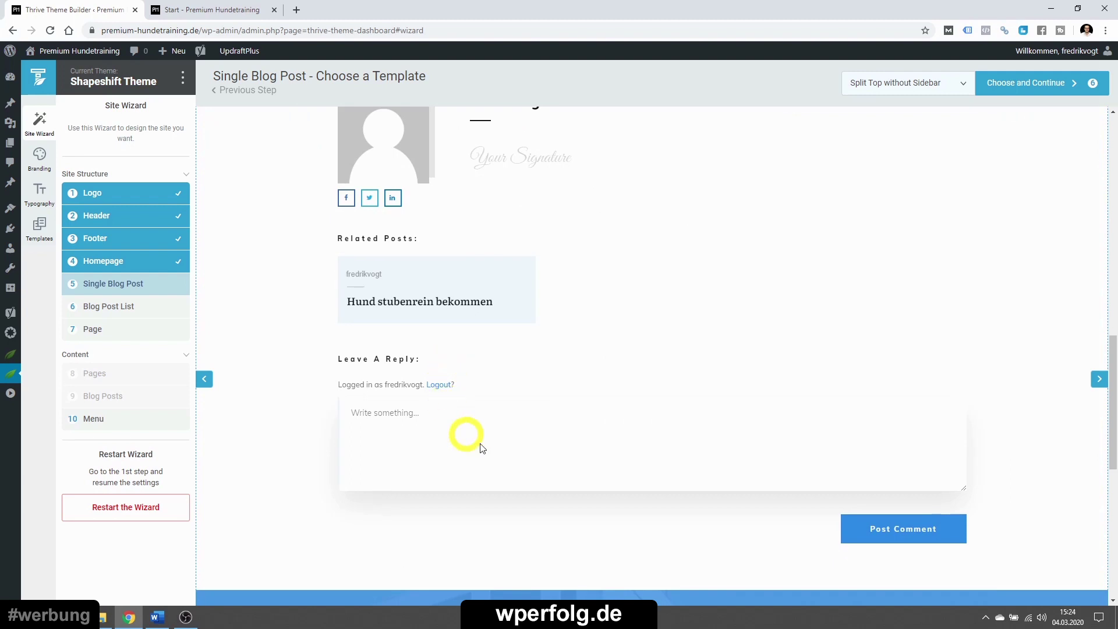
pyautogui.scroll(-8, 570, 398)
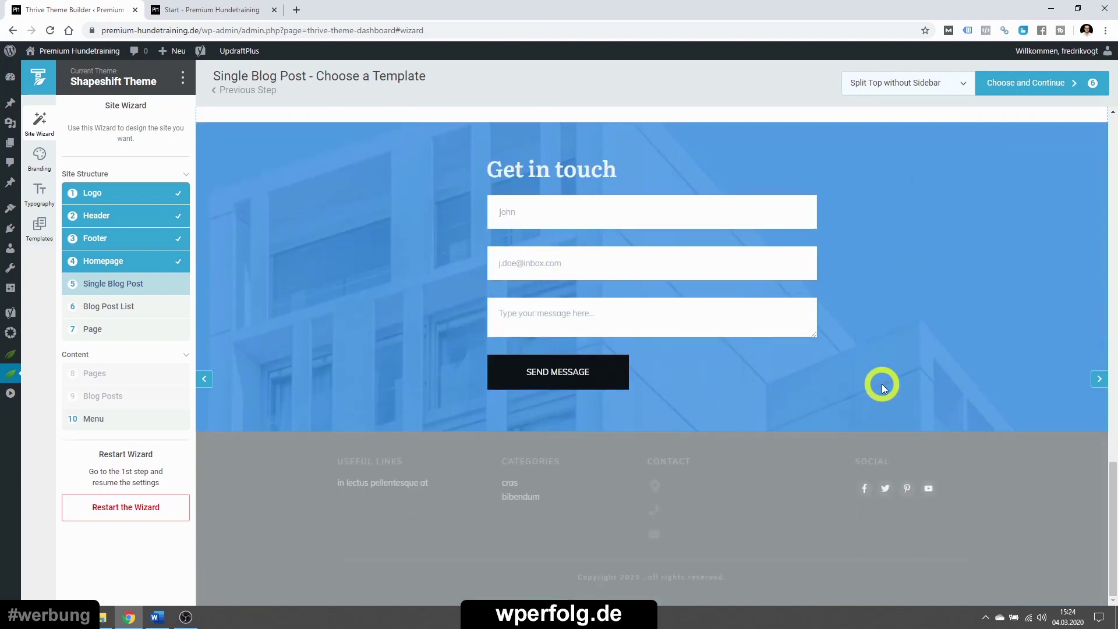
pyautogui.scroll(20, 880, 397)
# - Try the Title Banner with Sidebar template and switch the single blog post to Full Width Featured Image with Sidebar
pyautogui.click(899, 91)
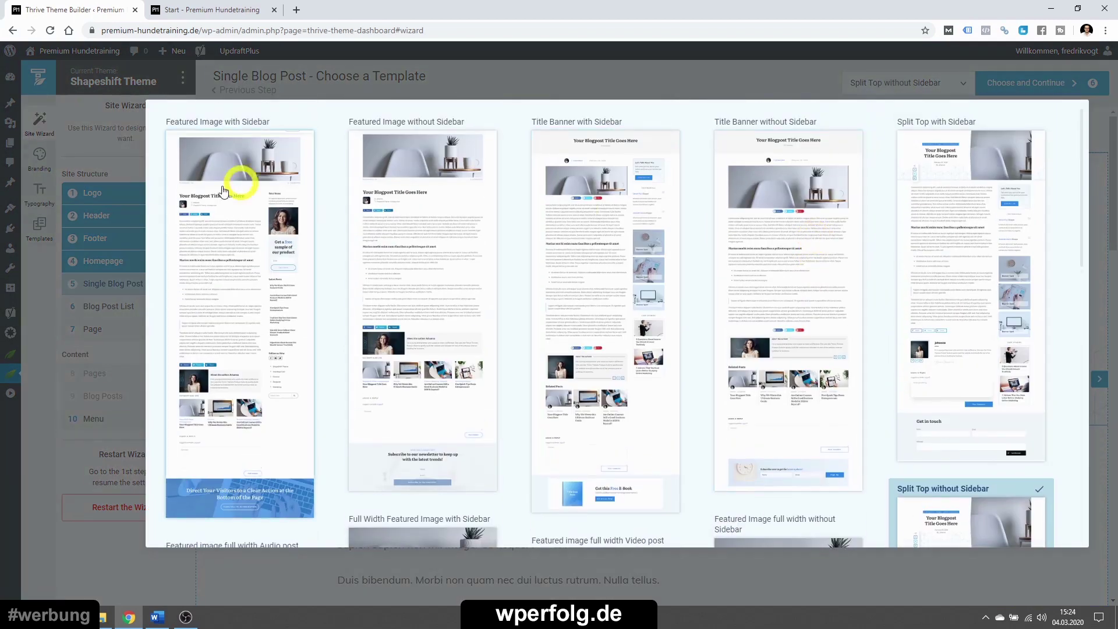
pyautogui.click(629, 249)
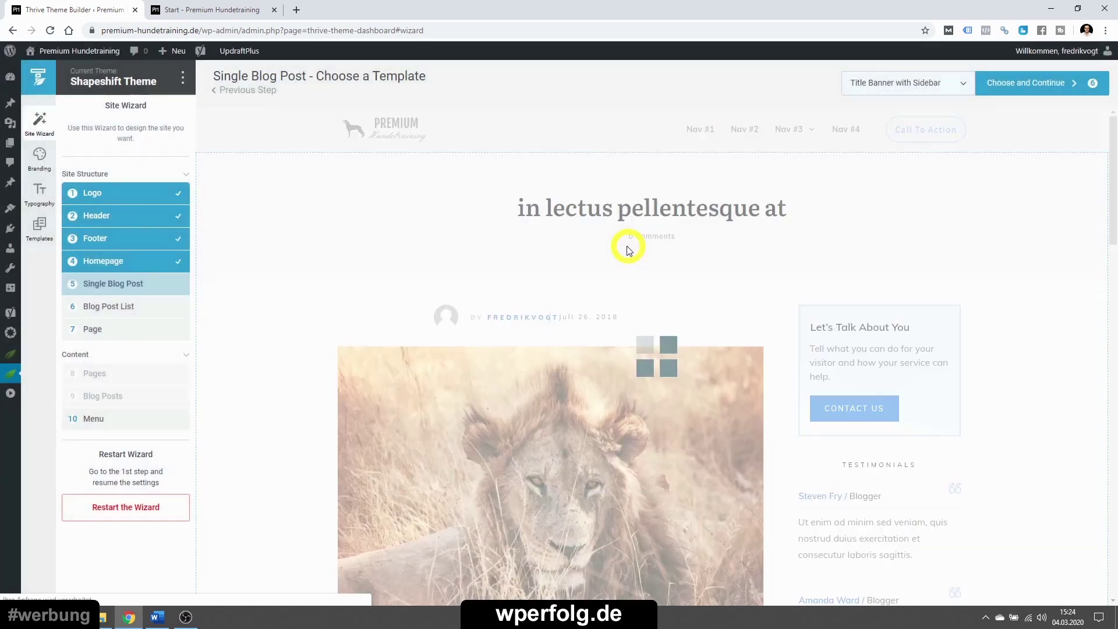
pyautogui.click(855, 93)
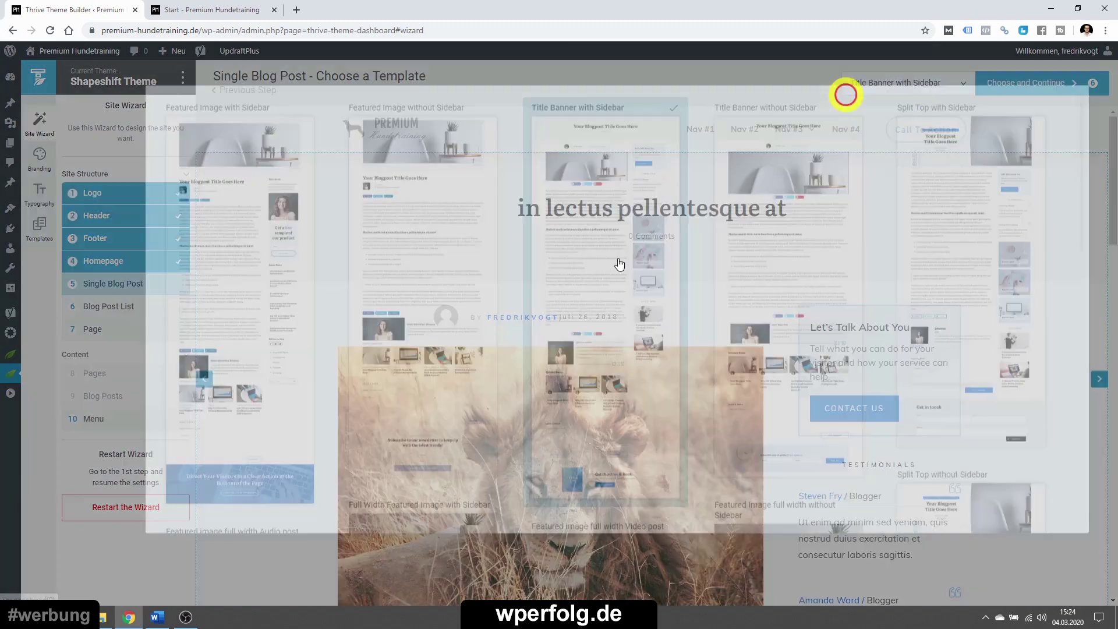
pyautogui.click(419, 333)
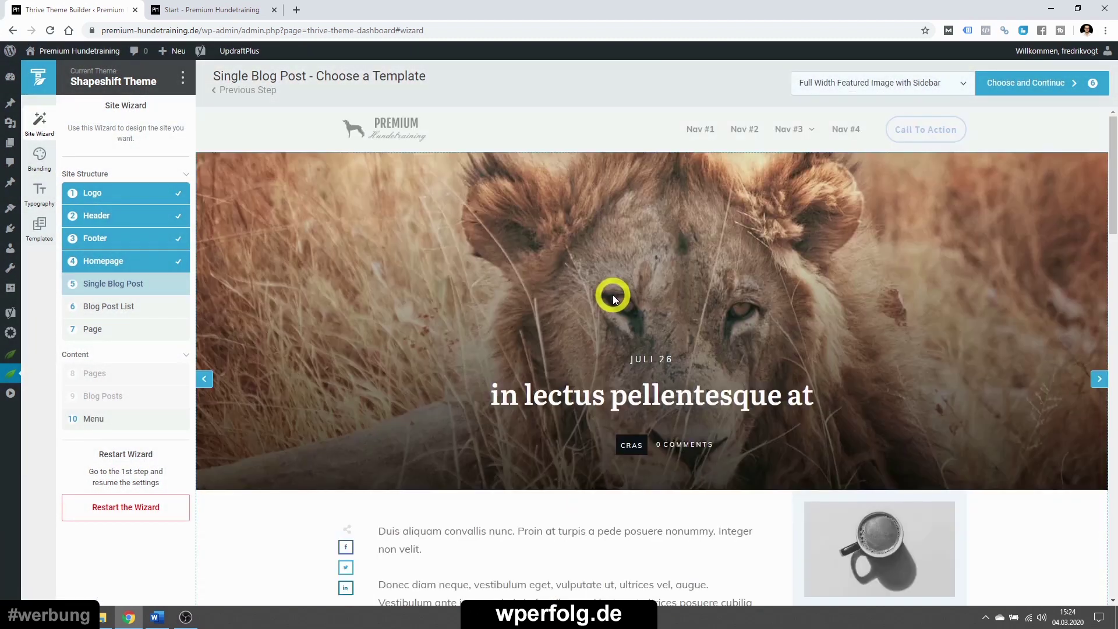
# - Examine the blog post preview from the featured image and title through the article, share icons and sidebar to the related posts
pyautogui.scroll(-4, 680, 287)
pyautogui.scroll(-4, 683, 323)
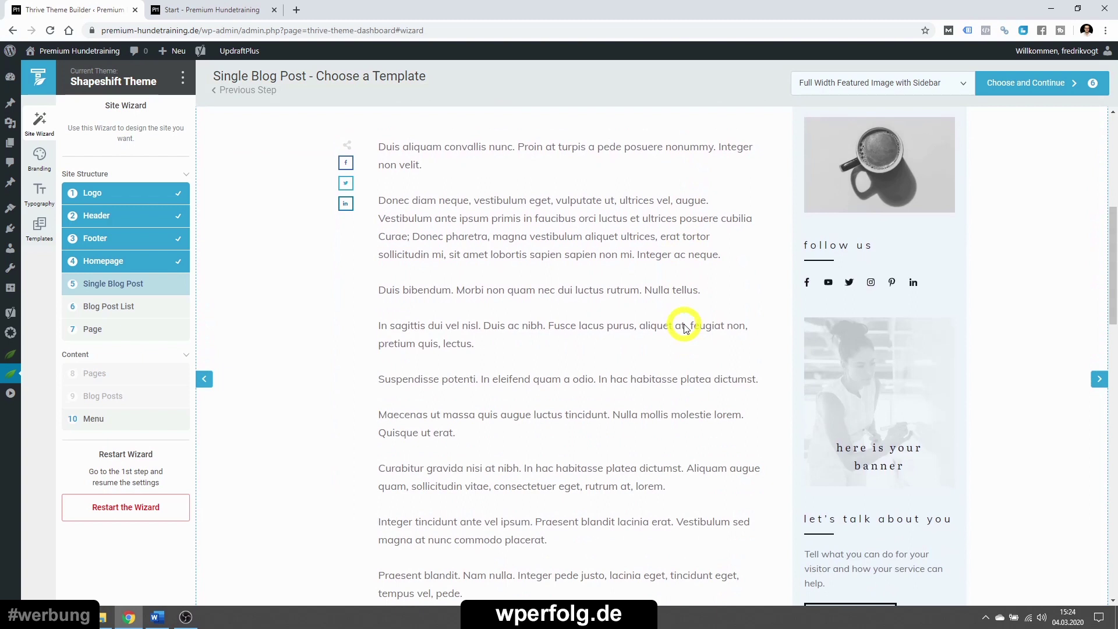
pyautogui.scroll(8, 682, 319)
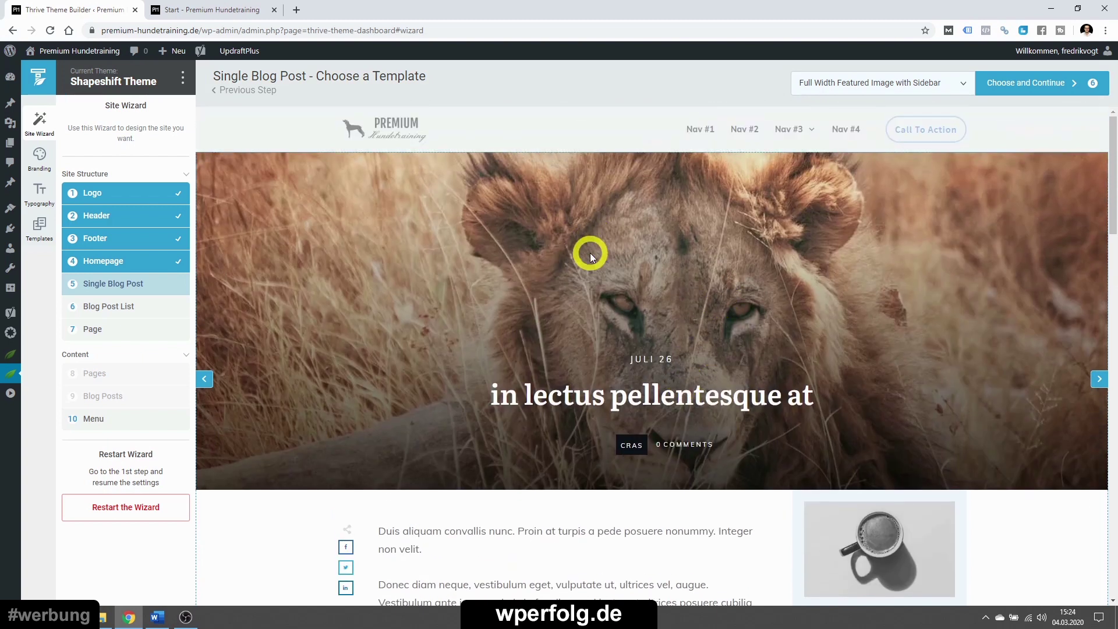
pyautogui.scroll(-10, 589, 257)
pyautogui.scroll(10, 589, 263)
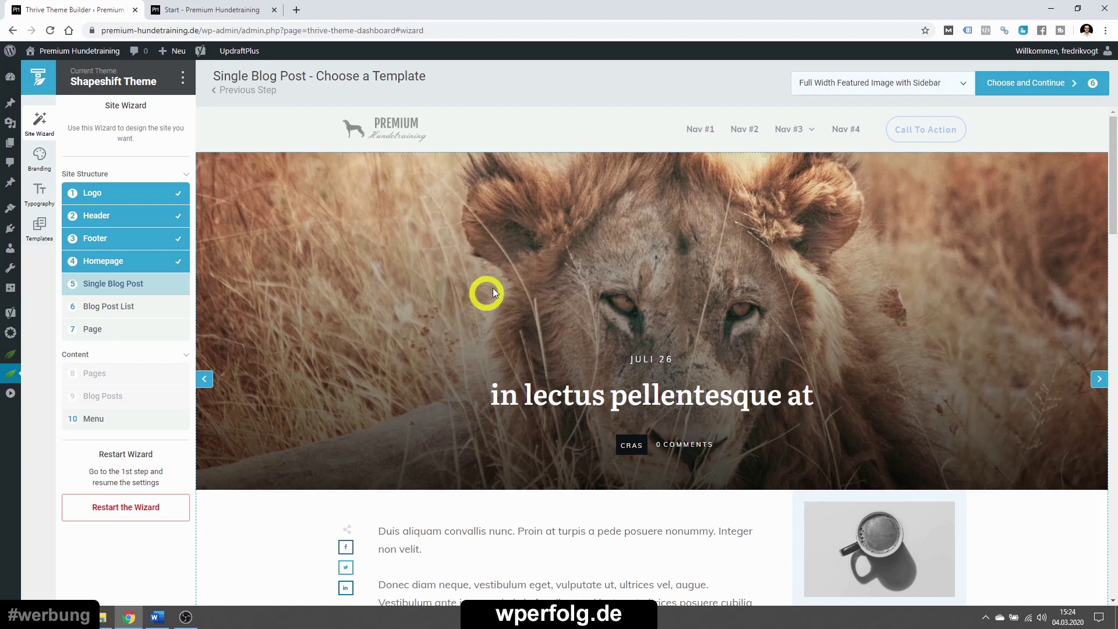
pyautogui.click(668, 394)
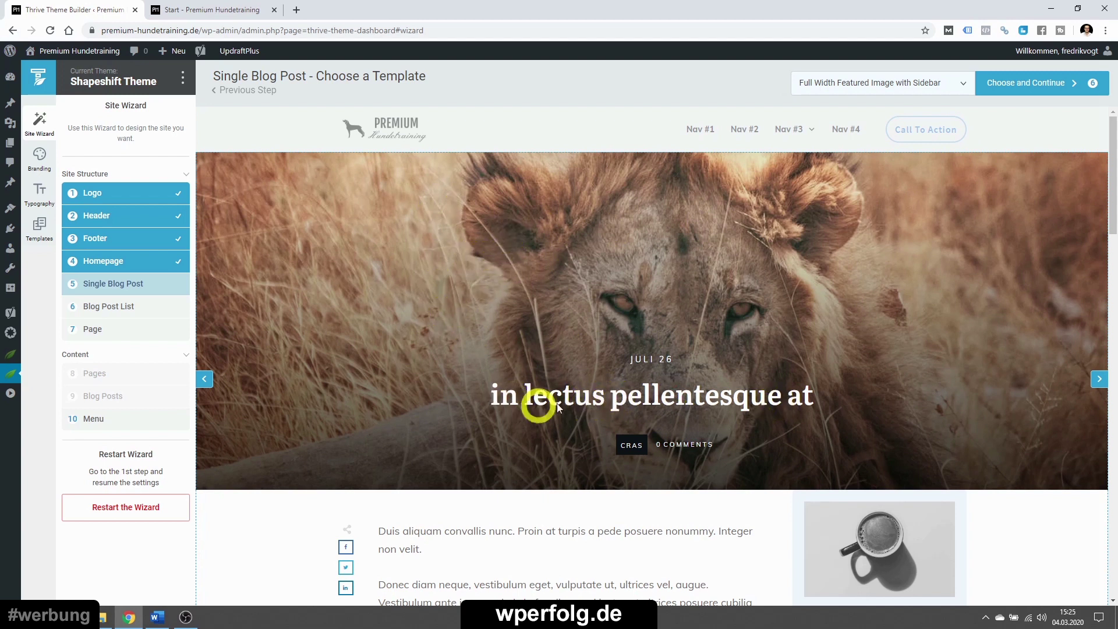
pyautogui.scroll(-4, 656, 402)
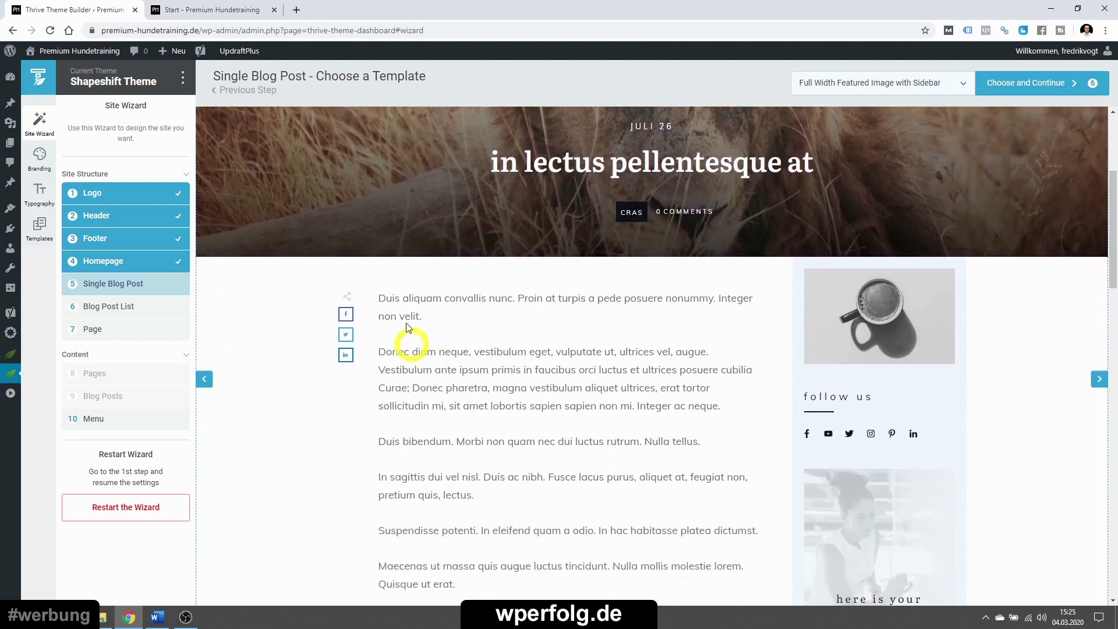
pyautogui.scroll(-3, 697, 518)
pyautogui.scroll(-9, 696, 519)
pyautogui.scroll(6, 725, 367)
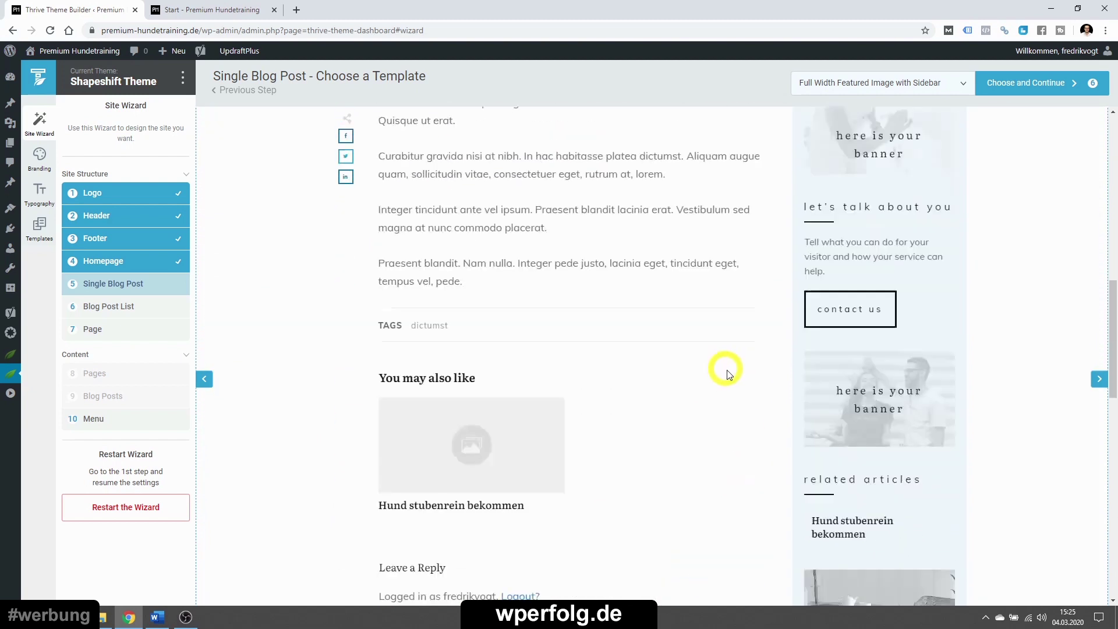
pyautogui.scroll(7, 641, 402)
pyautogui.scroll(-3, 742, 437)
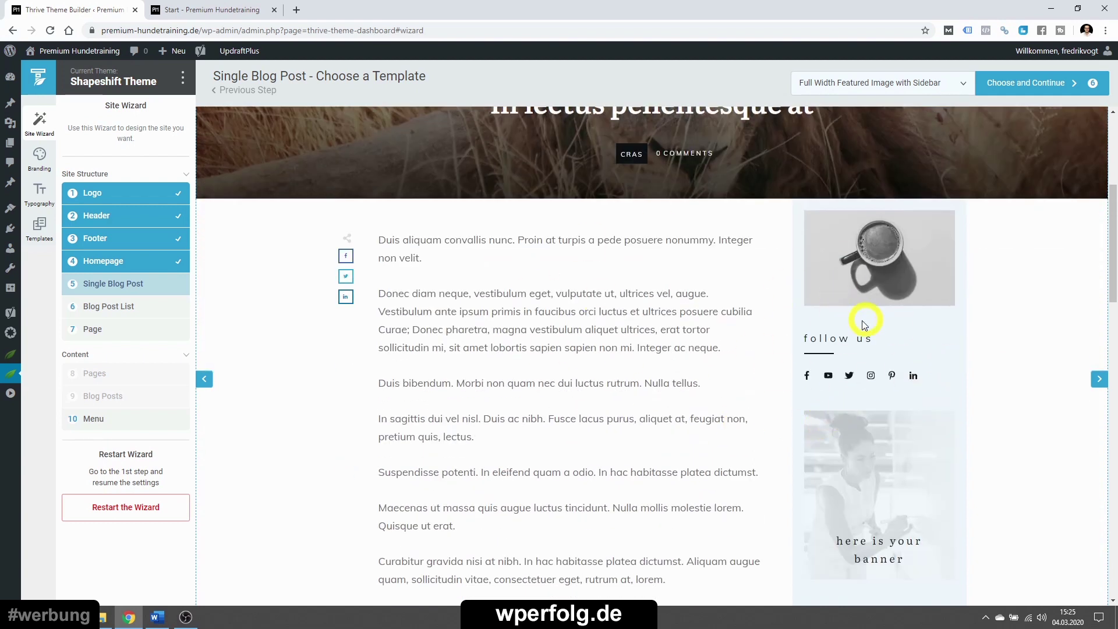
pyautogui.scroll(5, 798, 345)
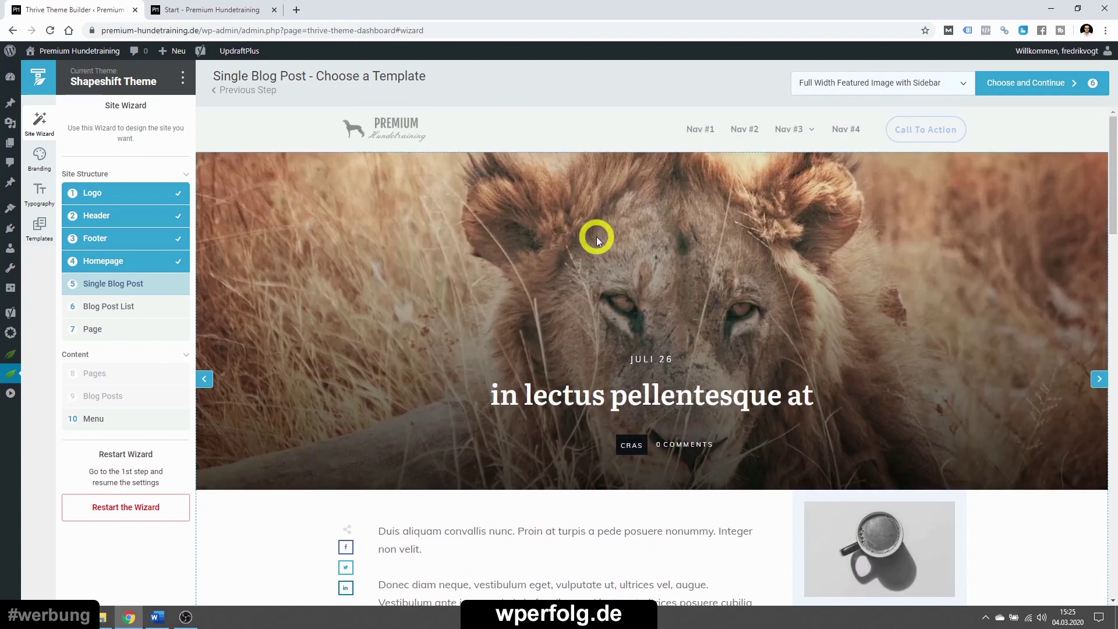
# - Accept the single blog post template, look through the blog post list templates and select List Layout Without Sidebar
pyautogui.click(1036, 86)
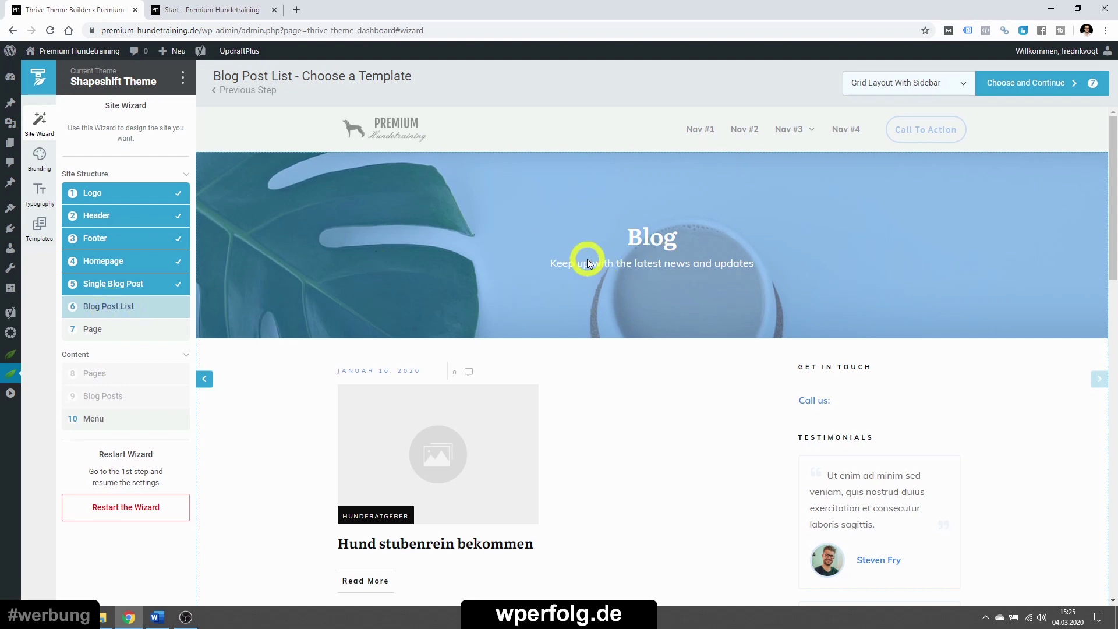
pyautogui.click(902, 85)
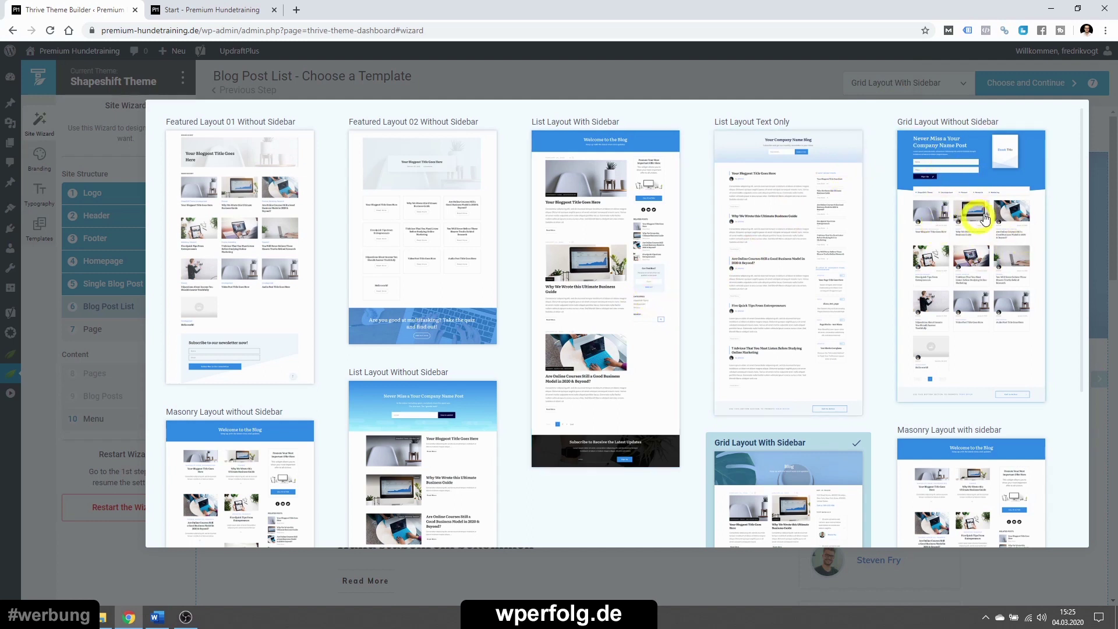
pyautogui.scroll(-4, 777, 460)
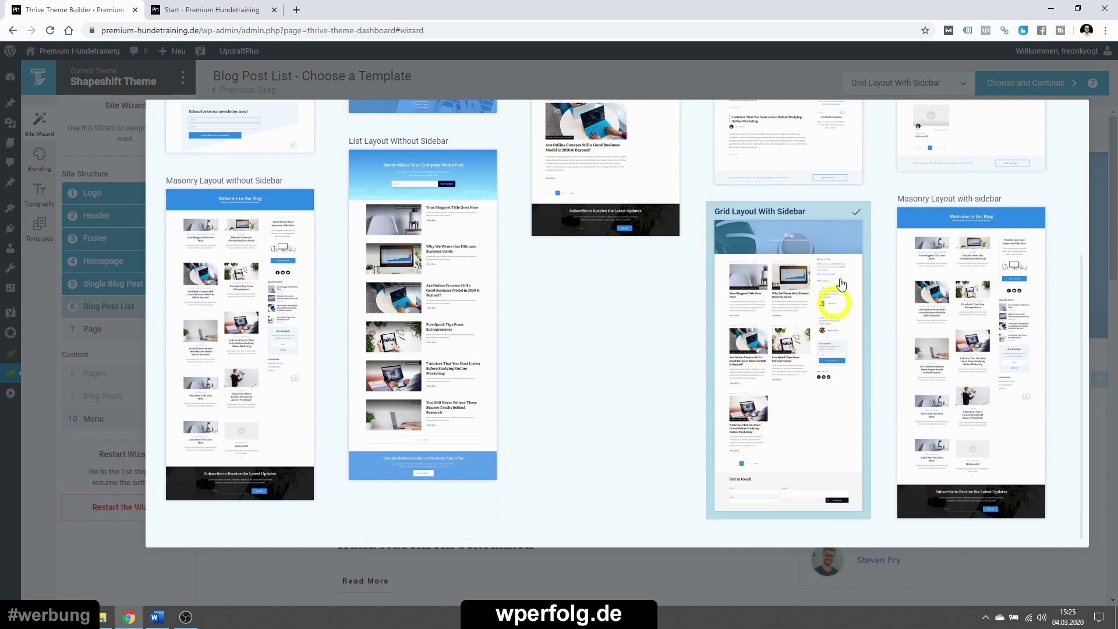
pyautogui.scroll(1, 834, 373)
pyautogui.scroll(4, 834, 373)
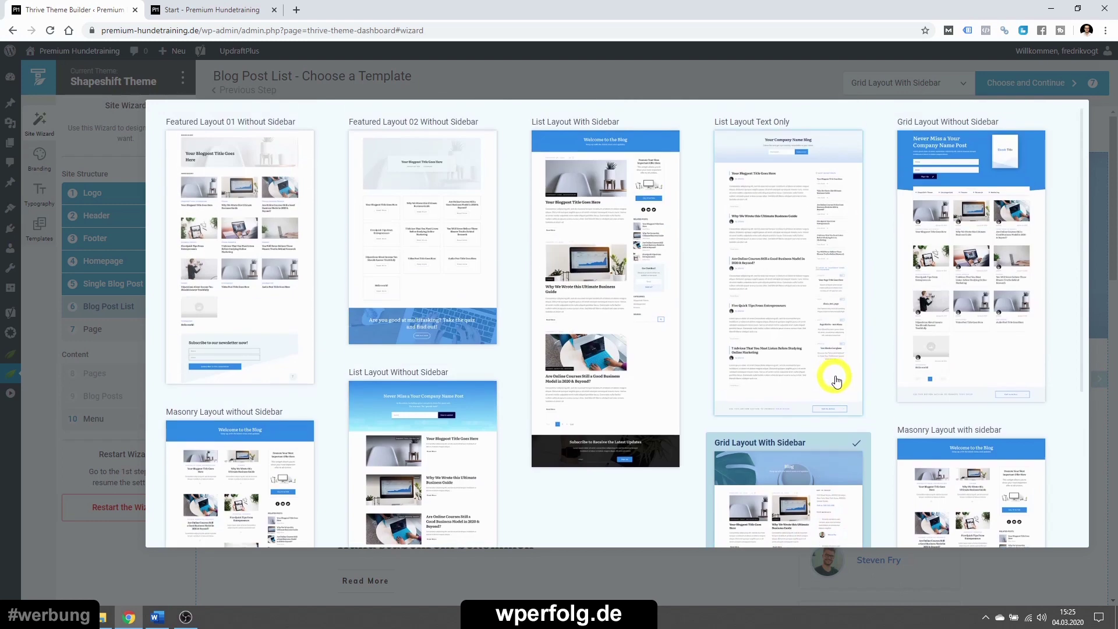
pyautogui.scroll(-4, 569, 233)
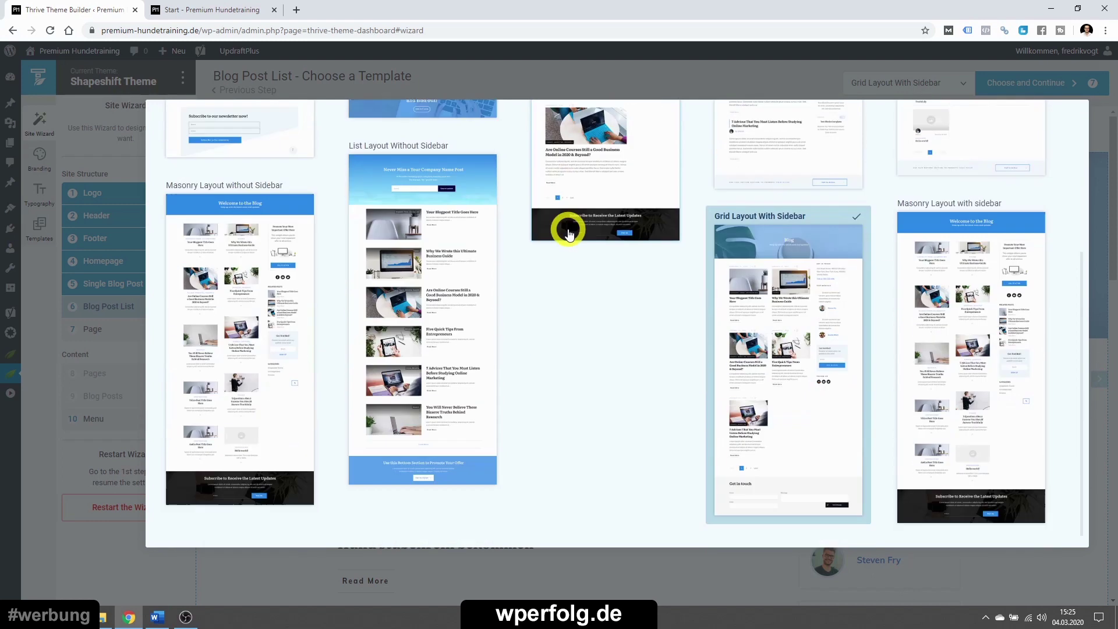
pyautogui.click(418, 244)
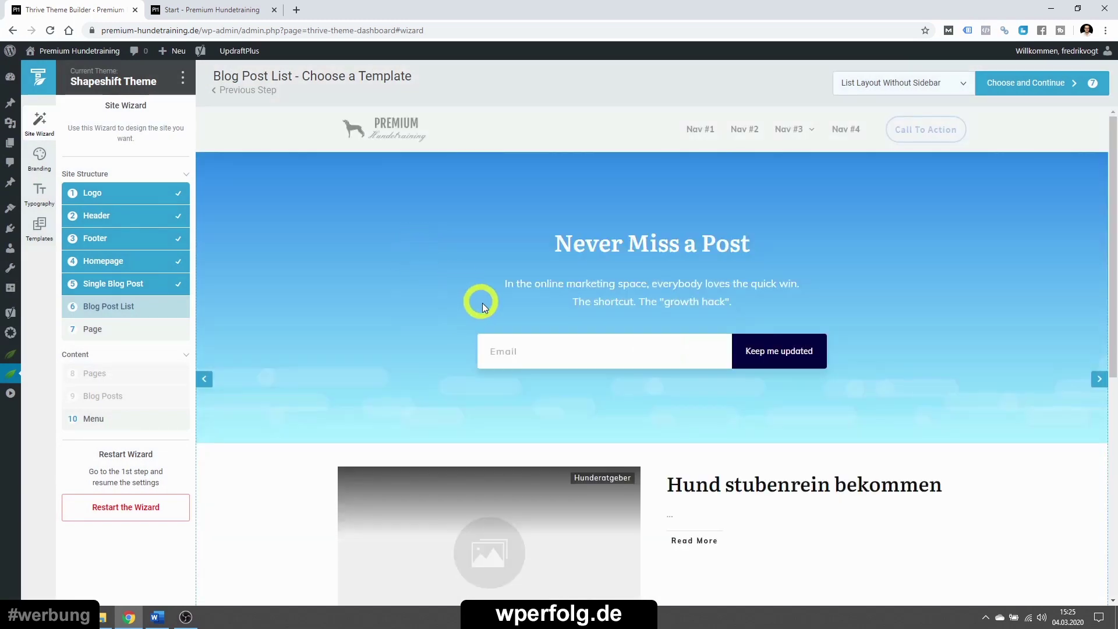
# - Check the blog list preview down to the bottom offer section, accept the template and continue to the page template
pyautogui.scroll(-4, 577, 297)
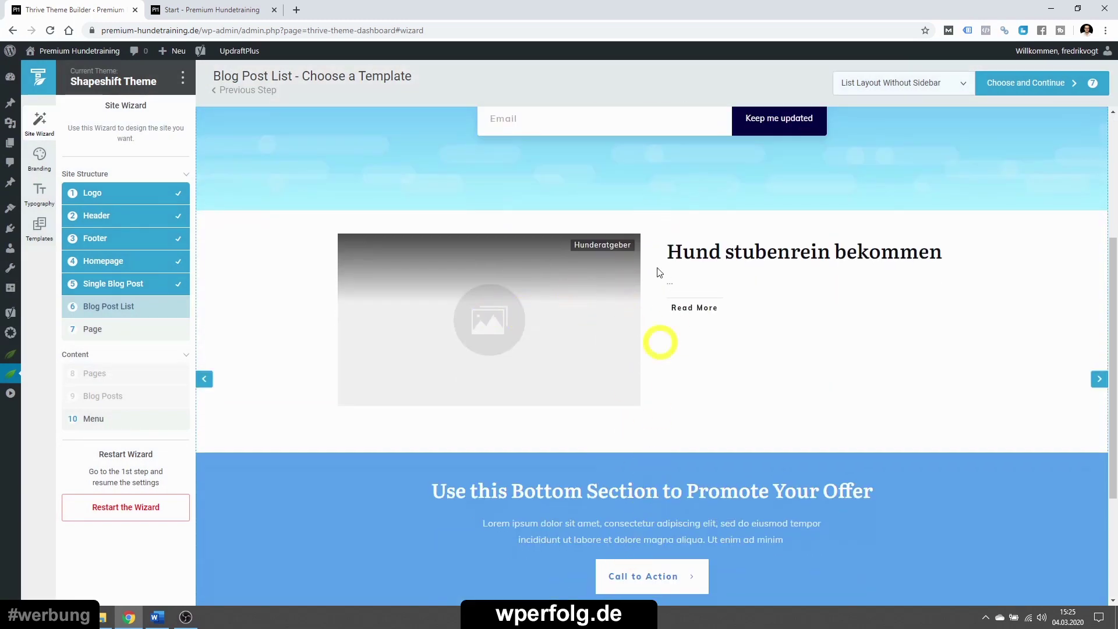
pyautogui.scroll(4, 602, 443)
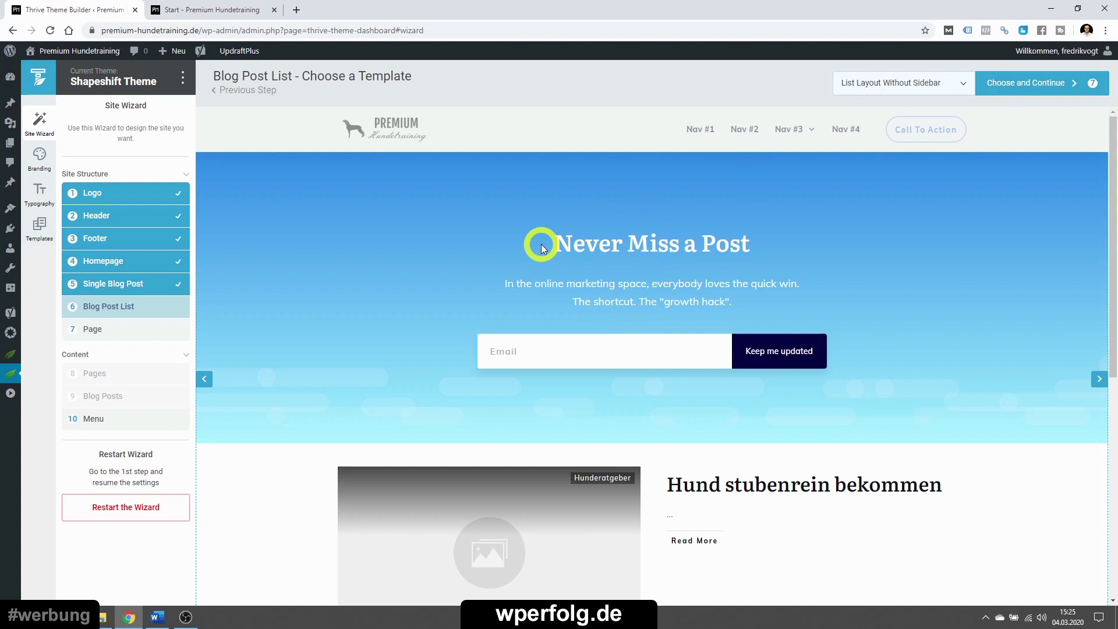
pyautogui.click(1013, 87)
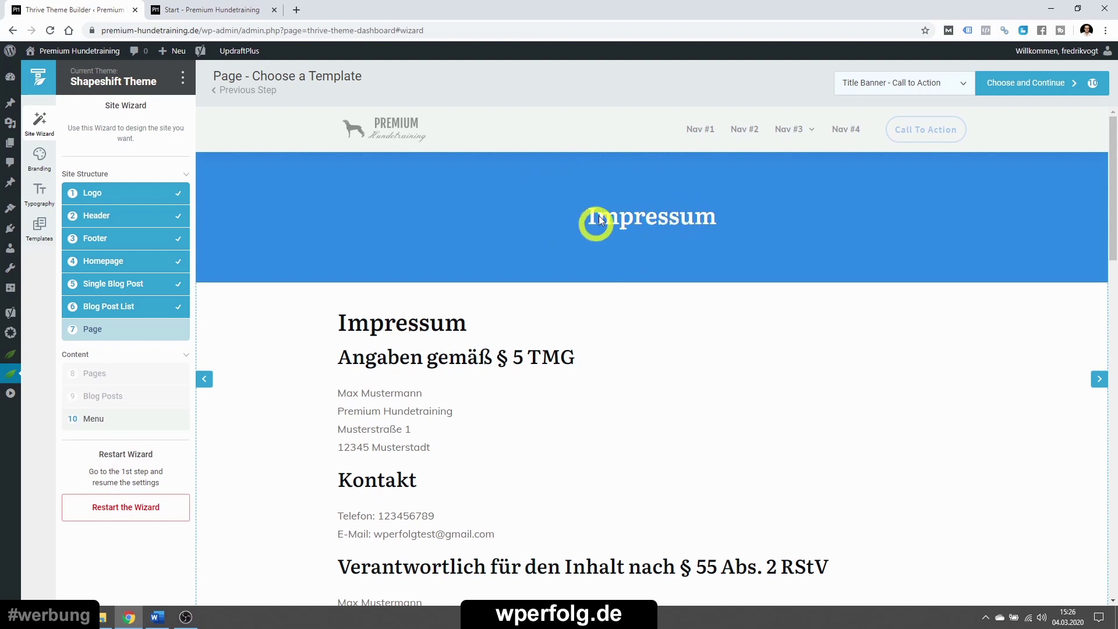
# - Try the Blank Page, Call to Action Banner and Title with Sidebar - Lead Generation page templates
pyautogui.click(887, 82)
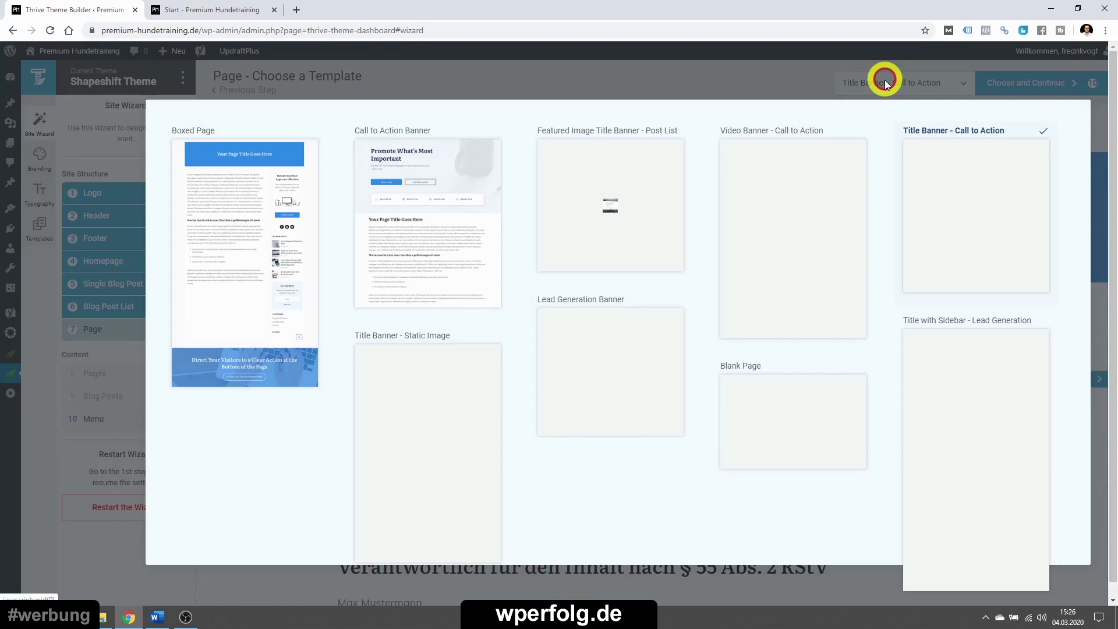
pyautogui.scroll(-2, 795, 293)
pyautogui.click(774, 338)
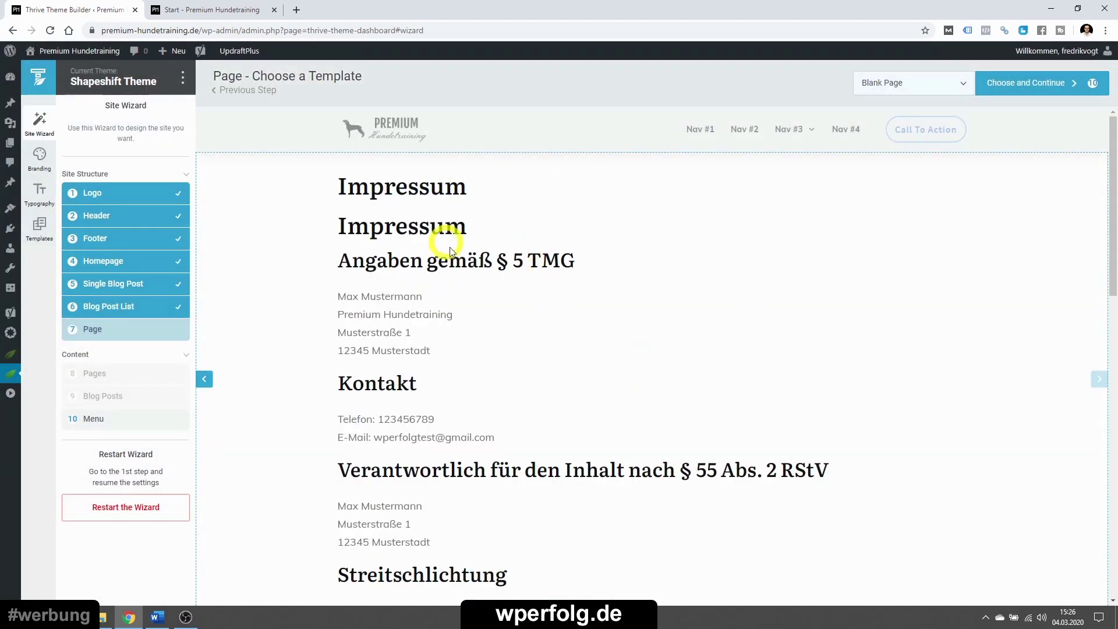
pyautogui.click(866, 85)
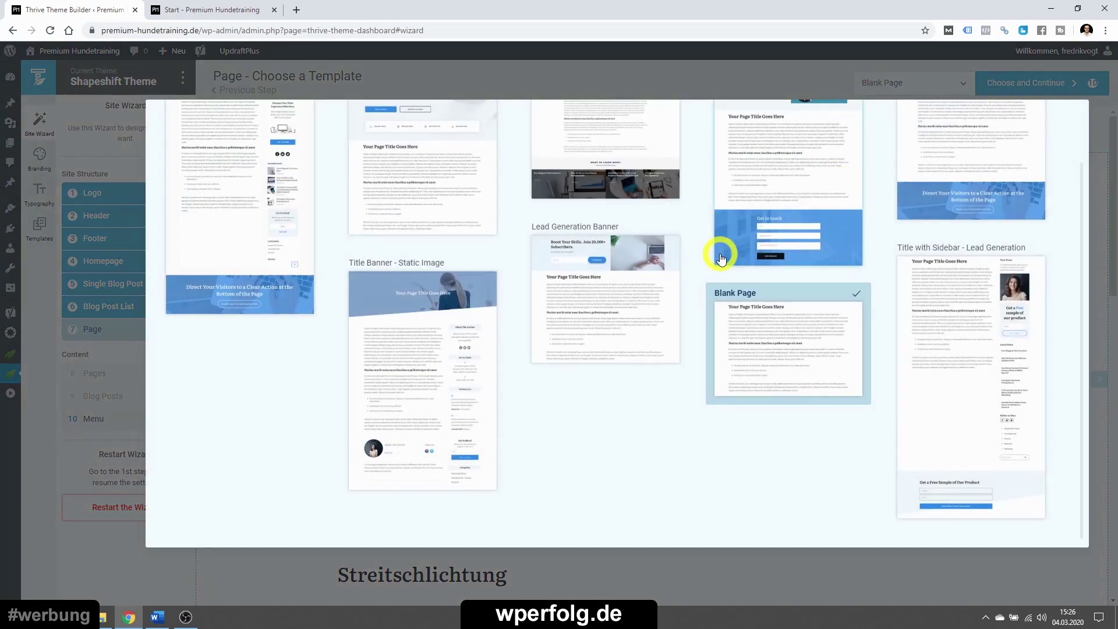
pyautogui.scroll(2, 724, 250)
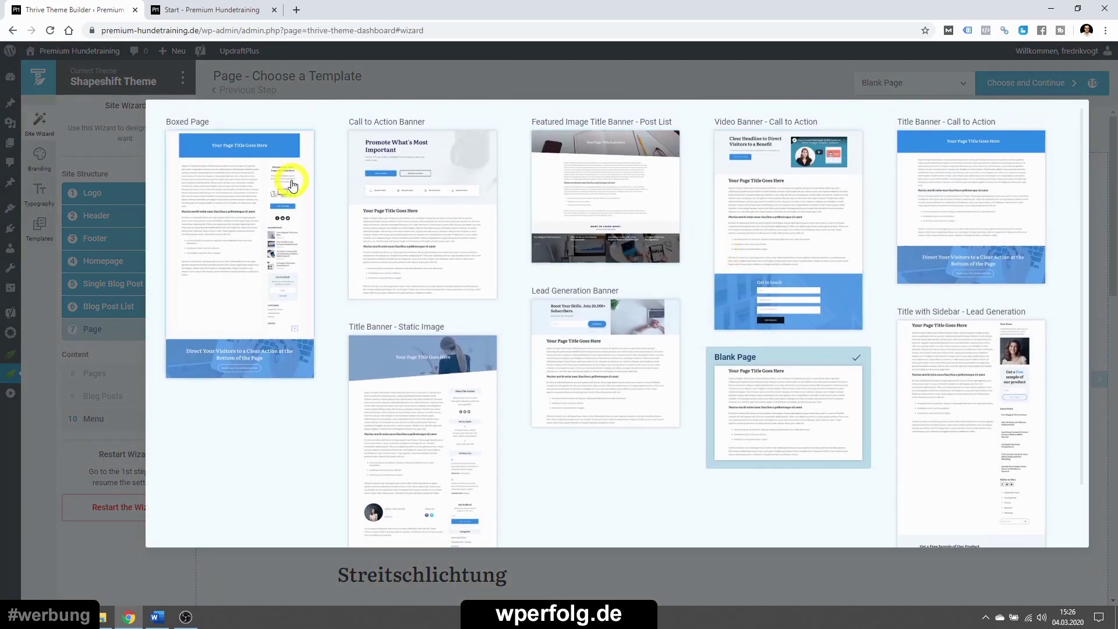
pyautogui.click(401, 206)
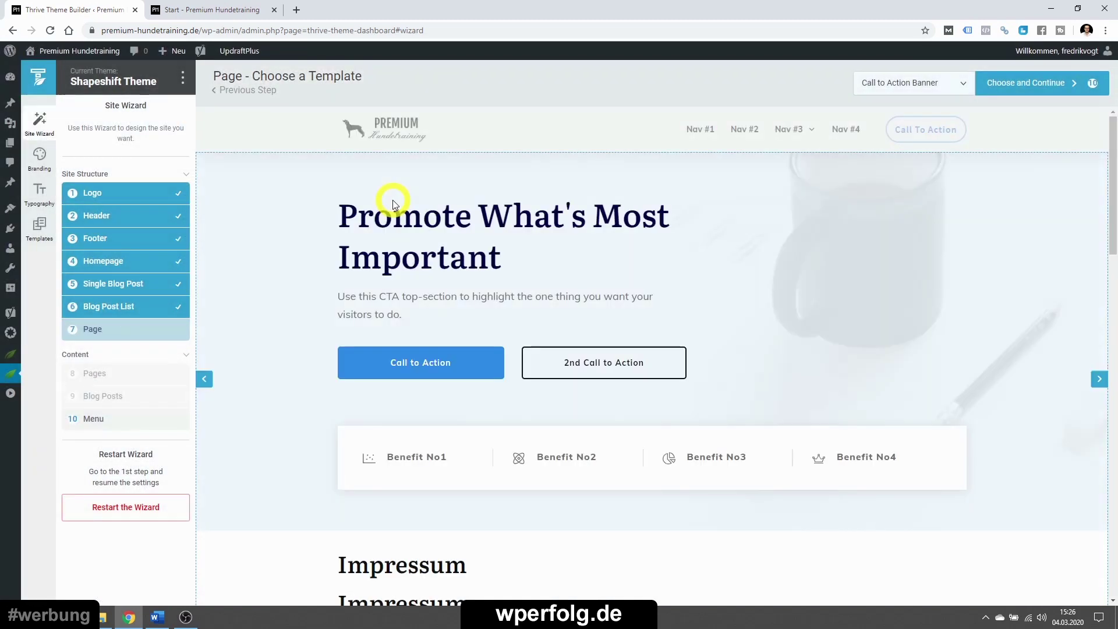
pyautogui.click(877, 87)
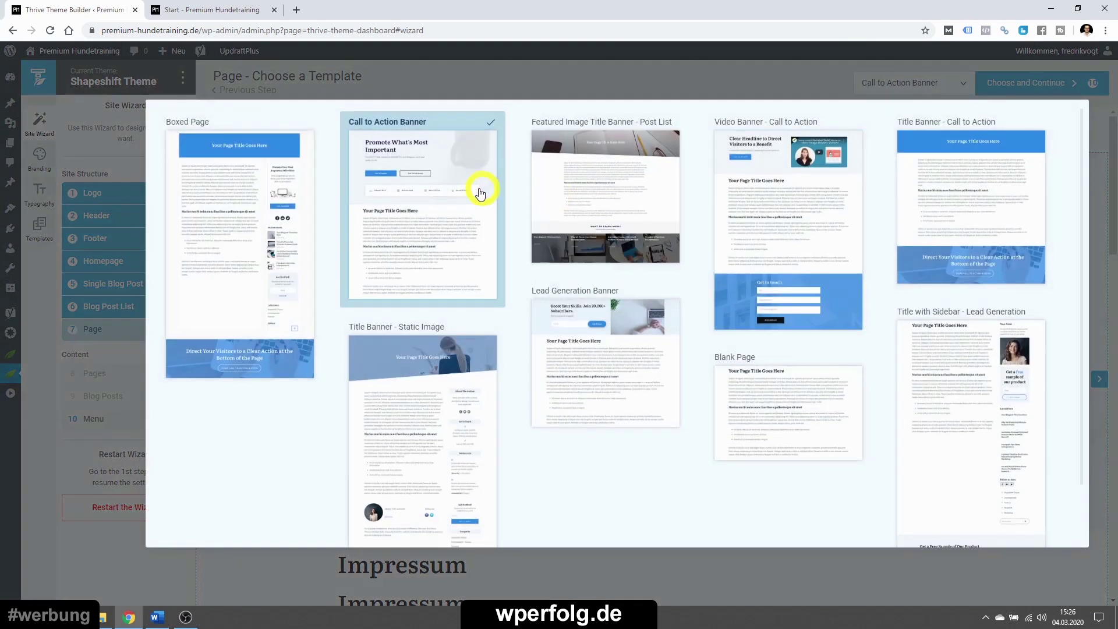
pyautogui.scroll(-1, 874, 357)
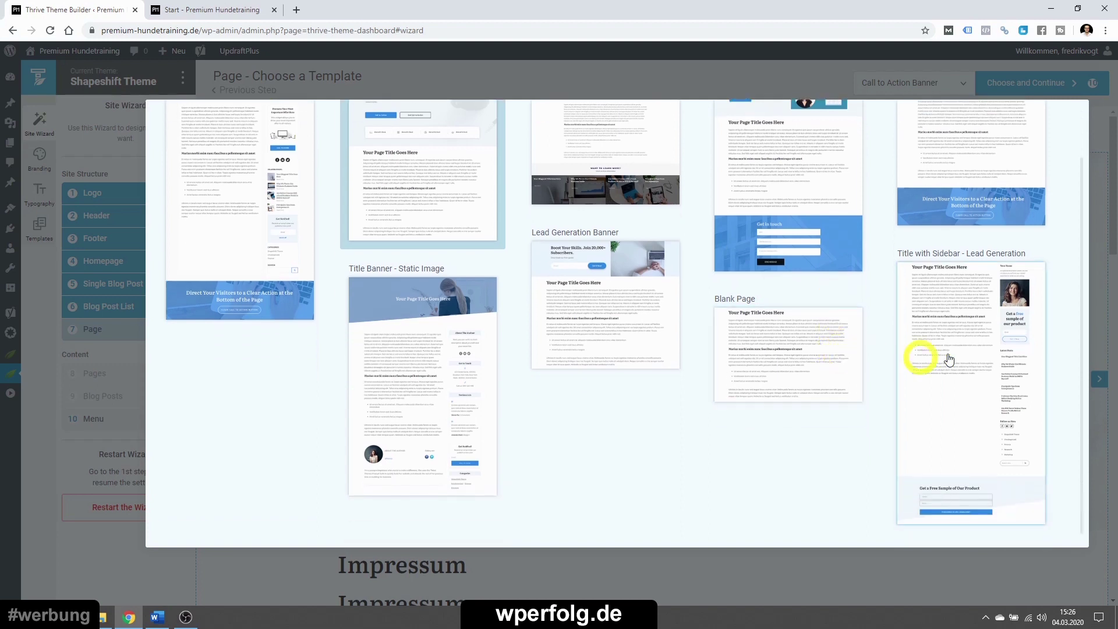
pyautogui.click(969, 350)
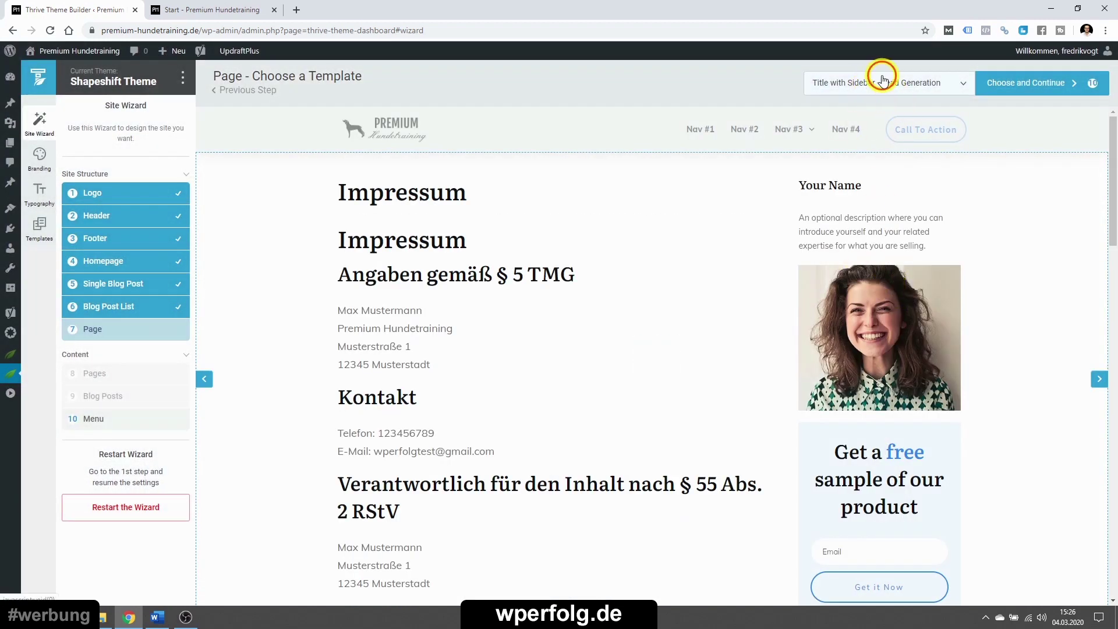
# - Choose the Title Banner - Call to Action page template and continue to the menu setup
pyautogui.click(882, 80)
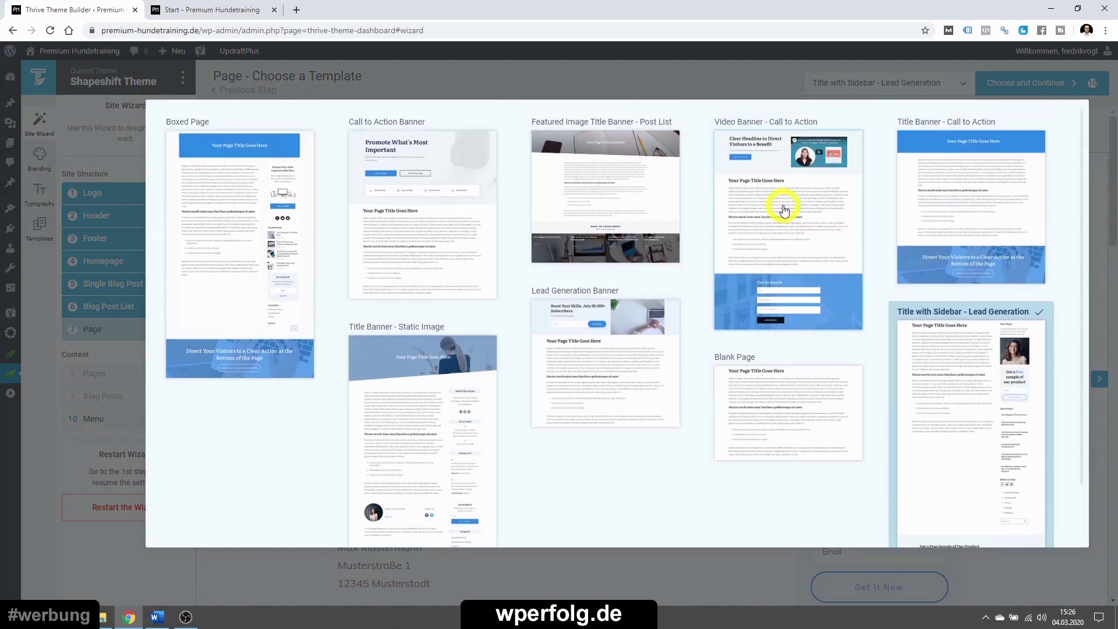
pyautogui.click(1000, 199)
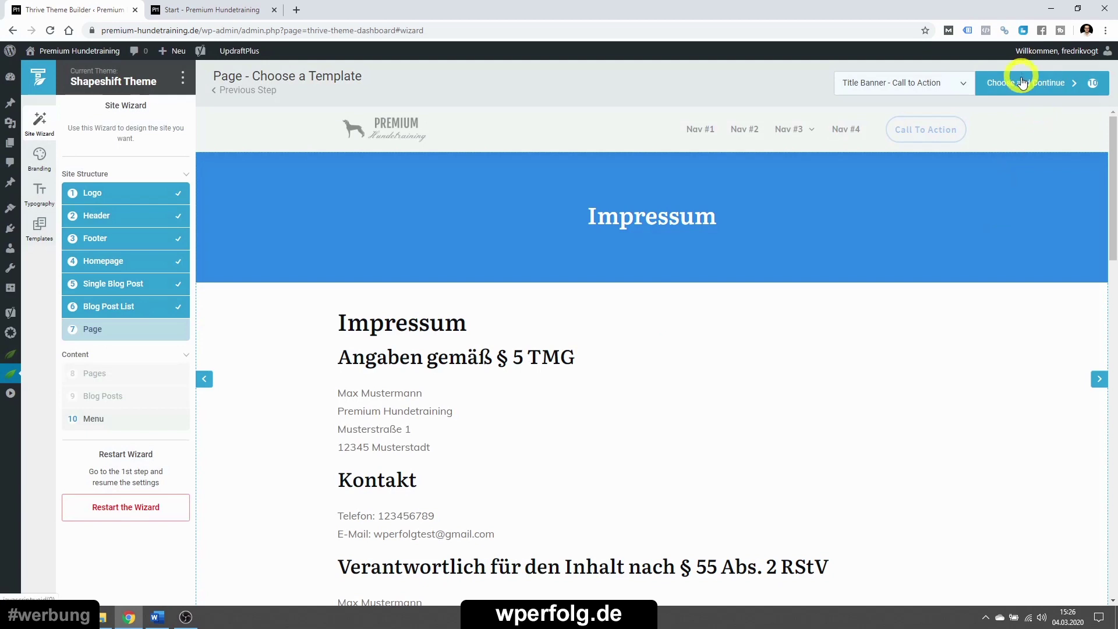
pyautogui.click(1022, 82)
# - Choose Hauptmenü as the menu for headers and footers to complete the wizard
pyautogui.click(574, 393)
pyautogui.click(586, 415)
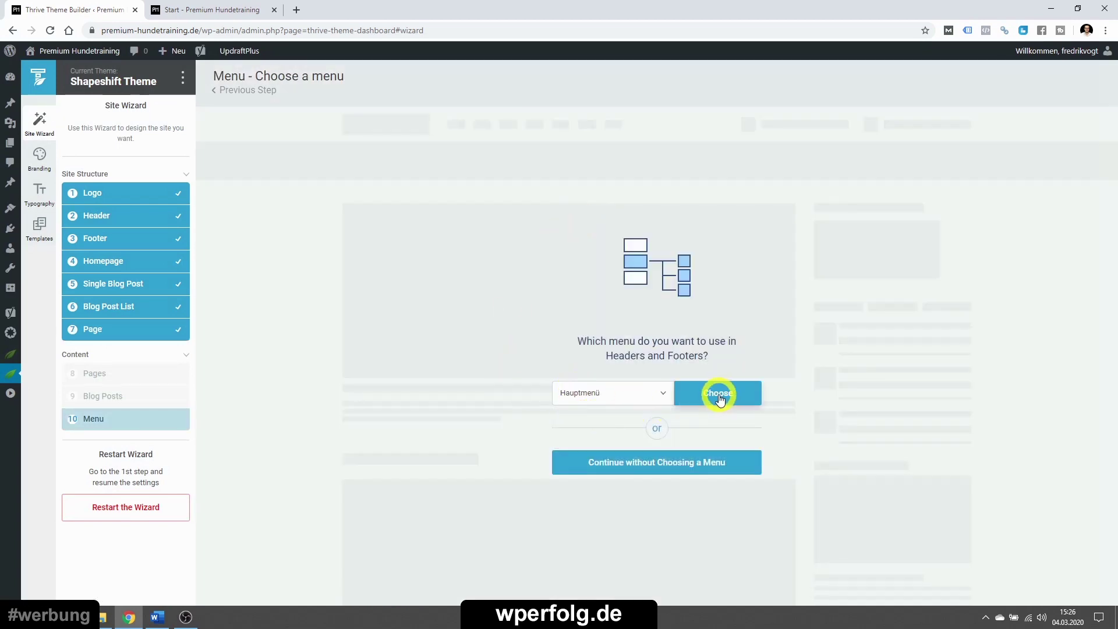
pyautogui.click(719, 395)
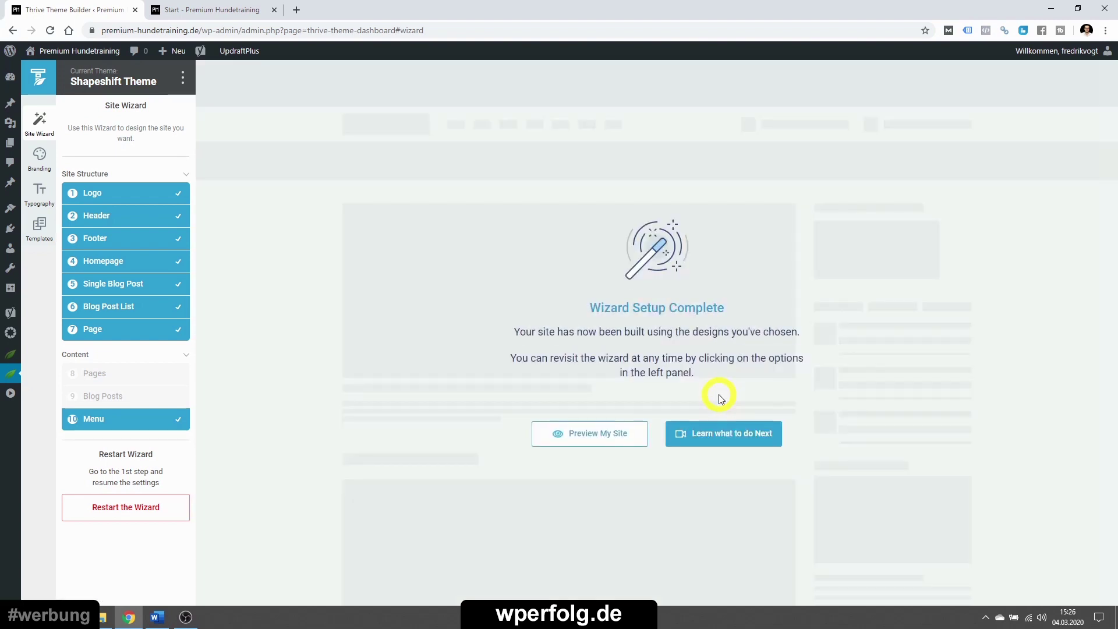
# - Preview the finished site, check the Blog submenu in the header, and return to the Site Wizard
pyautogui.click(595, 432)
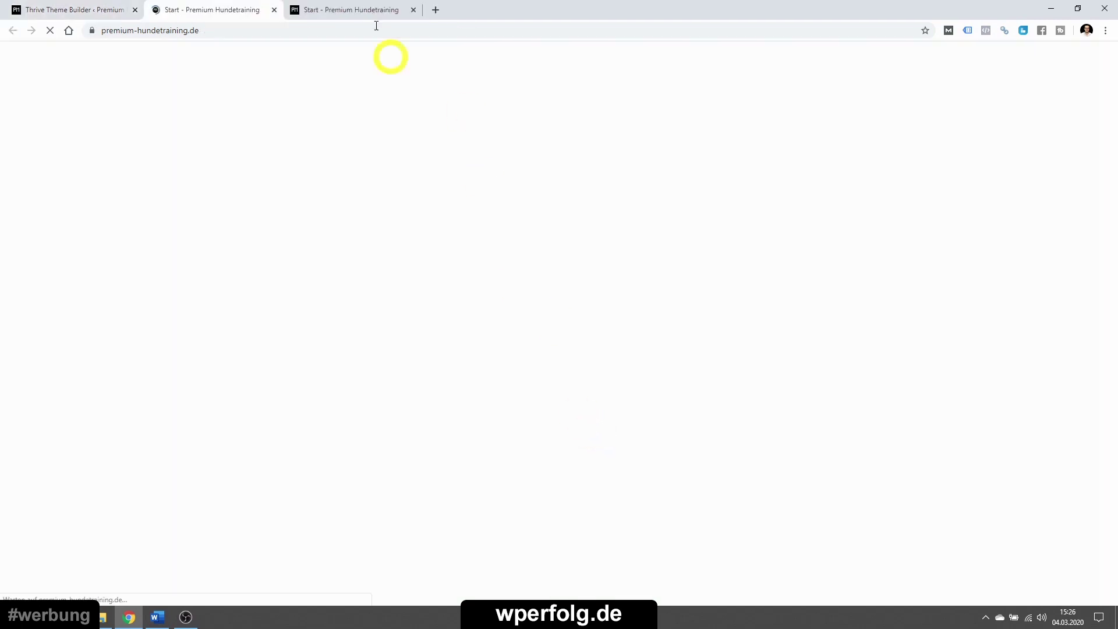
pyautogui.moveTo(745, 88)
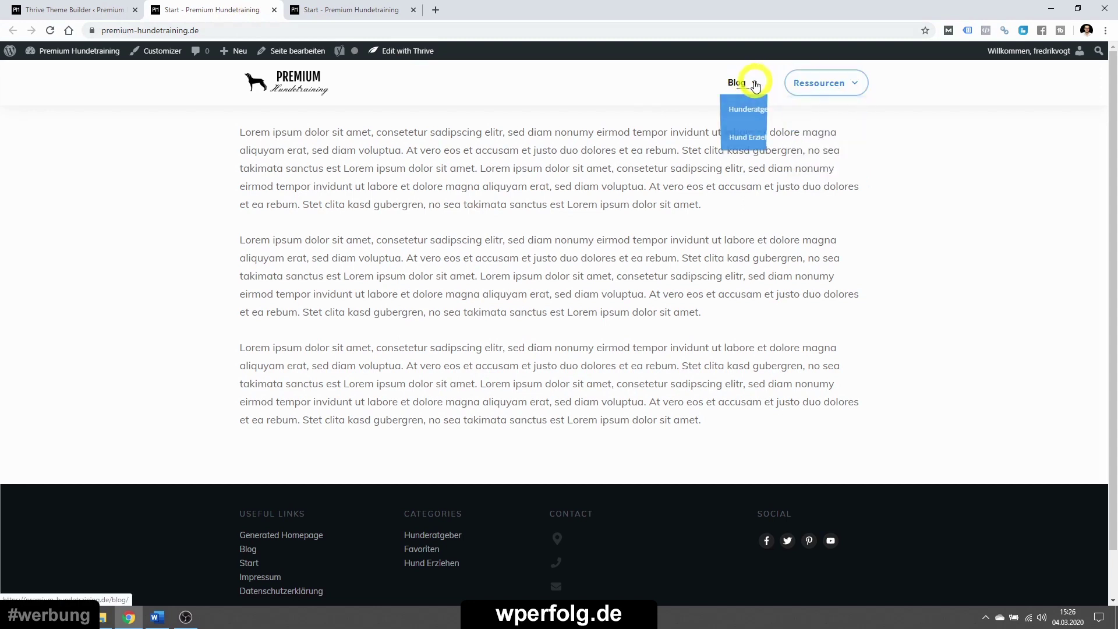
pyautogui.click(78, 6)
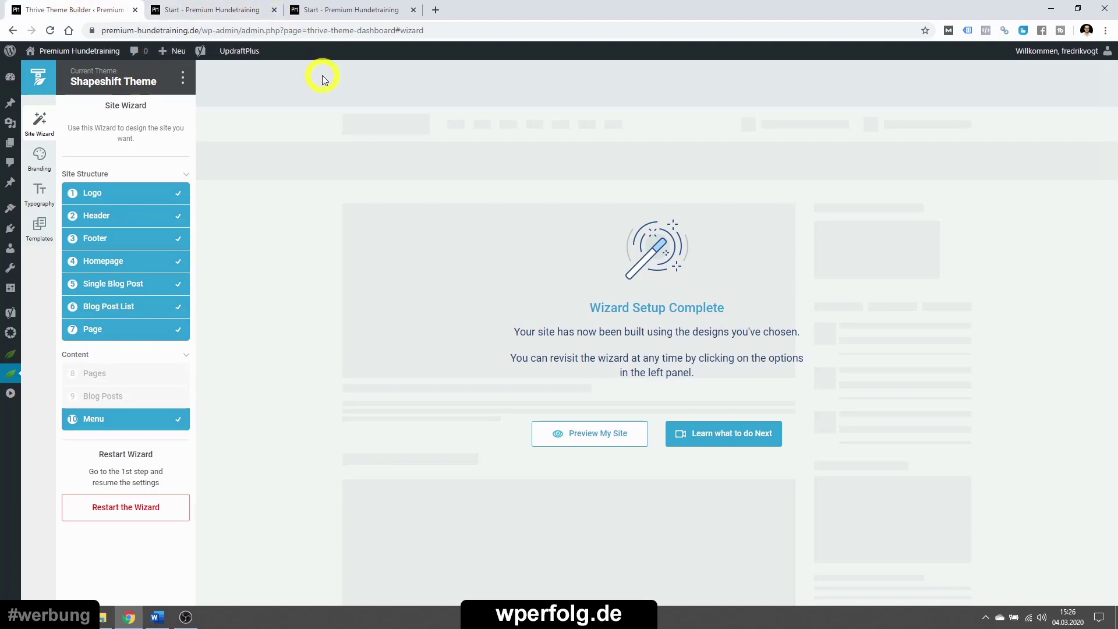
pyautogui.click(254, 7)
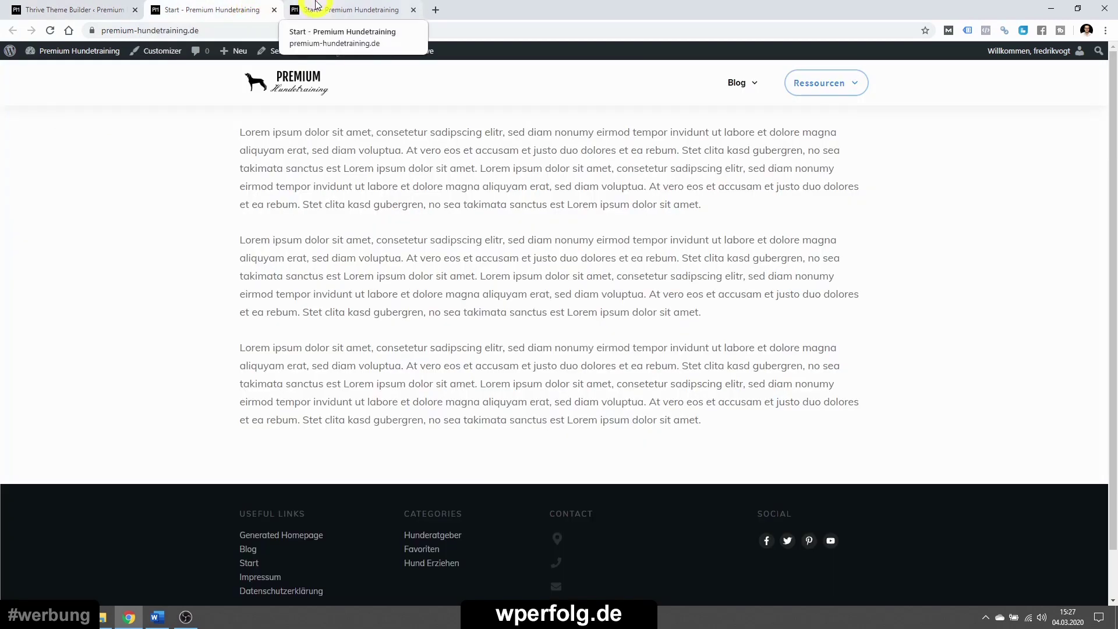
pyautogui.click(102, 10)
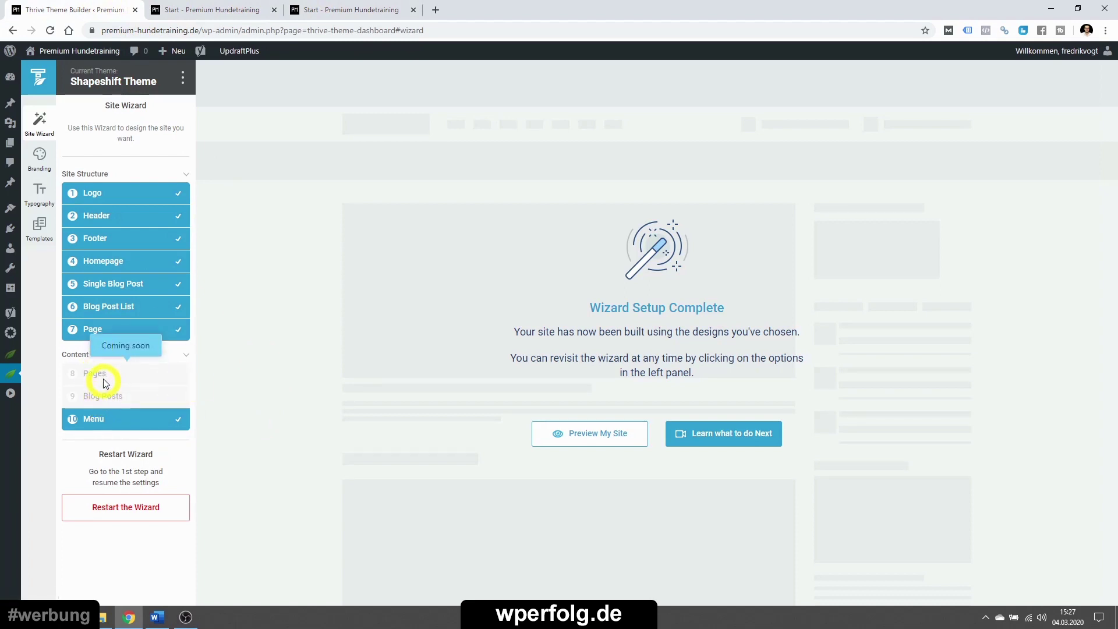
# - Try the orange Pallete 01 and magenta Pallete 02 theme colors in Branding, and switch back to the Default palette
pyautogui.click(40, 158)
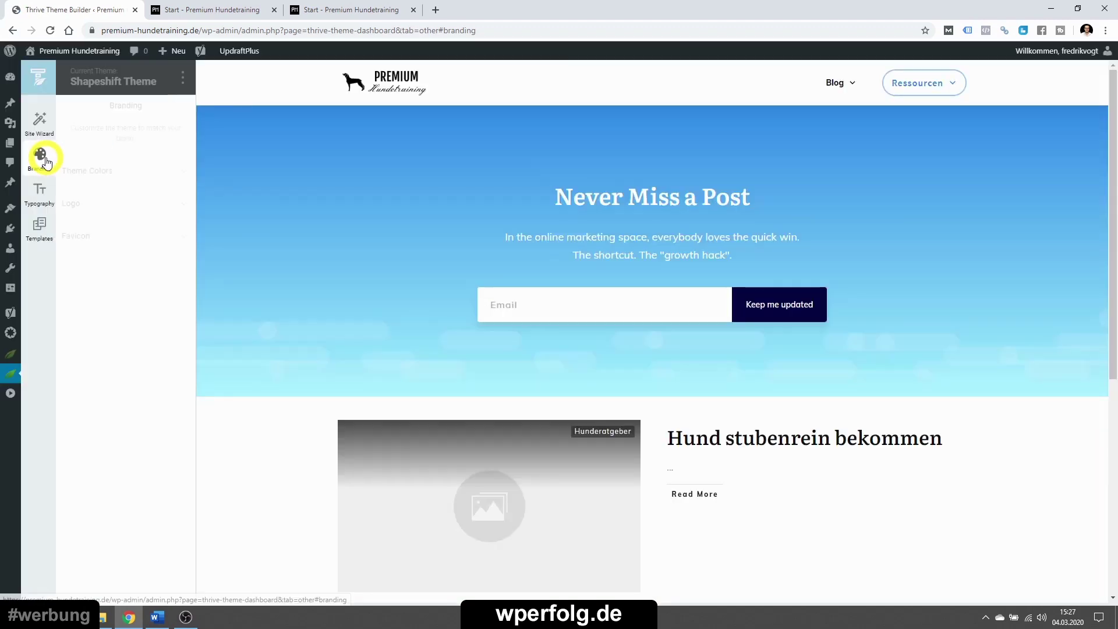
pyautogui.click(84, 173)
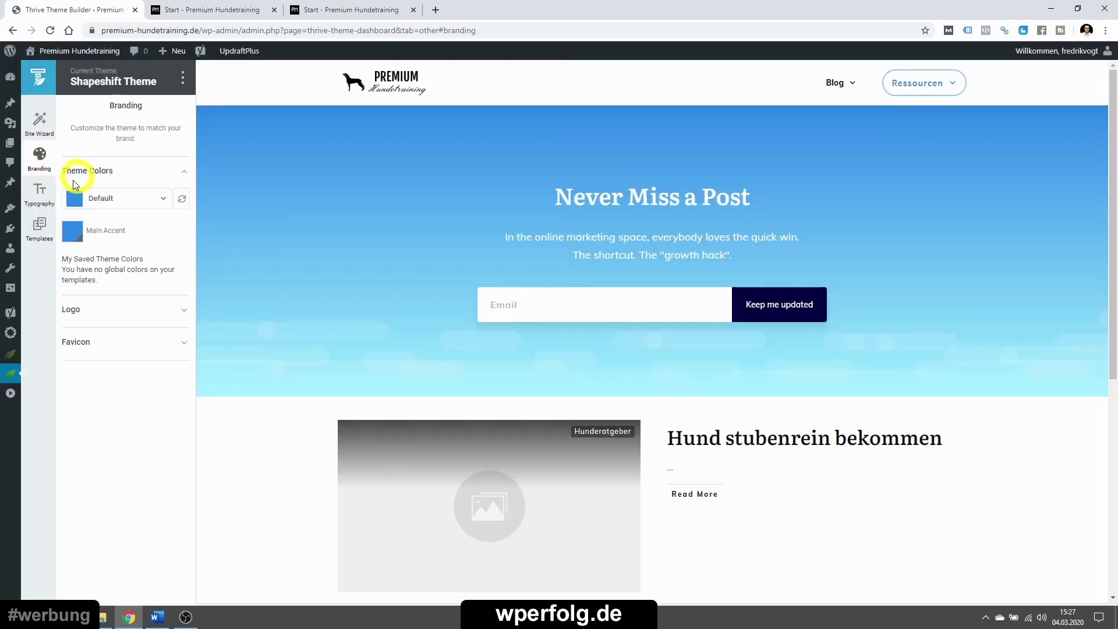
pyautogui.click(93, 203)
pyautogui.click(92, 227)
pyautogui.click(100, 201)
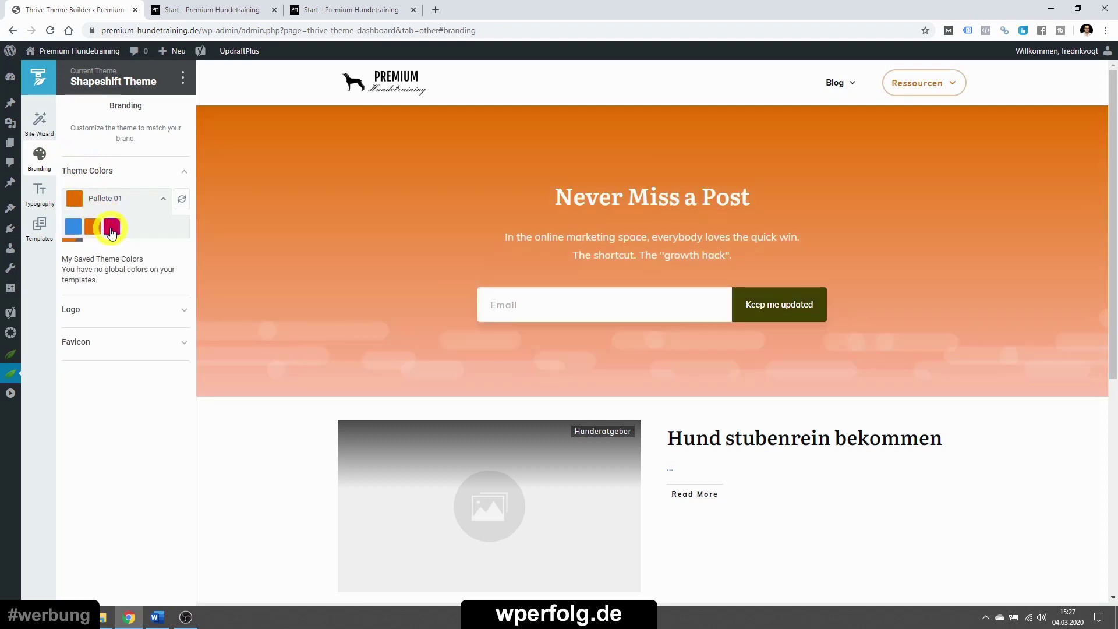
pyautogui.click(112, 227)
pyautogui.click(96, 202)
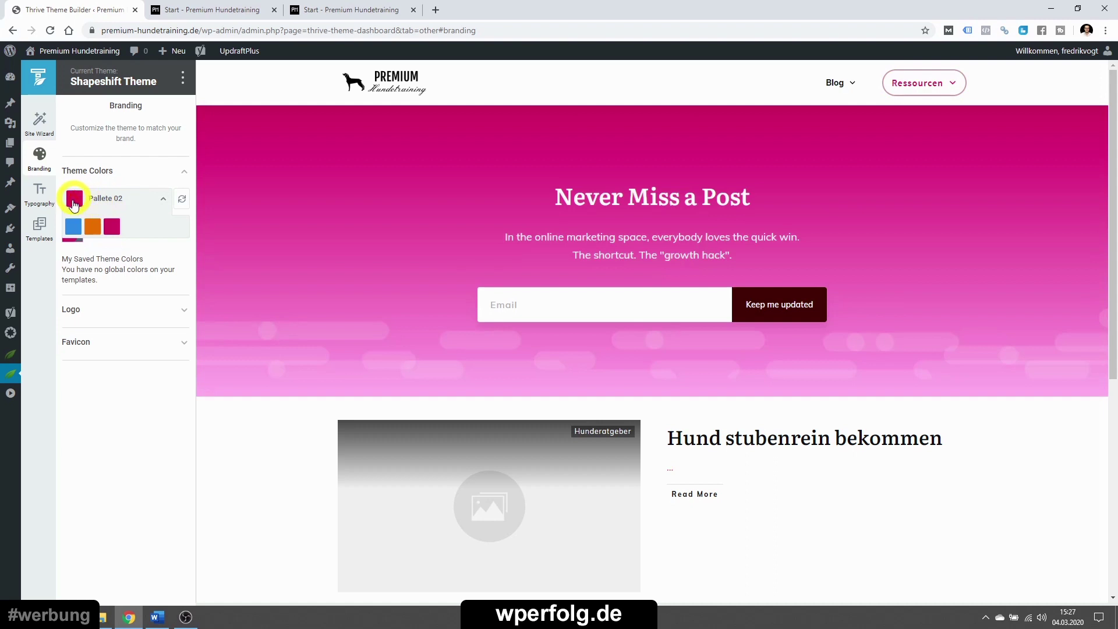
pyautogui.click(72, 227)
# - Change the theme's Main Accent color to green (#01ae49) and apply it
pyautogui.click(72, 232)
pyautogui.click(113, 314)
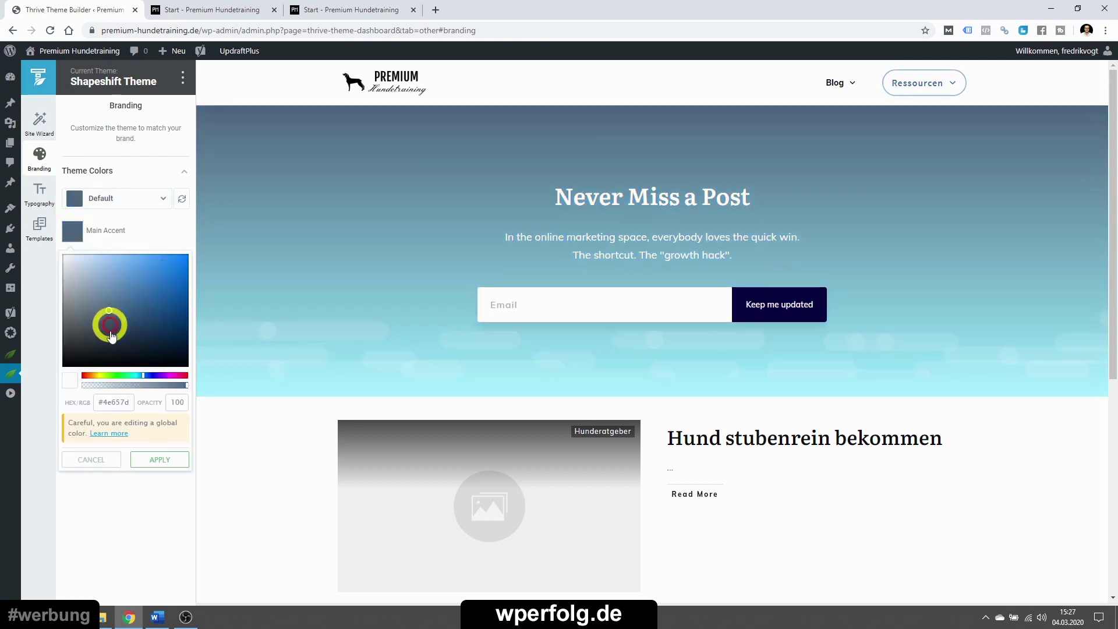
pyautogui.moveTo(110, 375)
pyautogui.mouseDown()
pyautogui.moveTo(100, 375)
pyautogui.moveTo(118, 375)
pyautogui.mouseUp()
pyautogui.click(116, 335)
pyautogui.moveTo(116, 335); pyautogui.dragTo(186, 289)
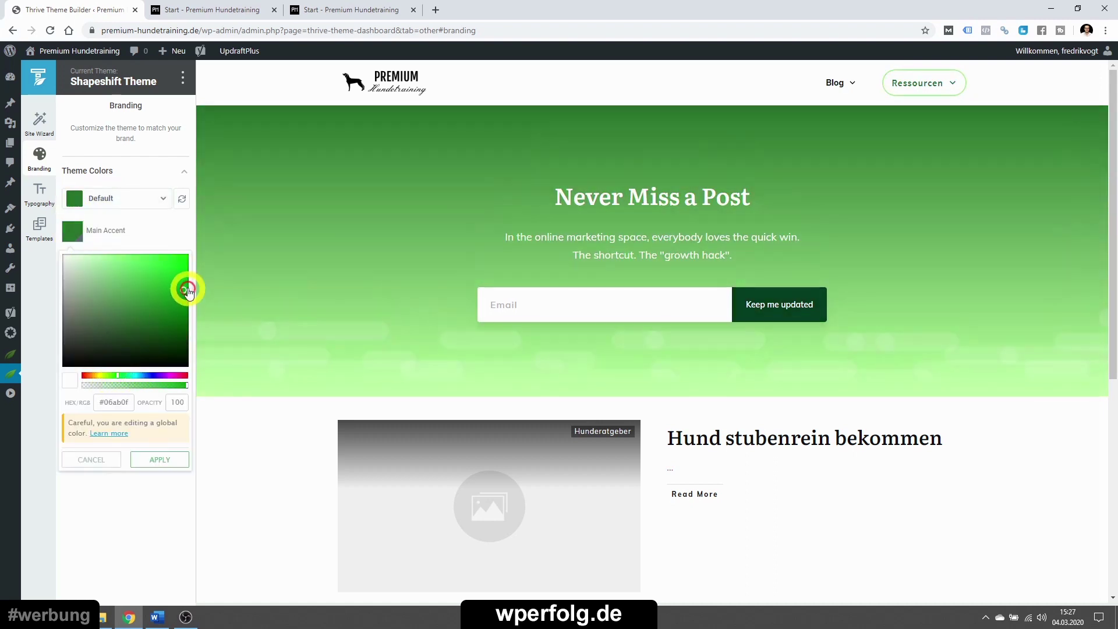
pyautogui.moveTo(156, 376); pyautogui.dragTo(127, 377)
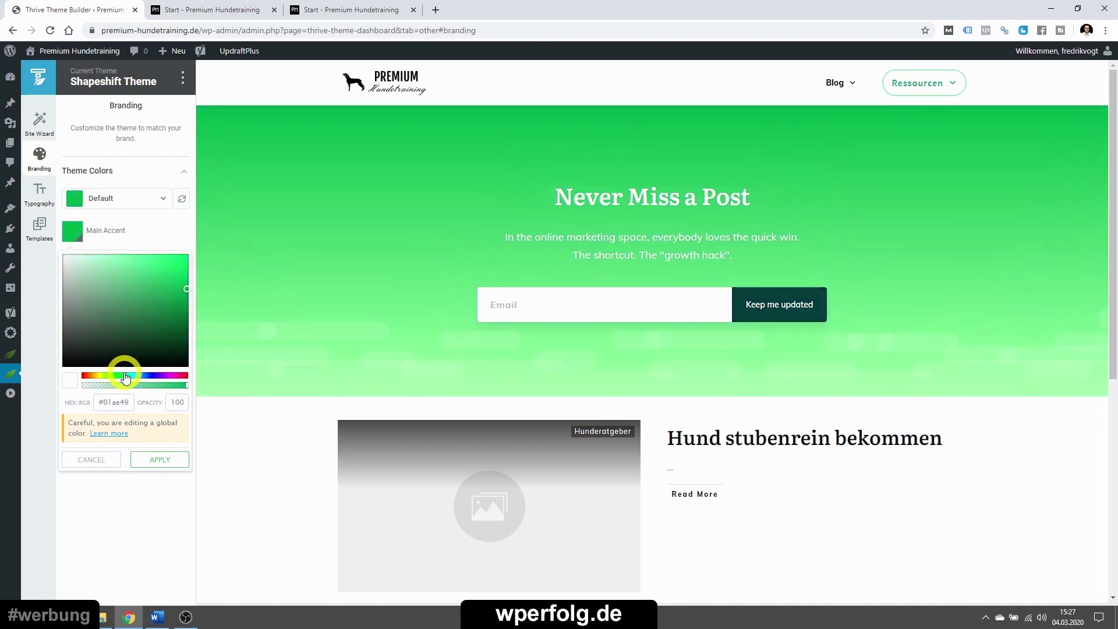
pyautogui.click(143, 458)
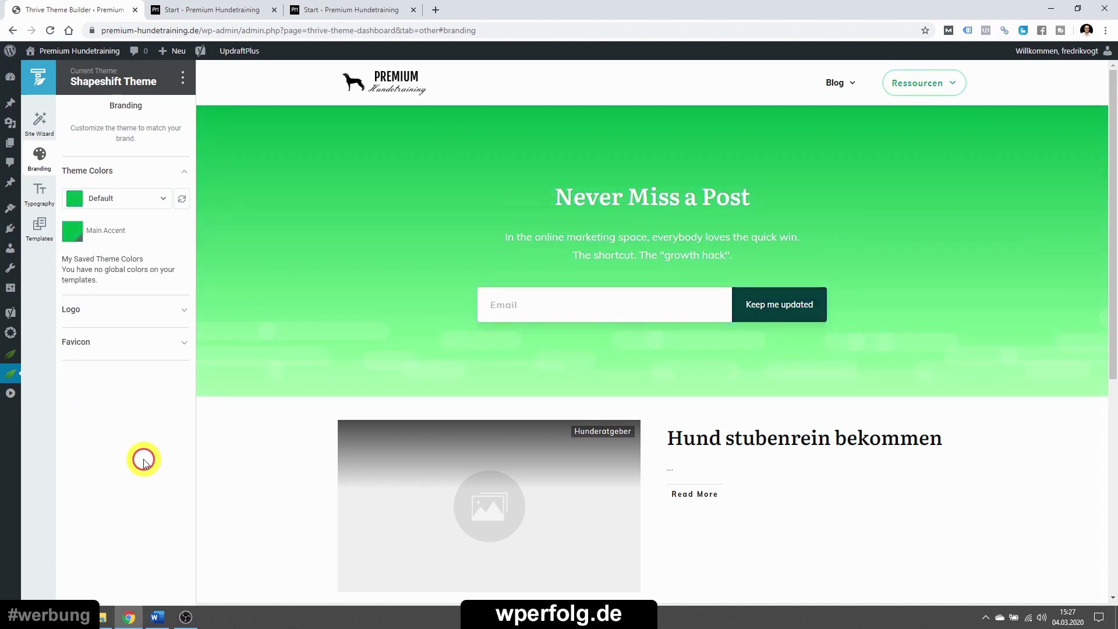
# - Review the logo settings and look through the media library for the light logo version without choosing an image
pyautogui.click(119, 308)
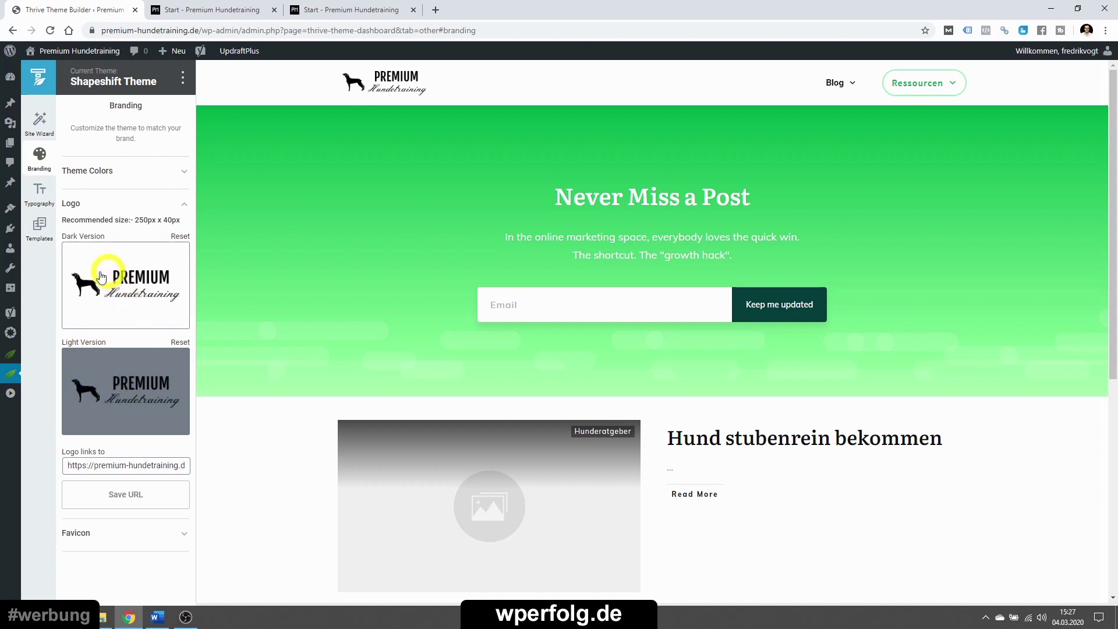
pyautogui.click(119, 394)
pyautogui.scroll(-1, 446, 302)
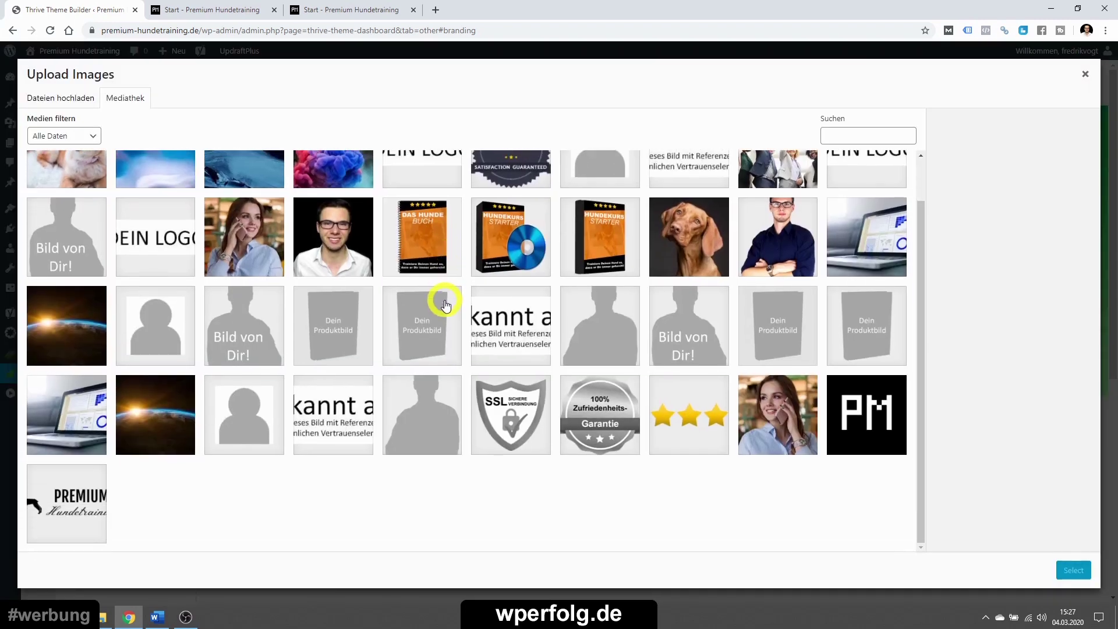
pyautogui.scroll(1, 467, 372)
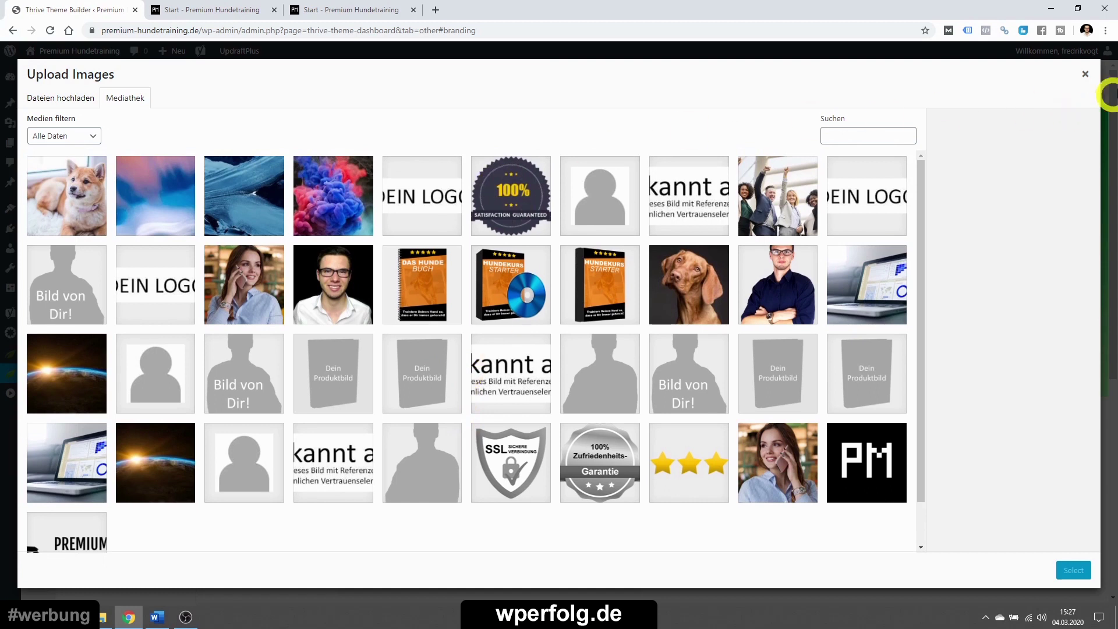
pyautogui.click(1084, 77)
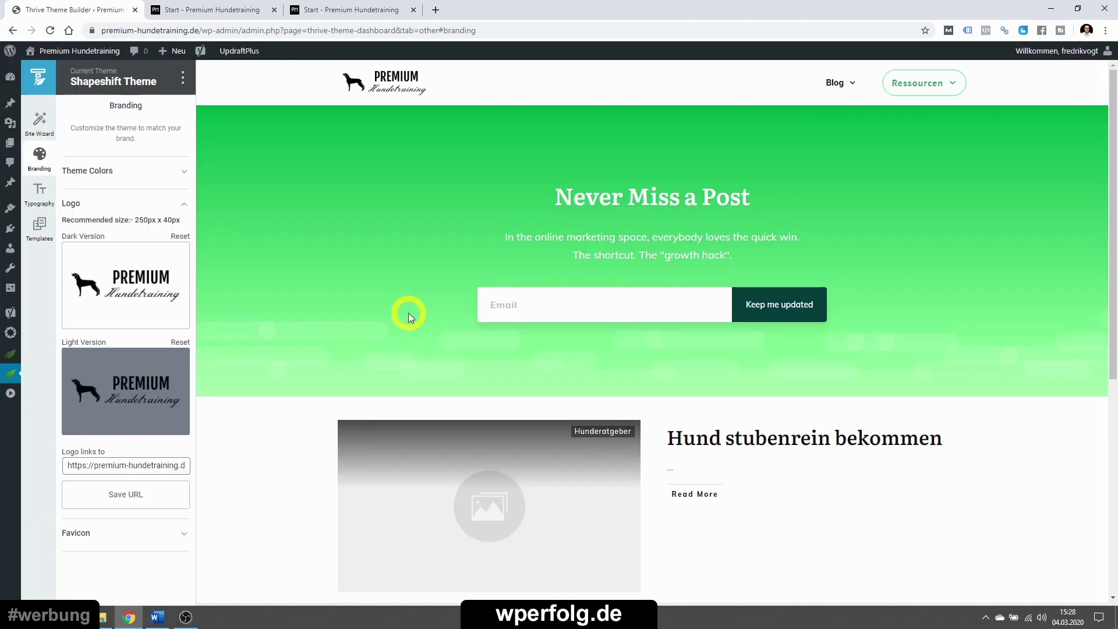
pyautogui.click(123, 493)
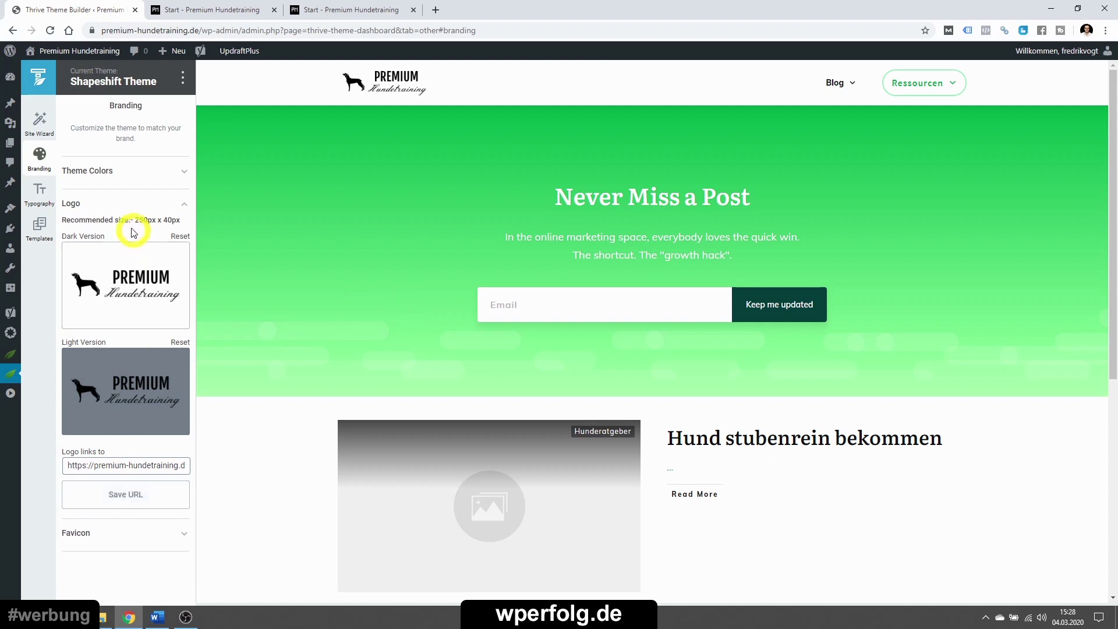
pyautogui.click(106, 203)
# - Set premium-hundetraining-favicon.png from the media library as the site's favicon
pyautogui.click(98, 232)
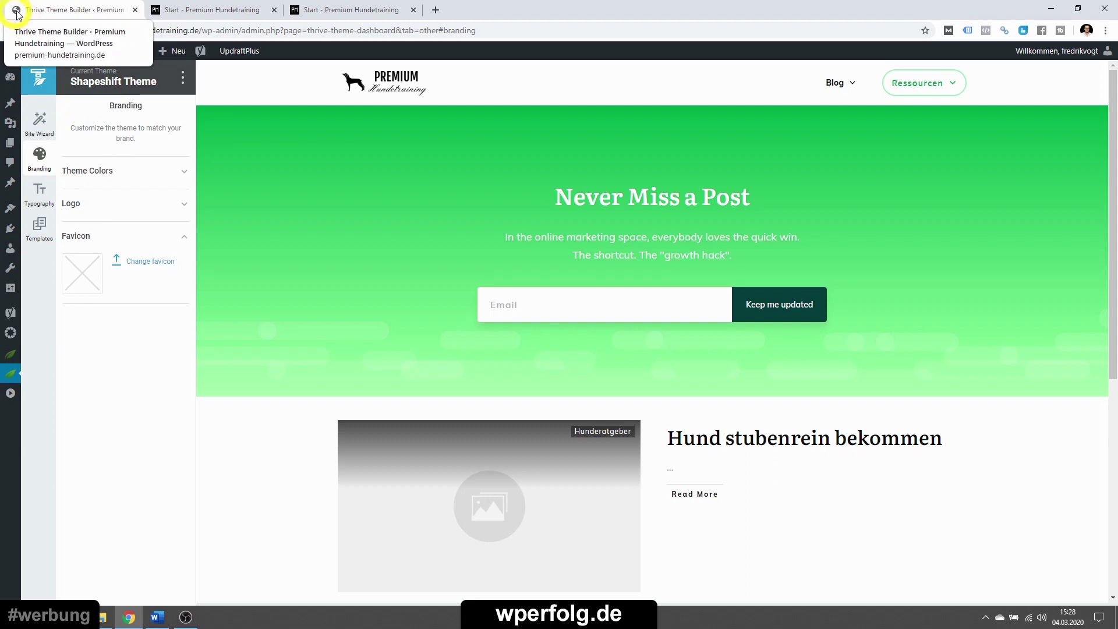
pyautogui.click(85, 274)
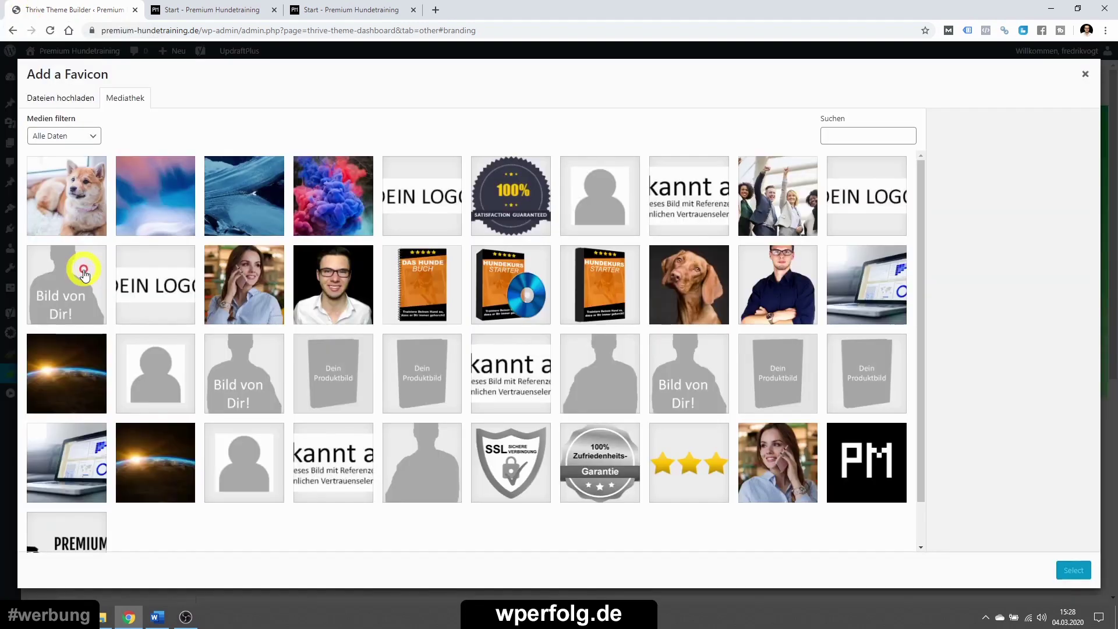
pyautogui.click(854, 448)
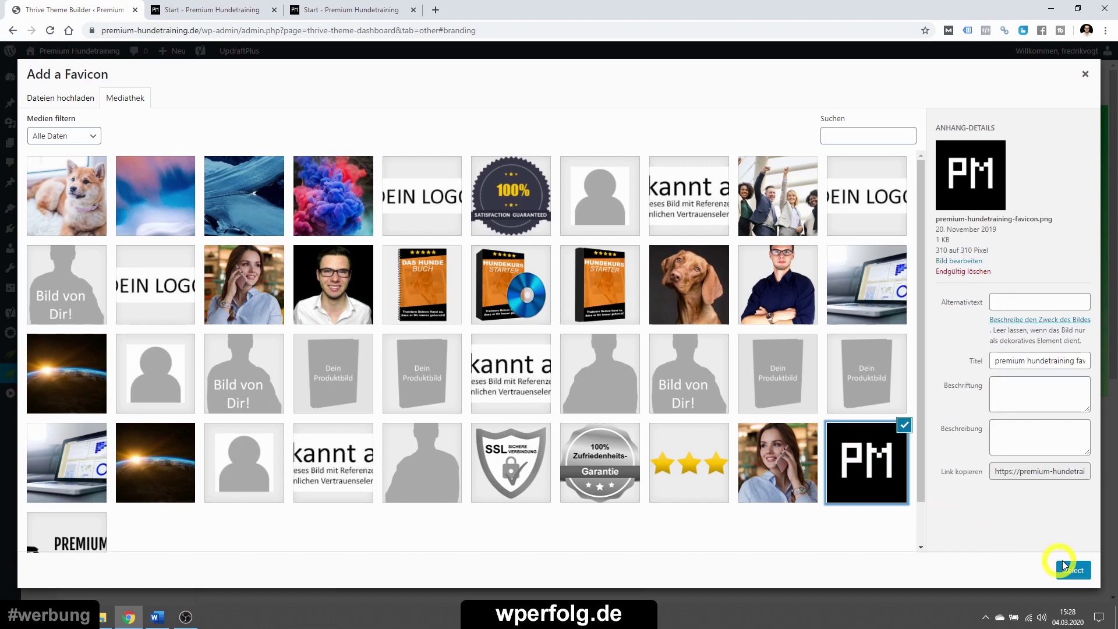
pyautogui.click(1063, 565)
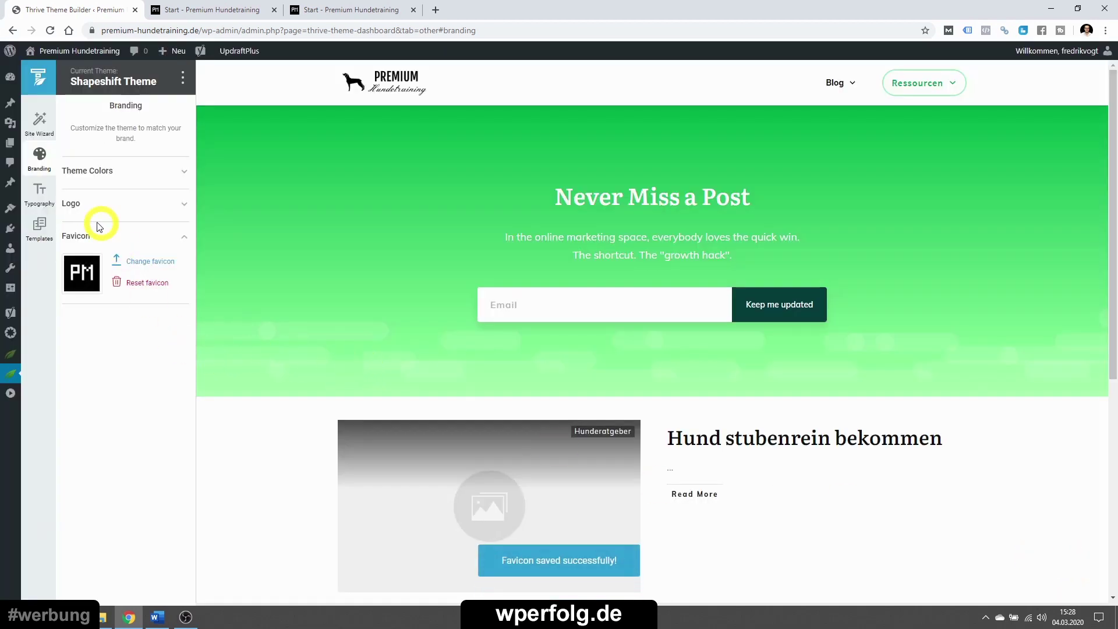
pyautogui.click(83, 236)
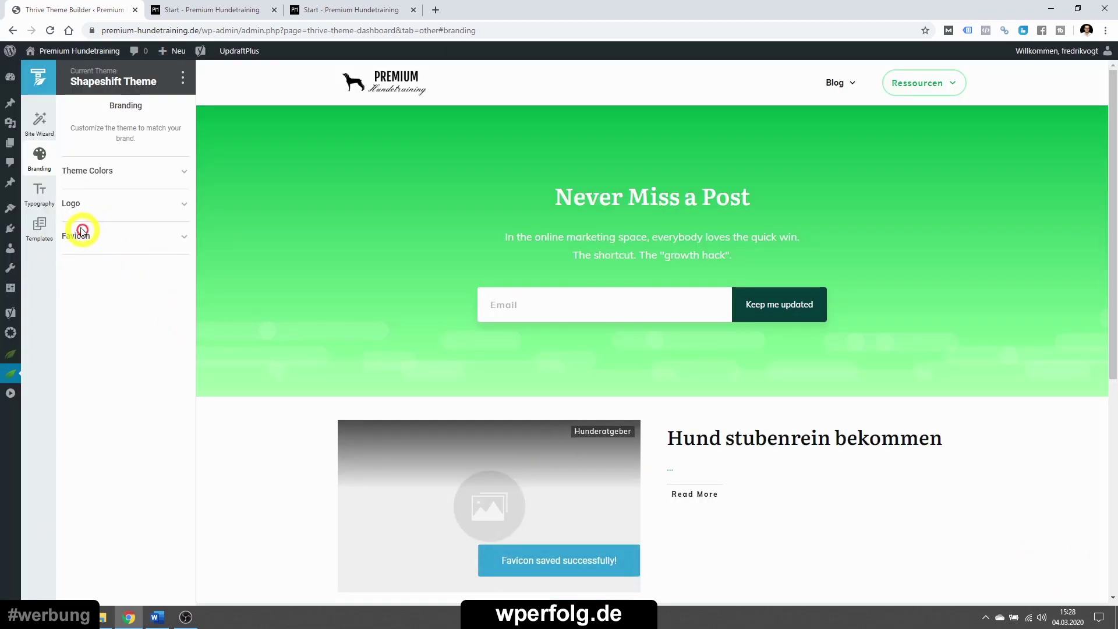
# - Edit the Default Typography set and change the font of all headings to the web safe font Arial, Helvetica, sans-serif
pyautogui.click(40, 195)
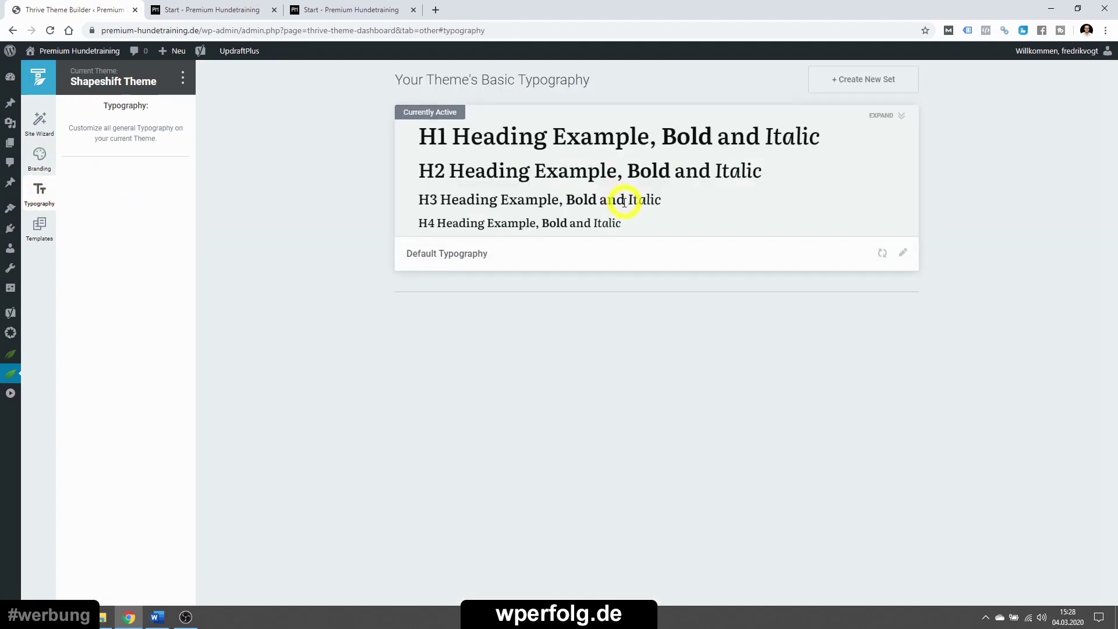
pyautogui.click(904, 255)
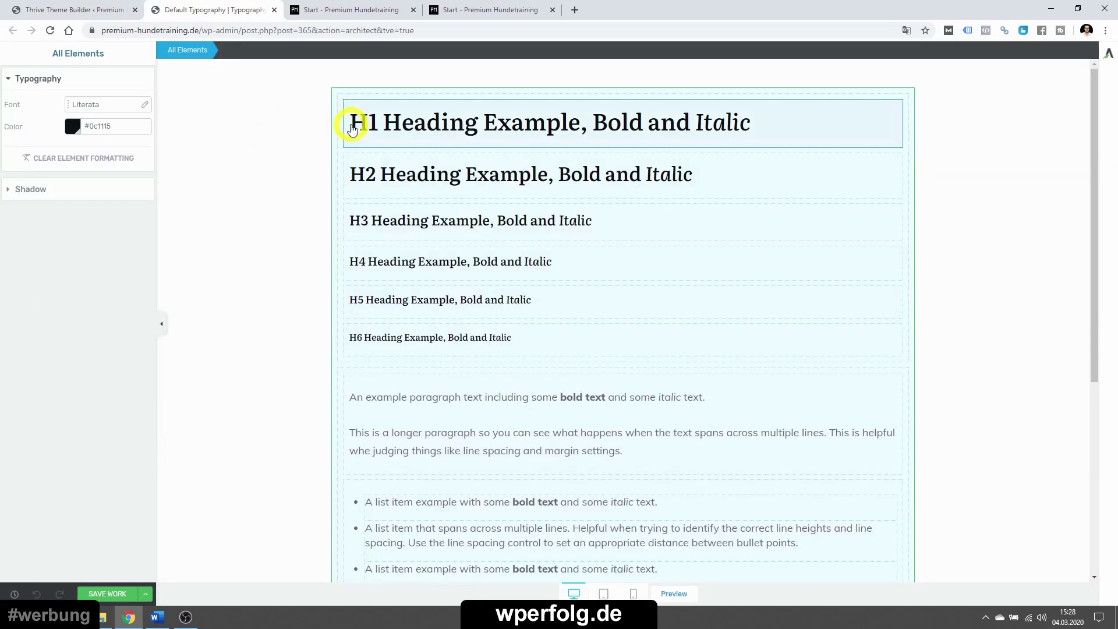
pyautogui.click(342, 136)
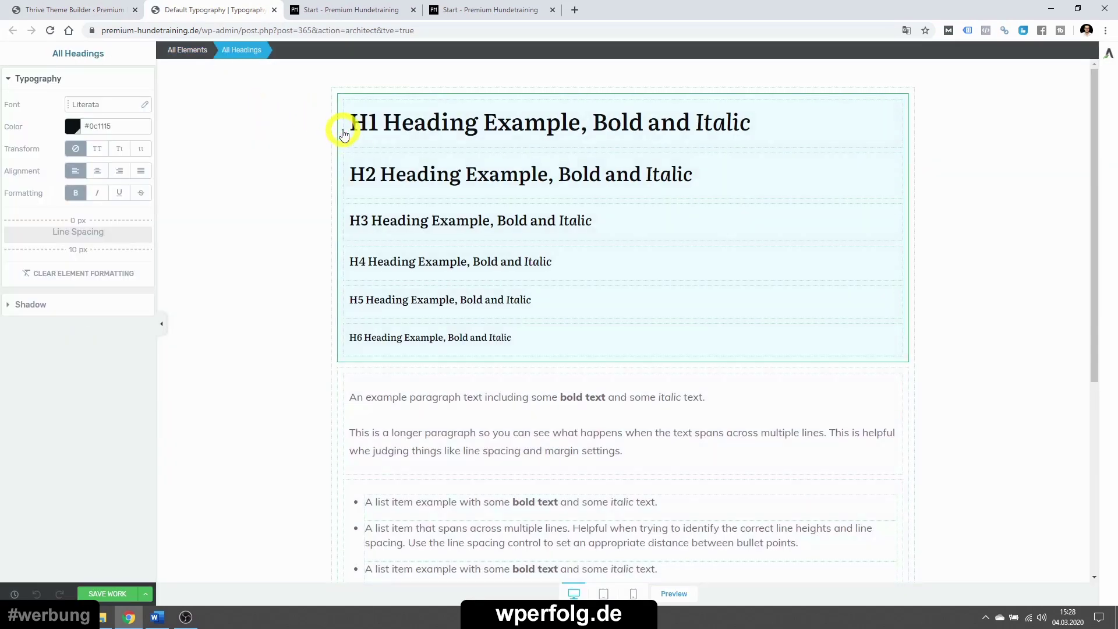
pyautogui.click(86, 105)
pyautogui.click(65, 145)
pyautogui.click(43, 168)
pyautogui.click(33, 178)
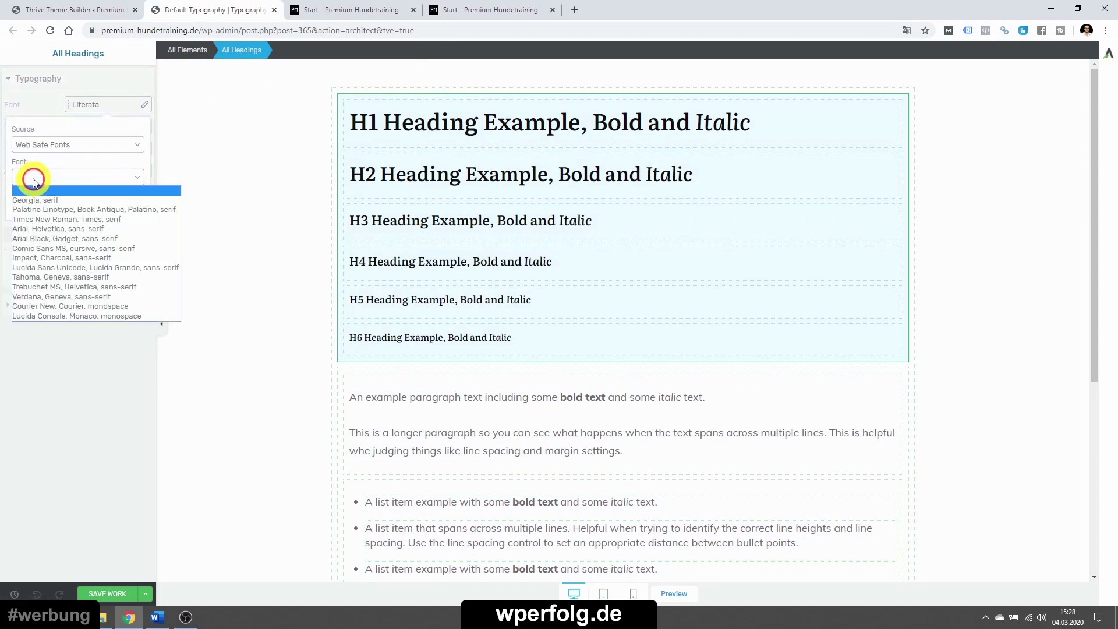
pyautogui.click(23, 229)
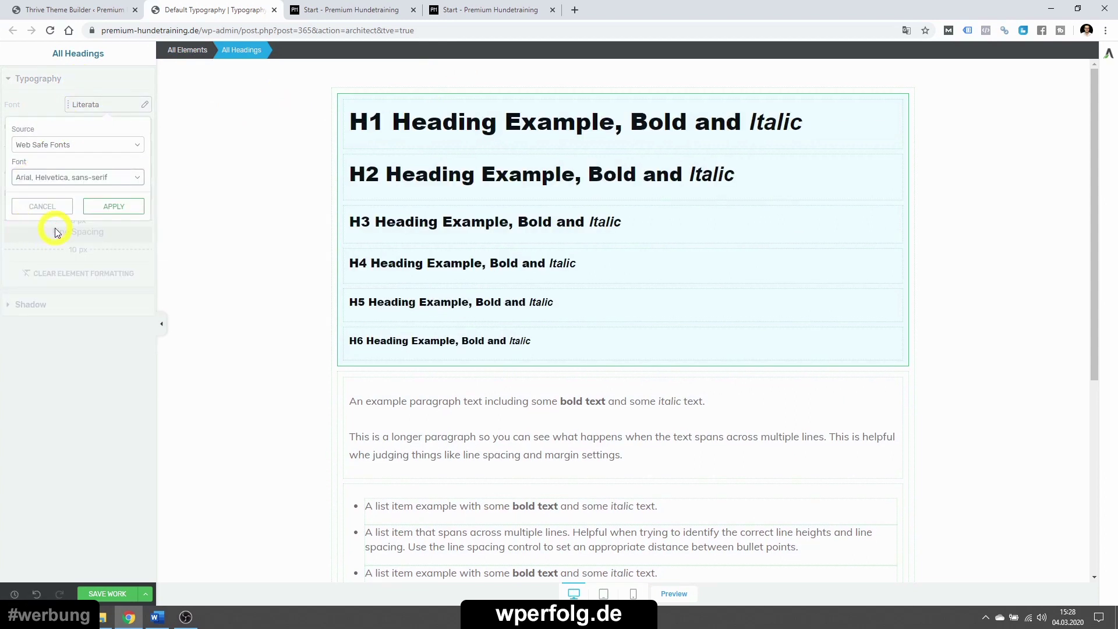
pyautogui.click(106, 206)
# - Remove the bold formatting from all headings and make only Heading 1 bold
pyautogui.click(75, 197)
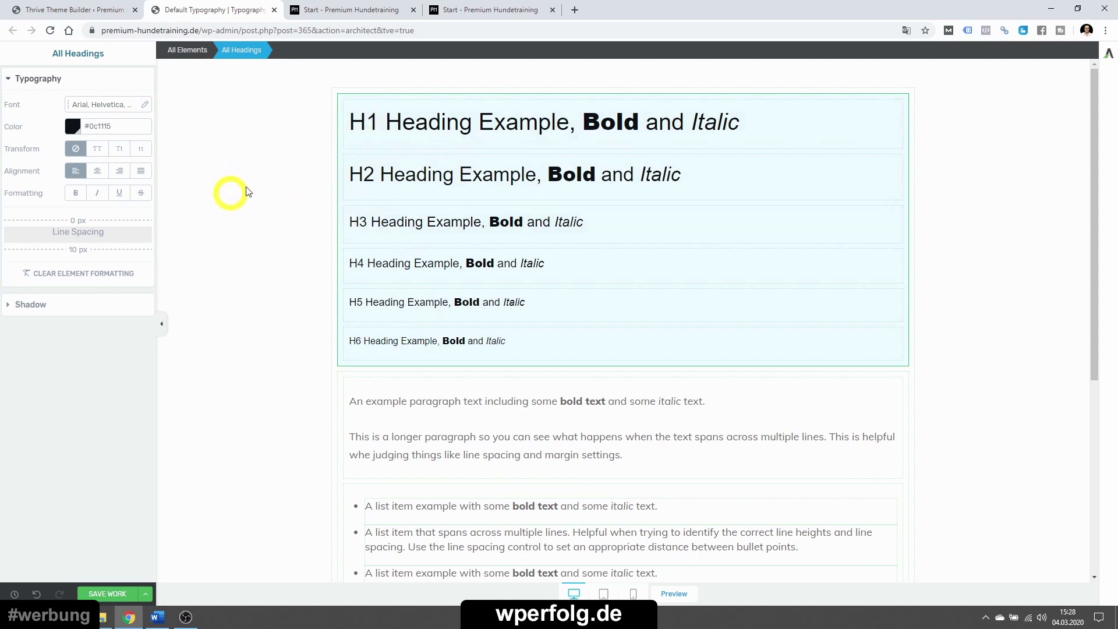
pyautogui.click(380, 143)
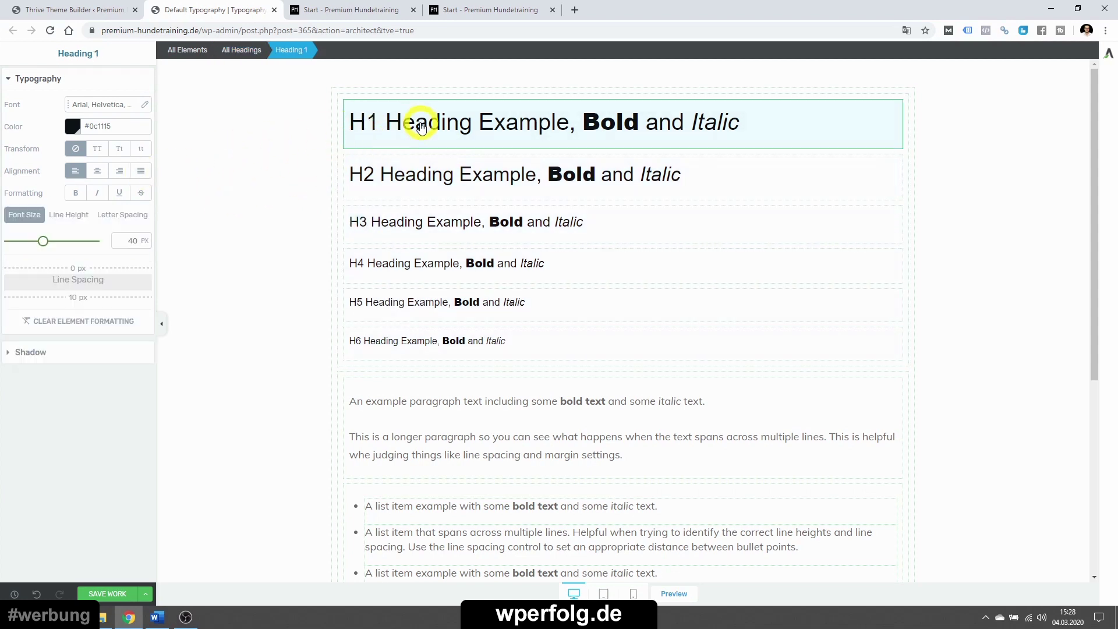
pyautogui.click(77, 194)
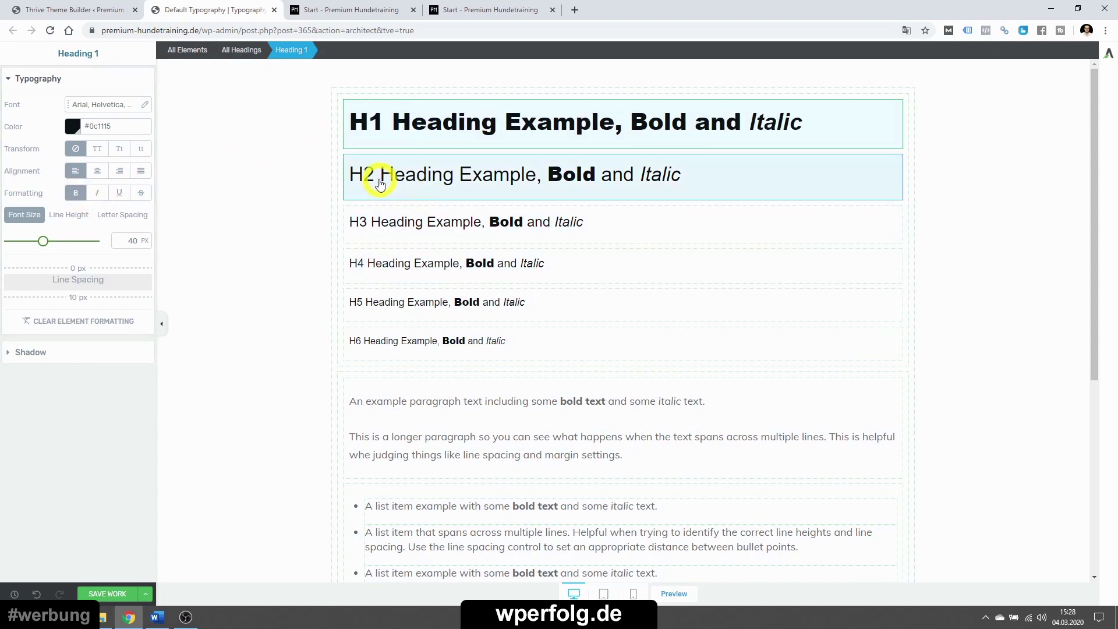
# - Change the font of all texts to the web safe font Verdana, Geneva, sans-serif
pyautogui.click(370, 225)
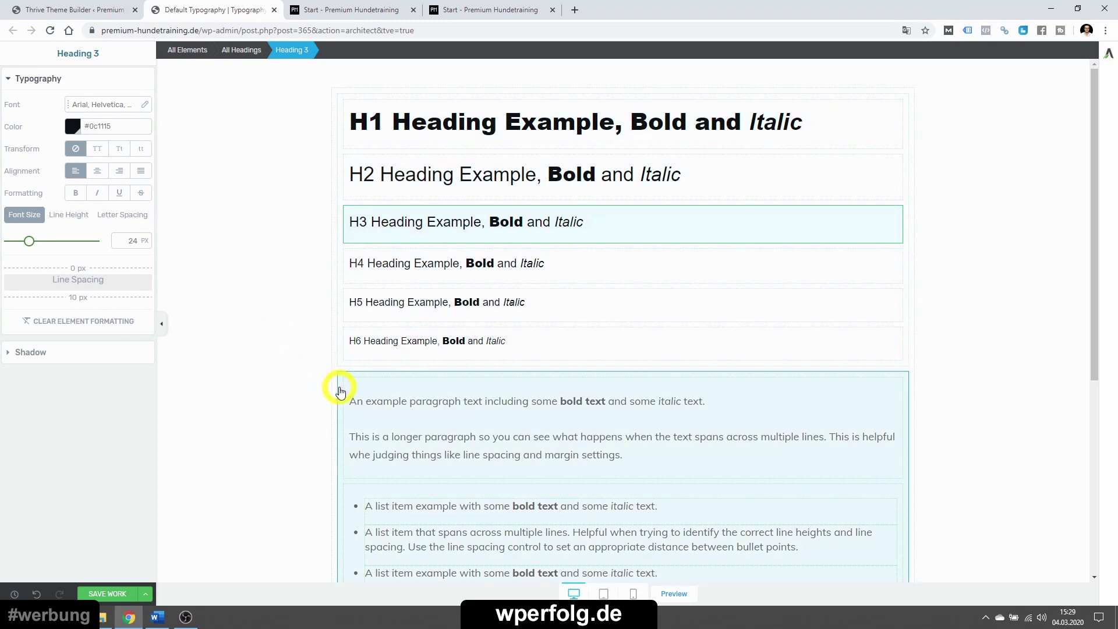
pyautogui.click(344, 393)
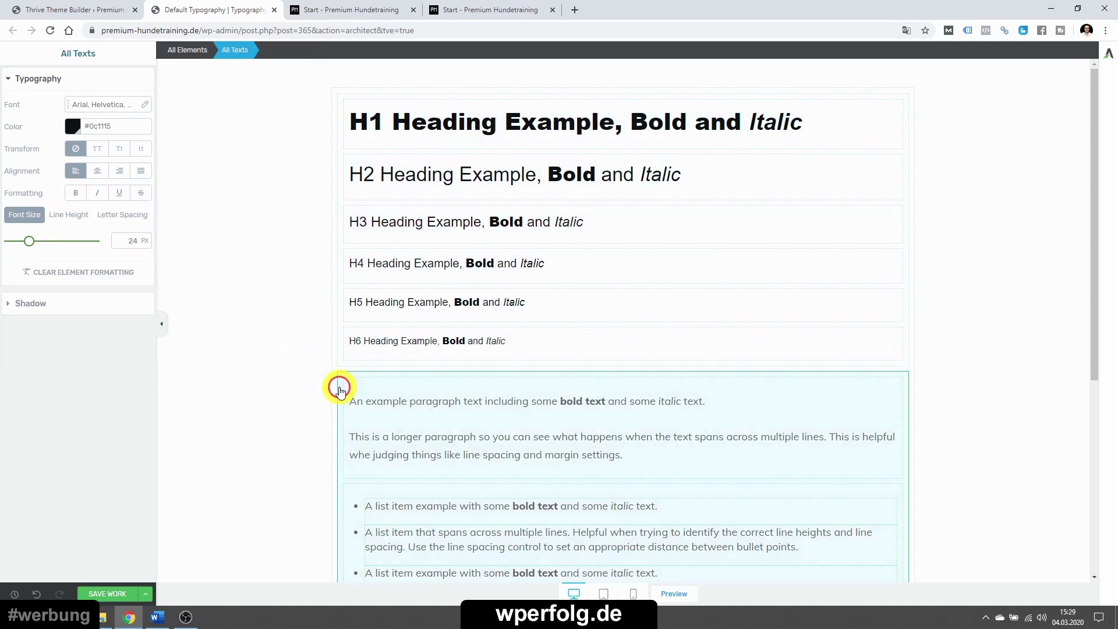
pyautogui.click(100, 107)
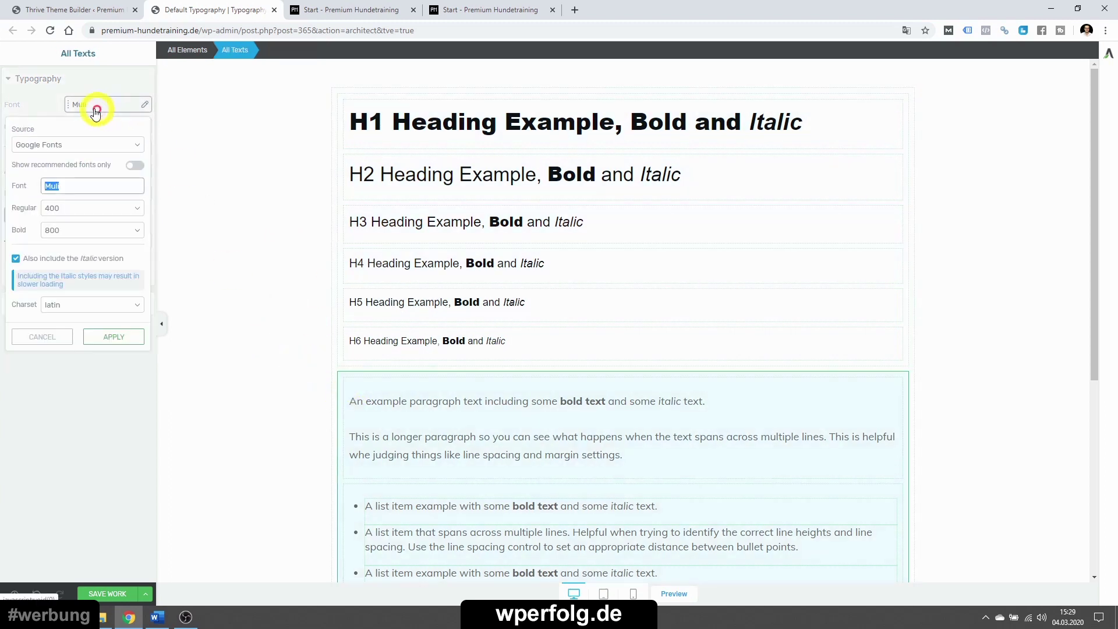
pyautogui.click(75, 145)
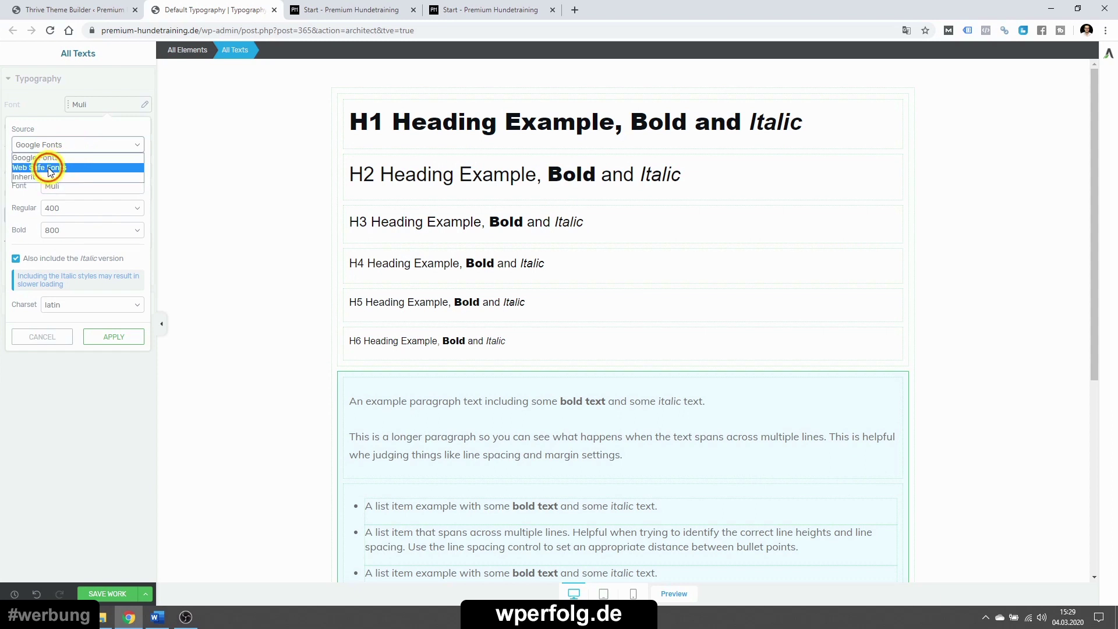
pyautogui.click(49, 170)
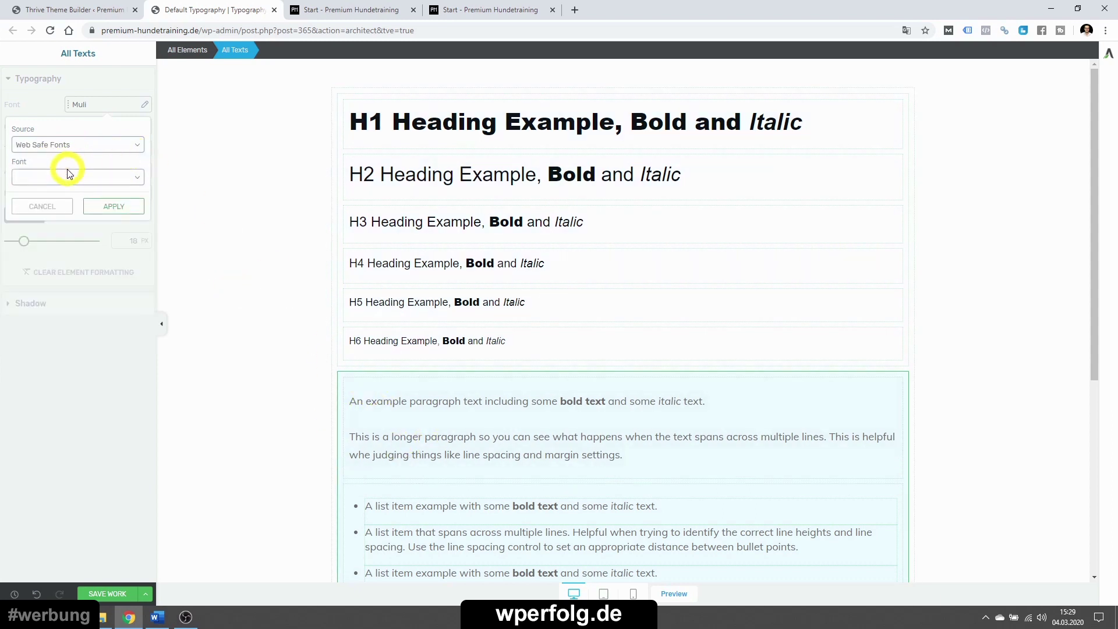
pyautogui.click(55, 182)
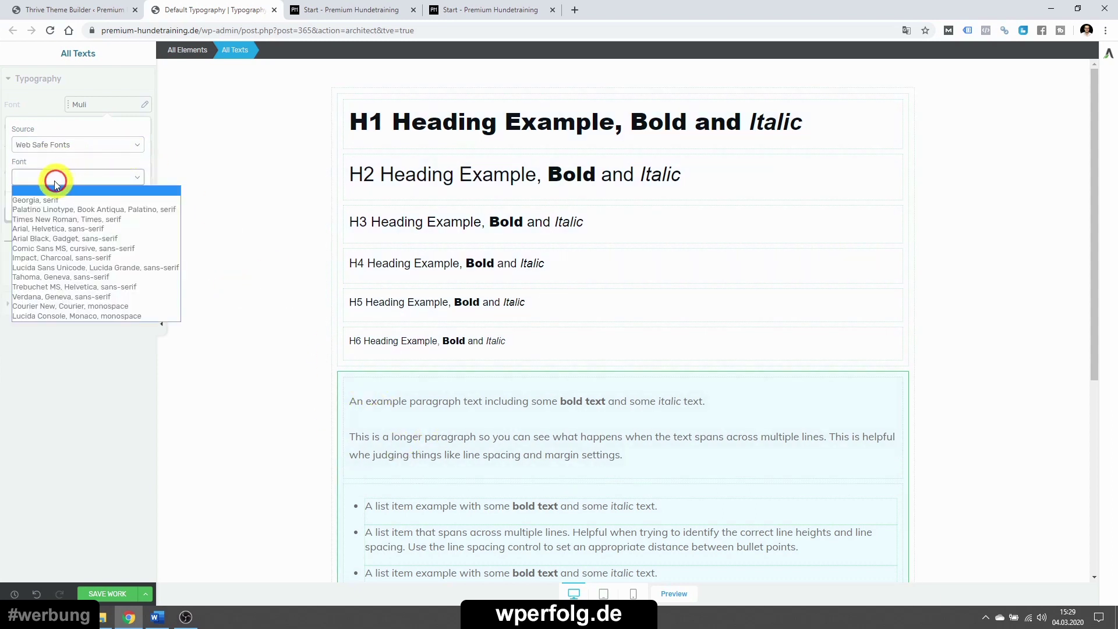
pyautogui.click(44, 248)
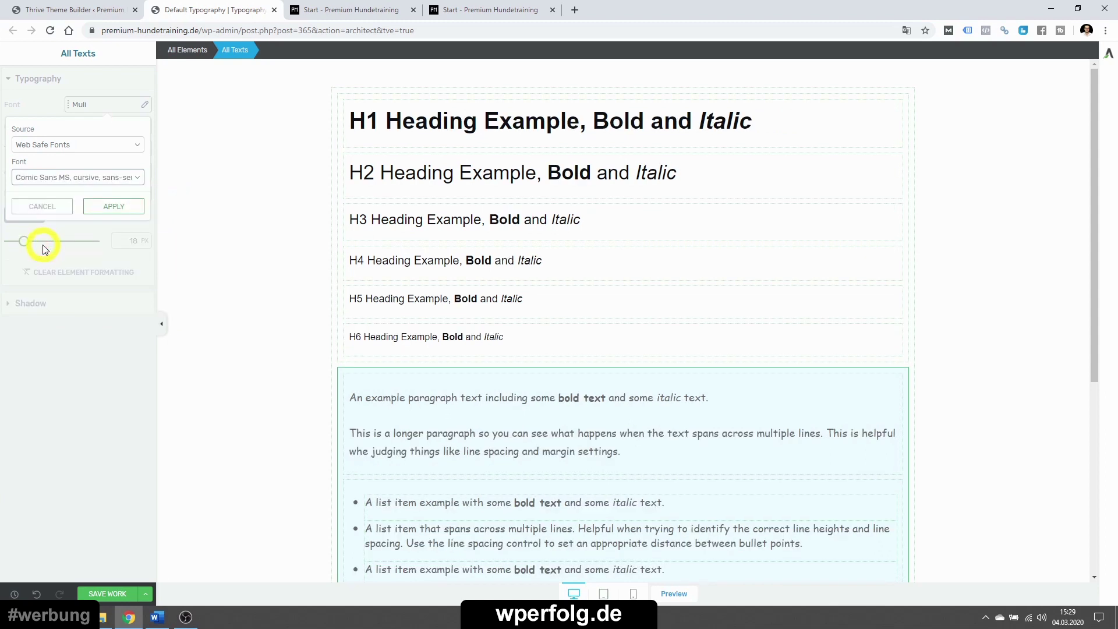
pyautogui.click(48, 177)
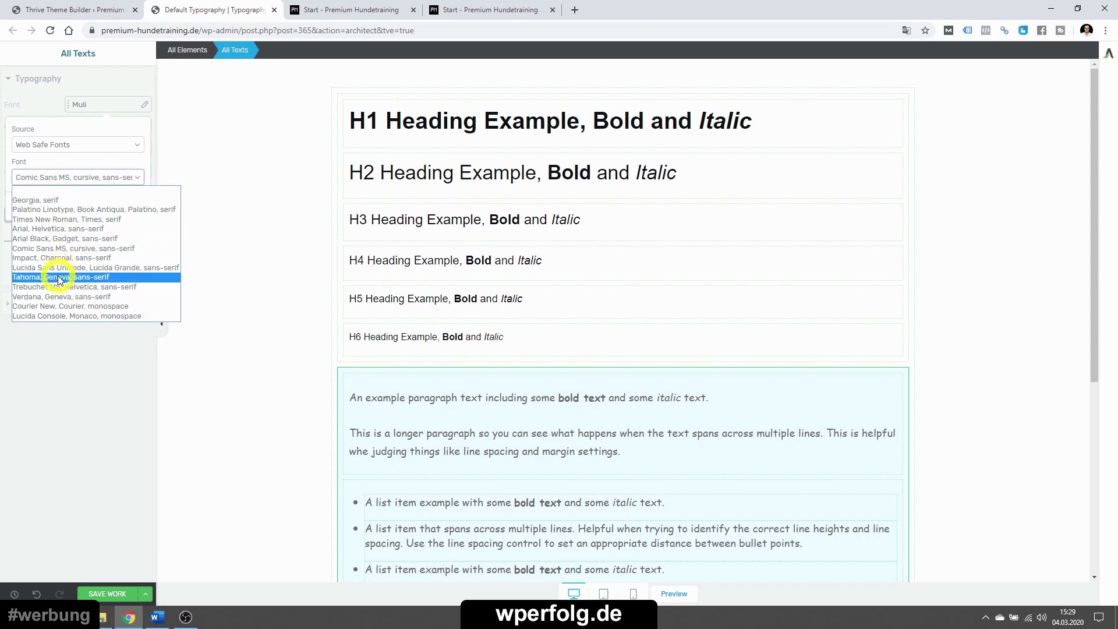
pyautogui.click(55, 297)
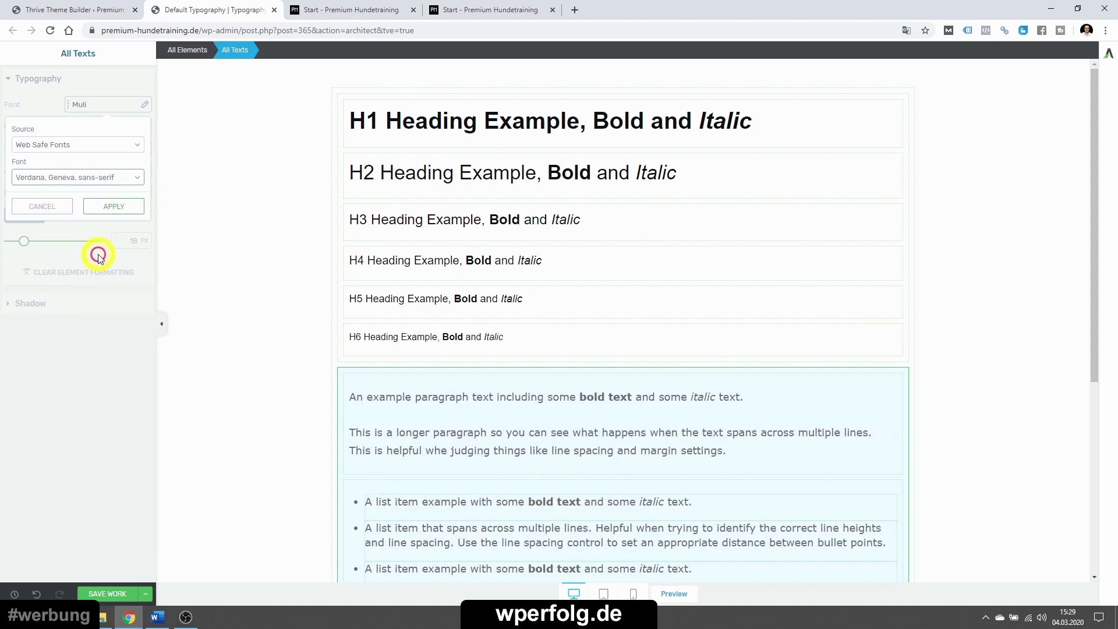
pyautogui.click(108, 210)
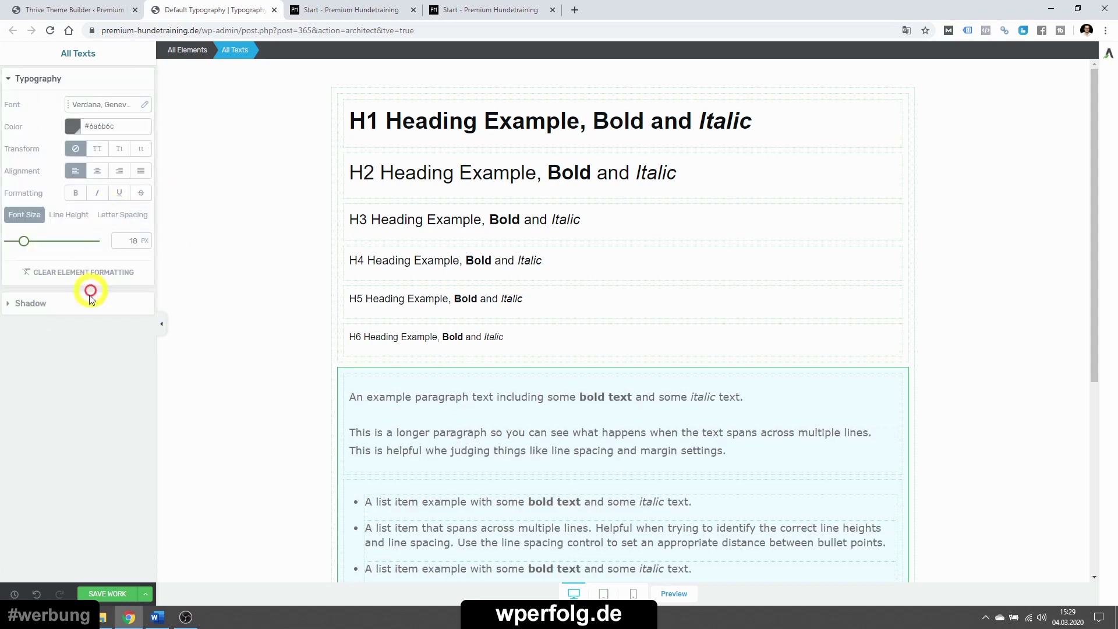
# - Set the color of all texts to black, #000000
pyautogui.click(72, 126)
pyautogui.click(76, 167)
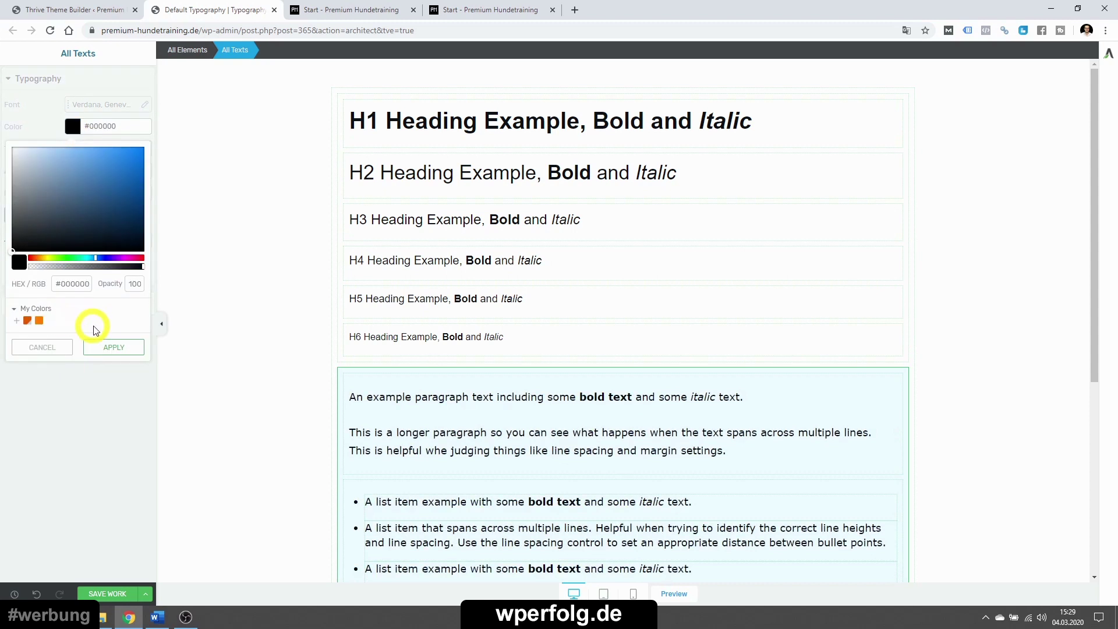
pyautogui.click(100, 347)
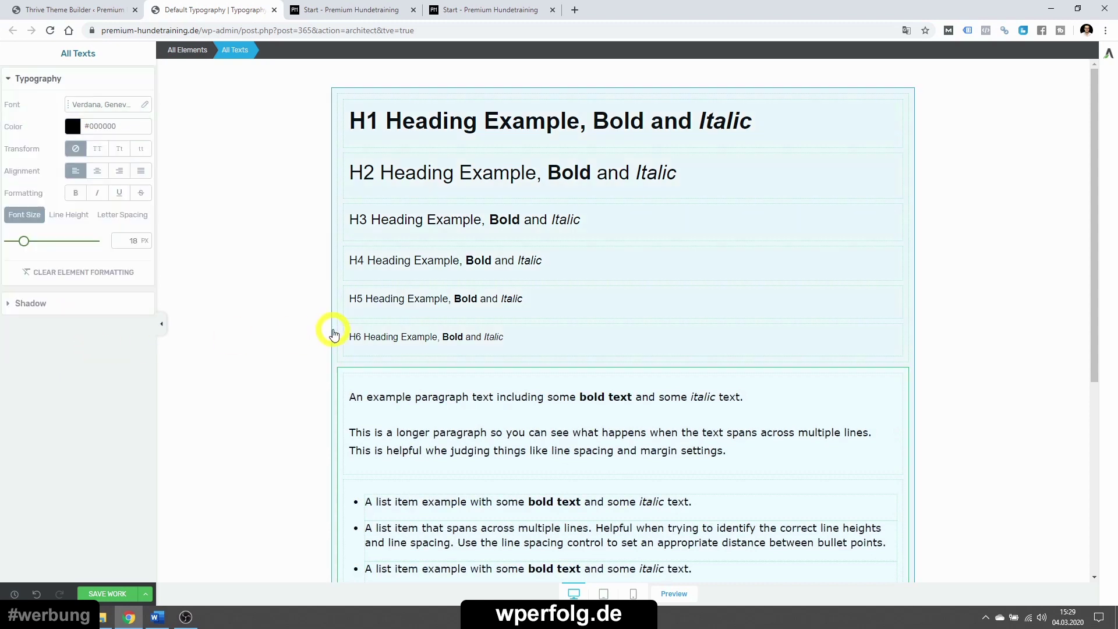
# - Select all typography elements together and set their shared color to #000000
pyautogui.click(333, 330)
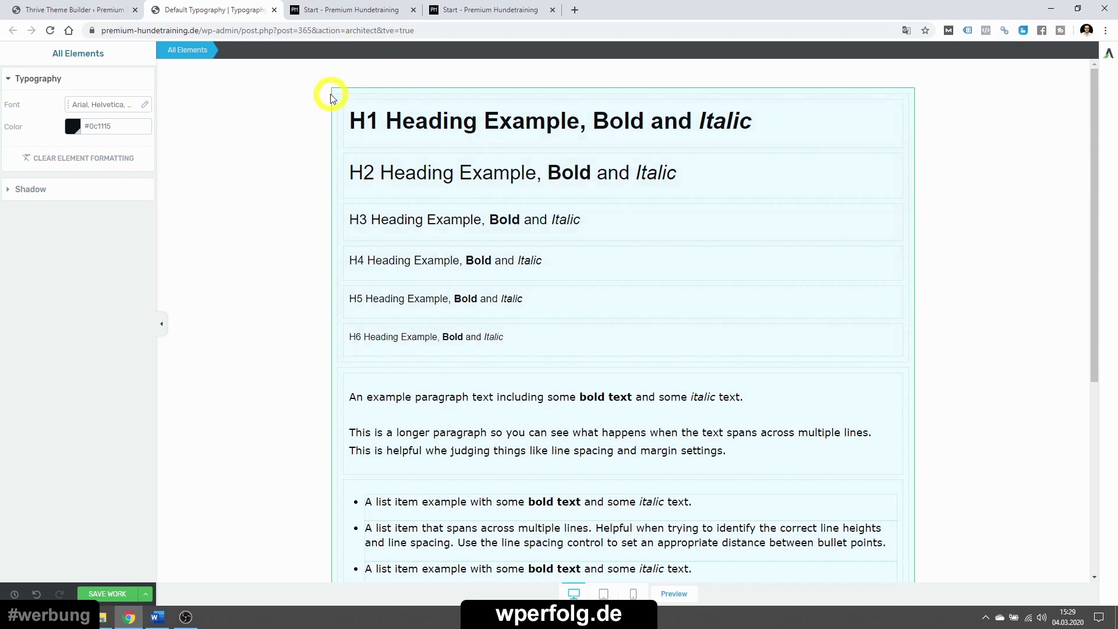
pyautogui.click(72, 127)
pyautogui.moveTo(64, 170)
pyautogui.mouseDown()
pyautogui.moveTo(11, 254)
pyautogui.moveTo(7, 342)
pyautogui.mouseUp()
pyautogui.click(112, 348)
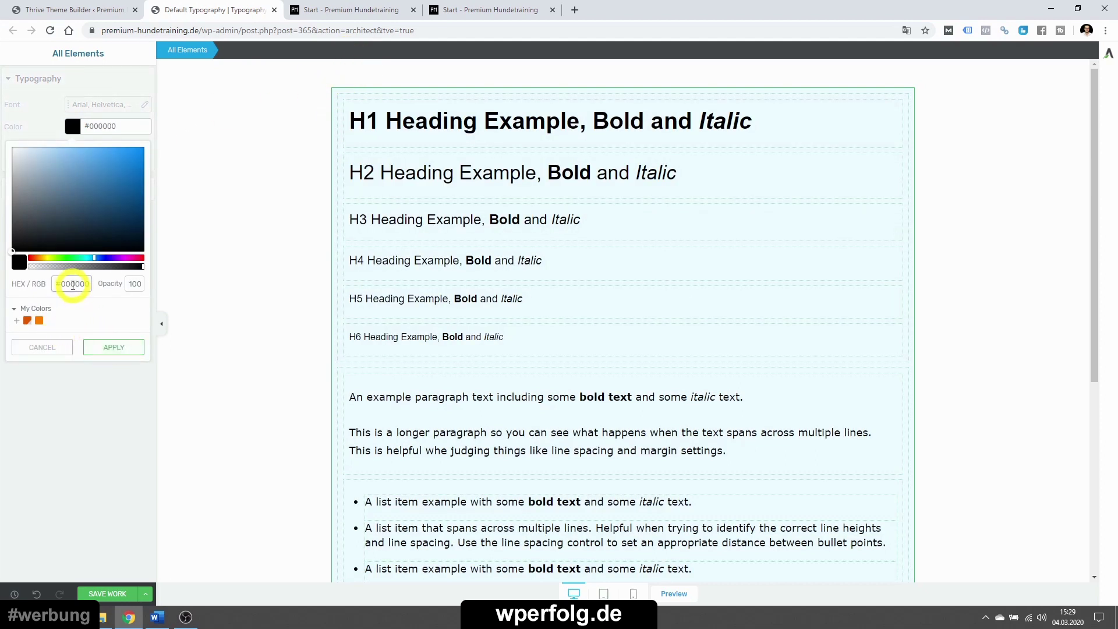
pyautogui.click(115, 348)
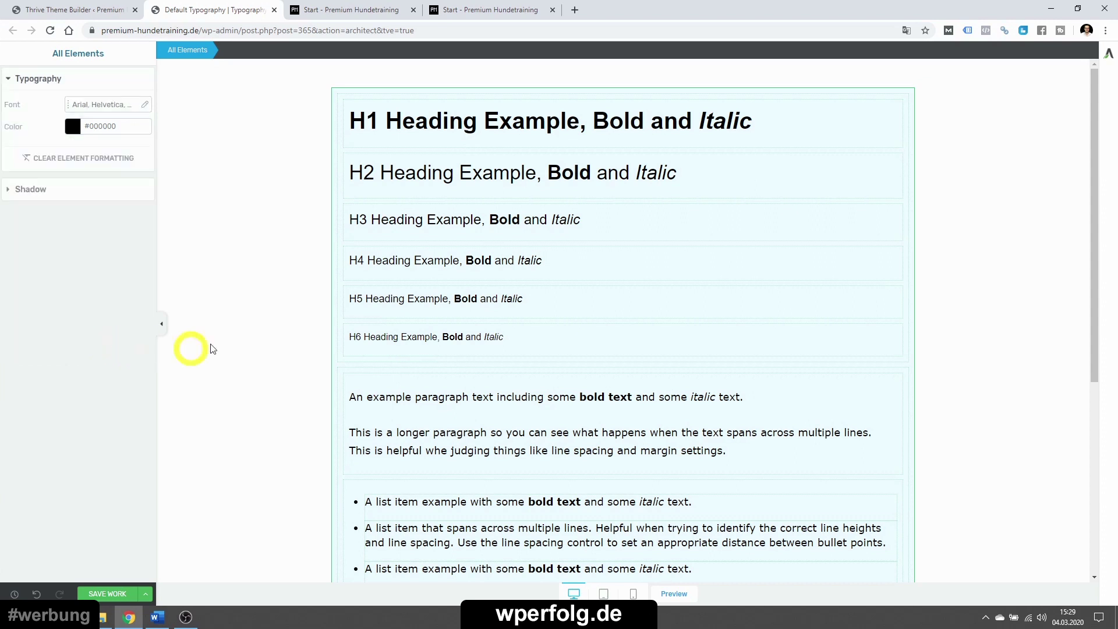
# - Give the default hyperlink a specific blue color, #0014e0, in its normal state
pyautogui.scroll(-5, 304, 310)
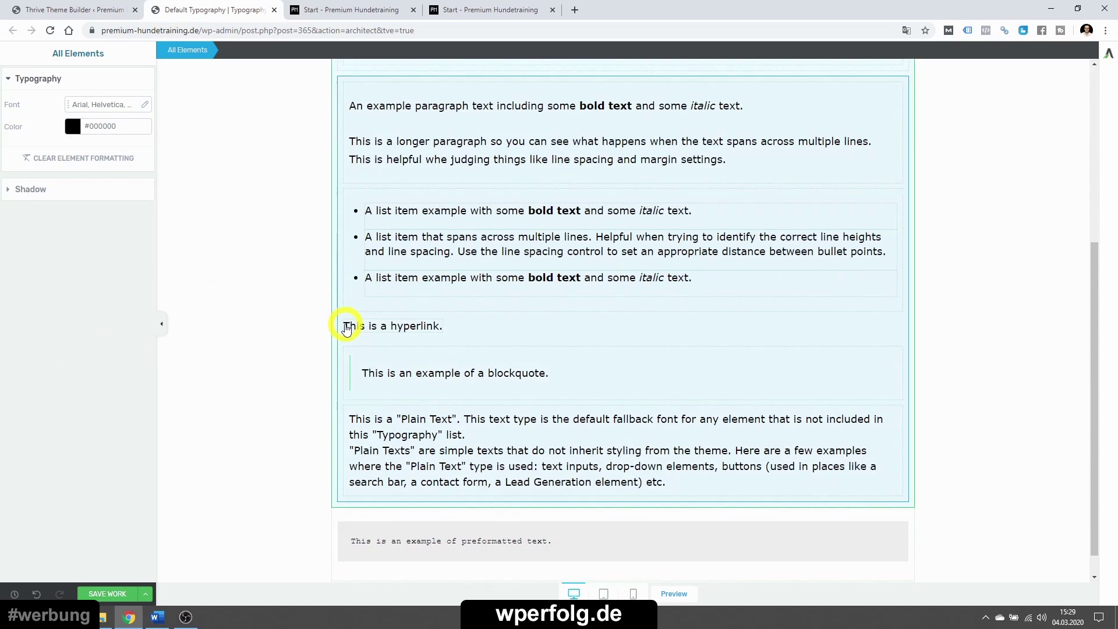
pyautogui.click(451, 296)
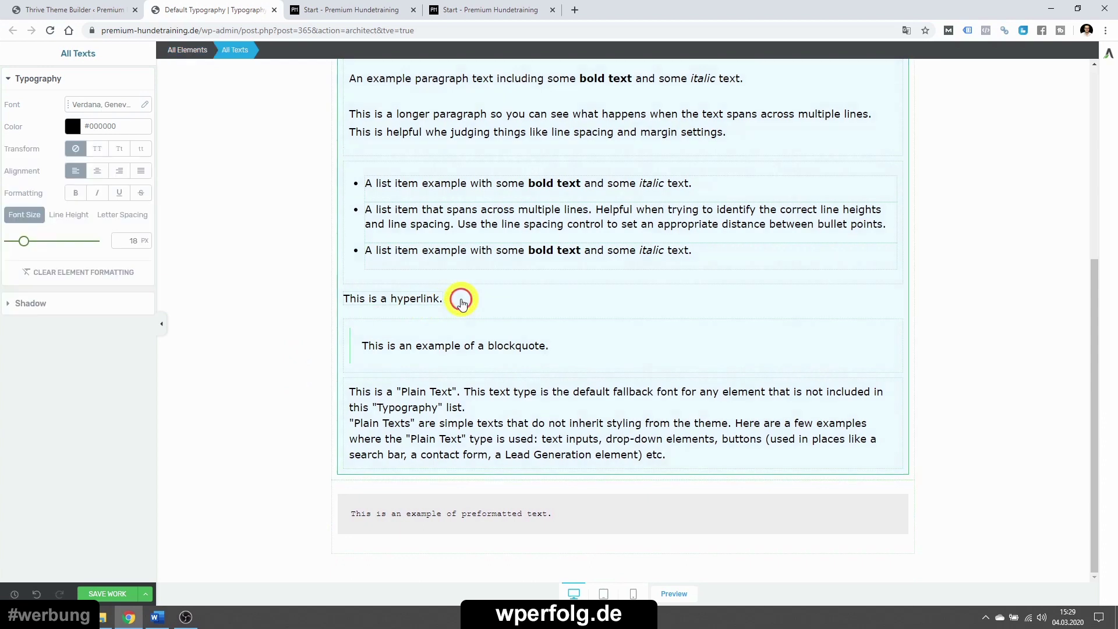
pyautogui.click(406, 301)
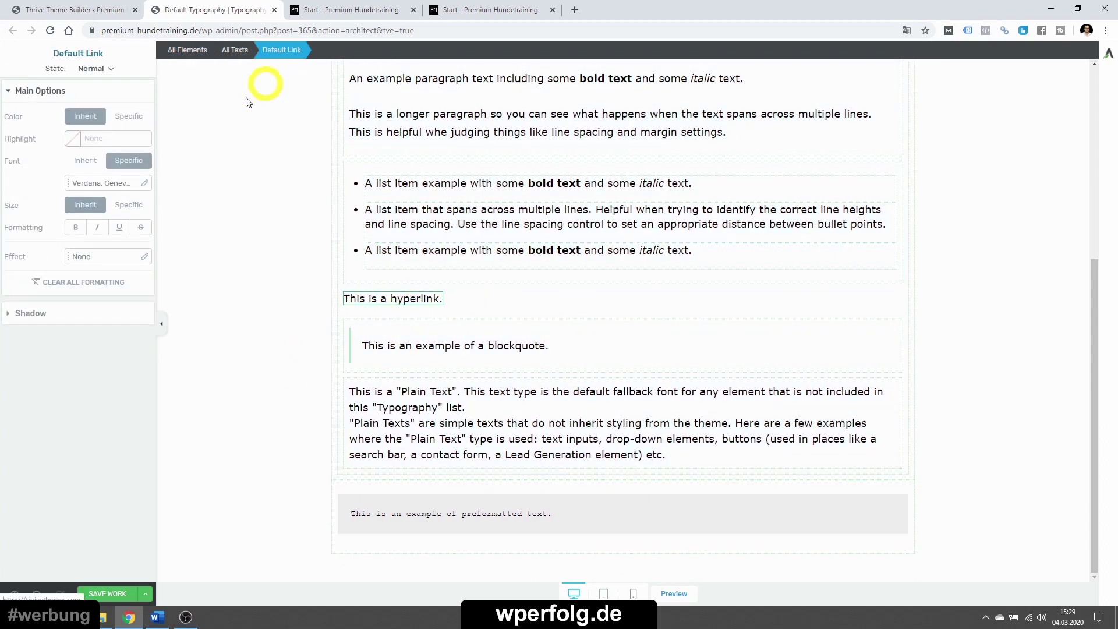
pyautogui.click(91, 145)
pyautogui.click(73, 139)
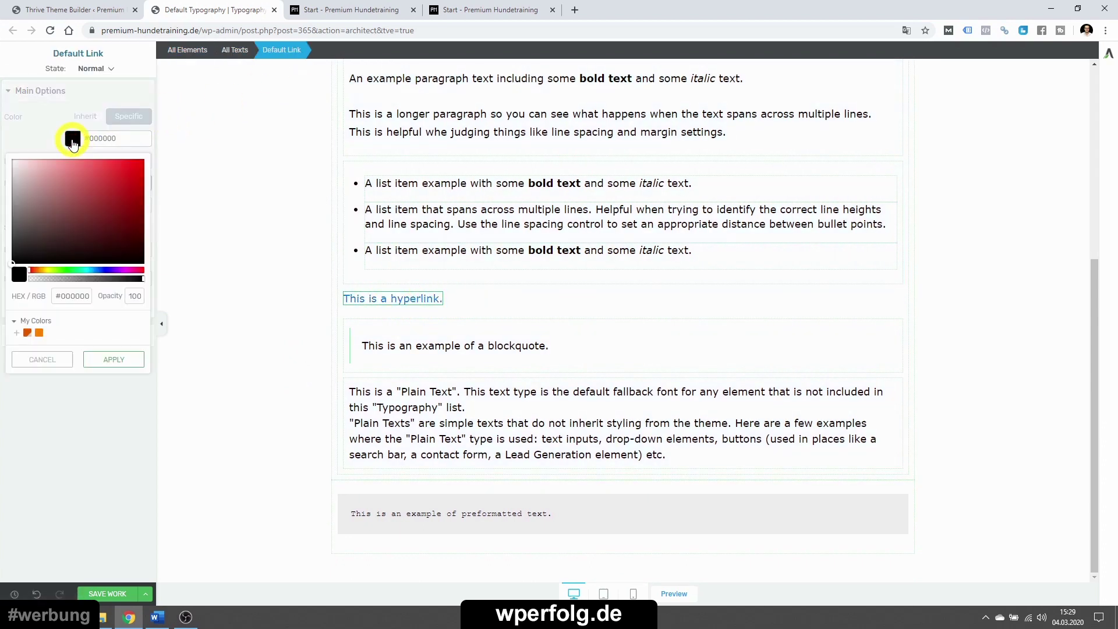
pyautogui.click(103, 270)
pyautogui.moveTo(127, 213); pyautogui.dragTo(163, 156)
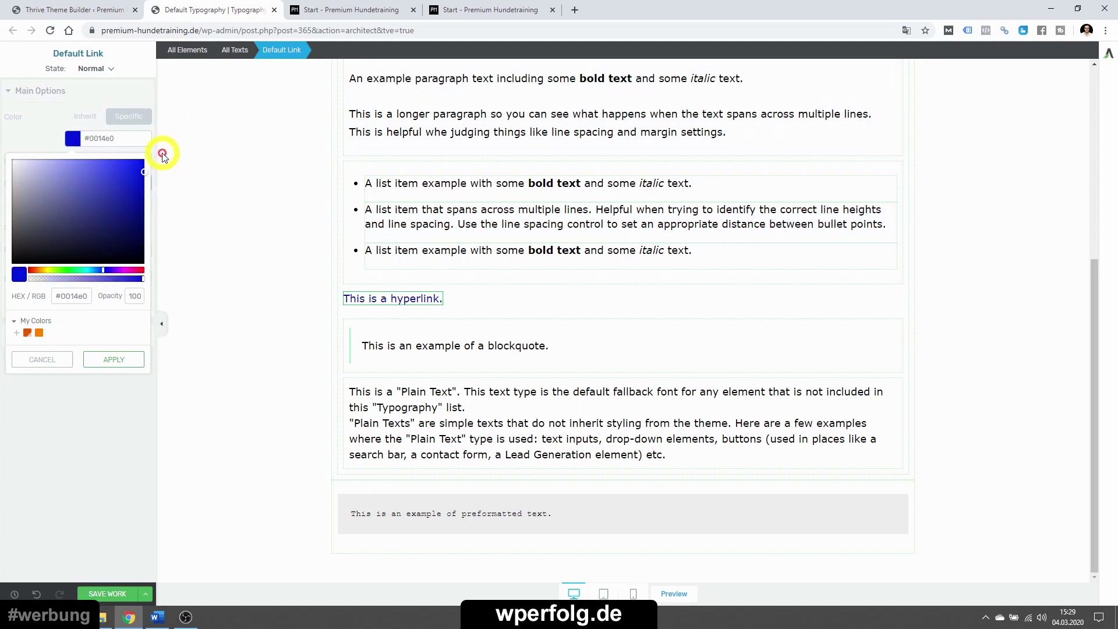
pyautogui.click(114, 359)
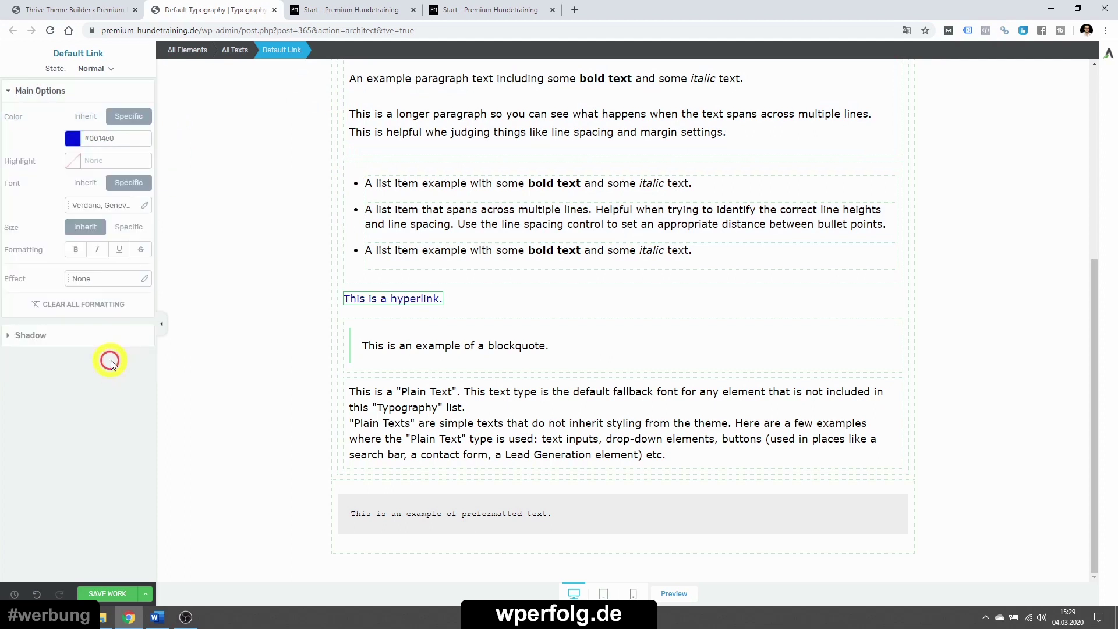
# - Set the default link's hover color to the darker blue #001cbb and return to the normal state
pyautogui.click(93, 69)
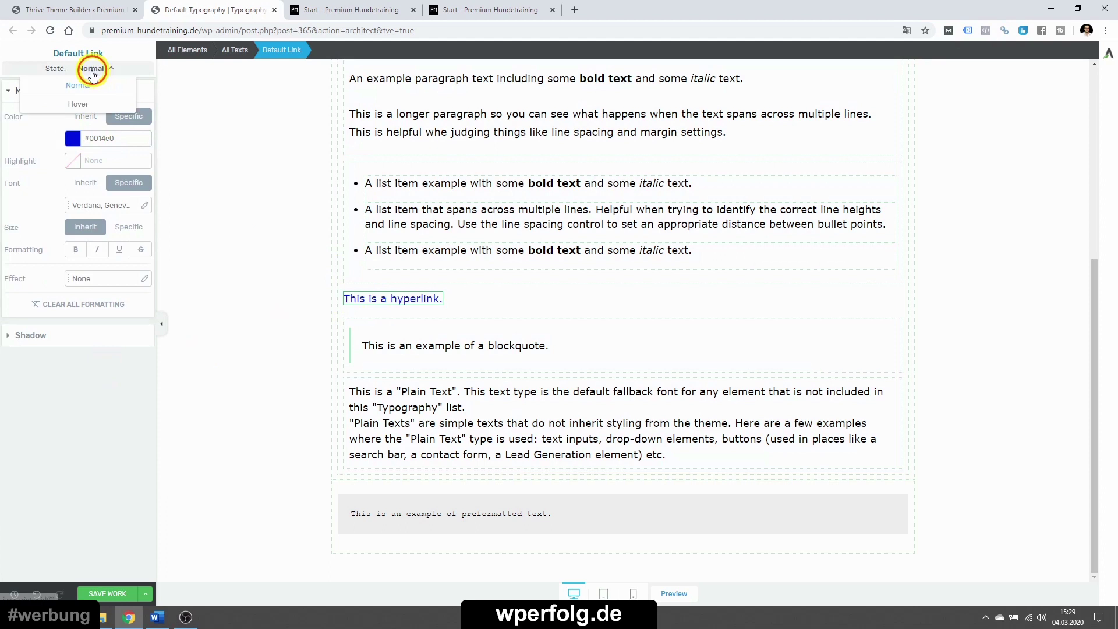
pyautogui.click(80, 100)
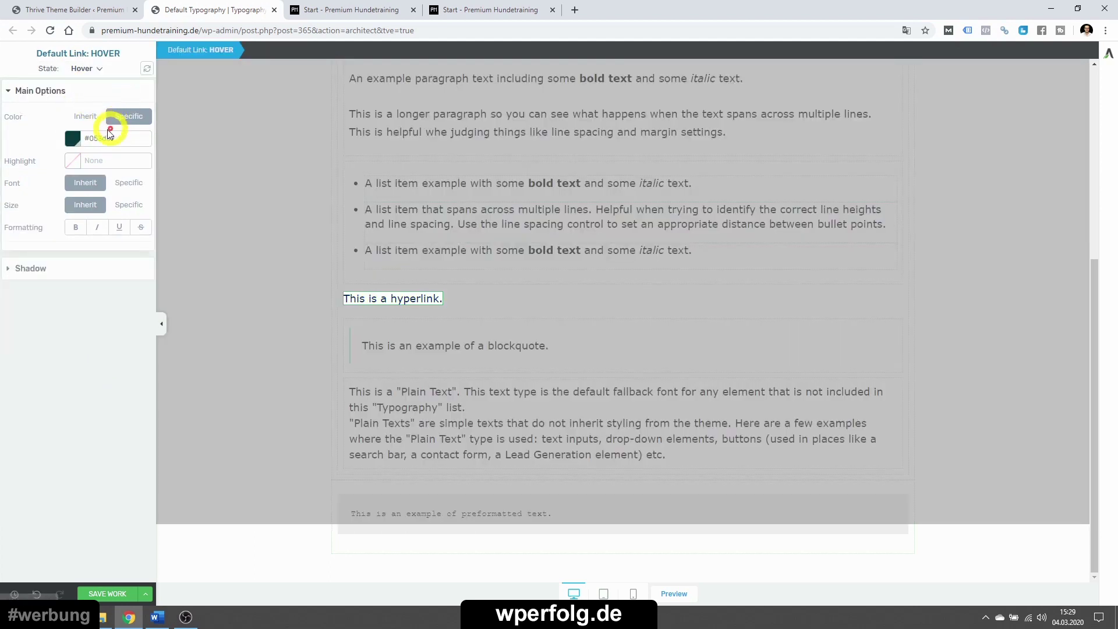
pyautogui.click(73, 138)
pyautogui.moveTo(106, 273); pyautogui.dragTo(102, 271)
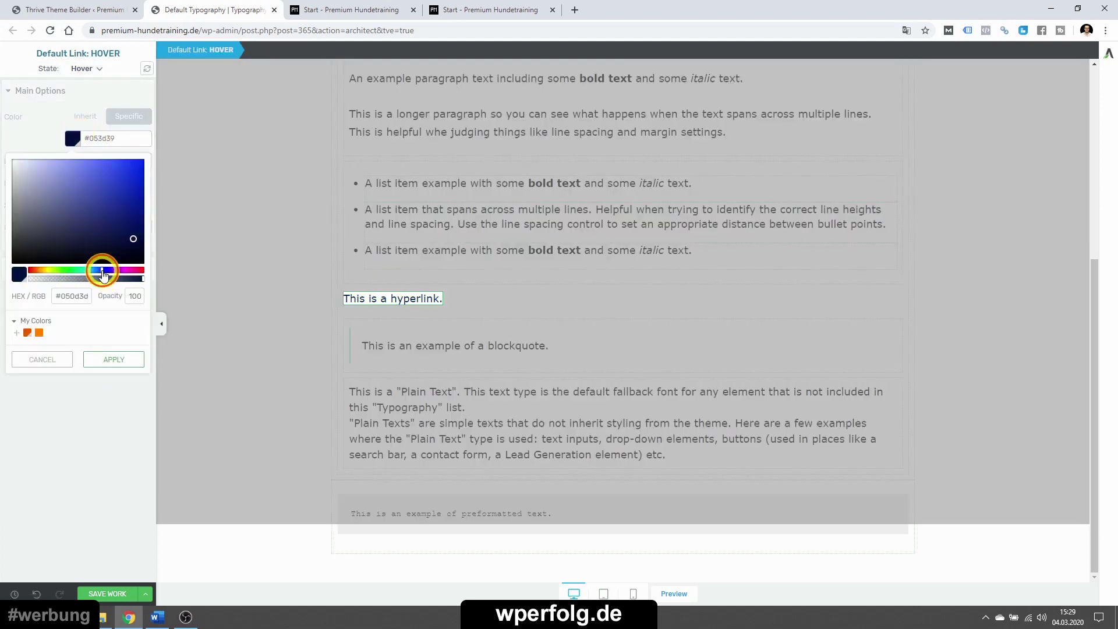
pyautogui.click(147, 192)
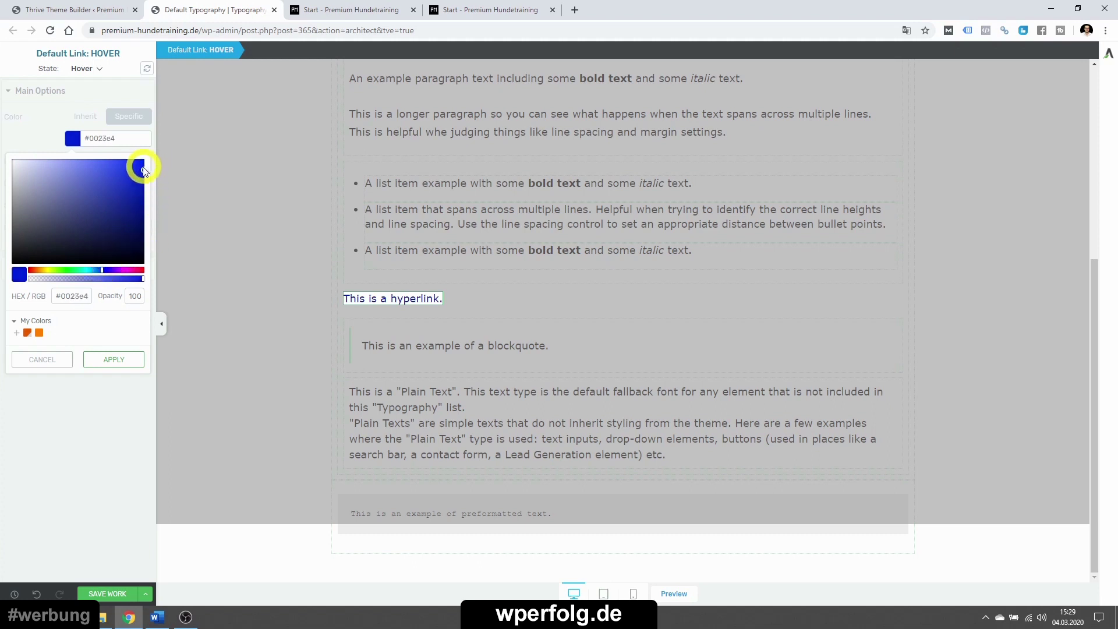
pyautogui.moveTo(145, 184)
pyautogui.mouseDown()
pyautogui.moveTo(149, 207)
pyautogui.moveTo(153, 192)
pyautogui.mouseUp()
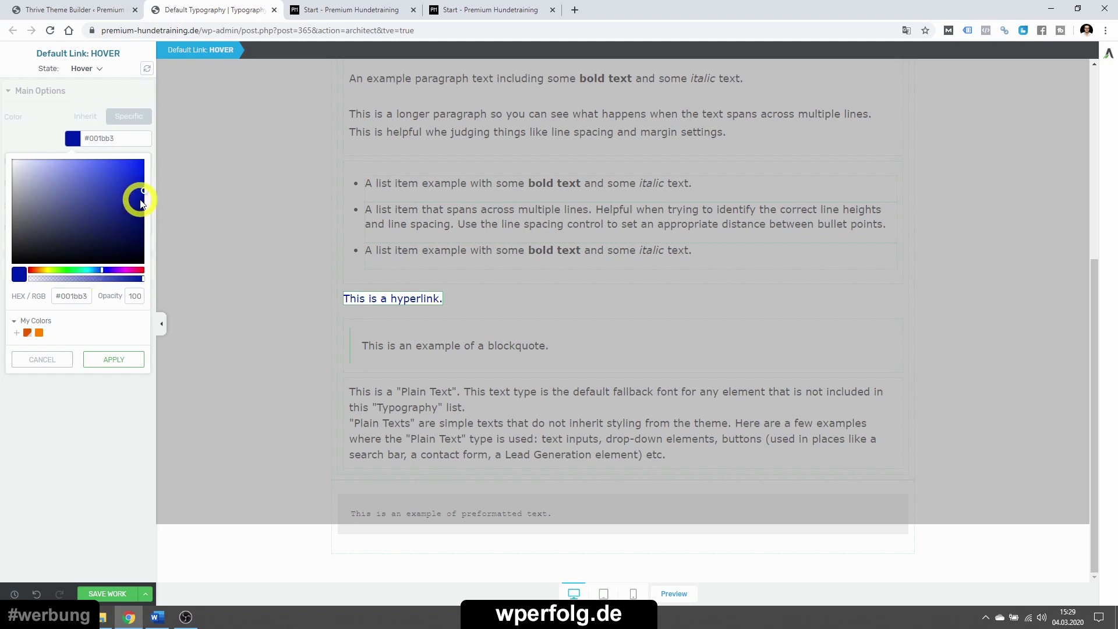
pyautogui.click(112, 360)
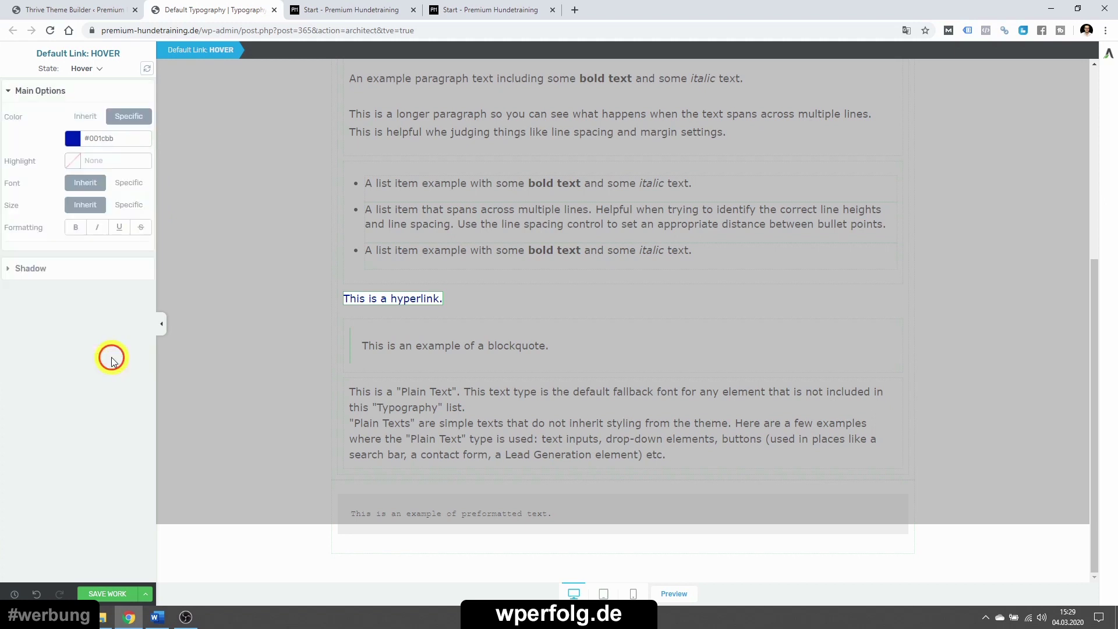
pyautogui.click(79, 69)
pyautogui.click(63, 79)
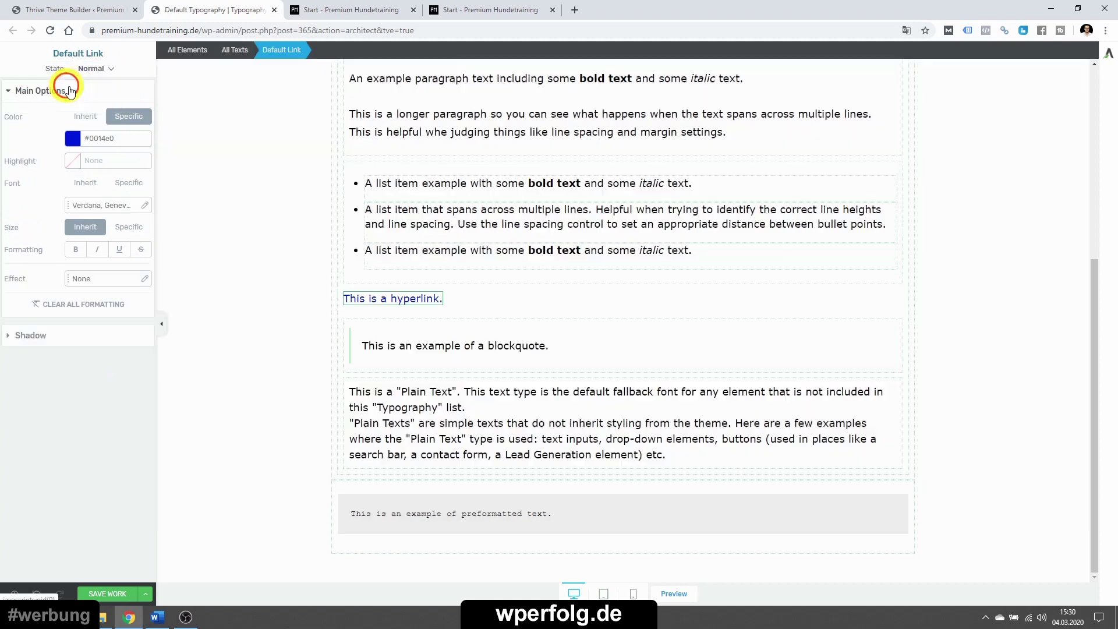
# - Deselect the link, save the Default Typography changes and review the heading and text examples
pyautogui.click(232, 274)
pyautogui.scroll(5, 280, 332)
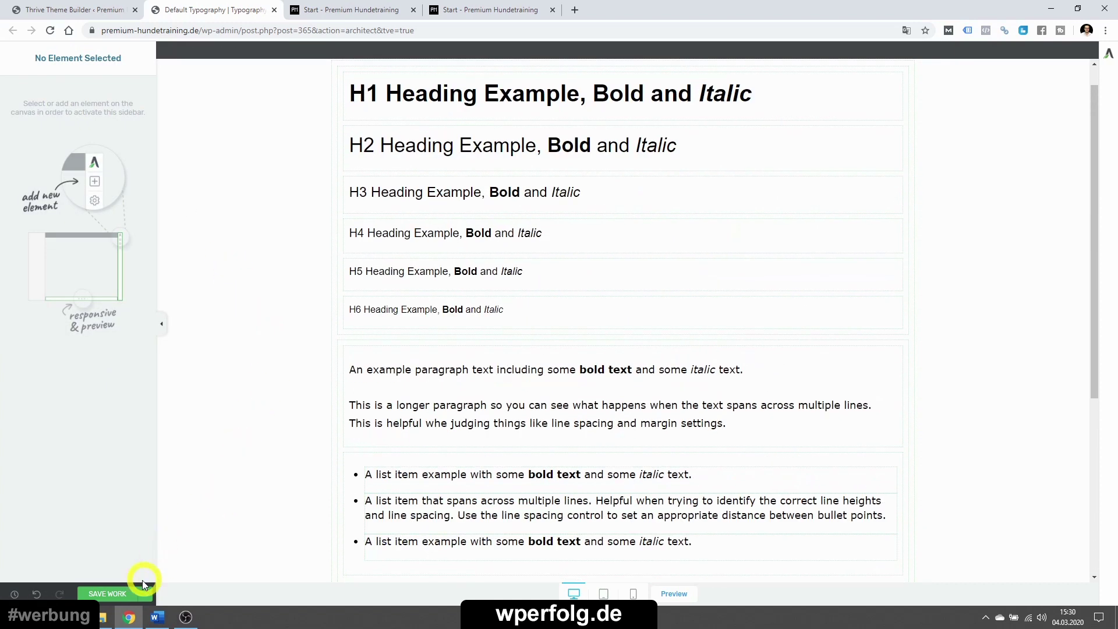
pyautogui.scroll(-4, 257, 369)
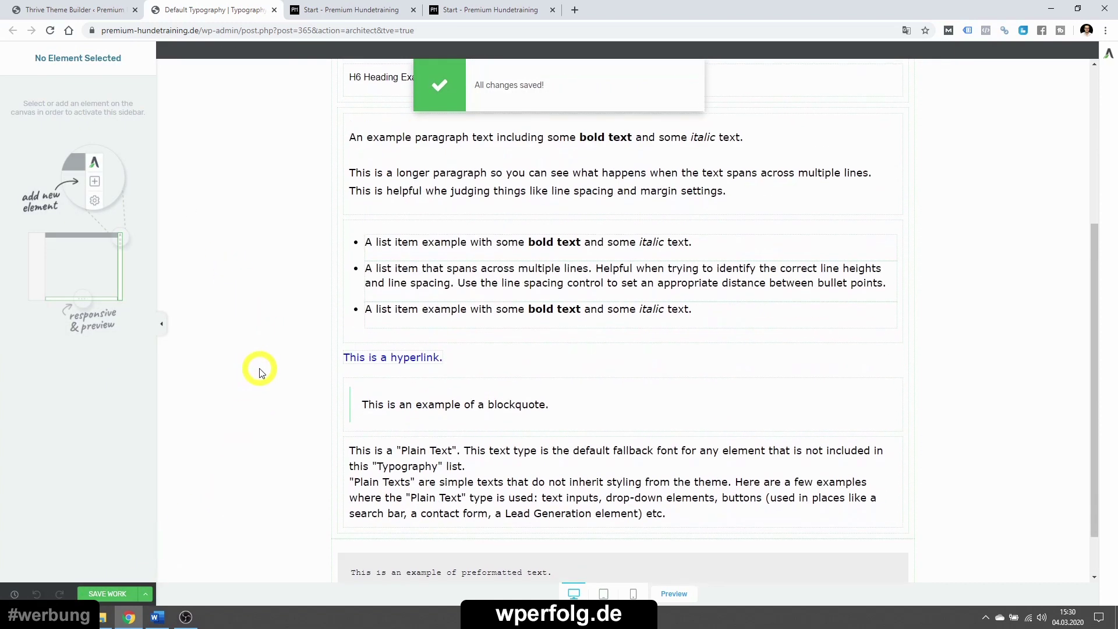
pyautogui.scroll(5, 263, 373)
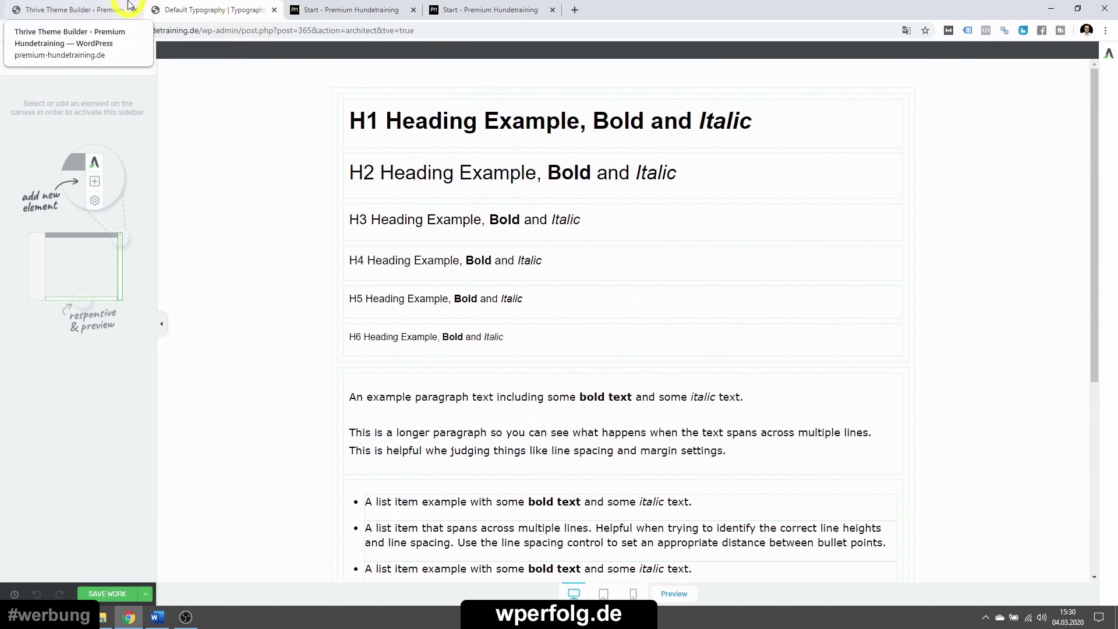
# - Close the typography editor and create an additional typography set in the theme dashboard
pyautogui.click(274, 11)
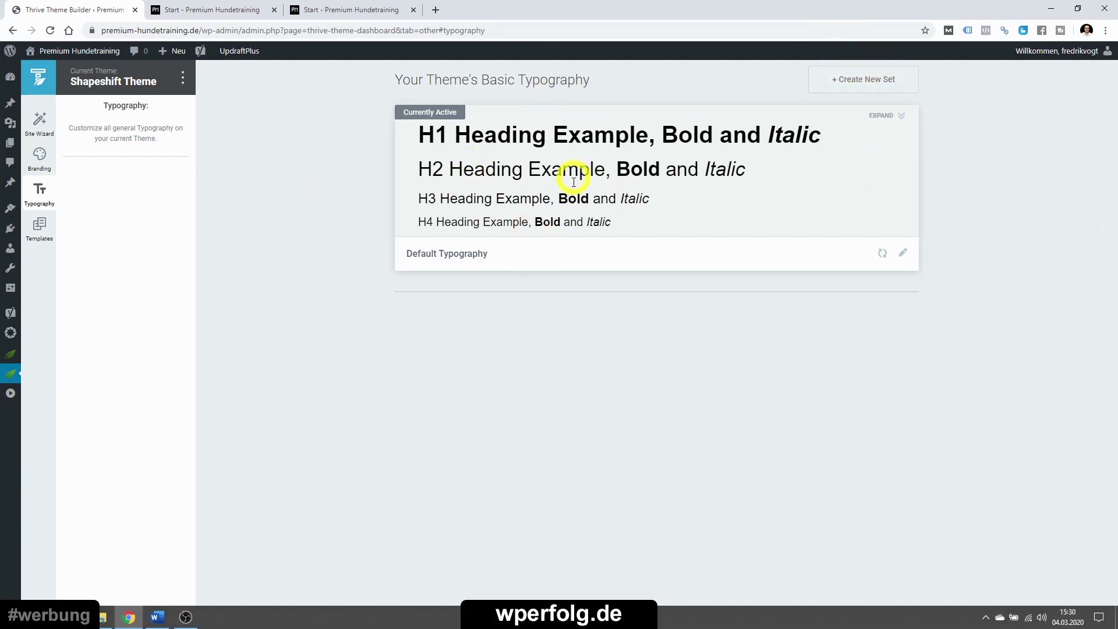
pyautogui.click(866, 78)
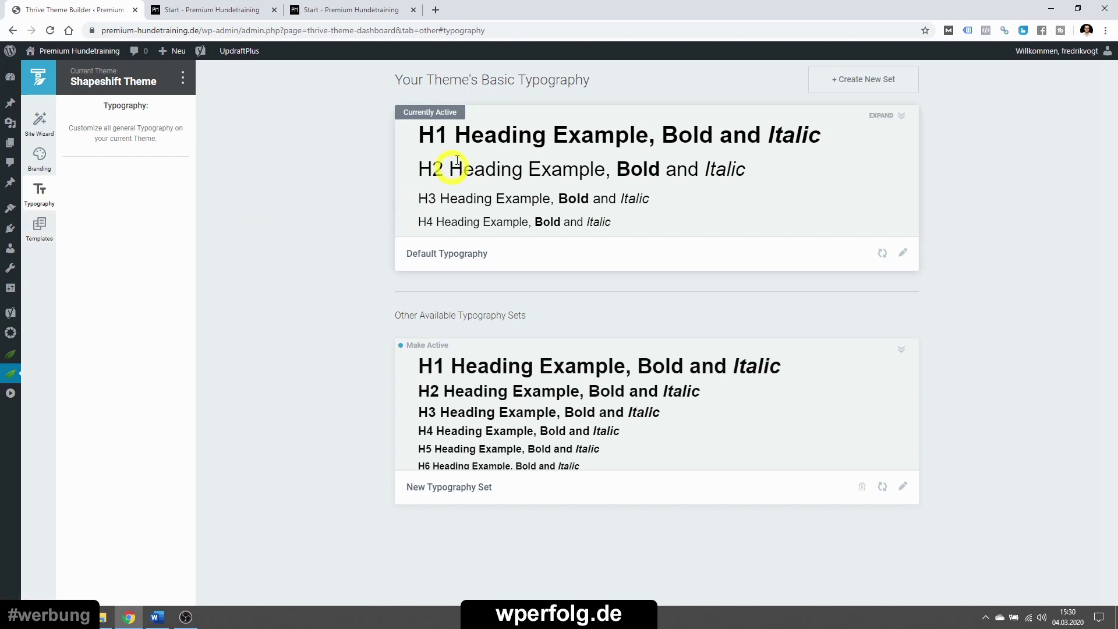
# - Open the theme's page templates and look through the single content and list templates
pyautogui.click(39, 232)
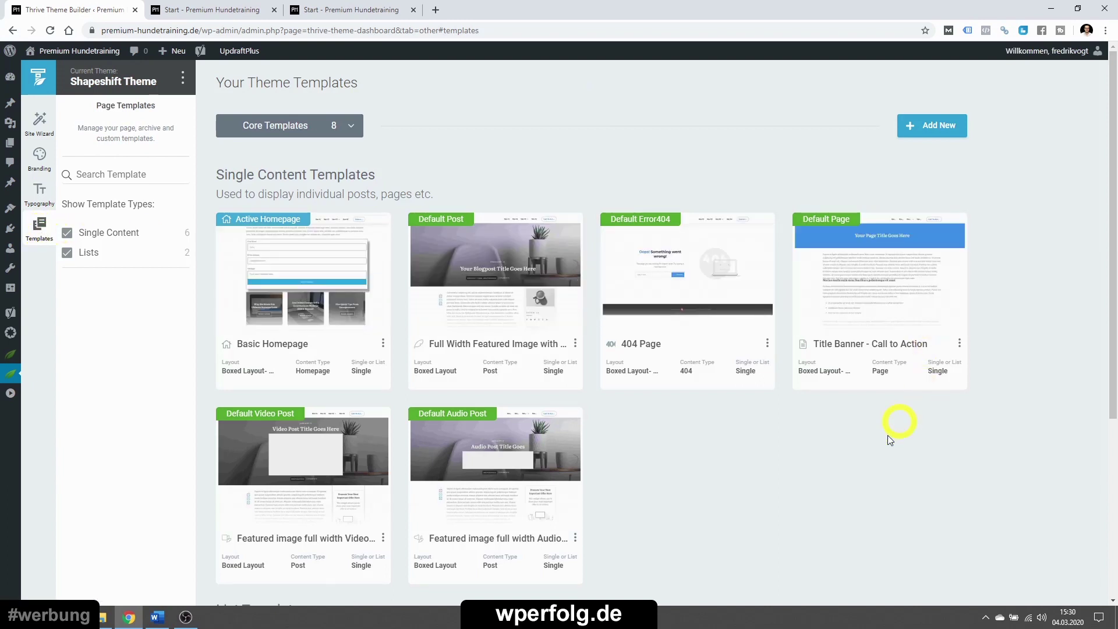
pyautogui.scroll(-5, 386, 425)
pyautogui.scroll(5, 378, 422)
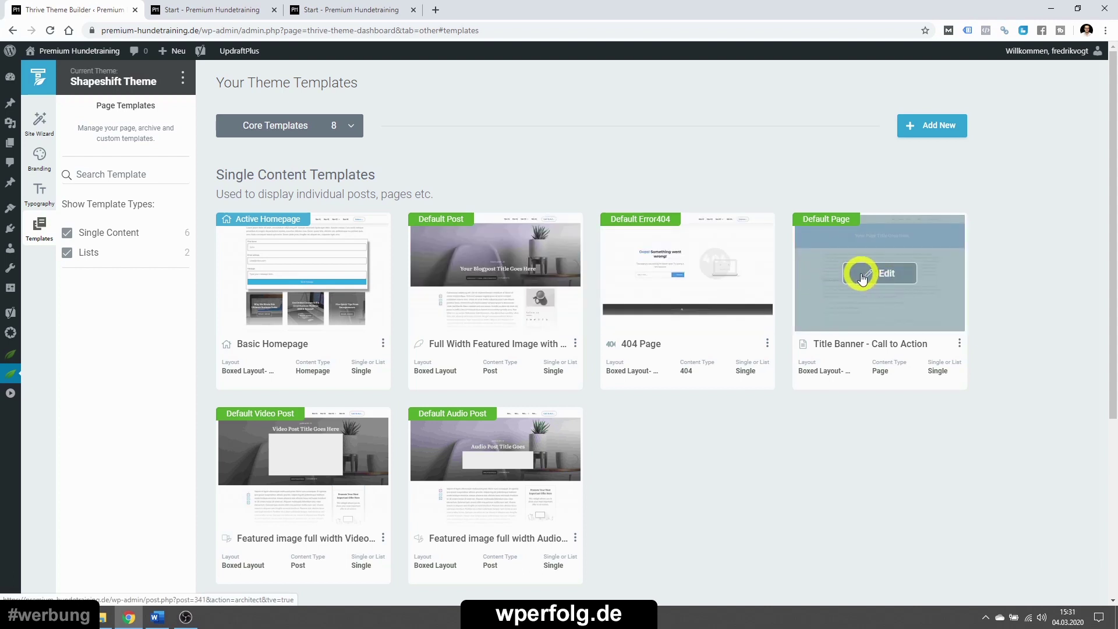
# - Look over the remaining single content and list templates and check the options for creating a new template
pyautogui.scroll(-2, 303, 443)
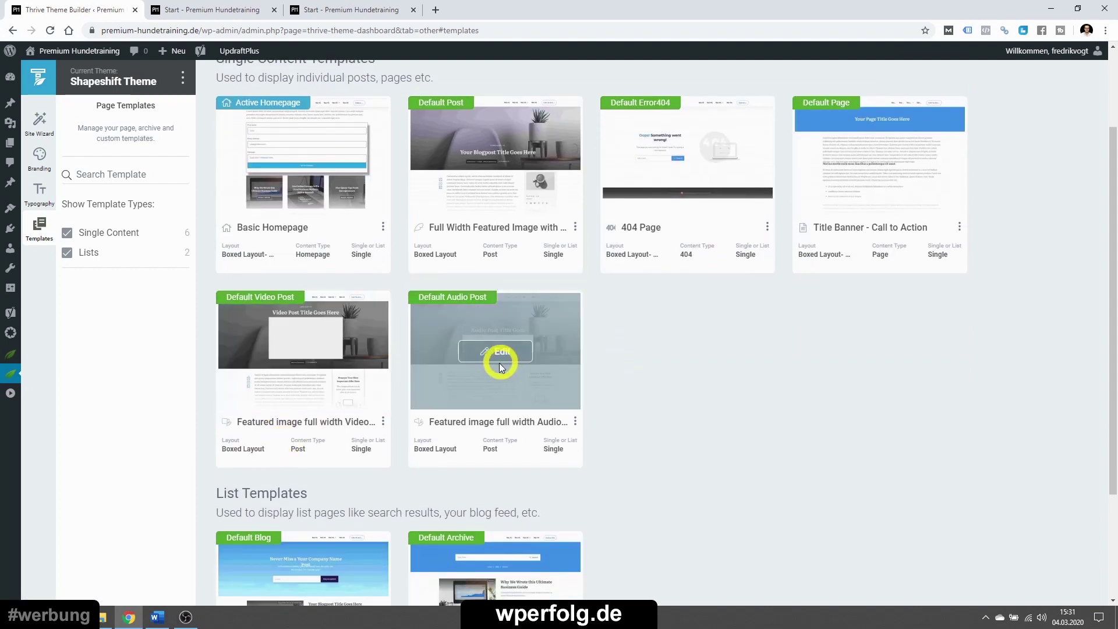
pyautogui.scroll(-3, 498, 367)
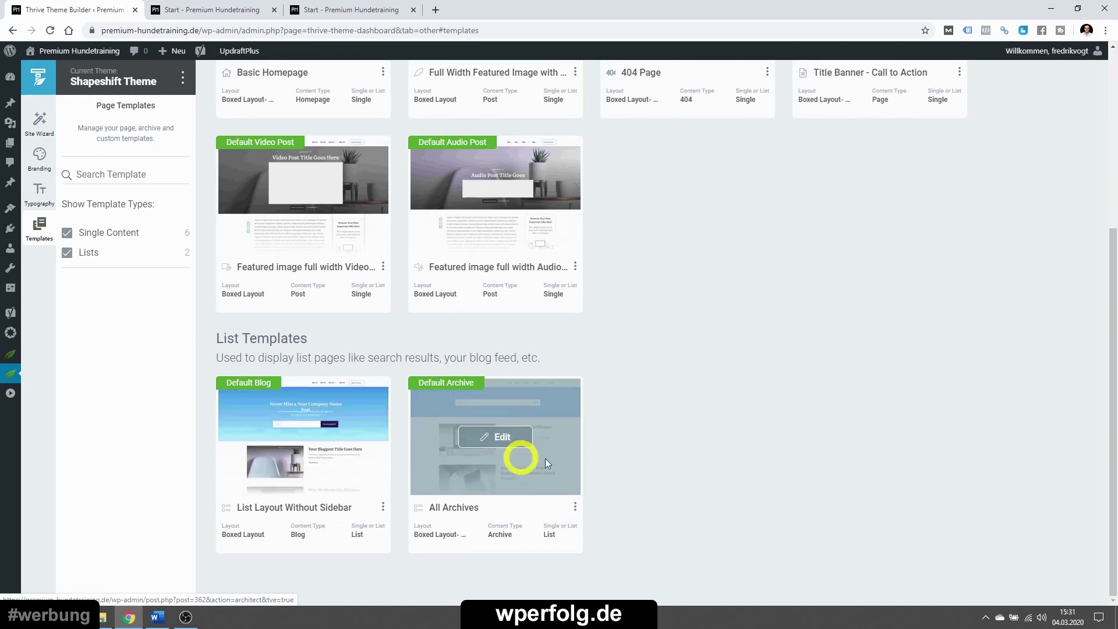
pyautogui.scroll(5, 679, 457)
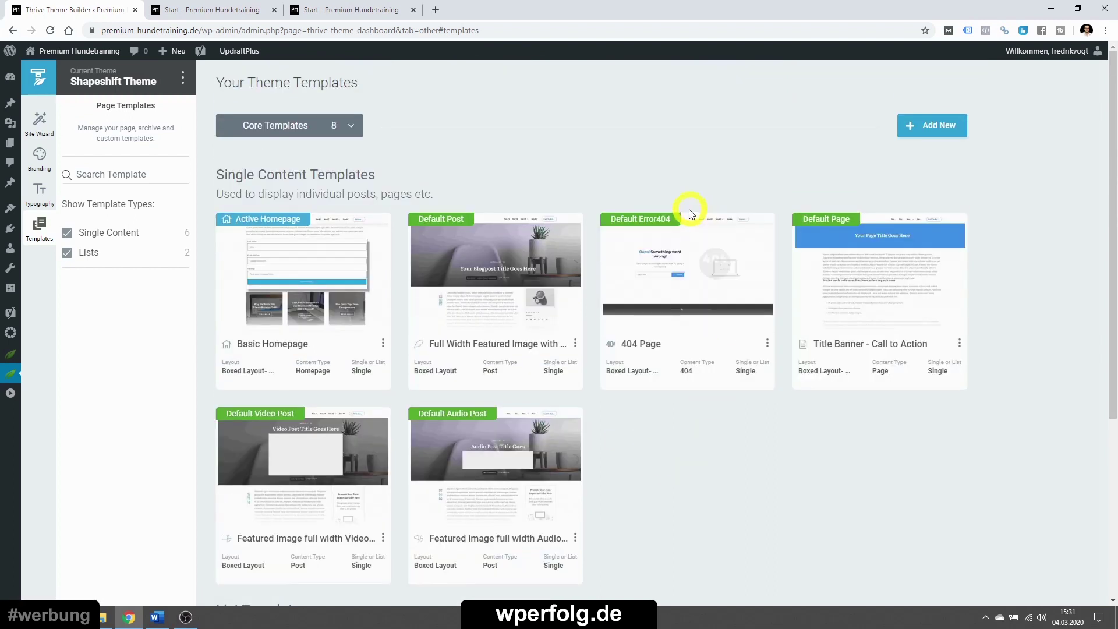
pyautogui.click(928, 125)
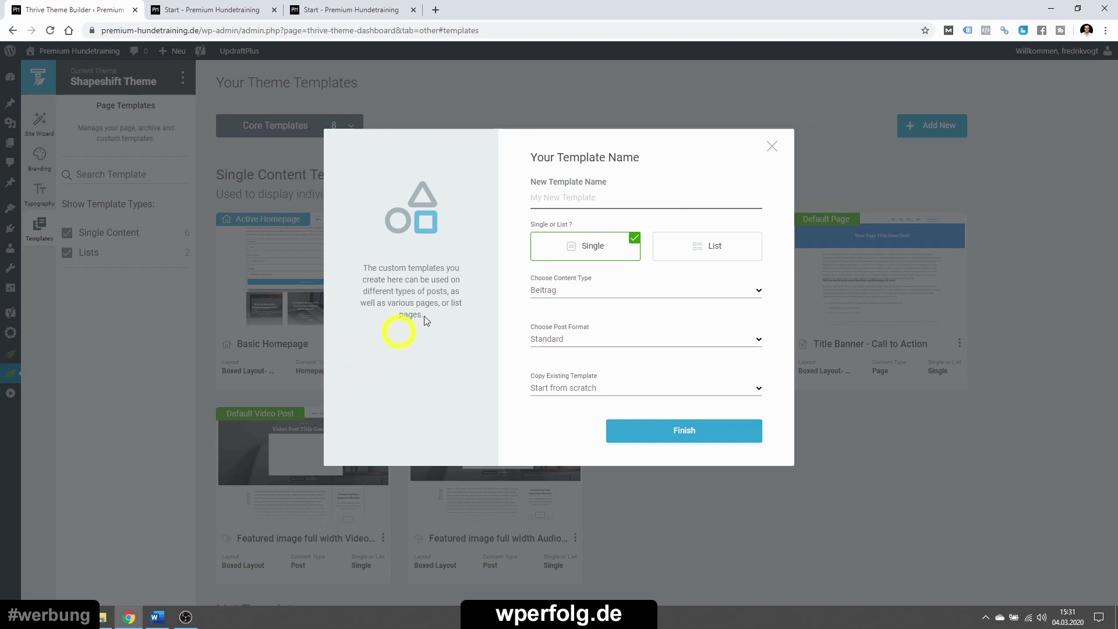
pyautogui.click(772, 146)
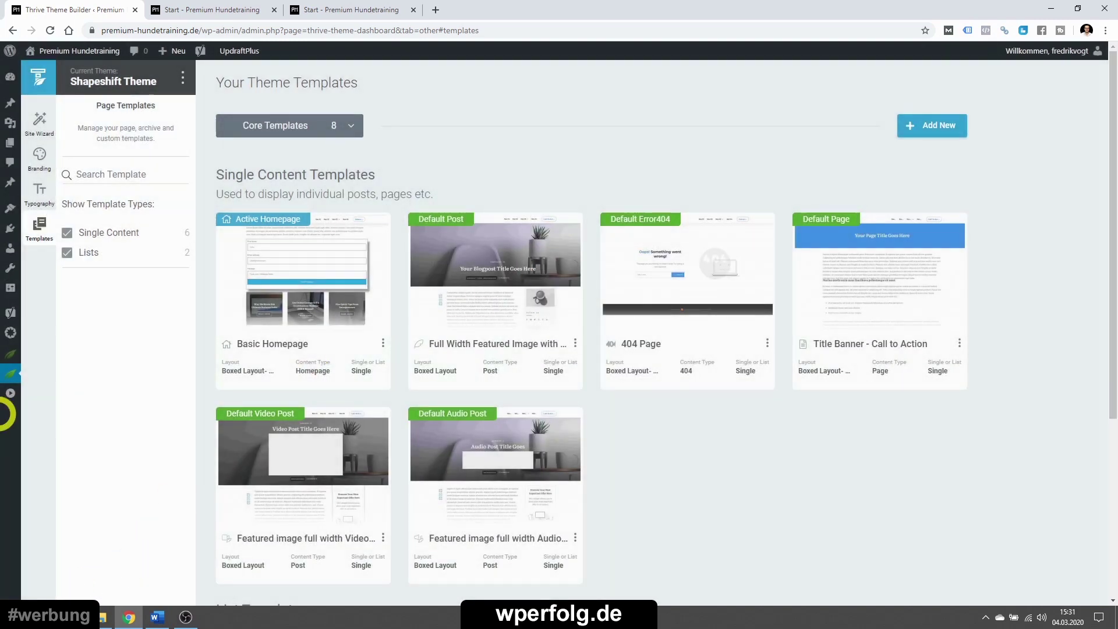
# - Create a new blog post in a separate browser tab and title it "Testblogartikel 2"
pyautogui.click(7, 405)
pyautogui.moveTo(67, 103)
pyautogui.rightClick(113, 123)
pyautogui.click(139, 130)
pyautogui.click(203, 7)
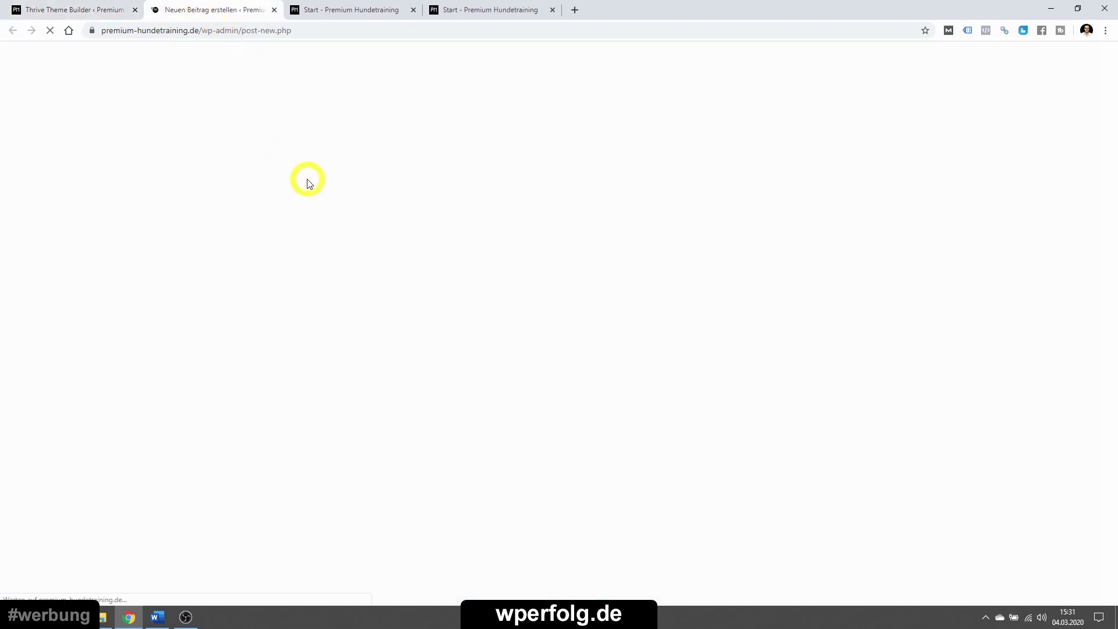
pyautogui.write('Testblogartik')
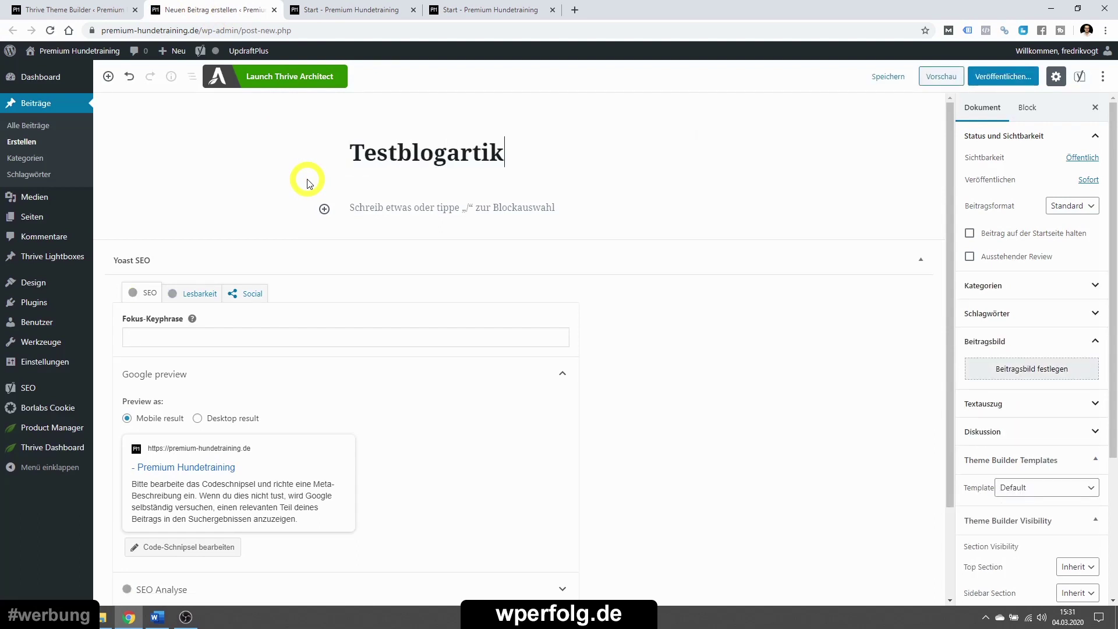
pyautogui.write(' 2')
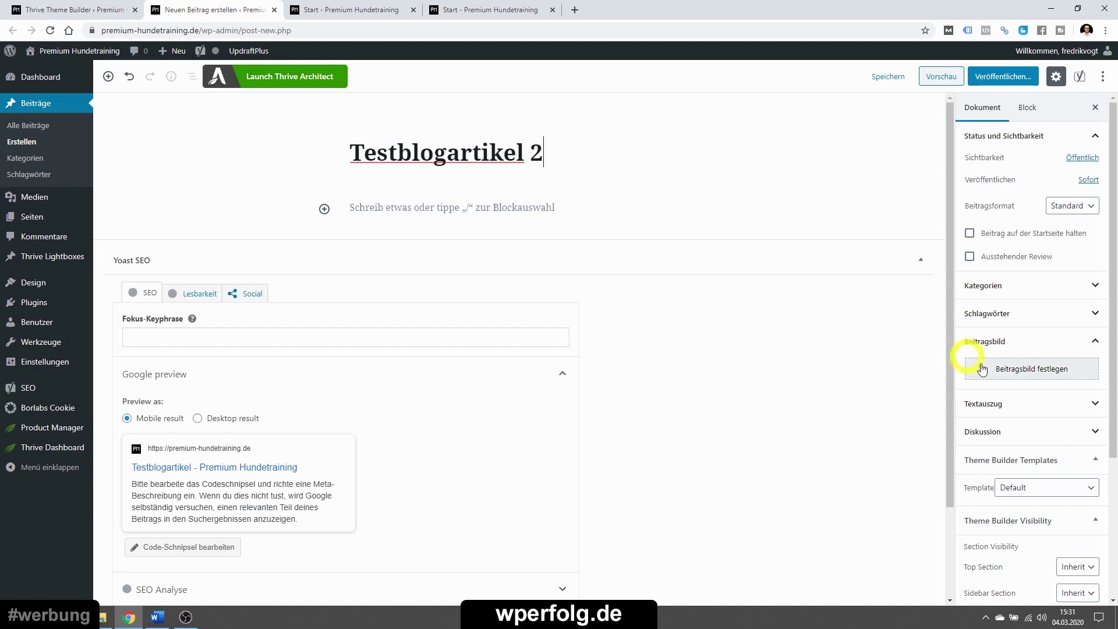
# - Set the sunrise-over-Earth picture from the media library as the new post's featured image and collapse the featured image section
pyautogui.click(990, 370)
pyautogui.click(330, 370)
pyautogui.click(1042, 568)
pyautogui.scroll(-1, 846, 419)
pyautogui.click(985, 332)
# - Compare the post's Theme Builder template choices with the theme's templates, collapse the visibility options and save the post as a draft
pyautogui.scroll(-2, 996, 428)
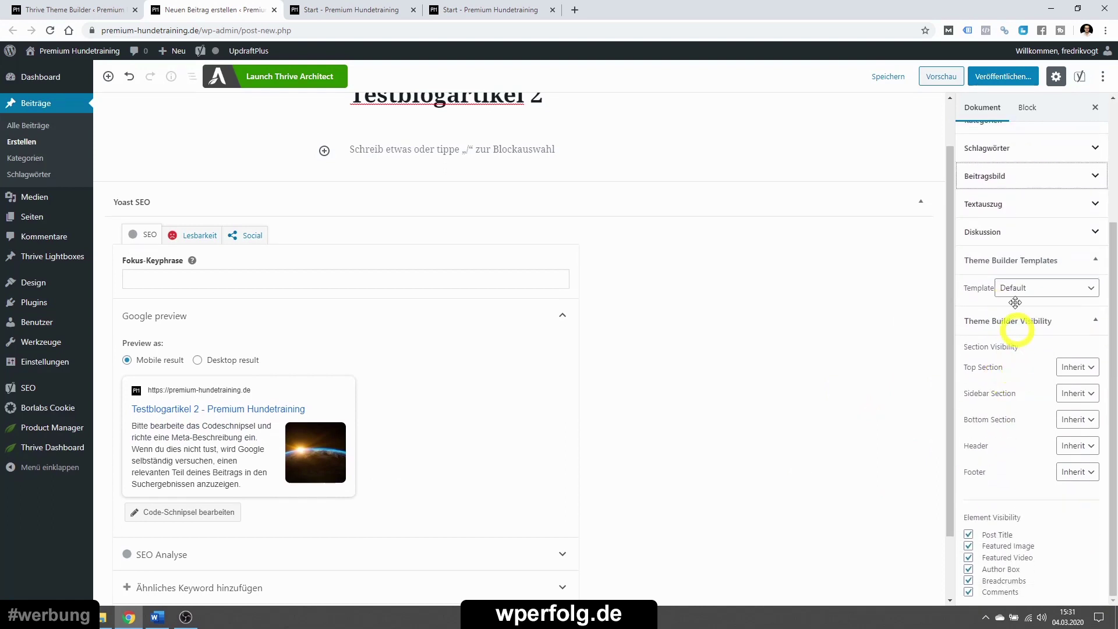
pyautogui.click(1008, 294)
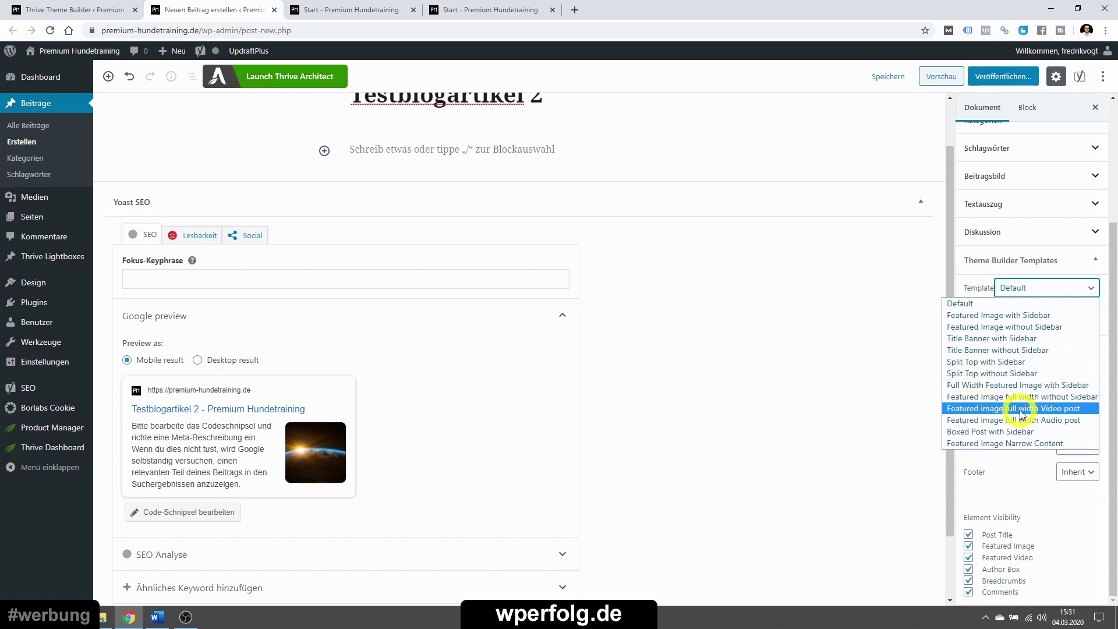
pyautogui.click(484, 9)
pyautogui.click(64, 10)
pyautogui.moveTo(359, 457)
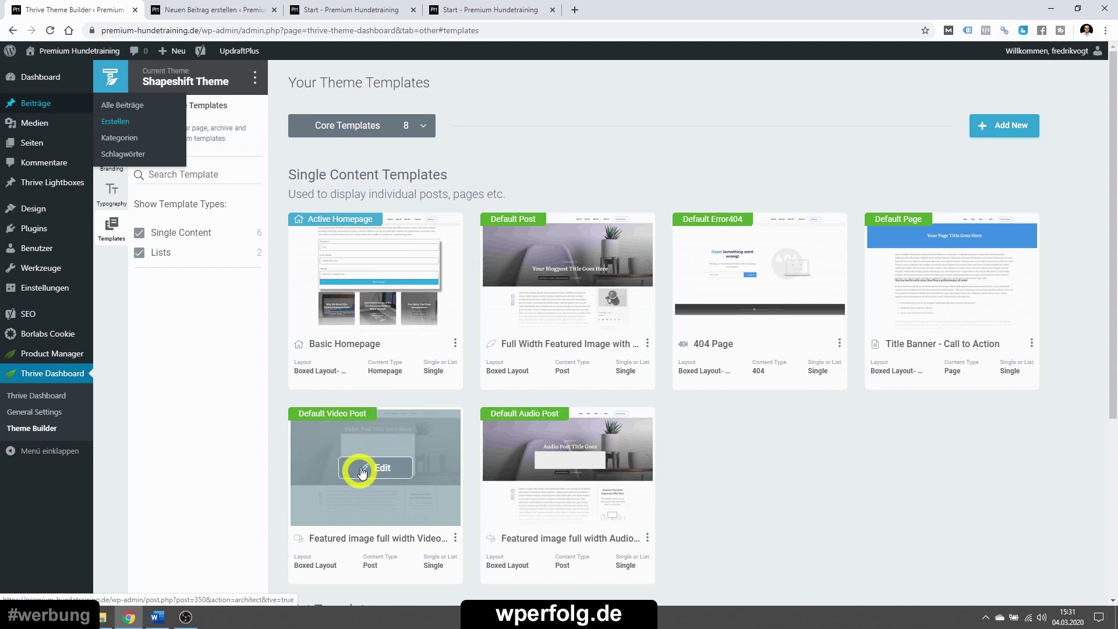
pyautogui.click(178, 4)
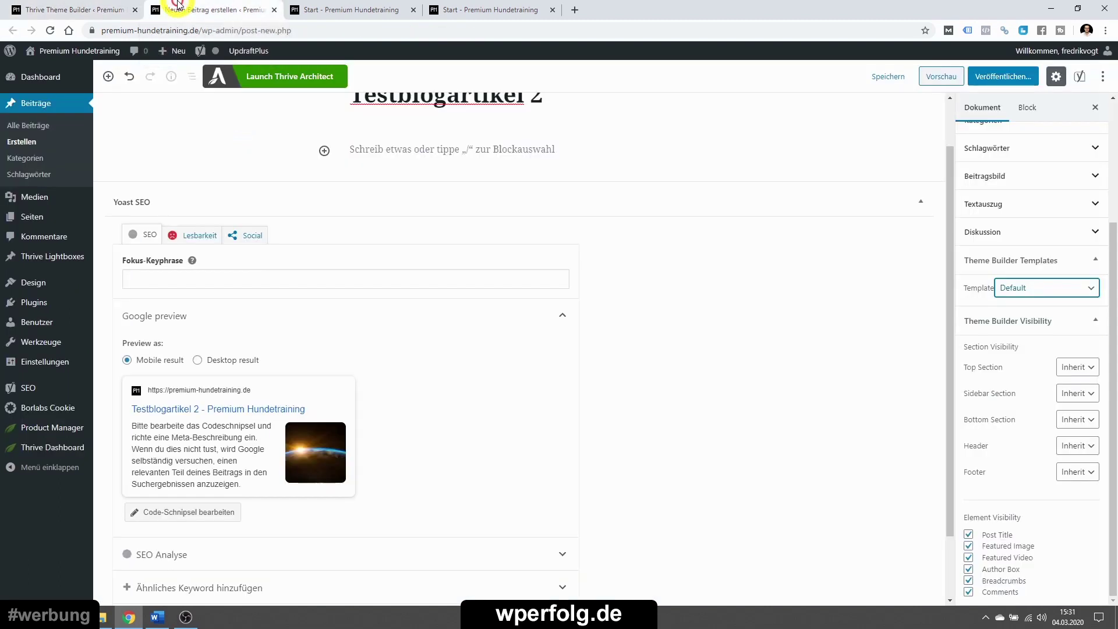
pyautogui.click(989, 320)
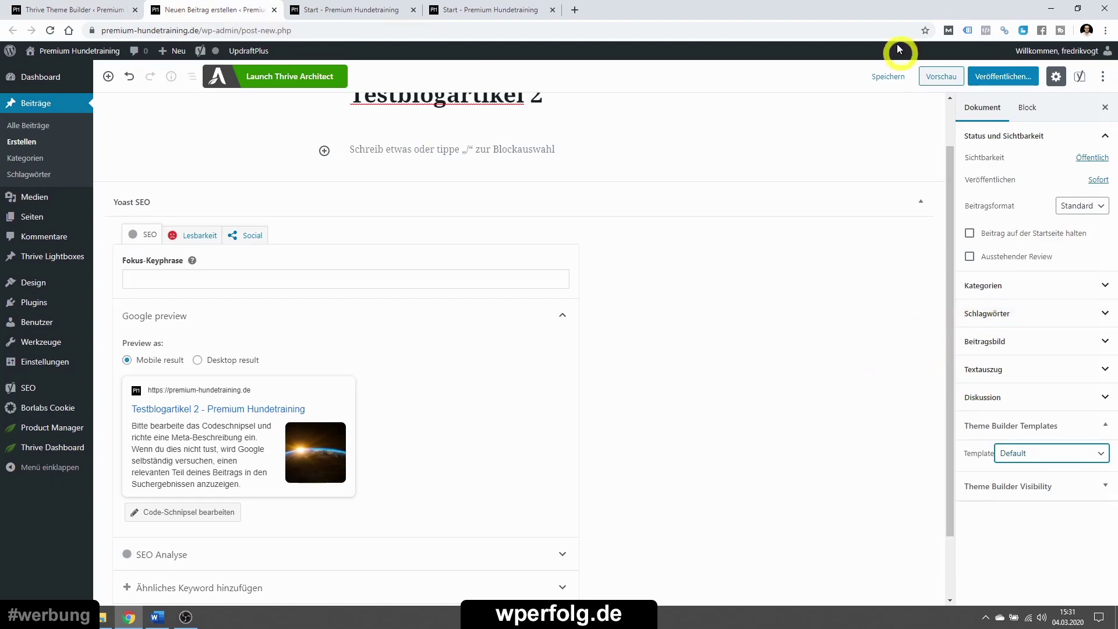
pyautogui.click(886, 78)
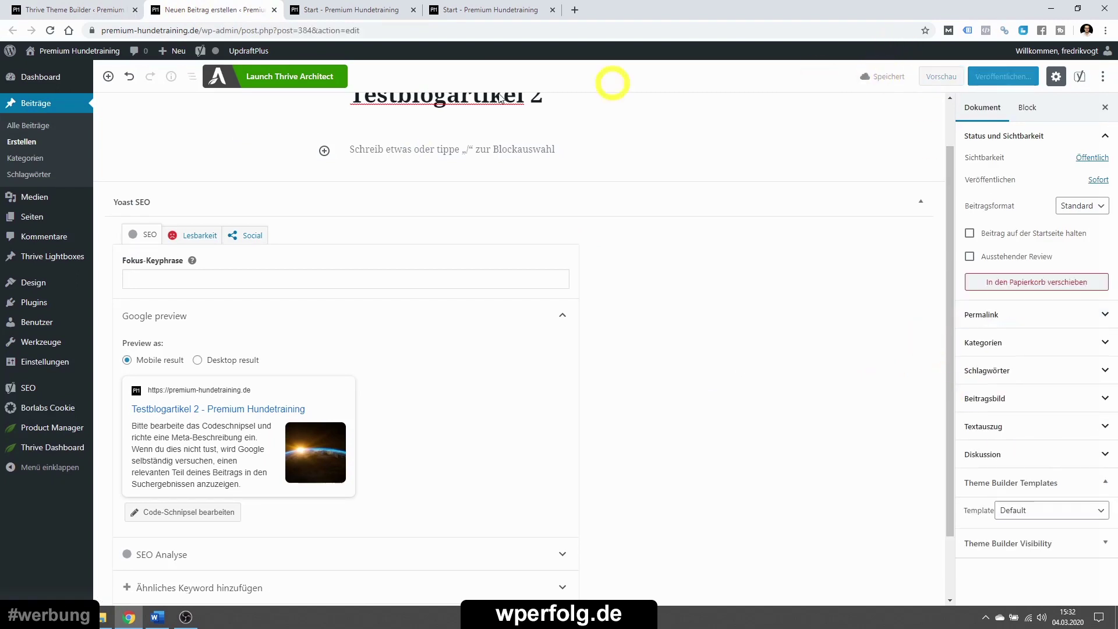
# - Edit the post "Hund stubenrein bekommen", set the brown dog photo as its featured image and update it
pyautogui.click(18, 127)
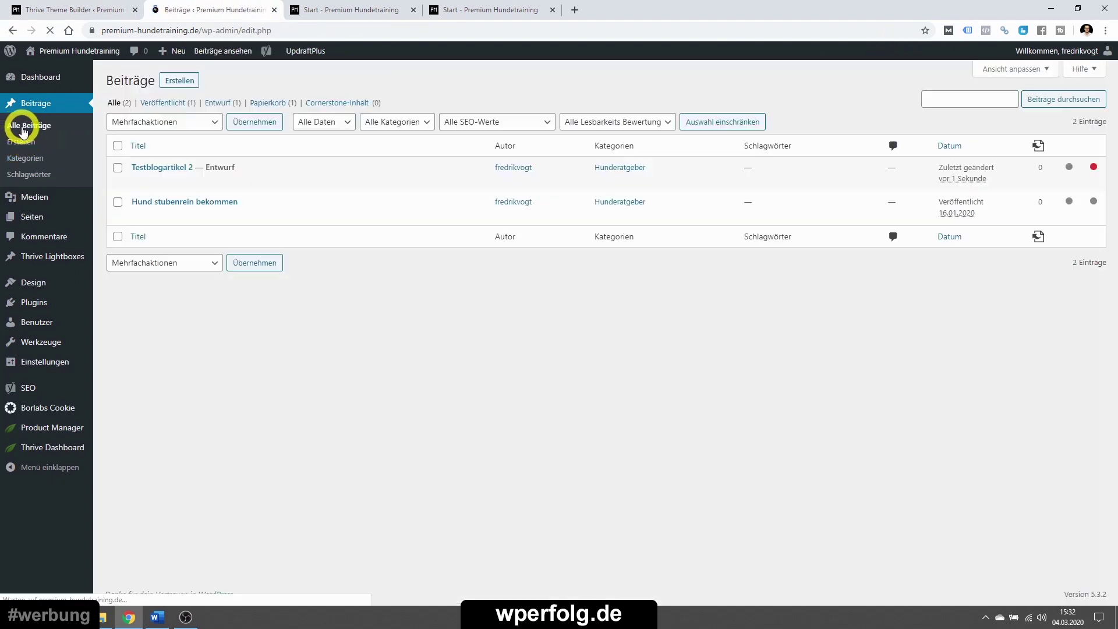
pyautogui.click(145, 217)
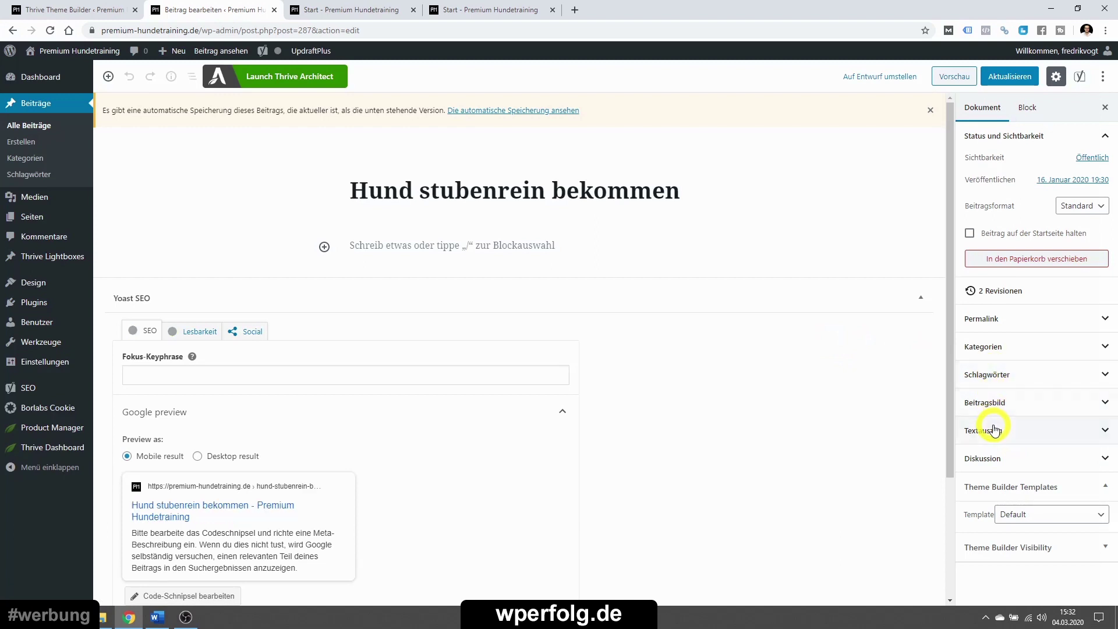
pyautogui.click(990, 402)
pyautogui.click(994, 431)
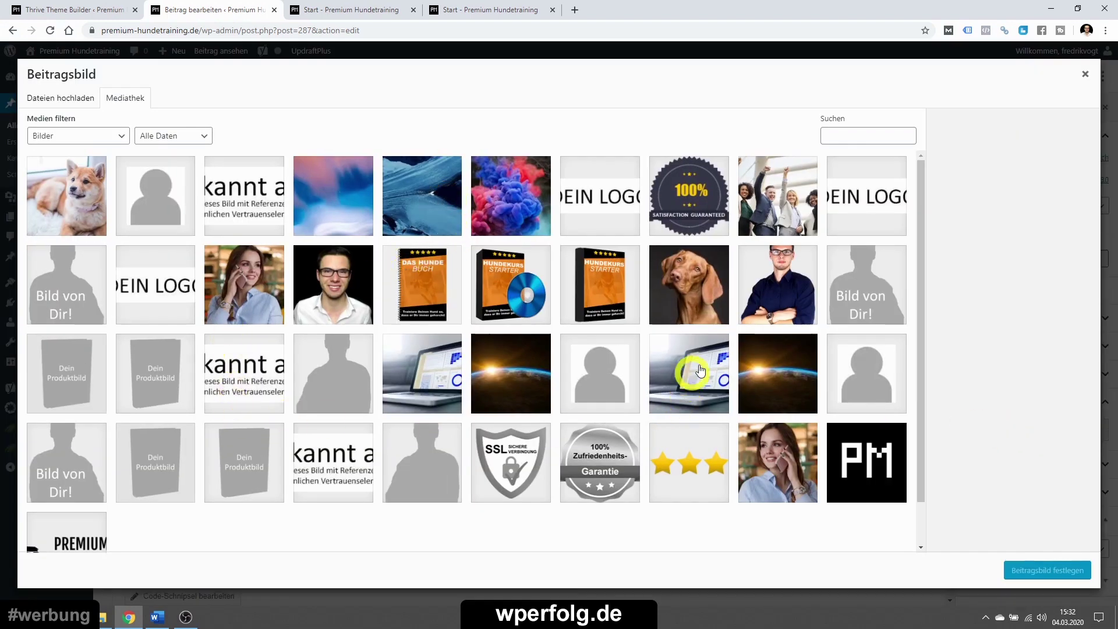
pyautogui.click(669, 274)
pyautogui.click(1025, 569)
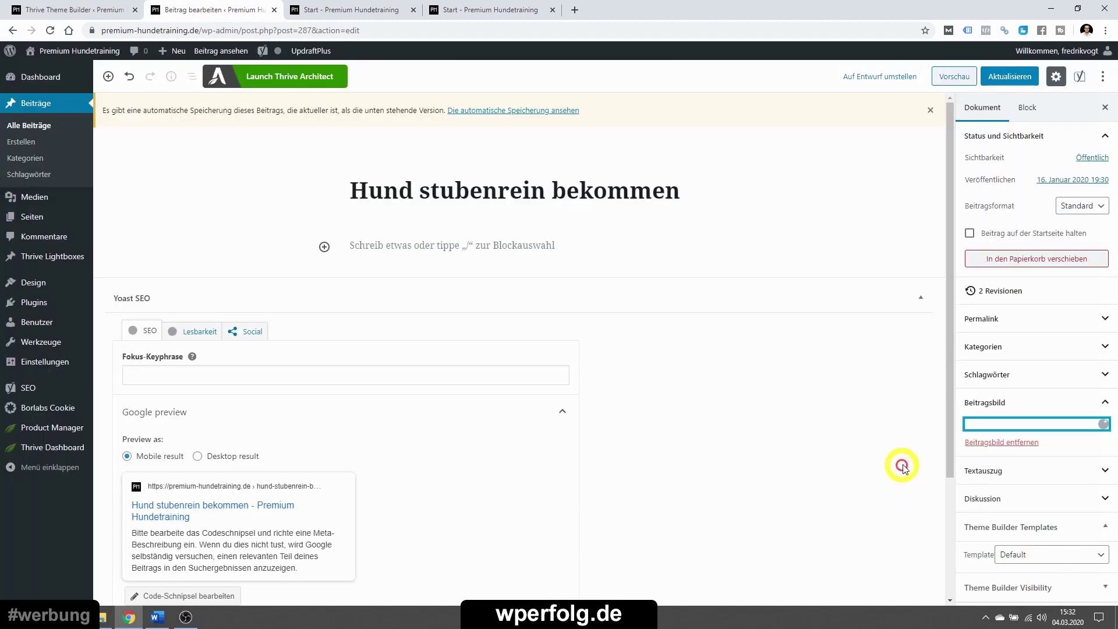
pyautogui.click(1008, 77)
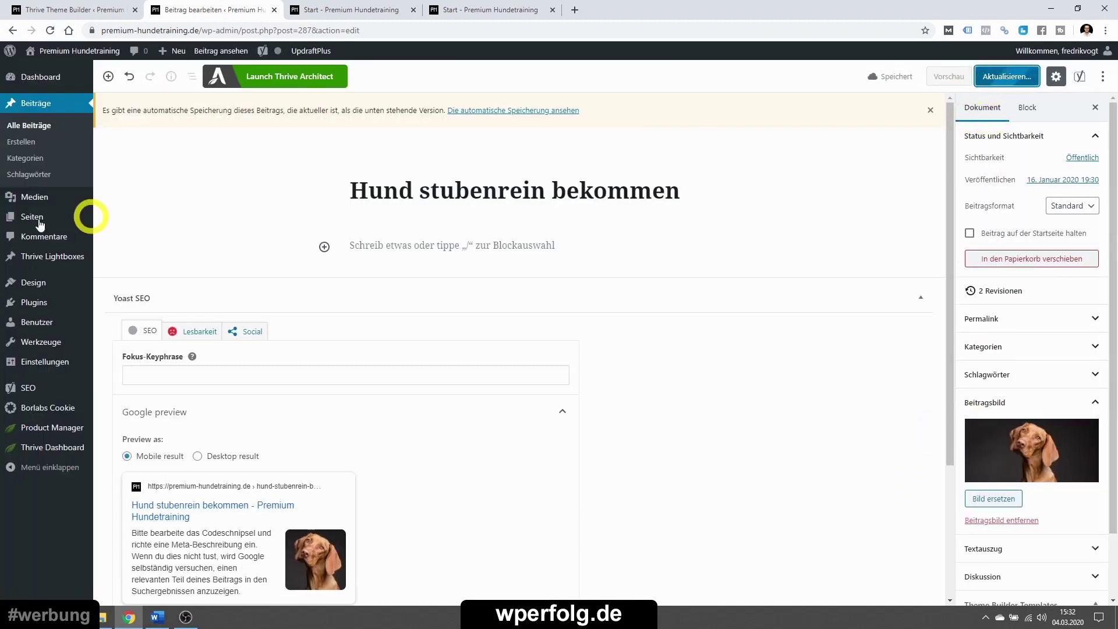
# - Open the draft "Testblogartikel 2" from the post list, publish it and close the post editor
pyautogui.click(23, 126)
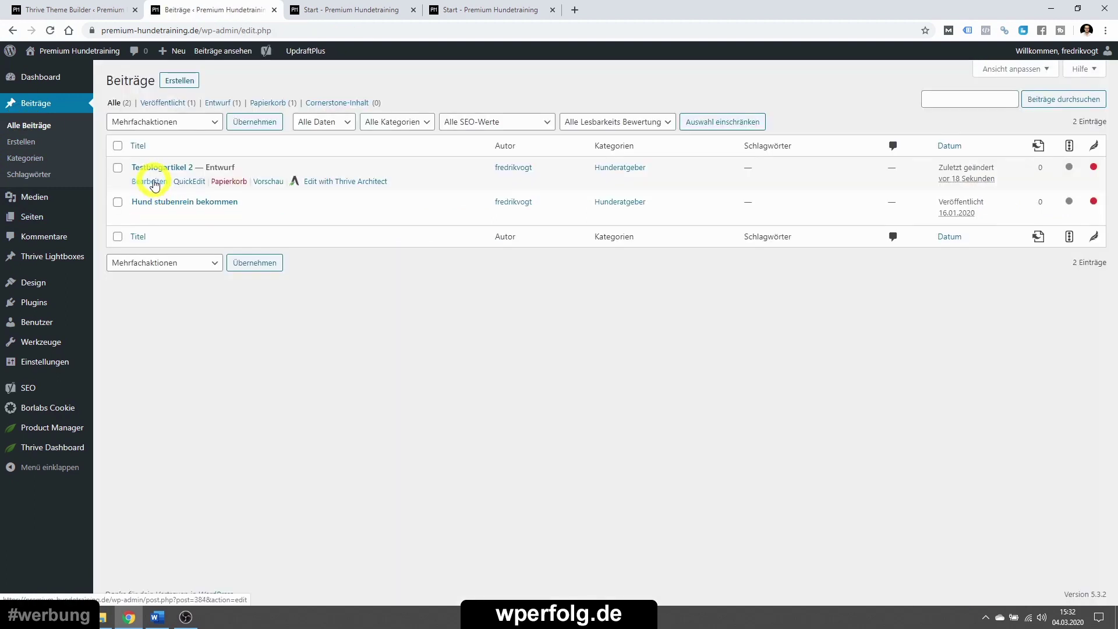
pyautogui.click(152, 182)
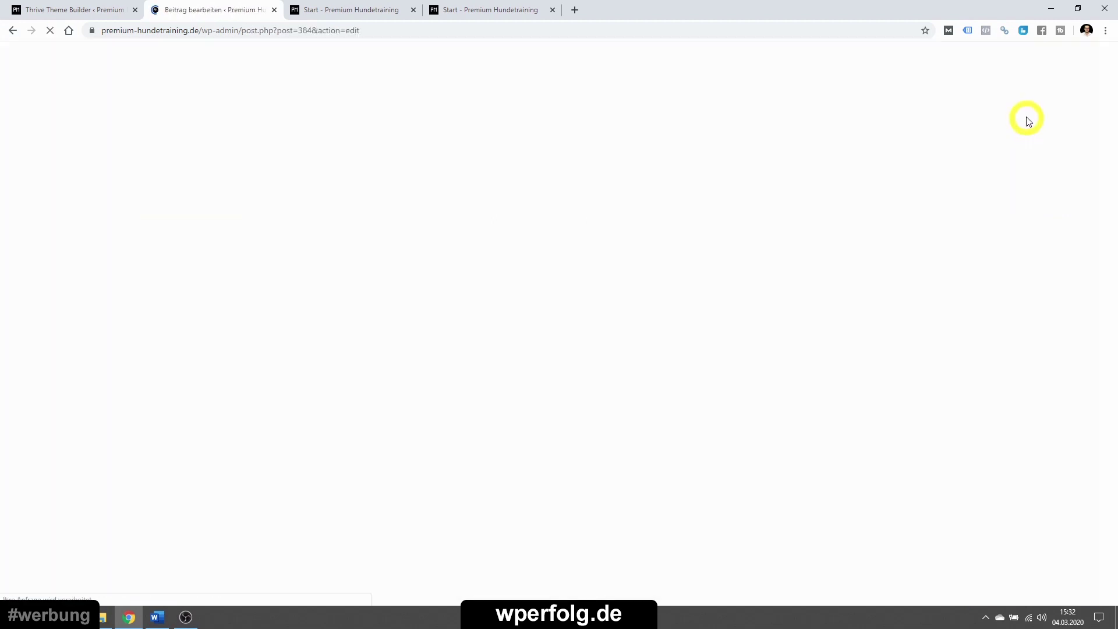
pyautogui.click(992, 78)
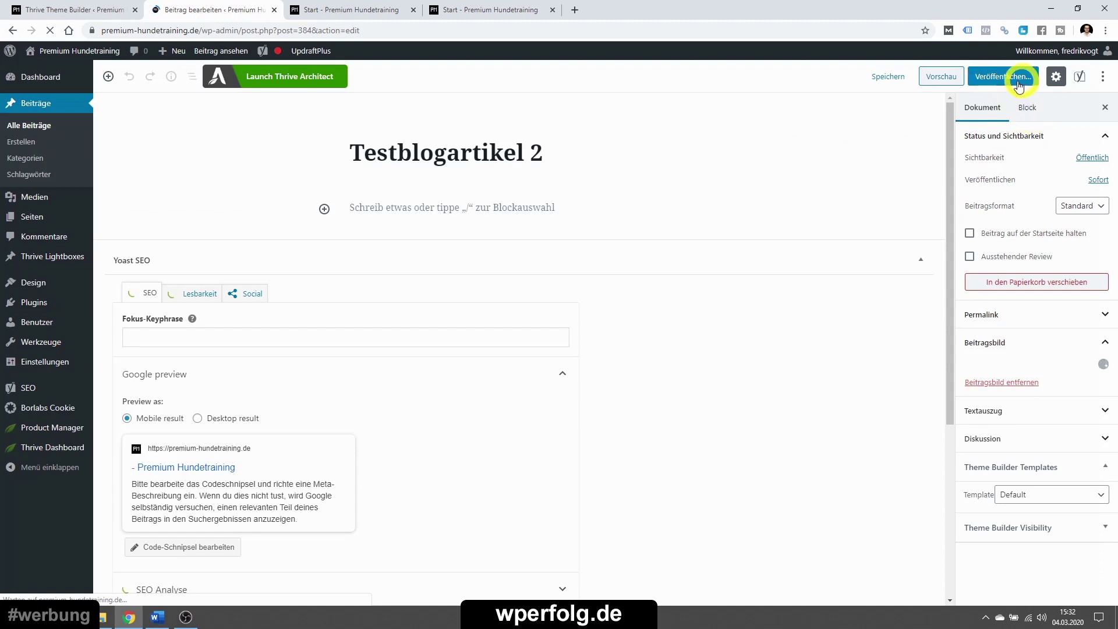
pyautogui.click(1024, 77)
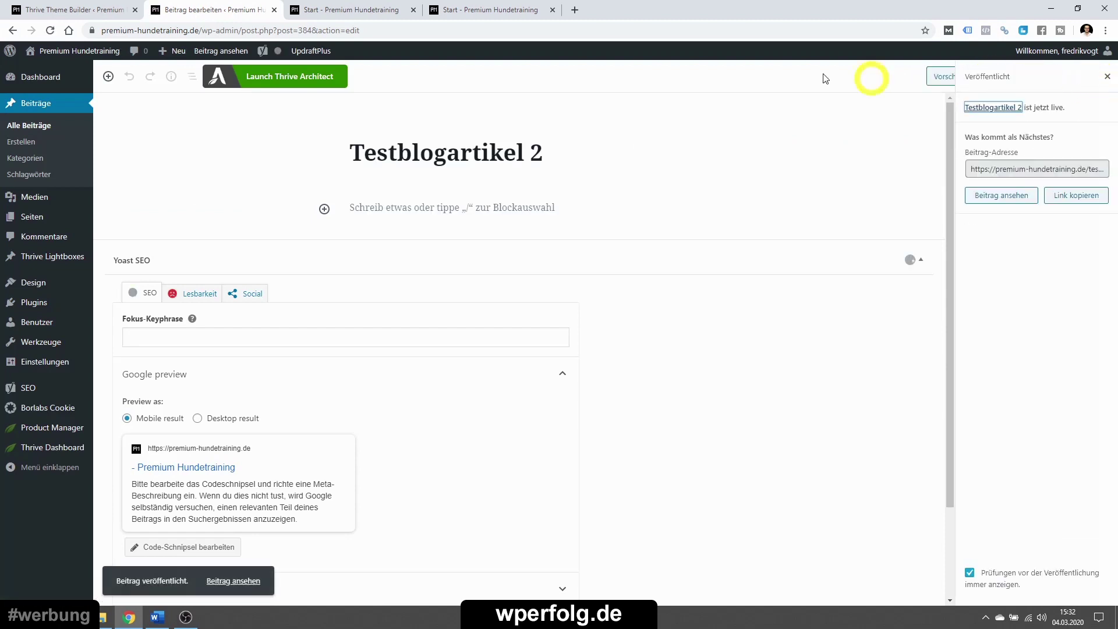
pyautogui.click(273, 10)
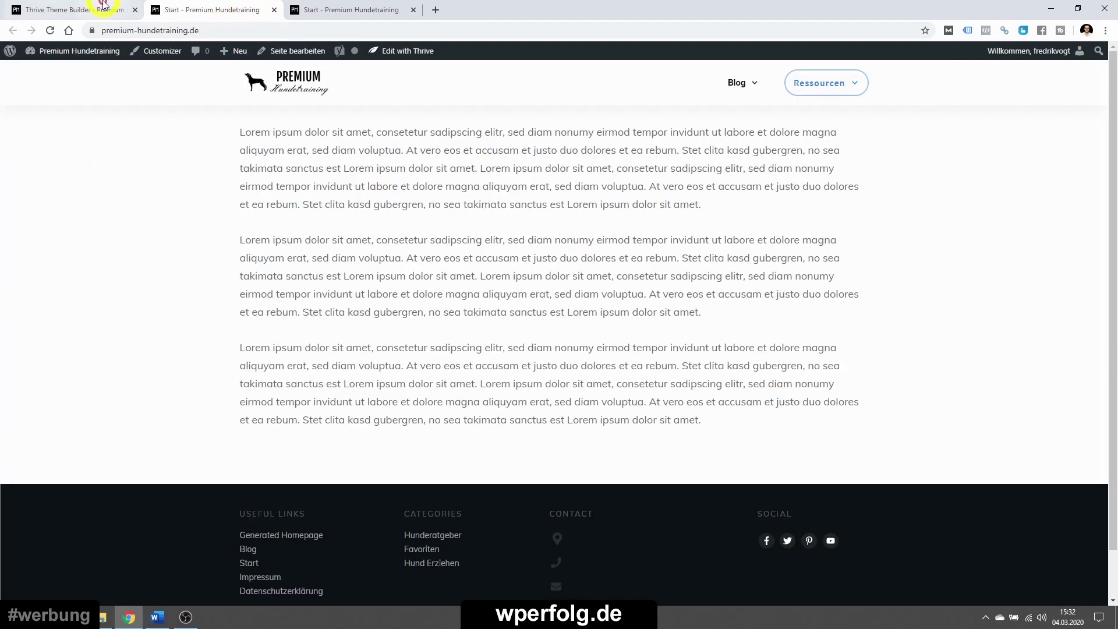
# - Return to the theme templates, collapse the admin sidebar and open the Basic Homepage template for editing
pyautogui.click(100, 10)
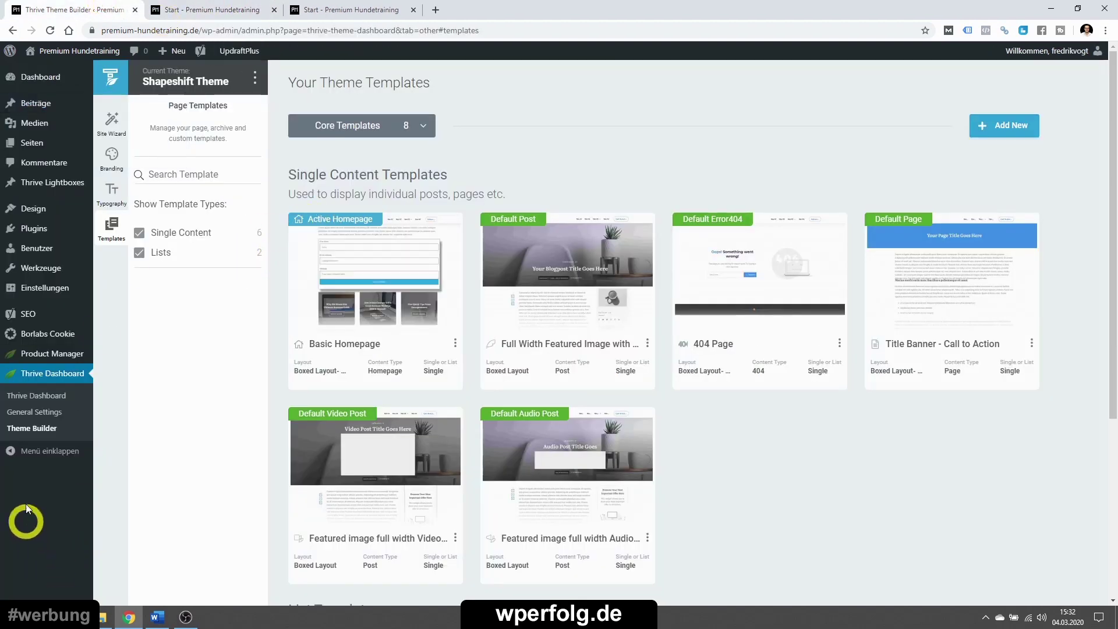
pyautogui.click(10, 449)
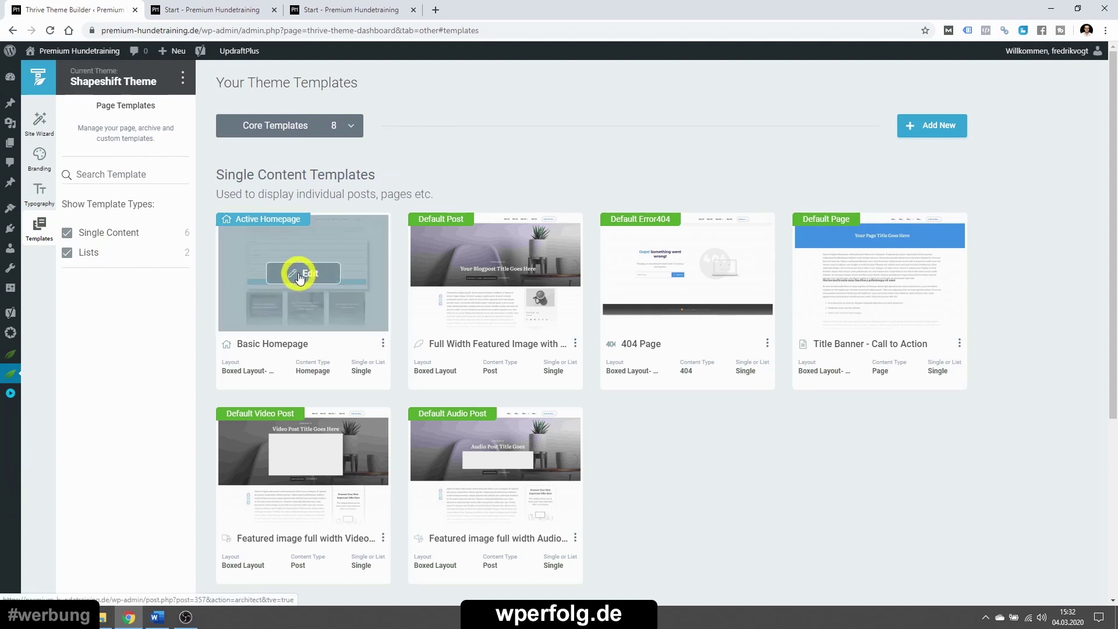
pyautogui.click(291, 274)
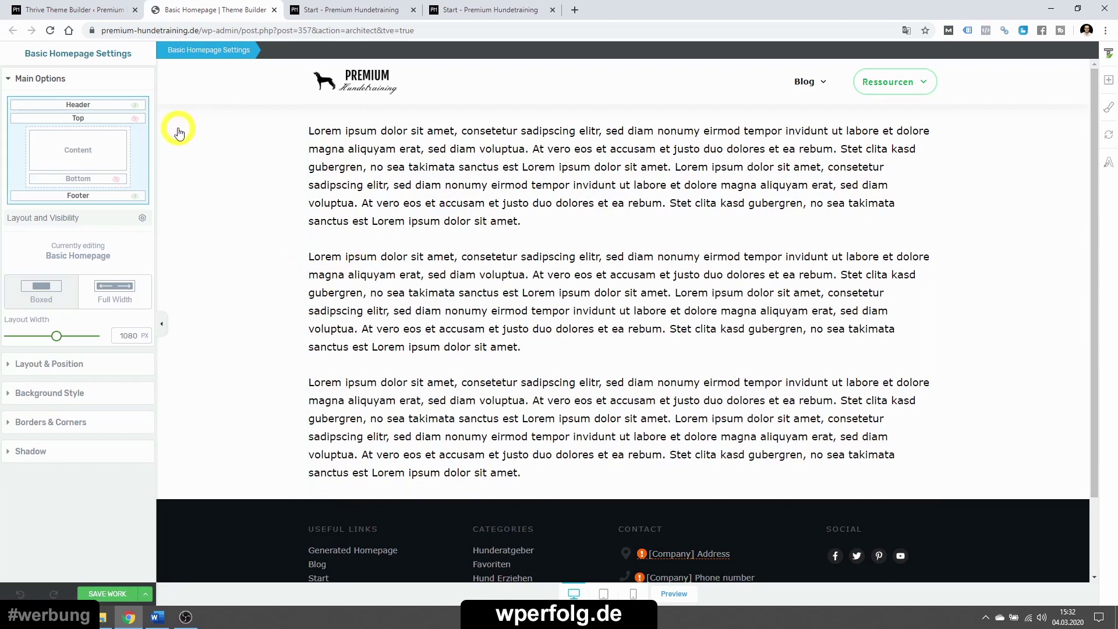
# - Try hiding the footer section of the Basic Homepage template, restoring its visibility each time
pyautogui.scroll(-3, 247, 204)
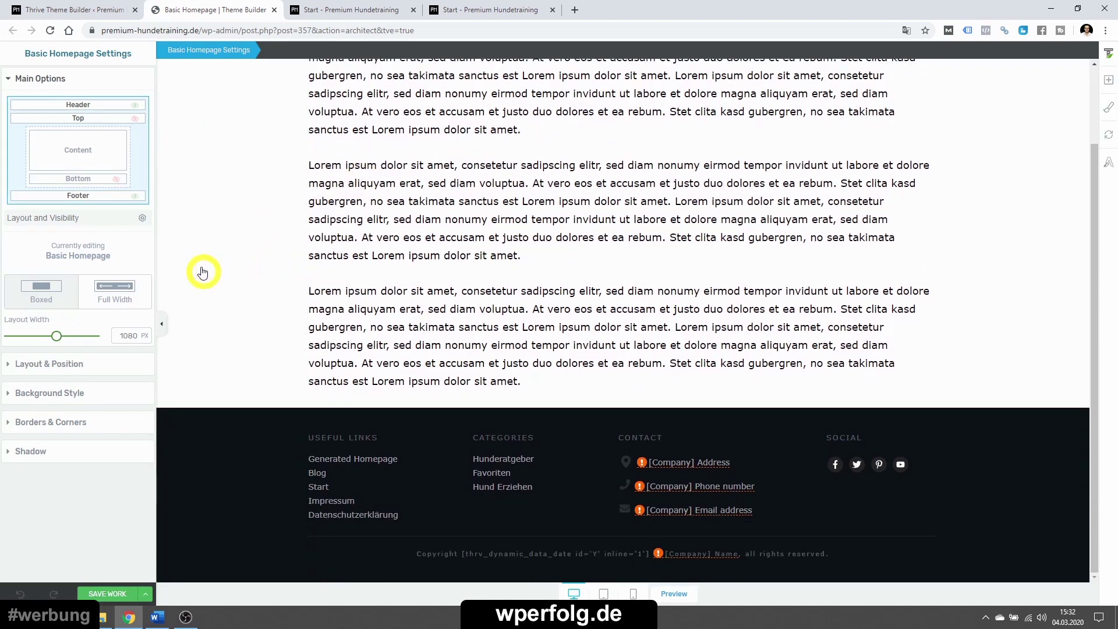
pyautogui.click(135, 196)
pyautogui.click(135, 196)
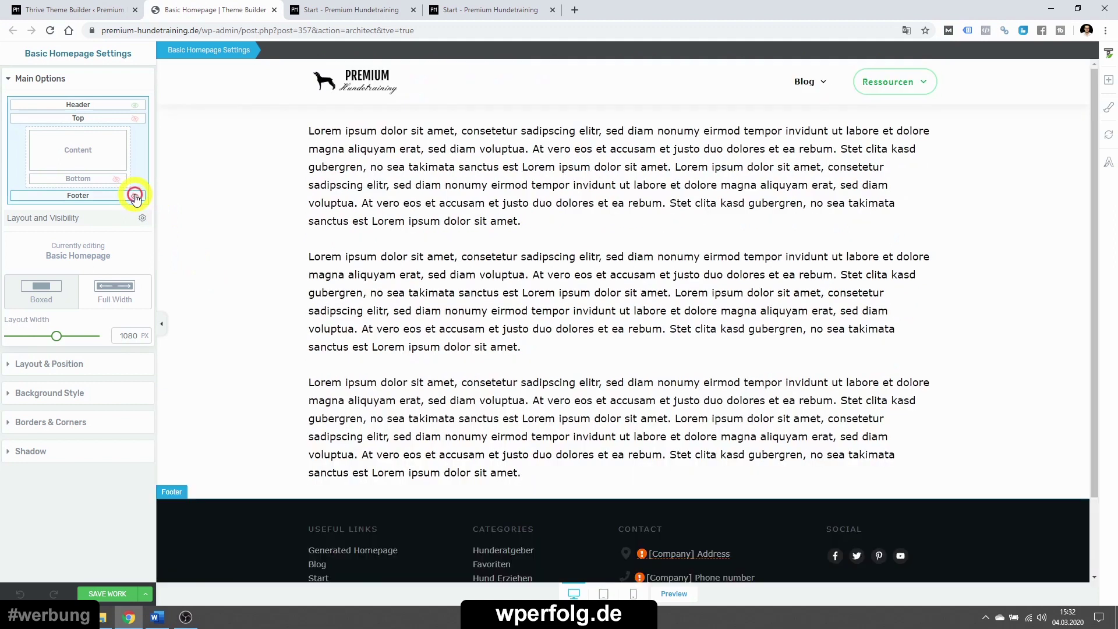
pyautogui.click(134, 197)
pyautogui.click(135, 197)
# - Show the Bottom section of the homepage template, review its author area and hide the section again
pyautogui.click(117, 179)
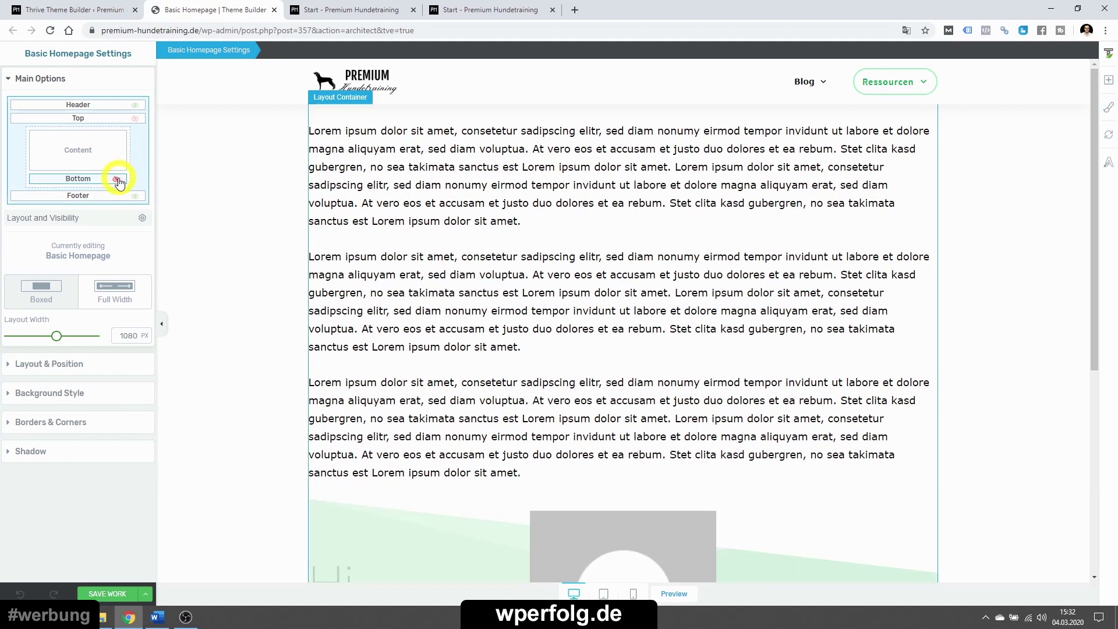
pyautogui.scroll(-4, 210, 262)
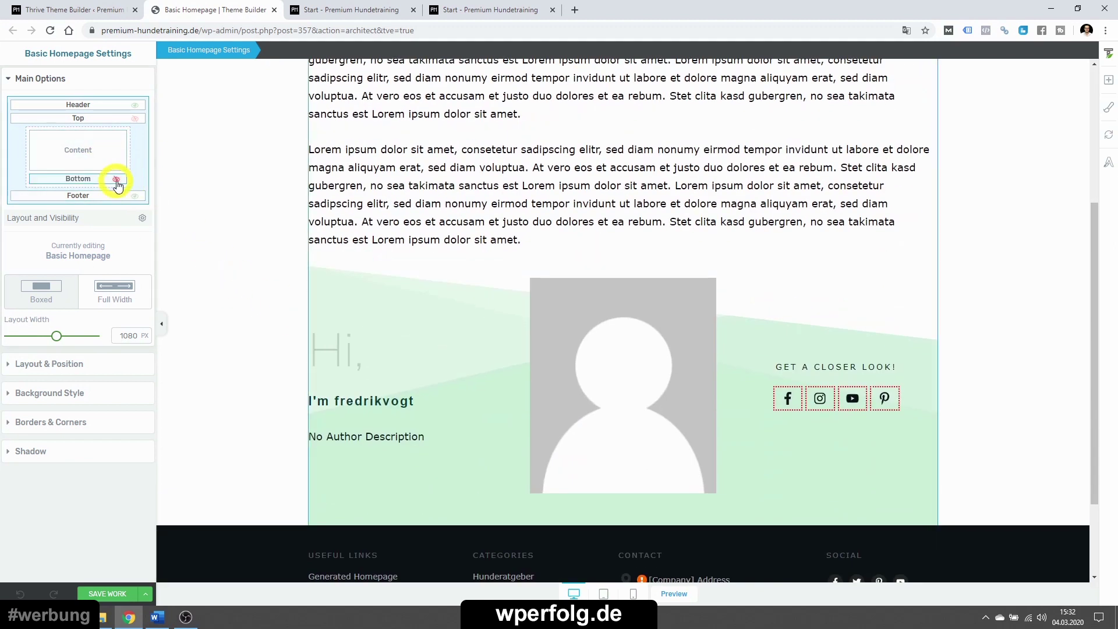
pyautogui.click(117, 180)
pyautogui.scroll(2, 349, 268)
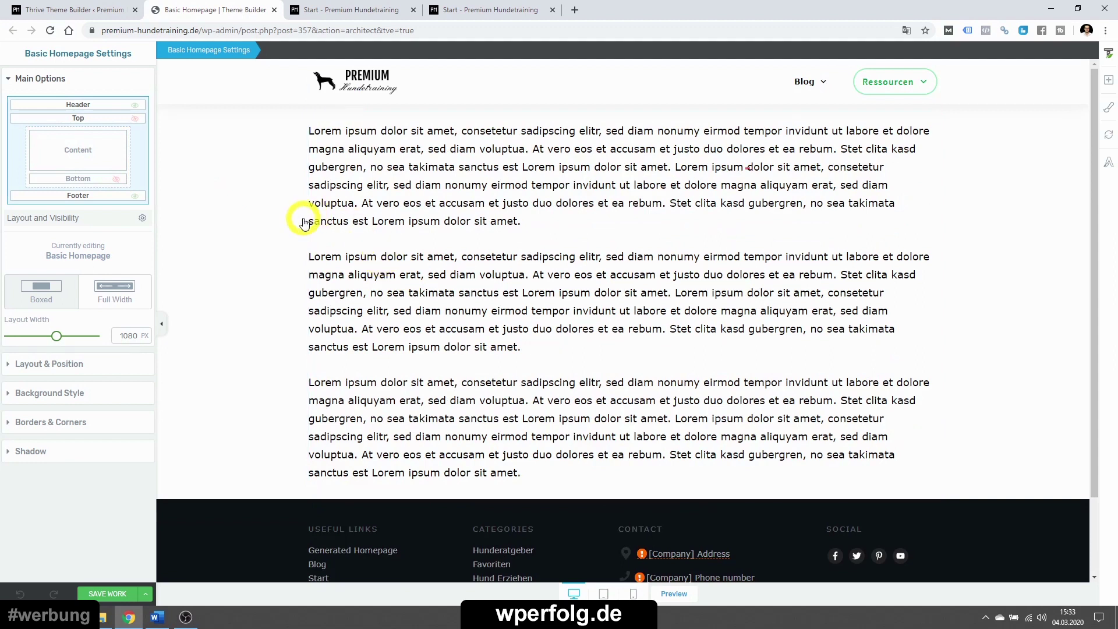
# - Make the Top section of the homepage template visible and review its headline, button and image
pyautogui.click(135, 120)
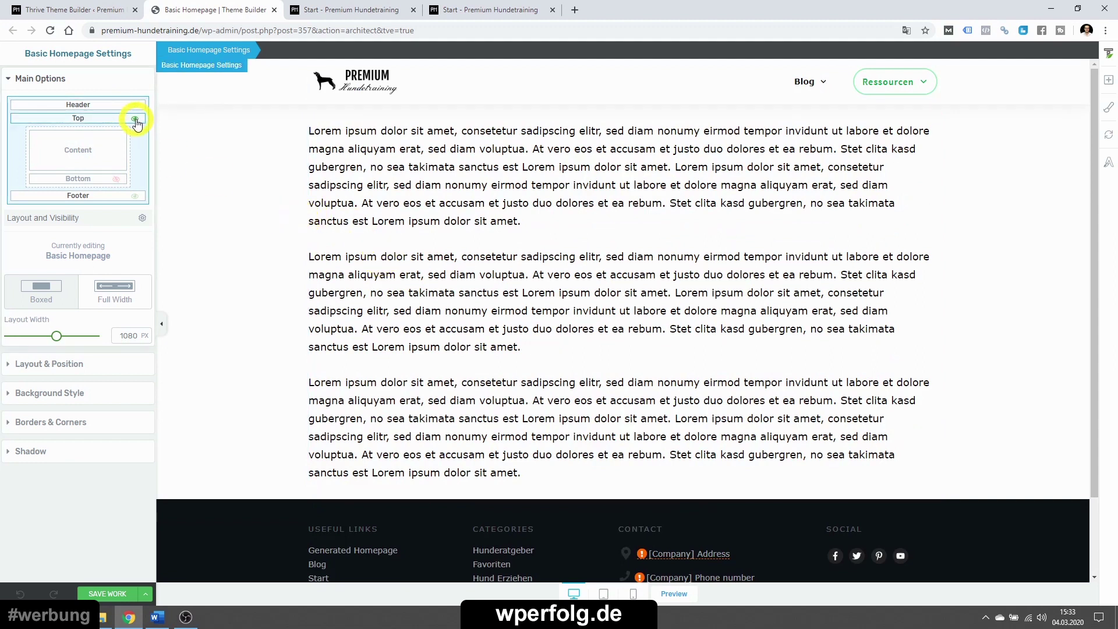
pyautogui.click(135, 119)
pyautogui.scroll(-8, 386, 268)
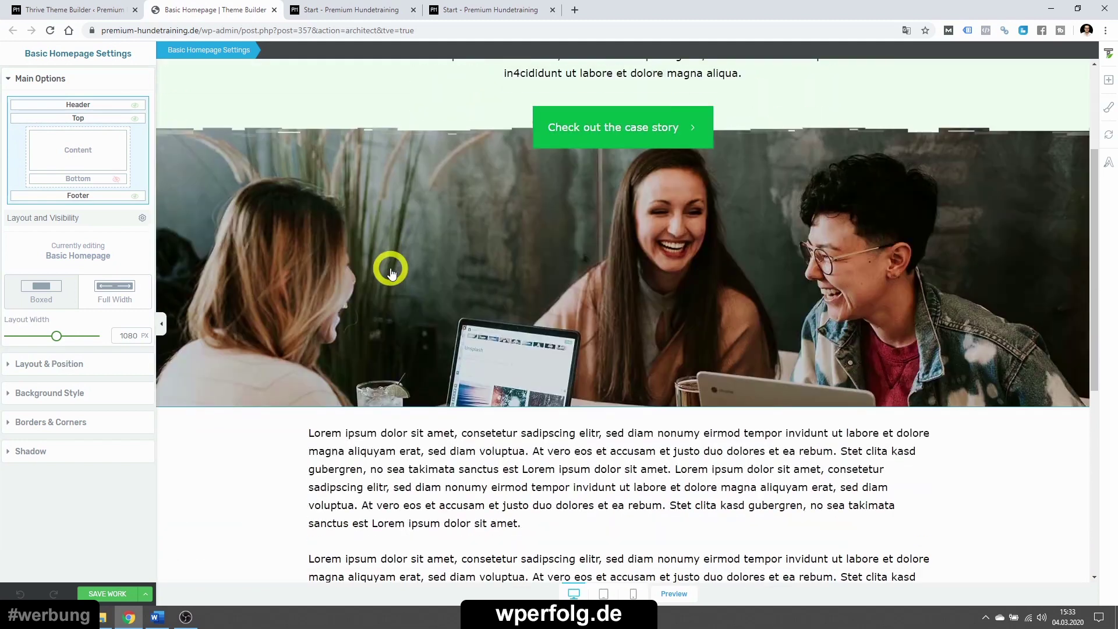
pyautogui.scroll(6, 388, 270)
pyautogui.scroll(2, 388, 270)
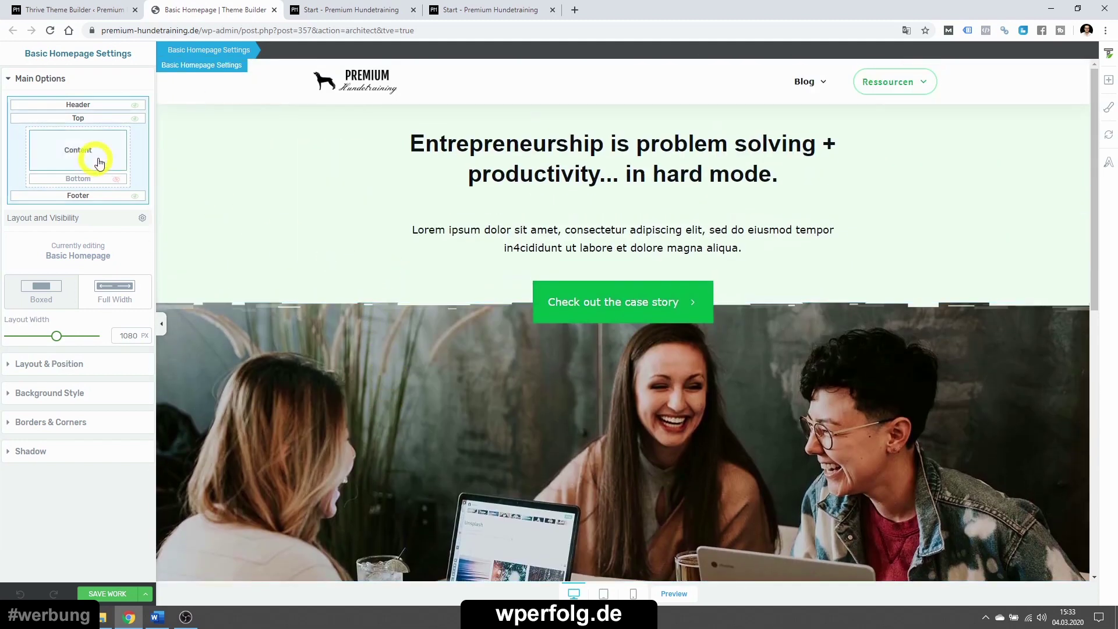
# - Hide the Top section of the homepage template, and switch the header's visibility off and back on
pyautogui.click(136, 118)
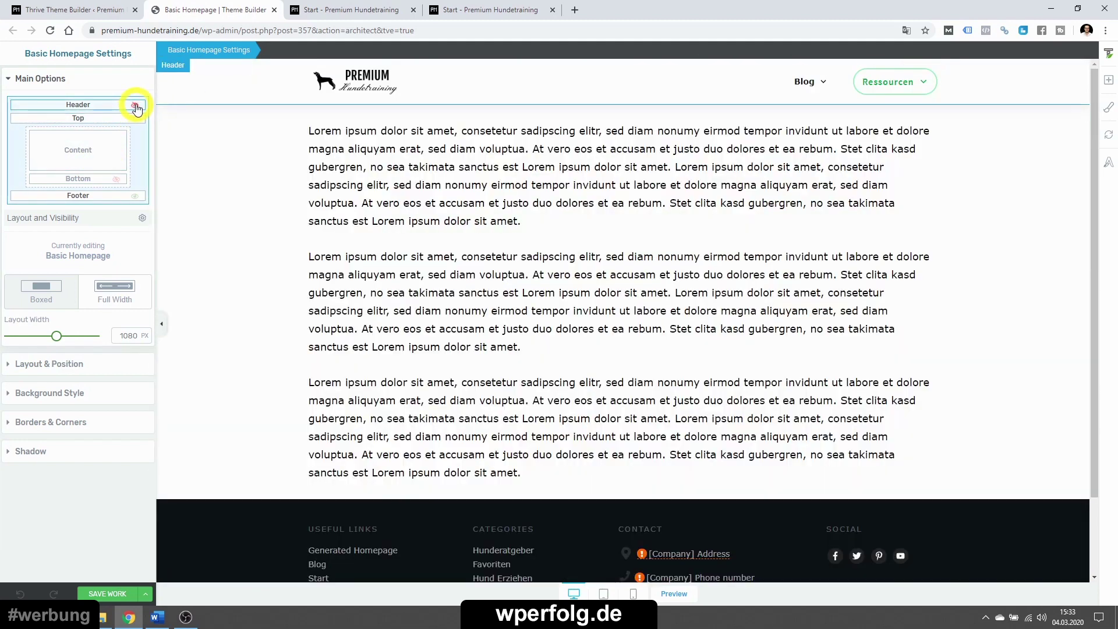
pyautogui.click(135, 106)
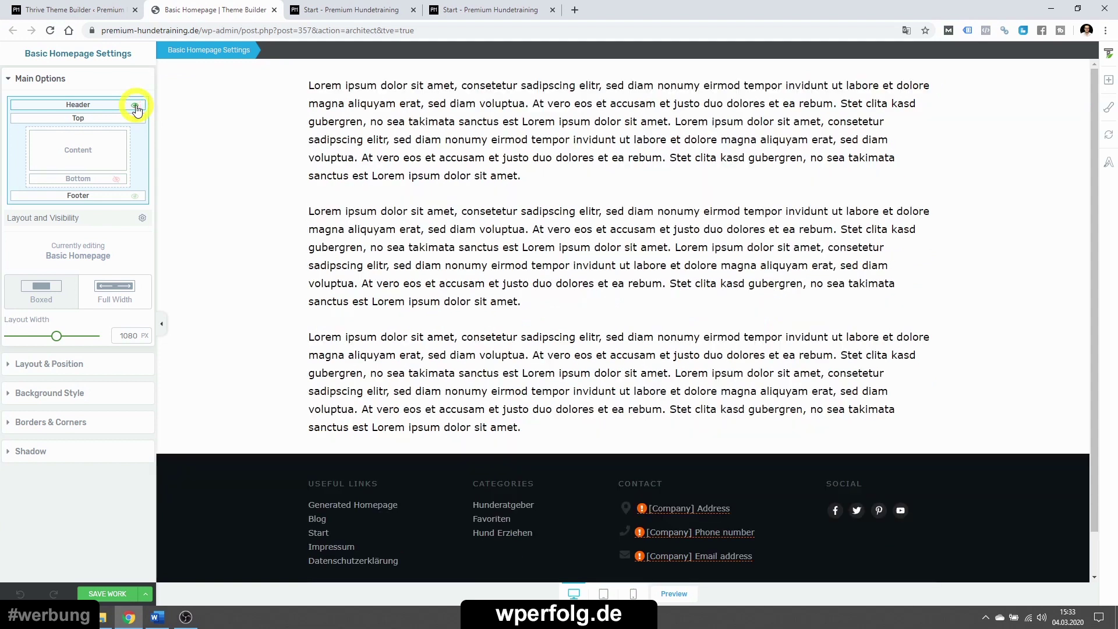
pyautogui.click(136, 105)
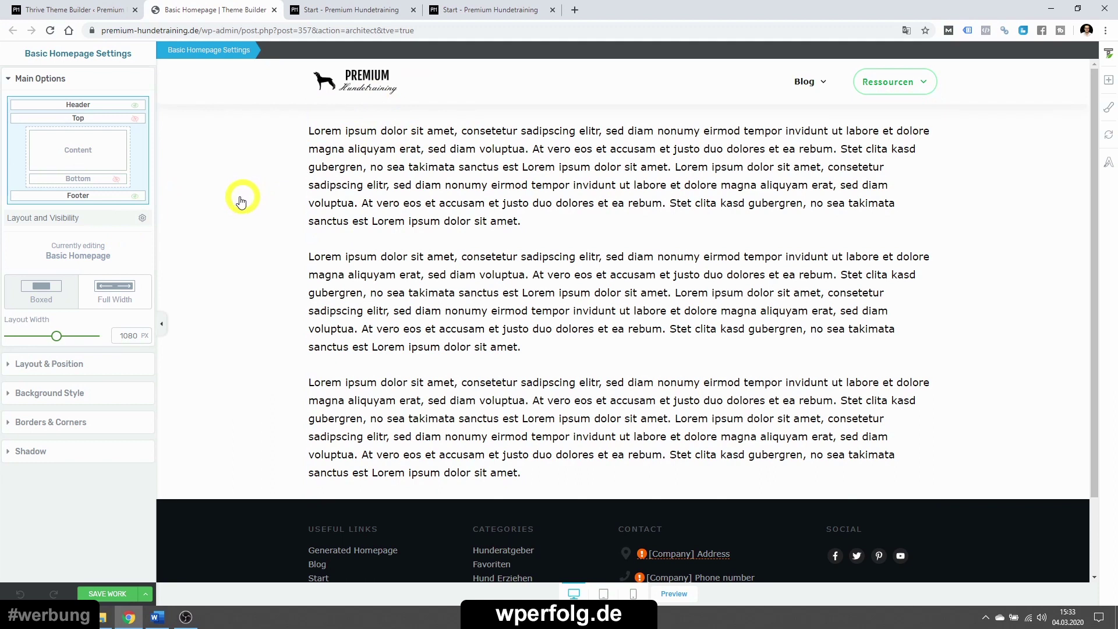
# - Show the sidebar through the homepage template's layout and visibility options, then hide it again
pyautogui.click(84, 221)
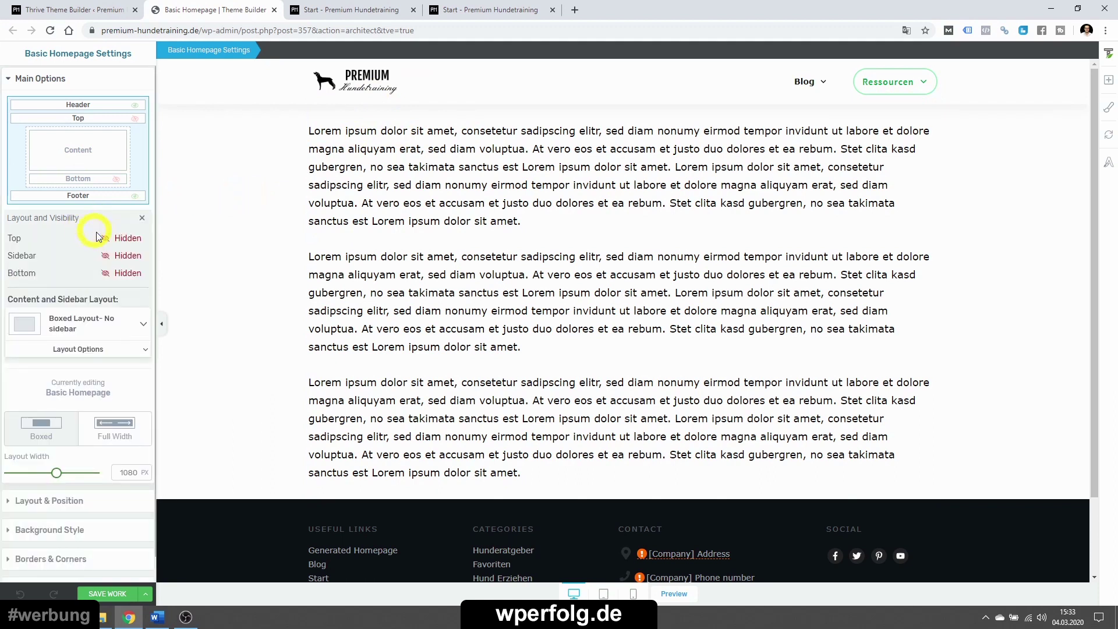
pyautogui.click(104, 257)
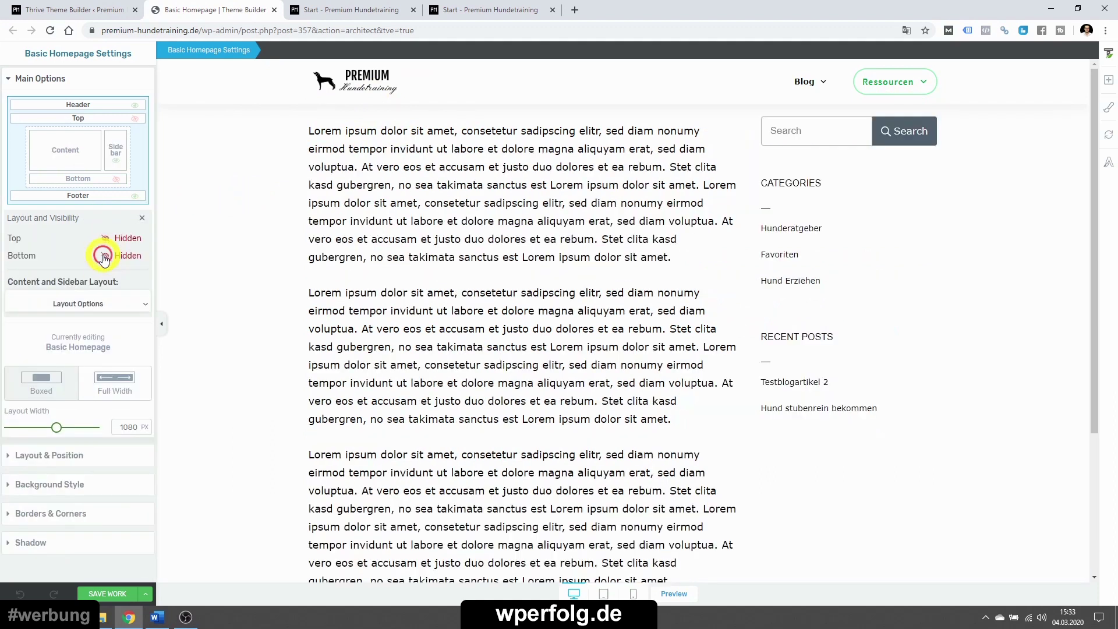
pyautogui.click(59, 222)
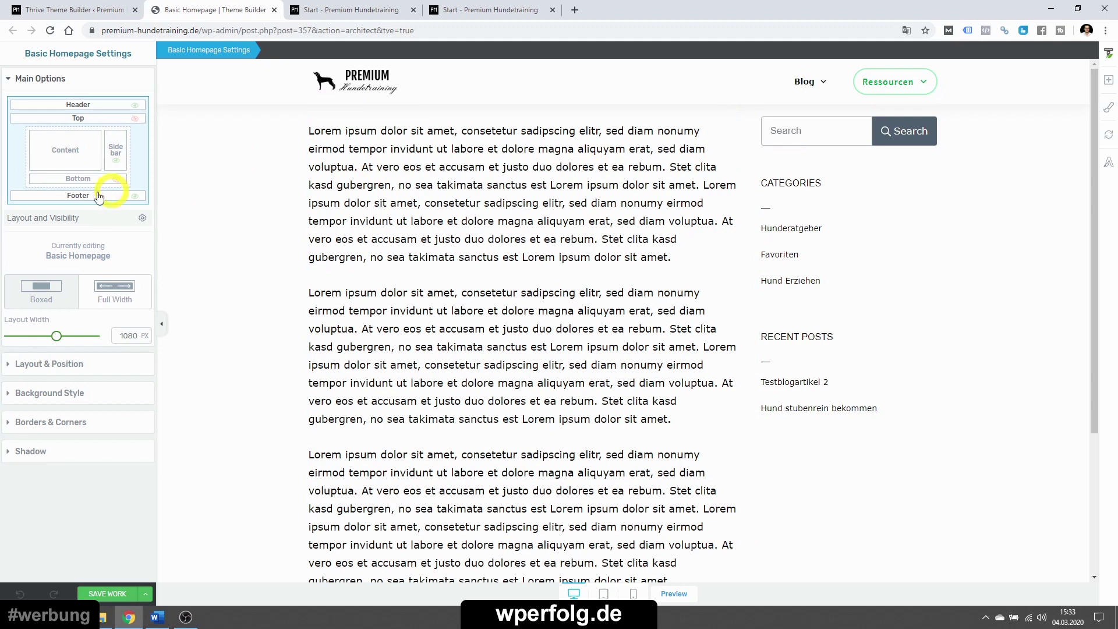
pyautogui.click(116, 165)
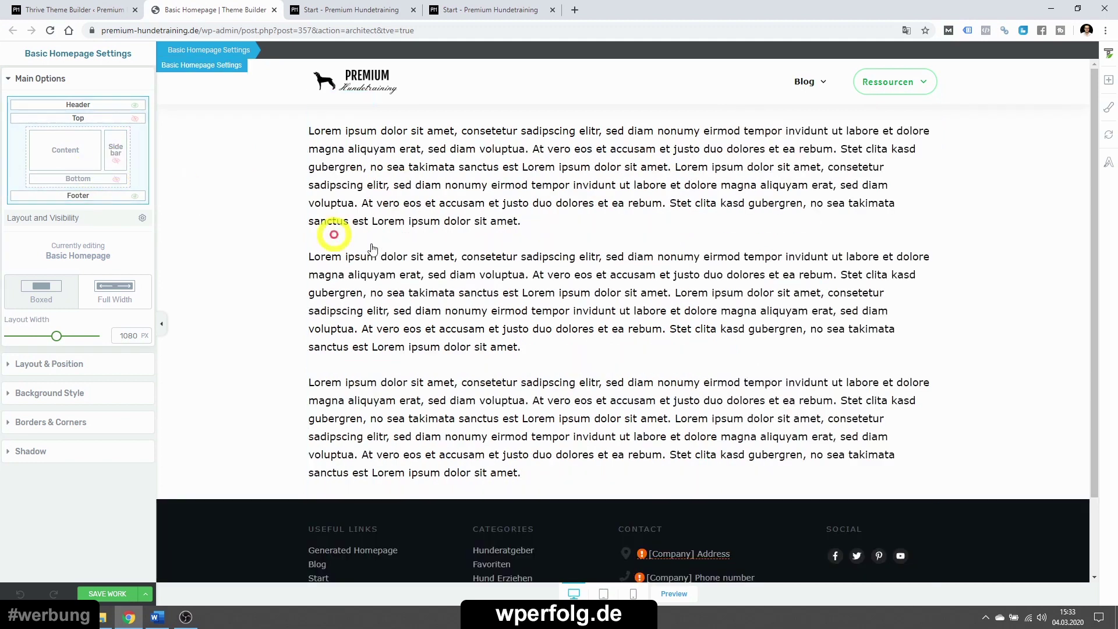
# - Set the top and bottom margins of the Post Content element to 60 px
pyautogui.click(443, 301)
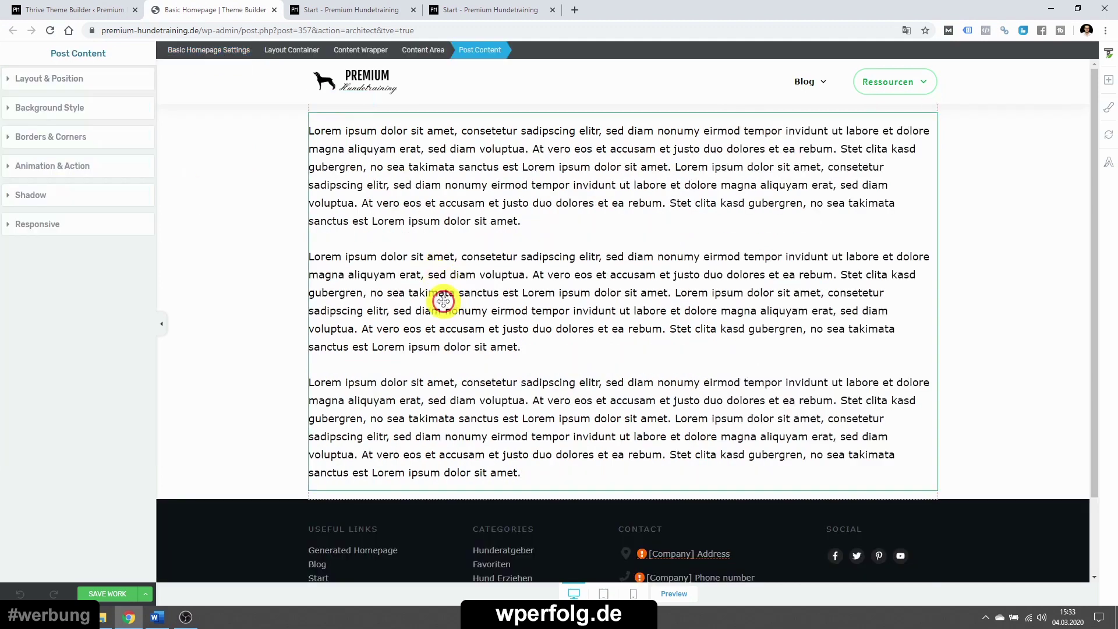
pyautogui.click(40, 81)
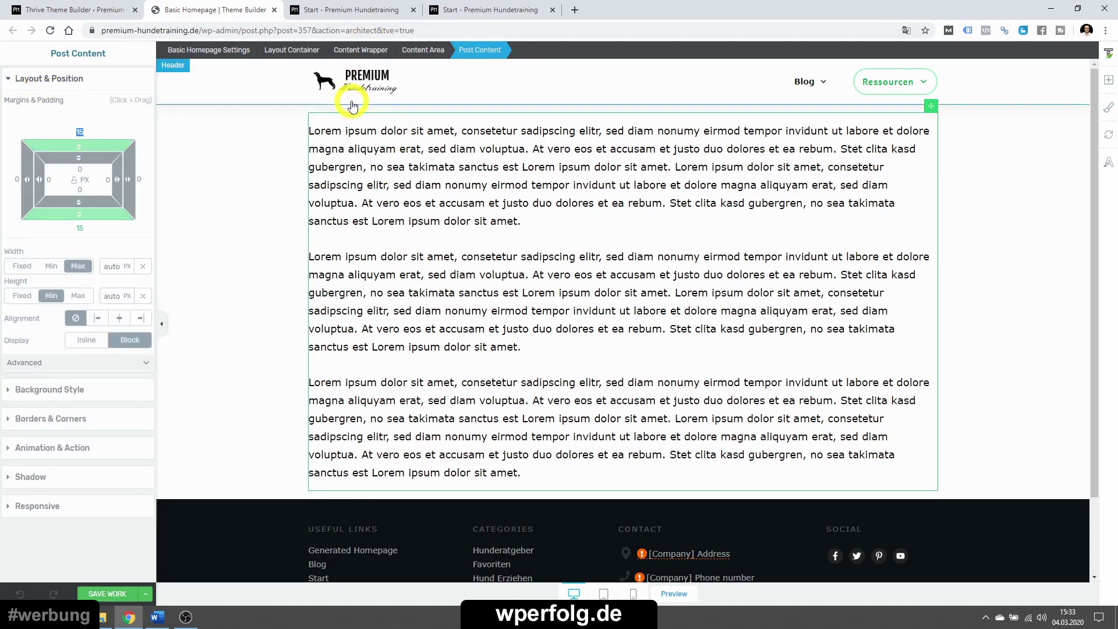
pyautogui.write('60')
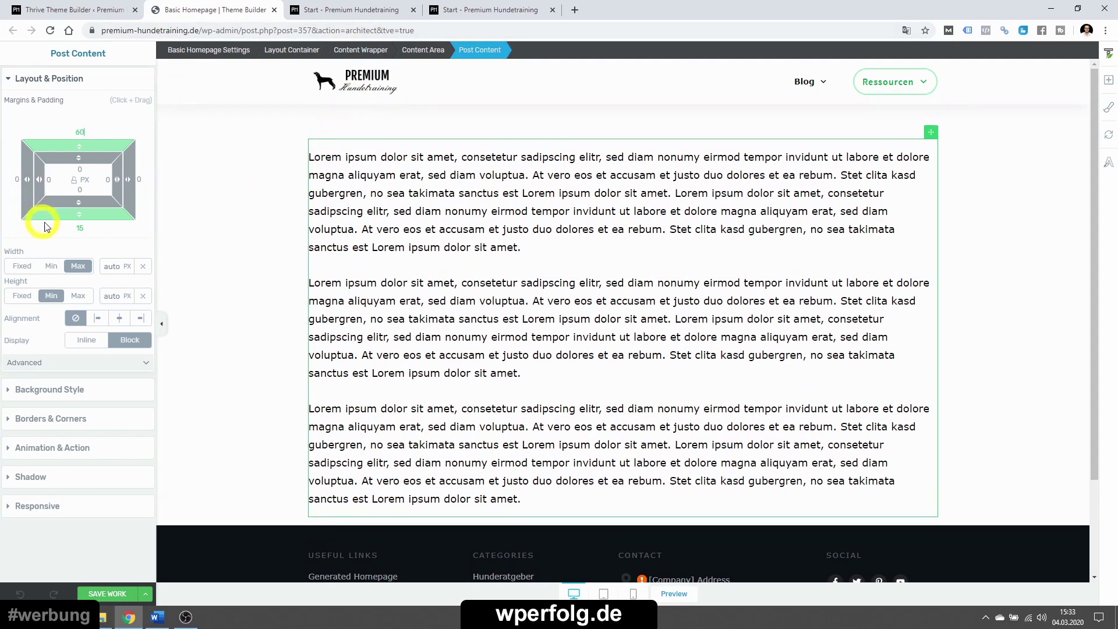
pyautogui.click(66, 228)
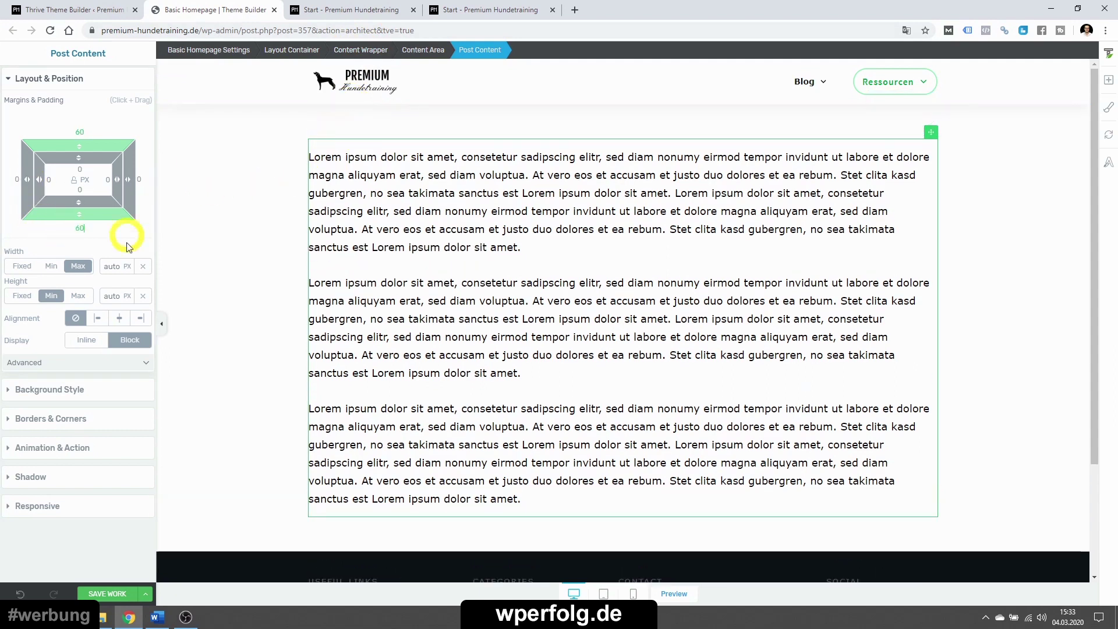
# - Keep the Basic Homepage template in the boxed layout and set its layout width to 1200 px
pyautogui.click(258, 303)
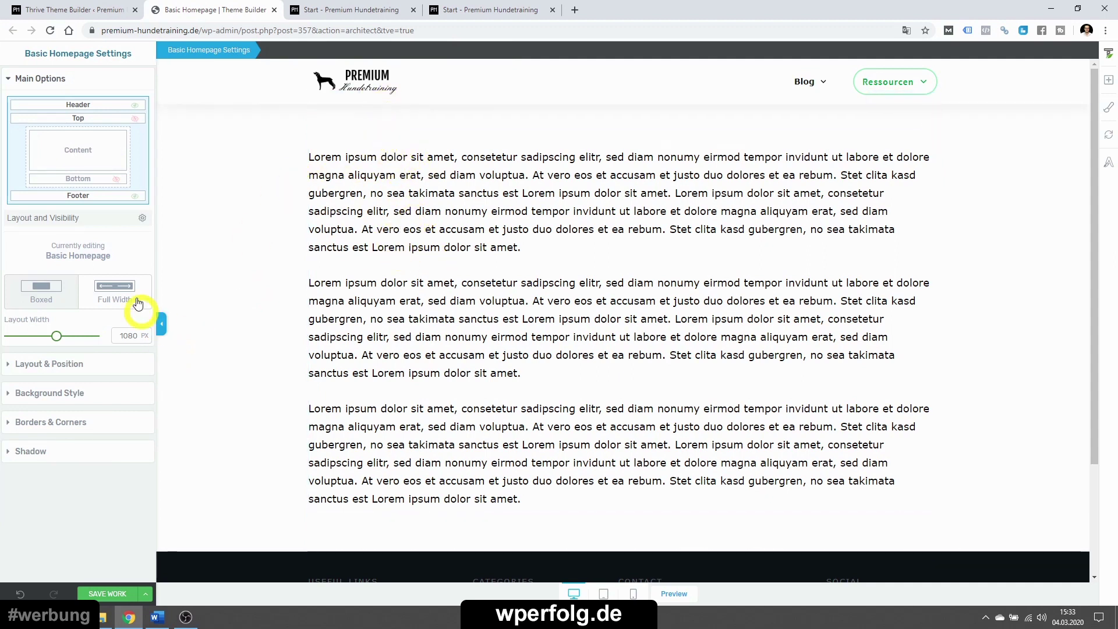
pyautogui.click(115, 291)
pyautogui.click(62, 292)
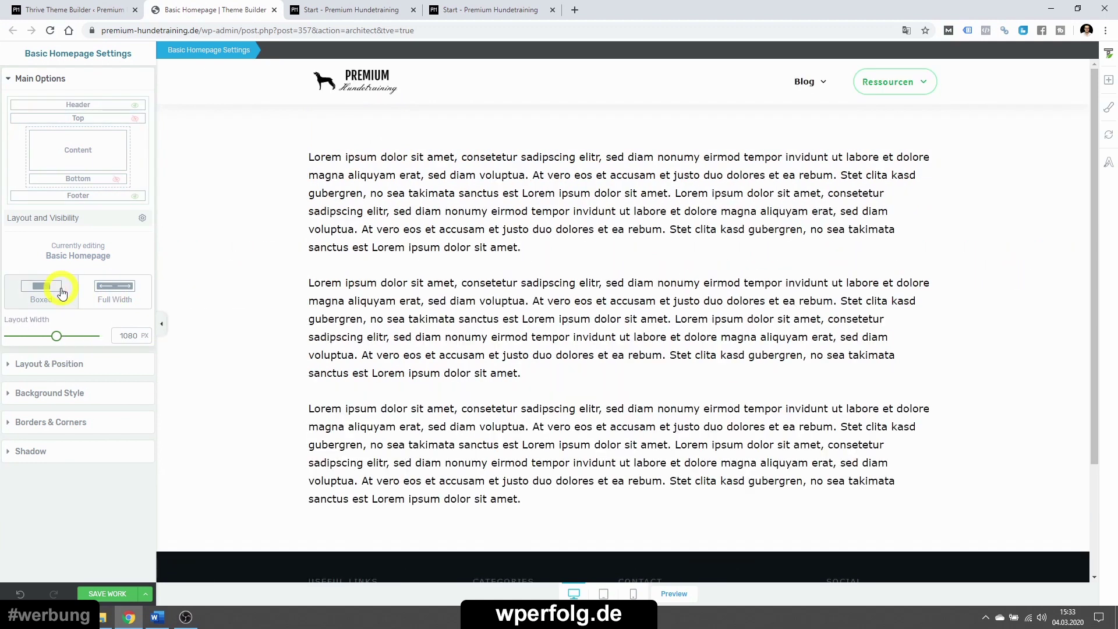
pyautogui.write('1200')
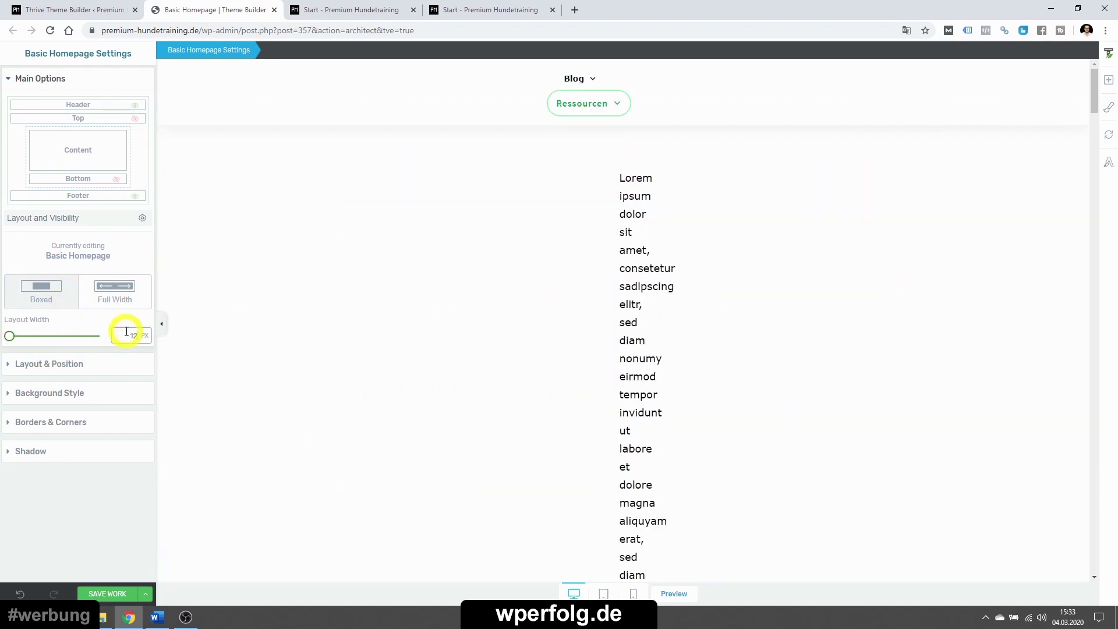
# - Set the background colour of the whole homepage template to black (#000000)
pyautogui.click(80, 367)
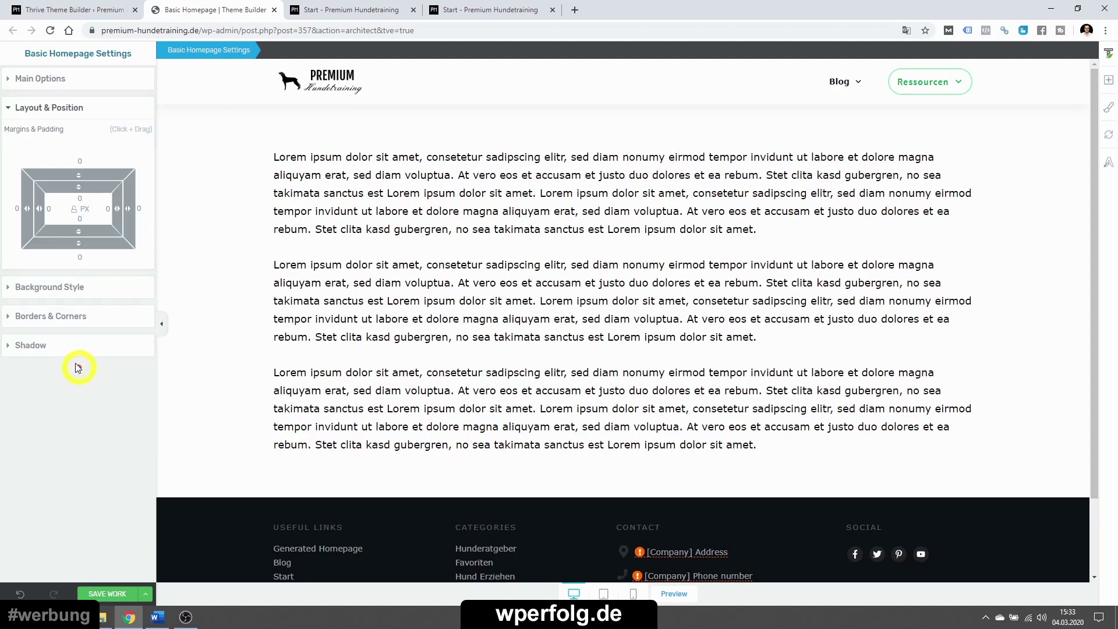
pyautogui.click(53, 111)
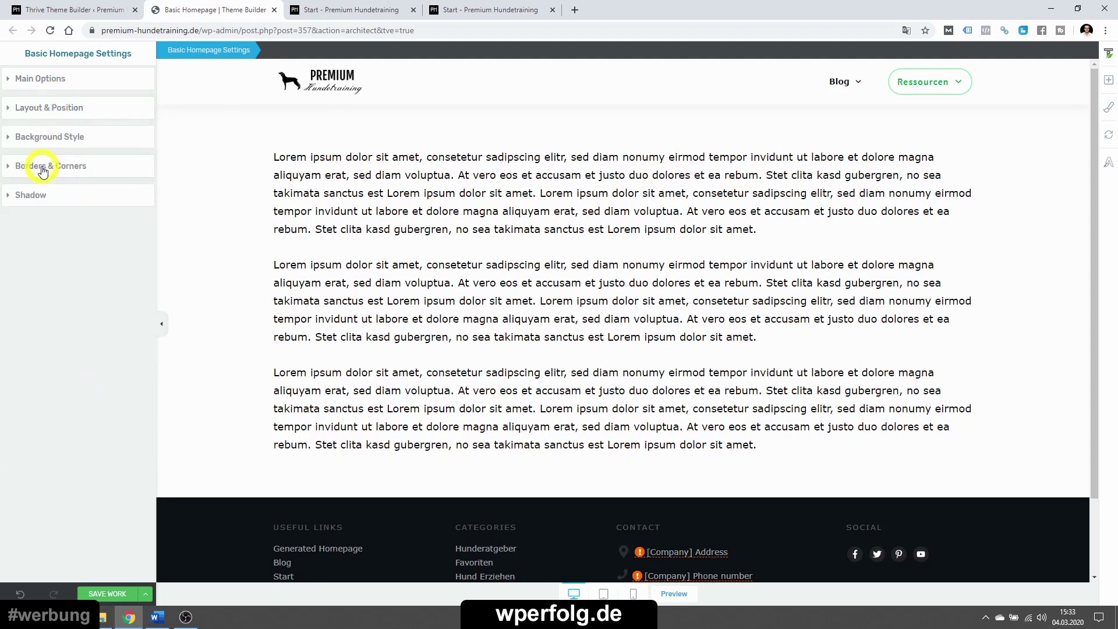
pyautogui.click(42, 138)
pyautogui.click(12, 208)
pyautogui.moveTo(35, 266); pyautogui.dragTo(12, 333)
pyautogui.click(109, 460)
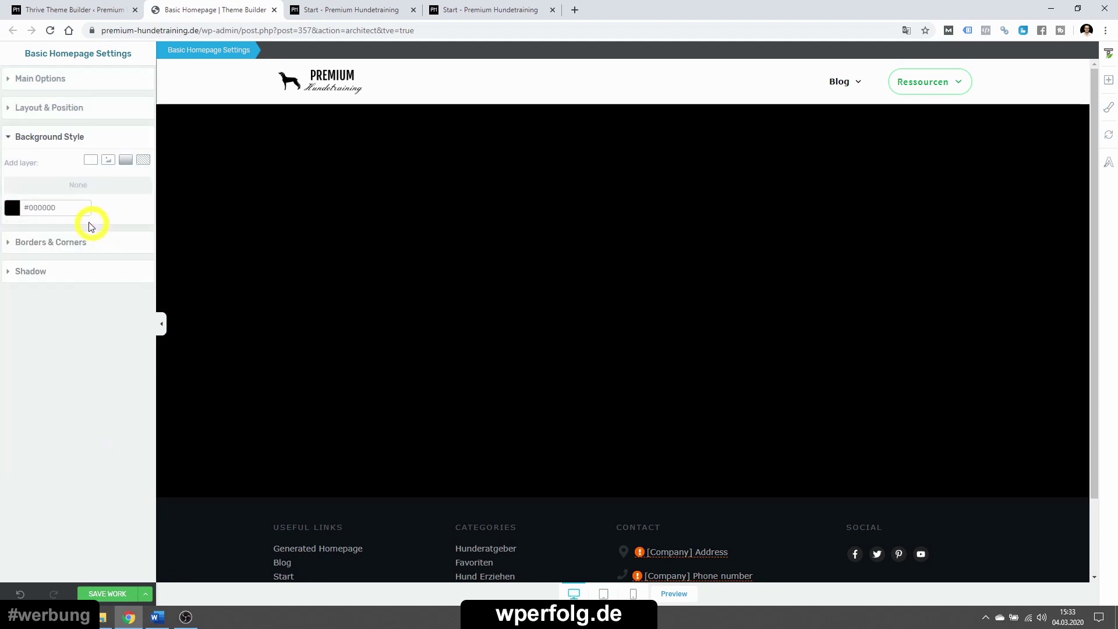
# - Check the background settings of the Post Content, Content Area and Content Wrapper levels
pyautogui.click(423, 237)
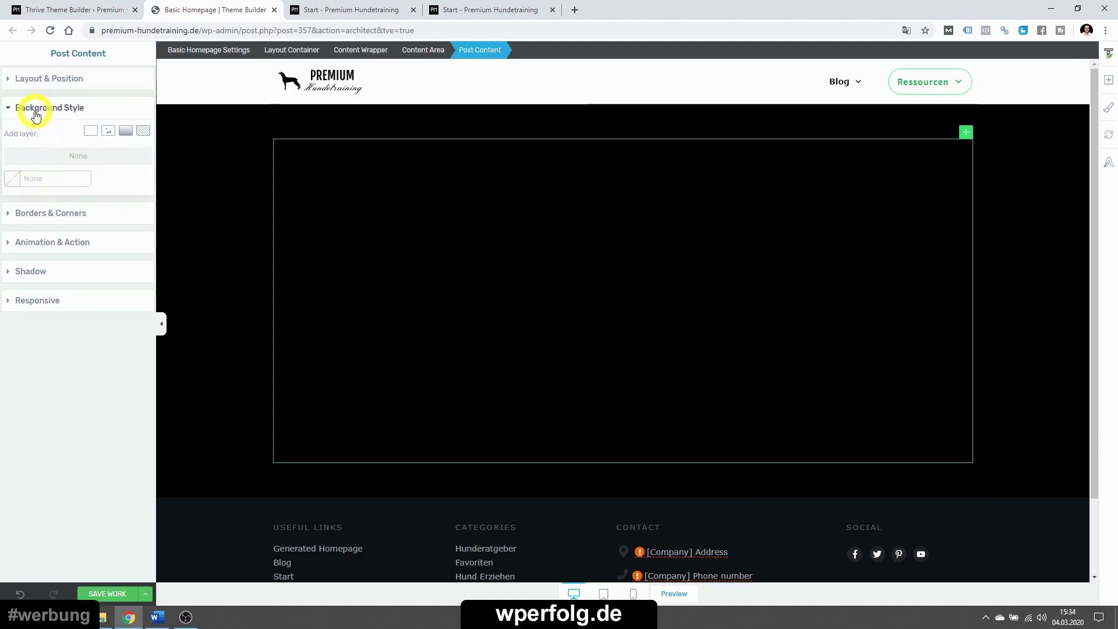
pyautogui.click(415, 51)
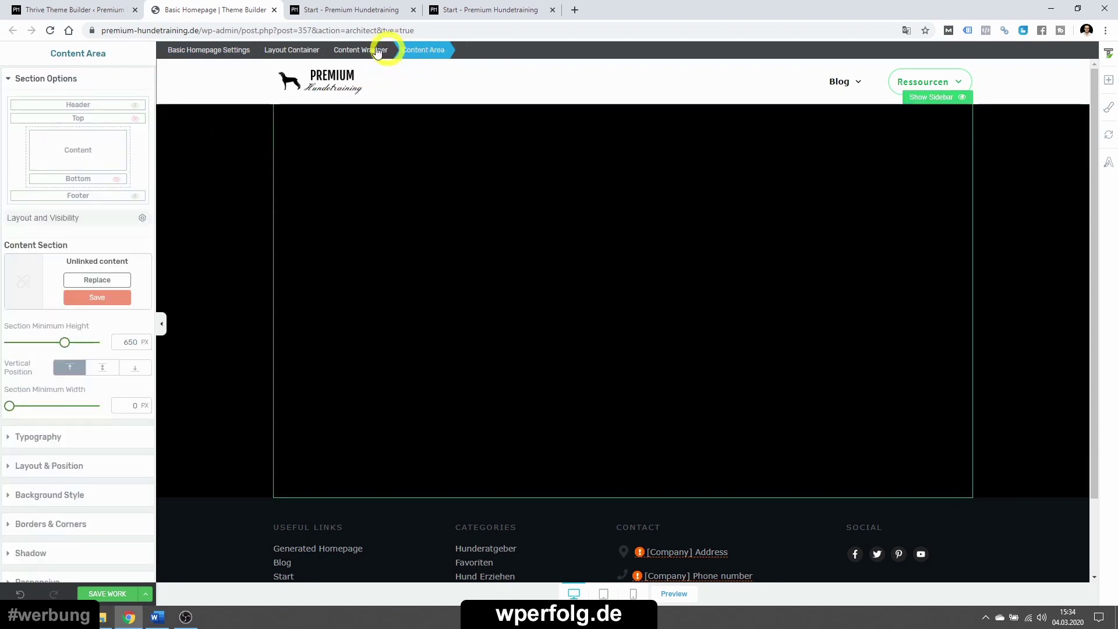
pyautogui.click(358, 51)
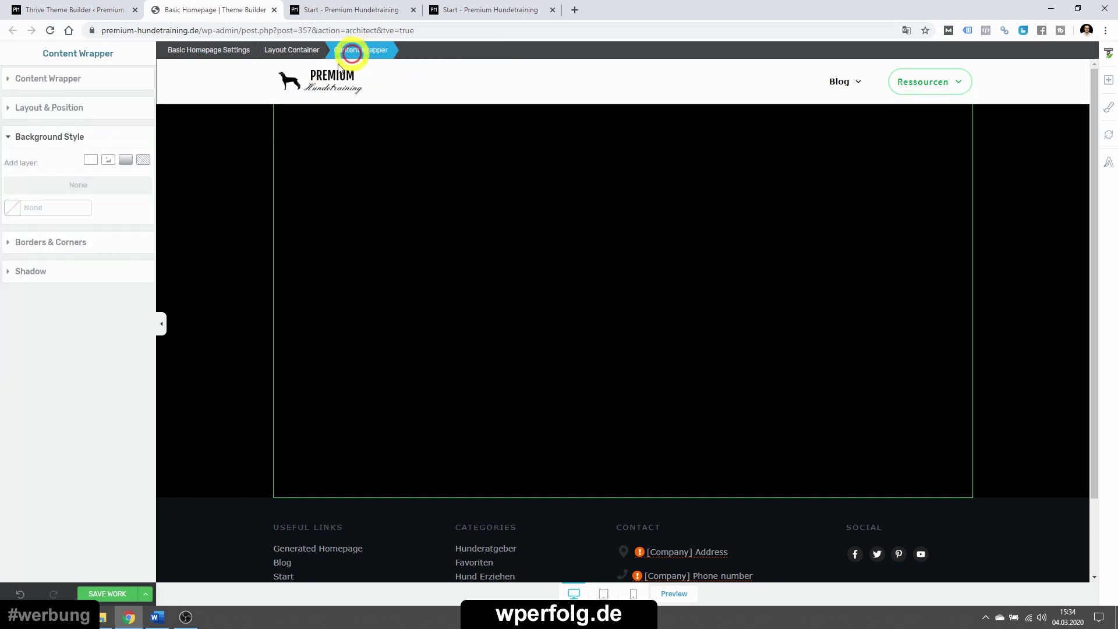
# - Clear the black background of the homepage template by making its colour fully transparent
pyautogui.click(225, 176)
pyautogui.click(42, 361)
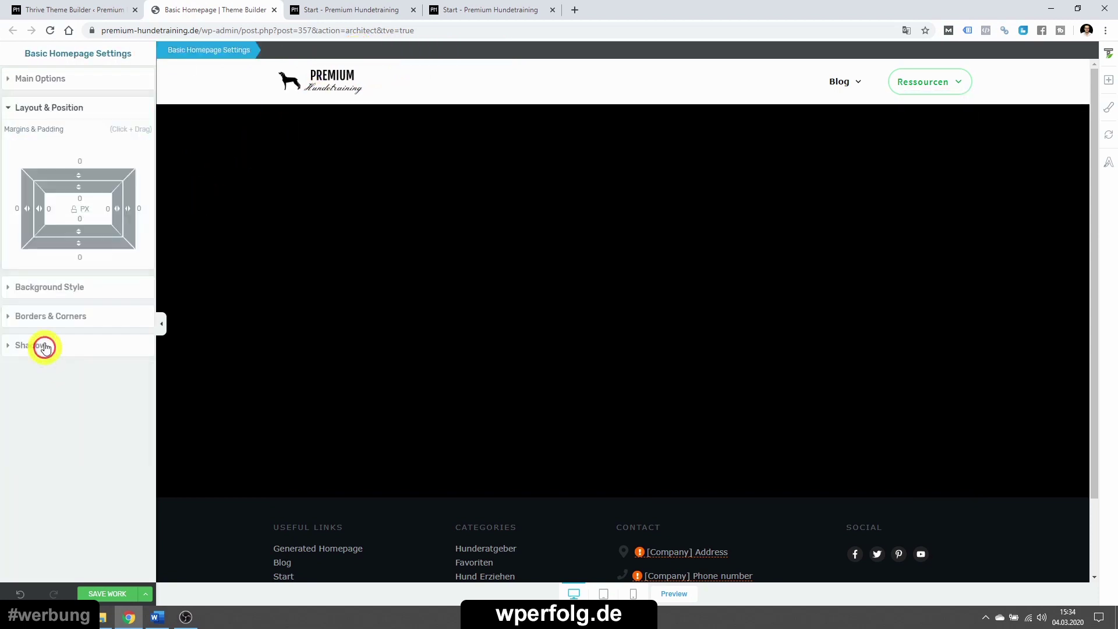
pyautogui.click(32, 292)
pyautogui.click(13, 208)
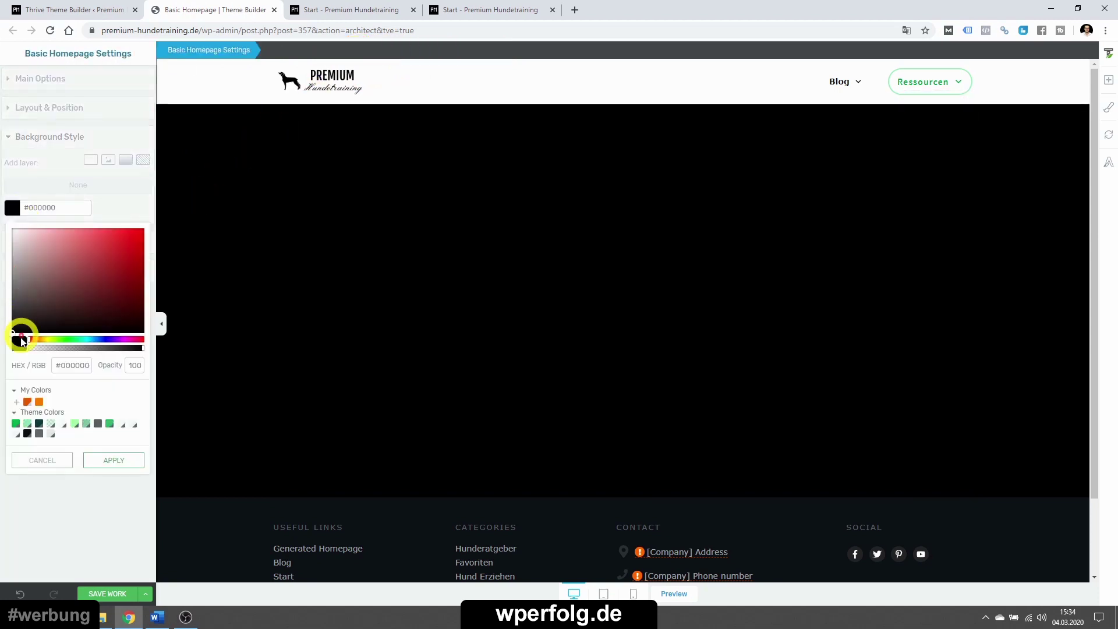
pyautogui.click(19, 347)
pyautogui.click(112, 460)
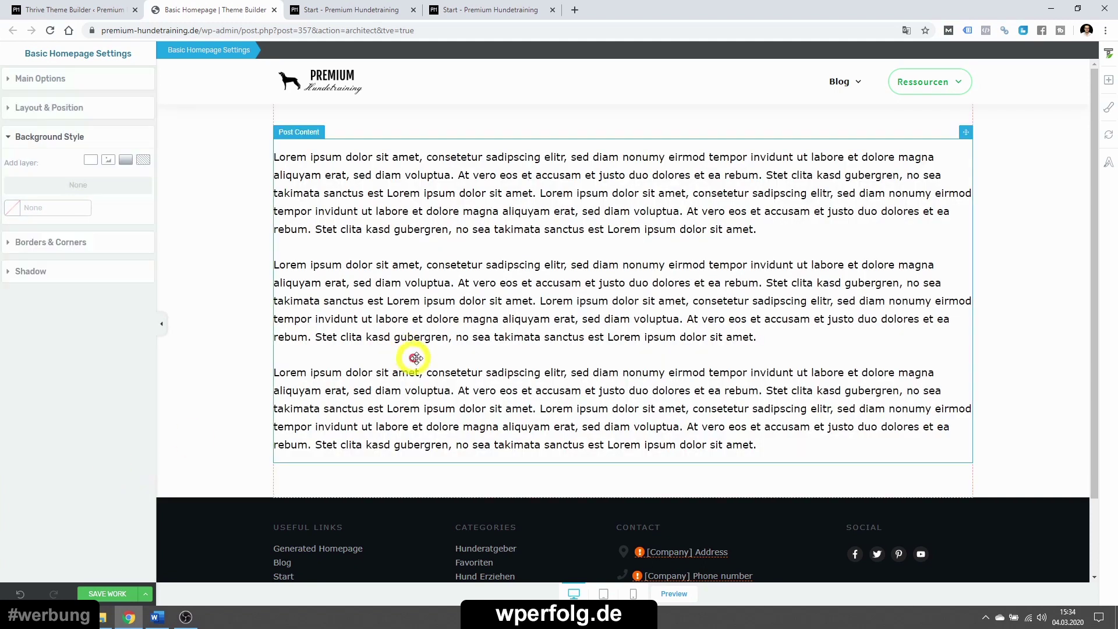
# - Insert a Breadcrumbs element above the post content of the homepage template and delete it again
pyautogui.click(1110, 81)
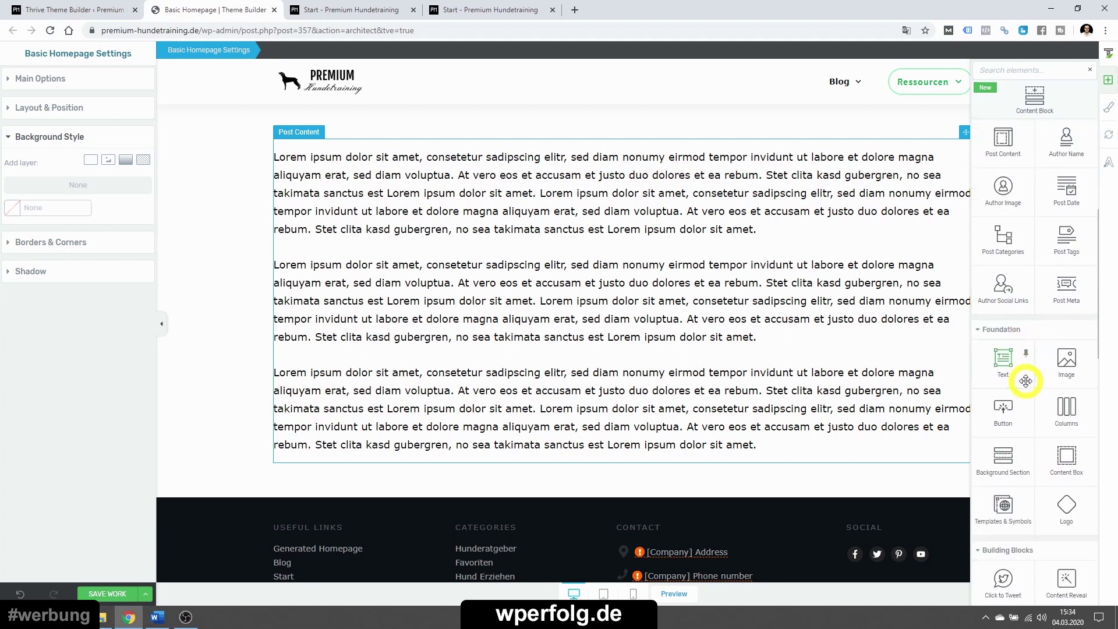
pyautogui.scroll(5, 1026, 385)
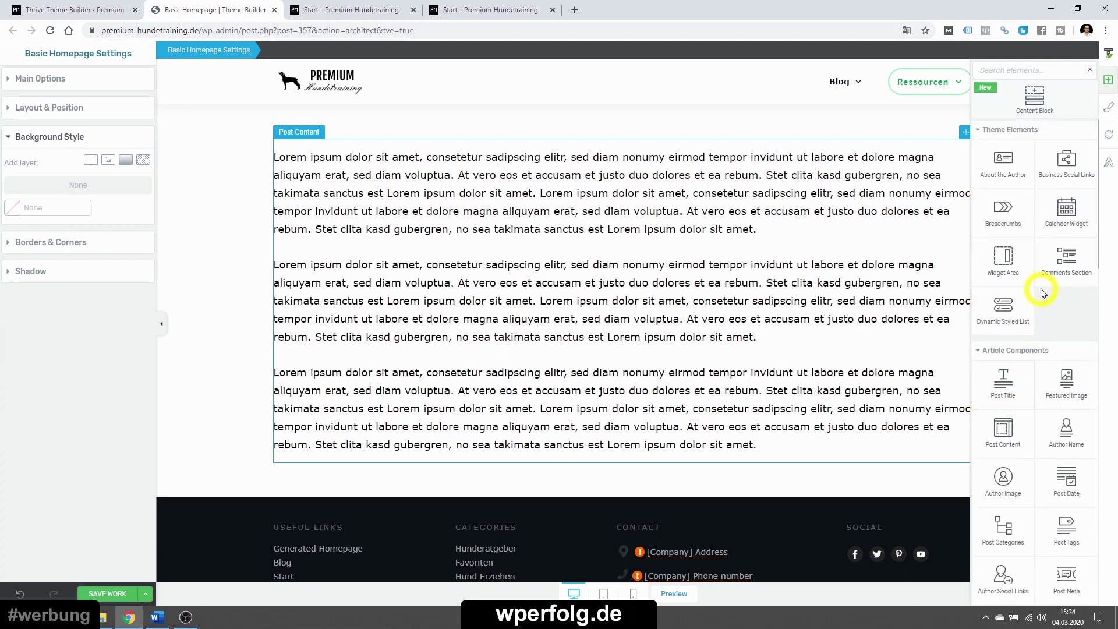
pyautogui.moveTo(996, 210); pyautogui.dragTo(444, 141)
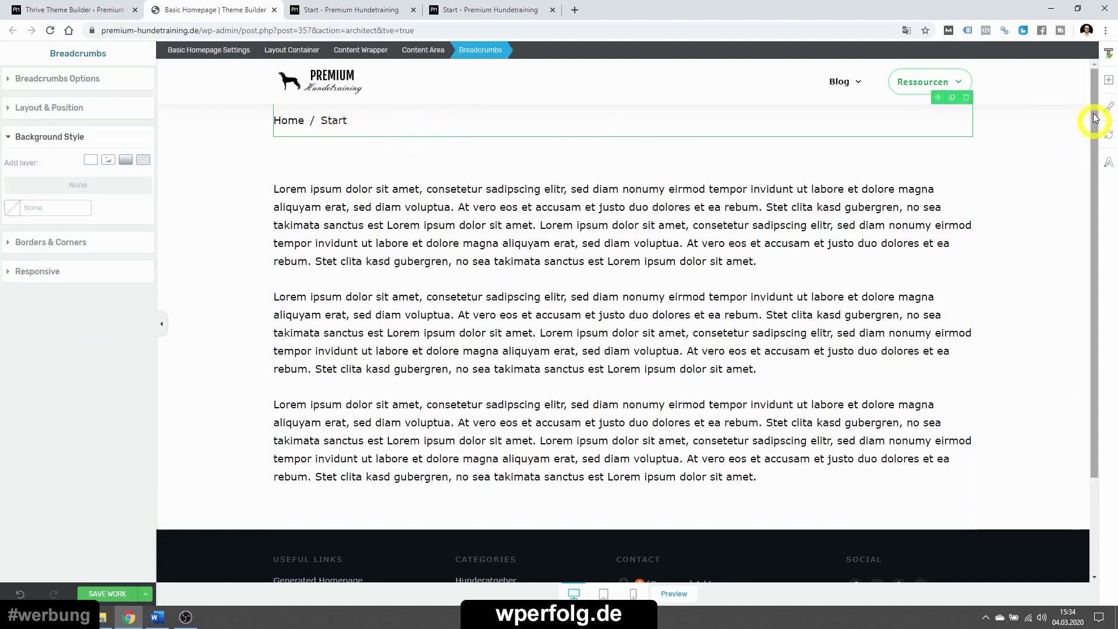
pyautogui.click(984, 100)
# - Insert a Widget Area element below the post content, assign the Default Widget Area and review its widgets
pyautogui.click(1108, 82)
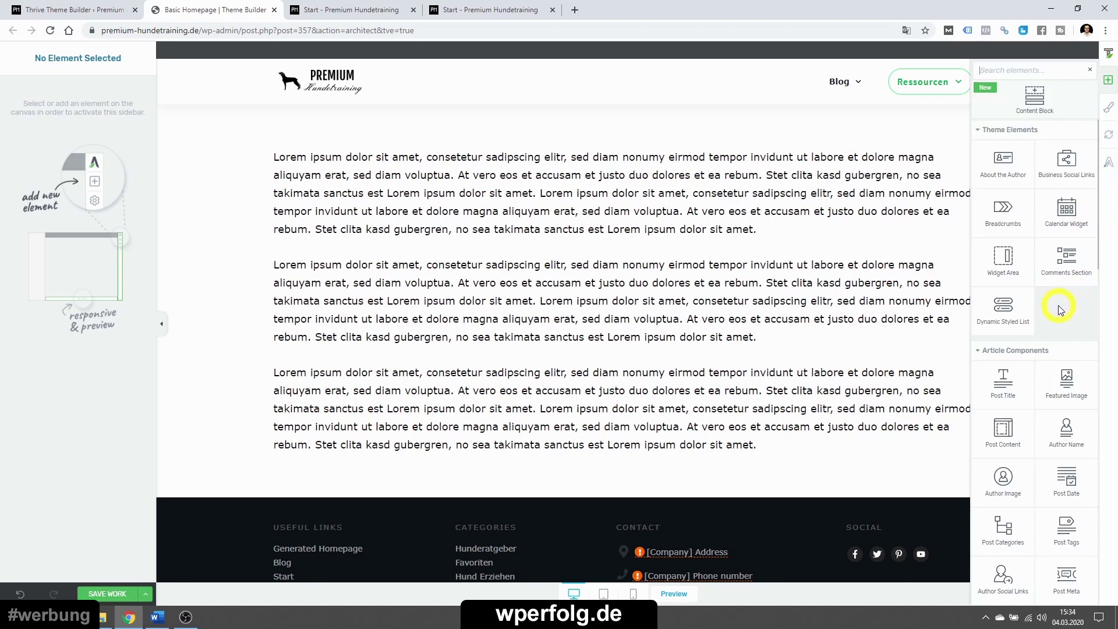
pyautogui.moveTo(996, 261); pyautogui.dragTo(540, 459)
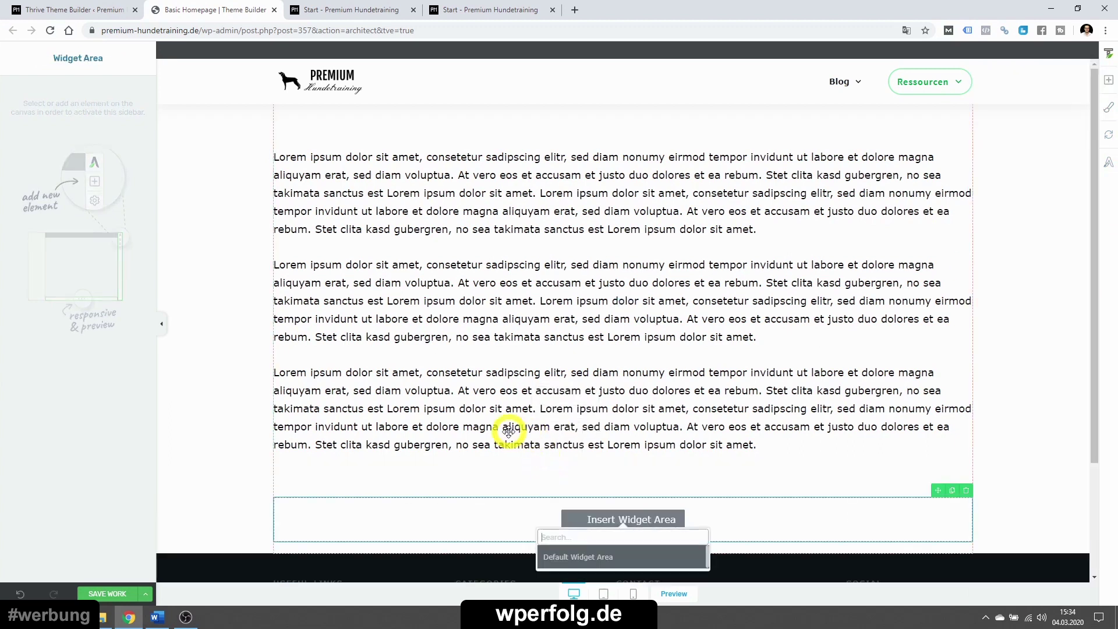
pyautogui.click(551, 554)
pyautogui.scroll(-4, 480, 525)
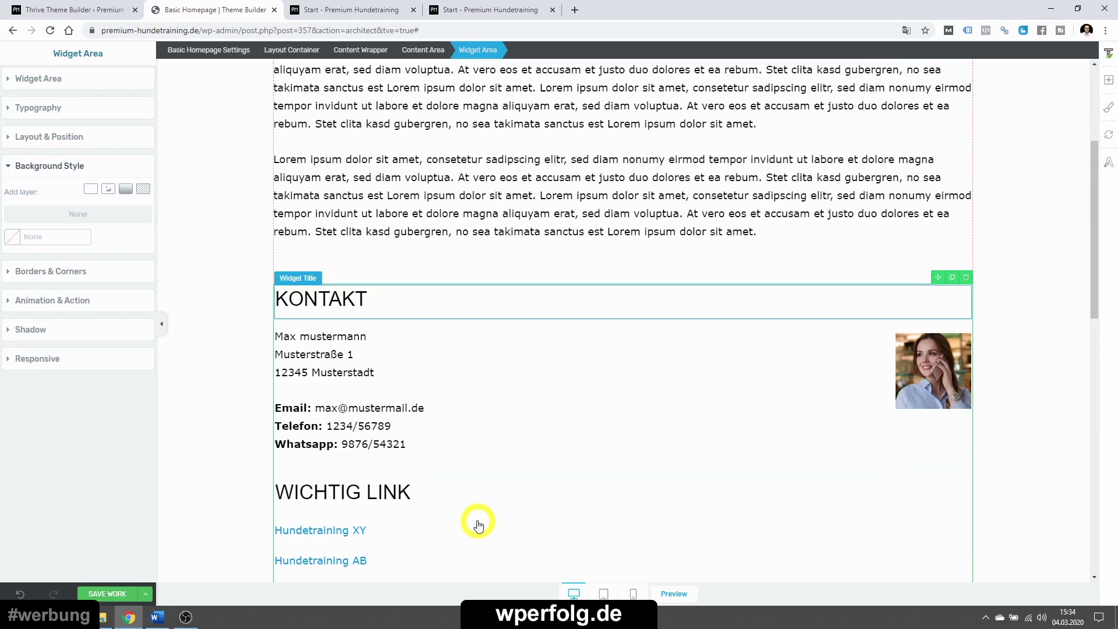
pyautogui.scroll(-12, 479, 525)
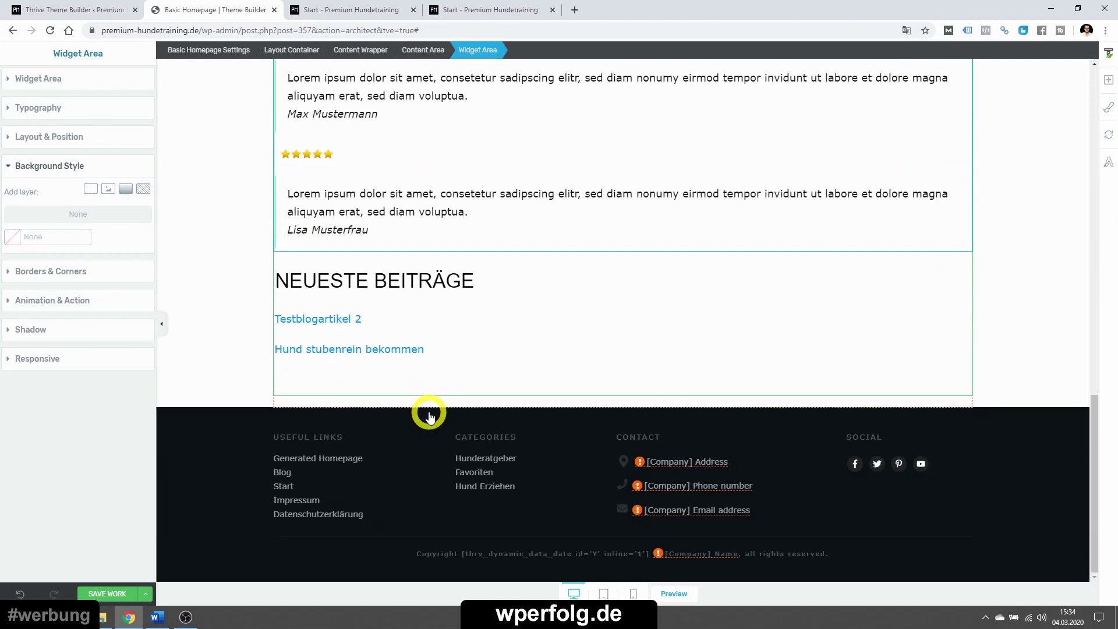
pyautogui.scroll(12, 430, 416)
# - Open the WordPress Widgets page in a new tab and look over the widgets in the Default Widget Area
pyautogui.click(84, 7)
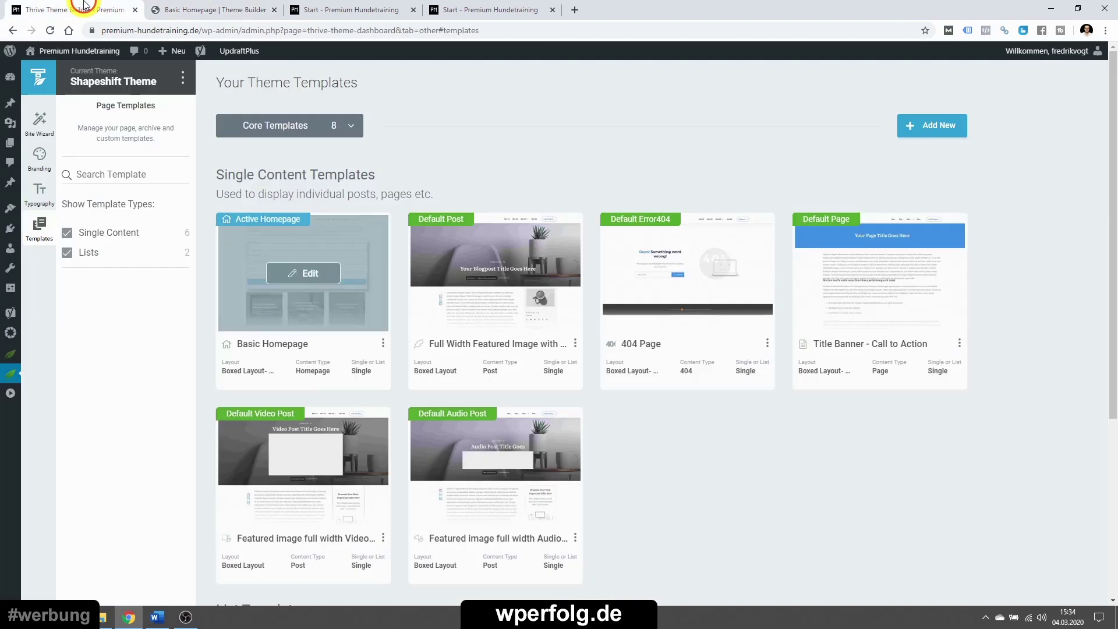
pyautogui.click(11, 394)
pyautogui.moveTo(46, 215)
pyautogui.rightClick(107, 231)
pyautogui.click(145, 239)
pyautogui.click(318, 9)
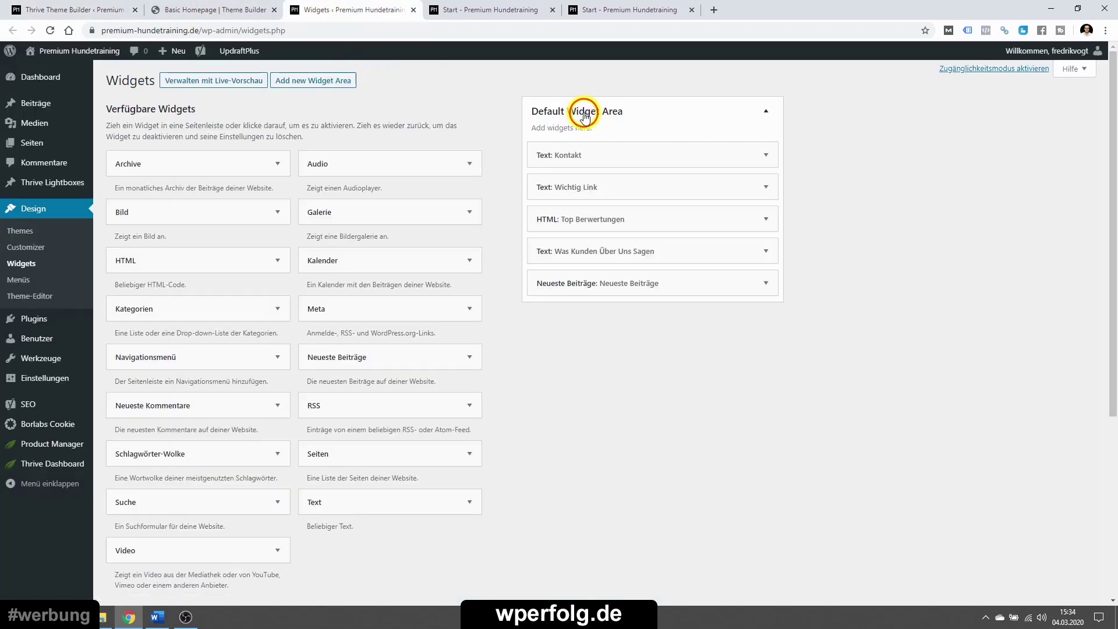
pyautogui.moveTo(604, 171)
pyautogui.mouseDown()
pyautogui.moveTo(568, 156)
pyautogui.moveTo(609, 211)
pyautogui.moveTo(601, 161)
pyautogui.mouseUp()
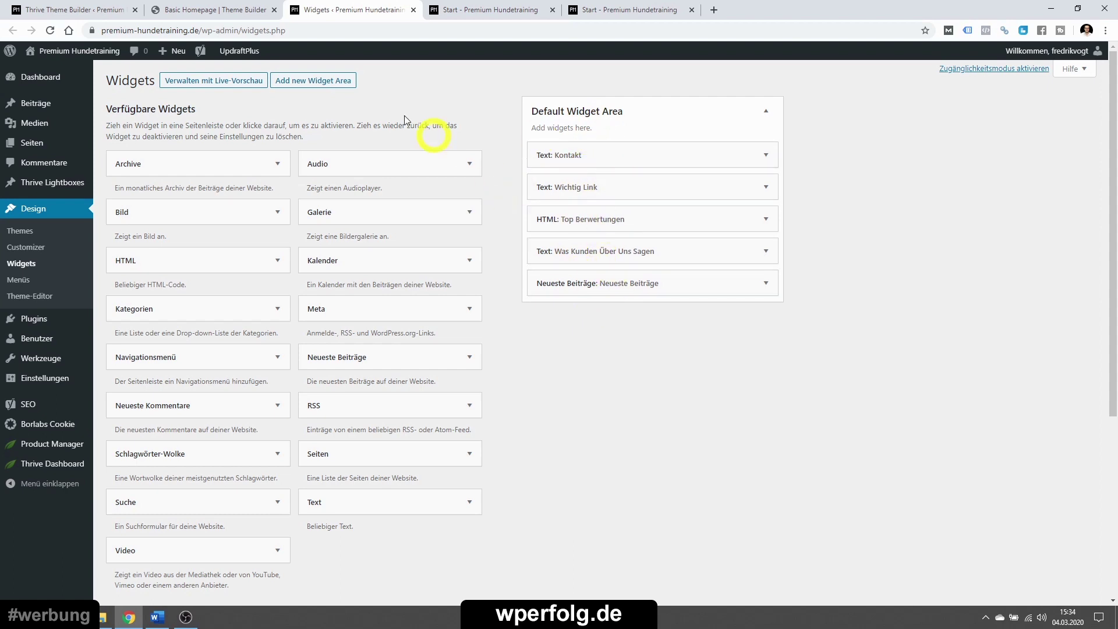
# - Add a new widget area named "Test Area"
pyautogui.click(313, 81)
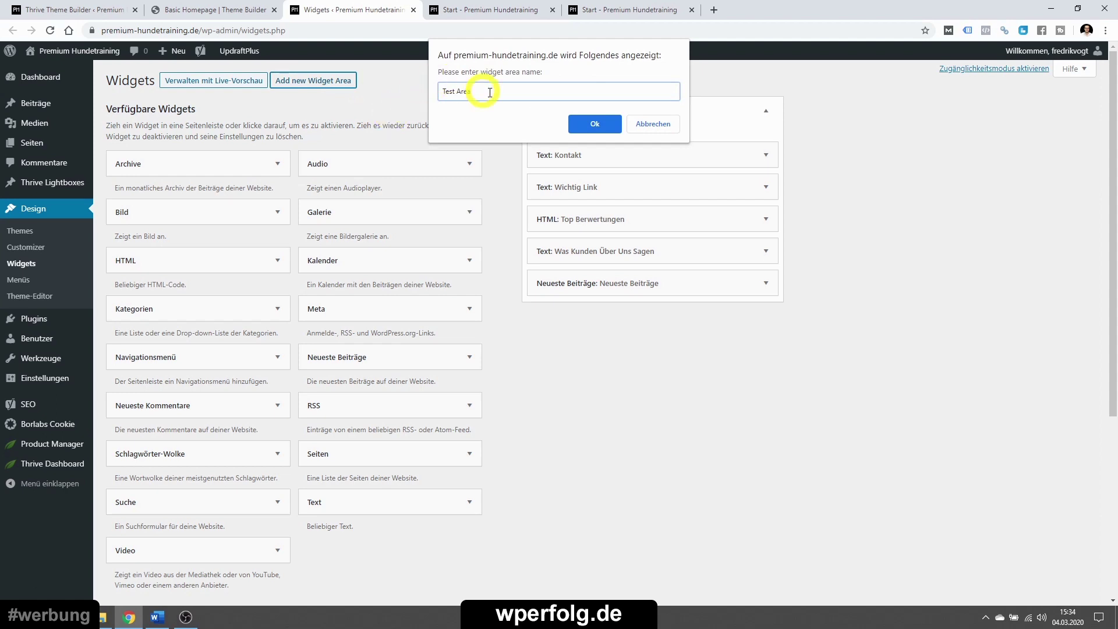
pyautogui.click(578, 123)
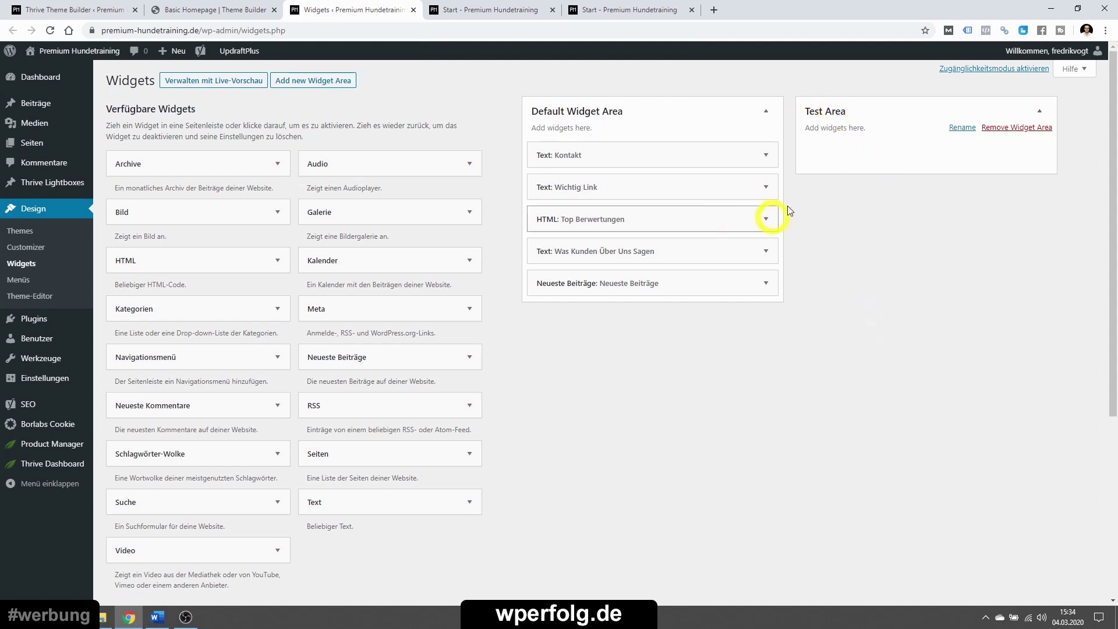
# - Collapse both widget areas, return to the Basic Homepage template, delete its Widget Area element and save the template
pyautogui.click(877, 116)
pyautogui.click(717, 110)
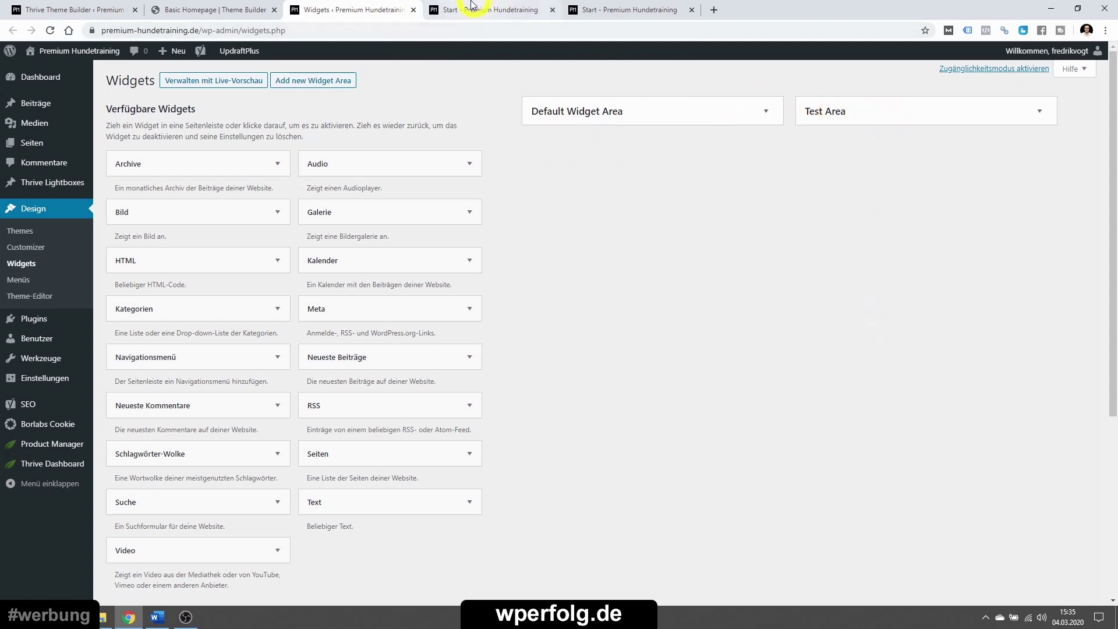
pyautogui.click(225, 8)
pyautogui.click(967, 345)
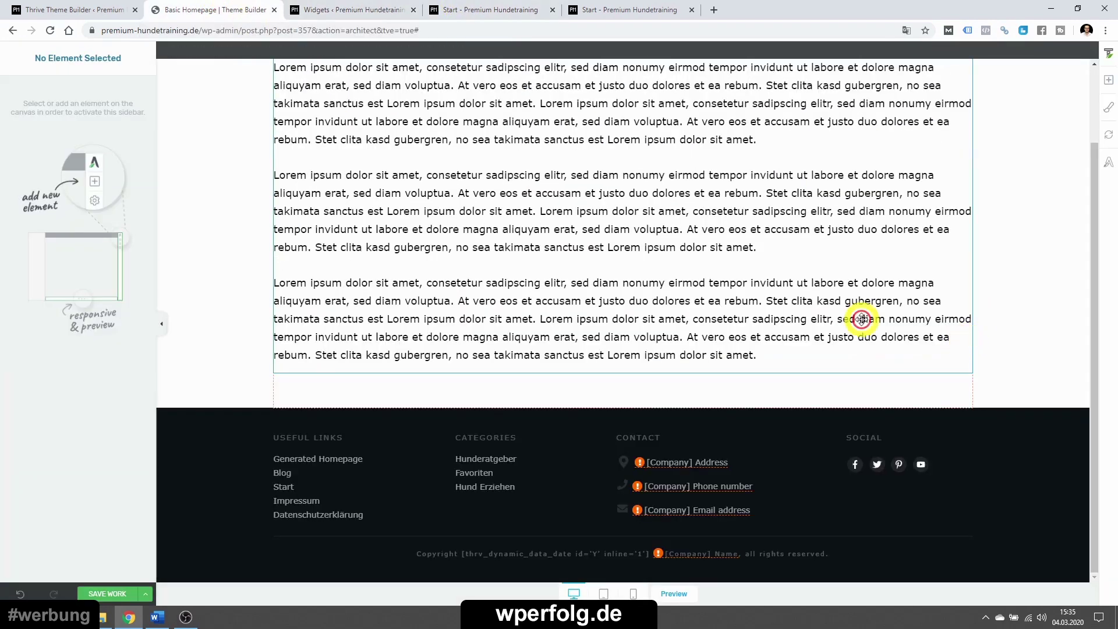
pyautogui.scroll(2, 317, 220)
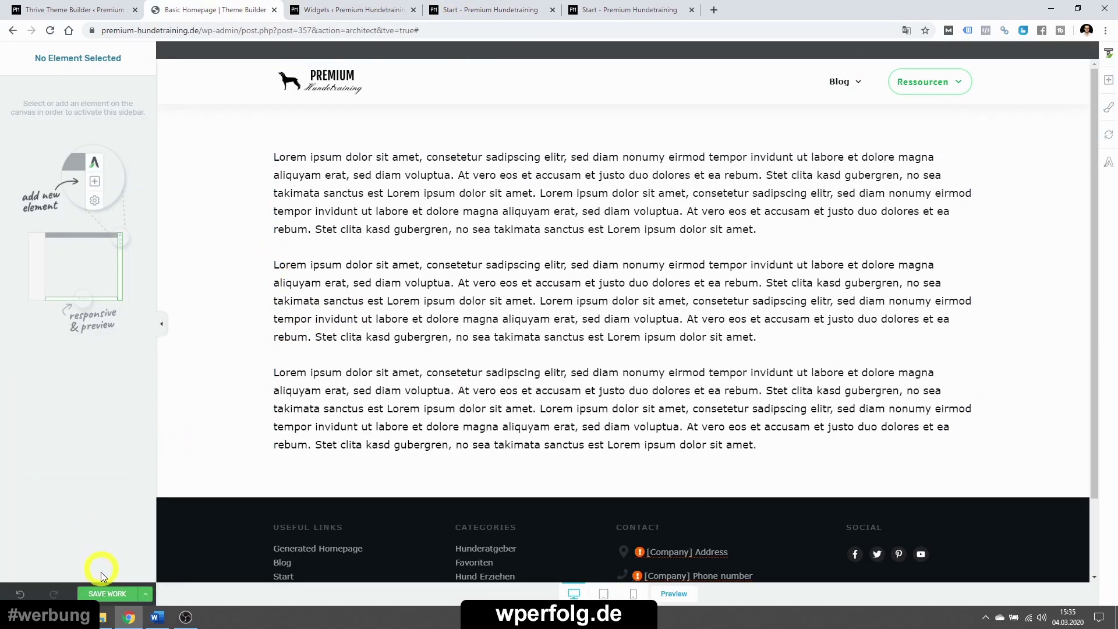
pyautogui.click(96, 594)
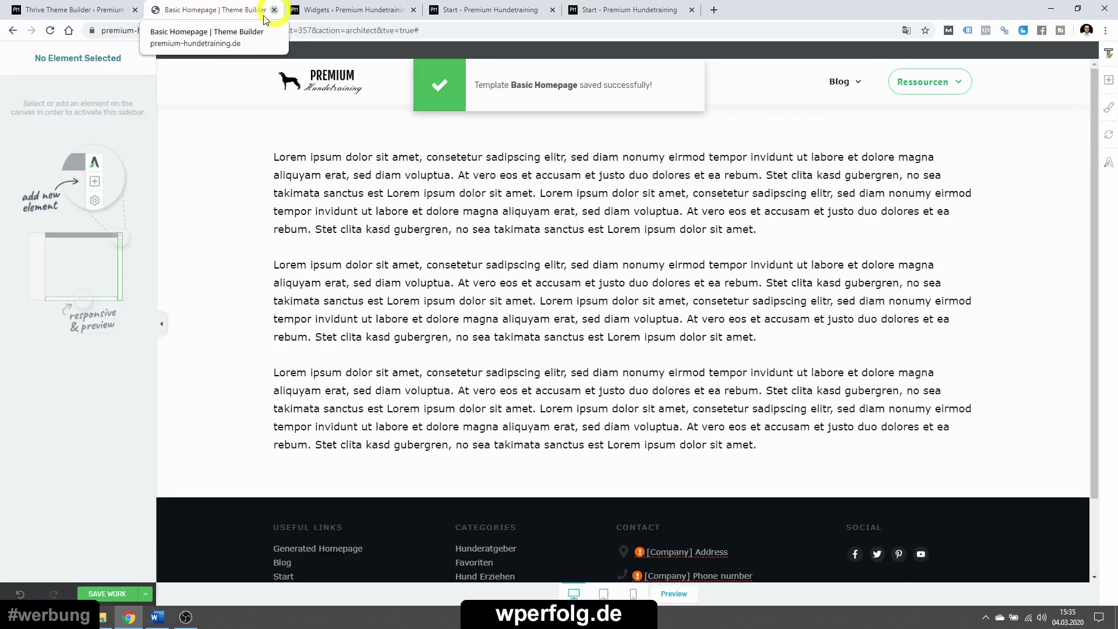
# - Preview the homepage and open the Start page for editing with Thrive Architect
pyautogui.click(674, 593)
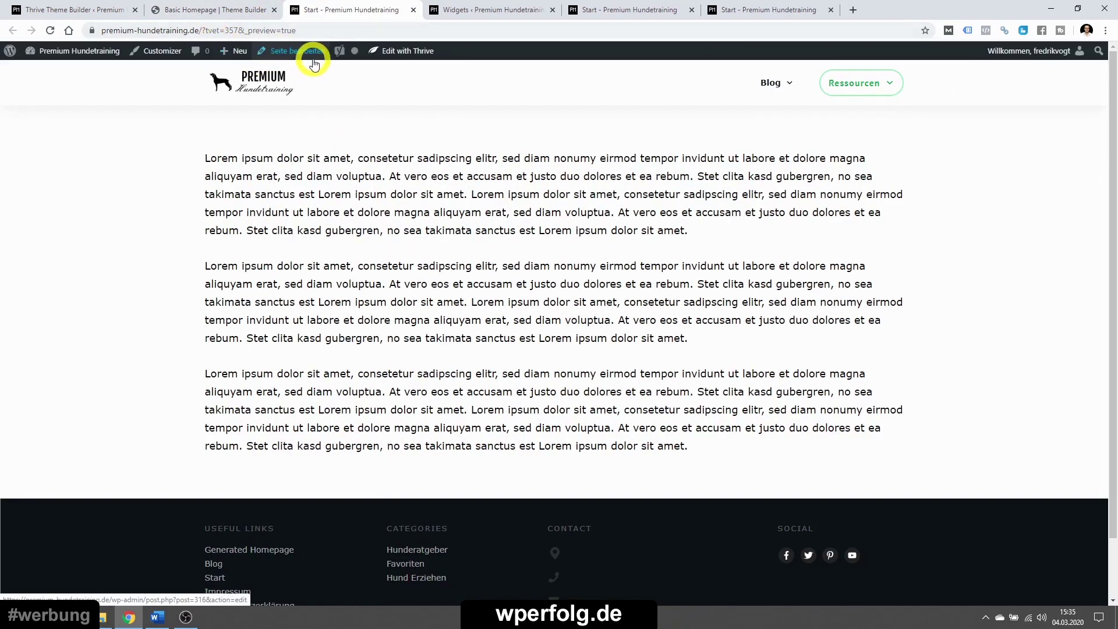
pyautogui.moveTo(397, 51)
pyautogui.click(412, 72)
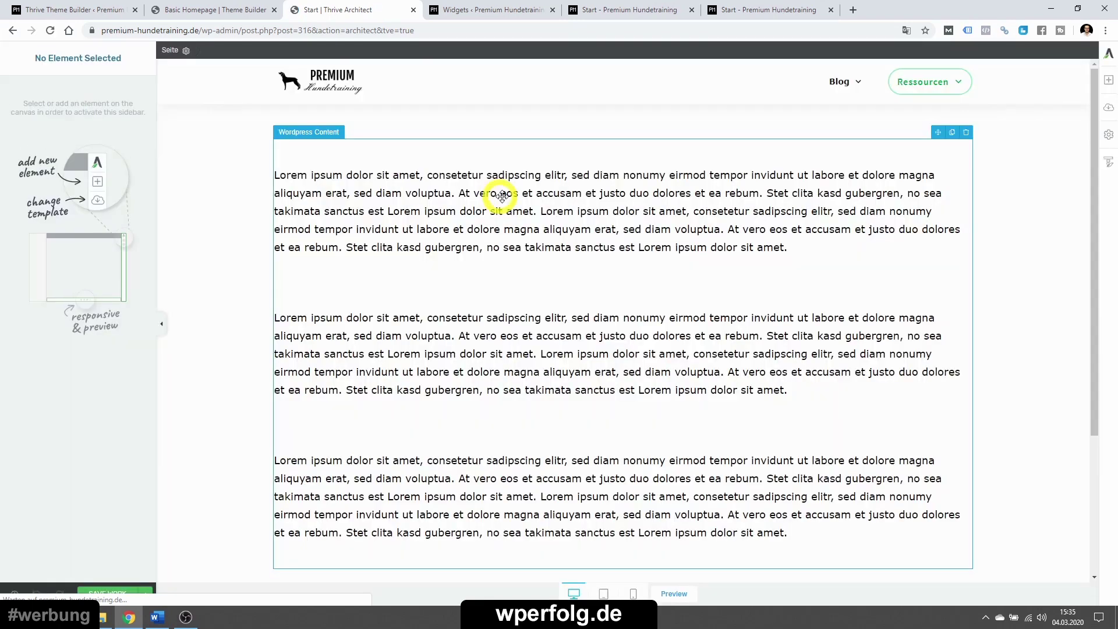
# - Insert an Image element above the WordPress content, using the hintergrund-welt picture from the media library
pyautogui.click(1109, 80)
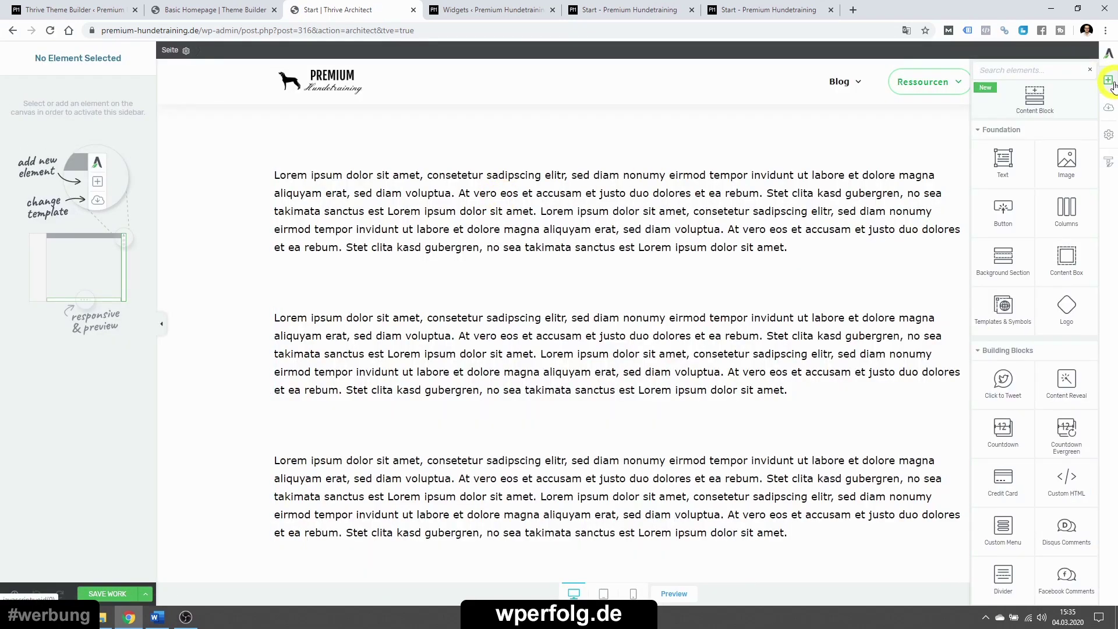
pyautogui.moveTo(1055, 168); pyautogui.dragTo(467, 155)
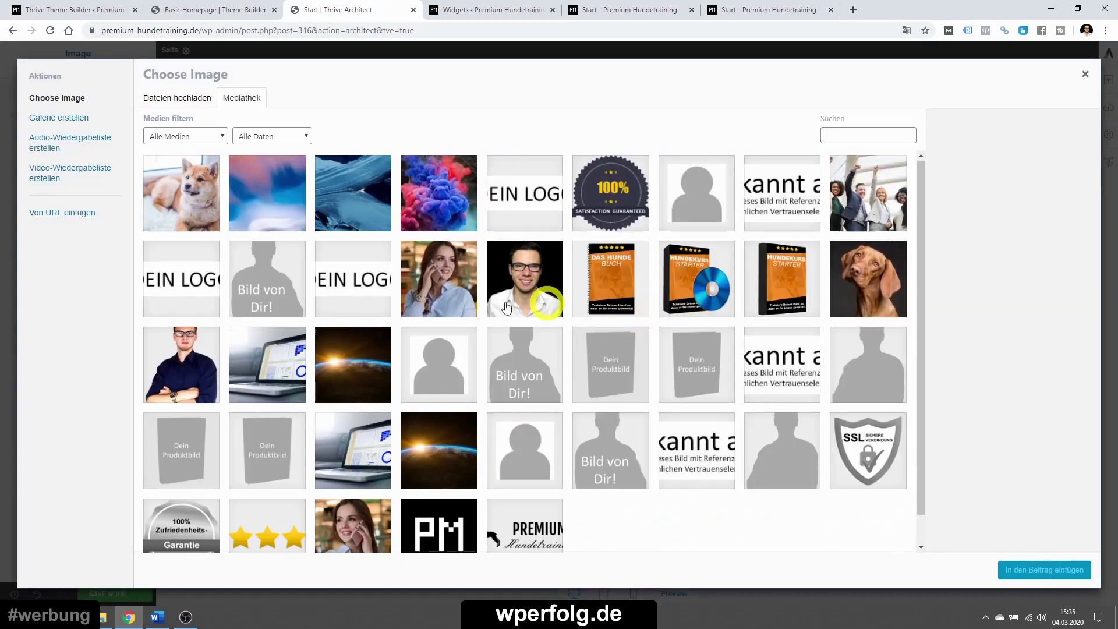
pyautogui.scroll(-1, 295, 310)
pyautogui.click(352, 332)
pyautogui.click(1006, 568)
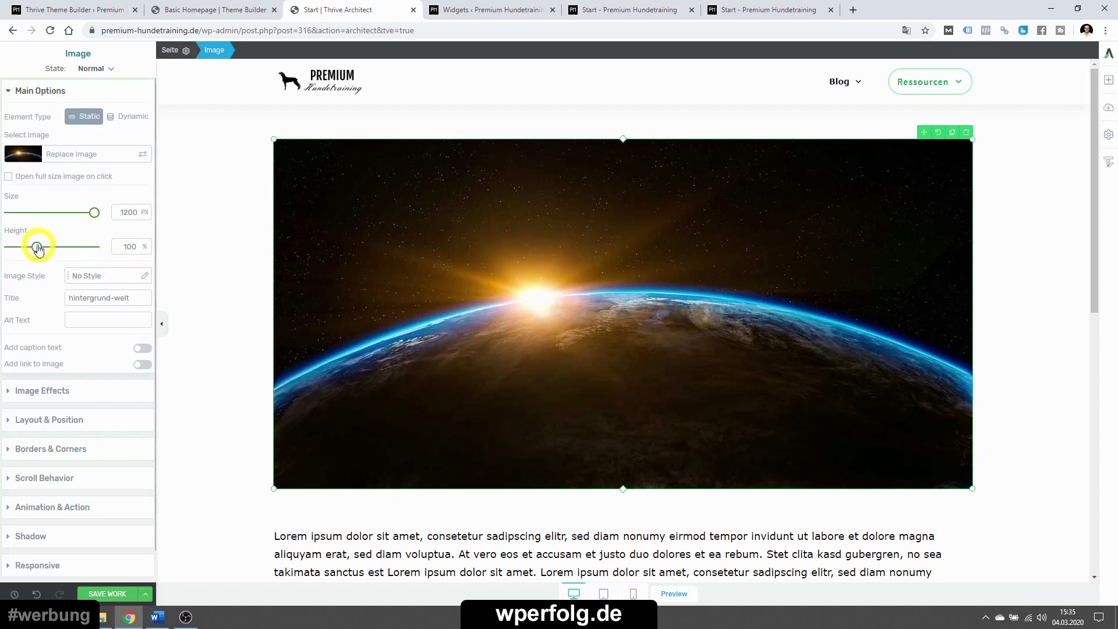
# - Set the image's height to 80 % and try out a 100 % greyscale effect on it
pyautogui.moveTo(37, 247); pyautogui.dragTo(31, 247)
pyautogui.moveTo(93, 212)
pyautogui.mouseDown()
pyautogui.moveTo(71, 212)
pyautogui.moveTo(111, 214)
pyautogui.mouseUp()
pyautogui.click(23, 90)
pyautogui.click(30, 123)
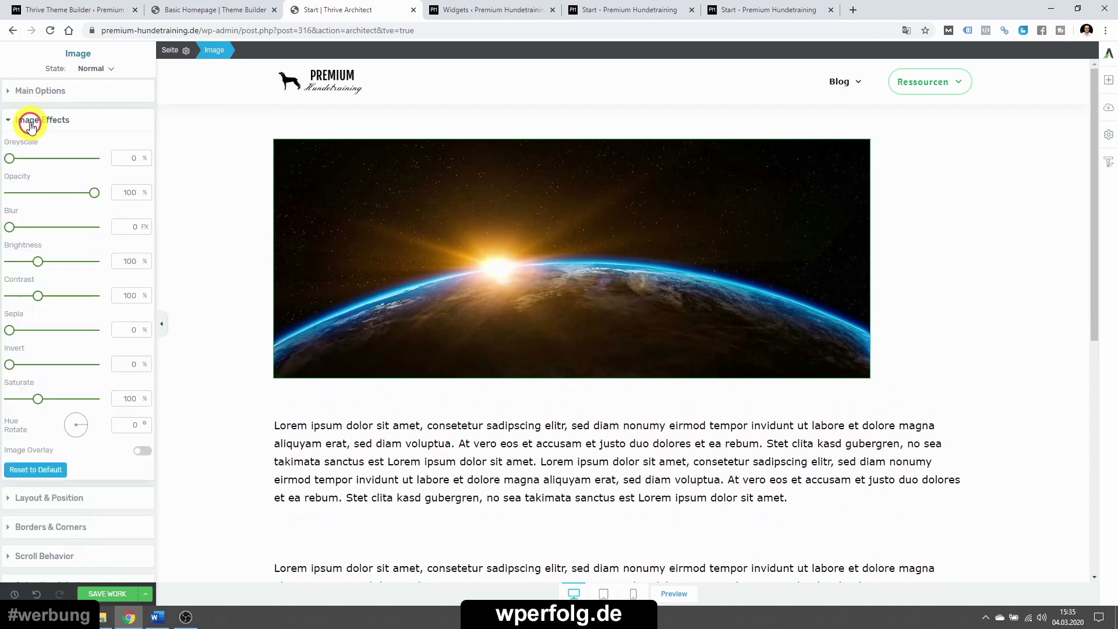
pyautogui.moveTo(9, 158); pyautogui.dragTo(100, 175)
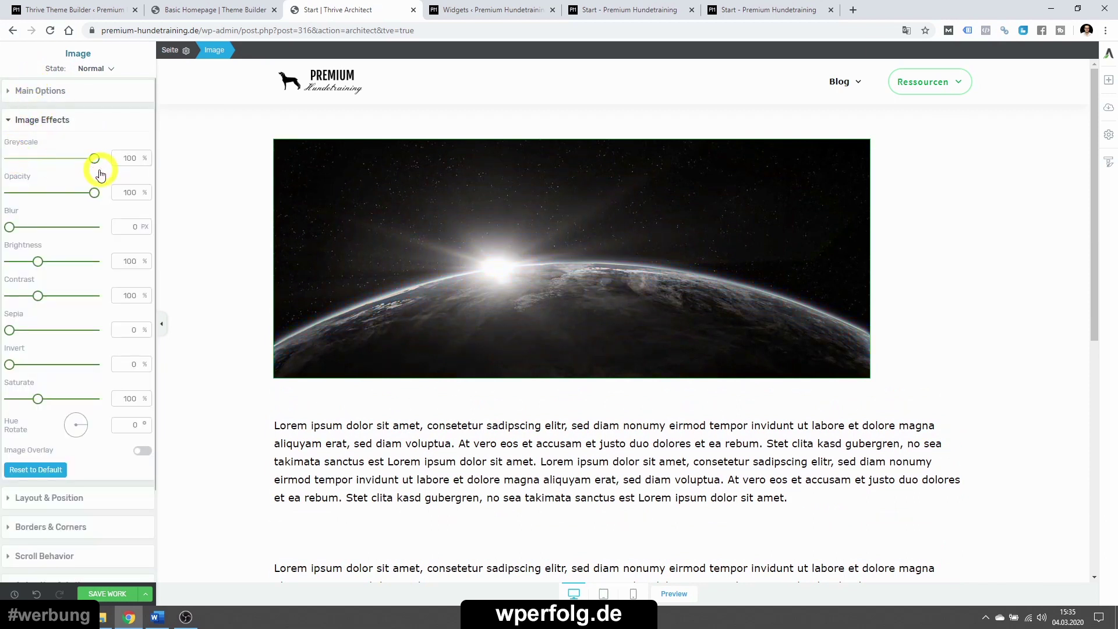
pyautogui.click(23, 121)
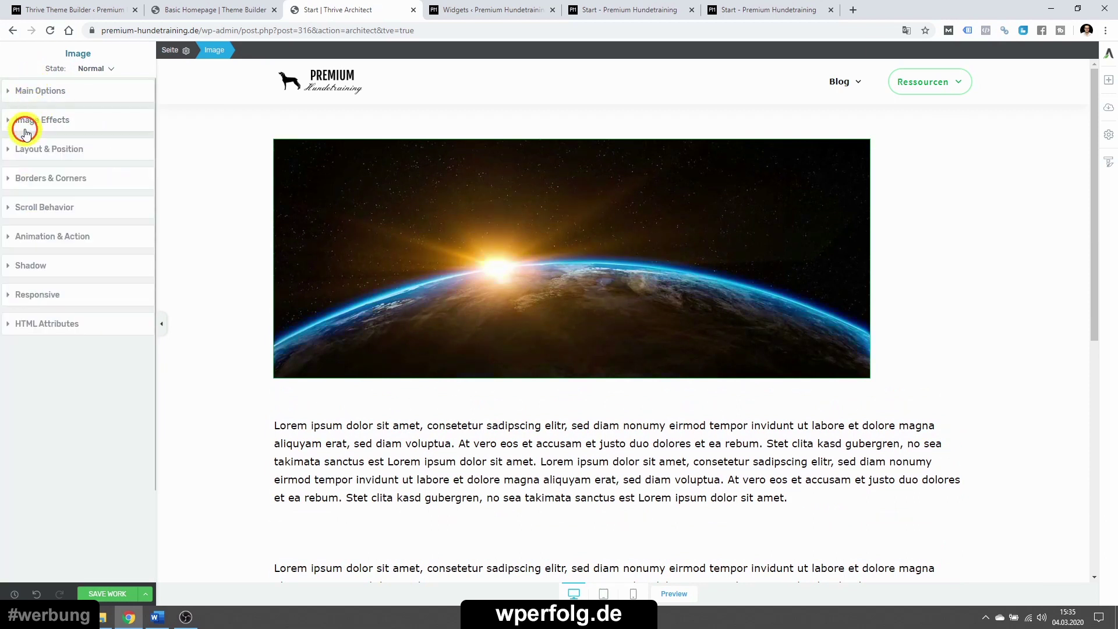
# - Insert a Background Section above the image and stretch it to fit the screen width
pyautogui.click(1109, 82)
pyautogui.moveTo(998, 259); pyautogui.dragTo(528, 133)
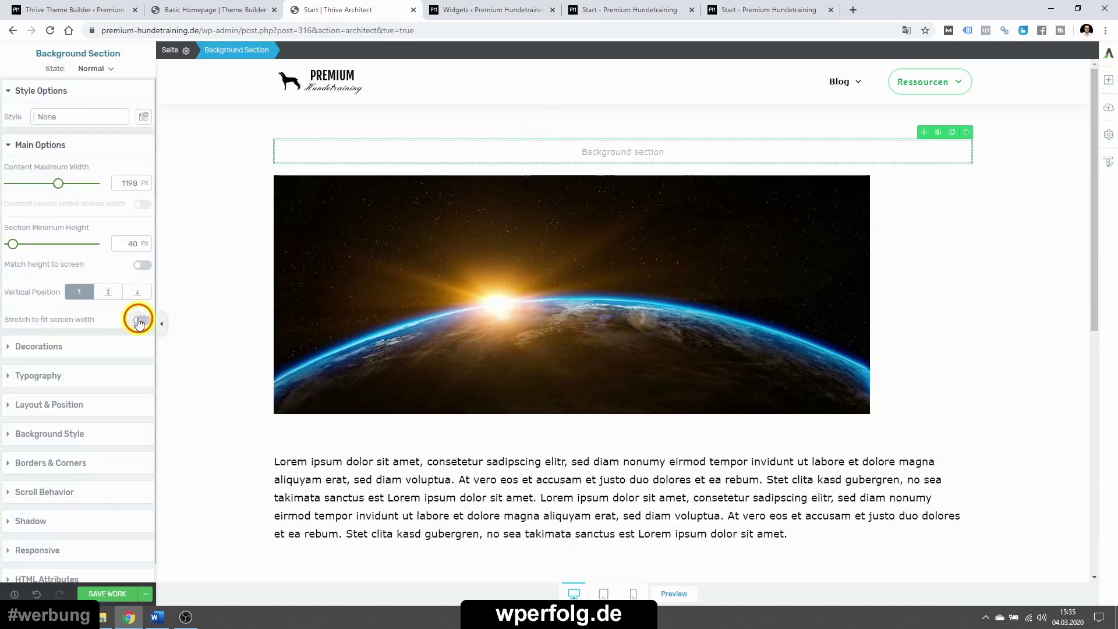
pyautogui.click(138, 321)
# - Give the background section a black background colour, #000000
pyautogui.click(44, 147)
pyautogui.click(43, 232)
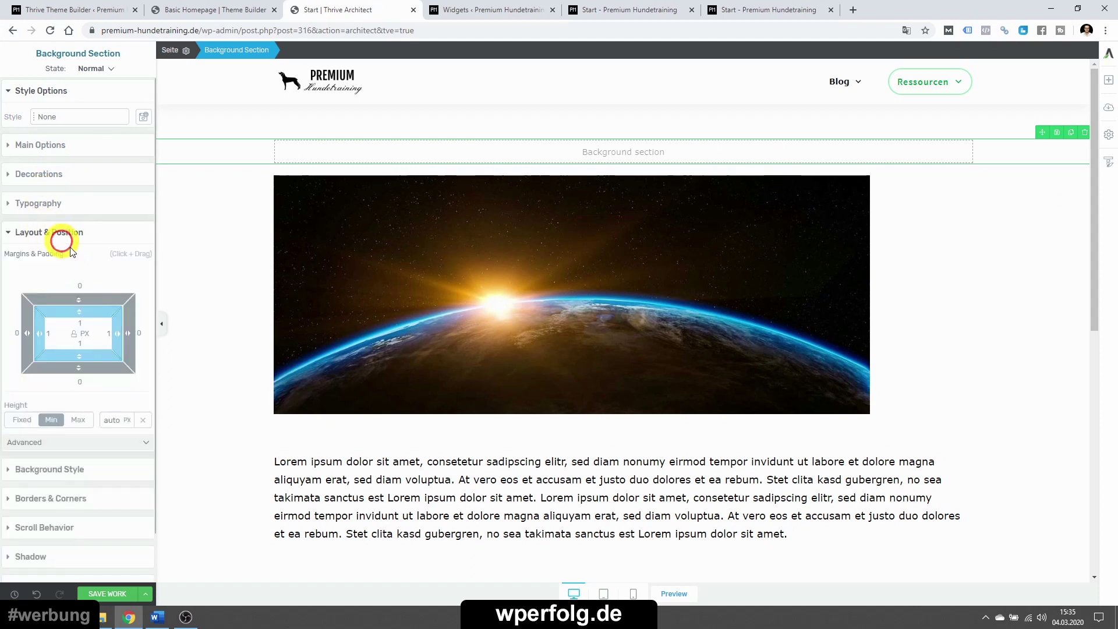
pyautogui.click(23, 233)
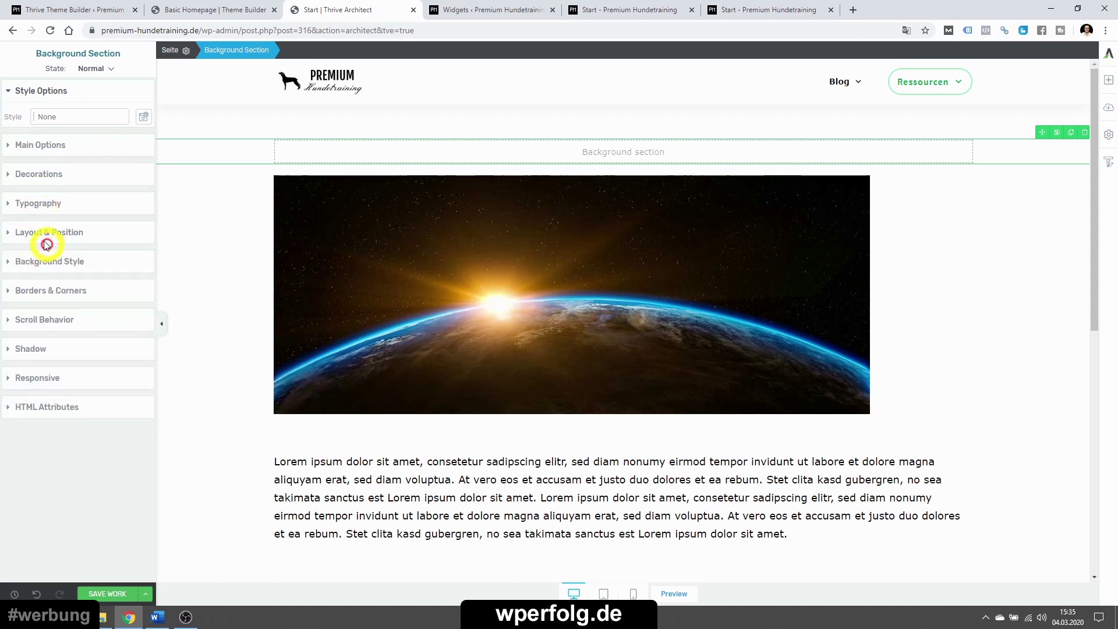
pyautogui.click(40, 264)
pyautogui.click(17, 332)
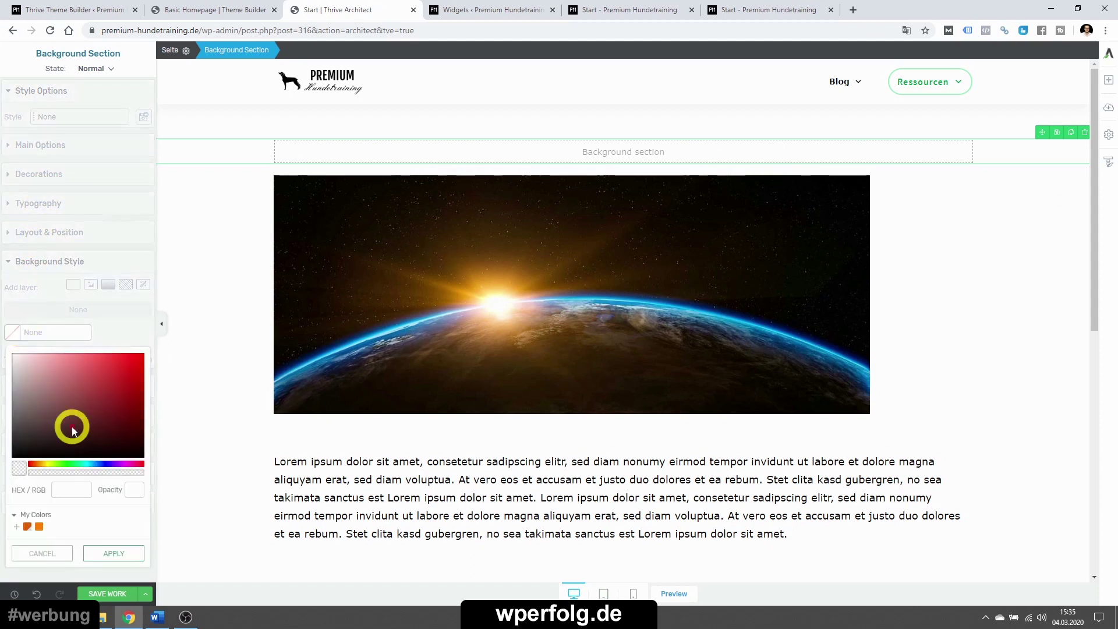
pyautogui.click(113, 554)
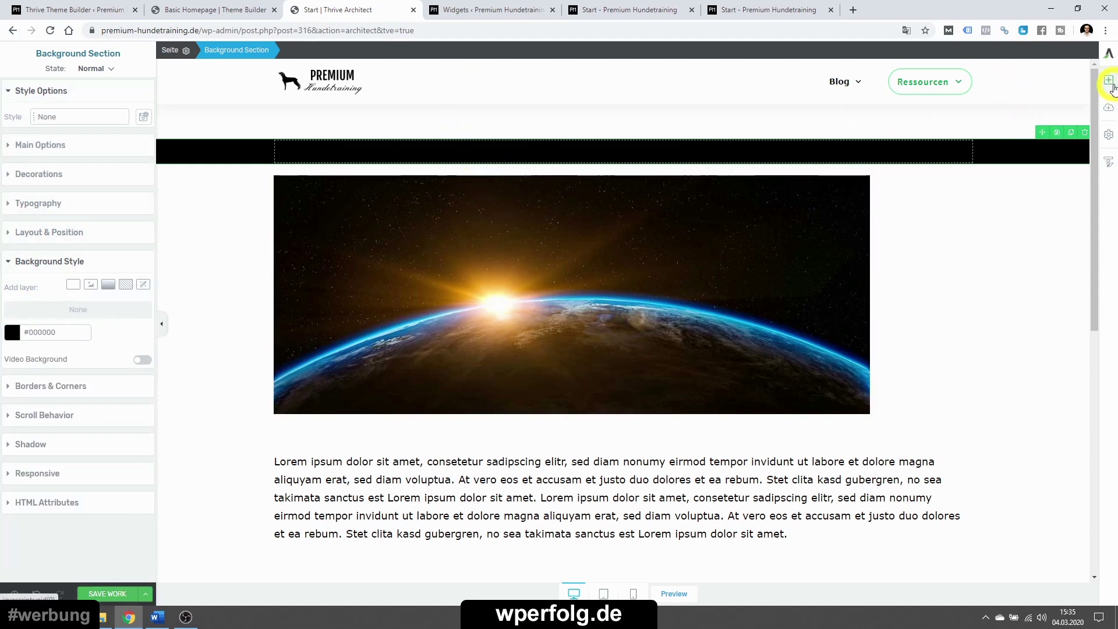
# - Set the background section's top and bottom padding to 50 px each
pyautogui.click(72, 233)
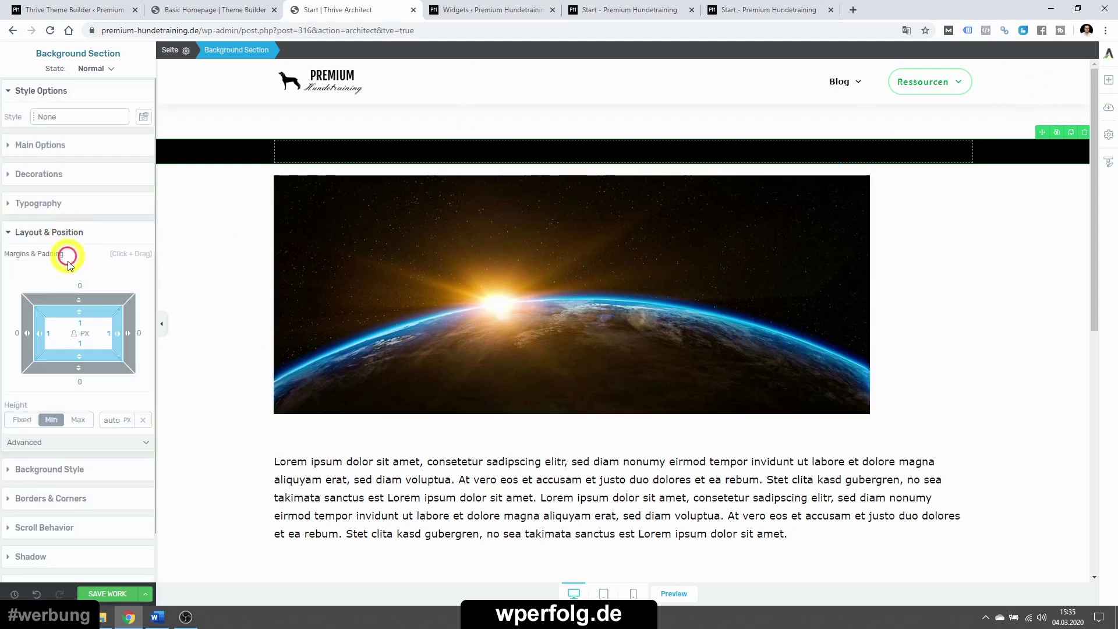
pyautogui.click(72, 322)
pyautogui.write('50')
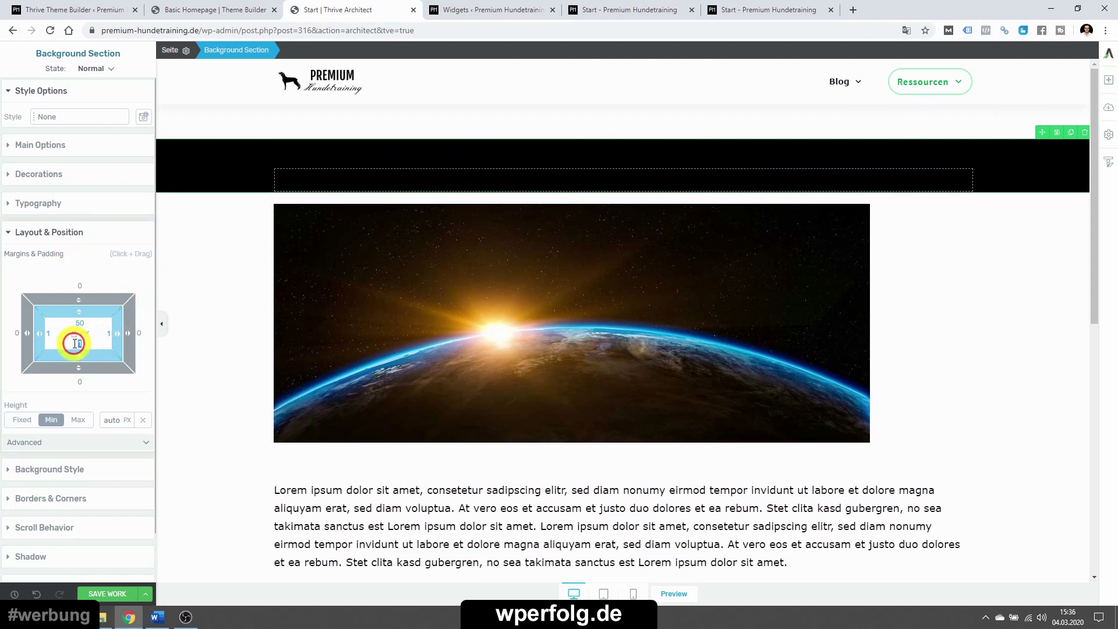
pyautogui.write('50')
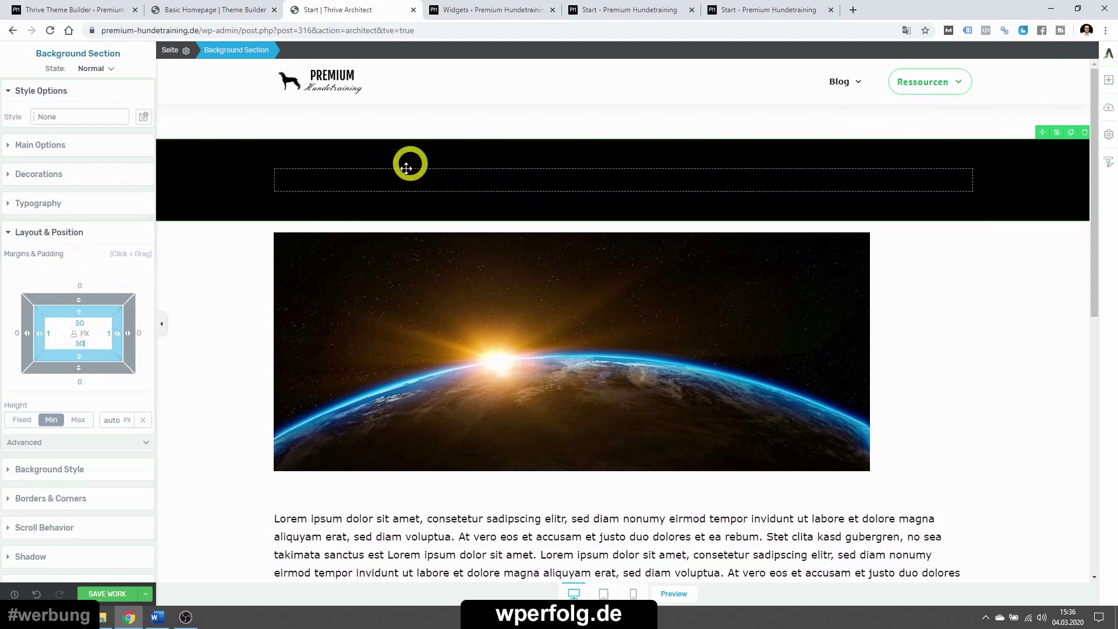
# - Insert a Text element inside the background section reading "Herzlich Willkommen..."
pyautogui.click(1109, 84)
pyautogui.moveTo(983, 162); pyautogui.dragTo(572, 182)
pyautogui.press('BackSpace')
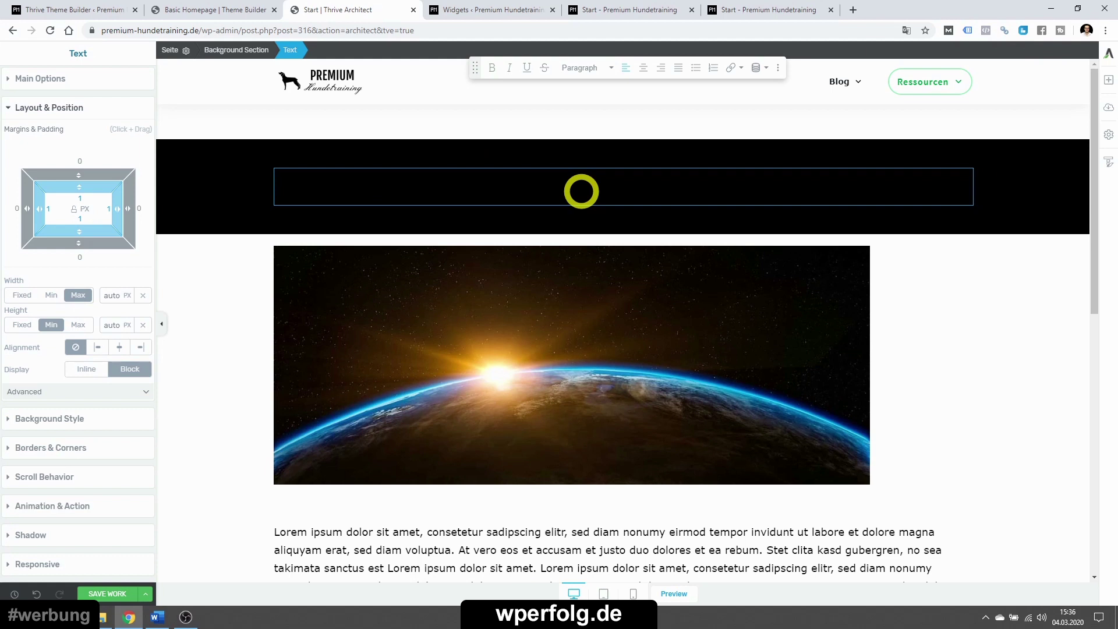
pyautogui.write('Herzlich Willkommen...')
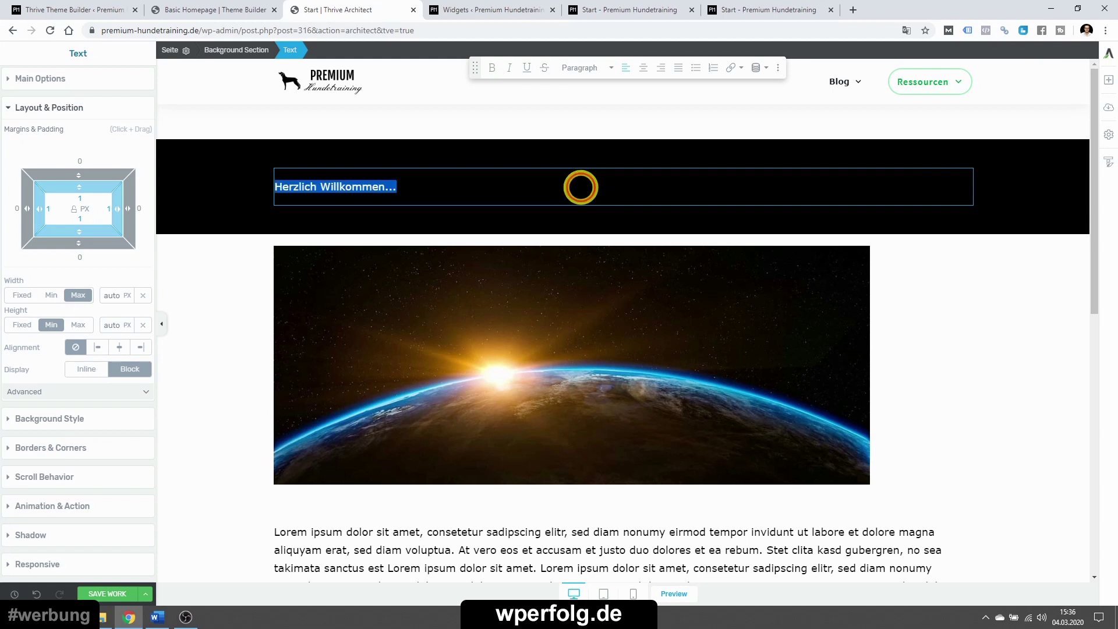
# - Format the welcome text in white at a font size of 36 px and centre it
pyautogui.click(37, 79)
pyautogui.click(72, 104)
pyautogui.click(14, 122)
pyautogui.click(105, 320)
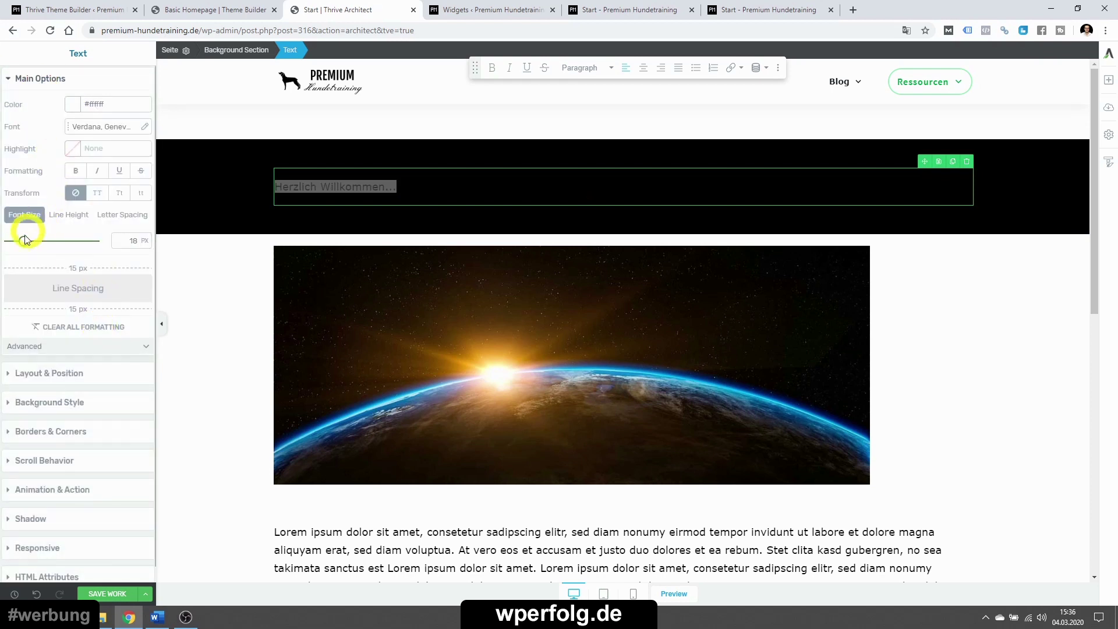
pyautogui.moveTo(25, 243); pyautogui.dragTo(40, 242)
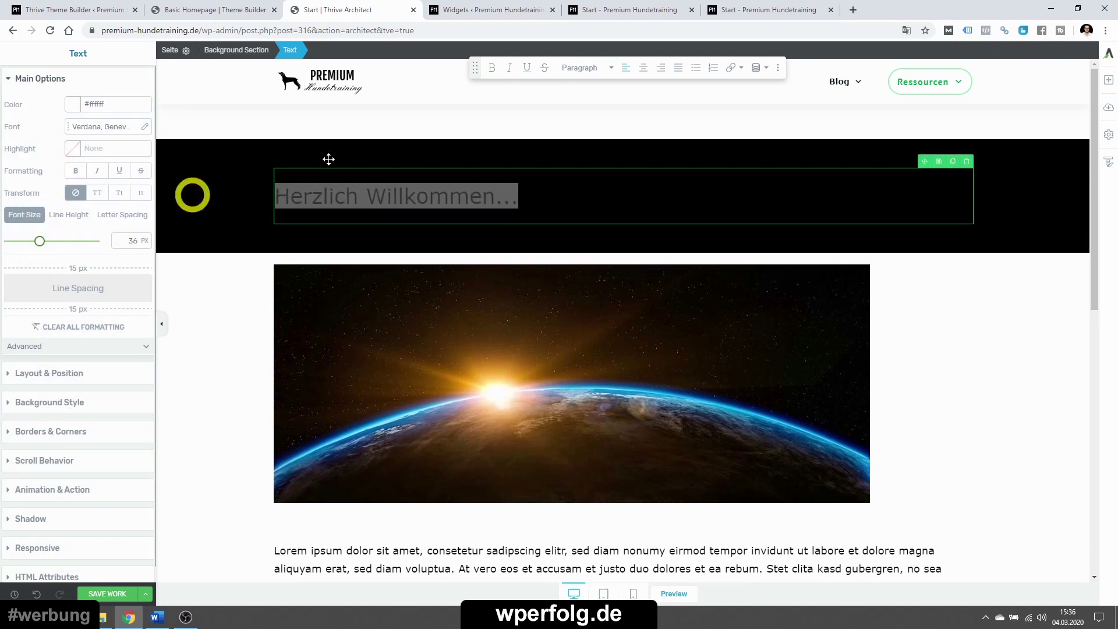
pyautogui.click(632, 70)
pyautogui.click(205, 295)
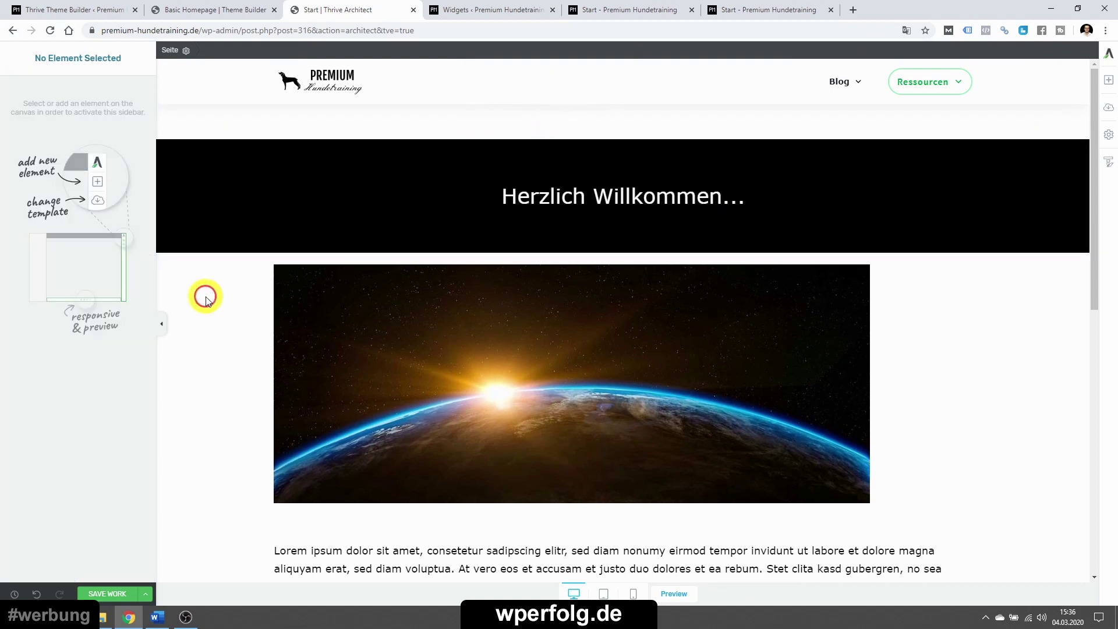
# - Add the hintergrund-welt picture as a background image layer of the background section, displayed as Cover
pyautogui.click(379, 314)
pyautogui.click(374, 219)
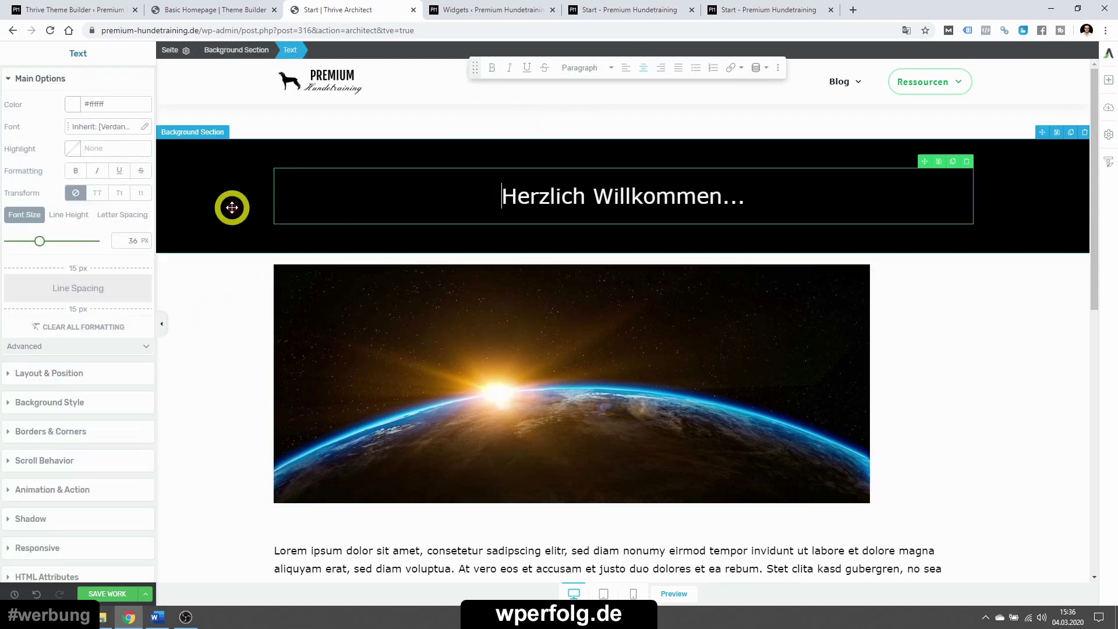
pyautogui.click(204, 215)
pyautogui.click(36, 462)
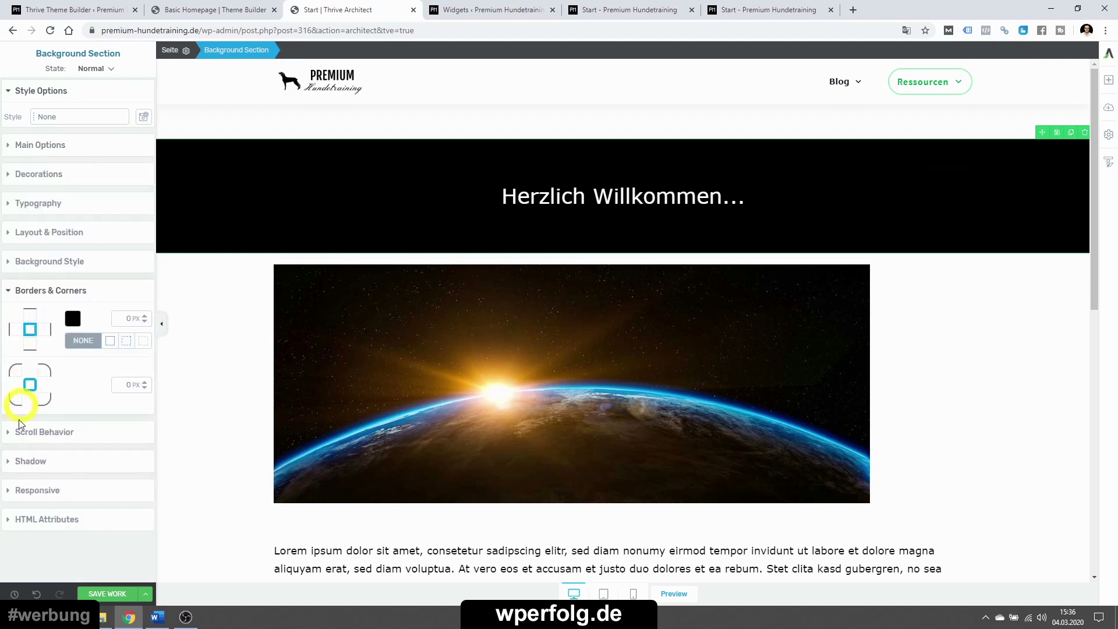
pyautogui.click(36, 260)
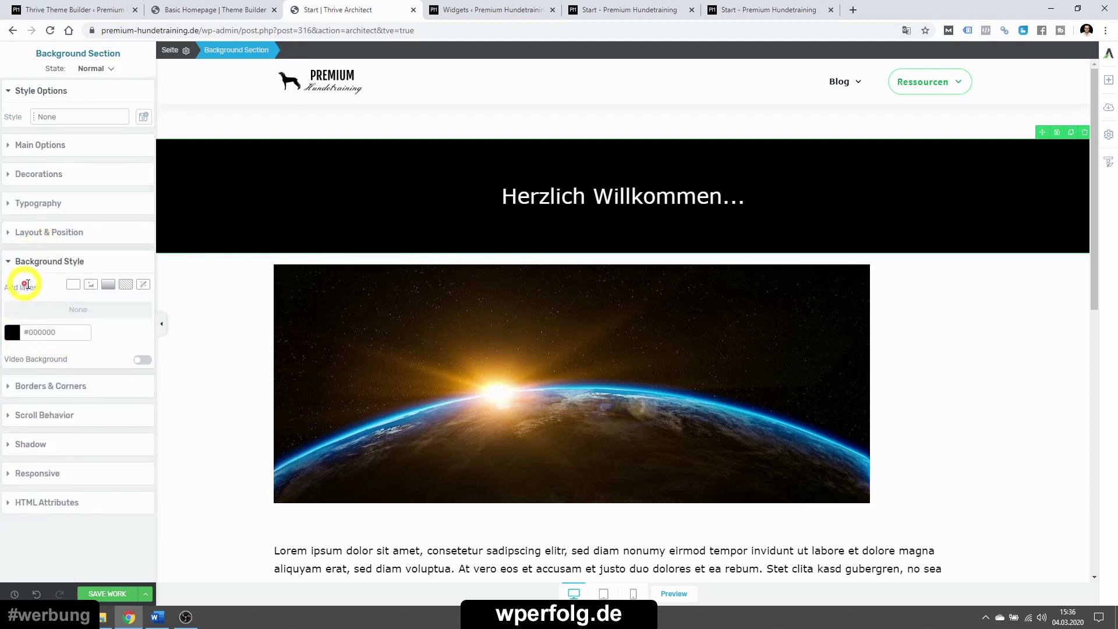
pyautogui.click(90, 285)
pyautogui.click(50, 340)
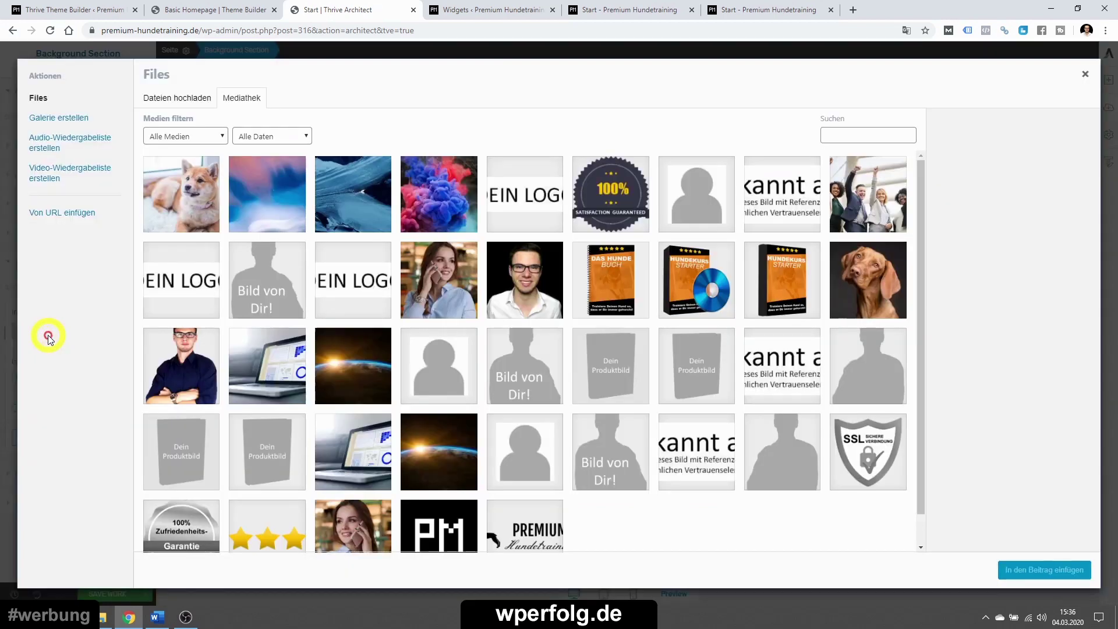
pyautogui.click(368, 364)
pyautogui.click(1033, 565)
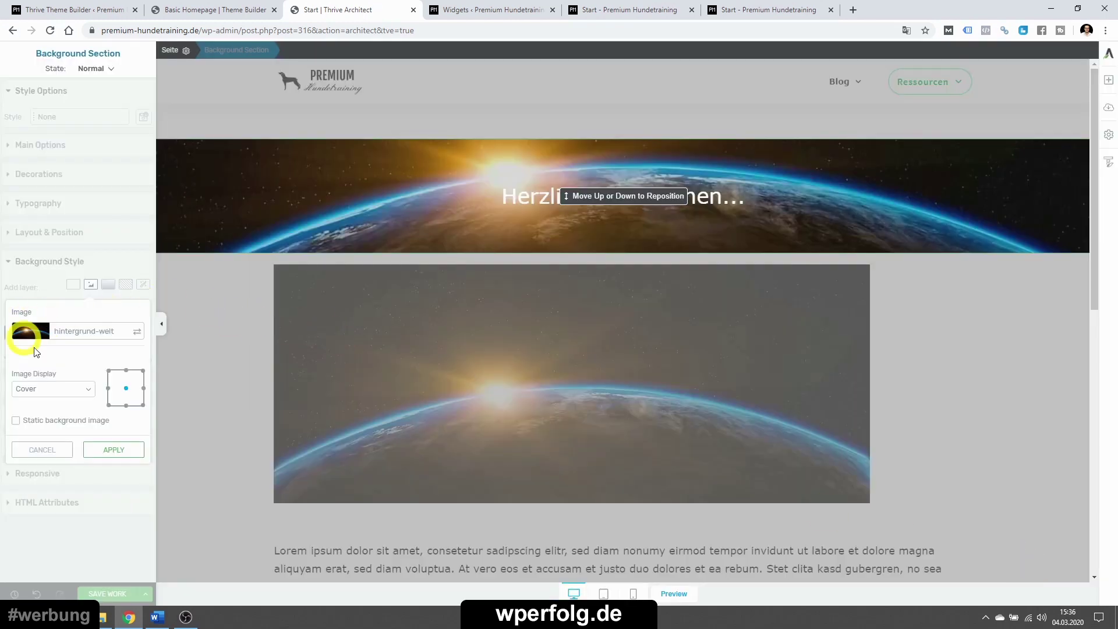
pyautogui.click(107, 450)
# - Add a black #000000 colour layer with 80 % opacity over the section's background image
pyautogui.click(72, 283)
pyautogui.click(1, 436)
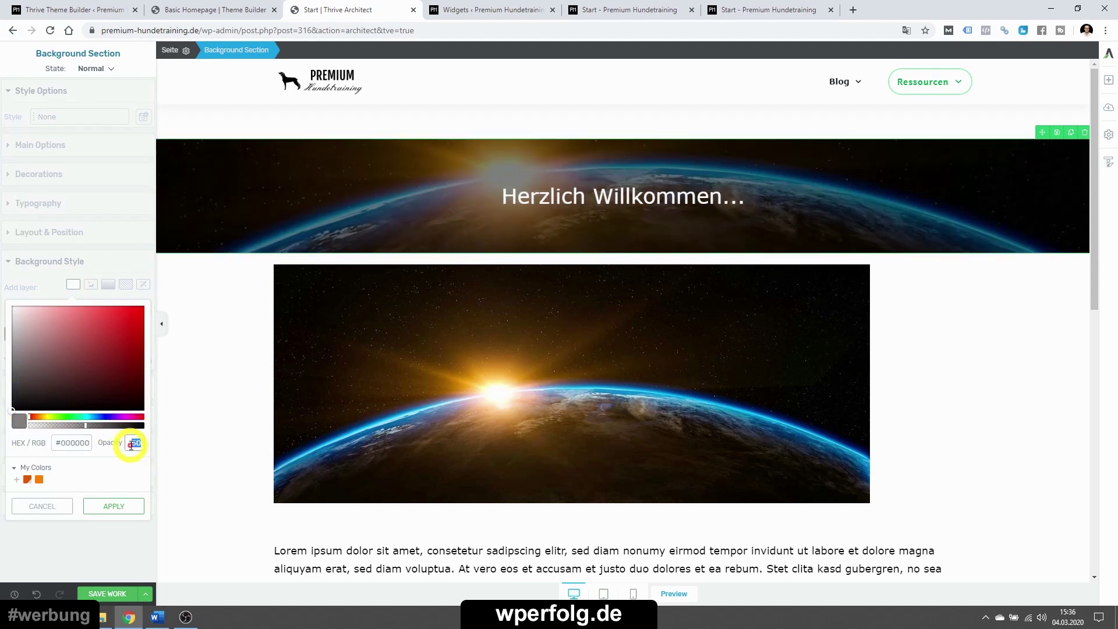
pyautogui.write('80')
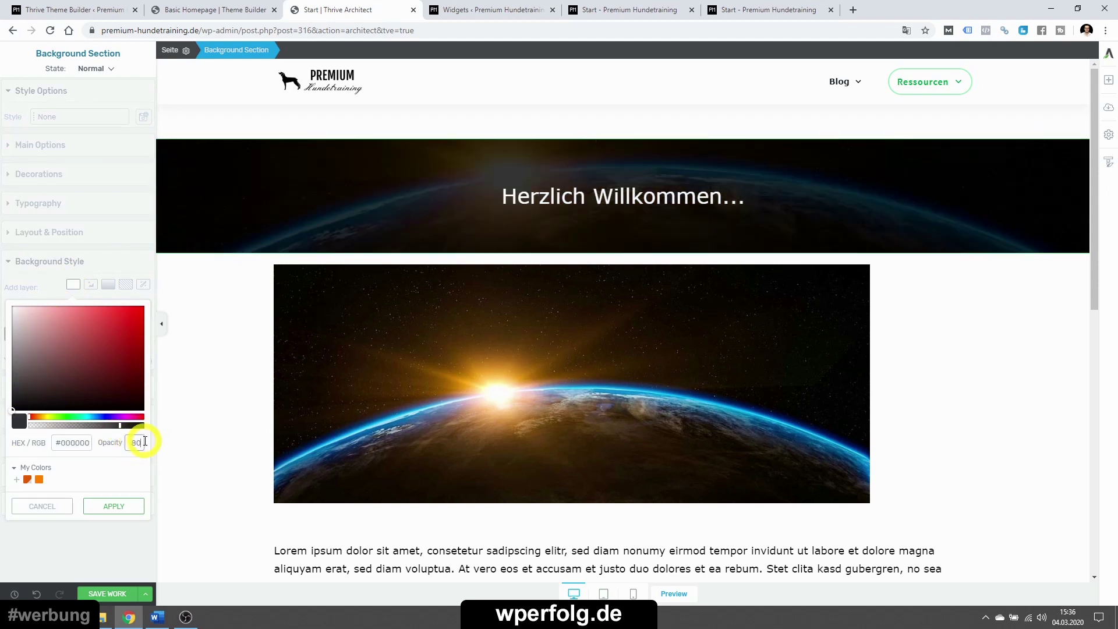
pyautogui.click(115, 504)
pyautogui.click(194, 429)
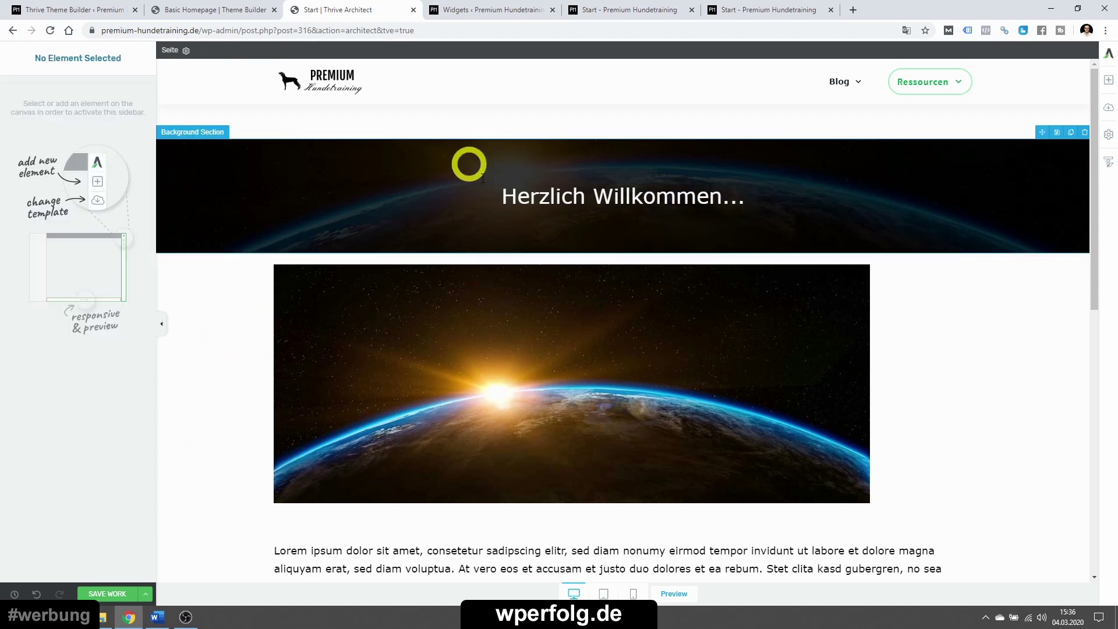
# - Delete the separate image below the background section
pyautogui.click(360, 315)
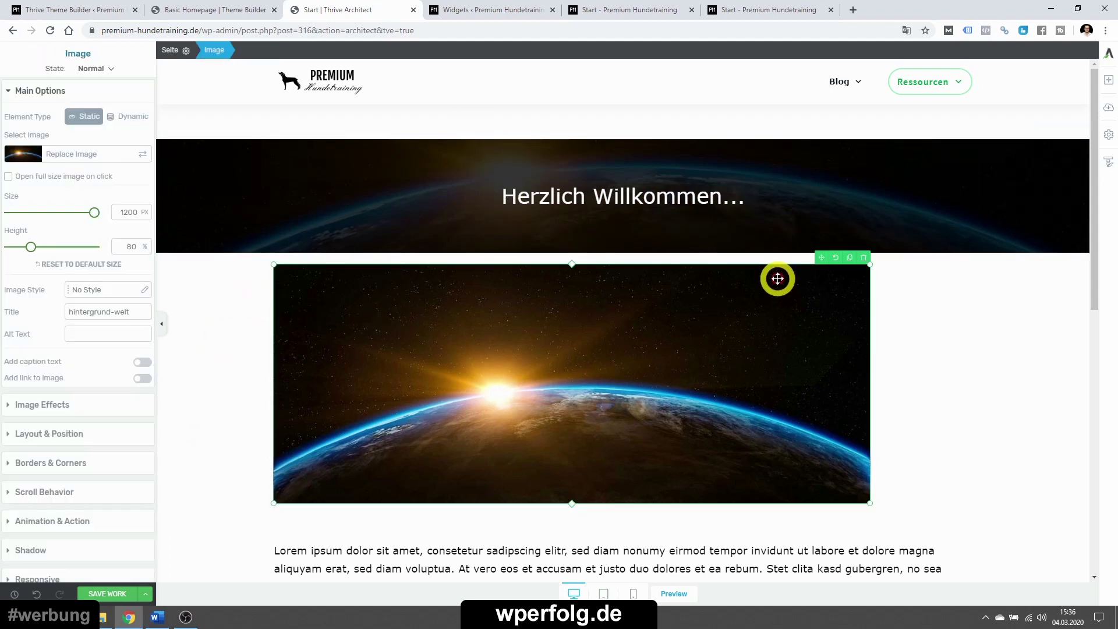
pyautogui.click(863, 256)
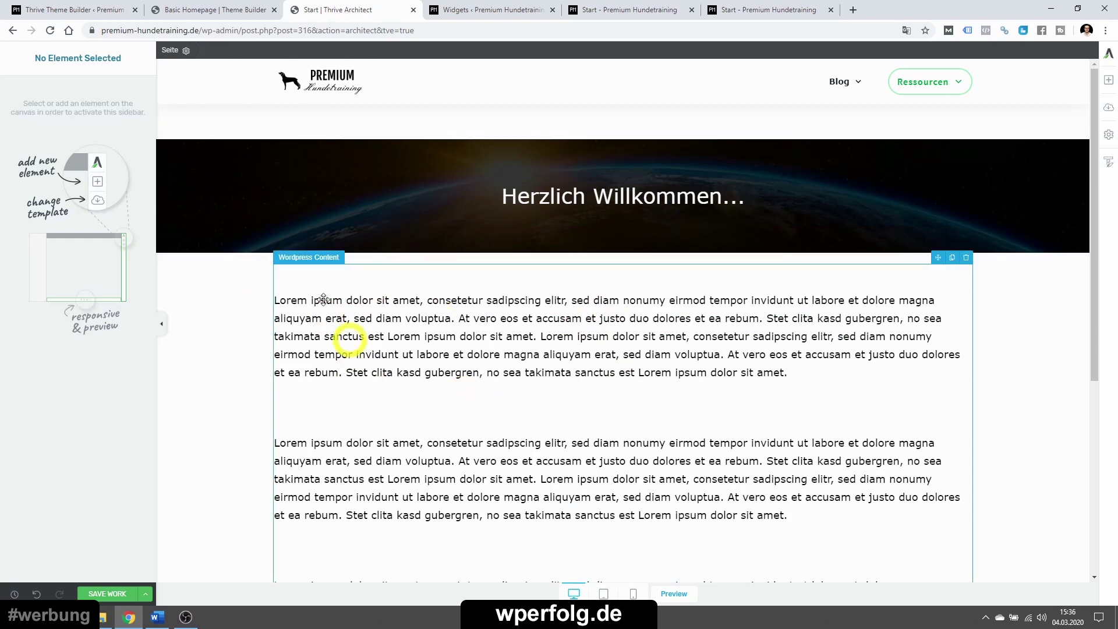
# - Save the Start page and close the page editor, Widgets and Basic Homepage browser tabs
pyautogui.click(105, 596)
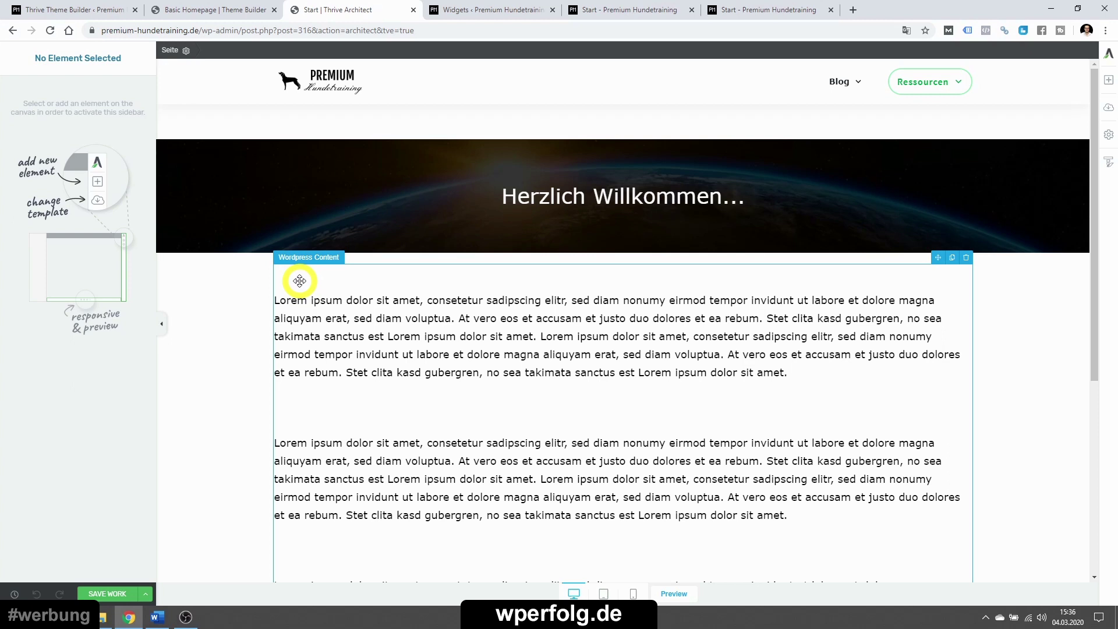
pyautogui.click(414, 10)
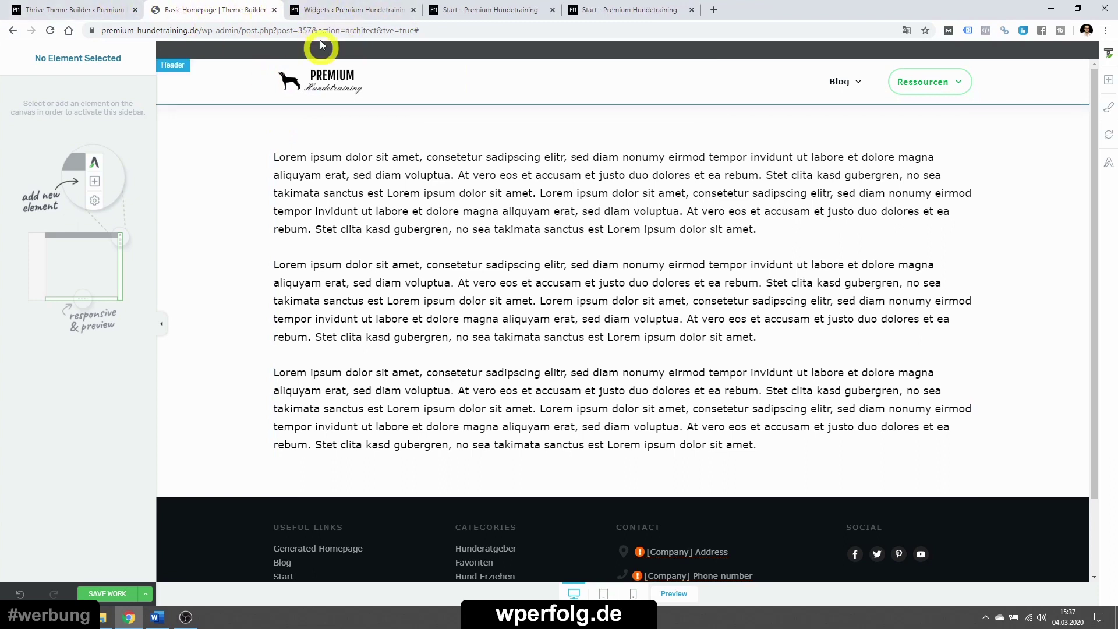
pyautogui.click(376, 10)
pyautogui.click(414, 11)
pyautogui.click(239, 7)
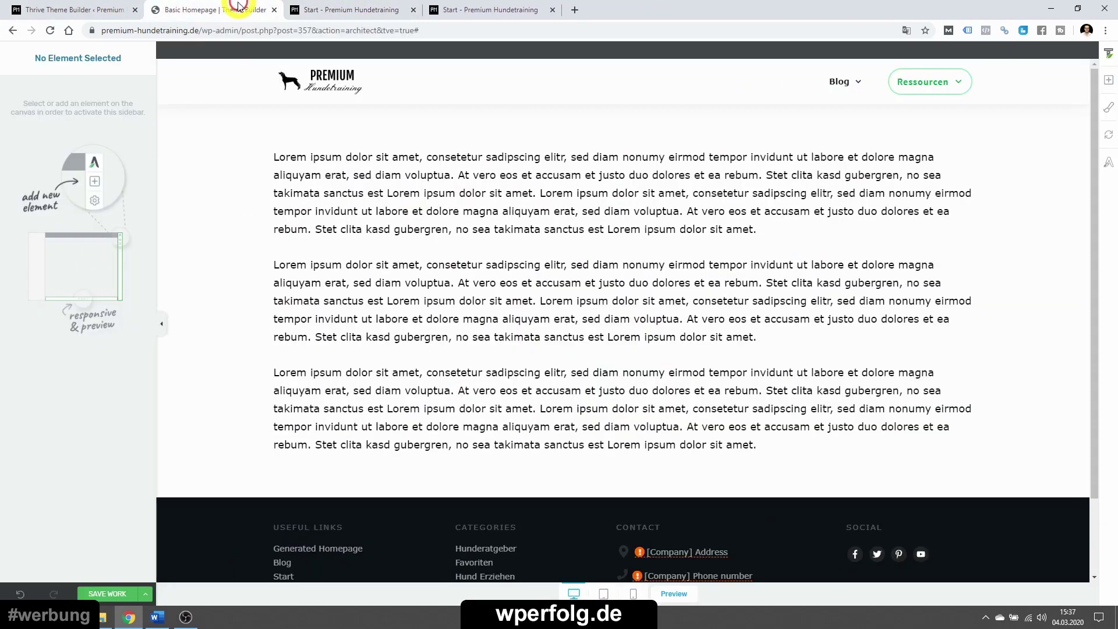
pyautogui.click(274, 10)
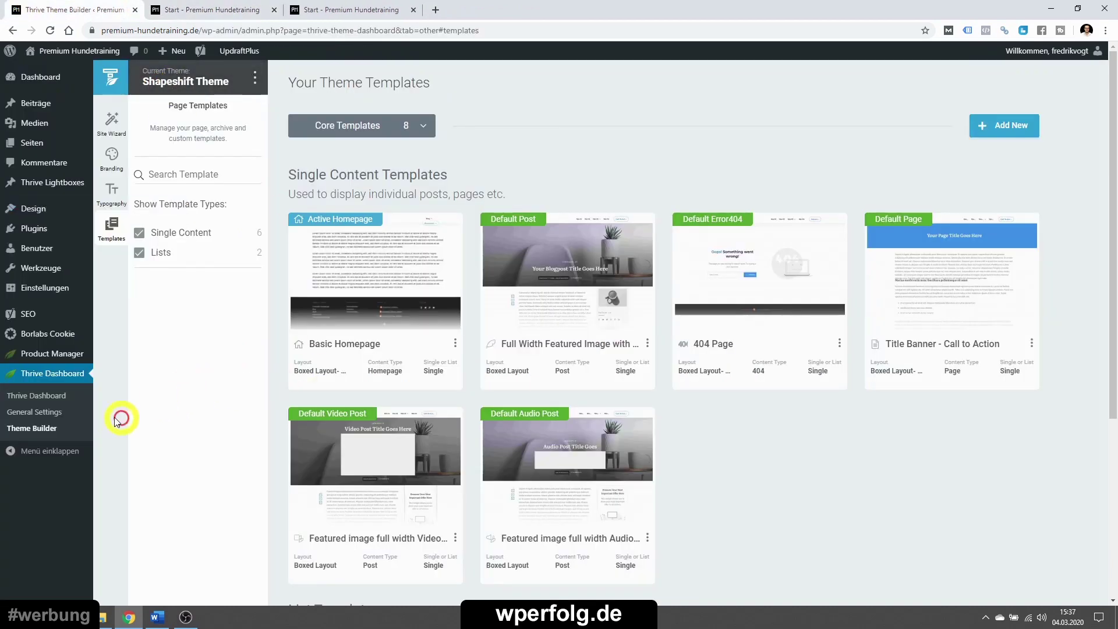
# - Open the default post template, Full Width Featured Image with Sidebar, for editing and look over its layout
pyautogui.moveTo(383, 282)
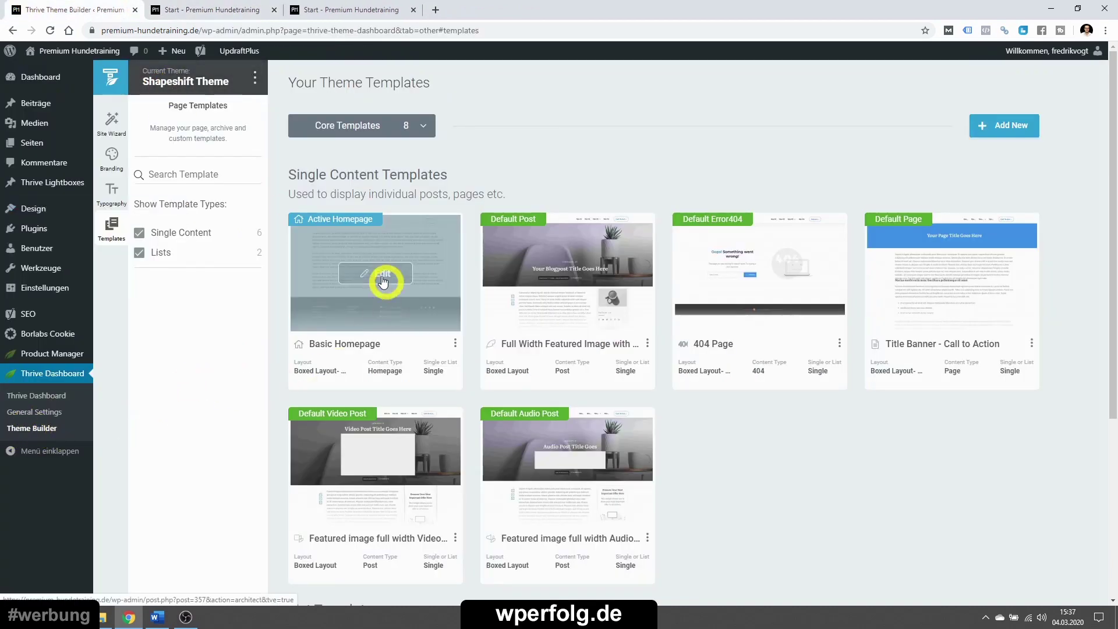
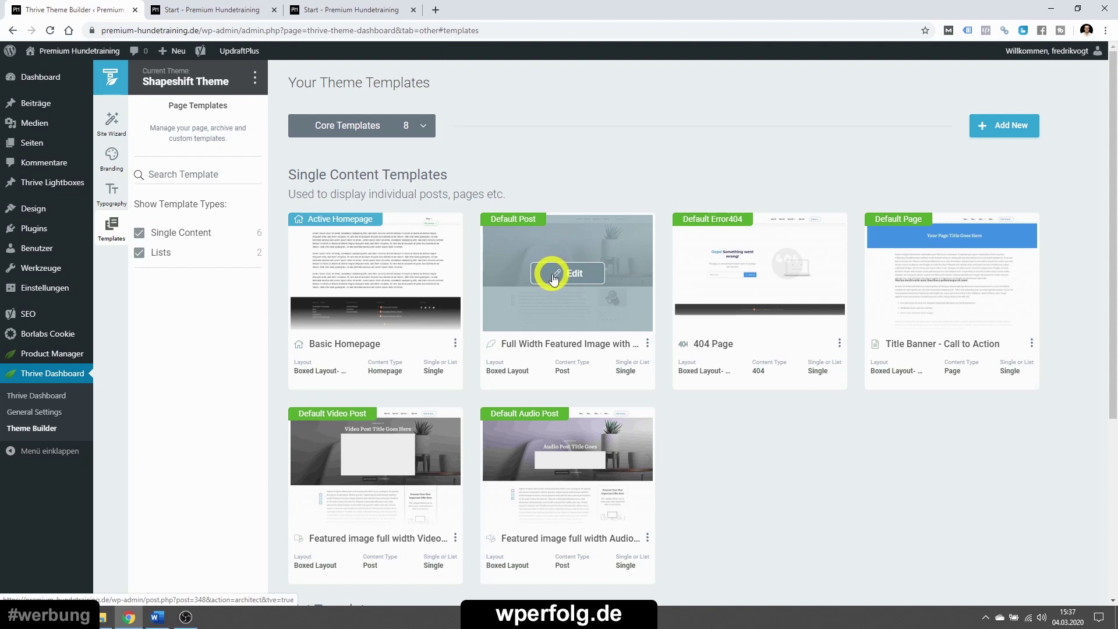
pyautogui.click(554, 277)
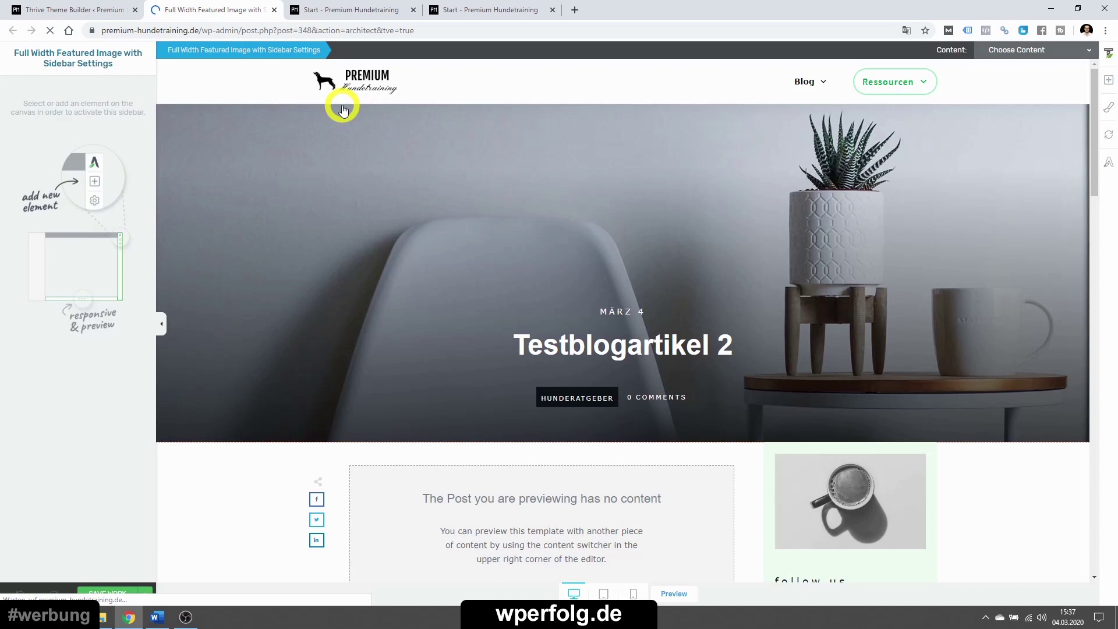
pyautogui.scroll(-9, 466, 257)
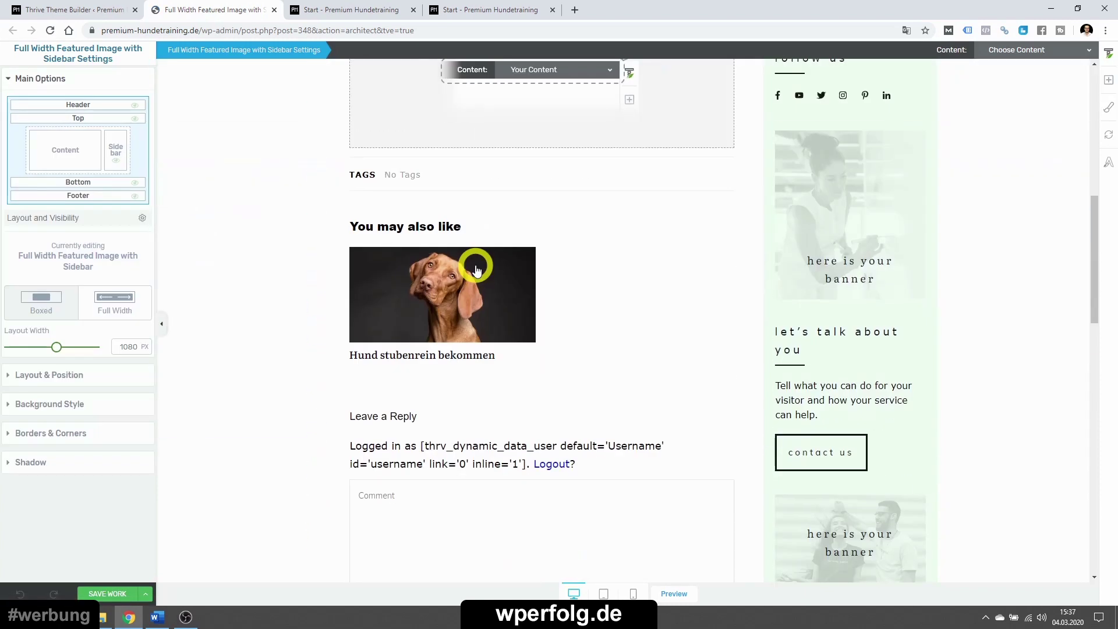
pyautogui.scroll(10, 475, 262)
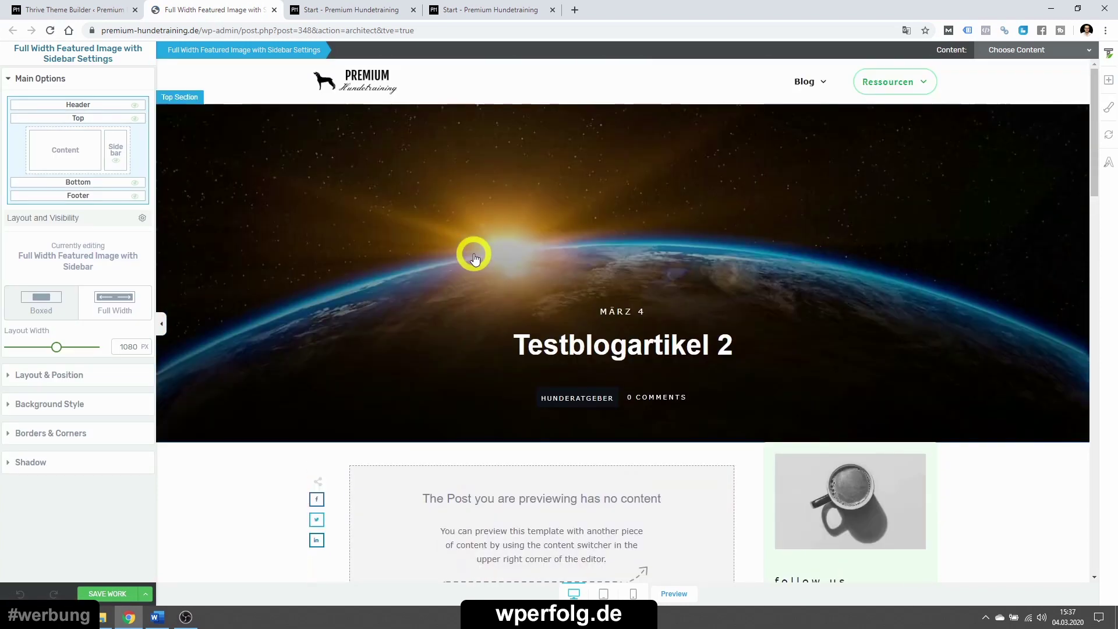
# - Examine the post template's top section with its background image, date, post title, category and comment elements
pyautogui.click(446, 194)
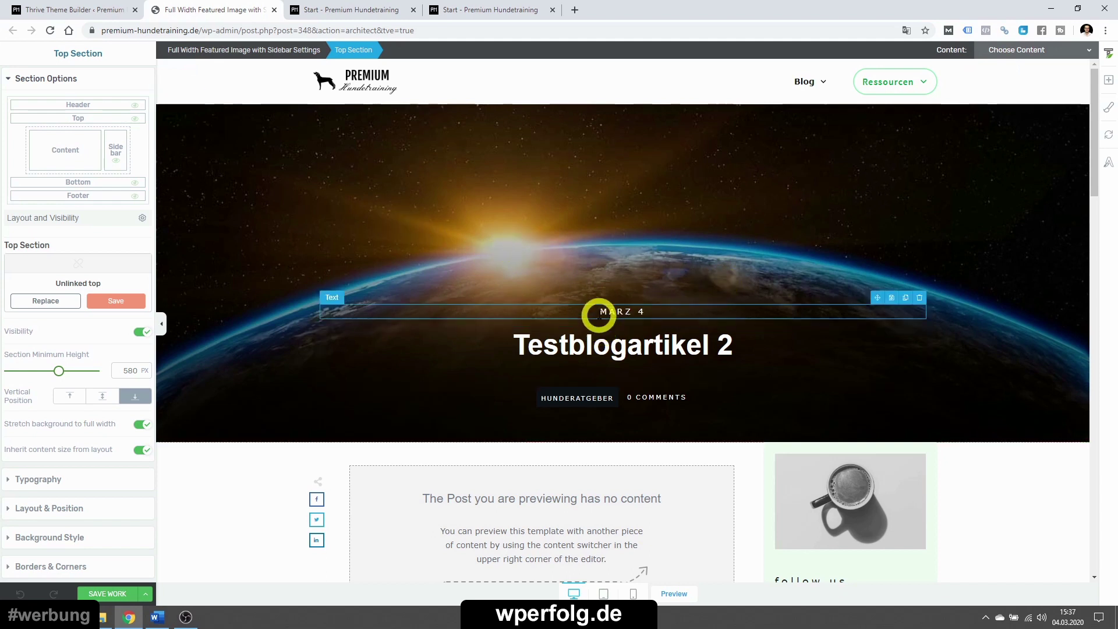
pyautogui.scroll(-2, 487, 207)
pyautogui.scroll(2, 660, 201)
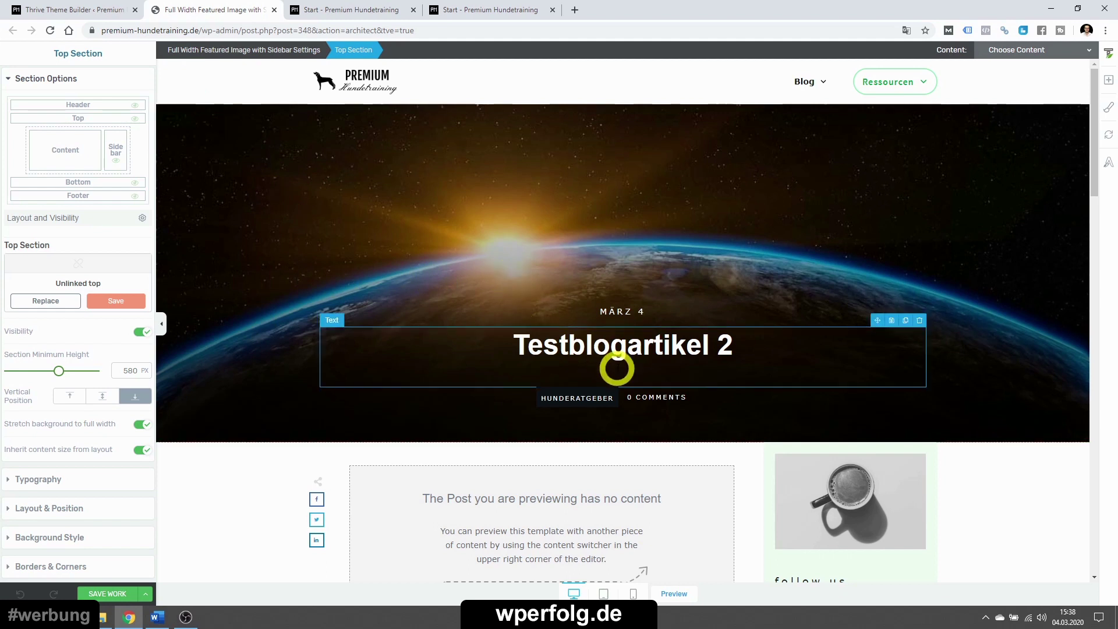
pyautogui.click(607, 345)
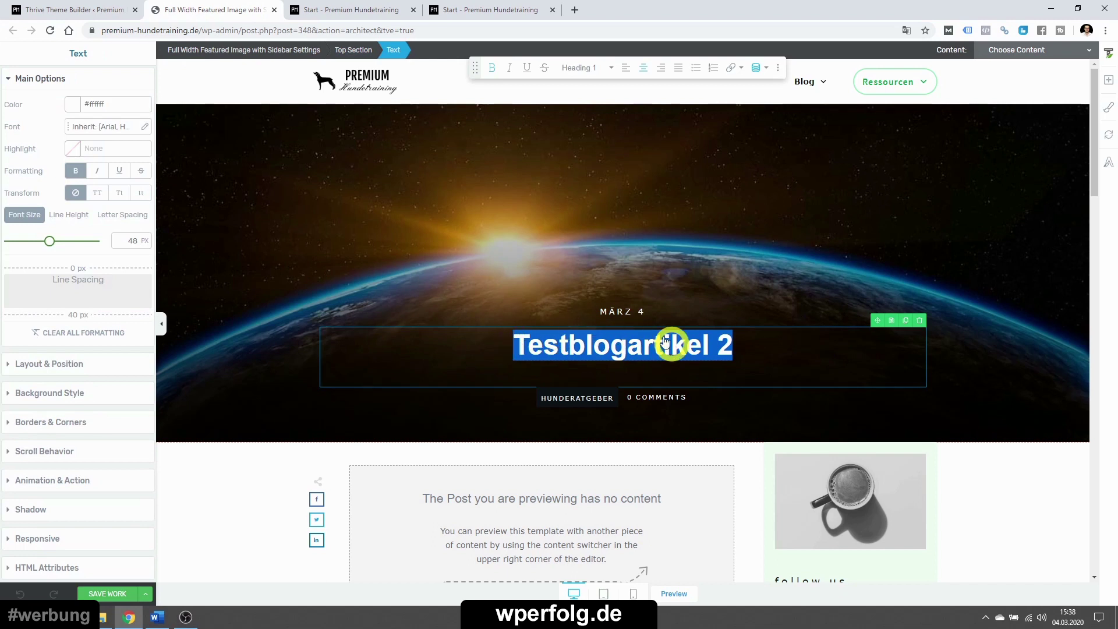
pyautogui.click(592, 310)
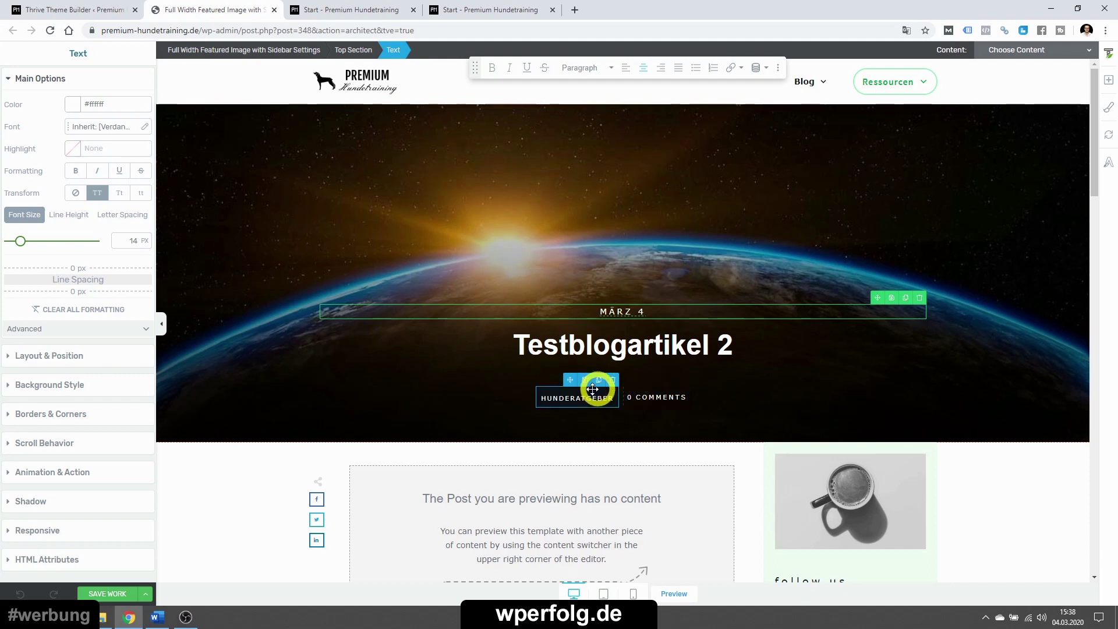
pyautogui.scroll(-2, 592, 407)
pyautogui.scroll(2, 594, 412)
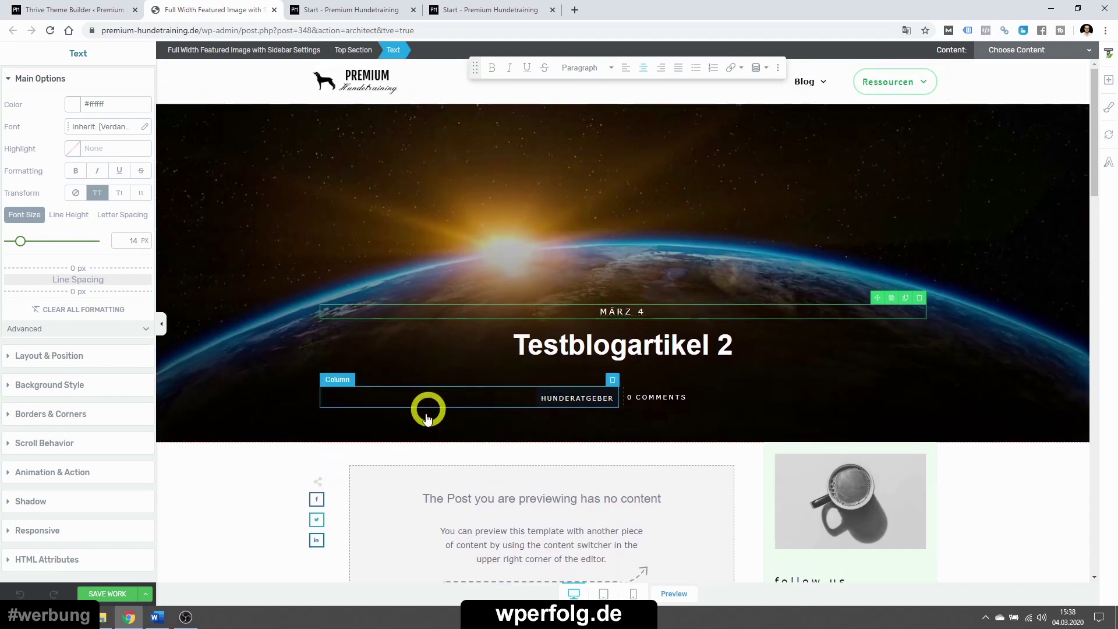
pyautogui.click(273, 487)
# - Move the post title from the top section into the content area, directly above the post content
pyautogui.scroll(-2, 616, 362)
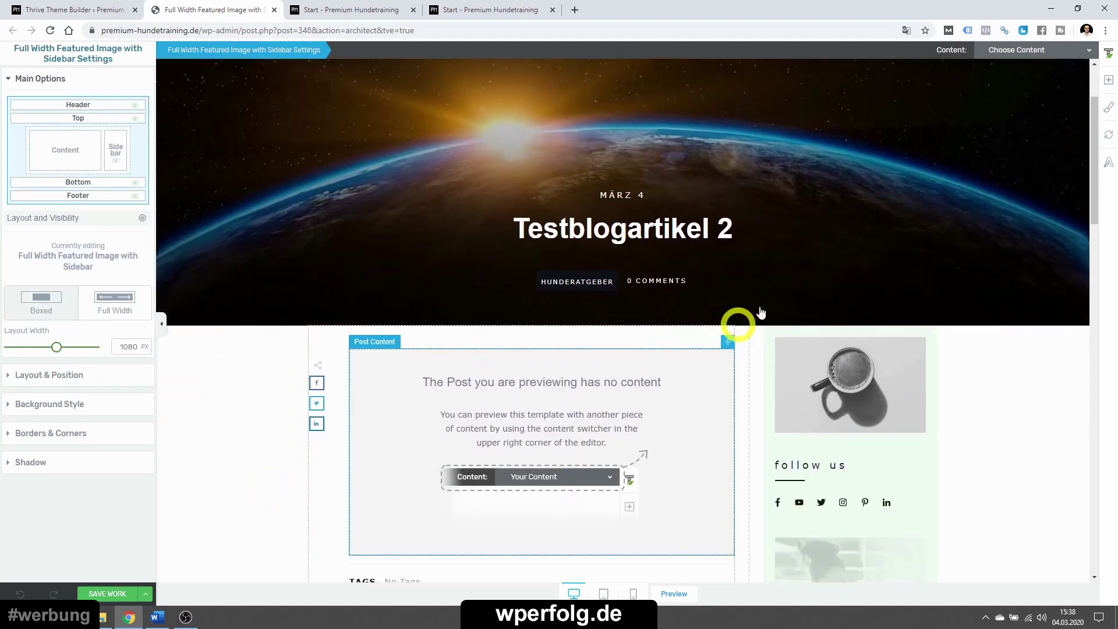
pyautogui.click(864, 227)
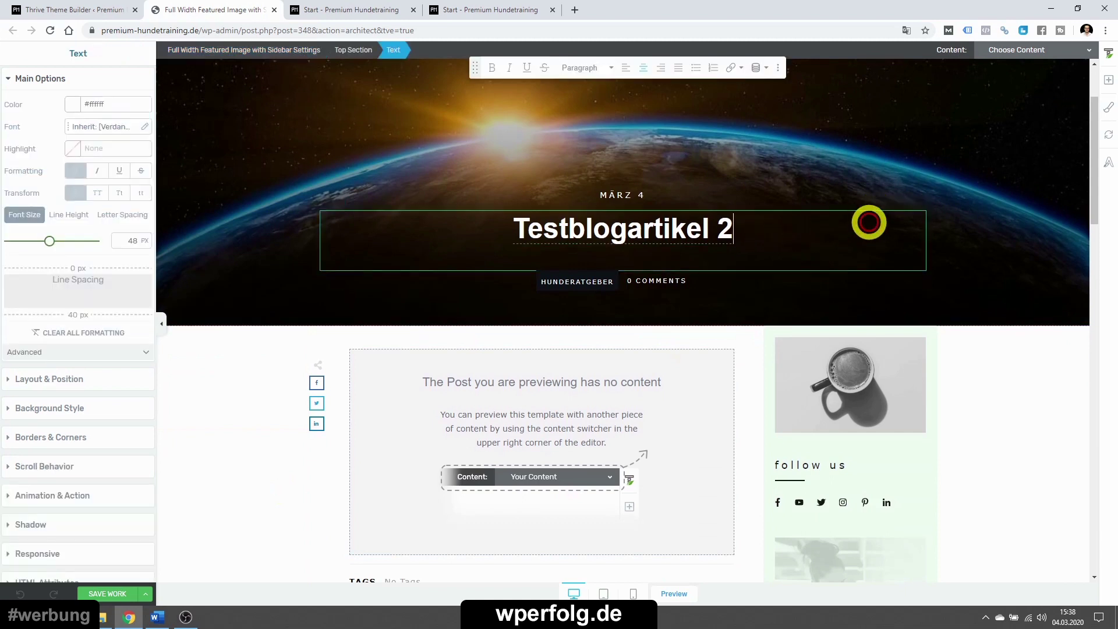
pyautogui.moveTo(871, 207); pyautogui.dragTo(479, 365)
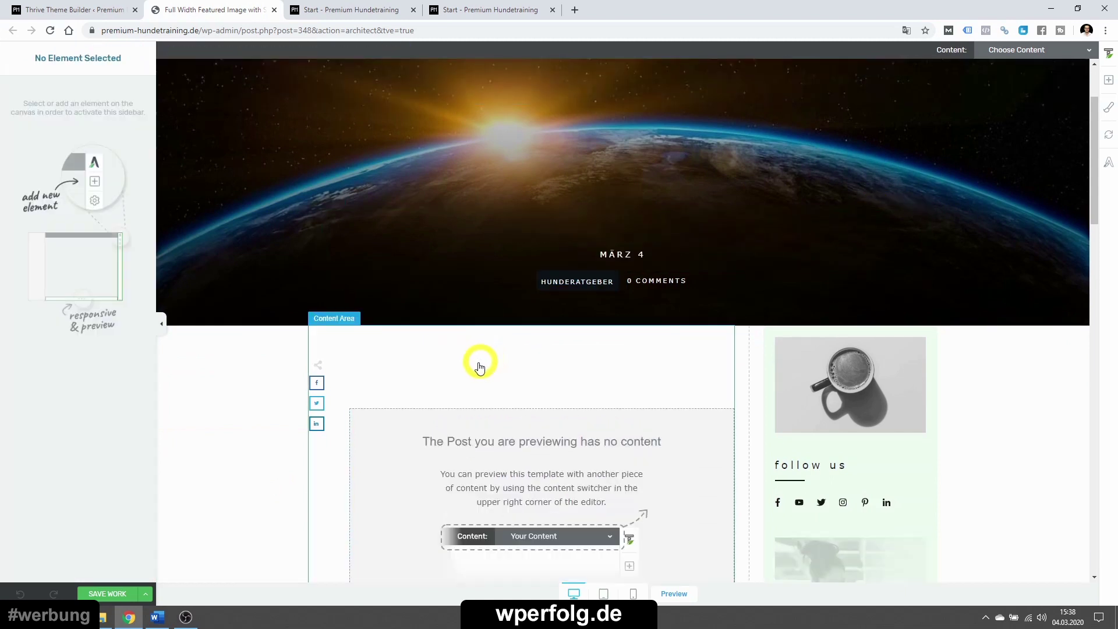
# - Set the text colour of the moved post title to black #000000
pyautogui.tripleClick(394, 369)
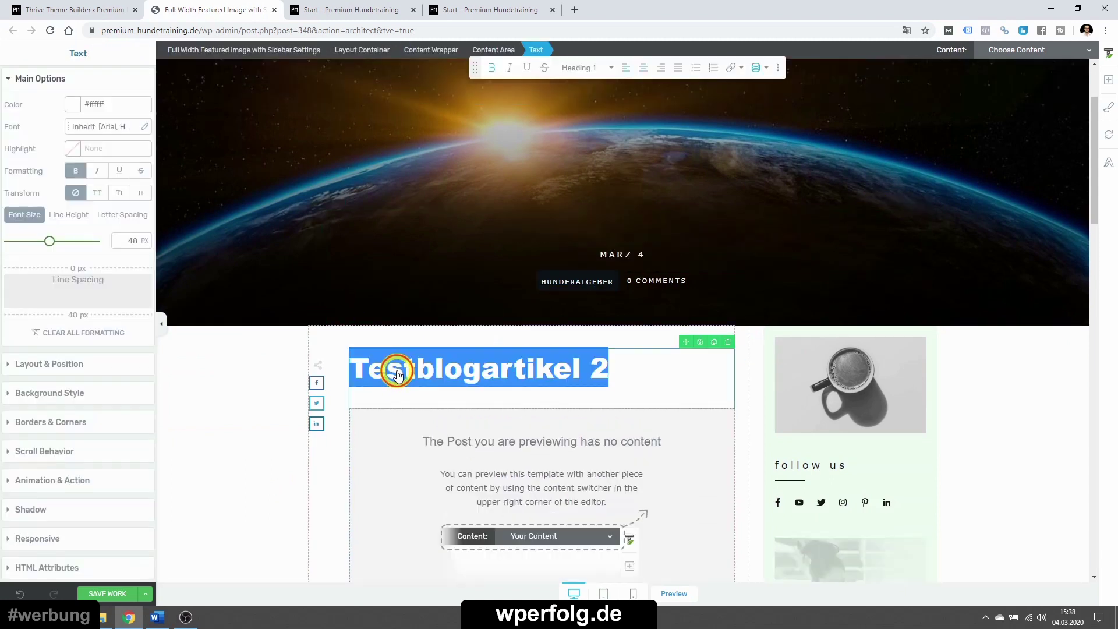
pyautogui.click(72, 103)
pyautogui.click(75, 326)
pyautogui.click(110, 366)
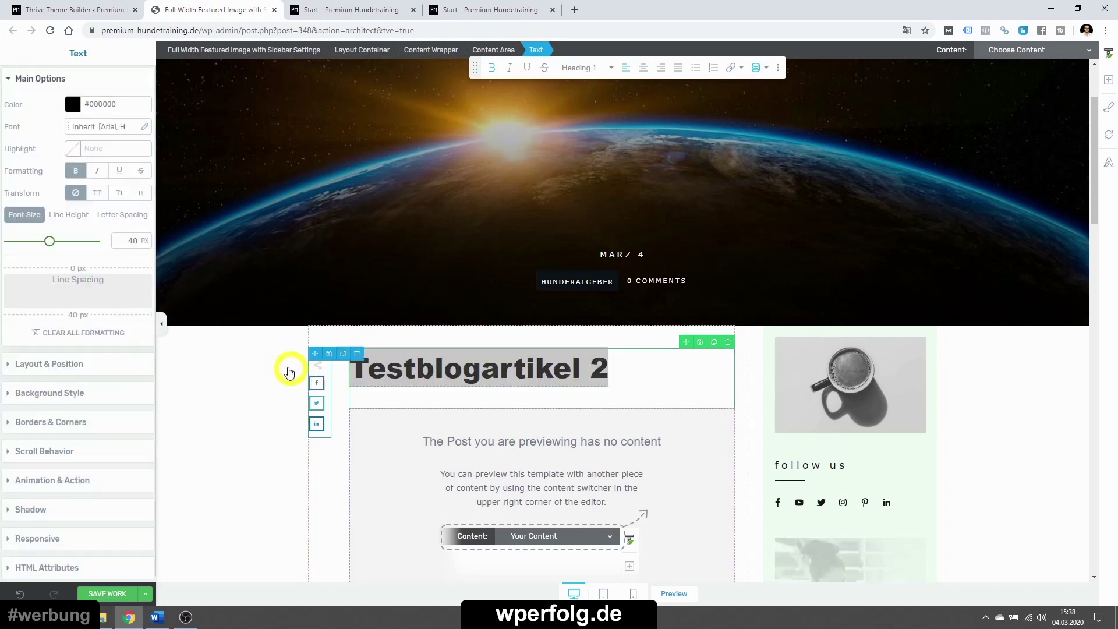
pyautogui.click(265, 363)
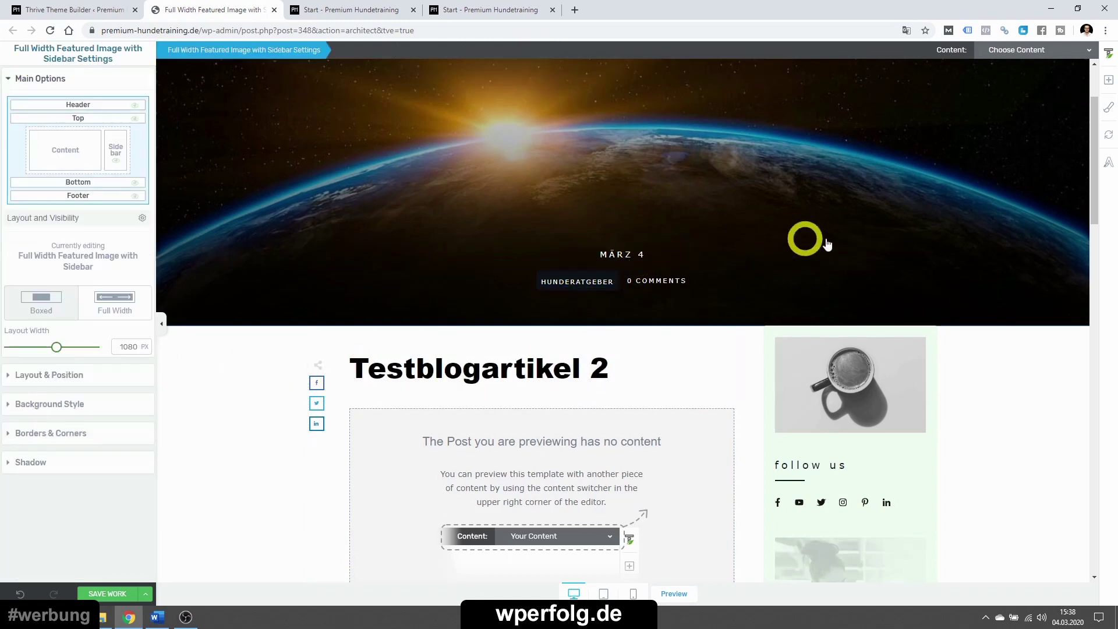
# - Move the category label's content box from the top section to below the post title in the content area
pyautogui.click(920, 240)
pyautogui.moveTo(598, 274)
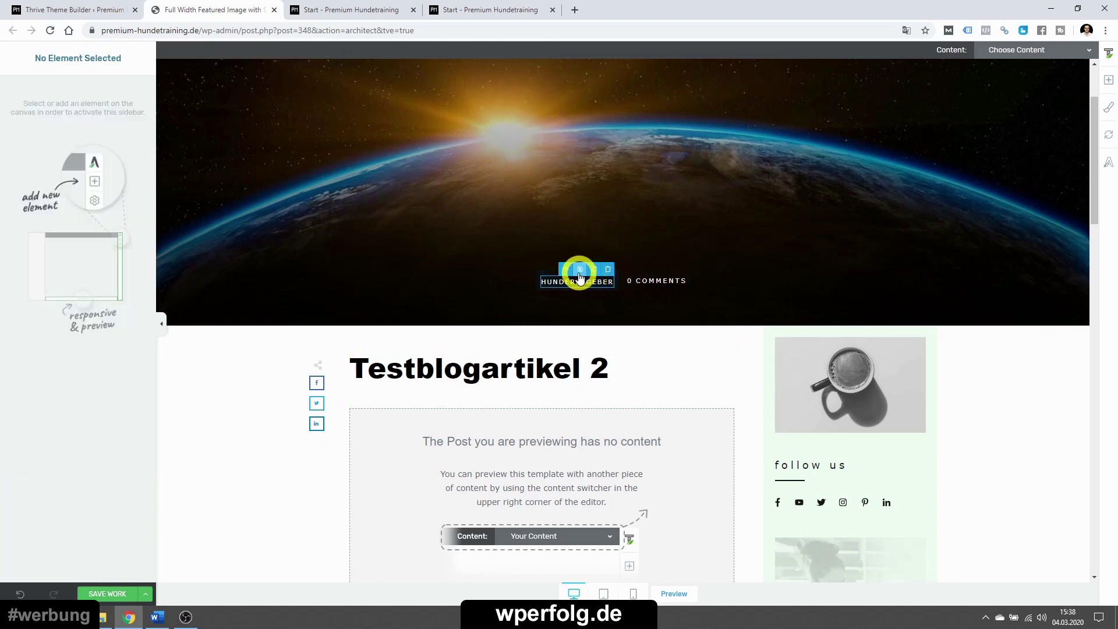
pyautogui.doubleClick(562, 283)
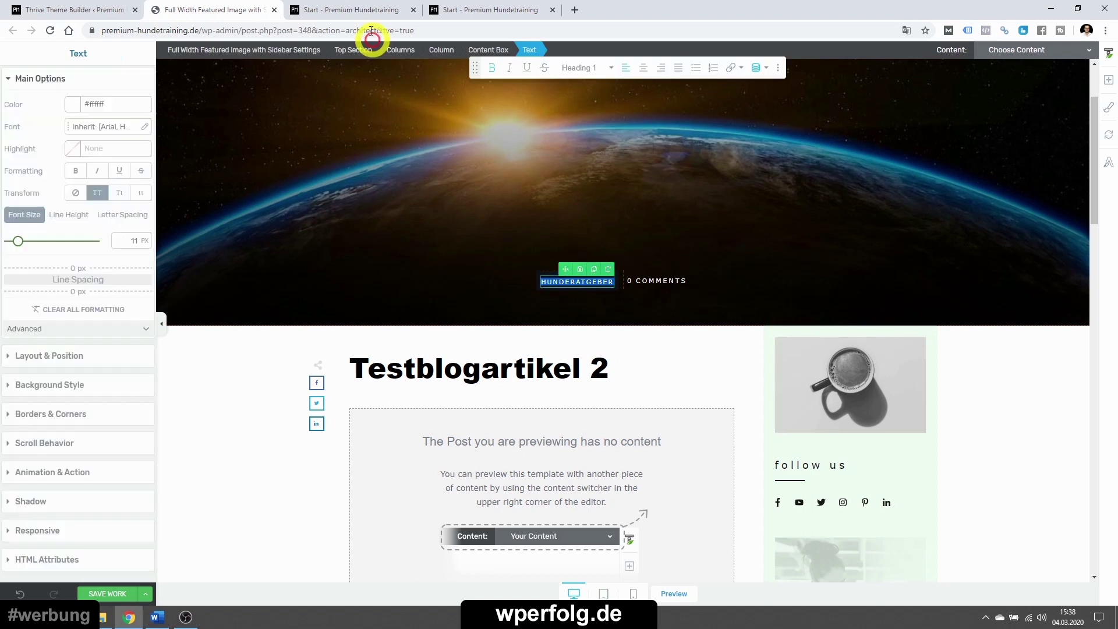
pyautogui.click(476, 51)
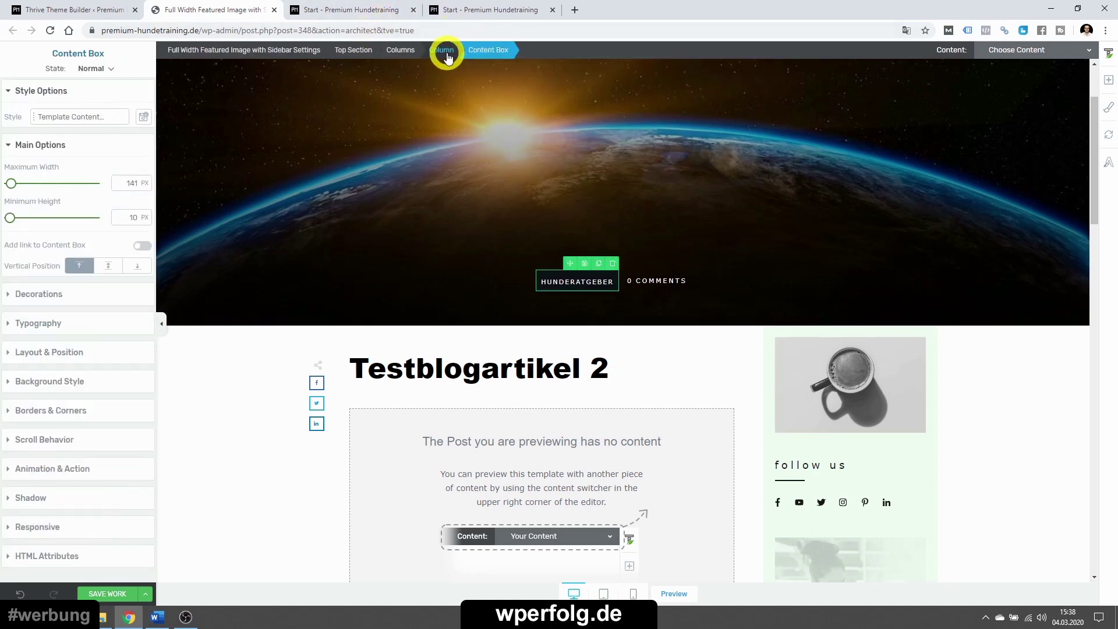
pyautogui.moveTo(570, 264); pyautogui.dragTo(477, 391)
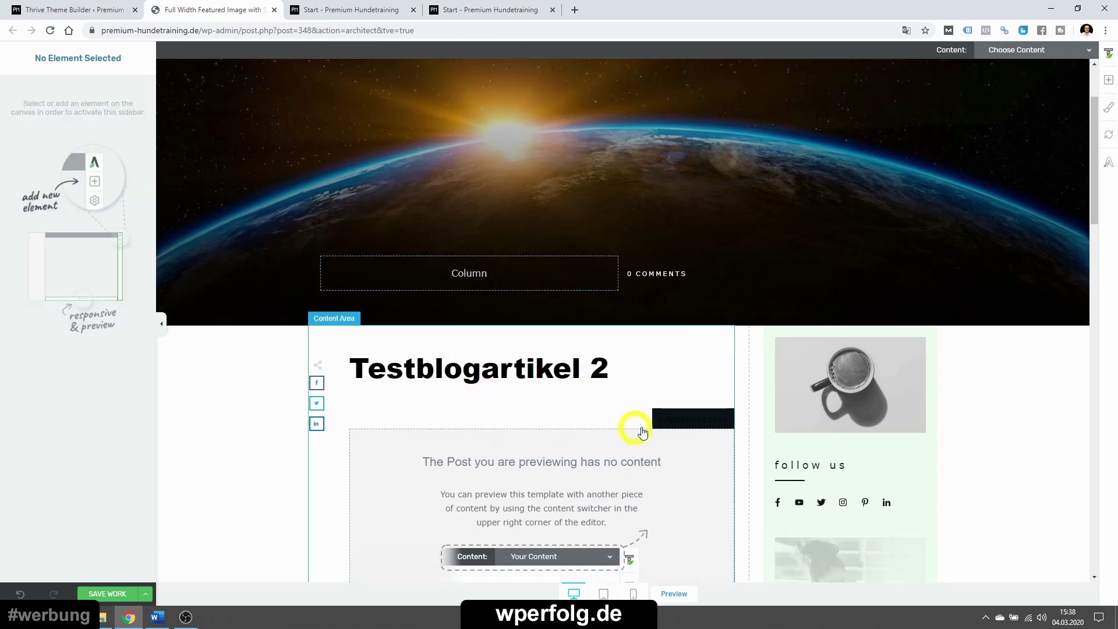
# - Set the text colour of the category label in its dark content box to white
pyautogui.click(672, 420)
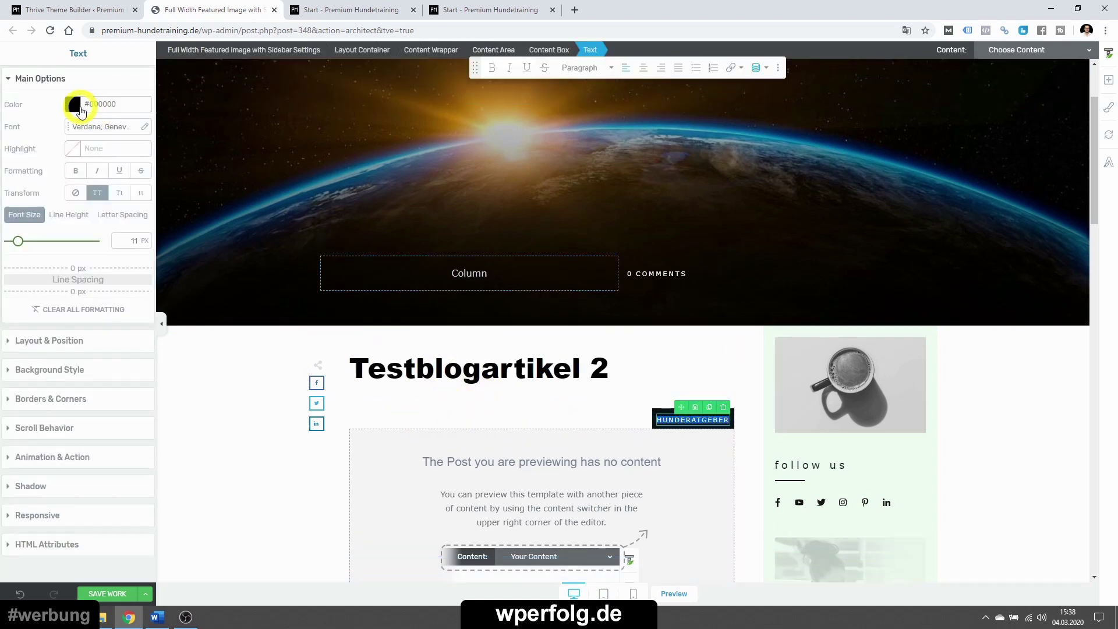
pyautogui.click(73, 104)
pyautogui.click(11, 125)
pyautogui.click(87, 357)
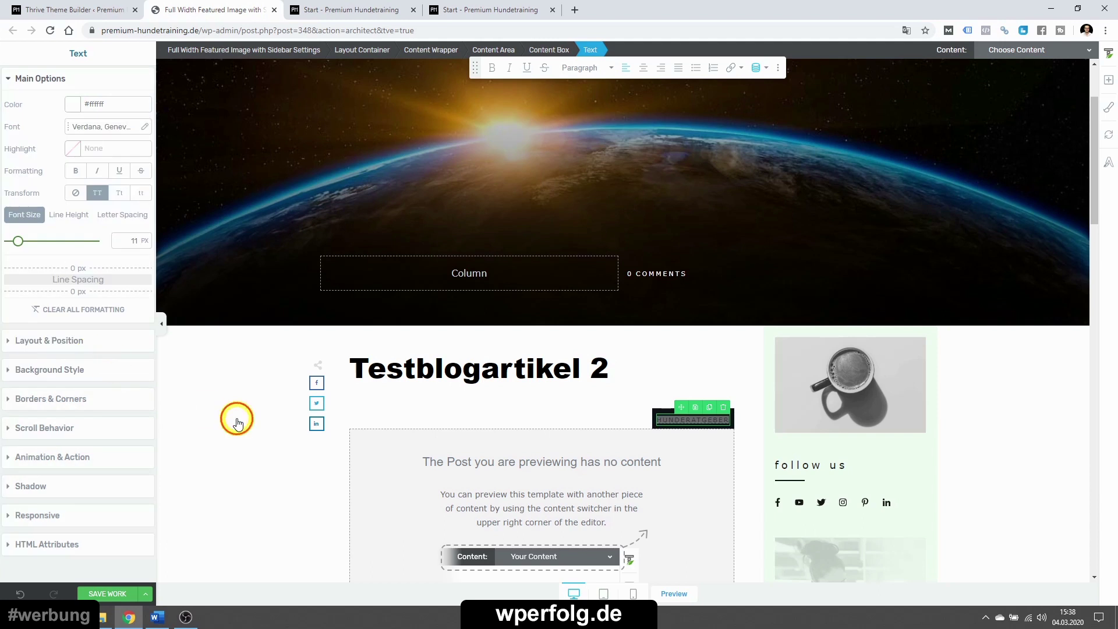
pyautogui.click(235, 417)
# - Move the comment count from the top section to the left of the category label, forming two columns
pyautogui.click(651, 279)
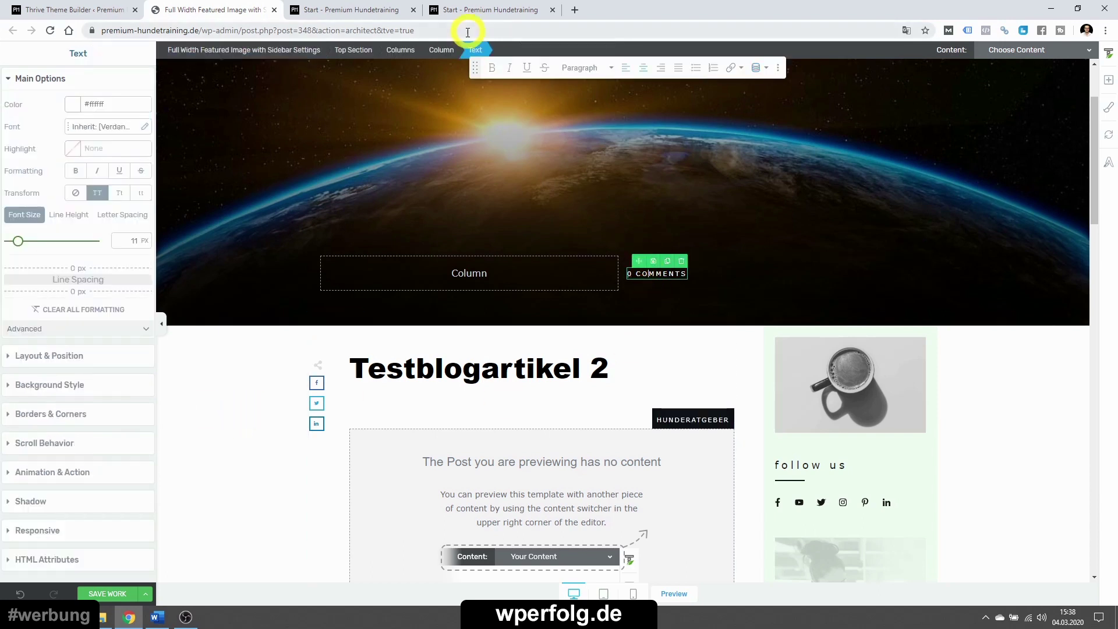
pyautogui.moveTo(635, 255); pyautogui.dragTo(392, 407)
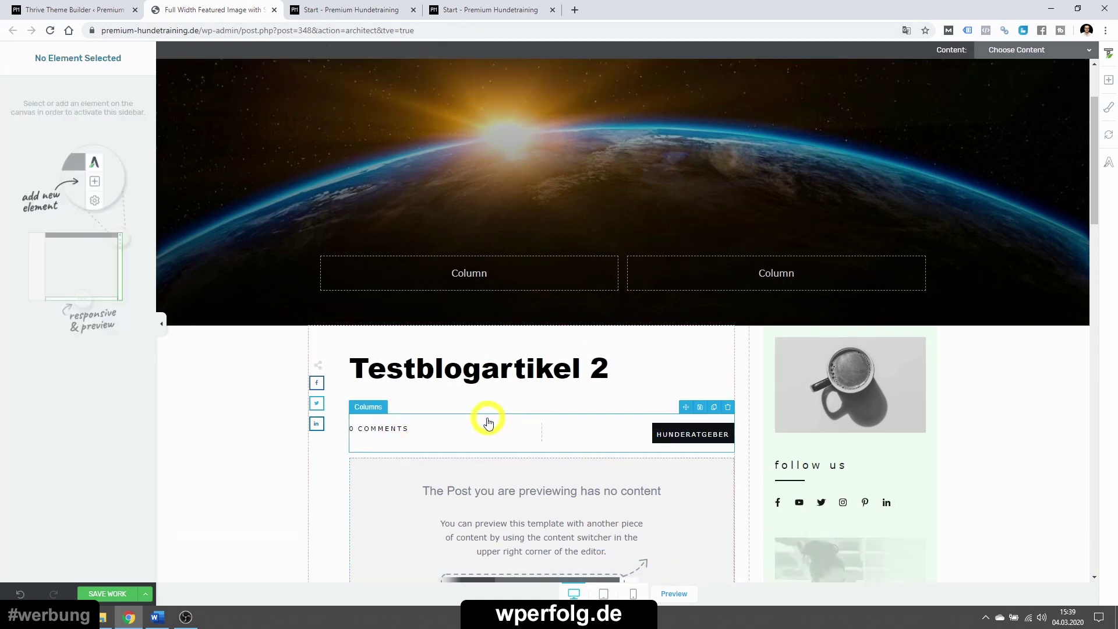
# - Open the settings of the Full Width Featured Image with Sidebar template
pyautogui.scroll(-4, 524, 423)
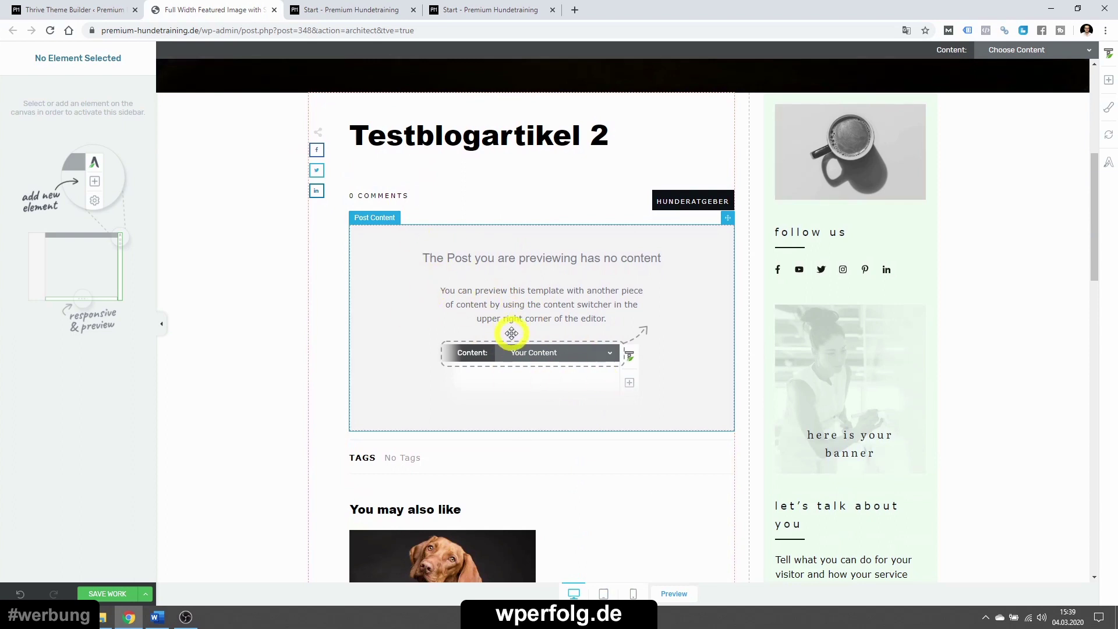
pyautogui.scroll(5, 511, 335)
pyautogui.click(281, 178)
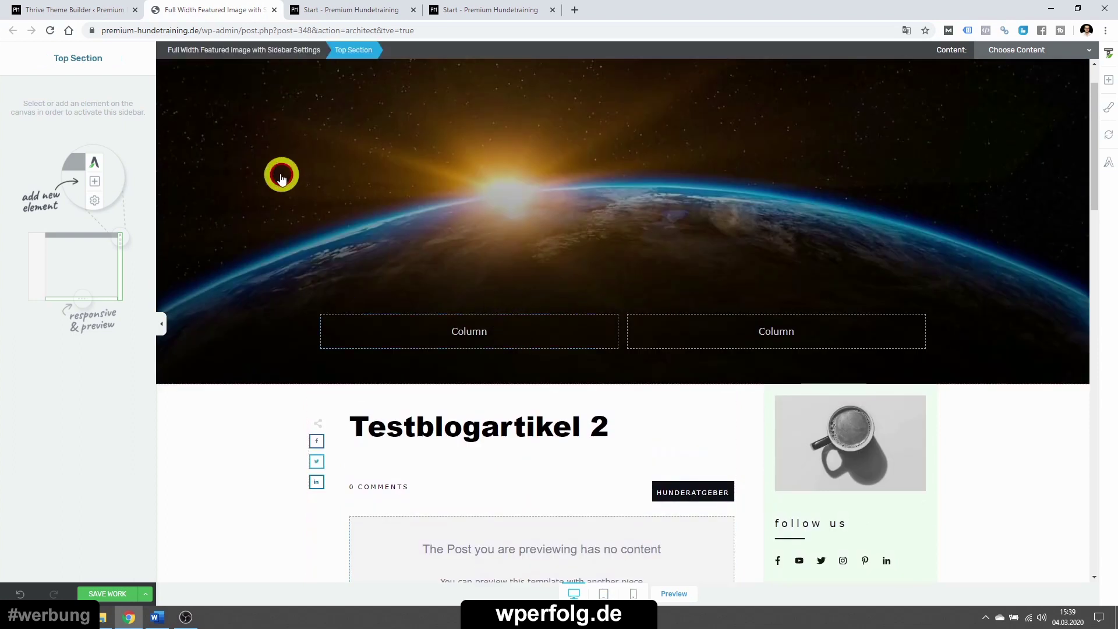
pyautogui.click(251, 52)
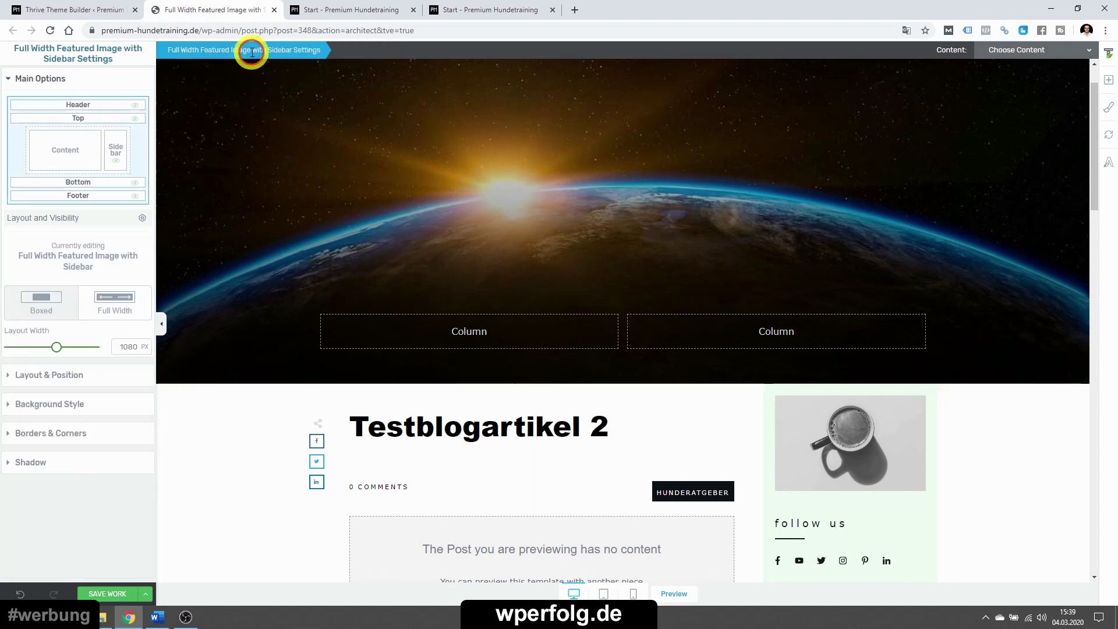
# - Hide the template's header and top section one after the other, showing each again
pyautogui.click(139, 109)
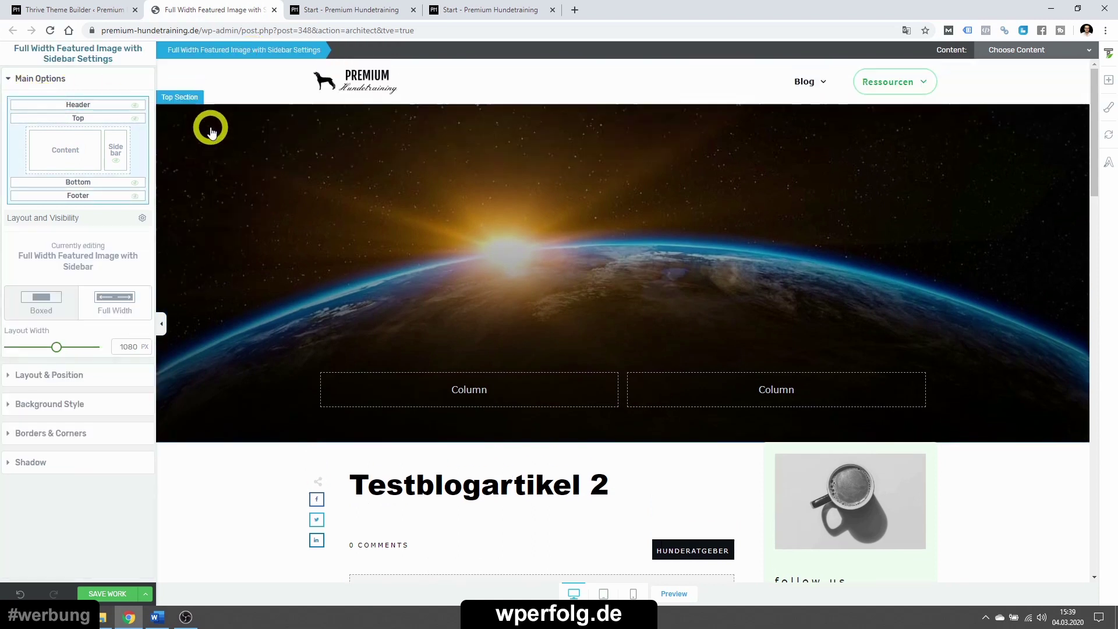
pyautogui.click(136, 108)
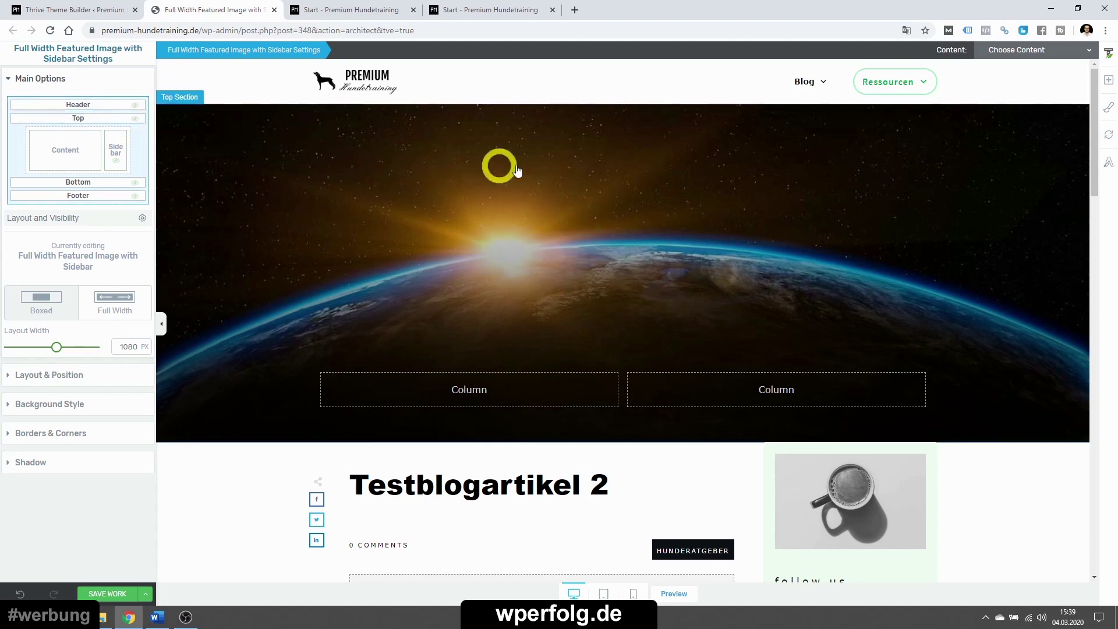
pyautogui.click(135, 120)
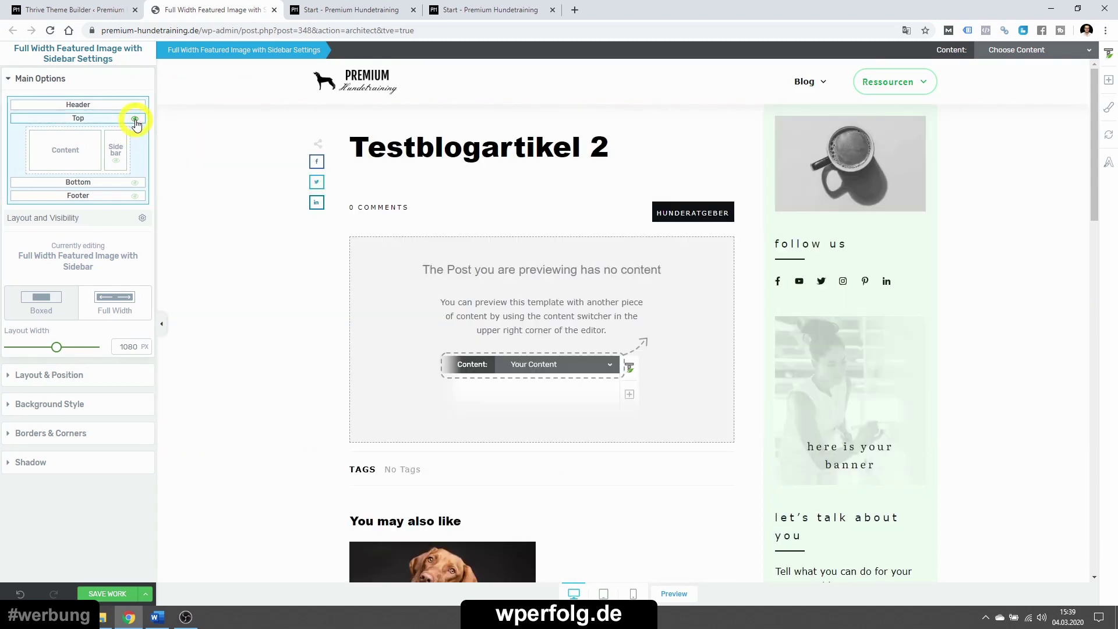
pyautogui.click(136, 120)
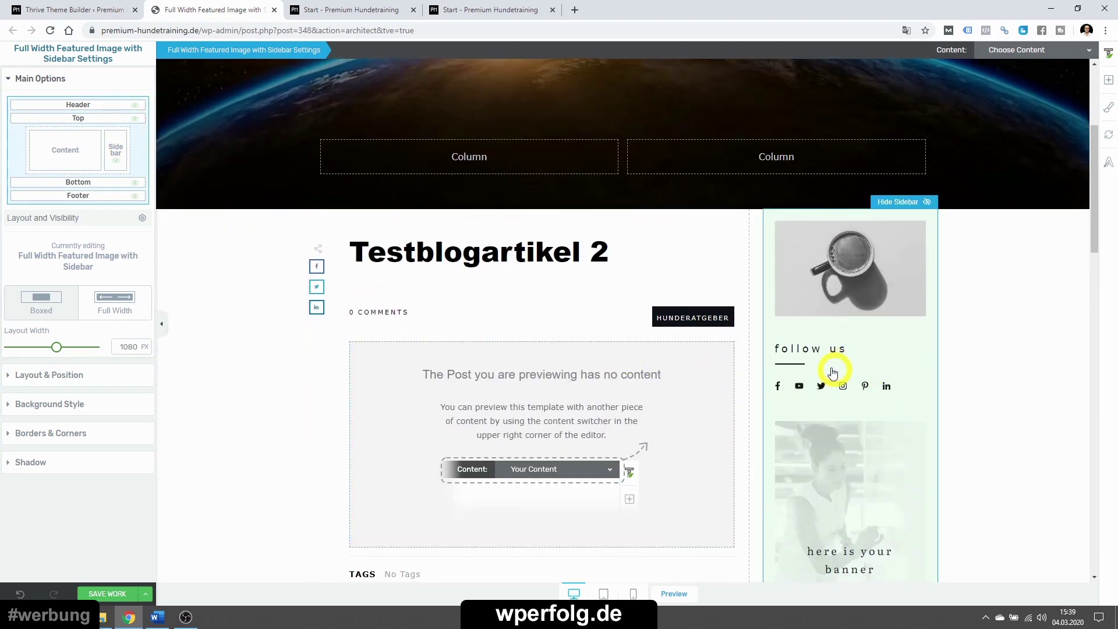
# - Hide the sidebar and the bottom section one after the other, showing each again
pyautogui.click(117, 161)
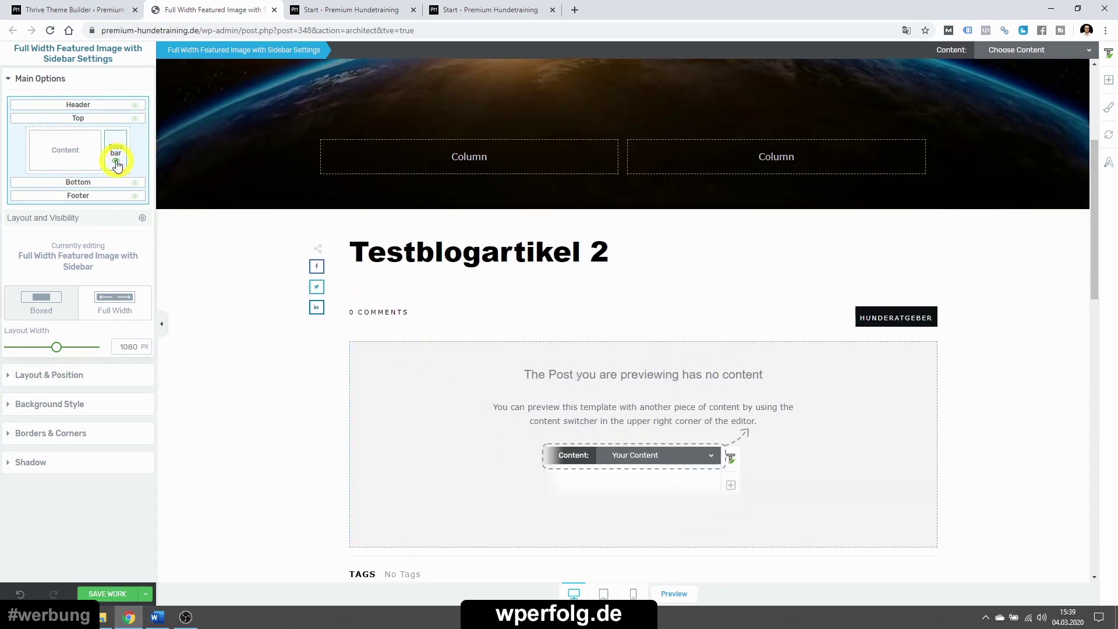
pyautogui.click(117, 161)
pyautogui.scroll(-20, 353, 312)
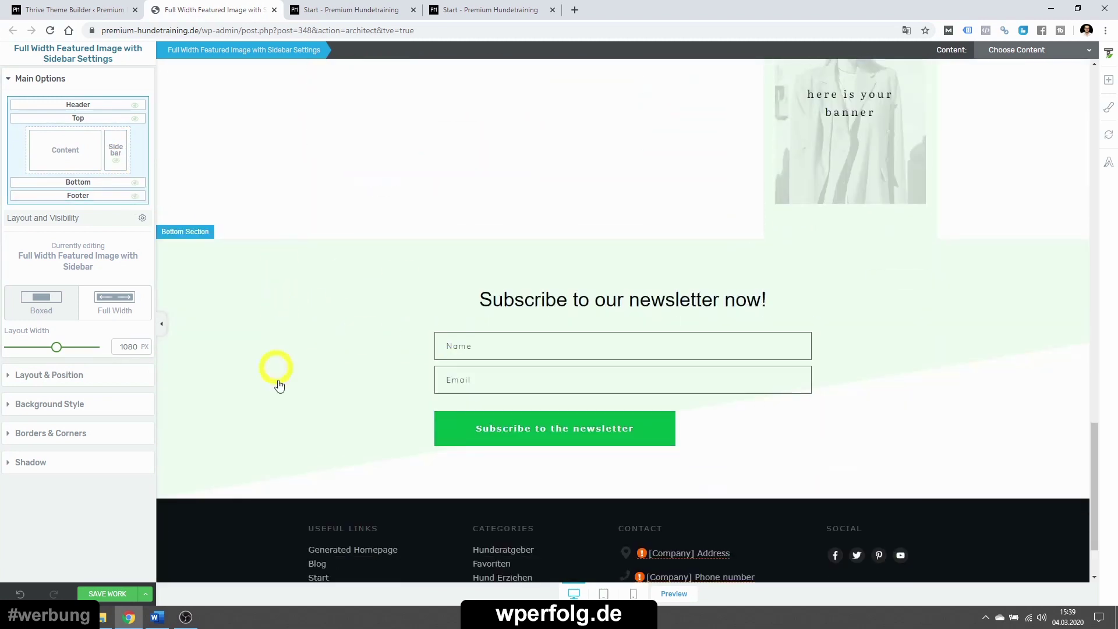
pyautogui.click(135, 183)
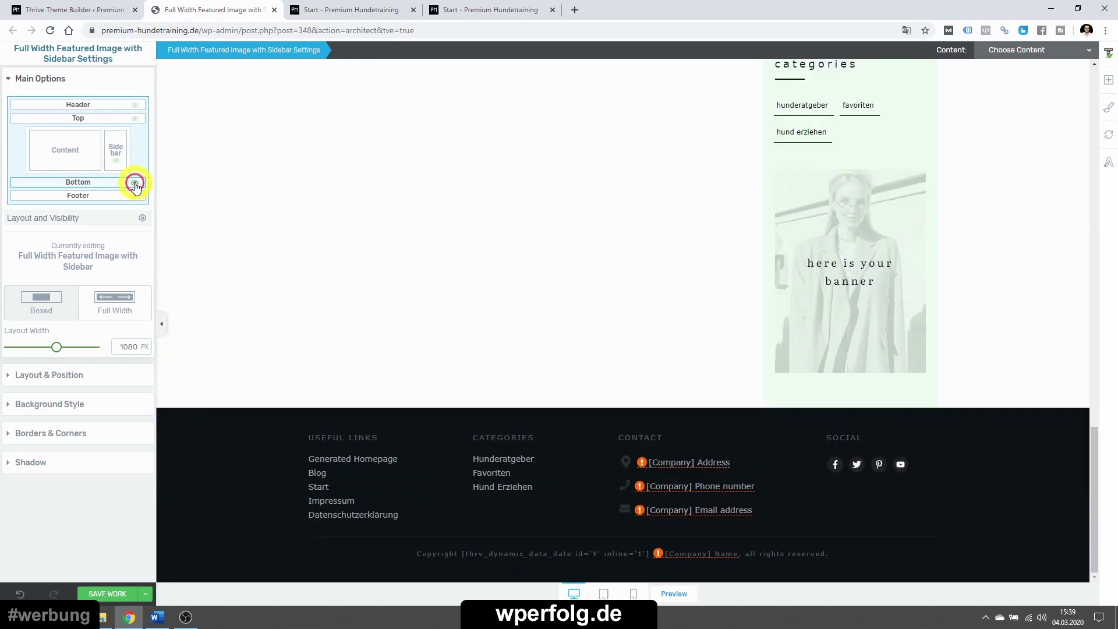
pyautogui.click(136, 184)
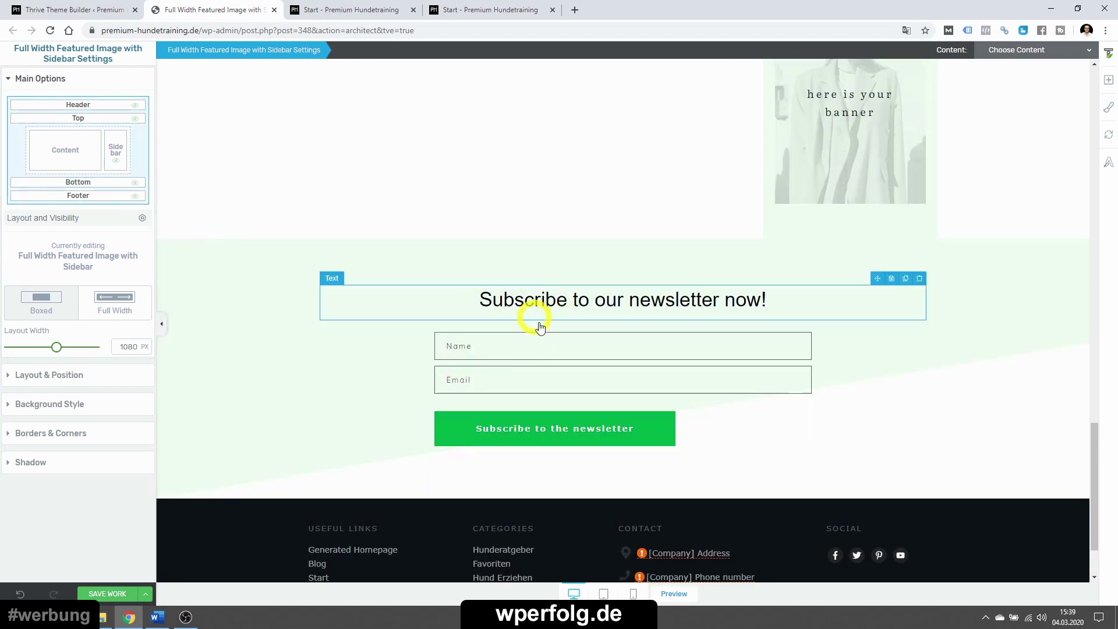
# - Hide the template's footer and show it again
pyautogui.scroll(-2, 342, 474)
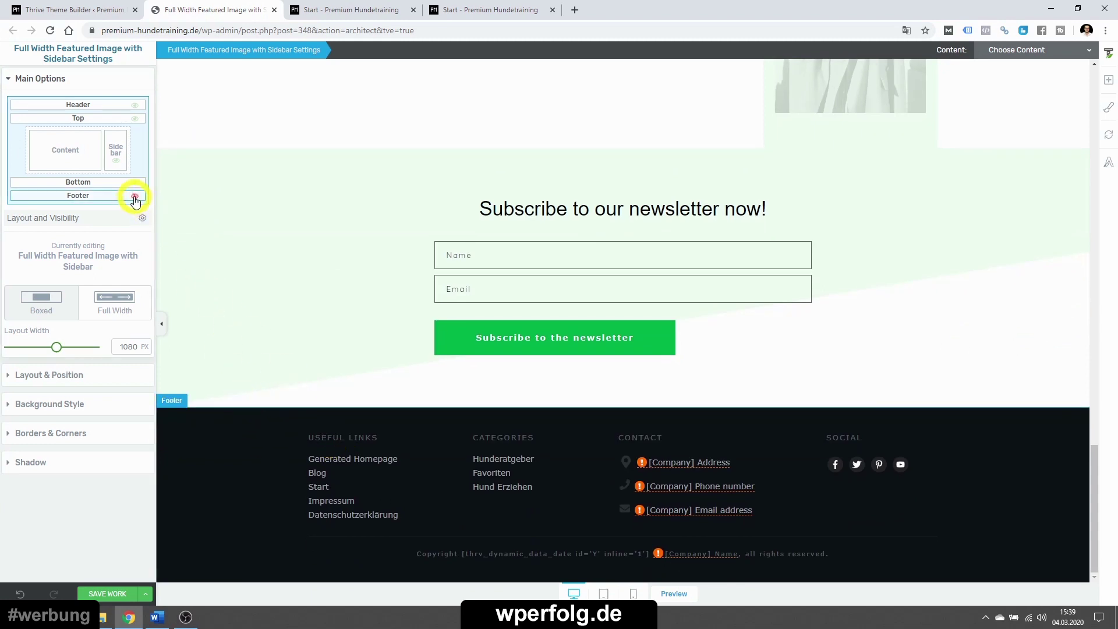
pyautogui.click(134, 197)
pyautogui.click(135, 197)
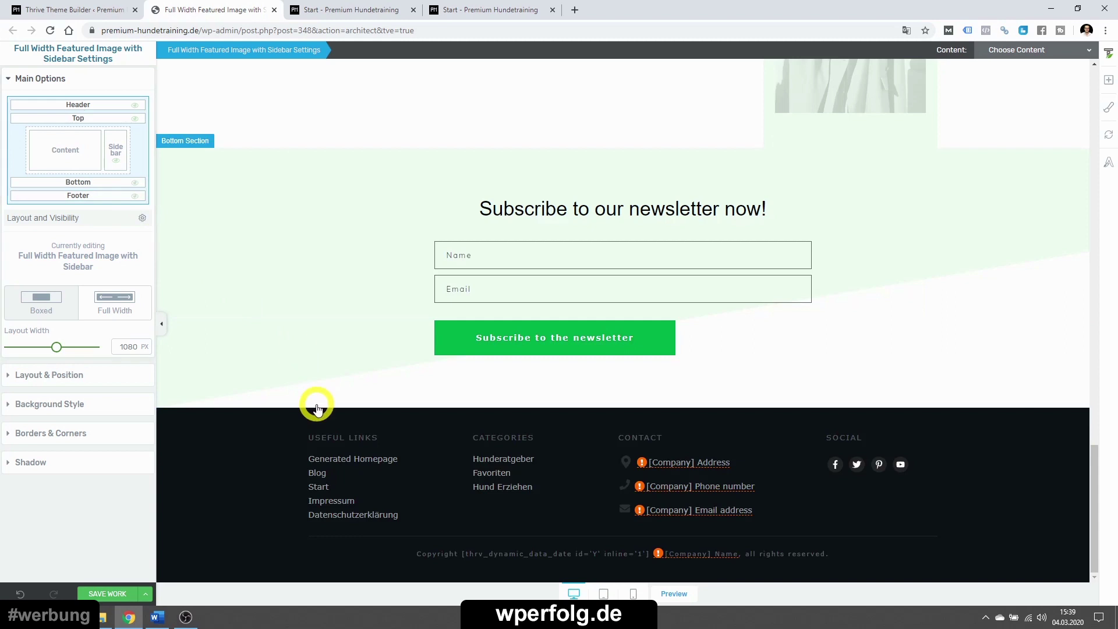
# - Try the Full Width layout for the template and check how the page content stretches
pyautogui.scroll(6, 317, 411)
pyautogui.scroll(10, 317, 411)
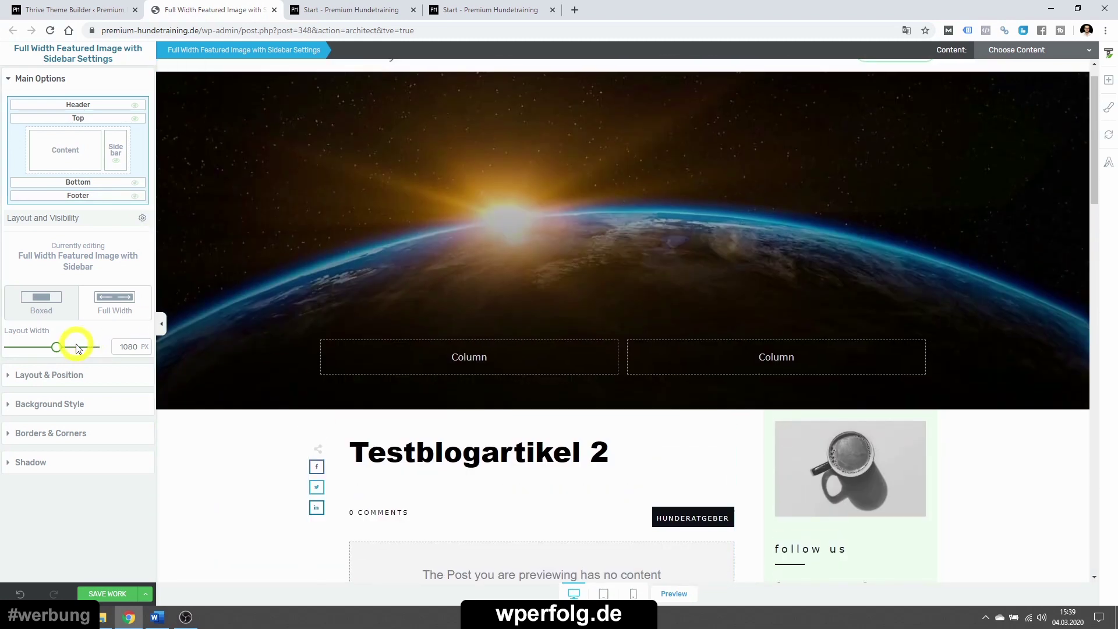
pyautogui.scroll(-4, 307, 446)
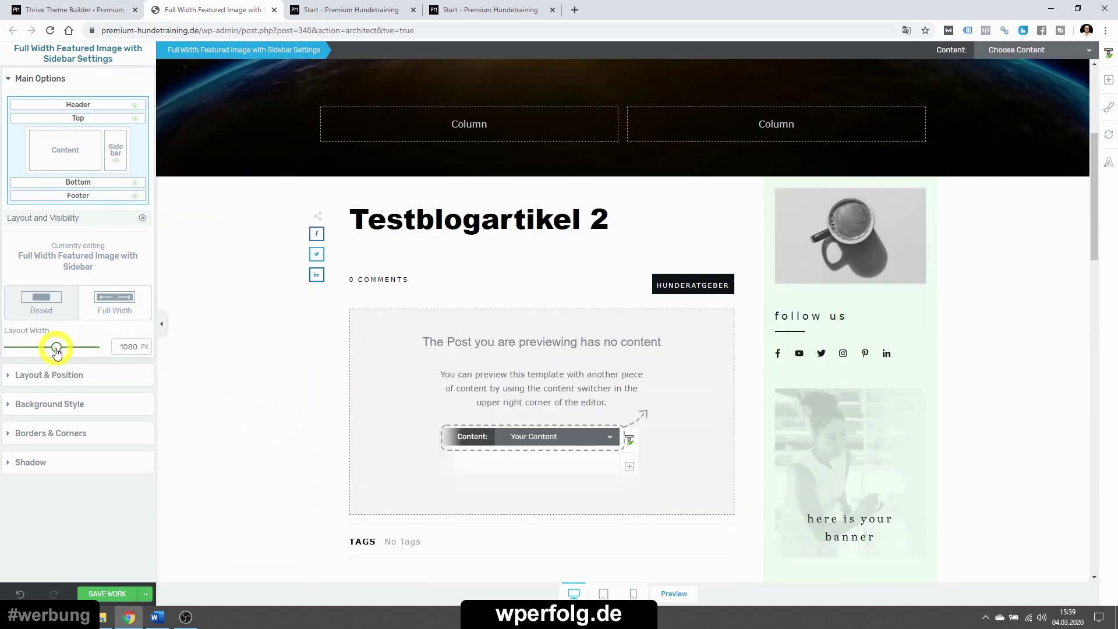
pyautogui.click(99, 315)
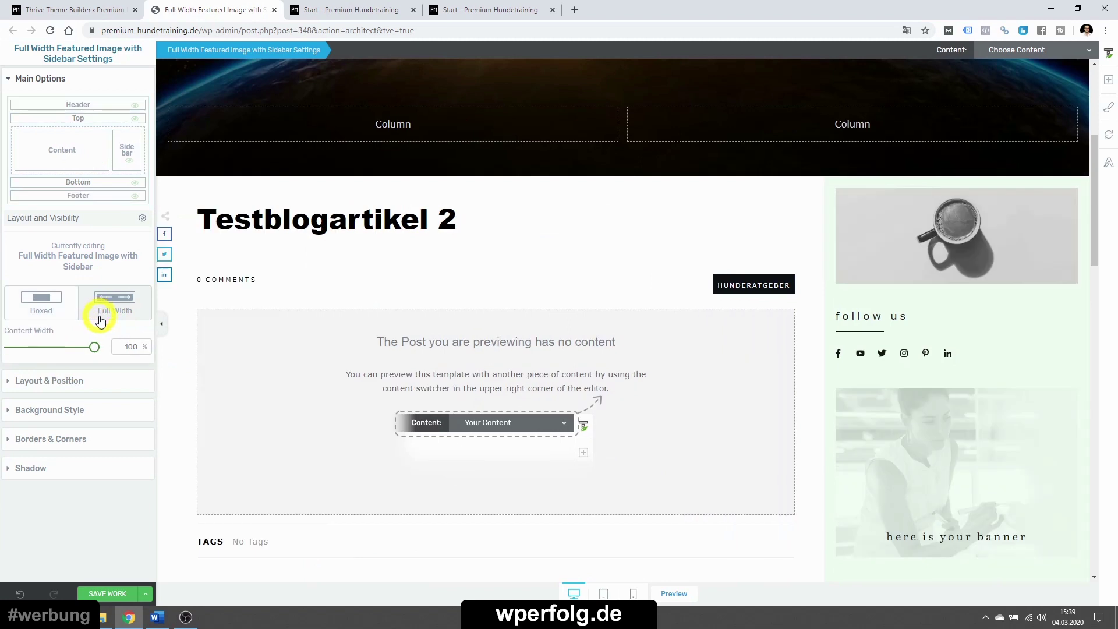
pyautogui.scroll(-6, 484, 343)
pyautogui.scroll(10, 469, 351)
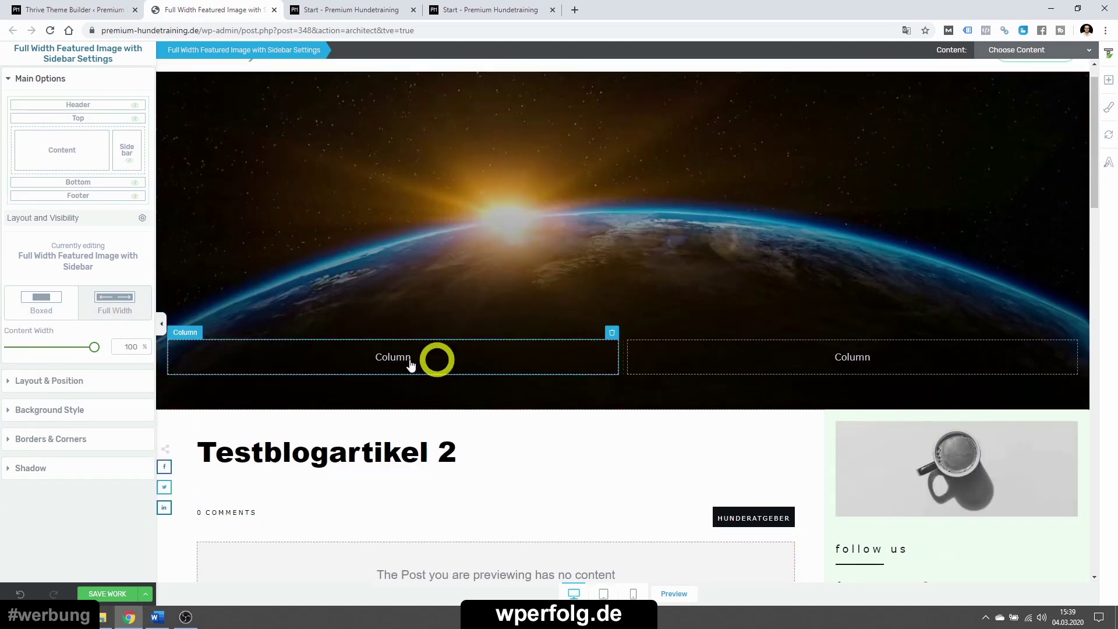
# - Use the Boxed layout with a layout width of 1200 px and check the page
pyautogui.click(55, 311)
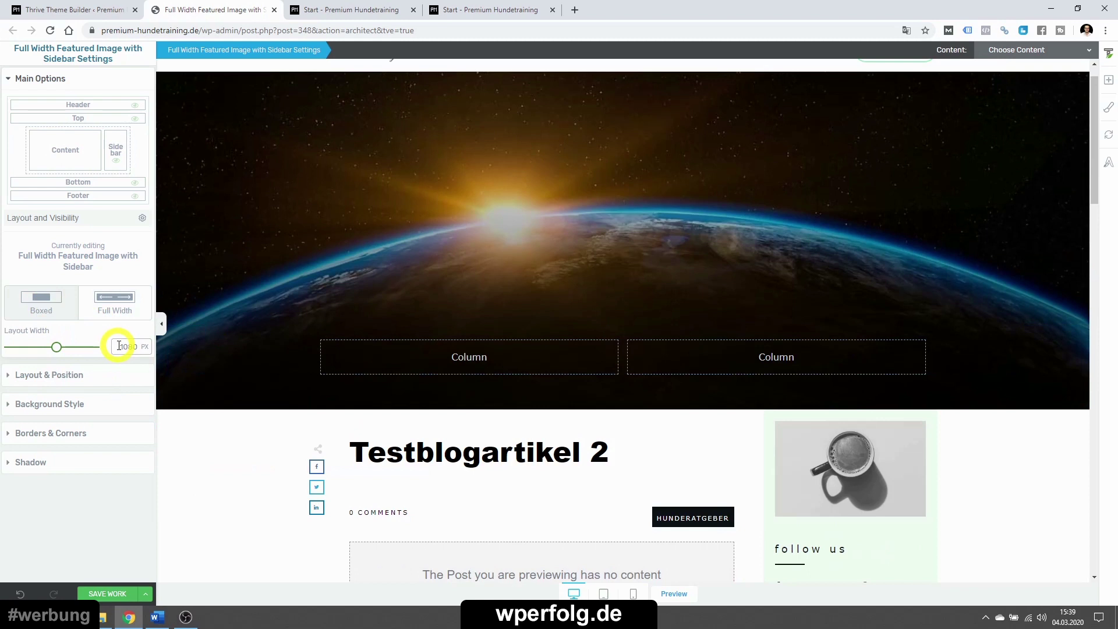
pyautogui.write('1200')
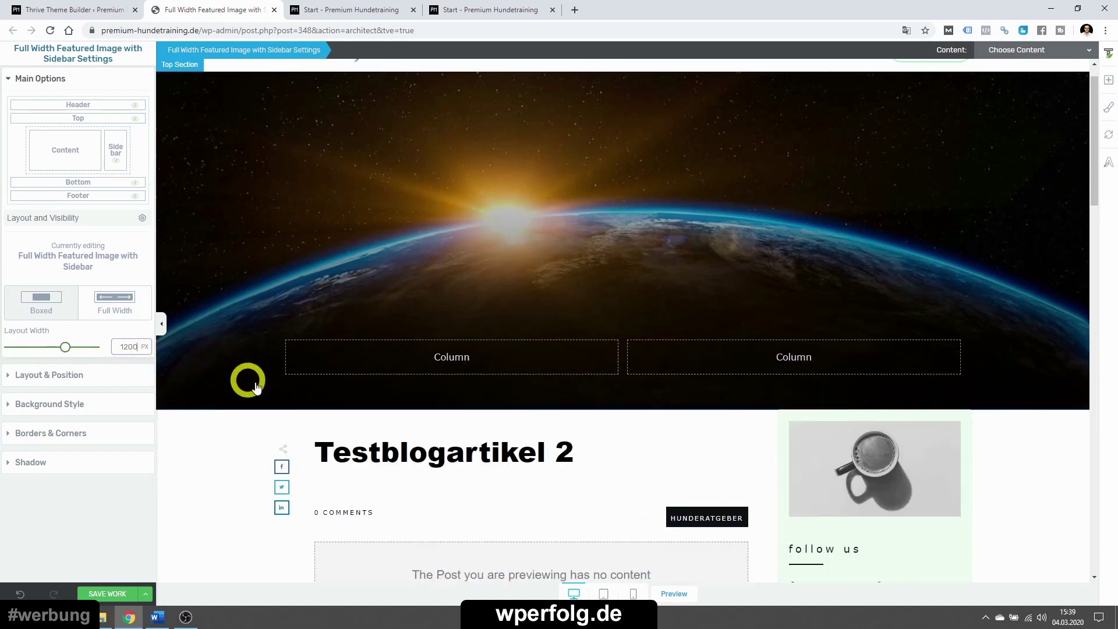
pyautogui.scroll(-5, 232, 402)
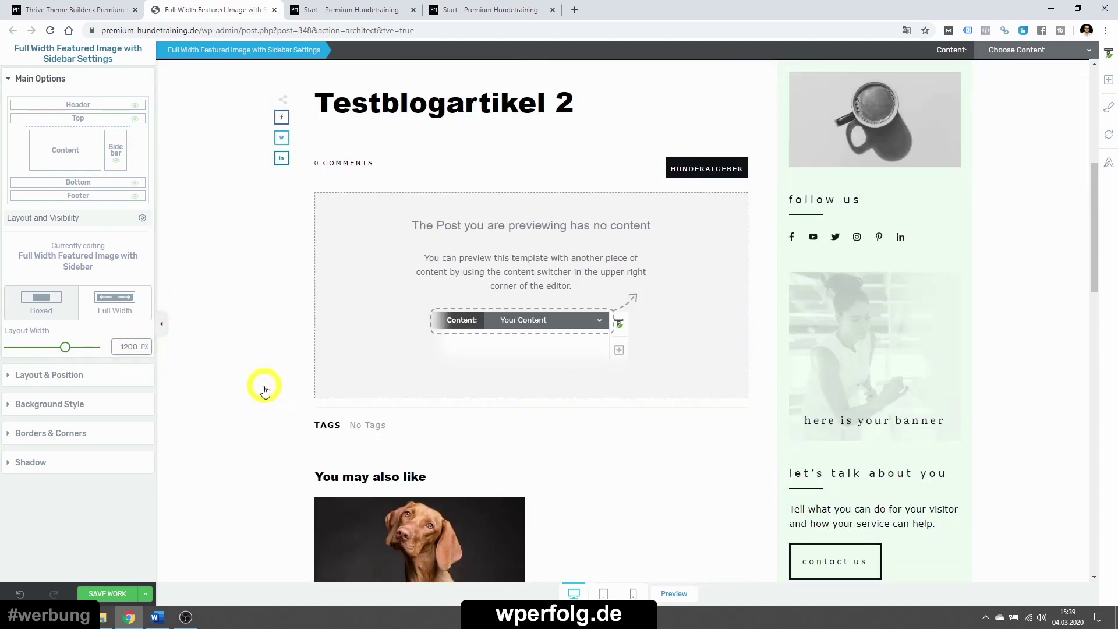
pyautogui.scroll(-18, 256, 402)
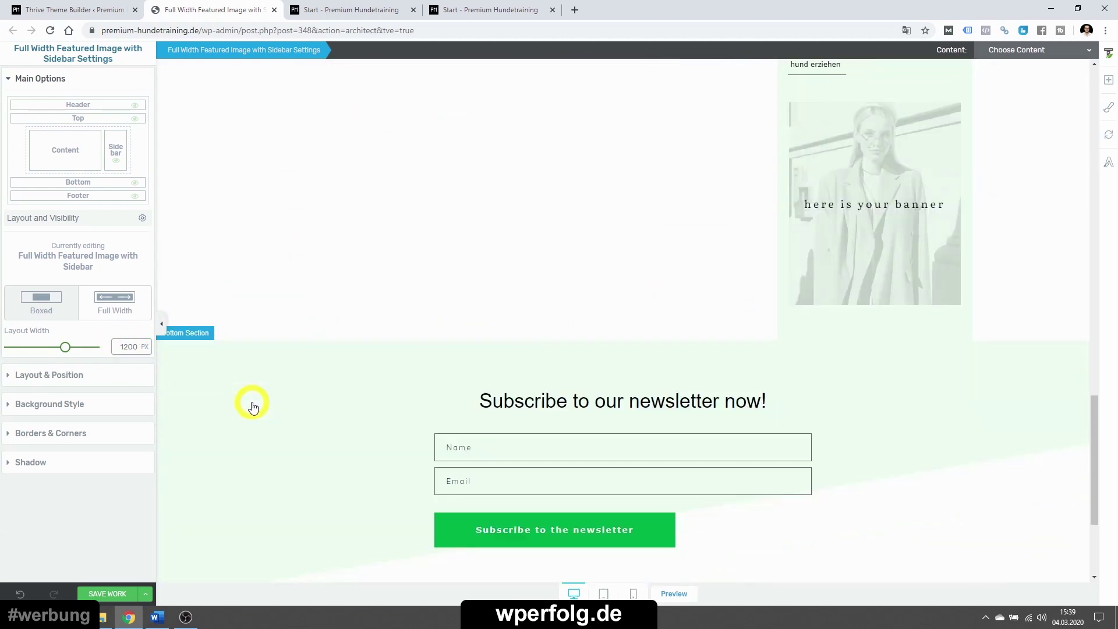
pyautogui.scroll(20, 252, 406)
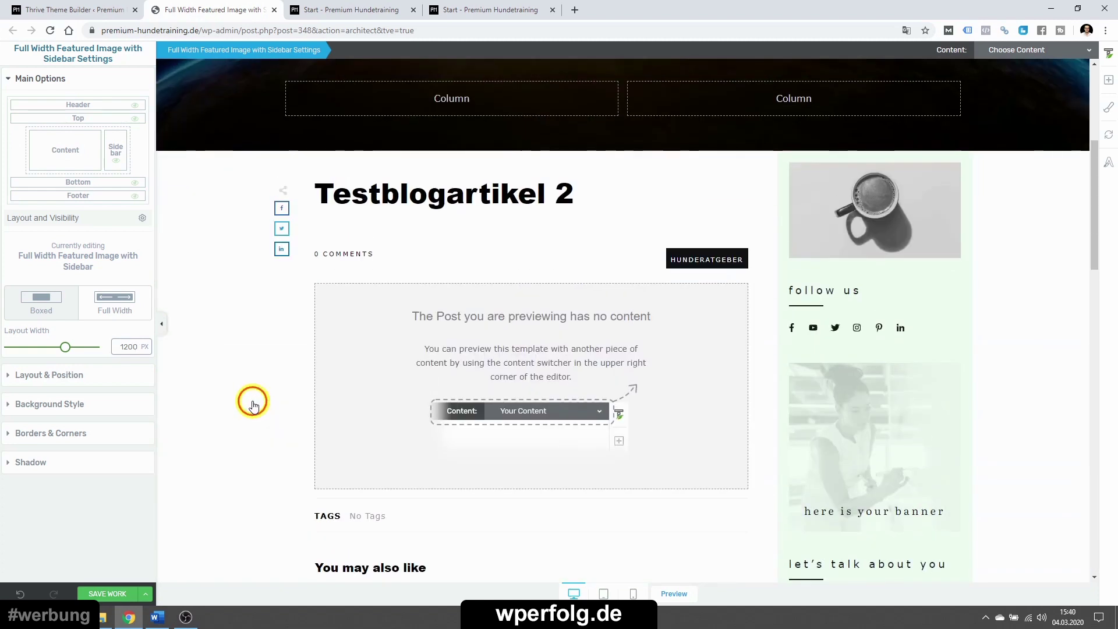
# - Delete the No Tags text, the TAGS label and the divider beneath the post content
pyautogui.scroll(-4, 252, 406)
pyautogui.click(369, 344)
pyautogui.click(369, 343)
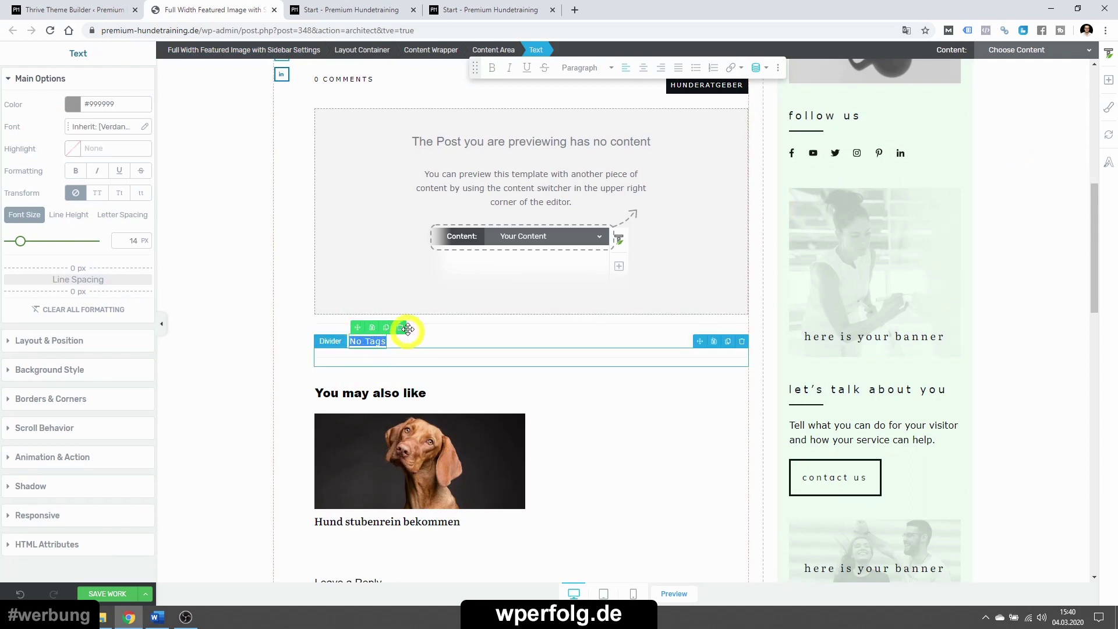
pyautogui.click(401, 329)
pyautogui.click(334, 336)
pyautogui.click(366, 329)
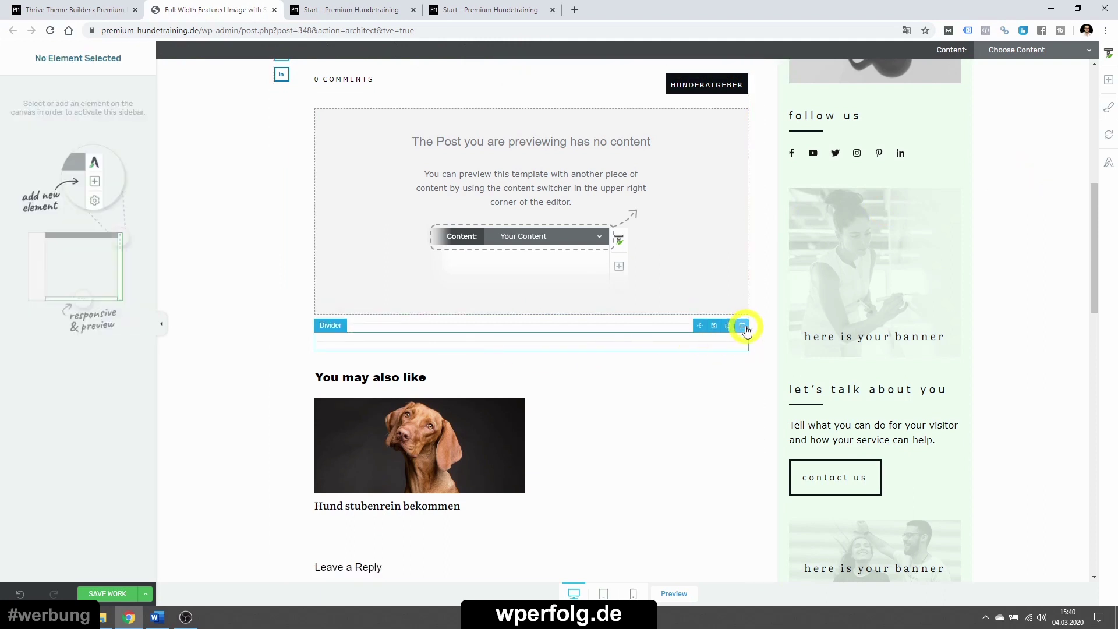
# - Add an About the Author element above the sidebar's coffee mug image, using the Author Box 17 template
pyautogui.scroll(8, 727, 323)
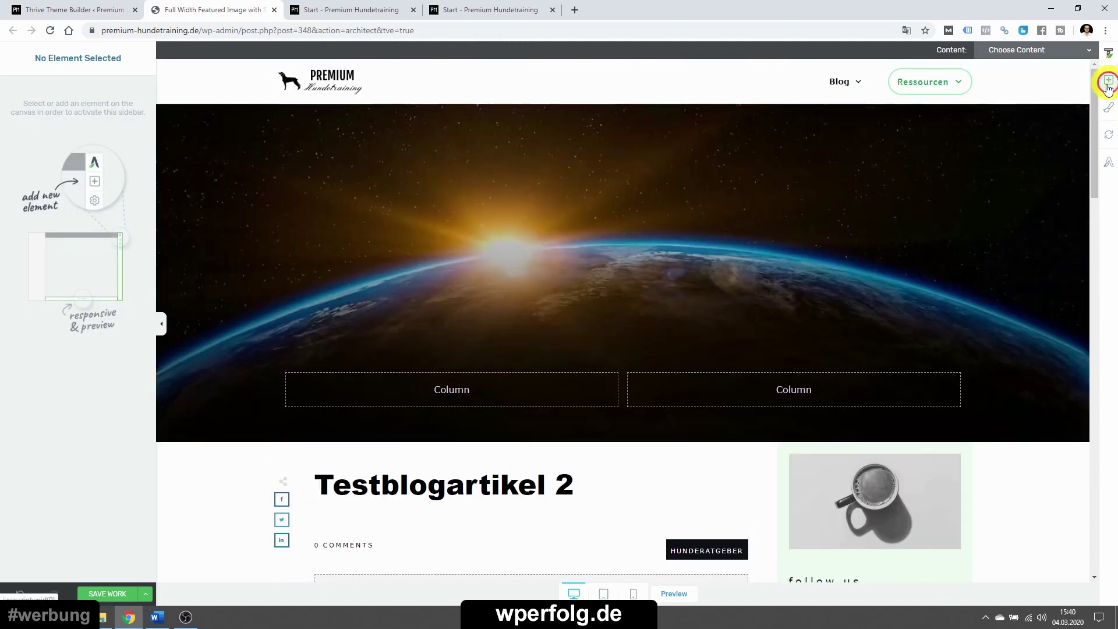
pyautogui.click(1108, 82)
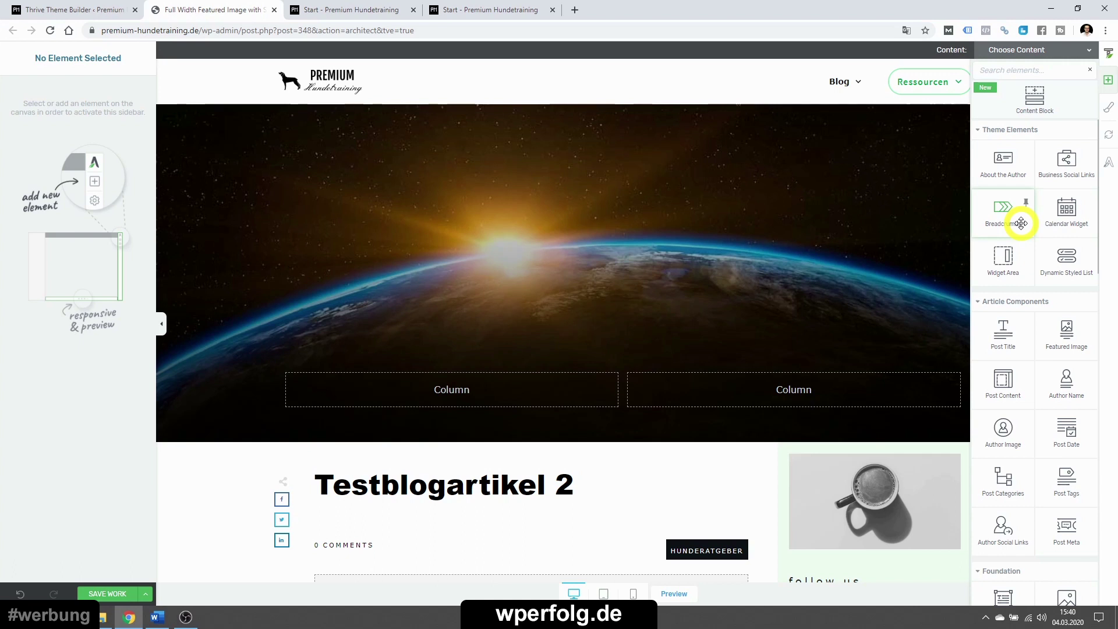
pyautogui.moveTo(992, 181); pyautogui.dragTo(857, 464)
pyautogui.click(869, 490)
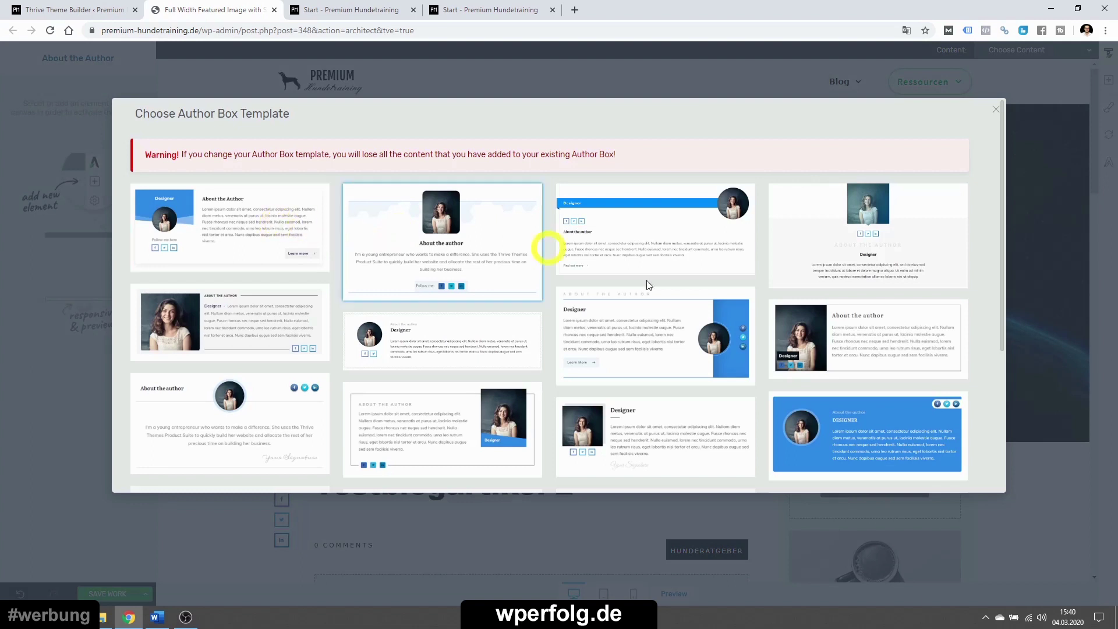
pyautogui.click(868, 245)
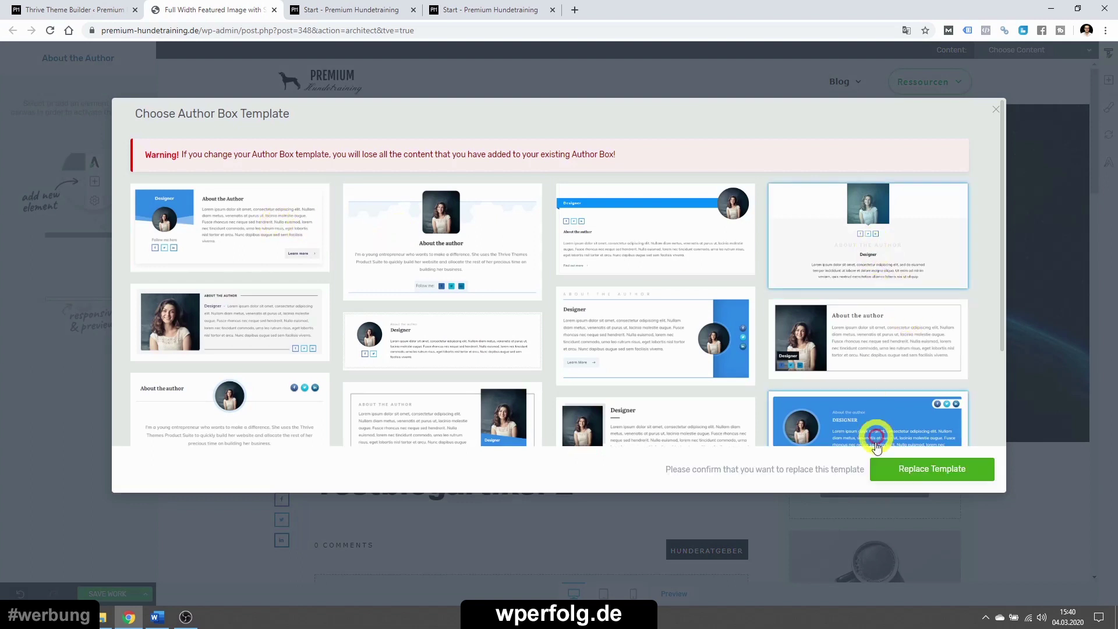
pyautogui.click(913, 475)
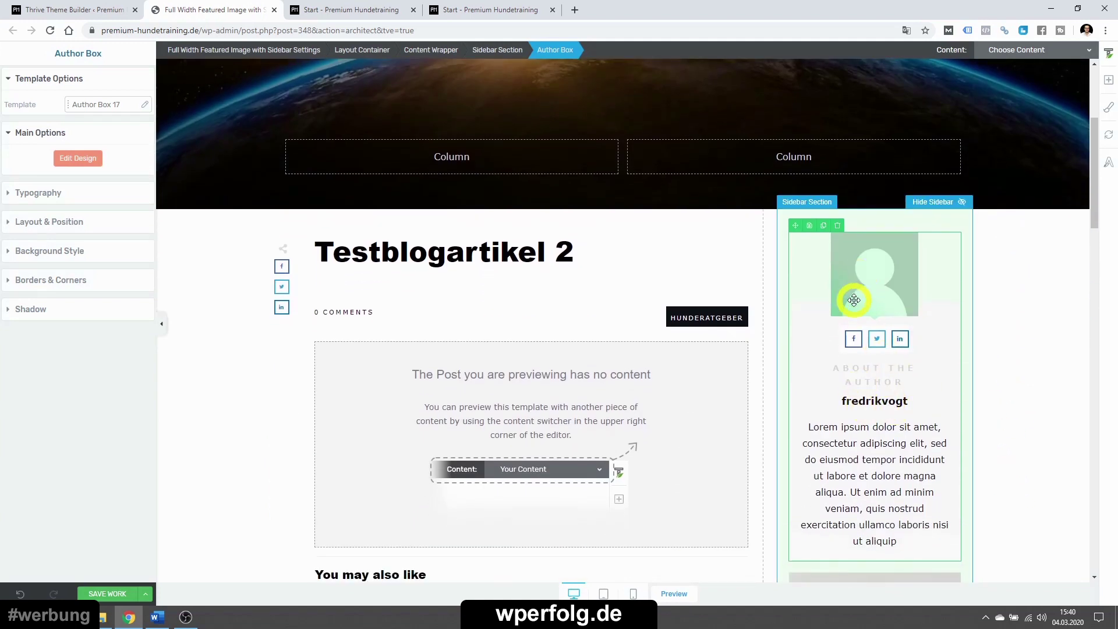
# - Edit the author box design and replace its placeholder picture with the media library portrait of the man with glasses
pyautogui.click(78, 158)
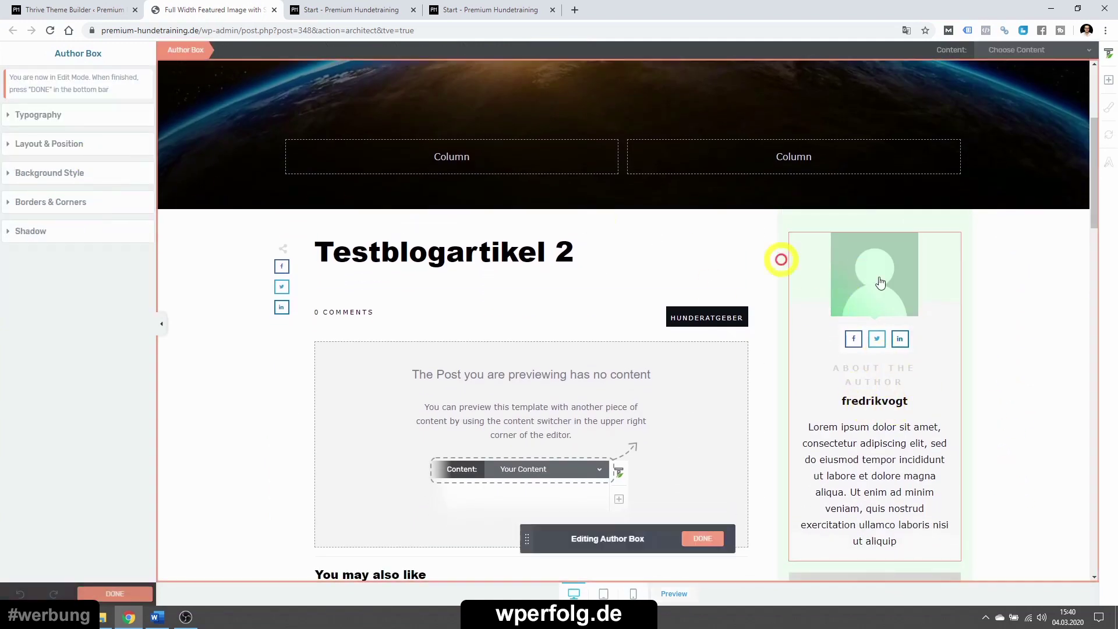
pyautogui.click(855, 265)
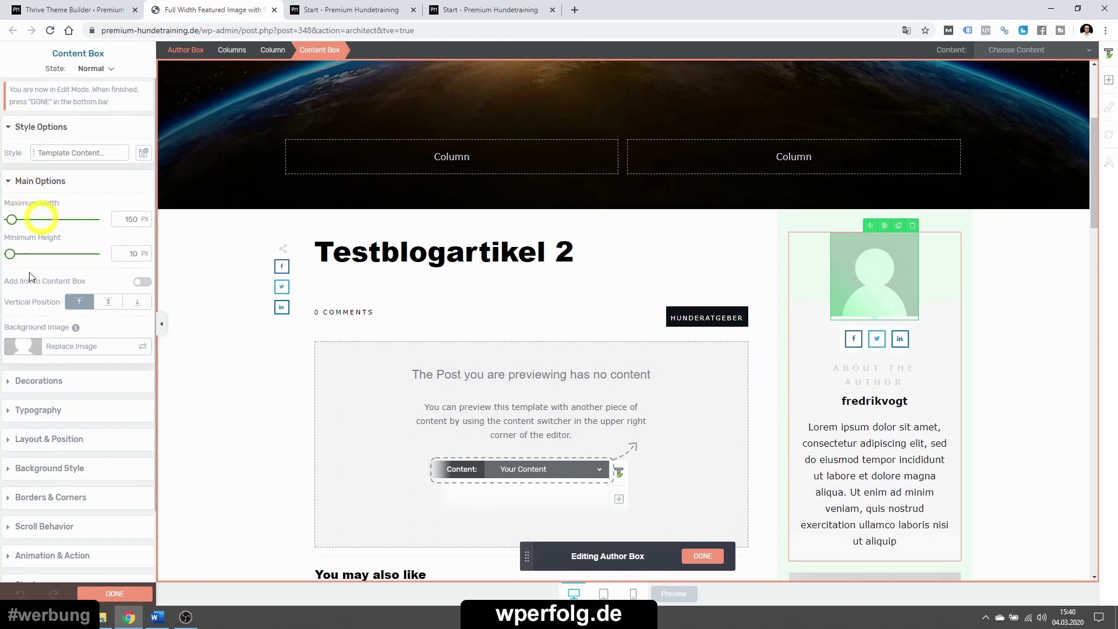
pyautogui.click(27, 352)
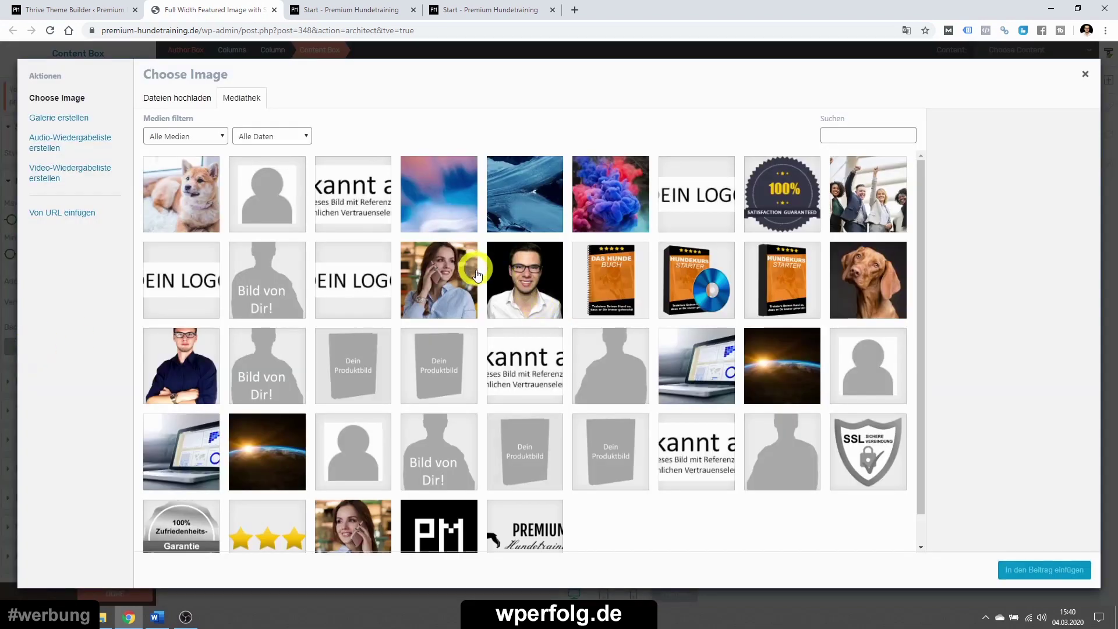
pyautogui.click(496, 274)
pyautogui.click(1016, 566)
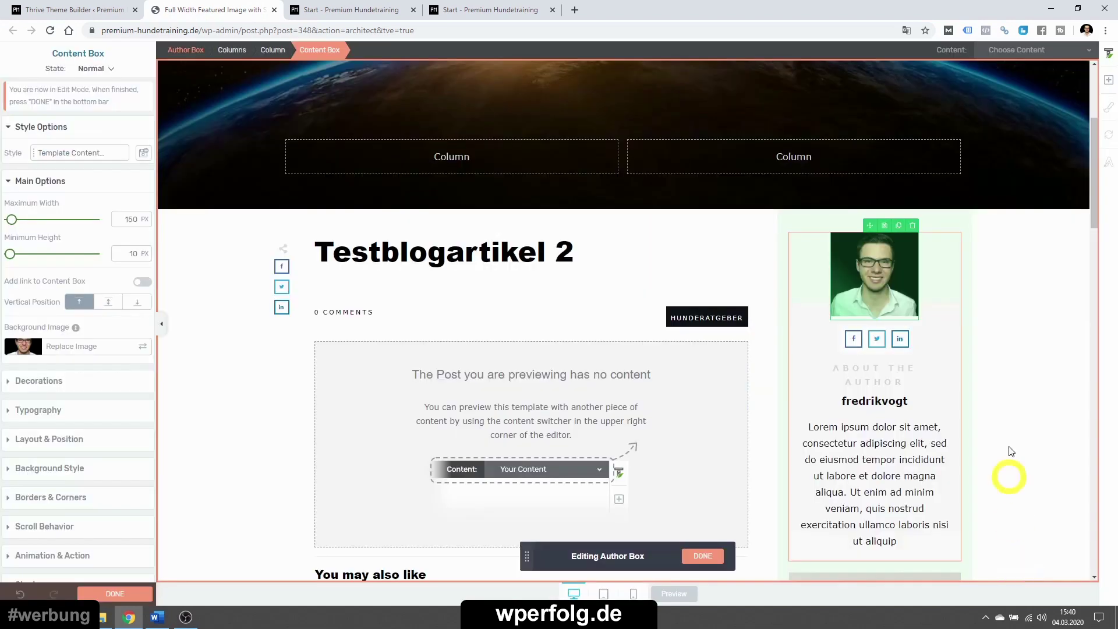
# - Select the author box's heading, author name and description text in turn to inspect their text settings
pyautogui.tripleClick(852, 378)
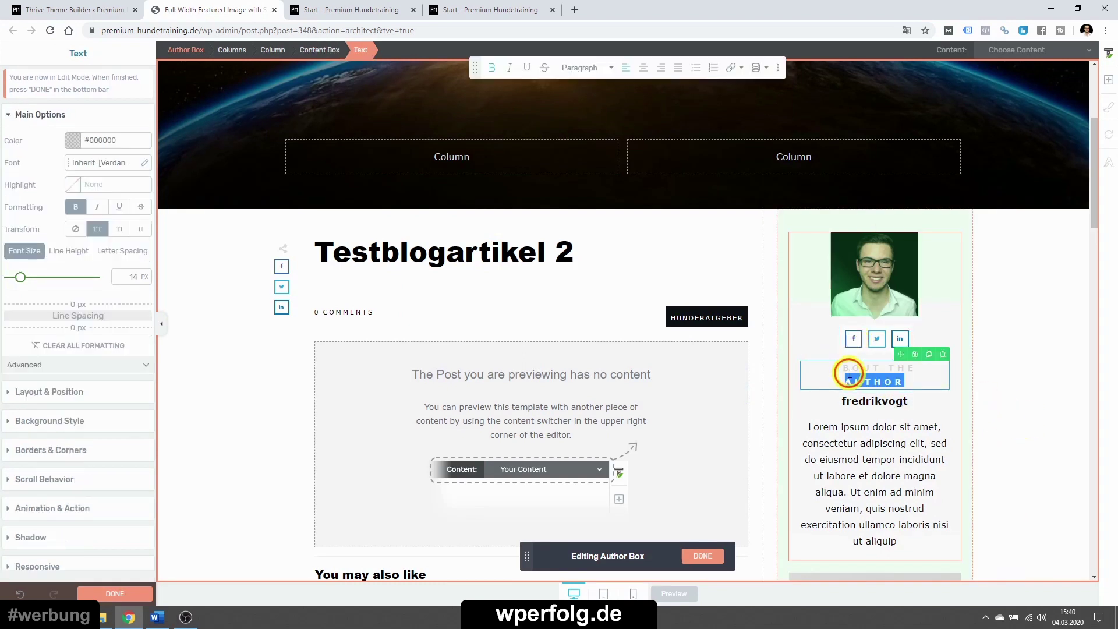
pyautogui.tripleClick(854, 401)
pyautogui.tripleClick(839, 445)
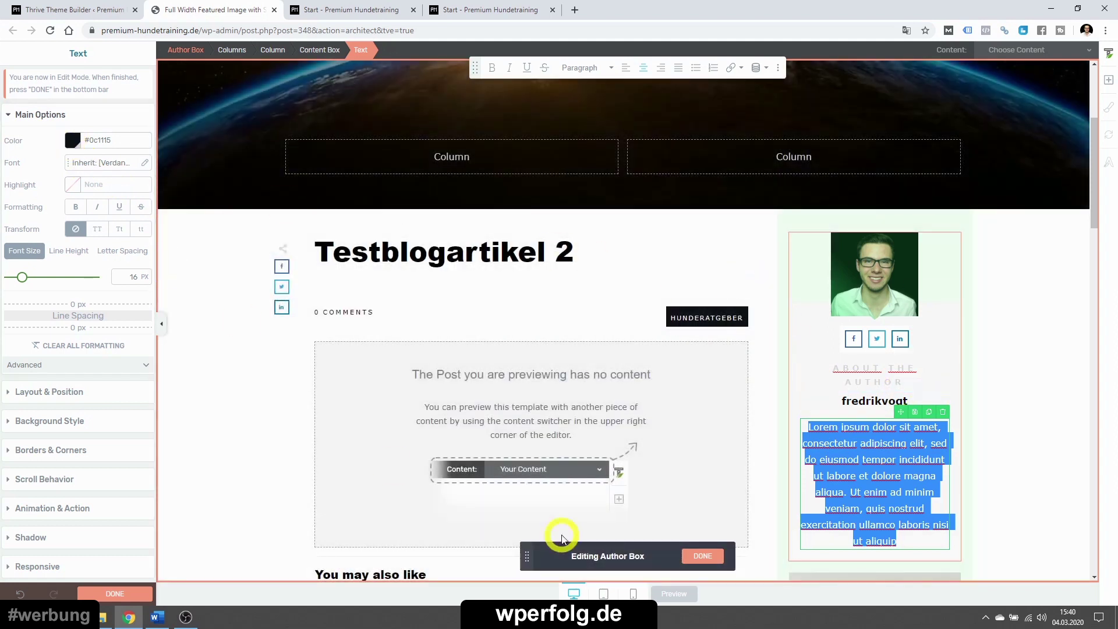
# - Finish editing the author box and delete the whole element from the sidebar
pyautogui.click(703, 556)
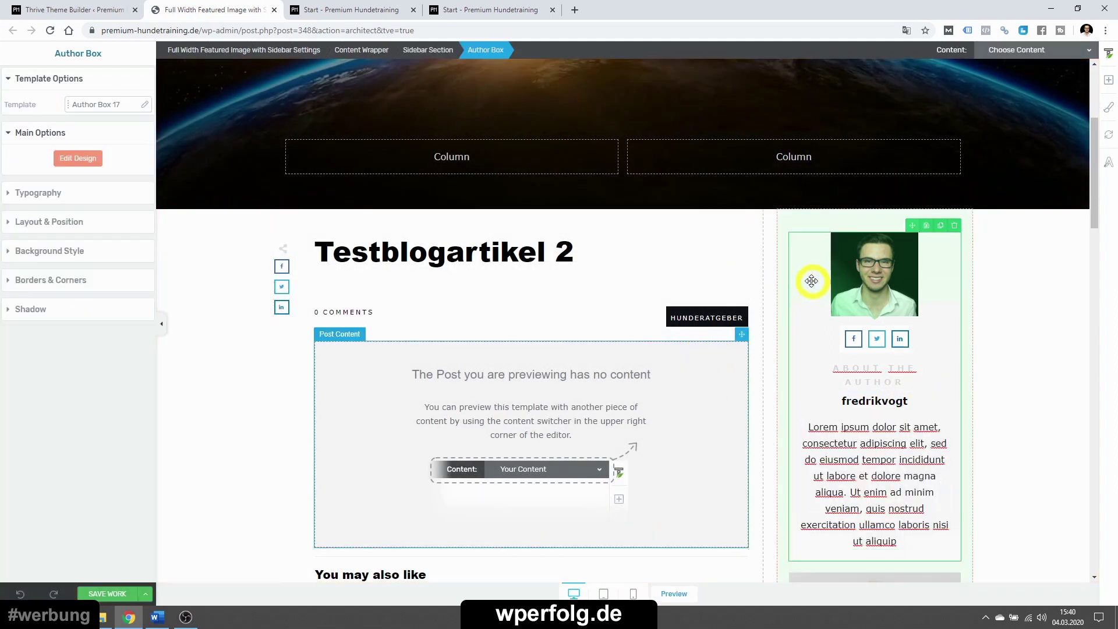
pyautogui.click(777, 270)
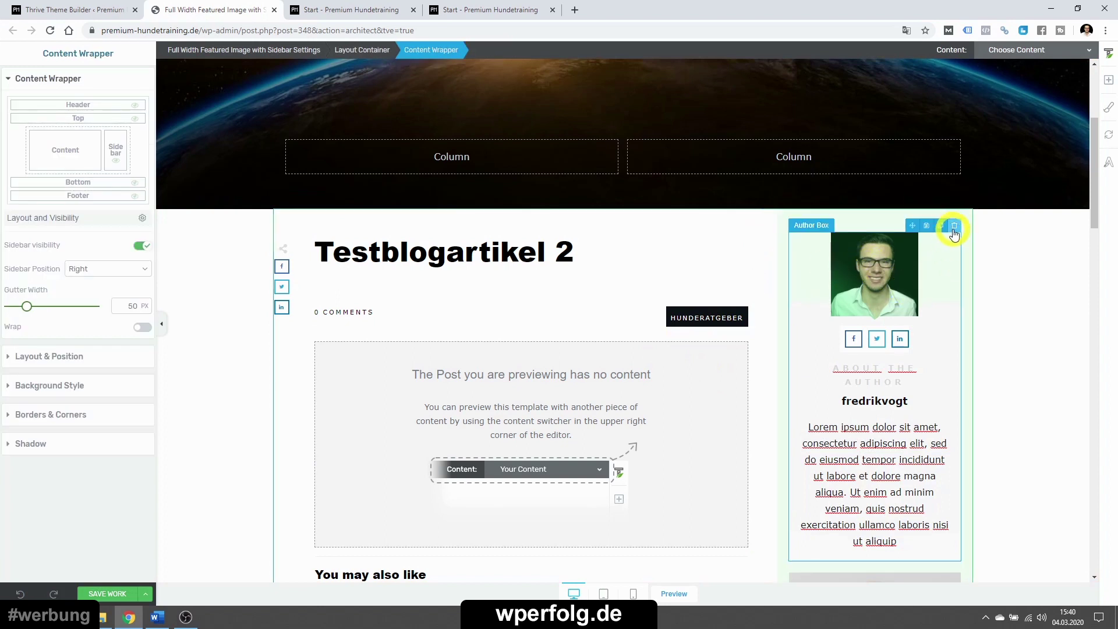
pyautogui.click(954, 226)
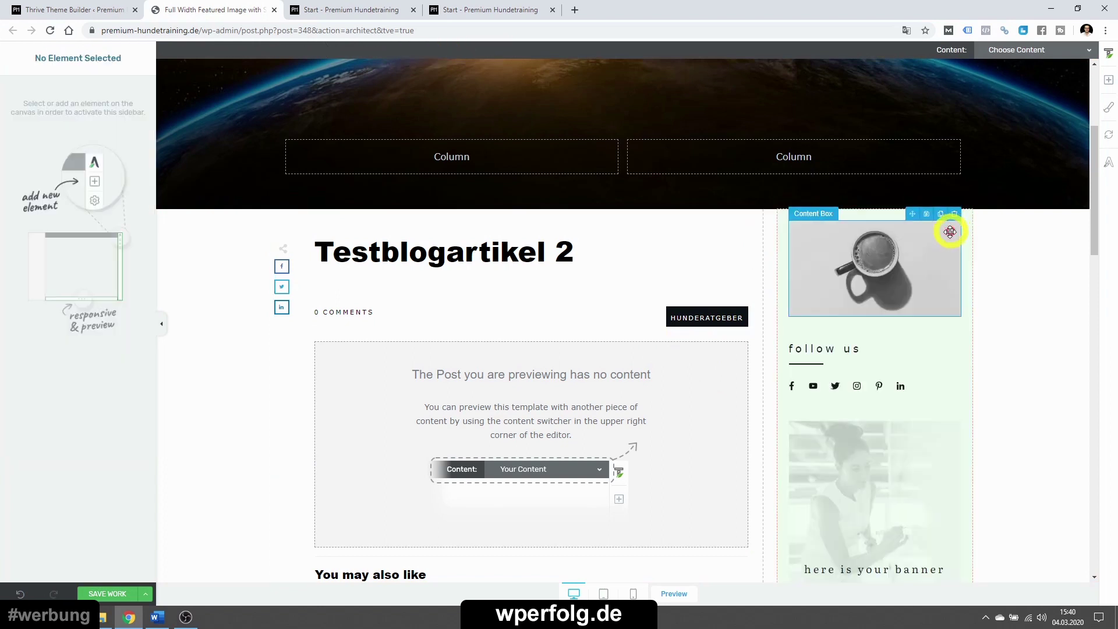
# - Move the related post list and its "You may also like" heading from the content area into the sidebar beneath the first banner
pyautogui.scroll(-6, 688, 367)
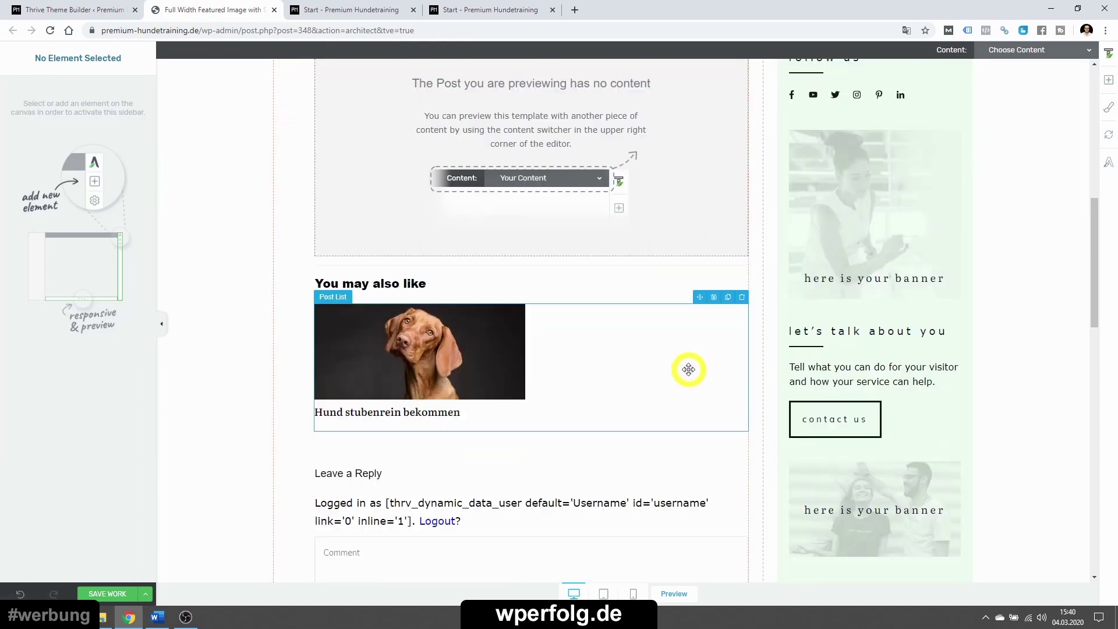
pyautogui.click(371, 268)
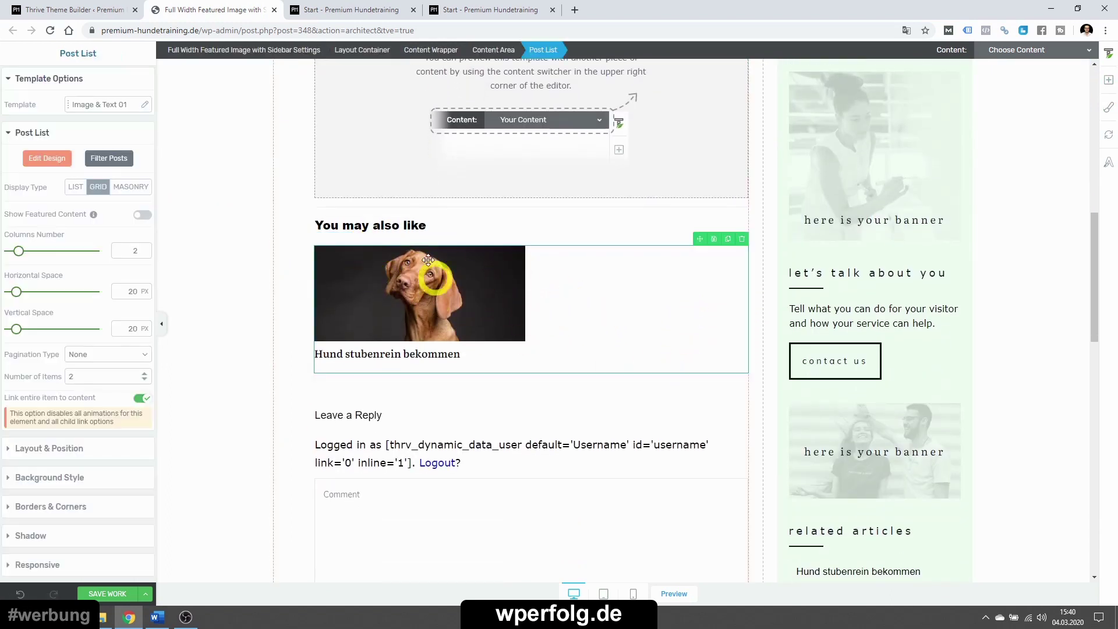
pyautogui.scroll(4, 612, 367)
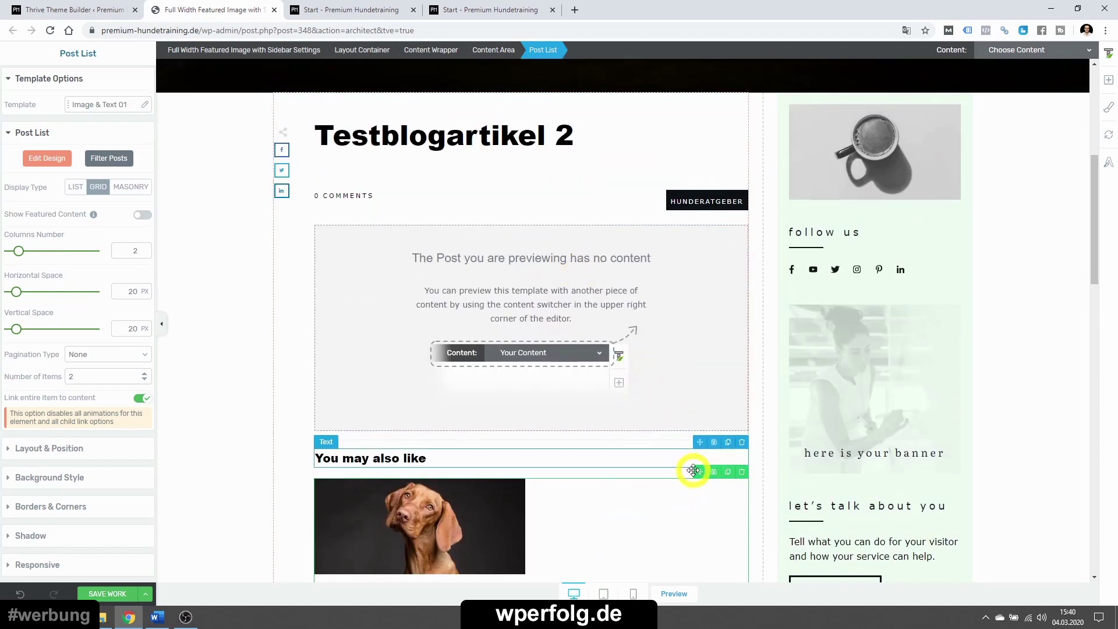
pyautogui.moveTo(698, 477); pyautogui.dragTo(824, 474)
pyautogui.scroll(-1, 412, 432)
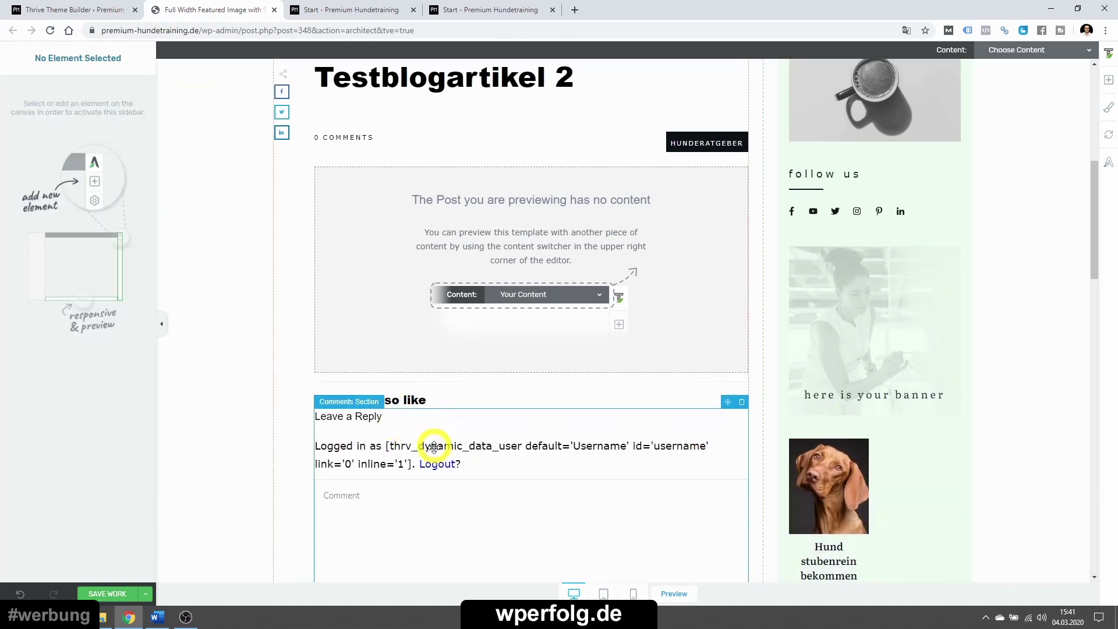
pyautogui.scroll(-2, 434, 446)
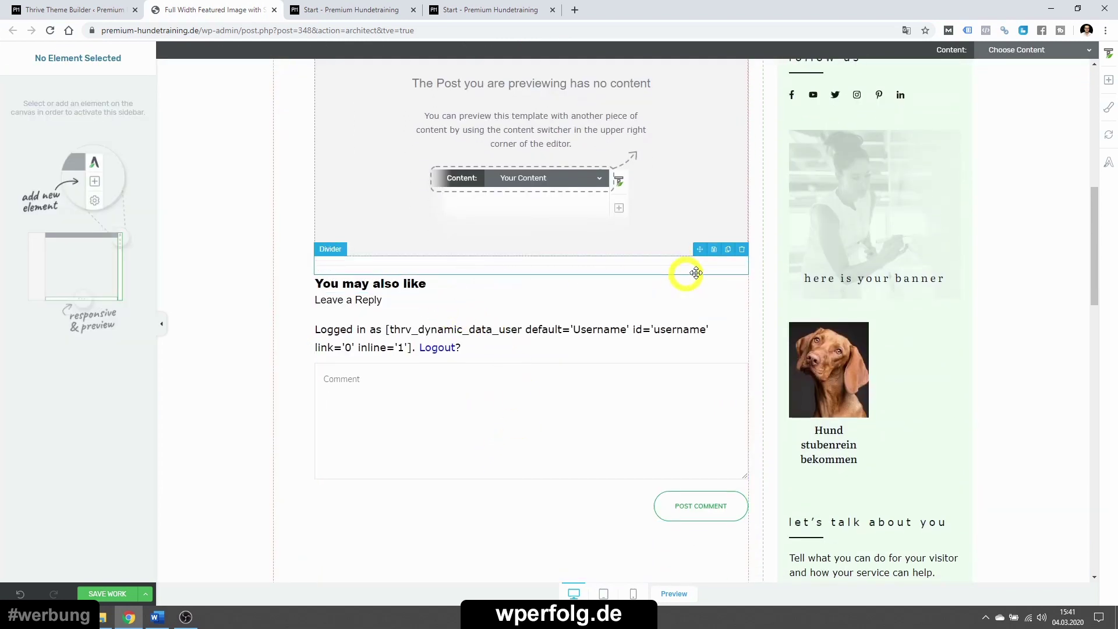
pyautogui.moveTo(696, 273)
pyautogui.mouseDown()
pyautogui.moveTo(829, 309)
pyautogui.moveTo(833, 326)
pyautogui.mouseUp()
# - Replace the "You may also like" heading in the sidebar with "Das könnte Dir auch gefallen"
pyautogui.tripleClick(840, 331)
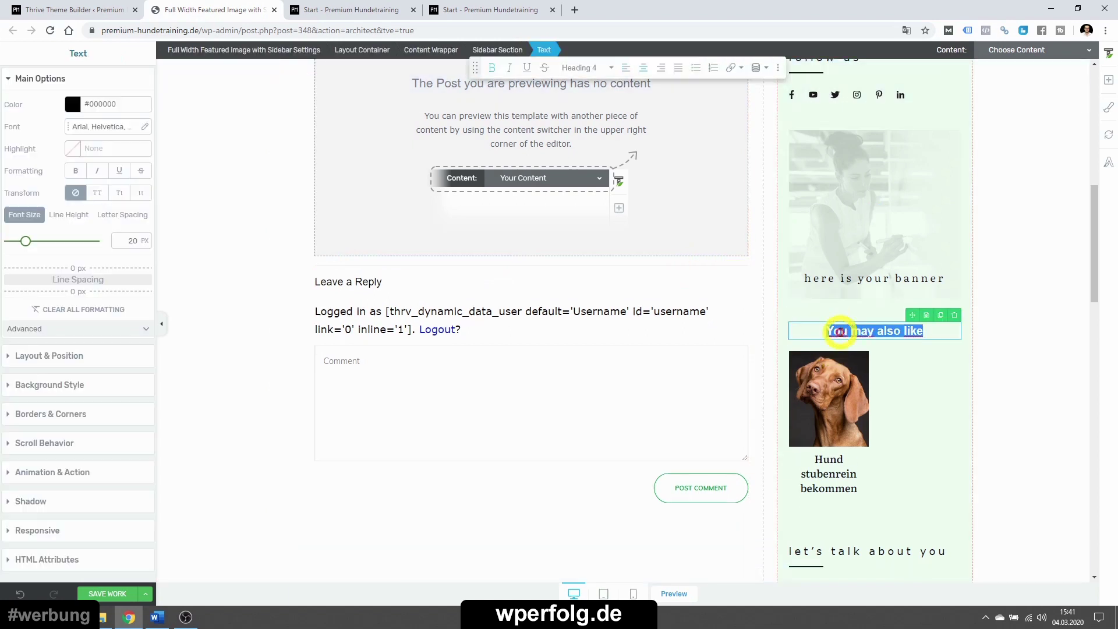
pyautogui.write('DD')
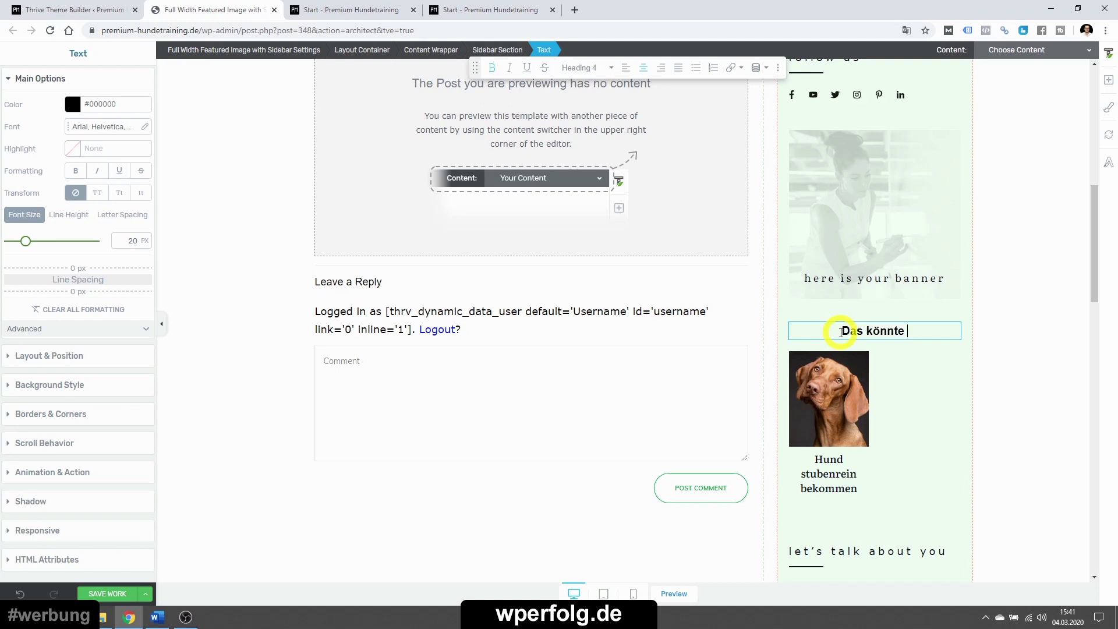
pyautogui.write('n')
# - Set the sidebar post list to one column with 3 items
pyautogui.click(833, 431)
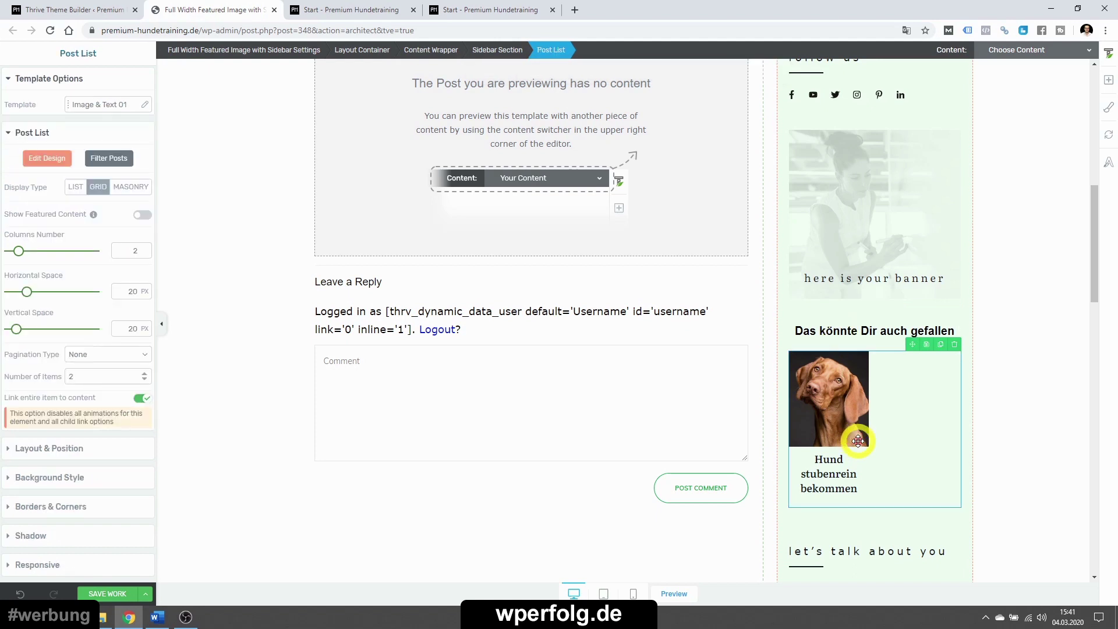
pyautogui.moveTo(17, 254); pyautogui.dragTo(4, 258)
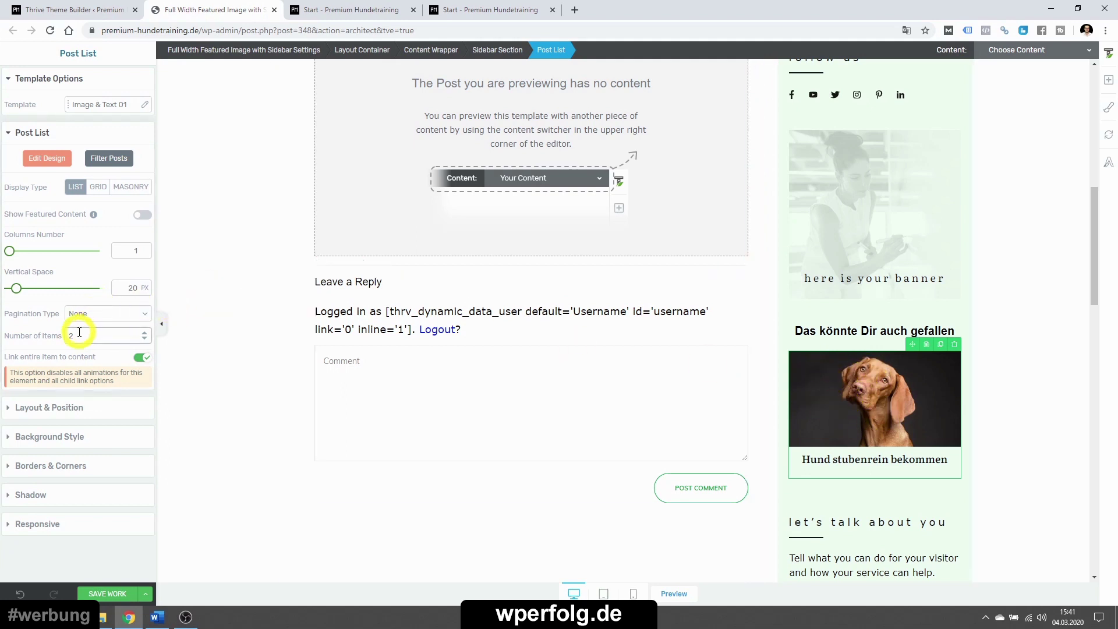
pyautogui.click(143, 333)
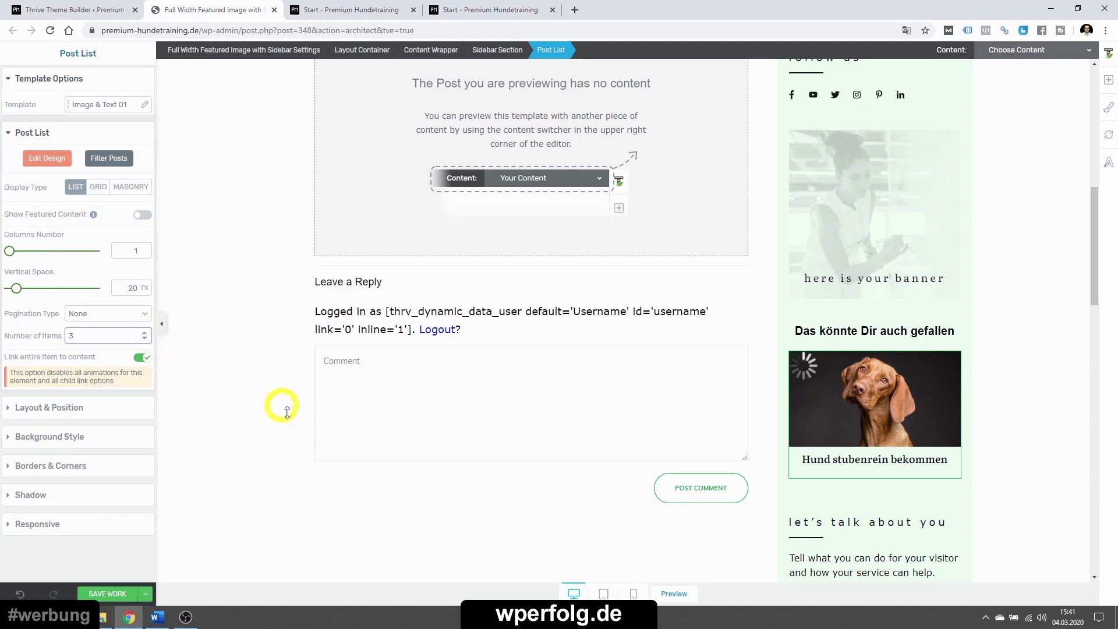
pyautogui.click(317, 426)
pyautogui.scroll(-1, 332, 345)
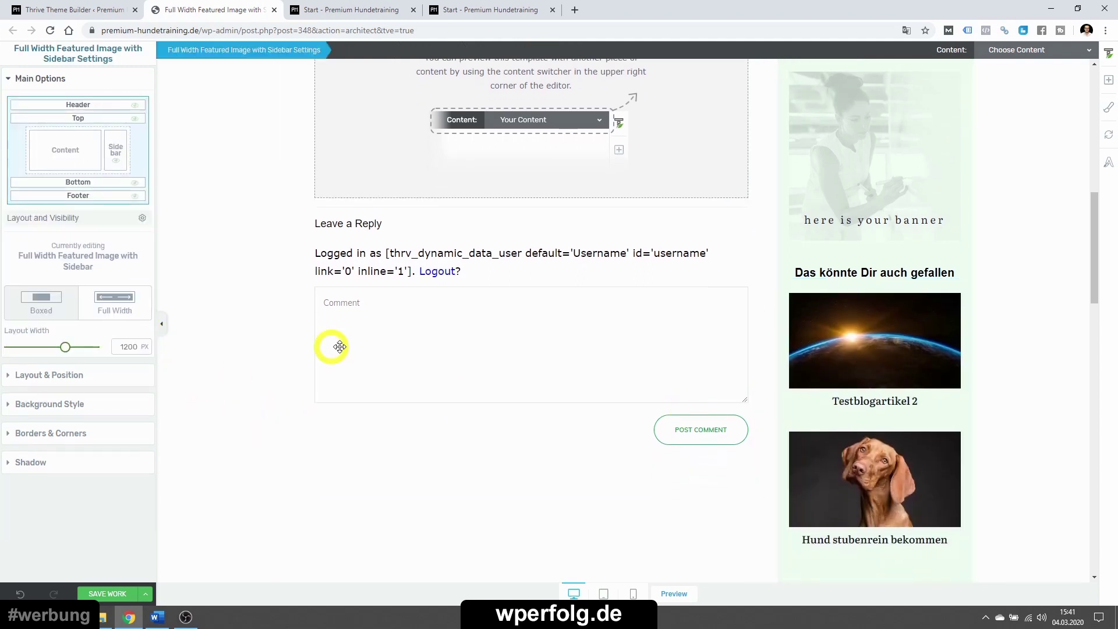
# - Filter the sidebar post list to show Related Posts matched by Kategorien and save the filter
pyautogui.click(829, 380)
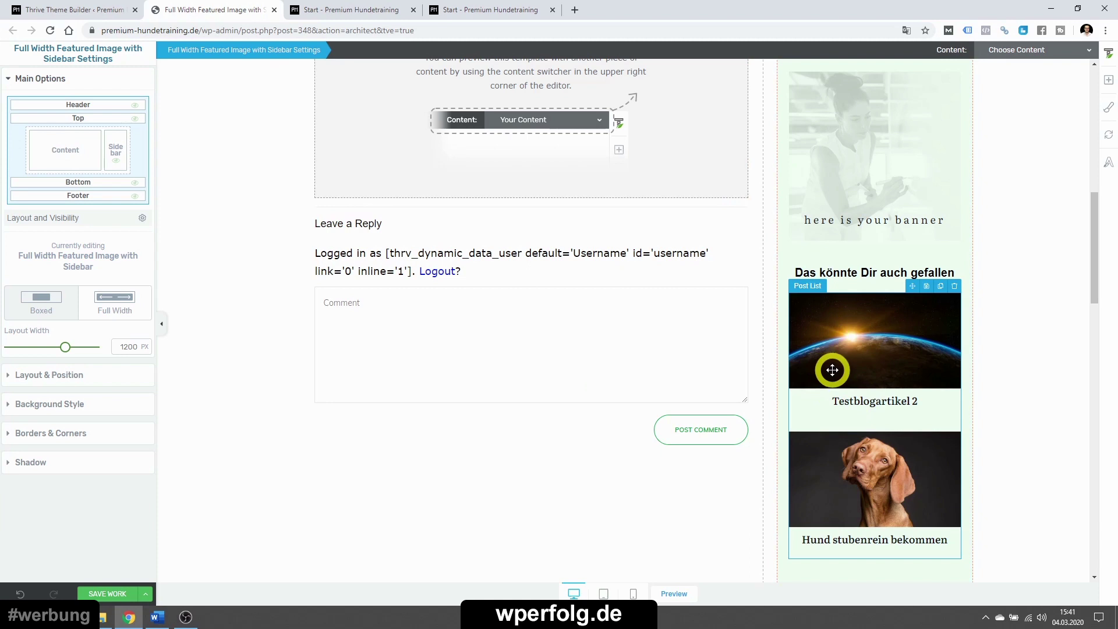
pyautogui.scroll(-2, 837, 373)
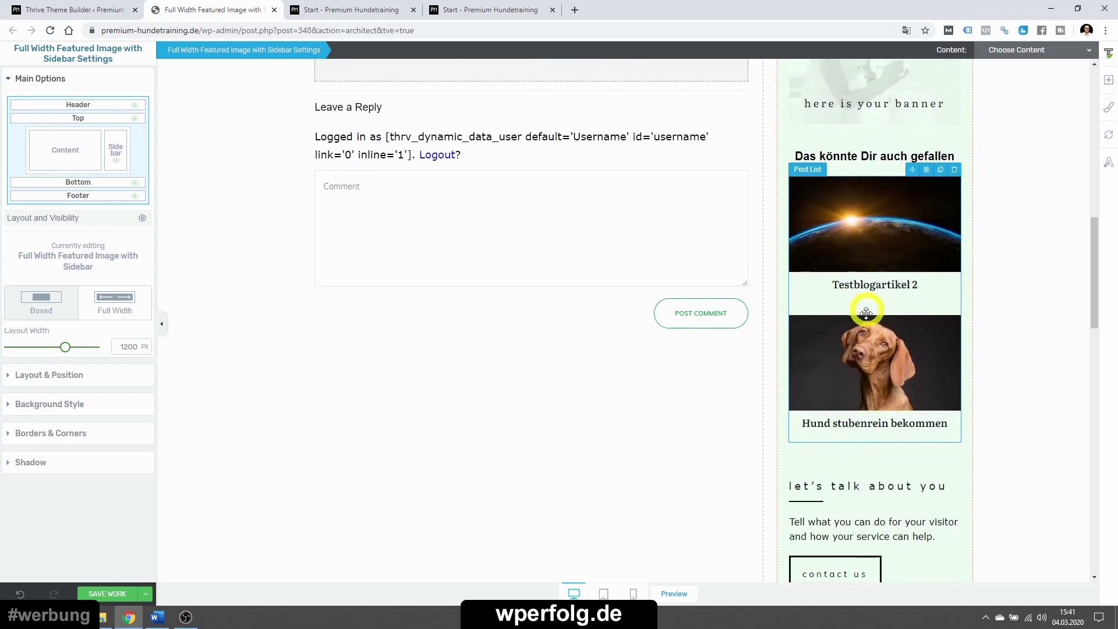
pyautogui.click(808, 237)
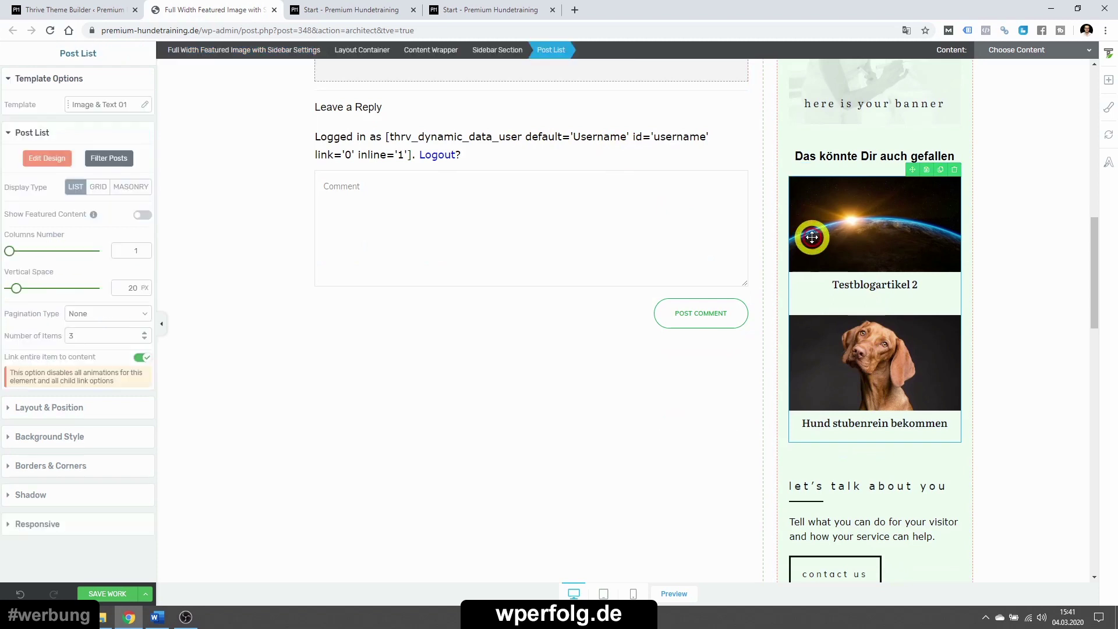
pyautogui.click(109, 158)
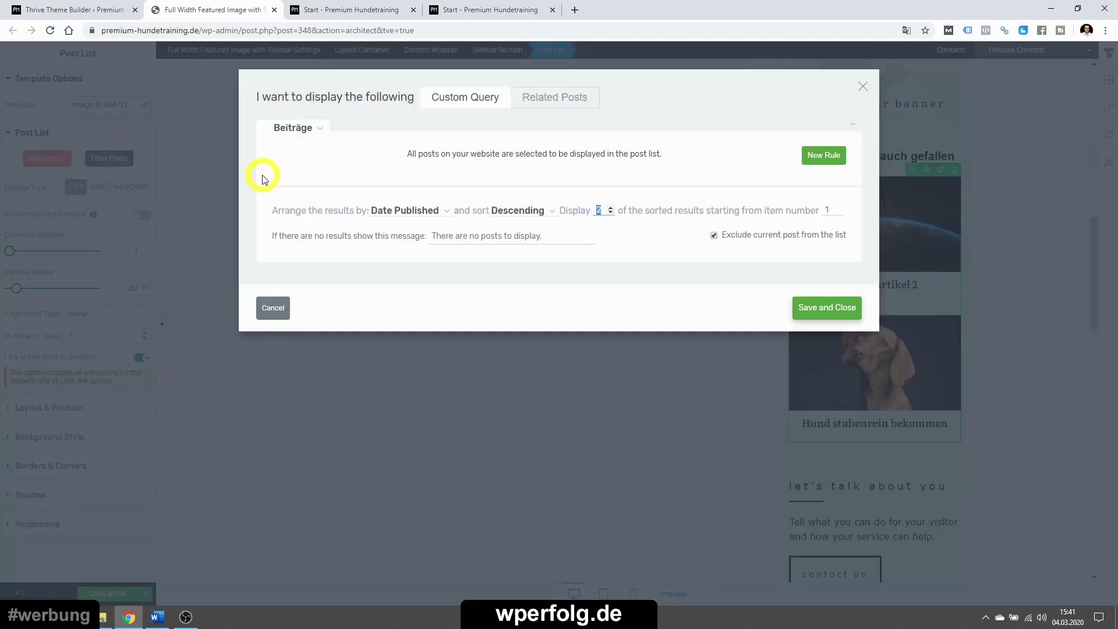
pyautogui.click(541, 100)
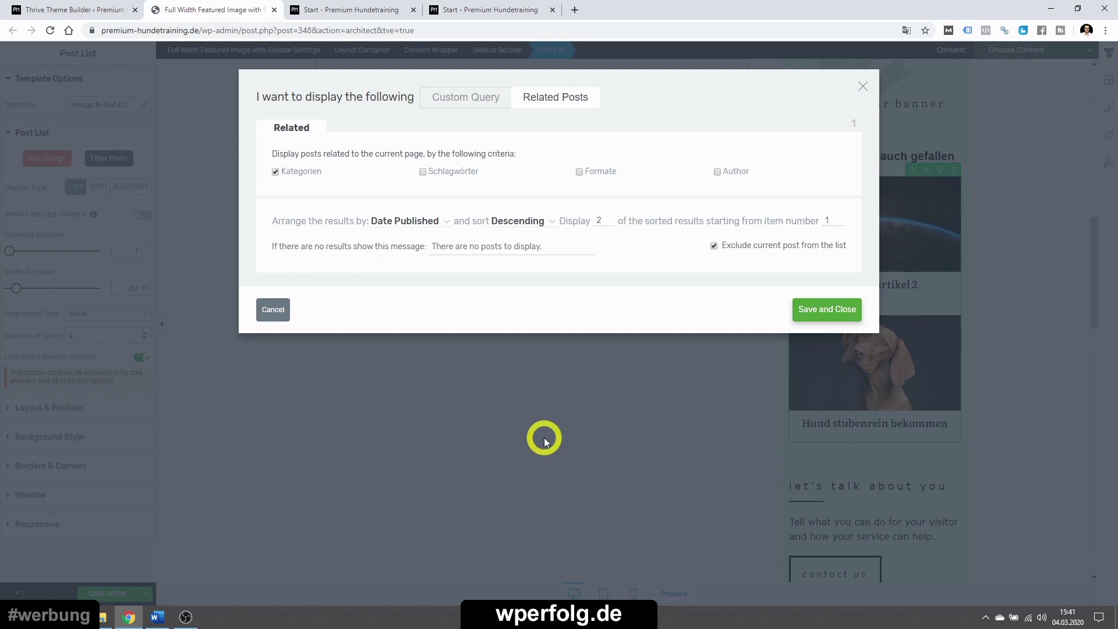
pyautogui.click(813, 313)
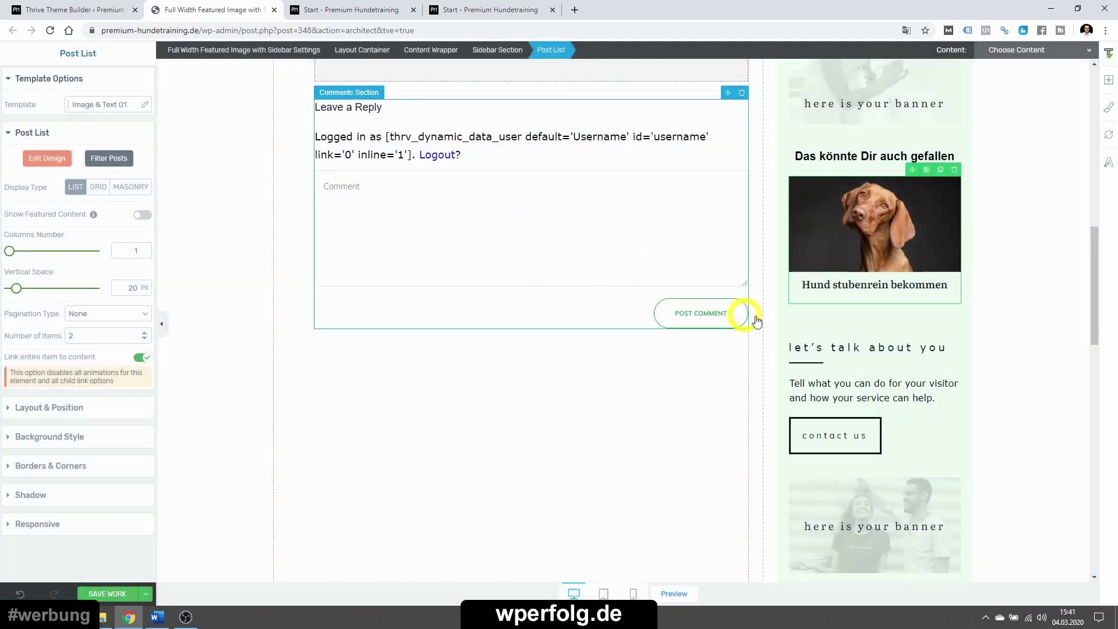
pyautogui.click(659, 391)
# - Set the top and bottom margins of the header's "Gratis Buch!" button to 0
pyautogui.scroll(10, 585, 404)
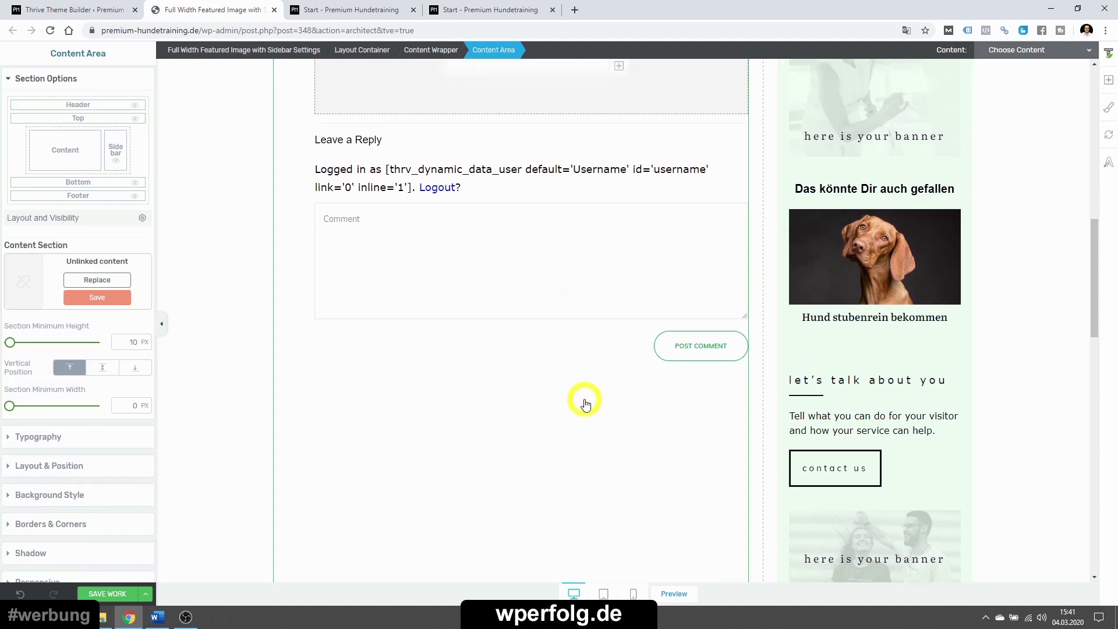
pyautogui.scroll(-3, 801, 324)
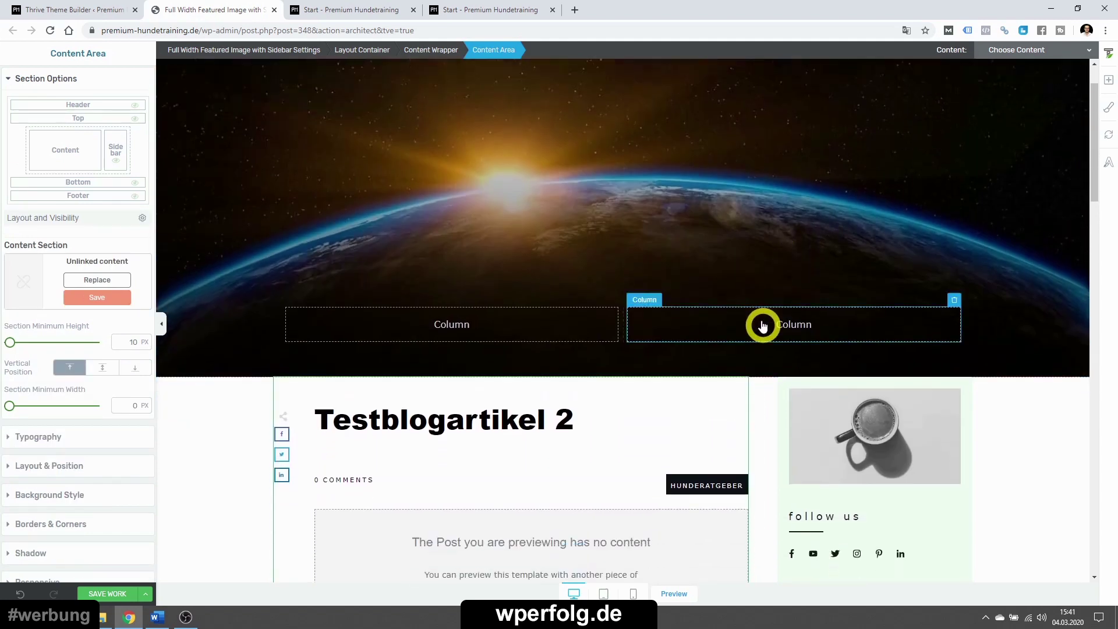
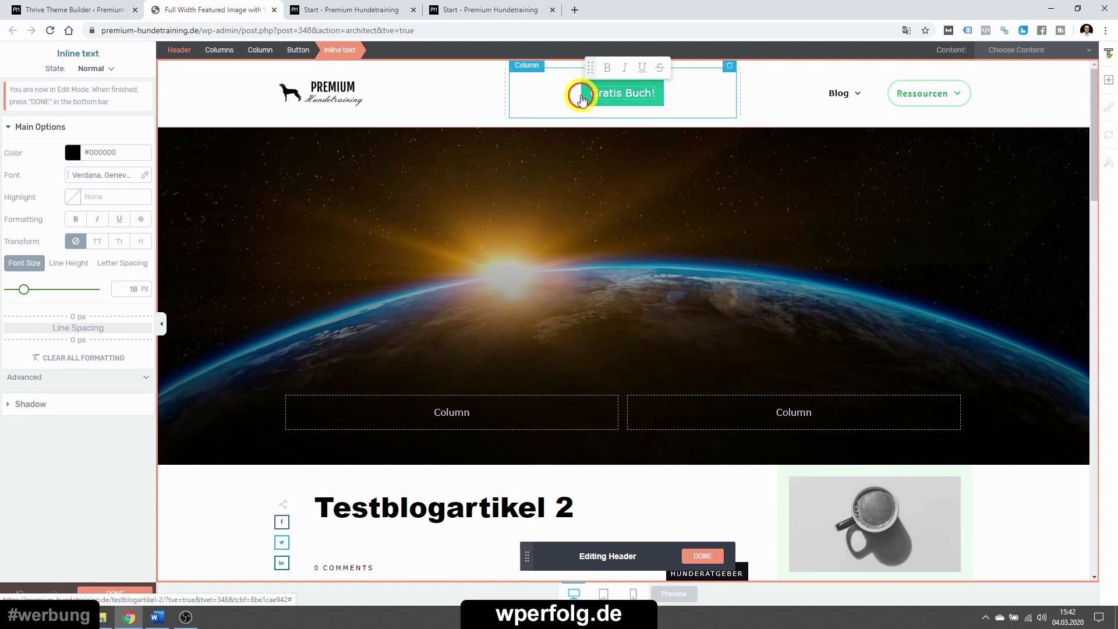
pyautogui.click(577, 100)
pyautogui.click(586, 95)
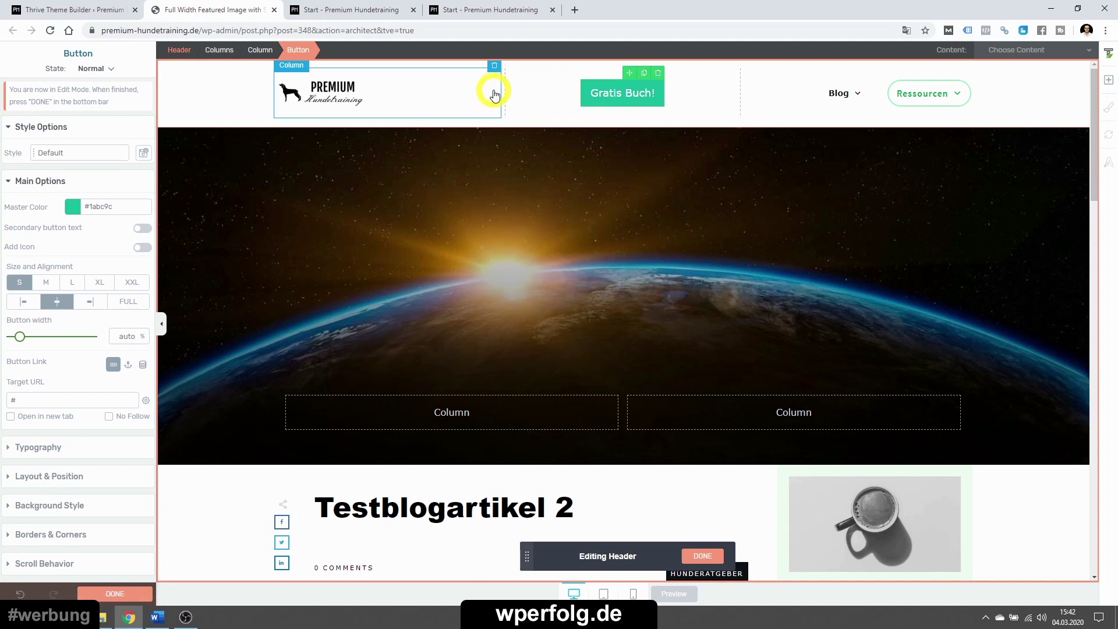
pyautogui.click(47, 182)
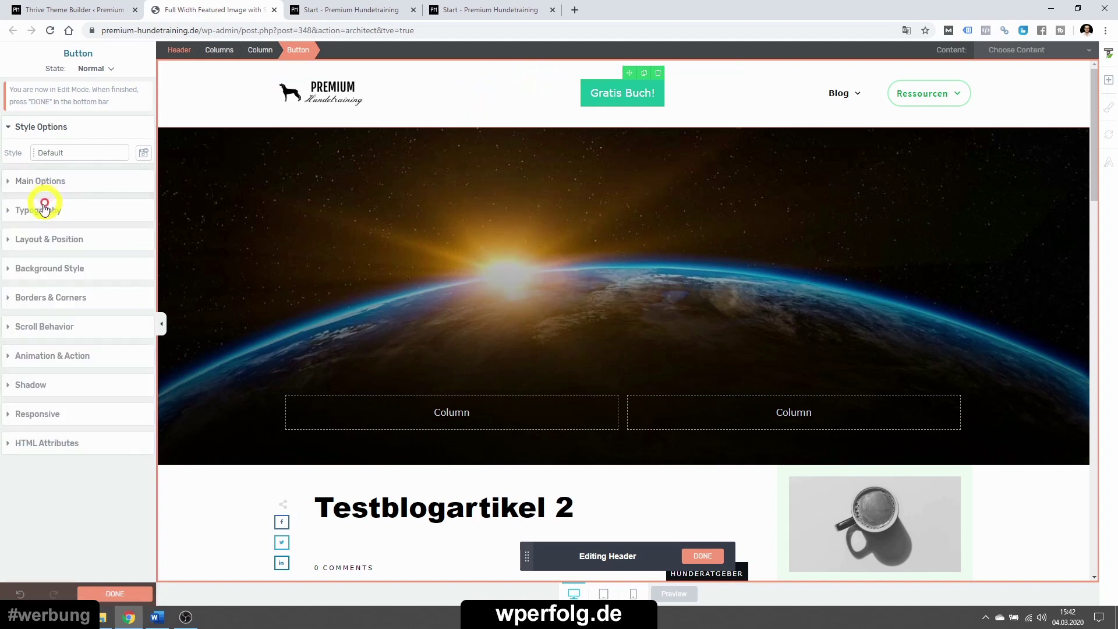
pyautogui.click(47, 240)
pyautogui.click(79, 293)
pyautogui.write('0')
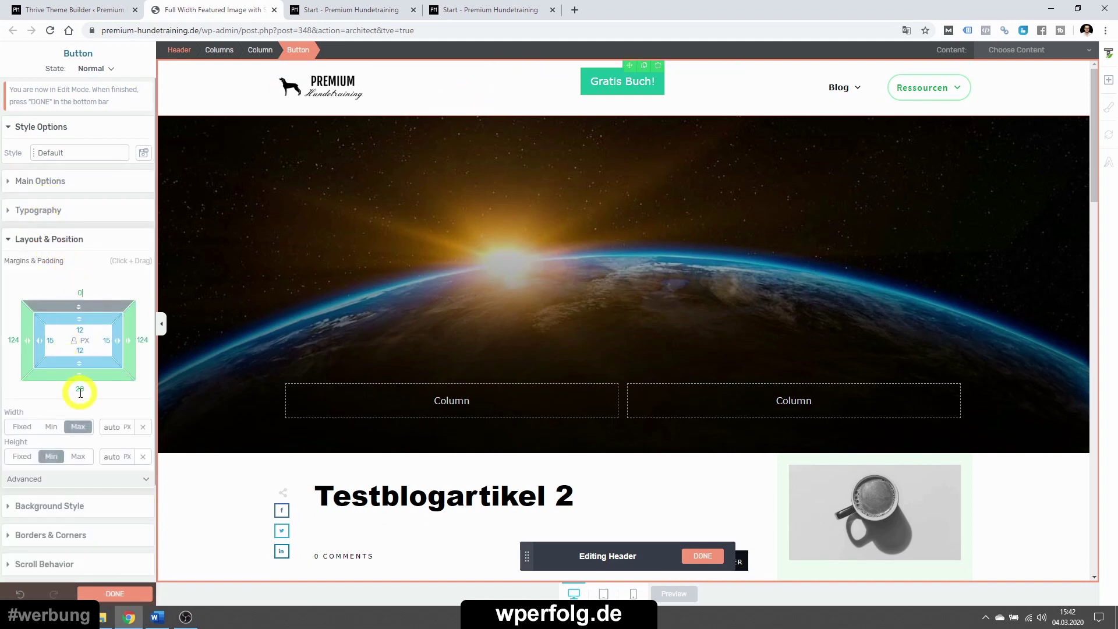
pyautogui.click(79, 389)
pyautogui.write('0')
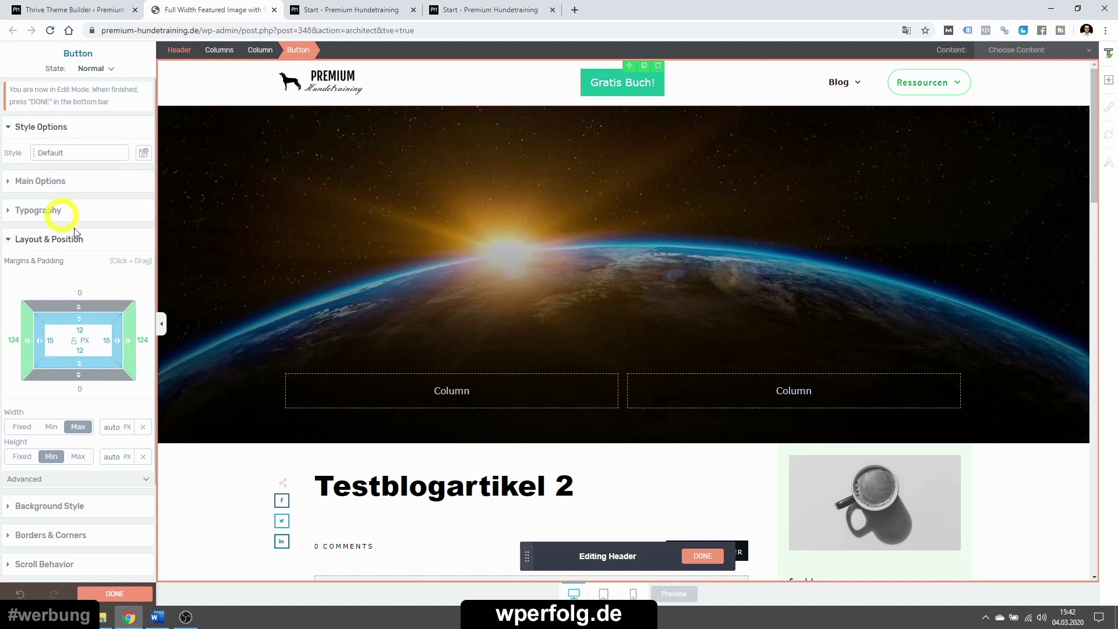
# - Enlarge the header logo slightly to a size of 164 px
pyautogui.click(299, 69)
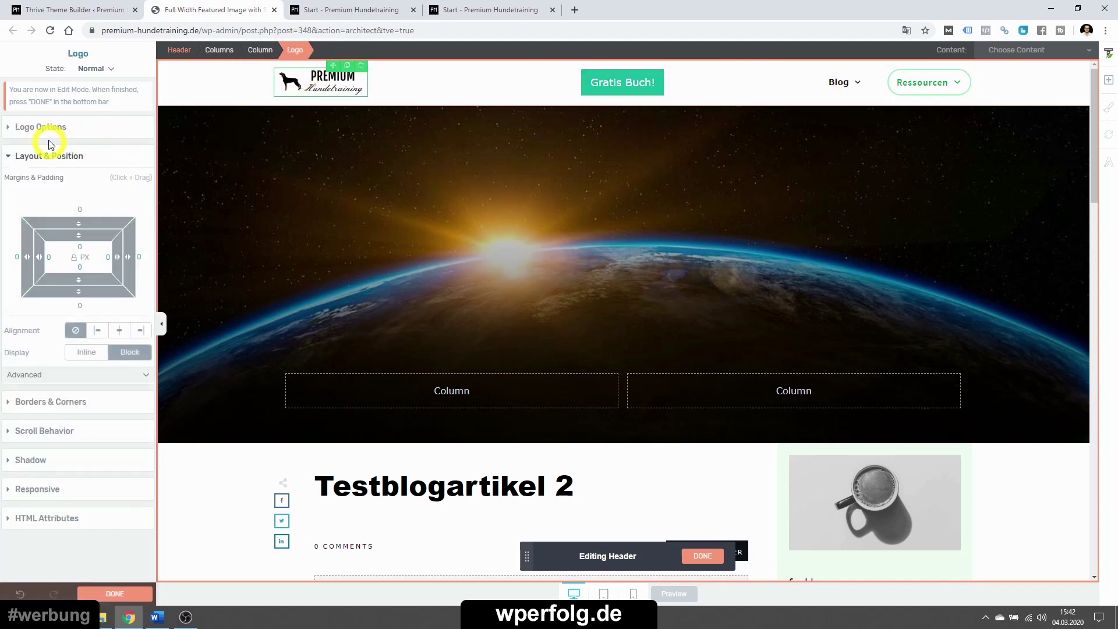
pyautogui.click(34, 127)
pyautogui.moveTo(21, 306)
pyautogui.mouseDown()
pyautogui.moveTo(37, 299)
pyautogui.moveTo(22, 304)
pyautogui.mouseUp()
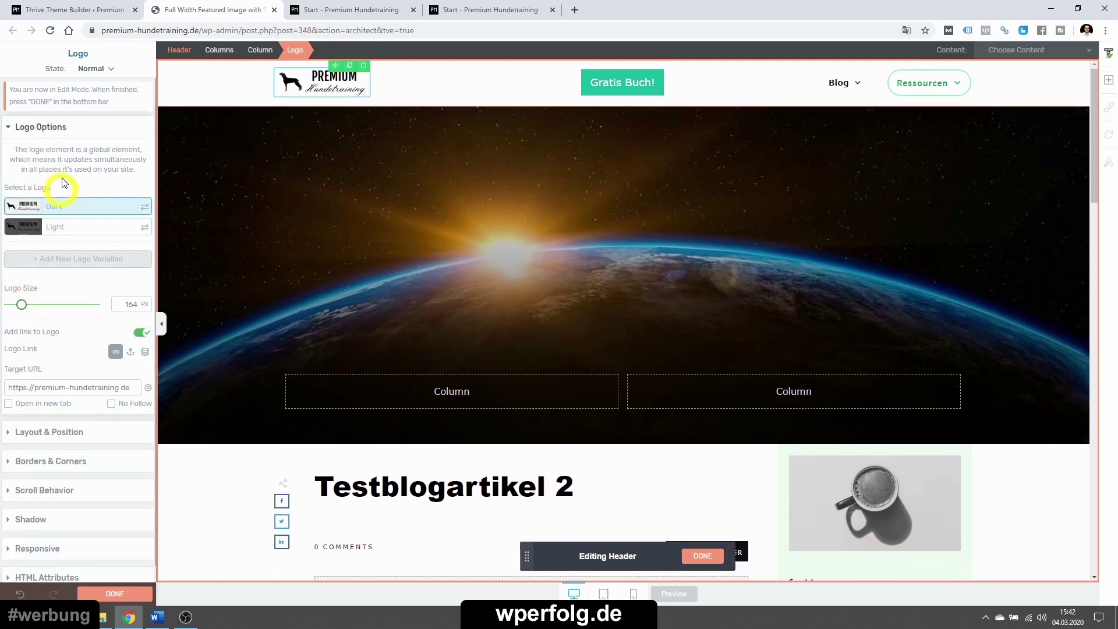
pyautogui.click(35, 126)
# - Give all dropdown items of the header's Blog menu the saved orange from My Colors as their background colour
pyautogui.moveTo(839, 83)
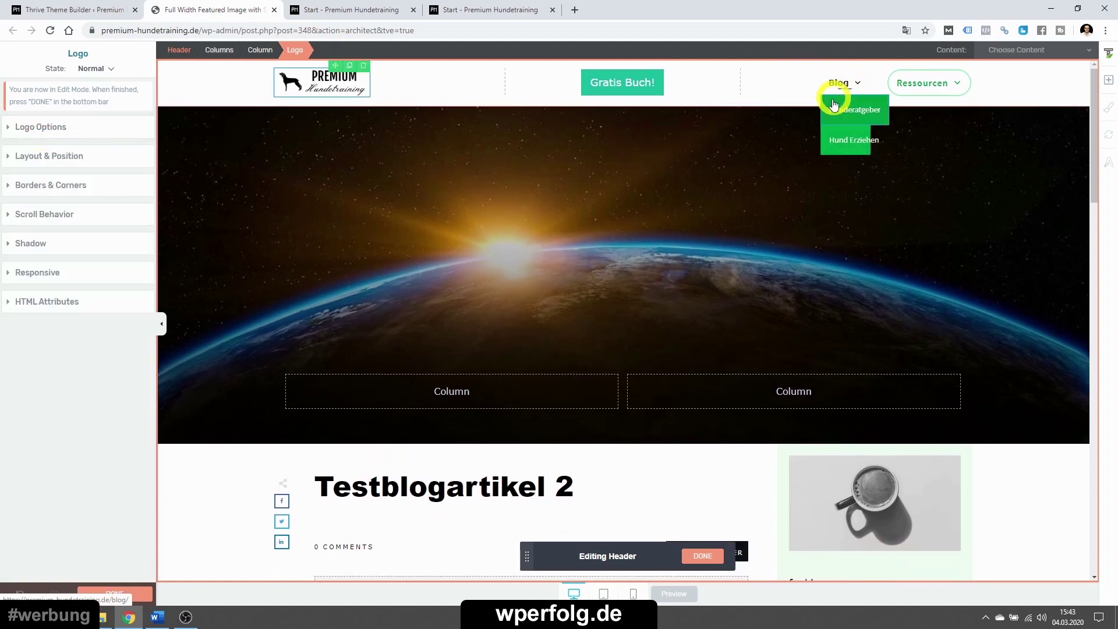
pyautogui.click(833, 104)
pyautogui.click(868, 148)
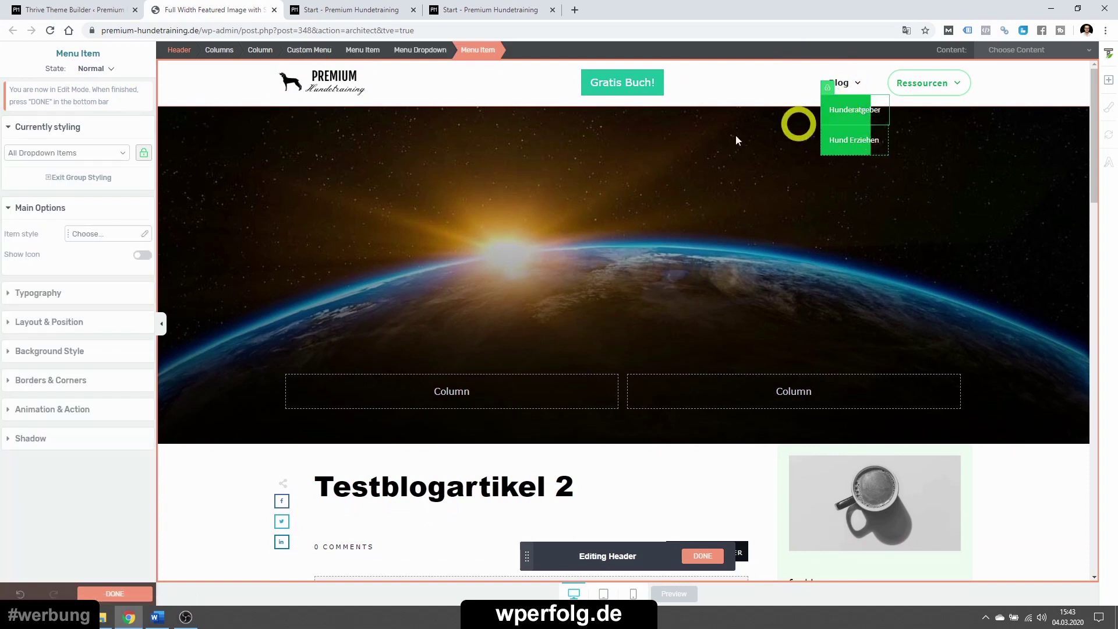
pyautogui.click(35, 126)
pyautogui.click(36, 159)
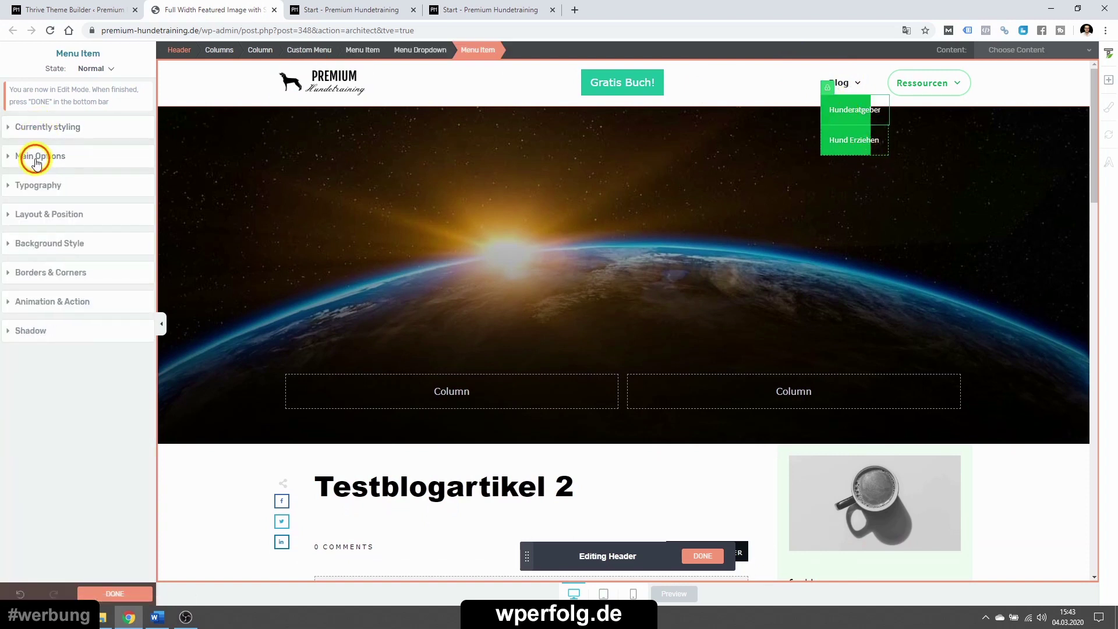
pyautogui.click(32, 211)
pyautogui.click(30, 215)
pyautogui.click(25, 252)
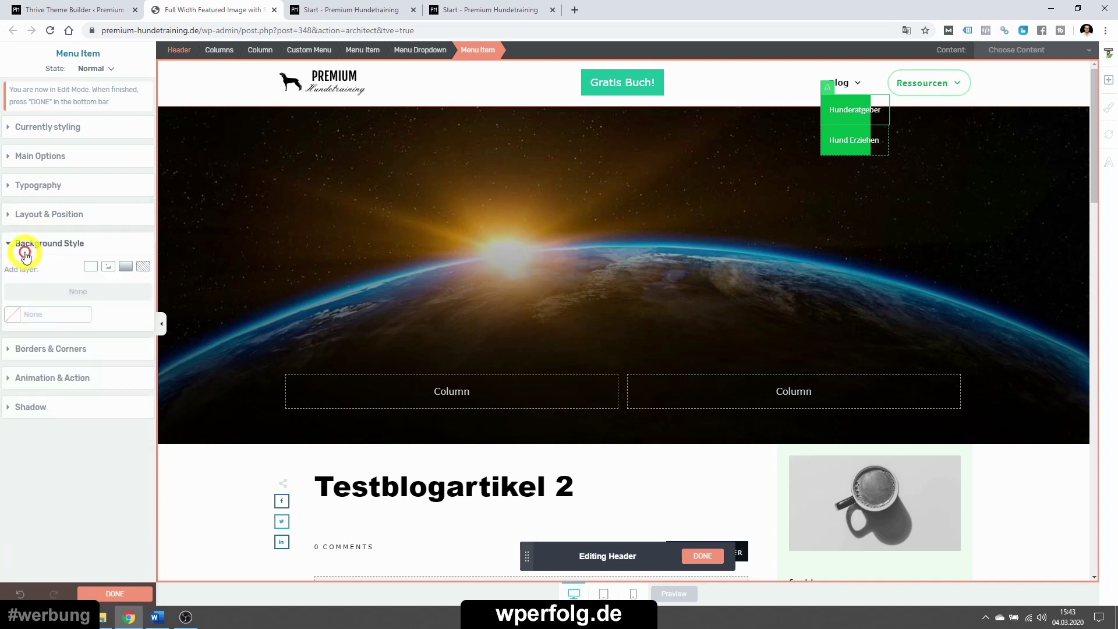
pyautogui.click(12, 314)
pyautogui.click(29, 397)
pyautogui.moveTo(18, 426); pyautogui.dragTo(1, 466)
pyautogui.moveTo(68, 424); pyautogui.dragTo(114, 397)
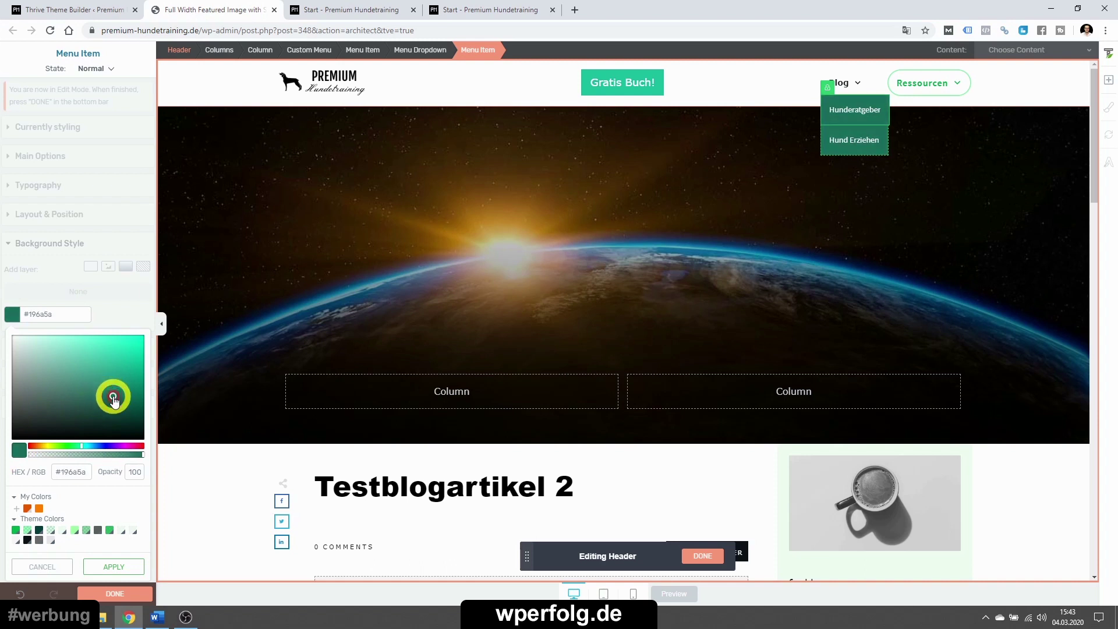
pyautogui.click(39, 510)
pyautogui.click(108, 566)
pyautogui.click(616, 208)
pyautogui.click(731, 82)
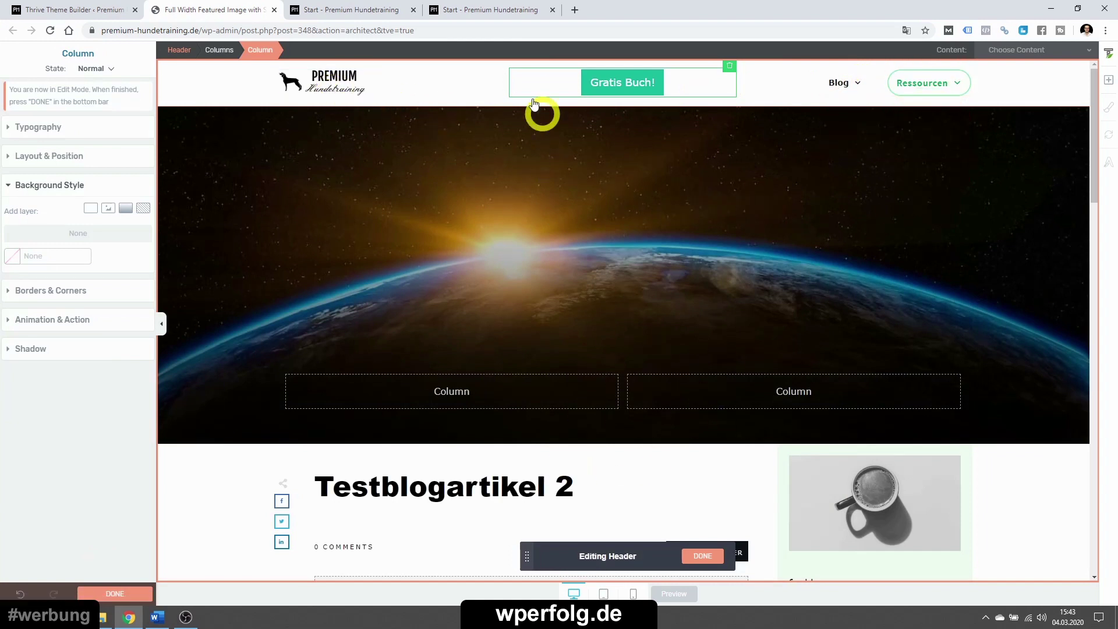
# - Finish editing the header section and save the template
pyautogui.click(703, 556)
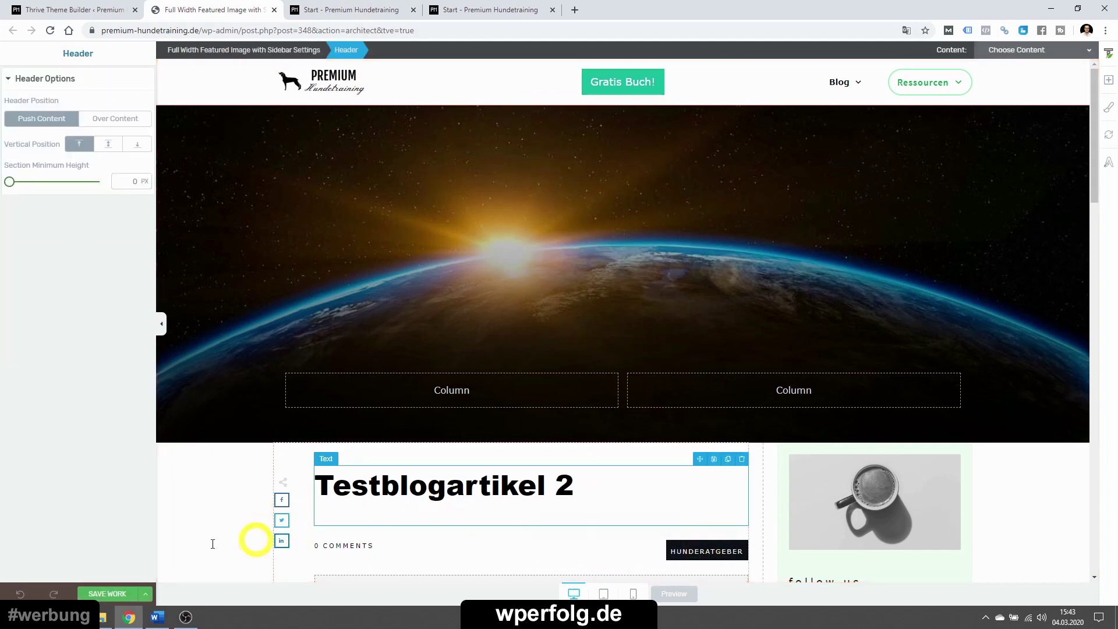
pyautogui.click(102, 594)
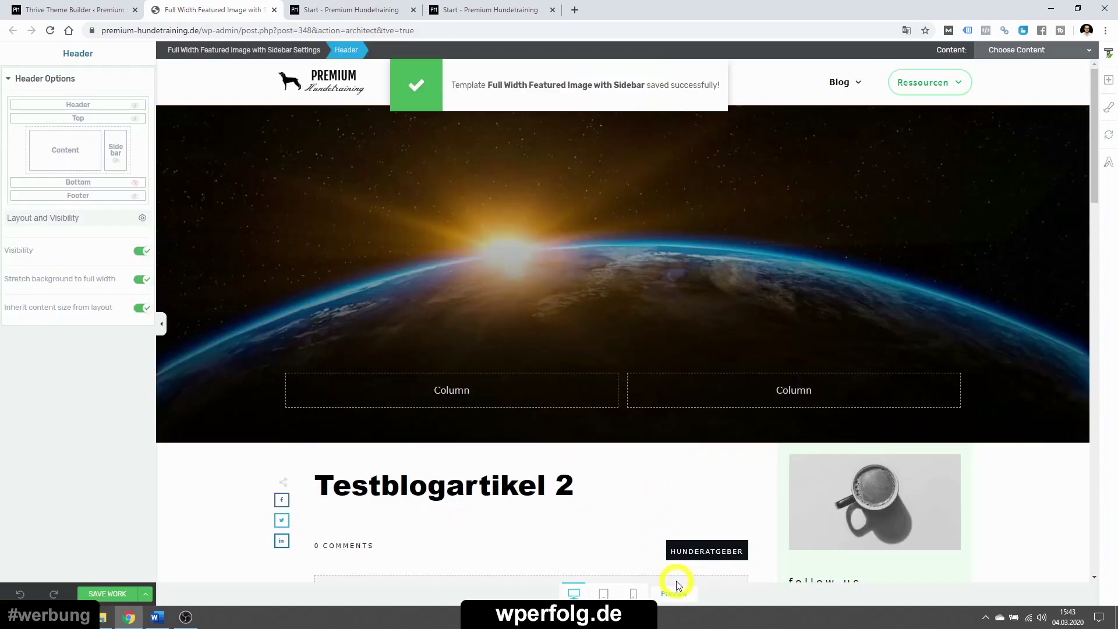
# - Preview the test blog article and check its header, sidebar and related post, as well as the header of the start page
pyautogui.click(676, 592)
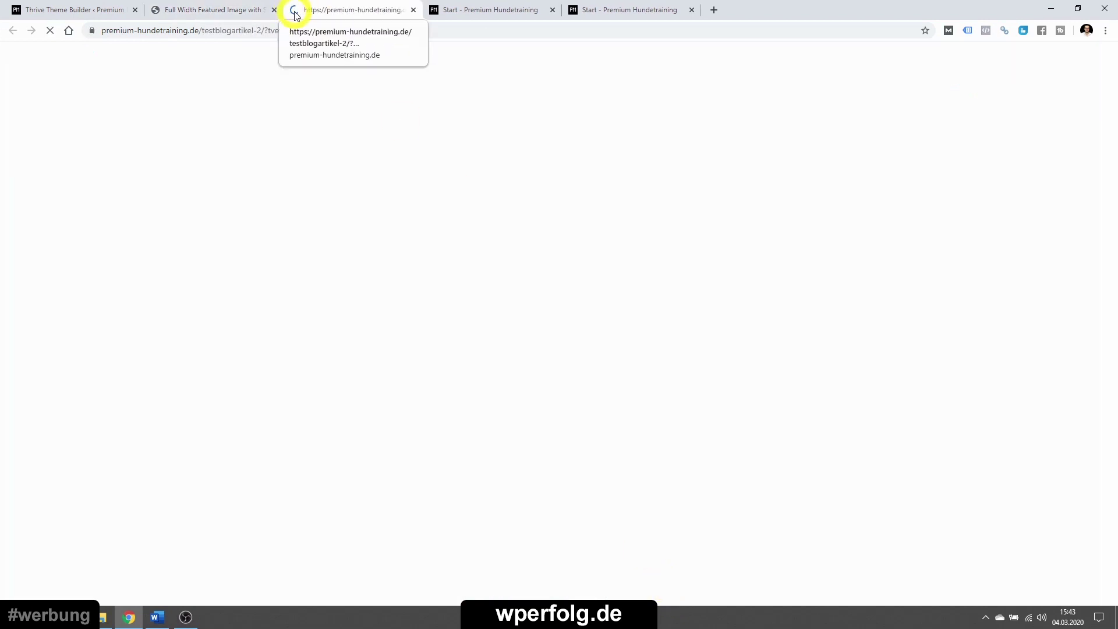
pyautogui.scroll(-5, 476, 344)
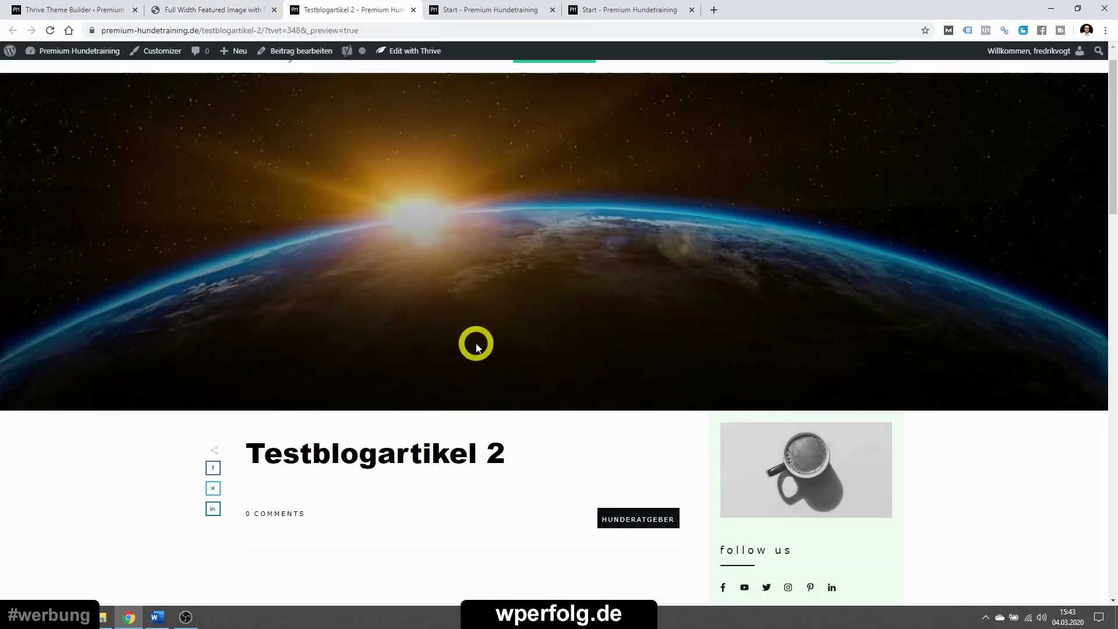
pyautogui.scroll(5, 477, 348)
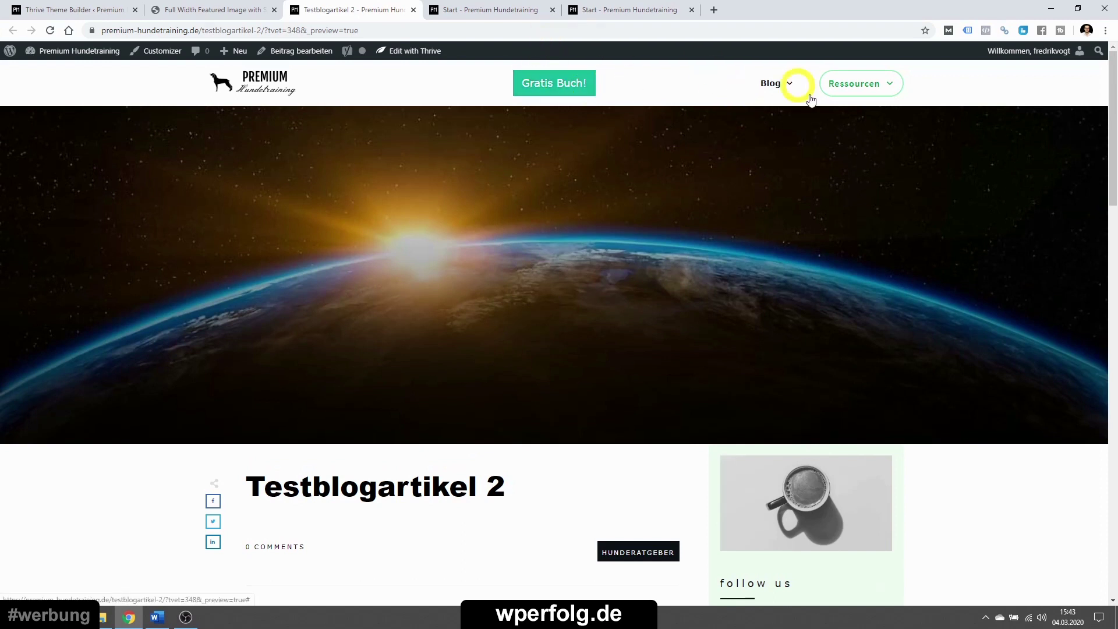
pyautogui.scroll(-4, 781, 254)
pyautogui.scroll(-6, 769, 417)
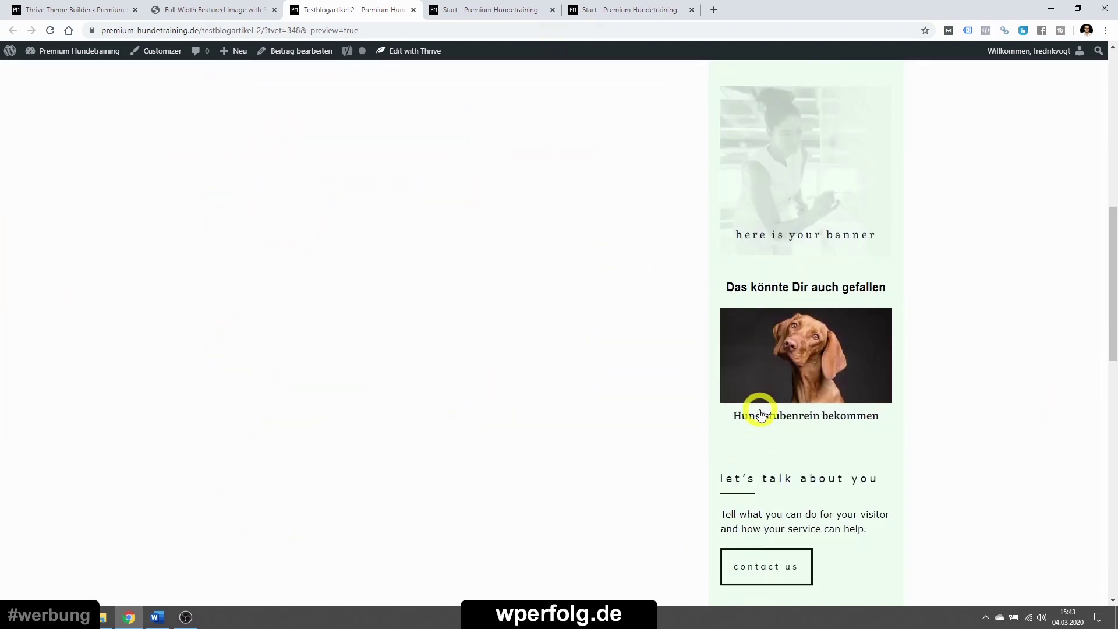
pyautogui.click(769, 320)
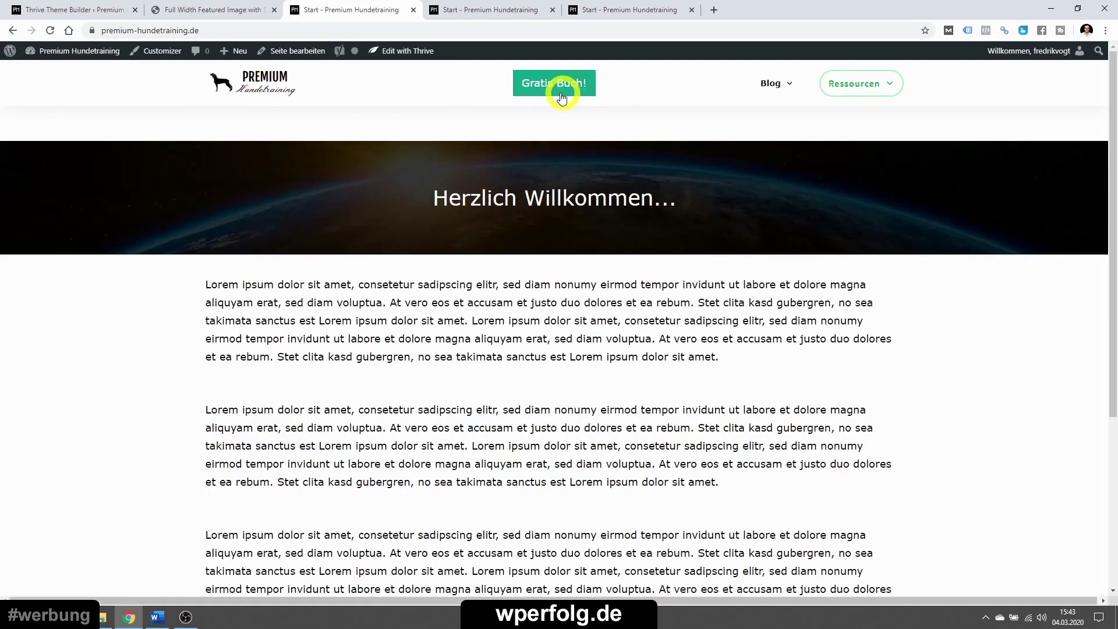
# - Examine the template's linked footer and compare it with the footer on the live start page
pyautogui.click(178, 4)
pyautogui.scroll(-5, 307, 221)
pyautogui.scroll(5, 309, 227)
pyautogui.scroll(-15, 401, 287)
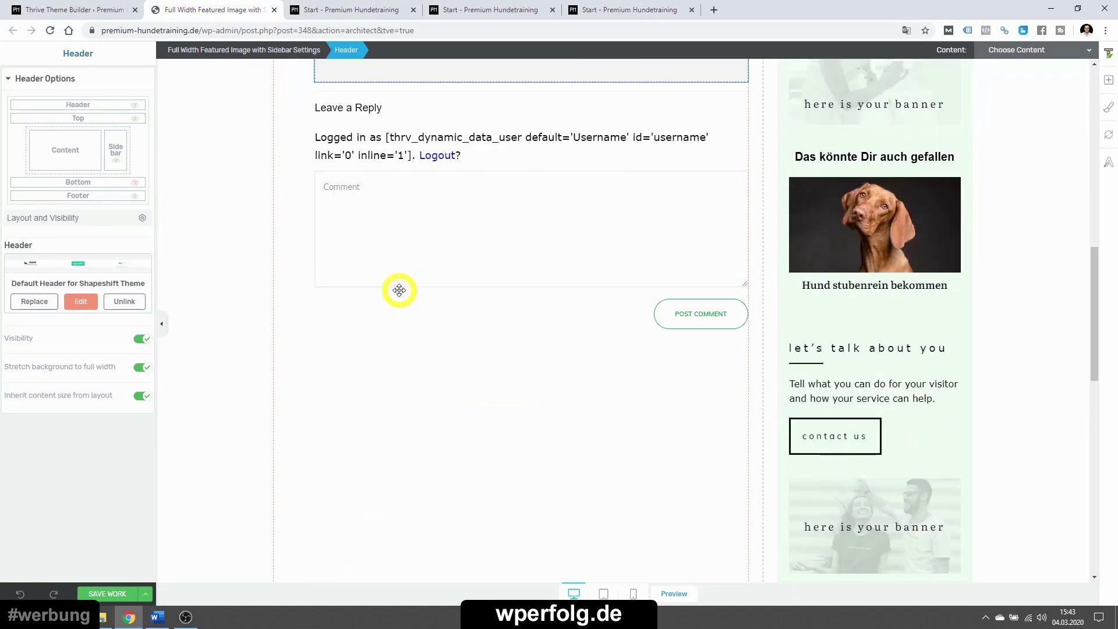
pyautogui.scroll(-6, 399, 295)
pyautogui.click(250, 437)
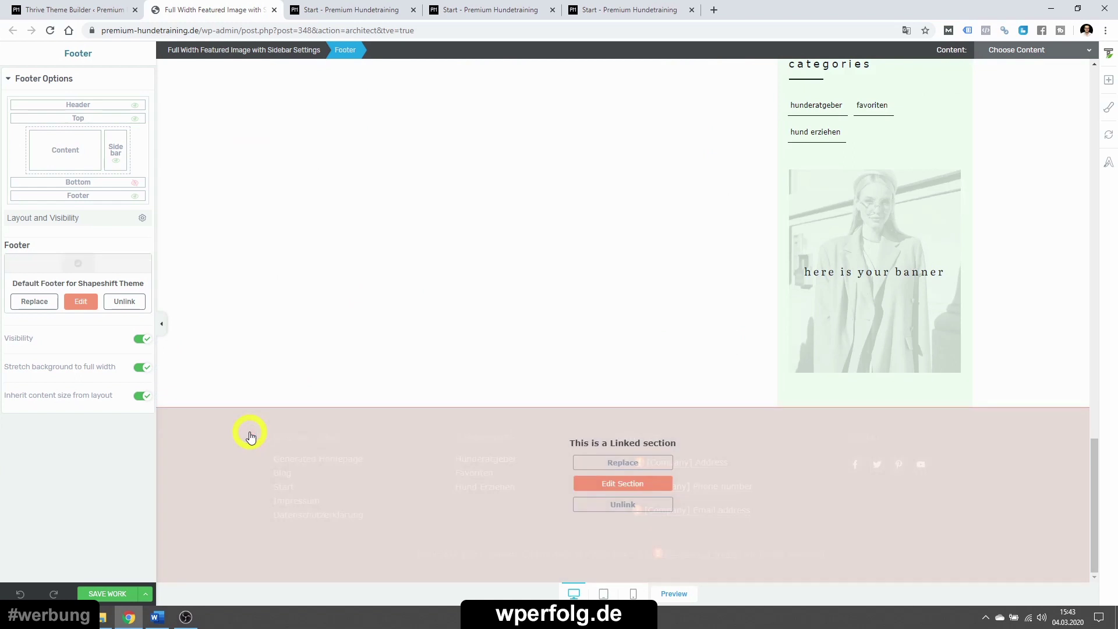
pyautogui.click(577, 248)
pyautogui.click(361, 9)
pyautogui.scroll(-1, 333, 232)
pyautogui.scroll(-4, 334, 232)
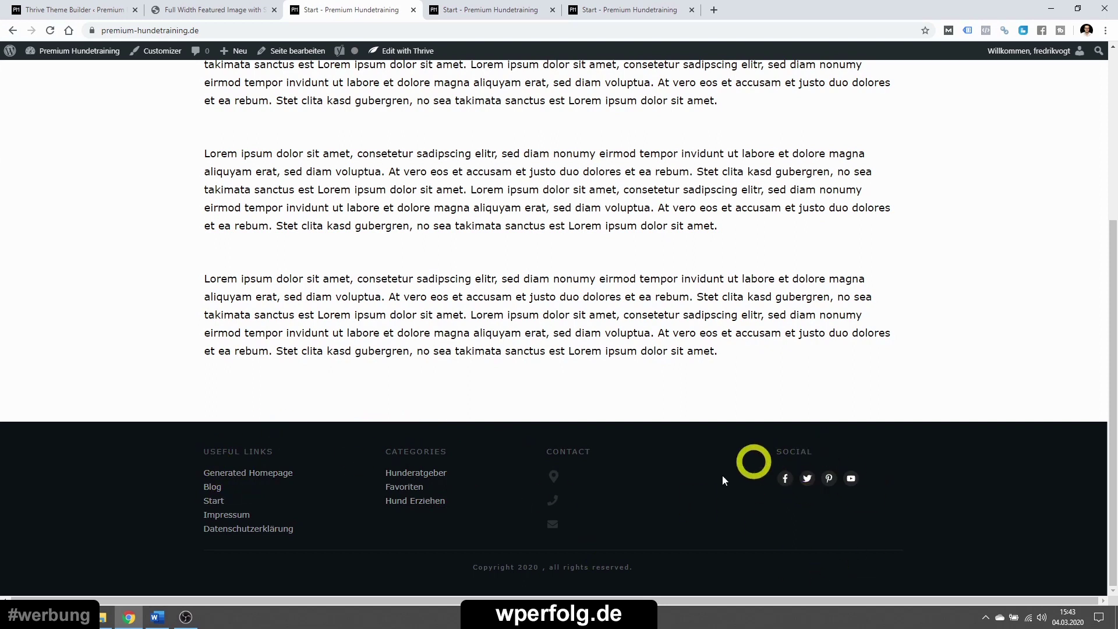
pyautogui.click(225, 9)
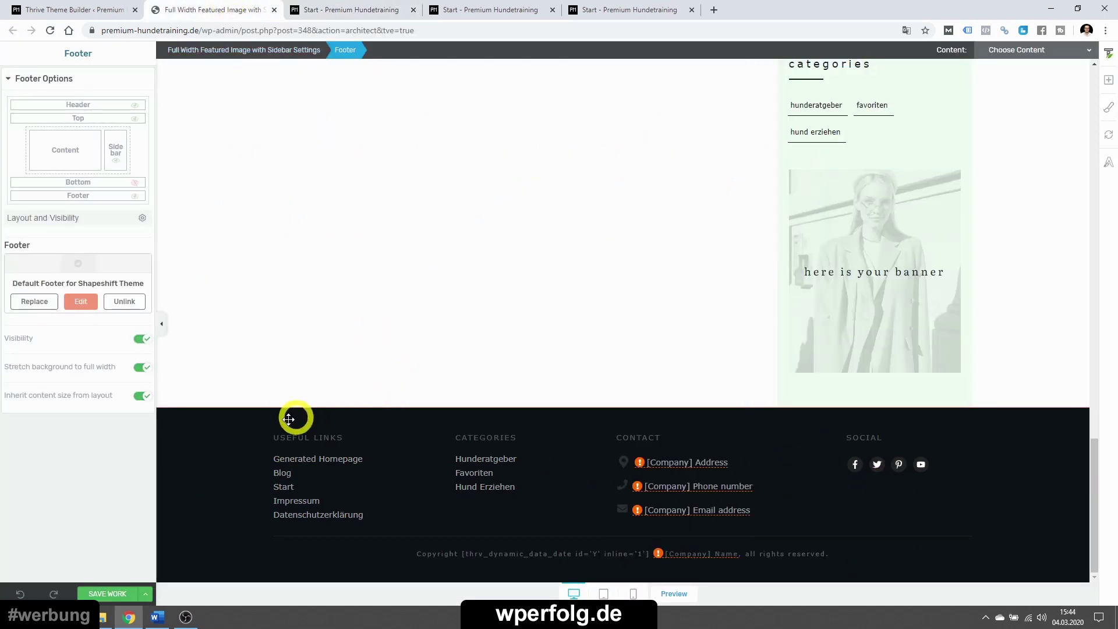
# - Unlink the template's footer from the default footer and browse the available replacement footer sections
pyautogui.click(118, 304)
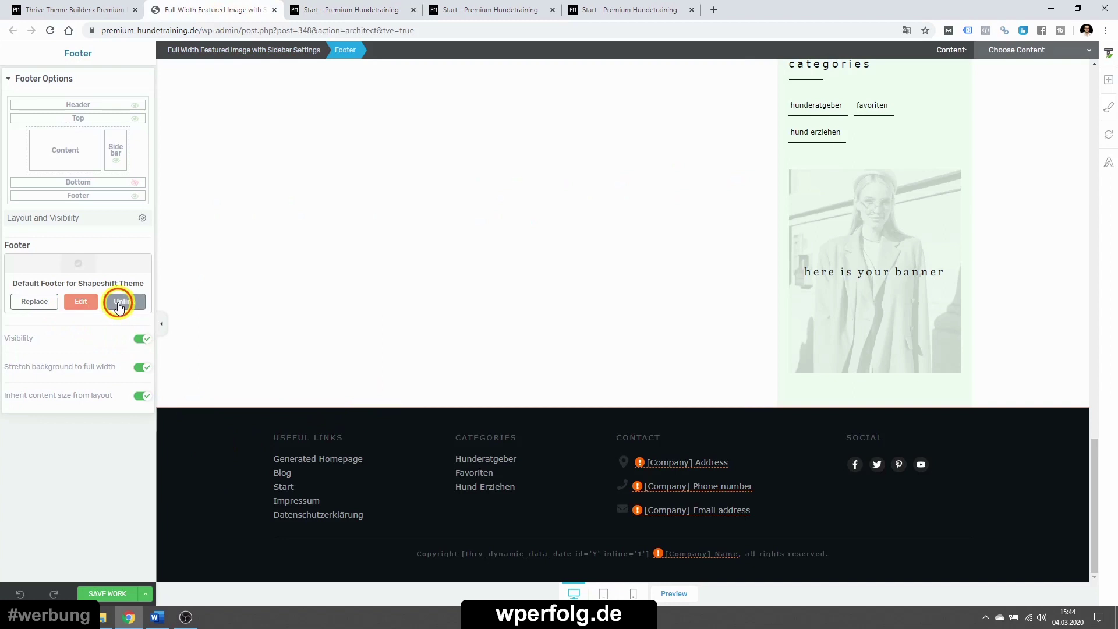
pyautogui.click(45, 301)
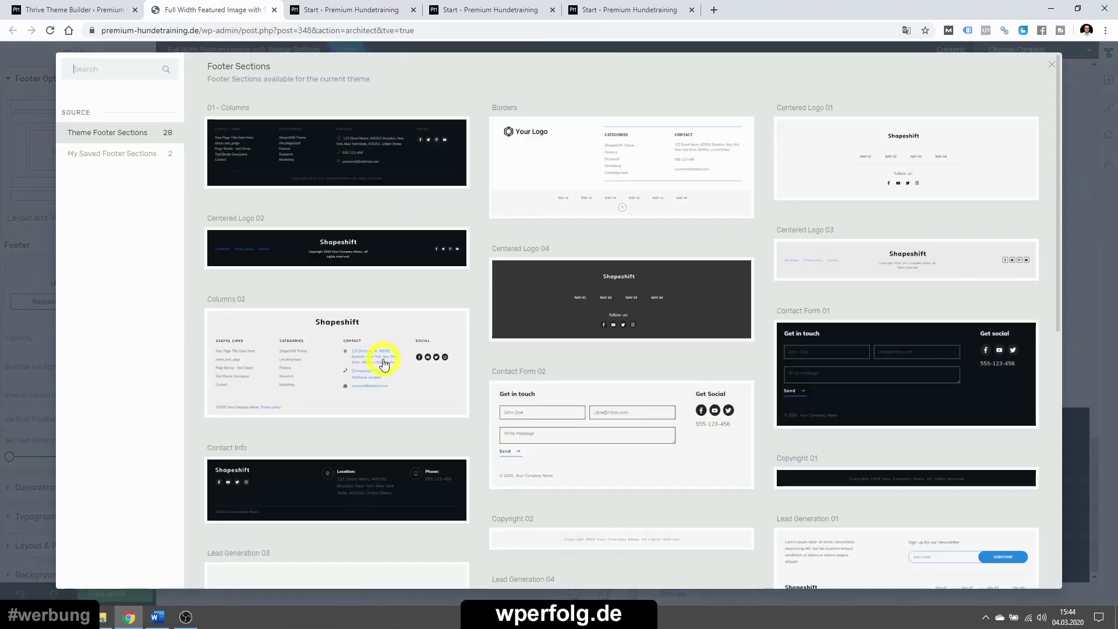
pyautogui.click(340, 192)
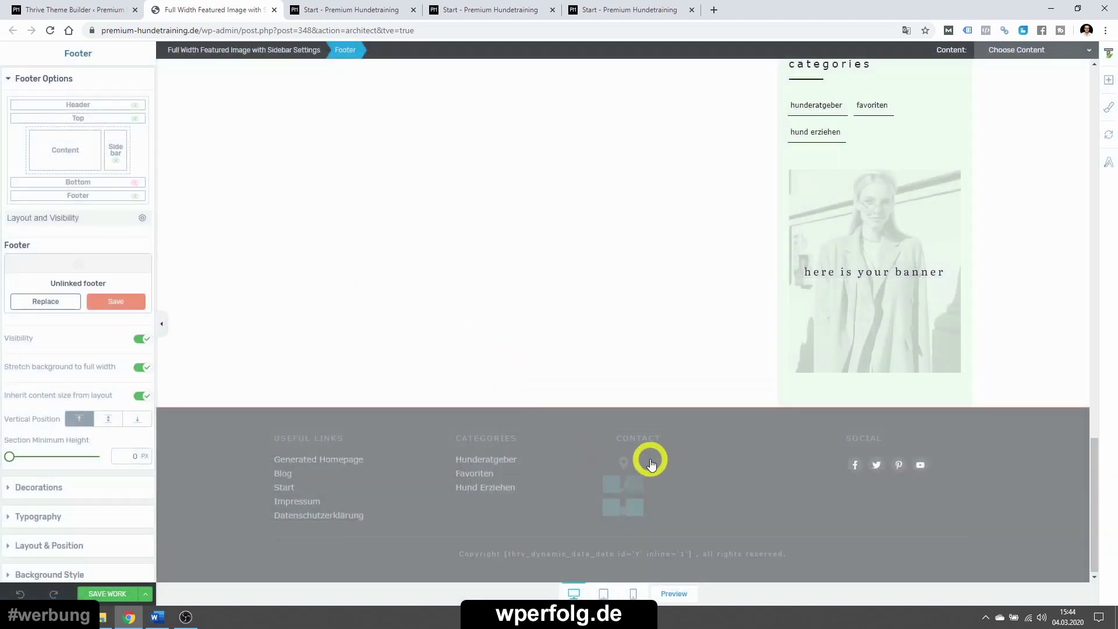
# - Delete the Contact column from the unlinked footer and save the template
pyautogui.click(666, 440)
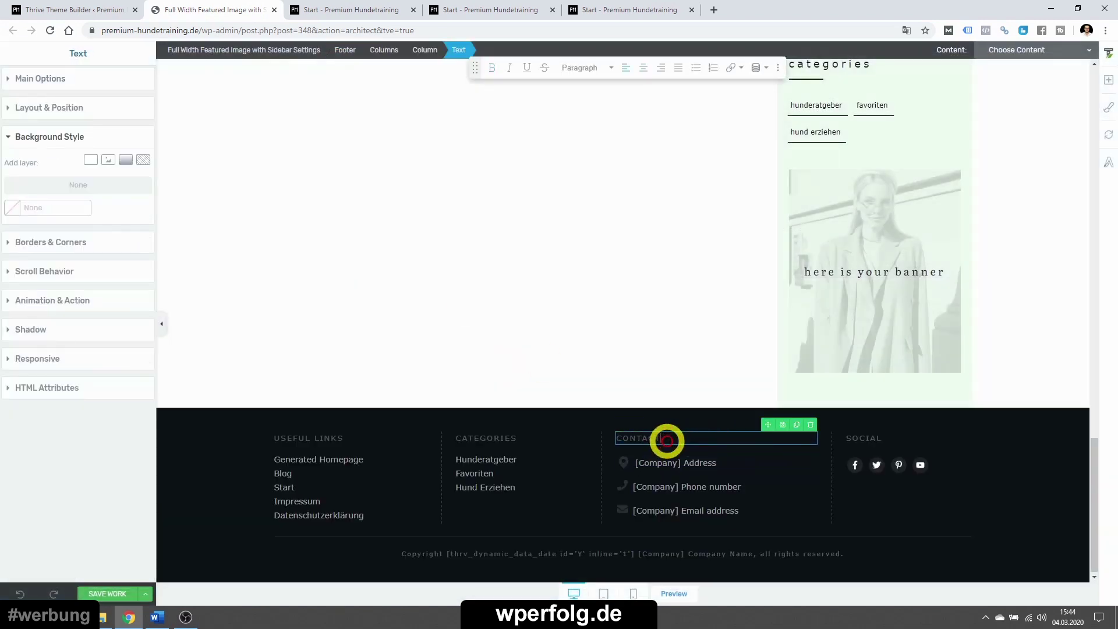
pyautogui.click(429, 52)
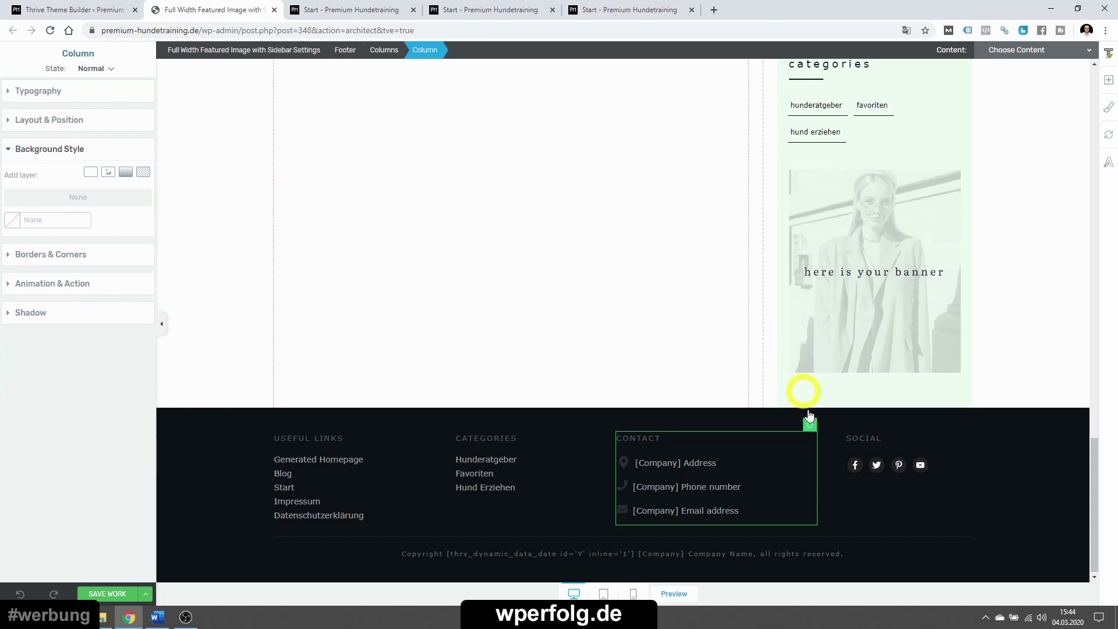
pyautogui.click(810, 425)
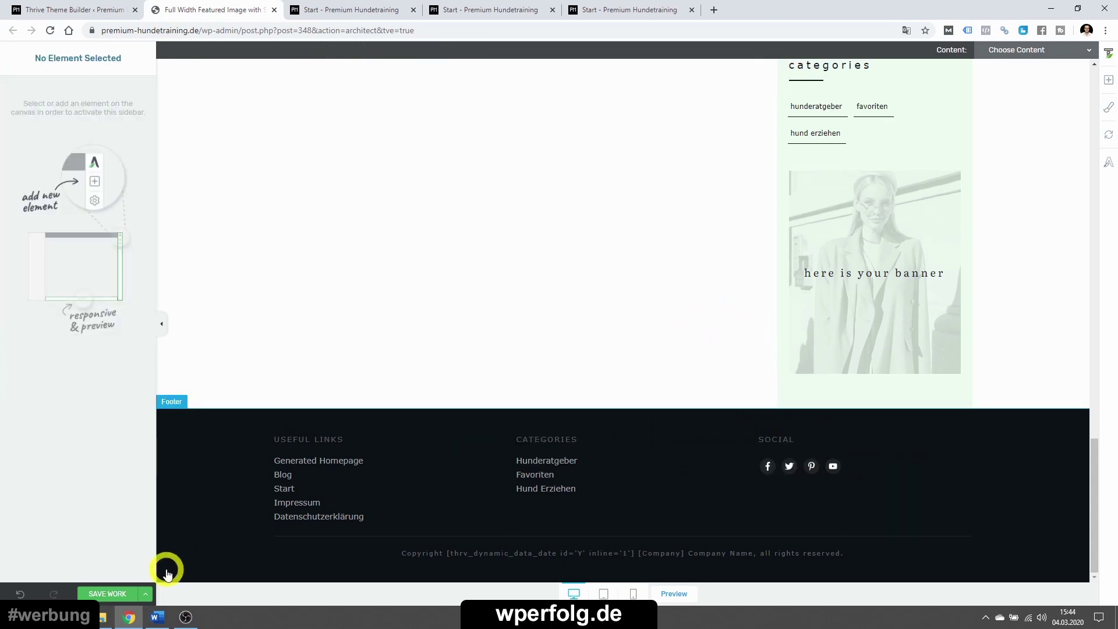
pyautogui.click(117, 592)
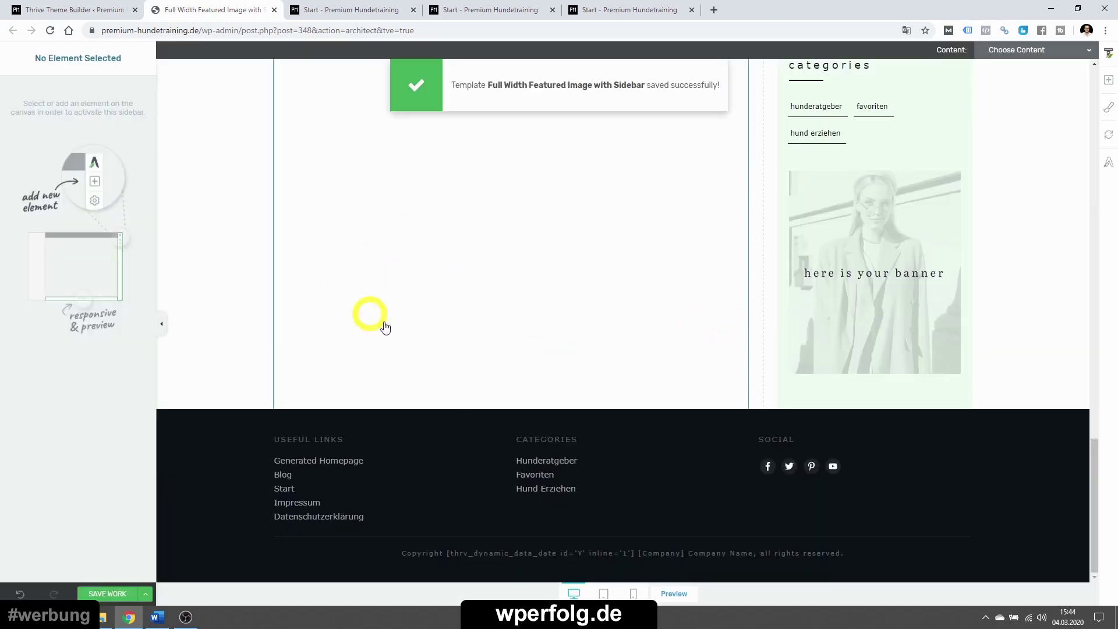
# - Preview the blog article and compare its footer with those of the related post and the start page
pyautogui.click(671, 597)
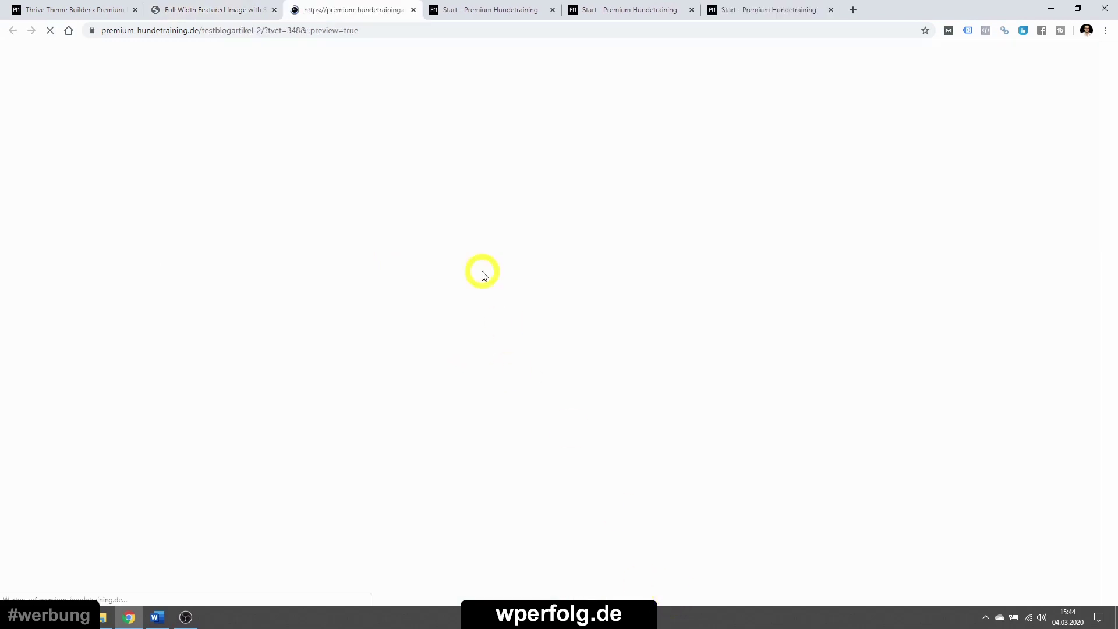
pyautogui.scroll(-4, 128, 431)
pyautogui.scroll(-9, 128, 431)
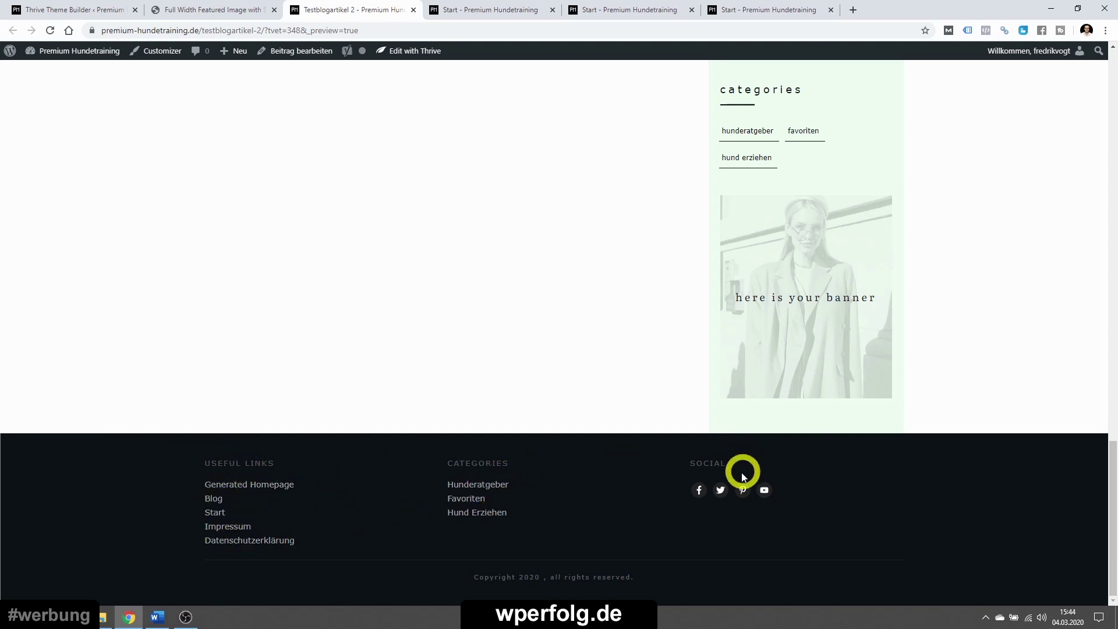
pyautogui.scroll(15, 732, 470)
pyautogui.scroll(2, 732, 475)
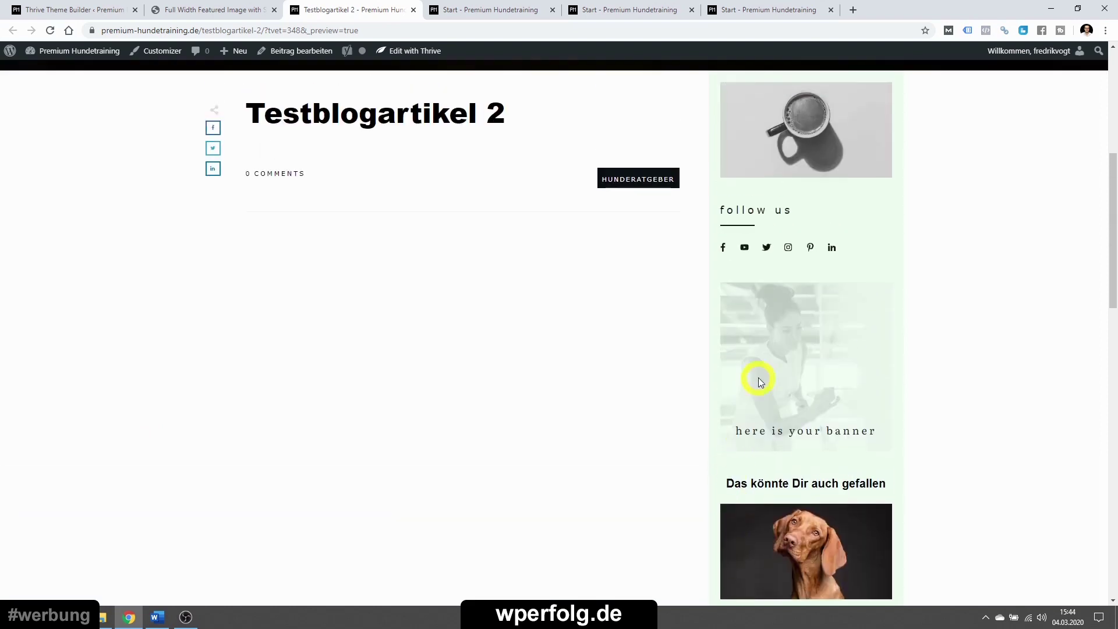
pyautogui.scroll(-12, 411, 440)
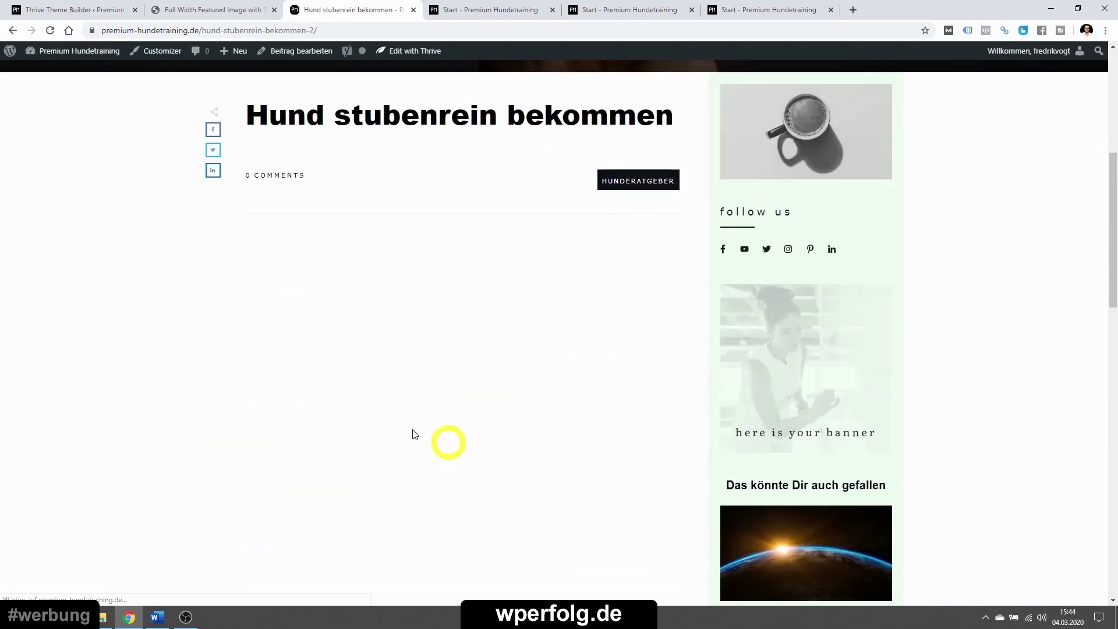
pyautogui.scroll(-5, 398, 434)
pyautogui.scroll(20, 291, 328)
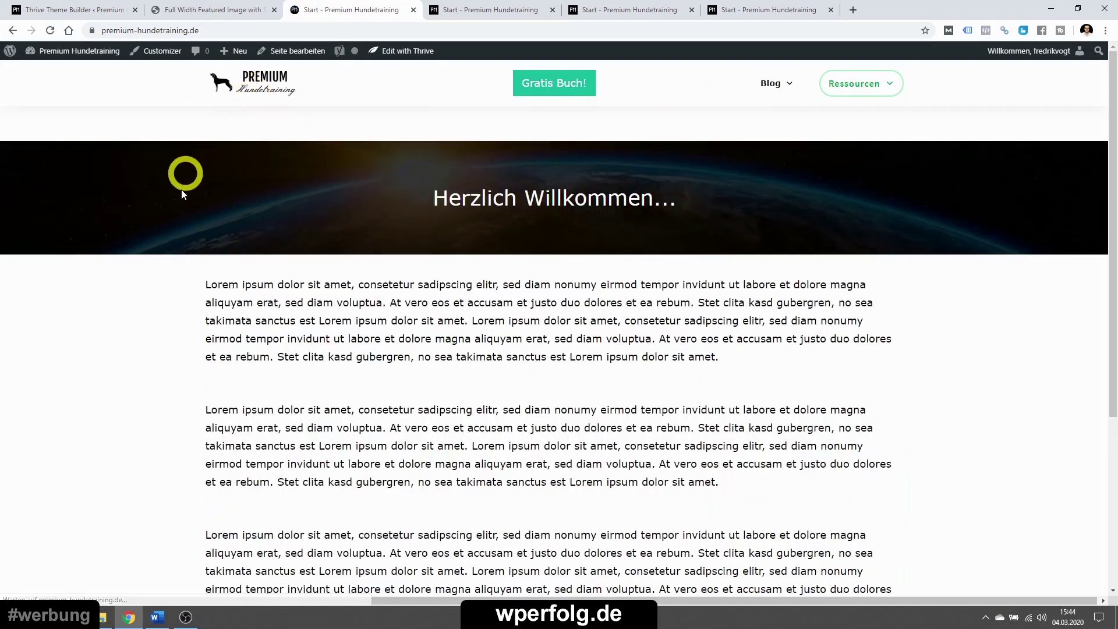
pyautogui.scroll(-10, 172, 408)
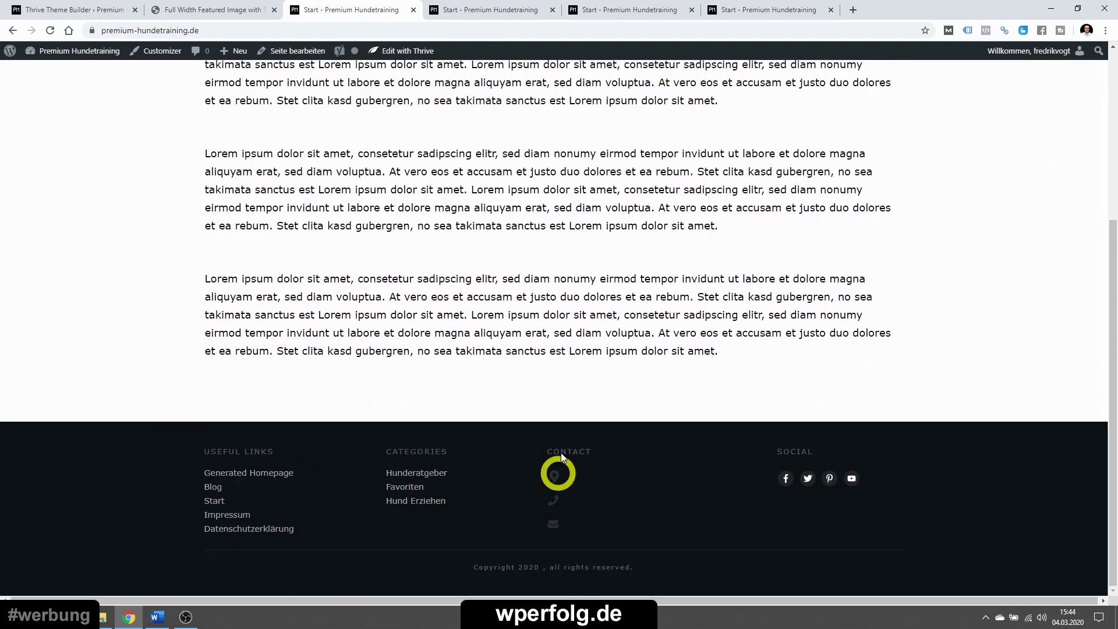
# - Close the preview, undo the deletion of the footer's Contact column and save the template
pyautogui.click(257, 9)
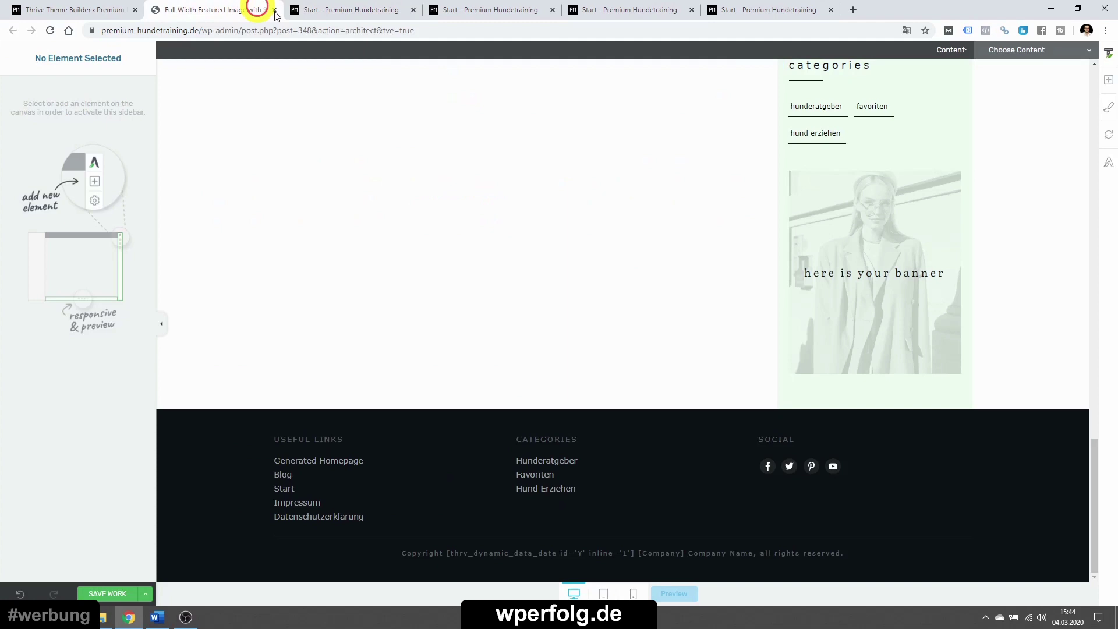
pyautogui.click(414, 10)
pyautogui.click(19, 594)
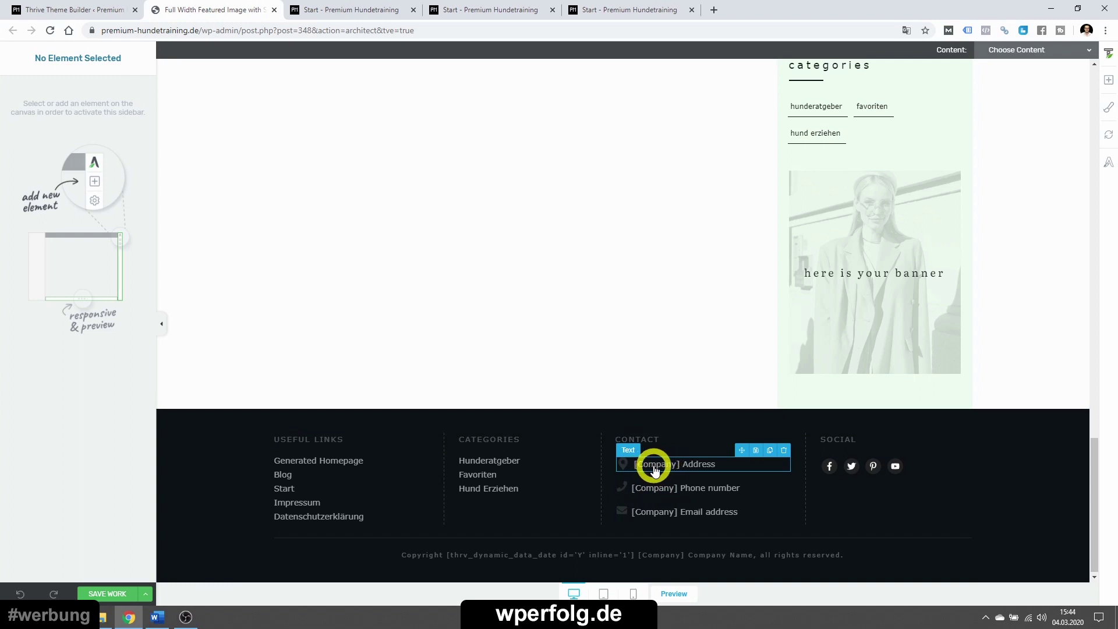
pyautogui.click(655, 469)
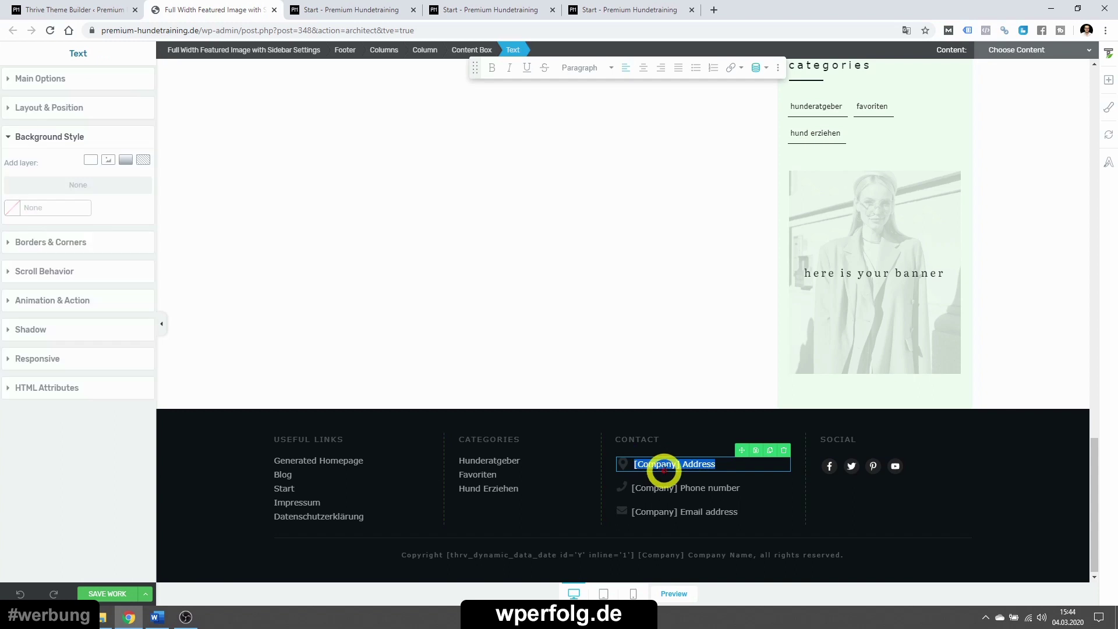
pyautogui.click(569, 358)
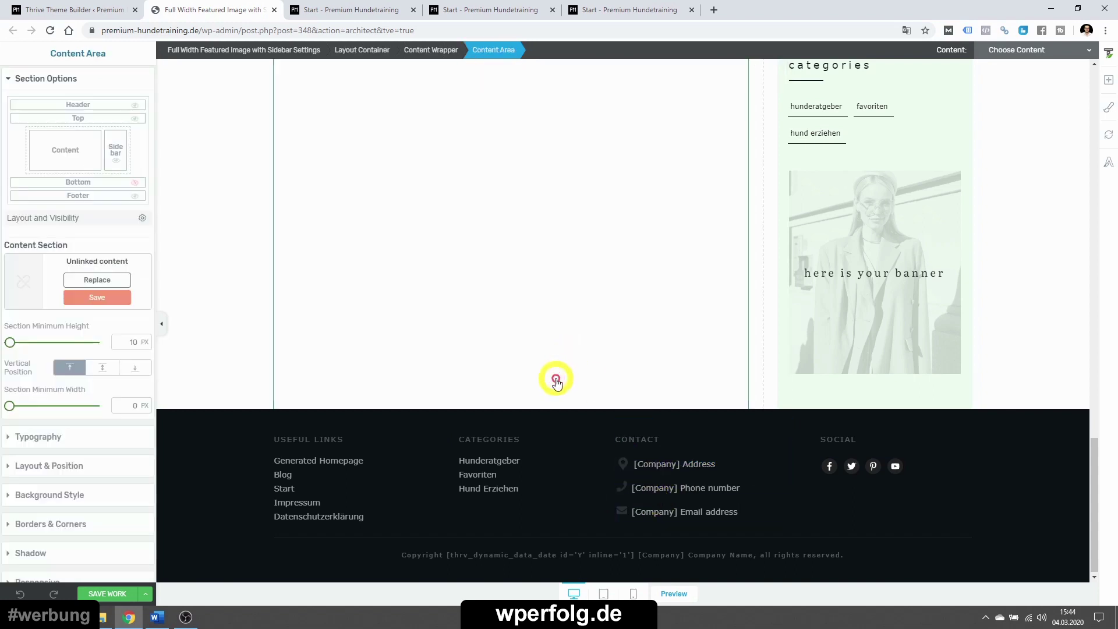
pyautogui.scroll(15, 555, 380)
pyautogui.scroll(6, 556, 382)
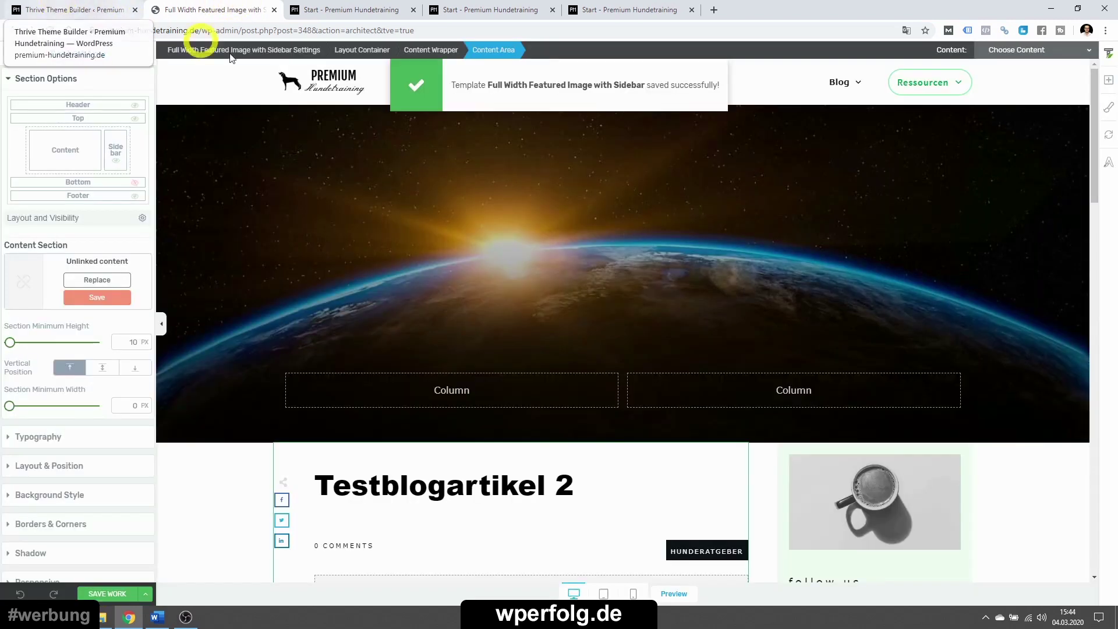
# - Close the template editor and all start page tabs to return to the Theme Builder's template overview
pyautogui.click(274, 9)
pyautogui.click(275, 10)
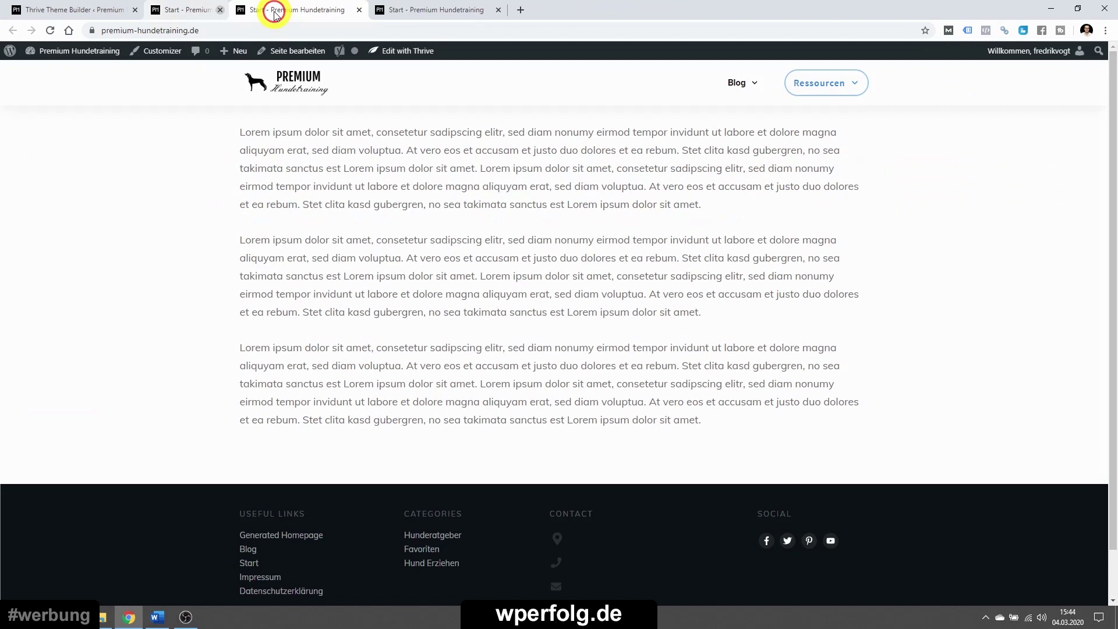
pyautogui.click(274, 10)
pyautogui.click(272, 11)
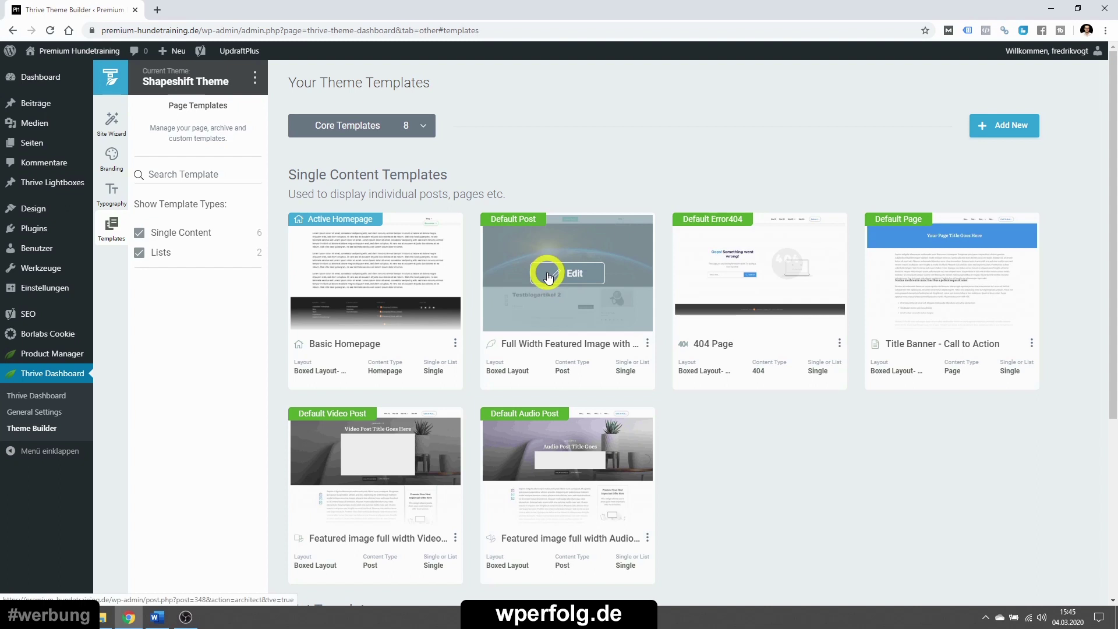
# - Open the 404 Page template for editing and select its 404 laptop illustration
pyautogui.click(744, 278)
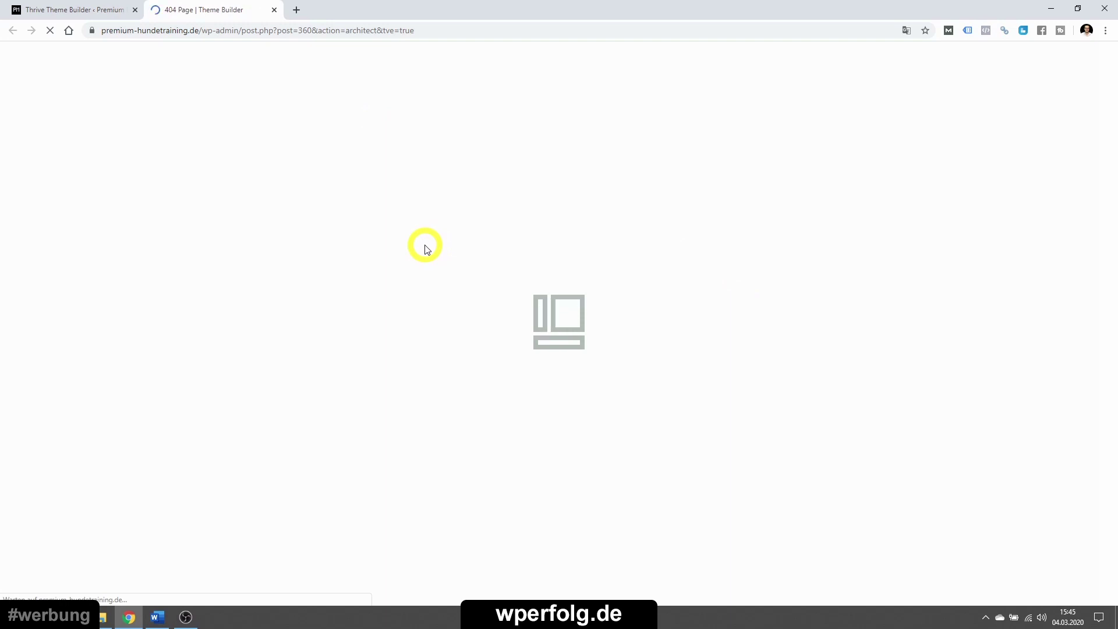
pyautogui.click(140, 5)
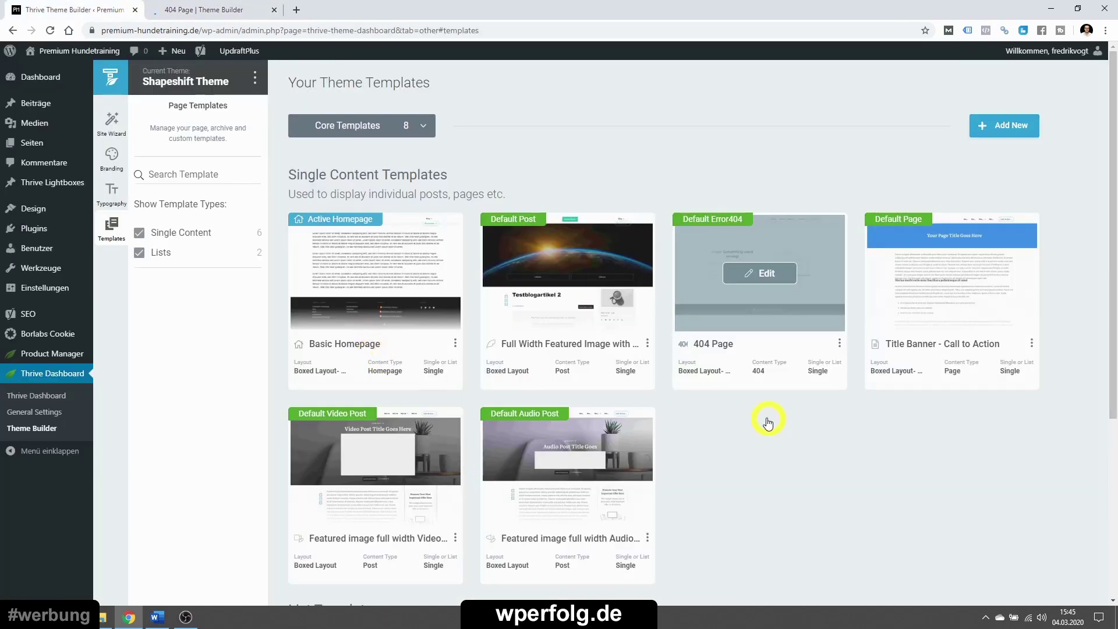
pyautogui.click(238, 4)
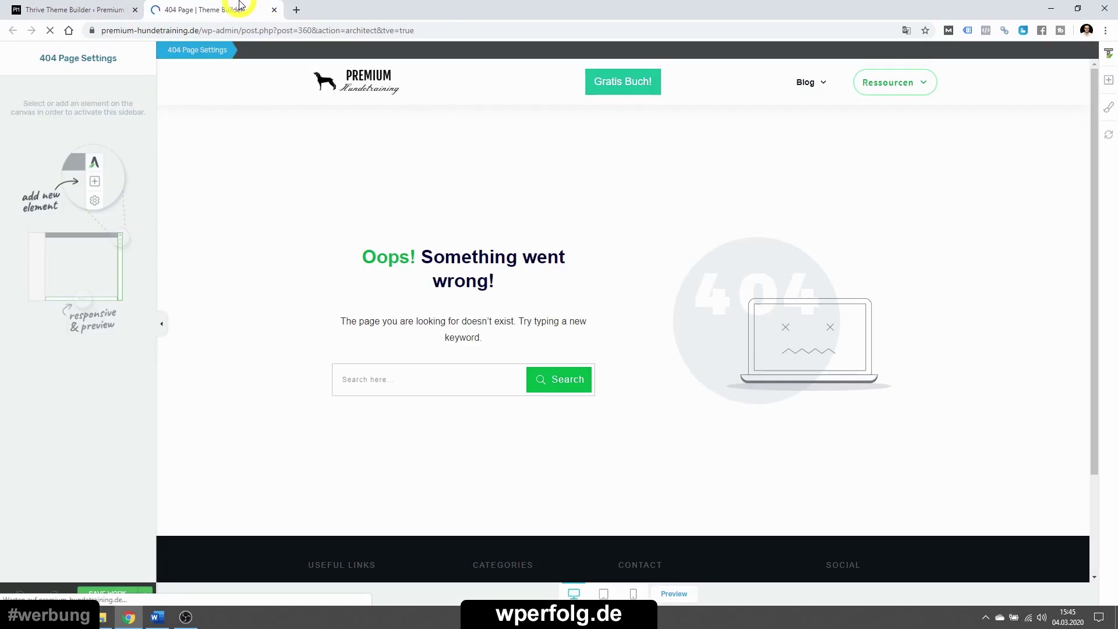
pyautogui.click(733, 303)
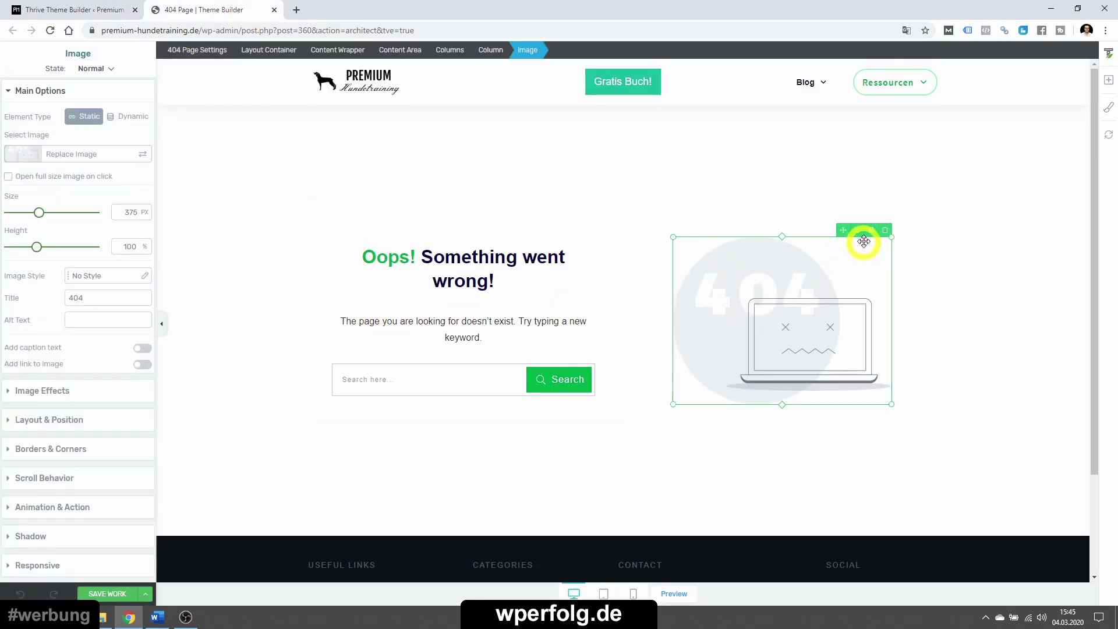
# - Delete the column holding the 404 laptop illustration and center the search form in the remaining column
pyautogui.click(476, 50)
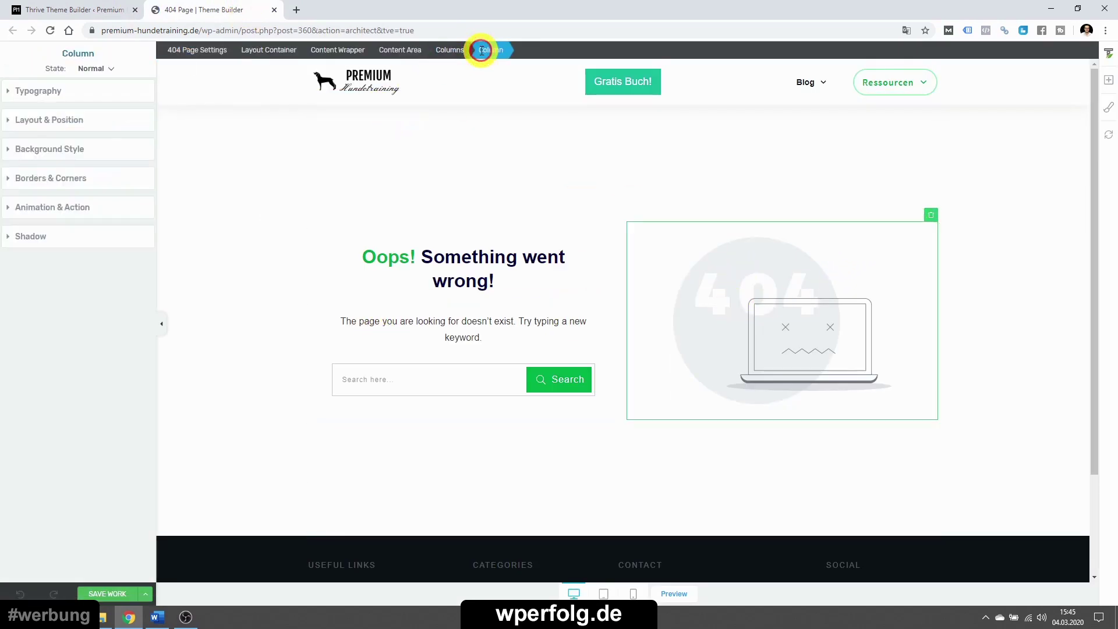
pyautogui.click(931, 217)
pyautogui.click(370, 364)
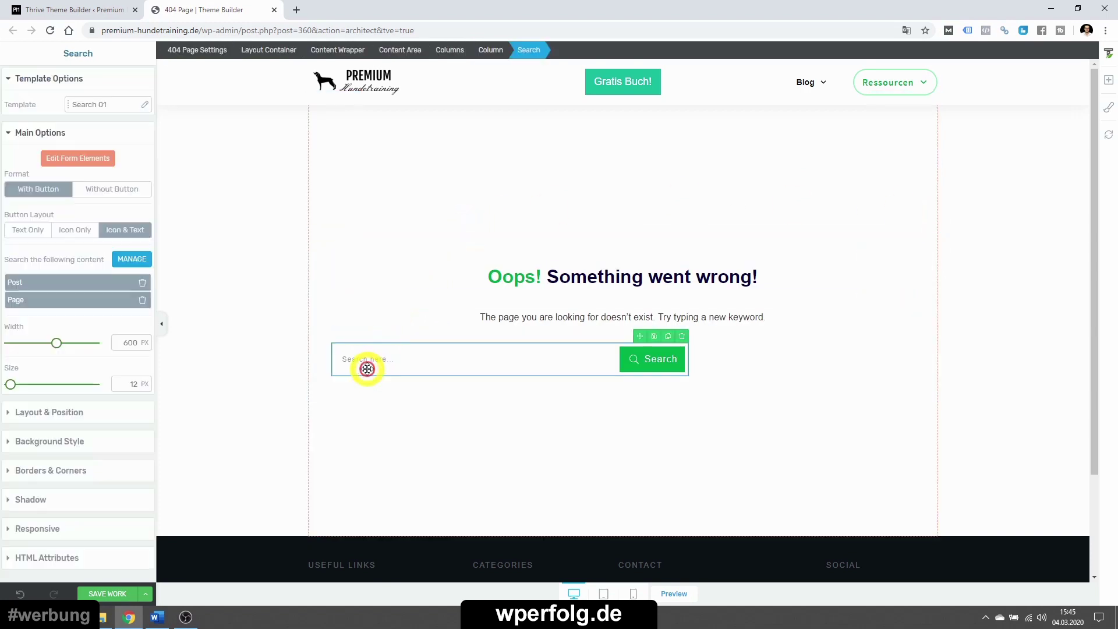
pyautogui.click(40, 138)
pyautogui.click(39, 162)
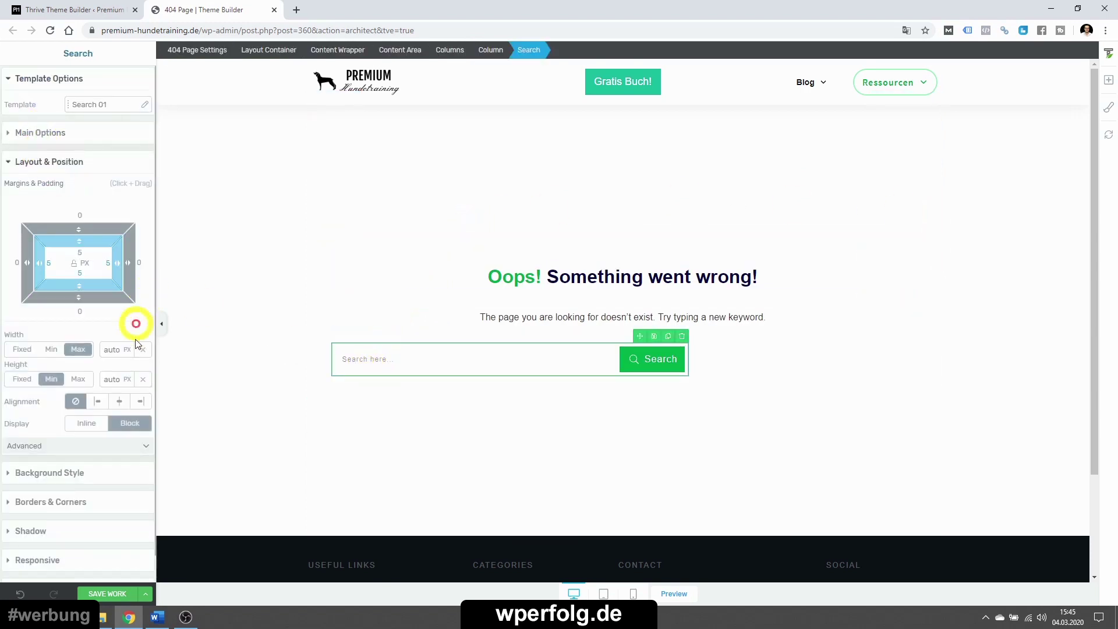
pyautogui.click(120, 402)
pyautogui.click(275, 317)
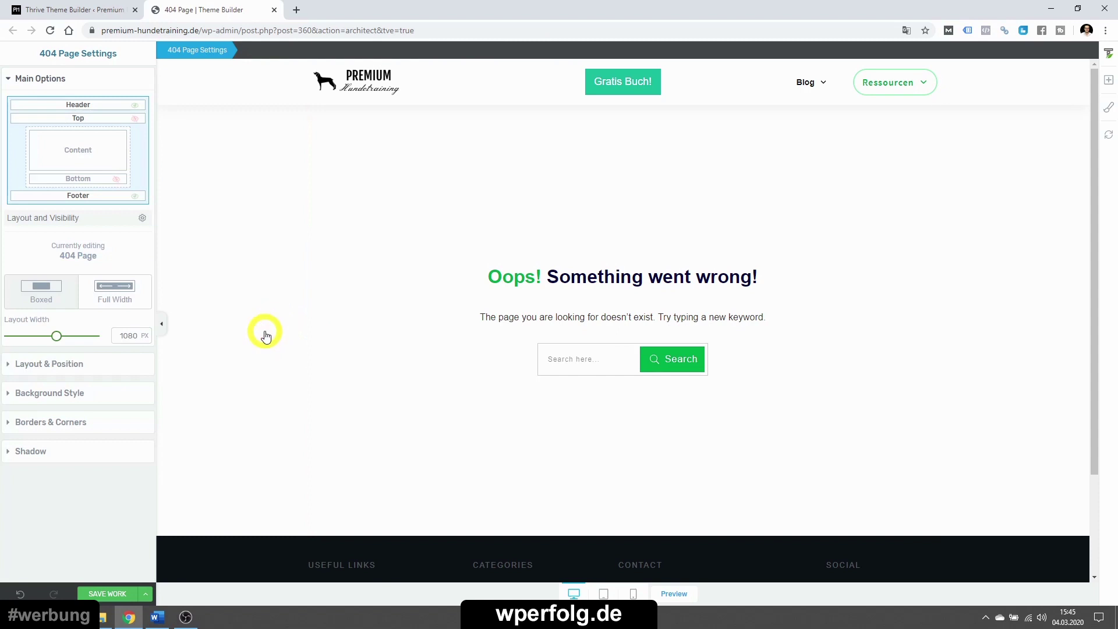
# - Save the 404 page template and open the List Layout Without Sidebar blog template for editing
pyautogui.scroll(-2, 377, 348)
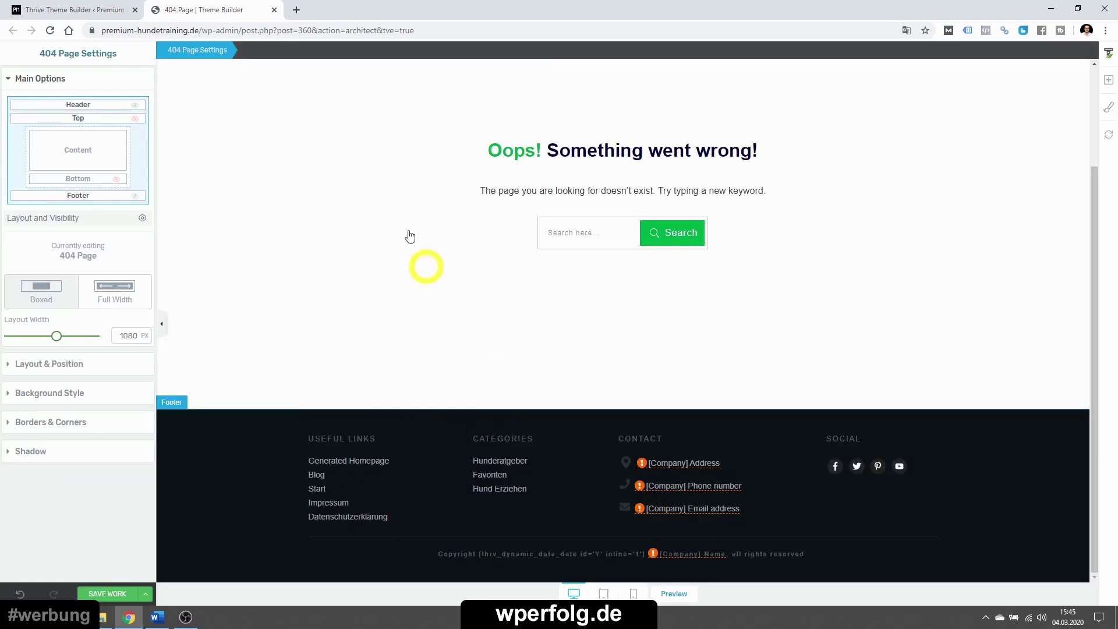
pyautogui.scroll(2, 557, 216)
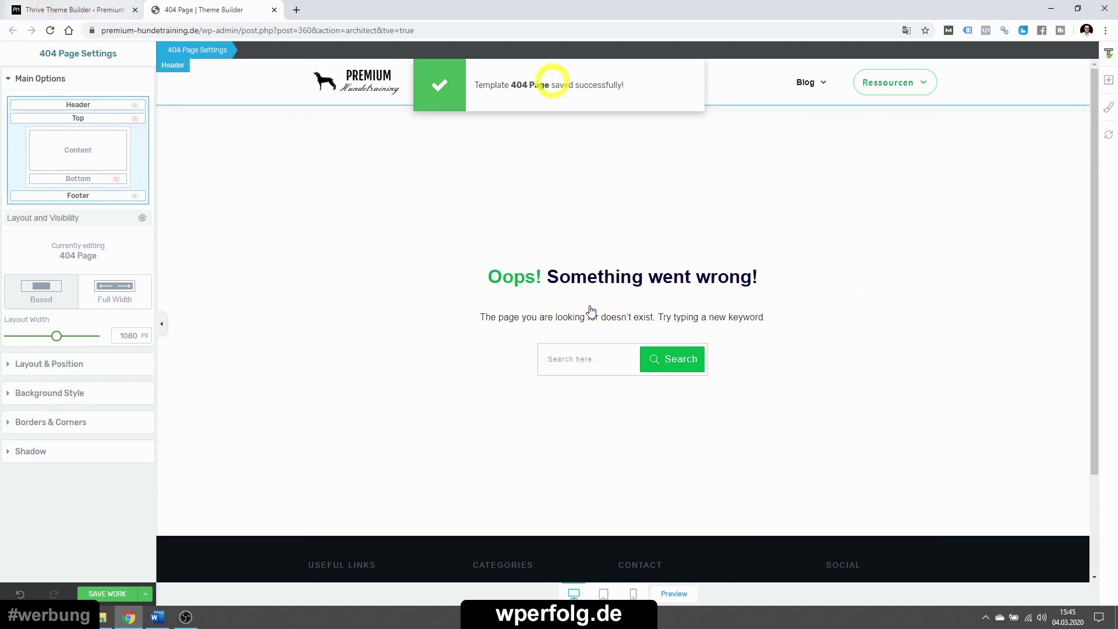
pyautogui.click(56, 7)
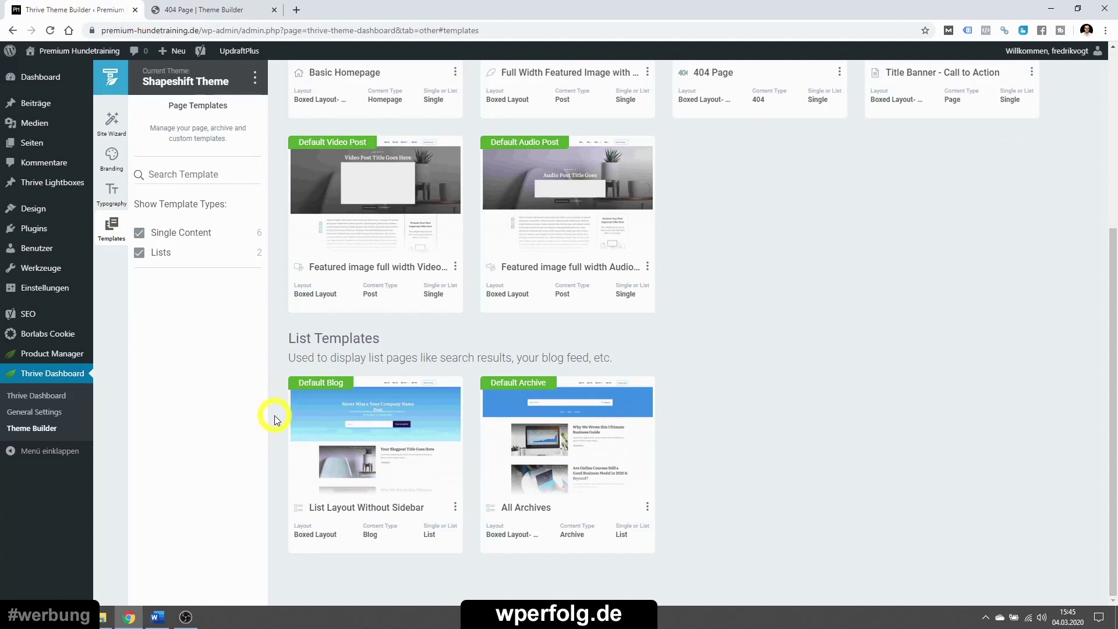
pyautogui.click(367, 435)
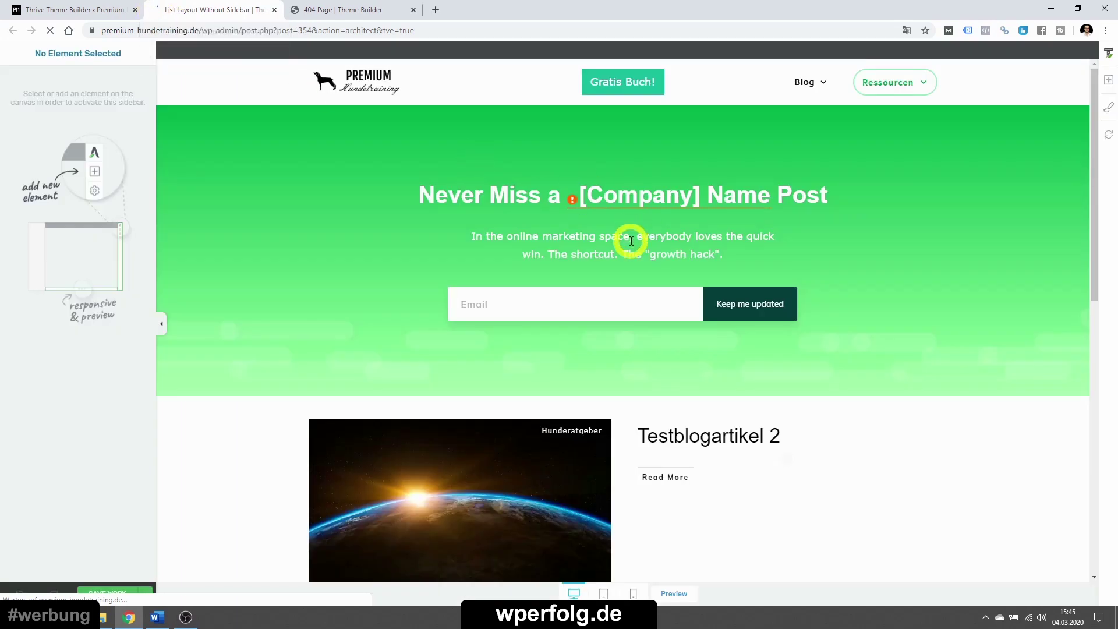
# - Edit the design of the blog's Home List and make the post titles bold
pyautogui.scroll(-15, 611, 239)
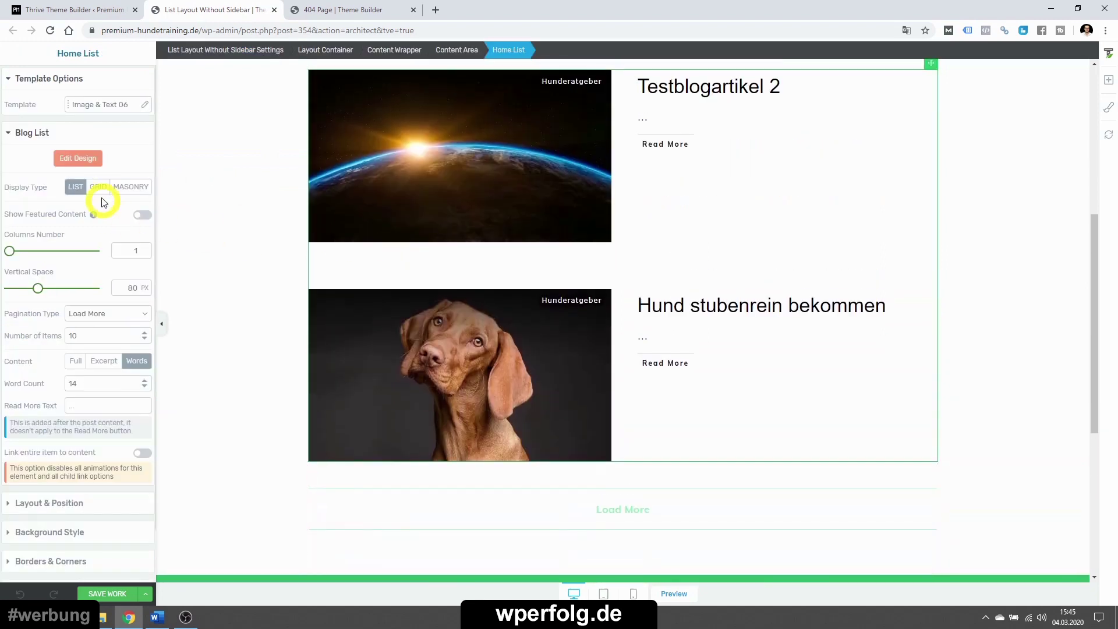
pyautogui.click(80, 160)
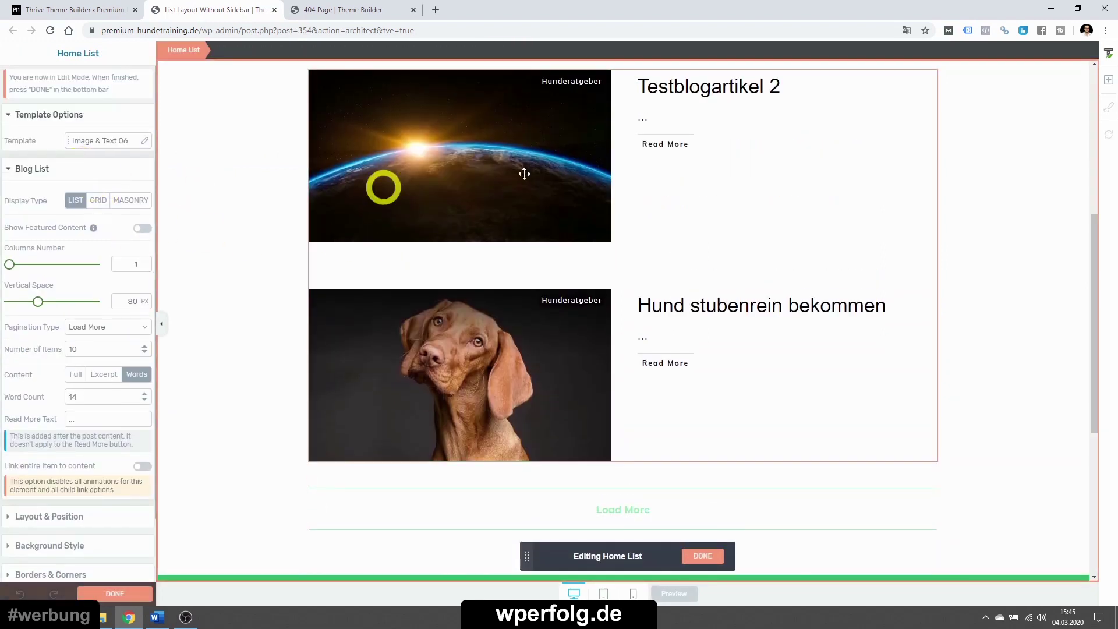
pyautogui.click(663, 201)
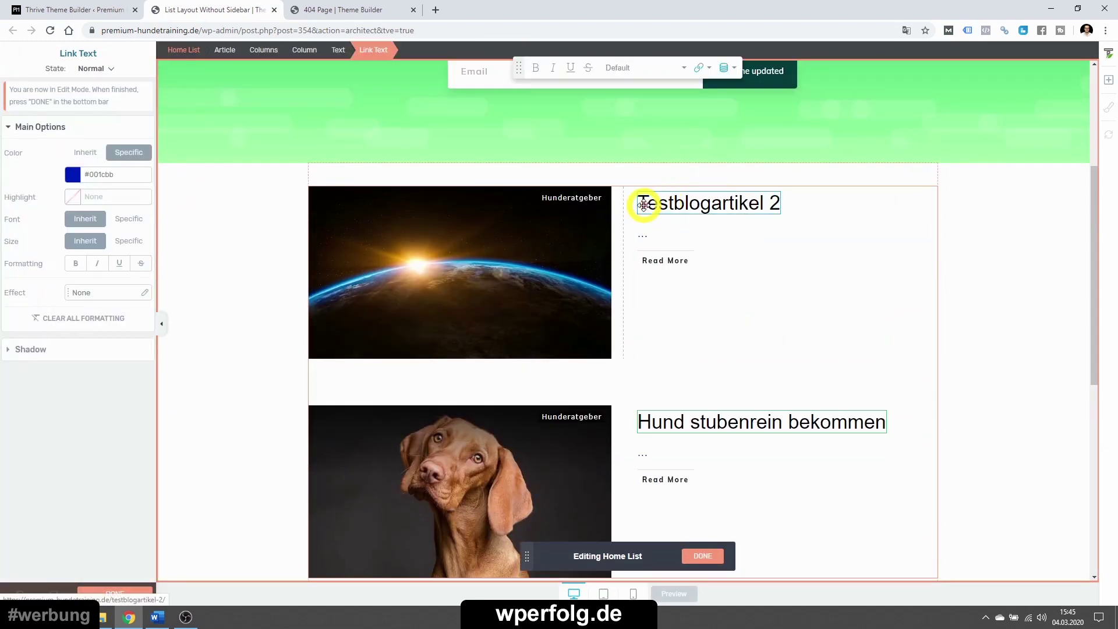
pyautogui.click(70, 266)
pyautogui.click(71, 285)
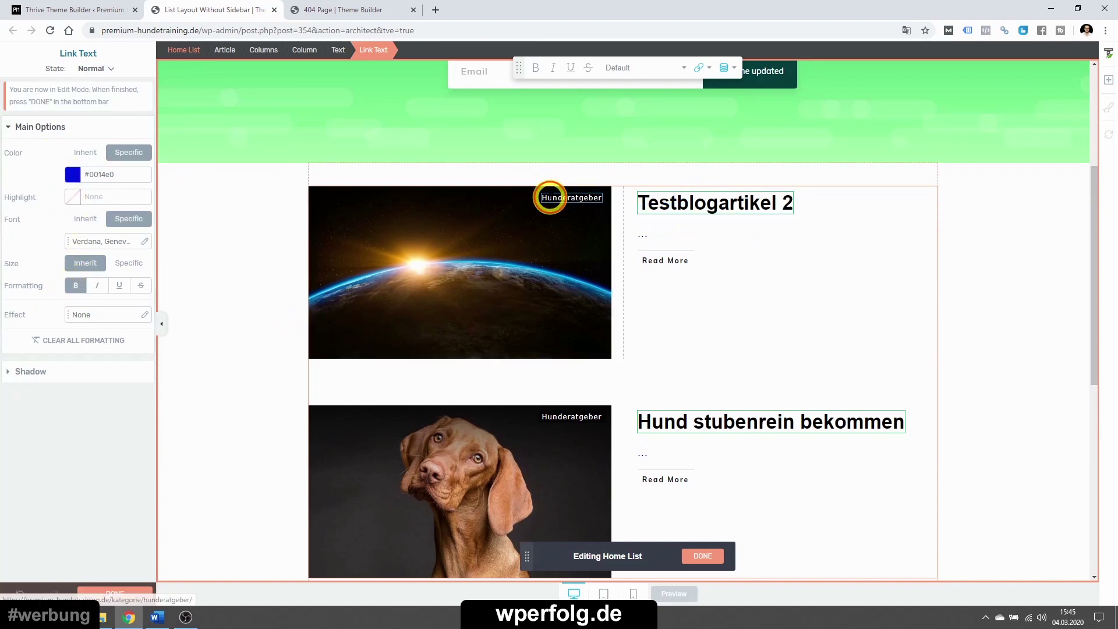
# - Remove the category label from the post images and finish editing the Home List
pyautogui.doubleClick(539, 198)
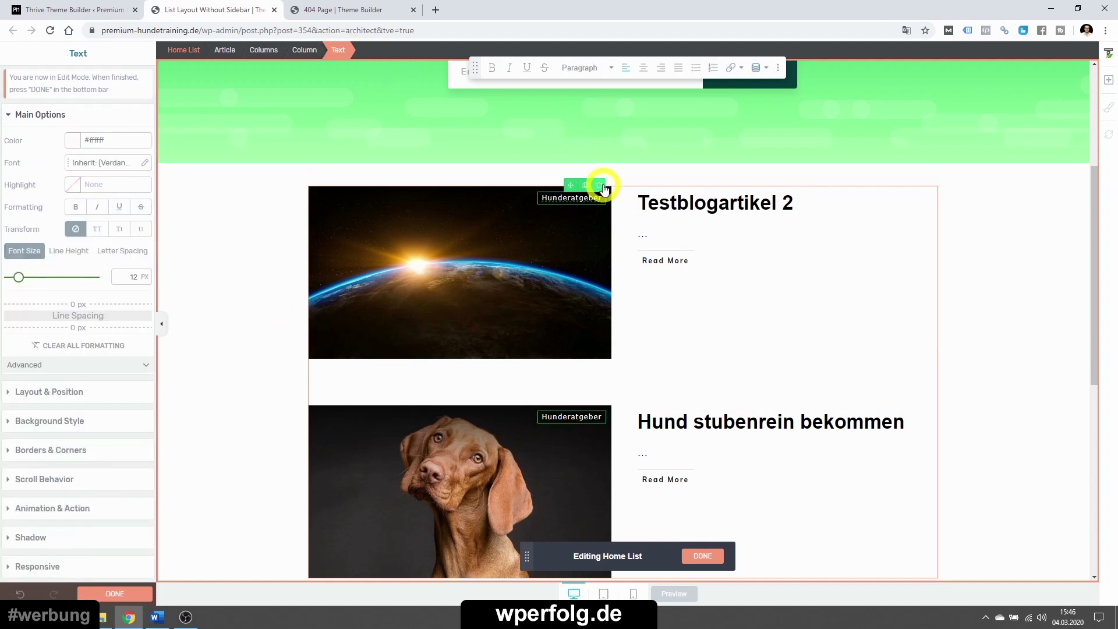
pyautogui.click(604, 229)
pyautogui.click(699, 554)
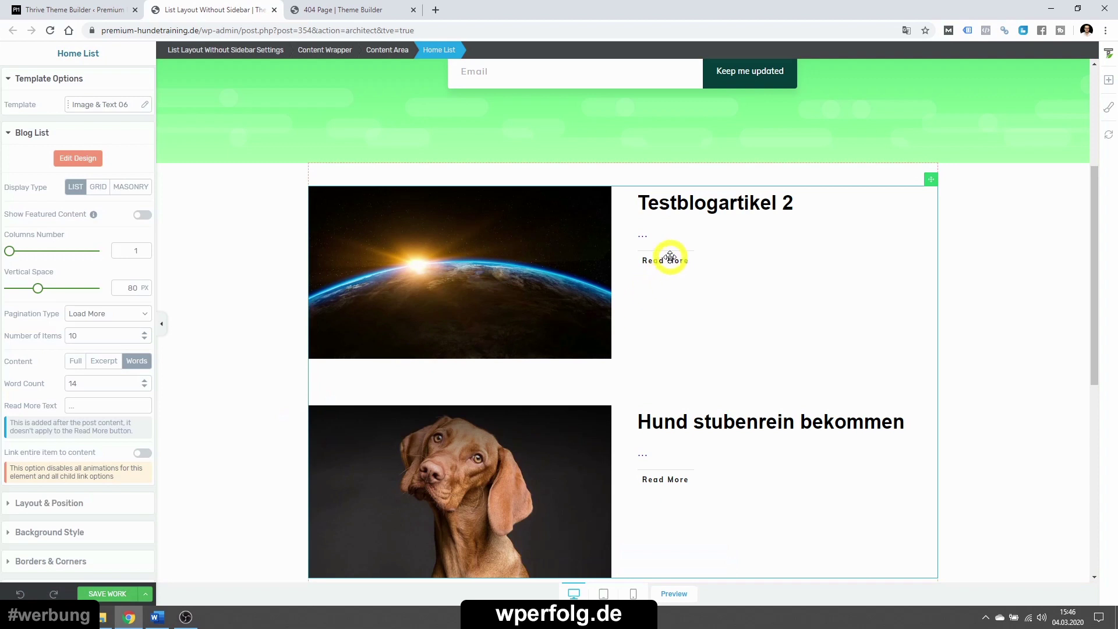
# - Change the posts' Read More link text to "Mehr lesen..." in the Home List design and save the template
pyautogui.click(84, 158)
pyautogui.click(666, 261)
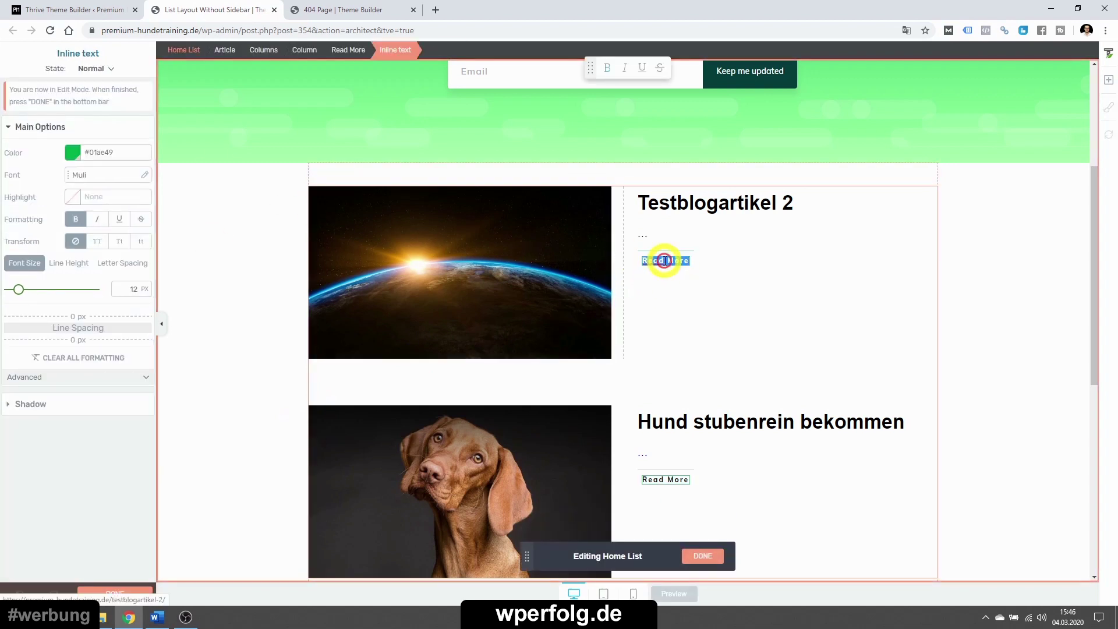
pyautogui.write('Mehr lesen')
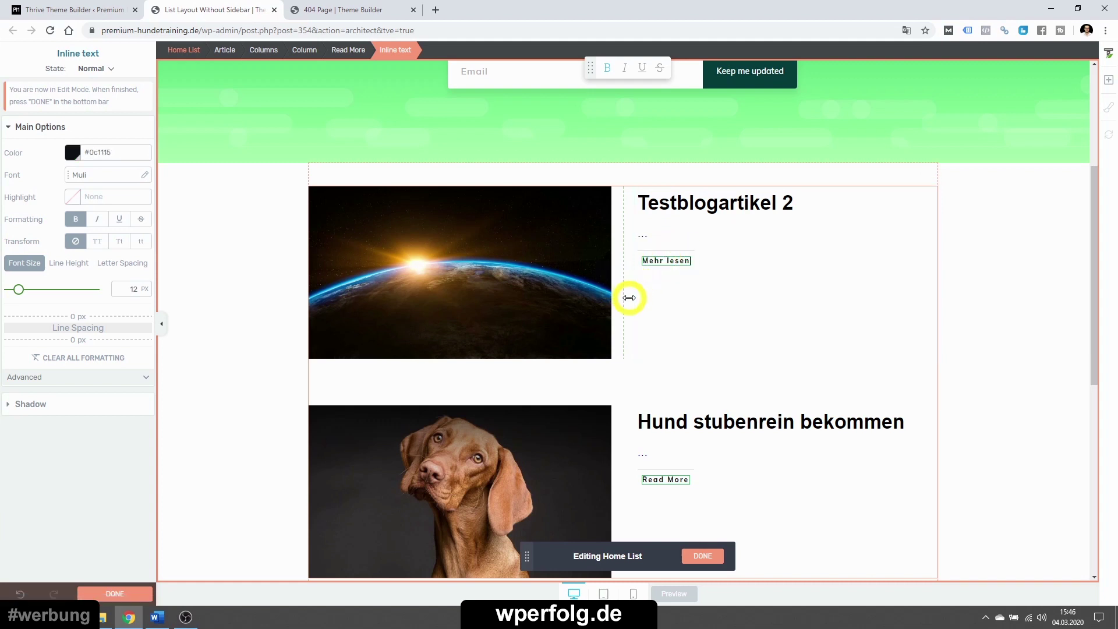
pyautogui.click(93, 593)
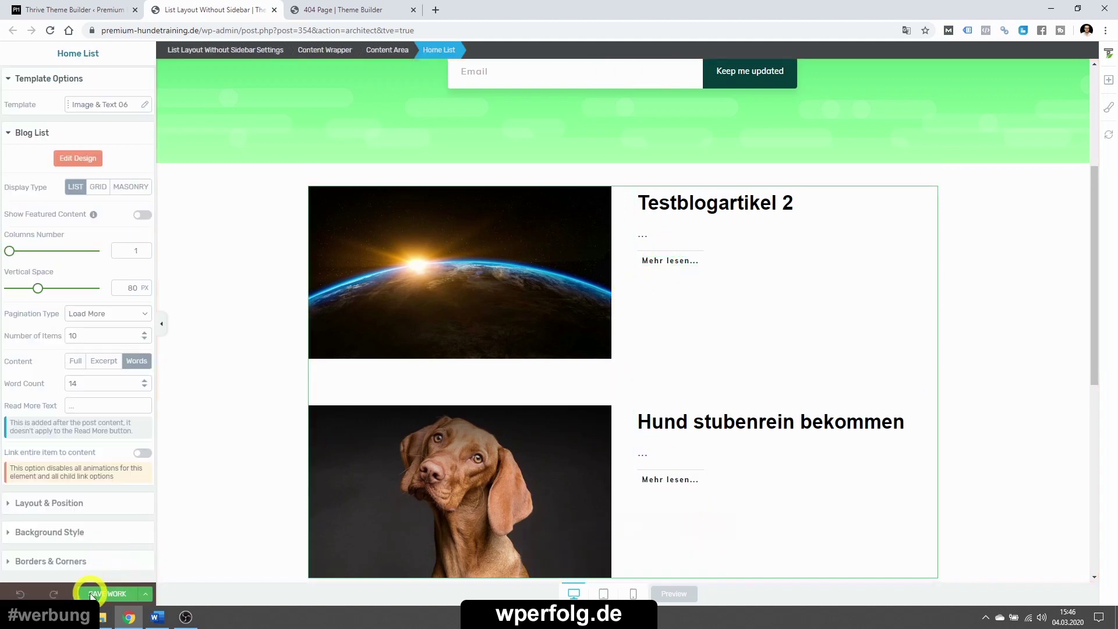
pyautogui.click(91, 594)
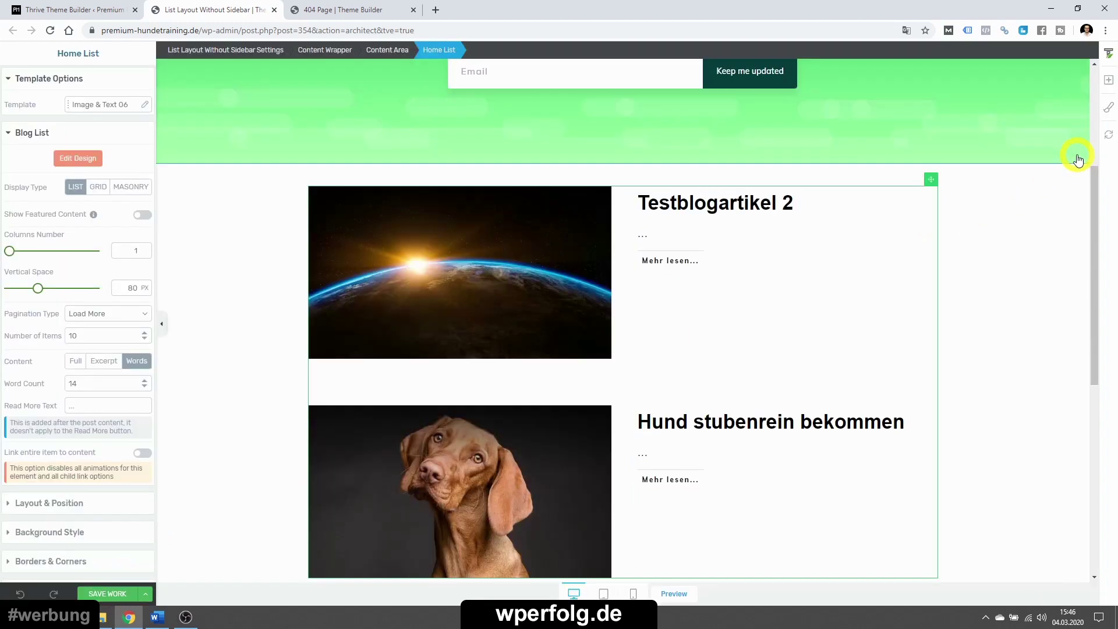
# - Change the template's master colors from the Default palette to Pallete 01
pyautogui.click(1108, 109)
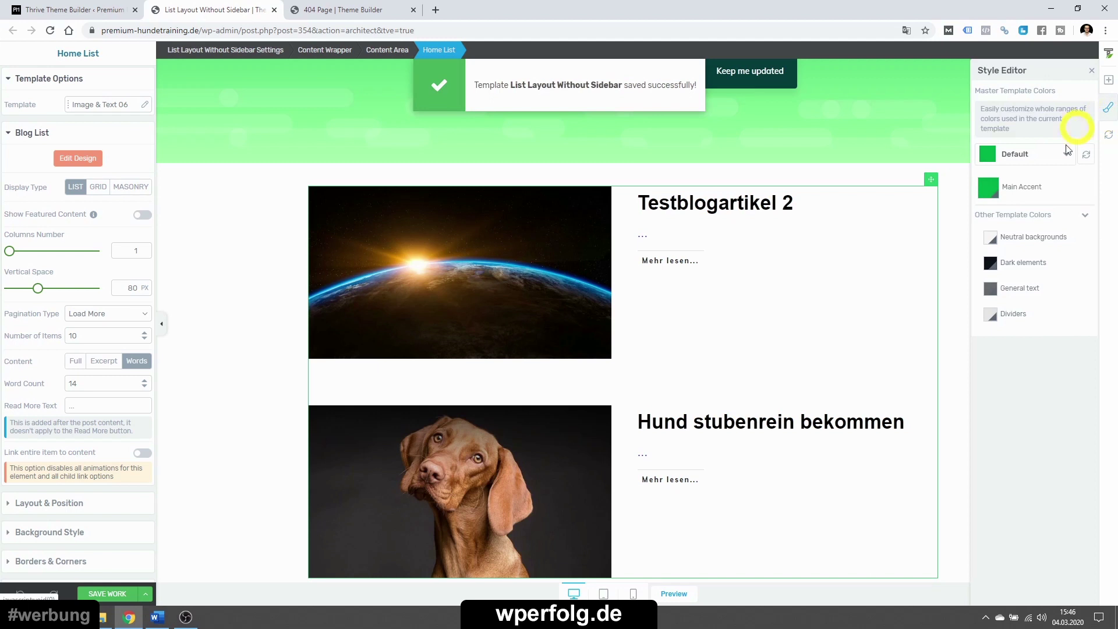
pyautogui.scroll(3, 899, 186)
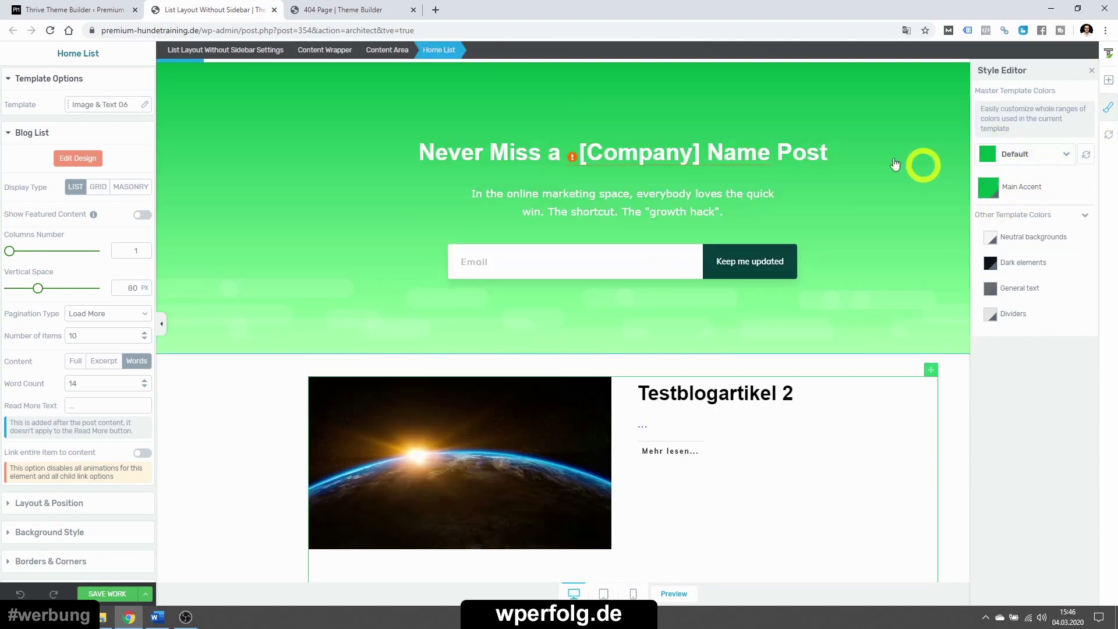
pyautogui.scroll(1, 895, 163)
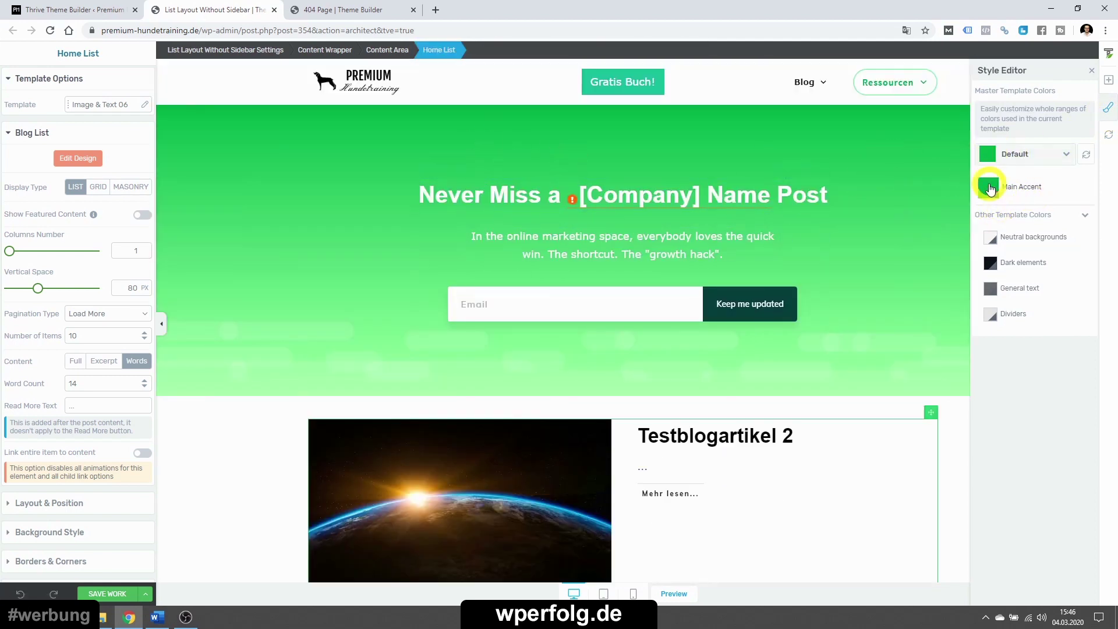
pyautogui.click(988, 158)
pyautogui.click(1013, 185)
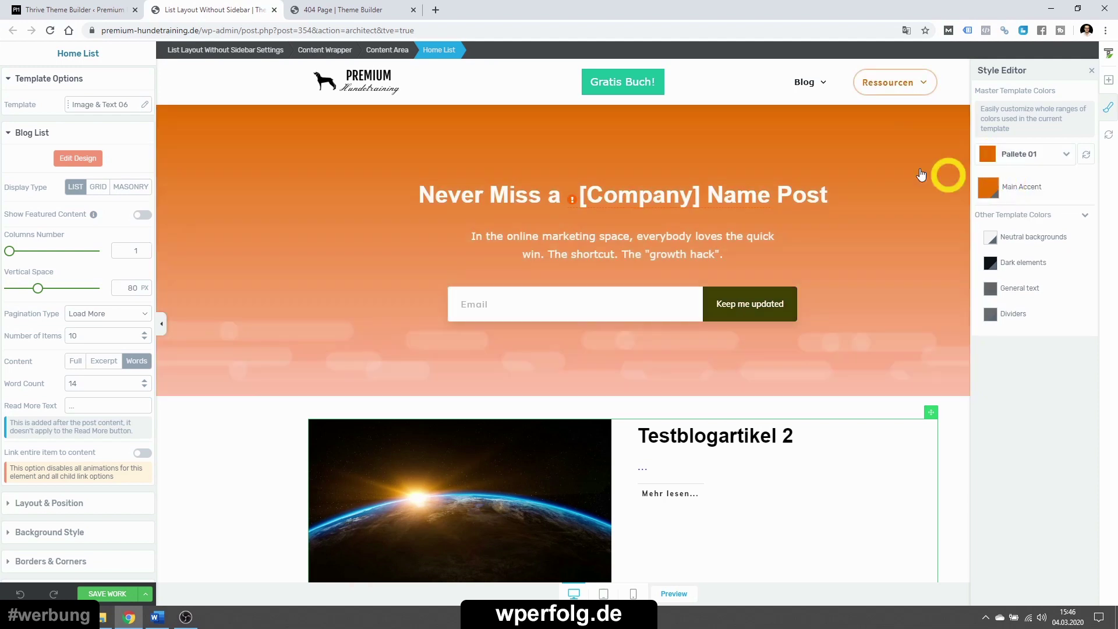
# - Reset the List Layout Without Sidebar template, look over the result, and bring up and dismiss the reset confirmation once more
pyautogui.click(1108, 135)
pyautogui.click(711, 217)
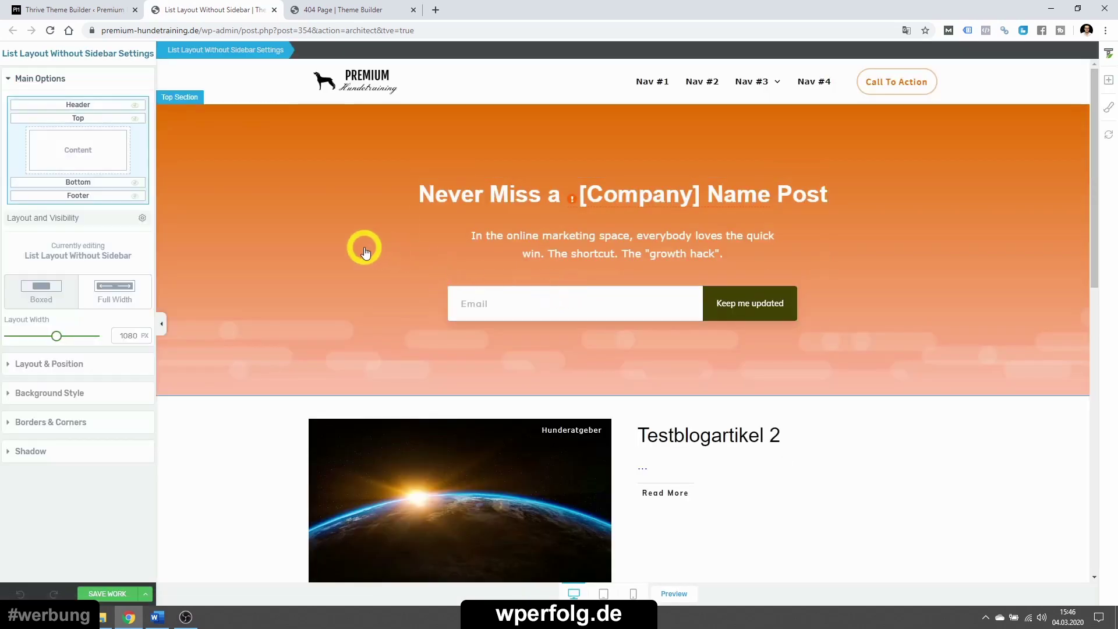
pyautogui.scroll(-8, 474, 307)
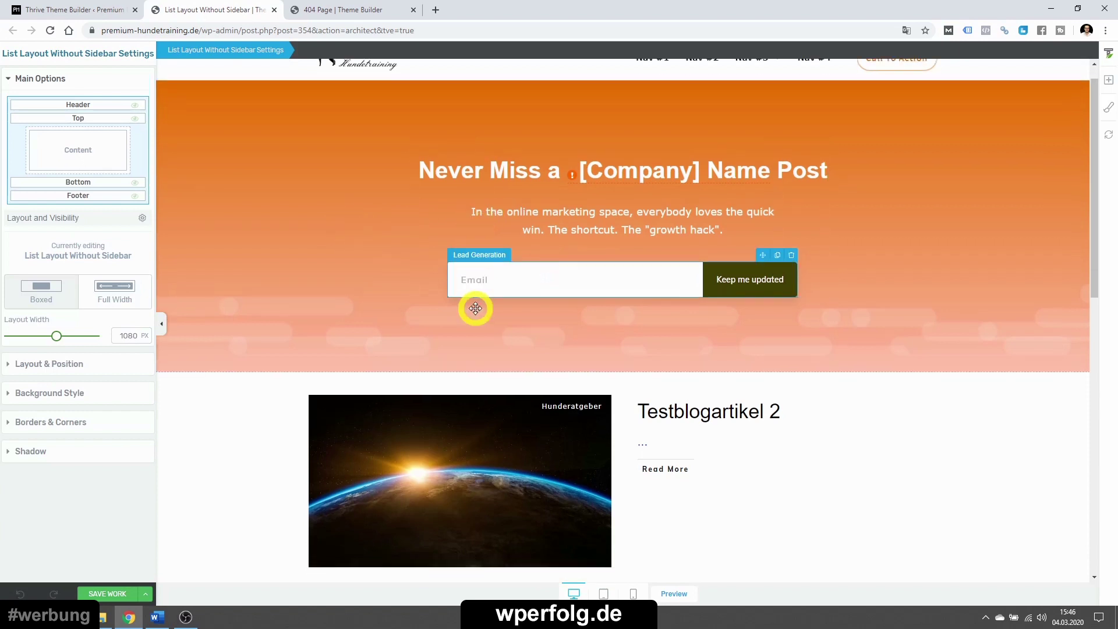
pyautogui.scroll(8, 471, 306)
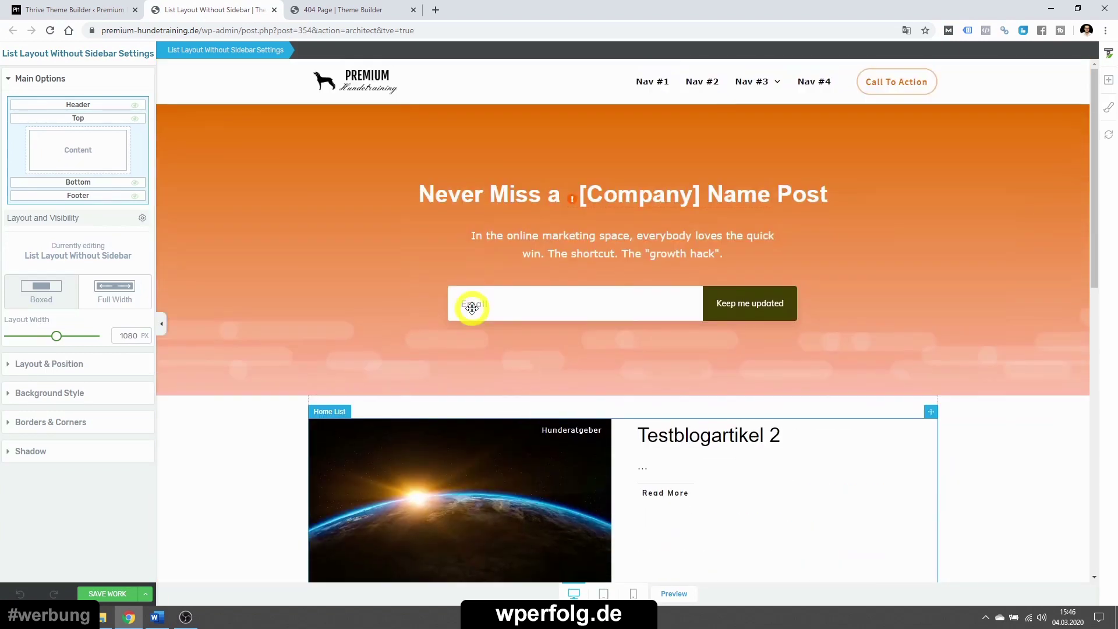
pyautogui.click(1109, 134)
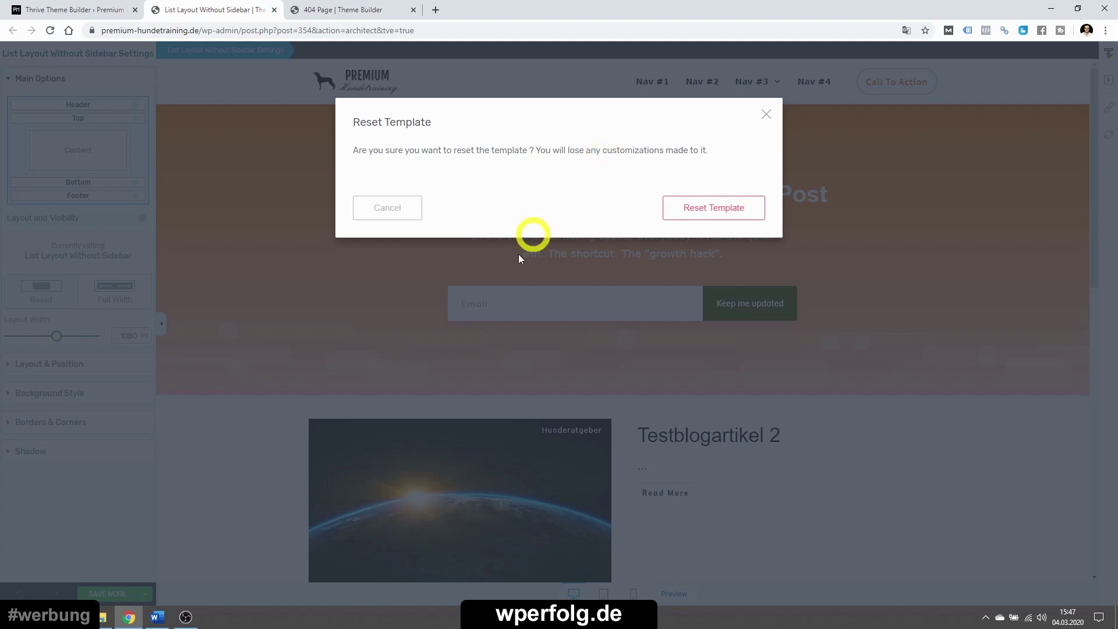
pyautogui.click(767, 114)
# - Save the reset blog template and return to the Theme Builder's template overview
pyautogui.scroll(-1, 643, 344)
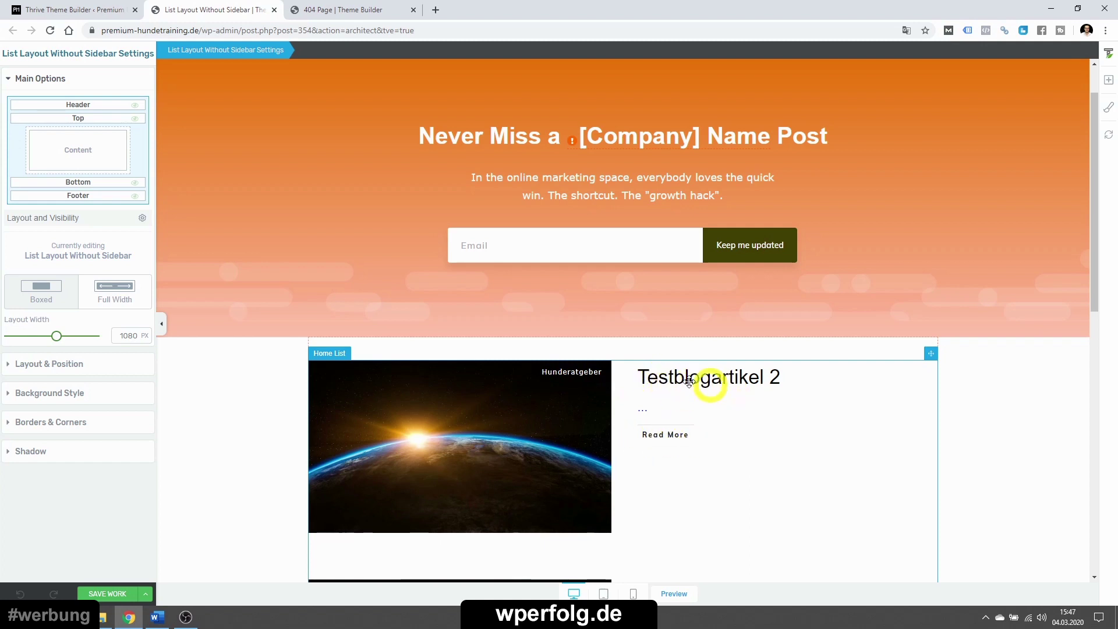
pyautogui.scroll(-2, 644, 415)
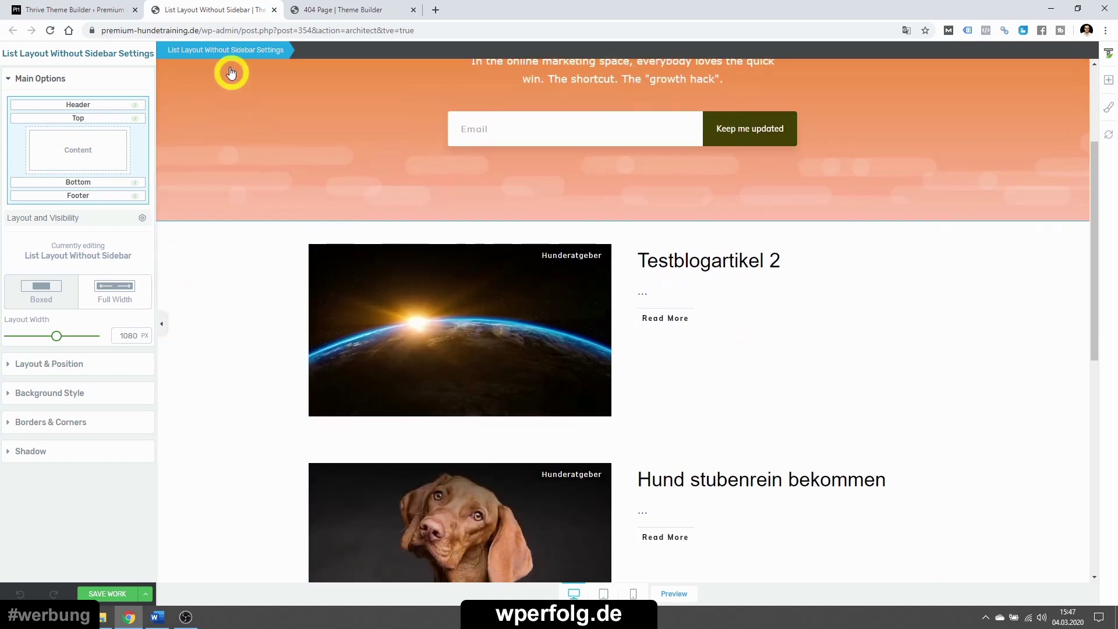
pyautogui.click(91, 591)
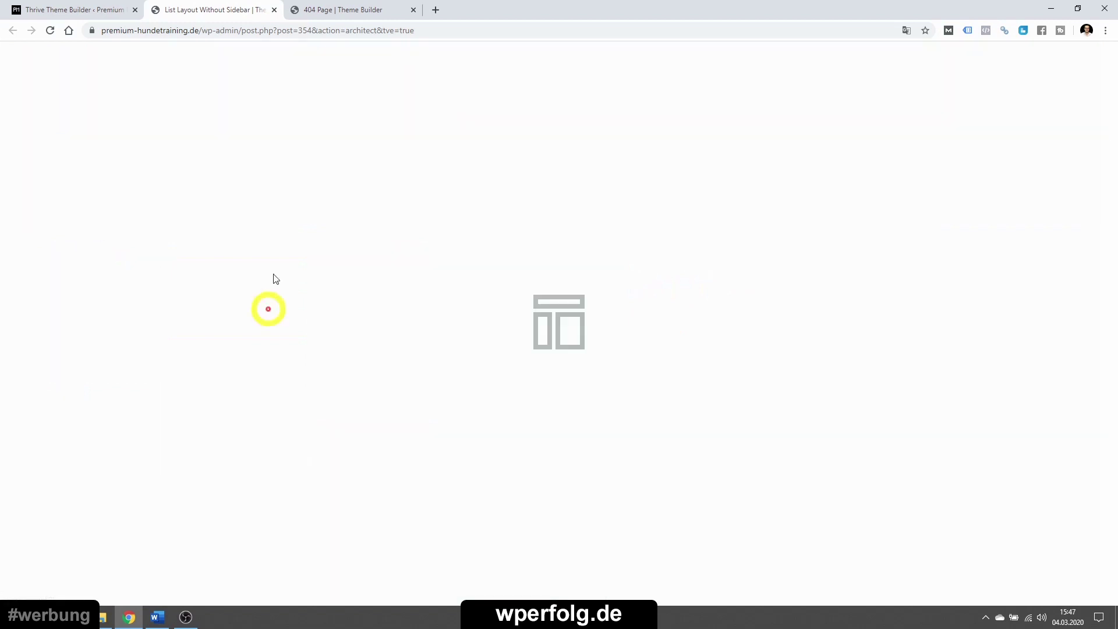
pyautogui.click(94, 5)
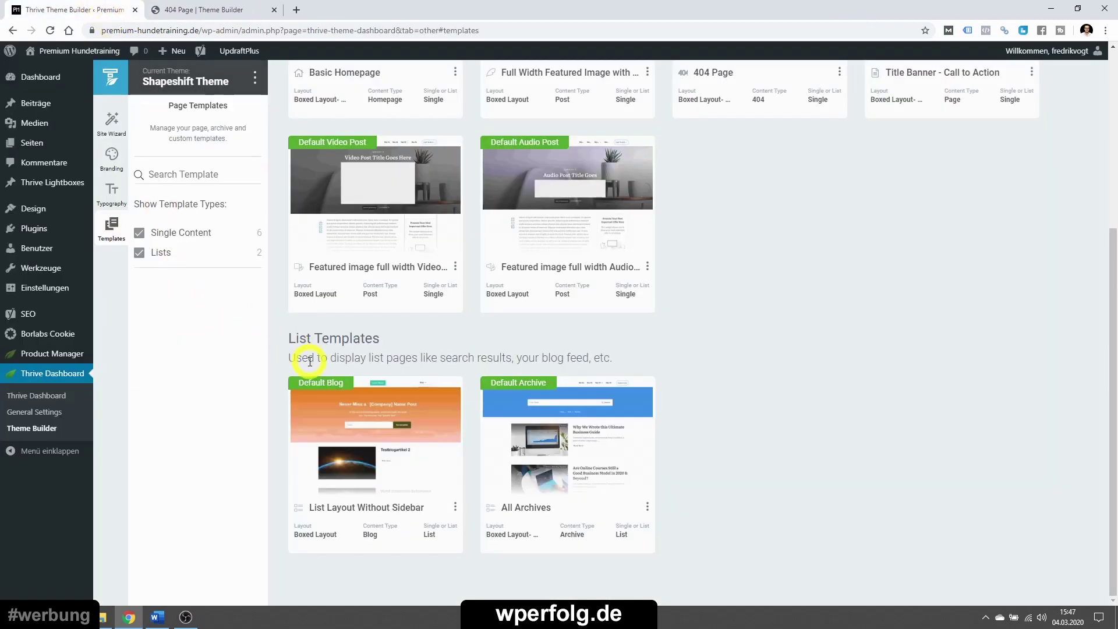
# - Open the 404 Page template for editing again and close its old editor tab
pyautogui.scroll(5, 310, 361)
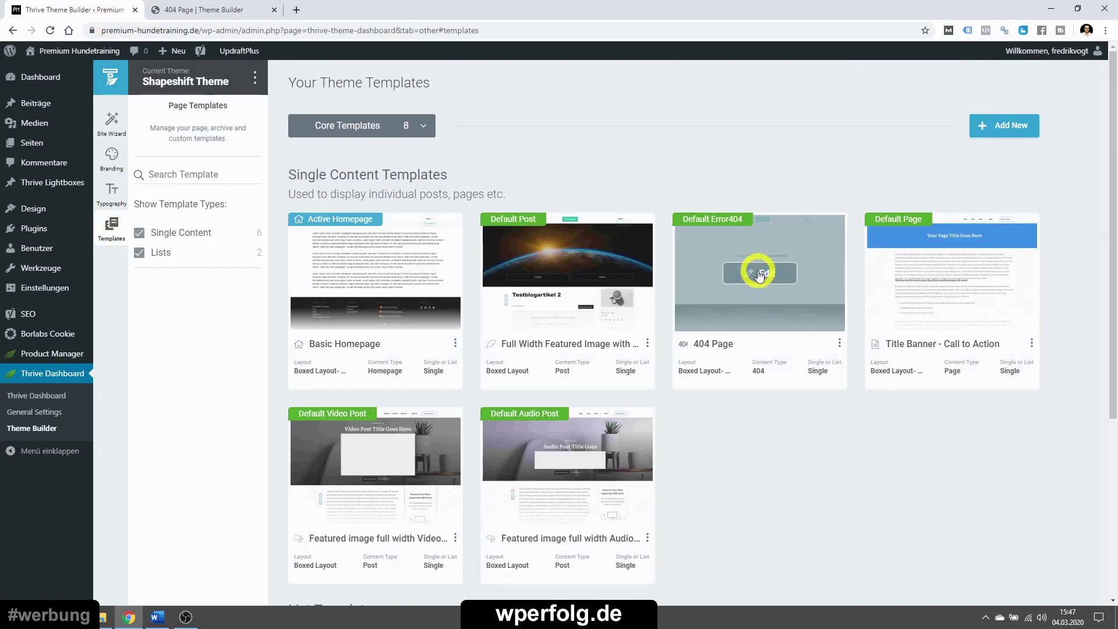
pyautogui.click(760, 275)
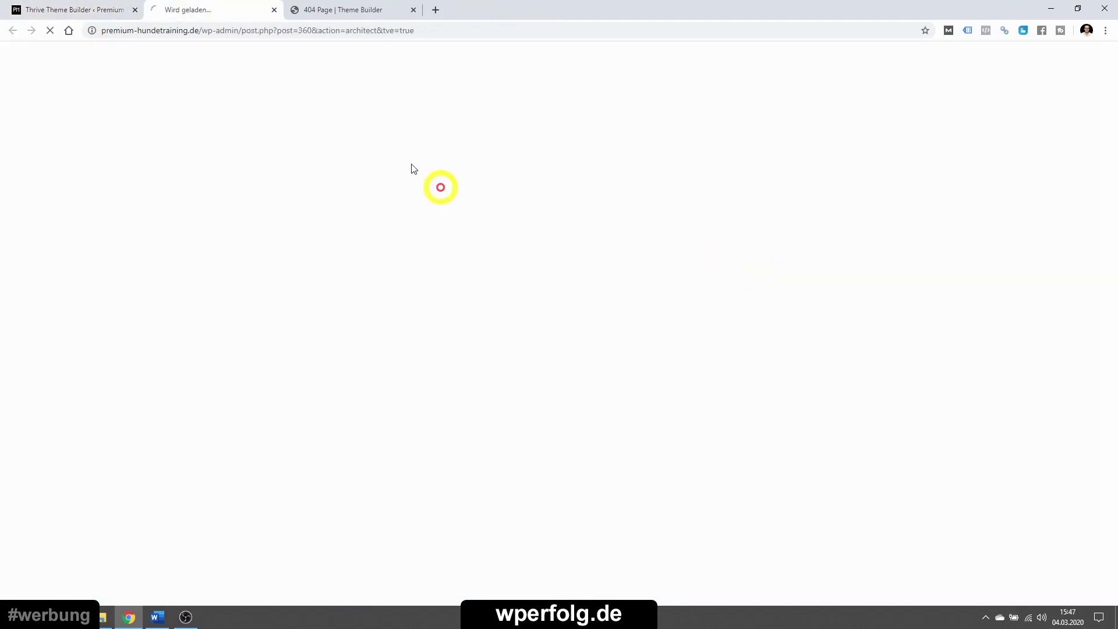
pyautogui.click(414, 10)
# - Open the Thrive Dashboard in a separate tab from the Theme Builder and switch to the 404 page editor
pyautogui.click(70, 10)
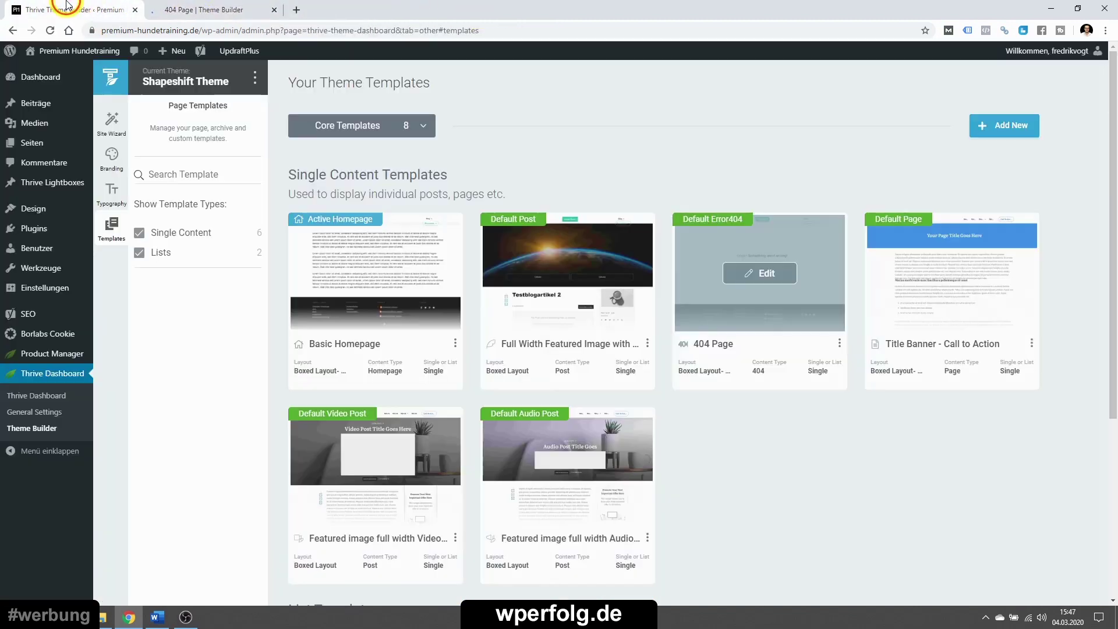
pyautogui.rightClick(26, 412)
pyautogui.click(70, 422)
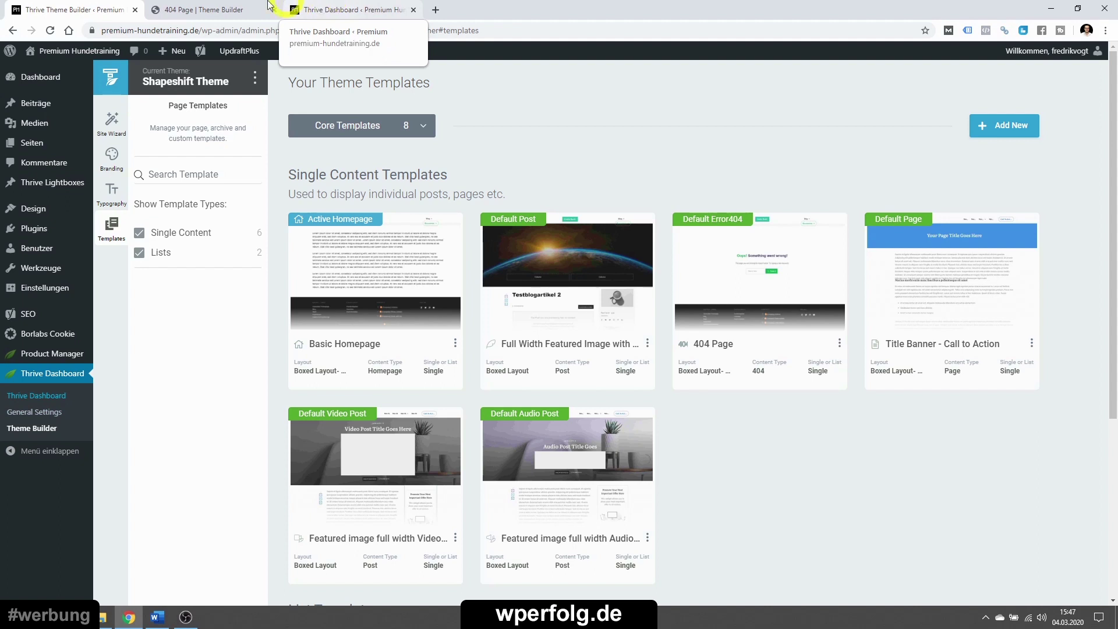
pyautogui.click(225, 10)
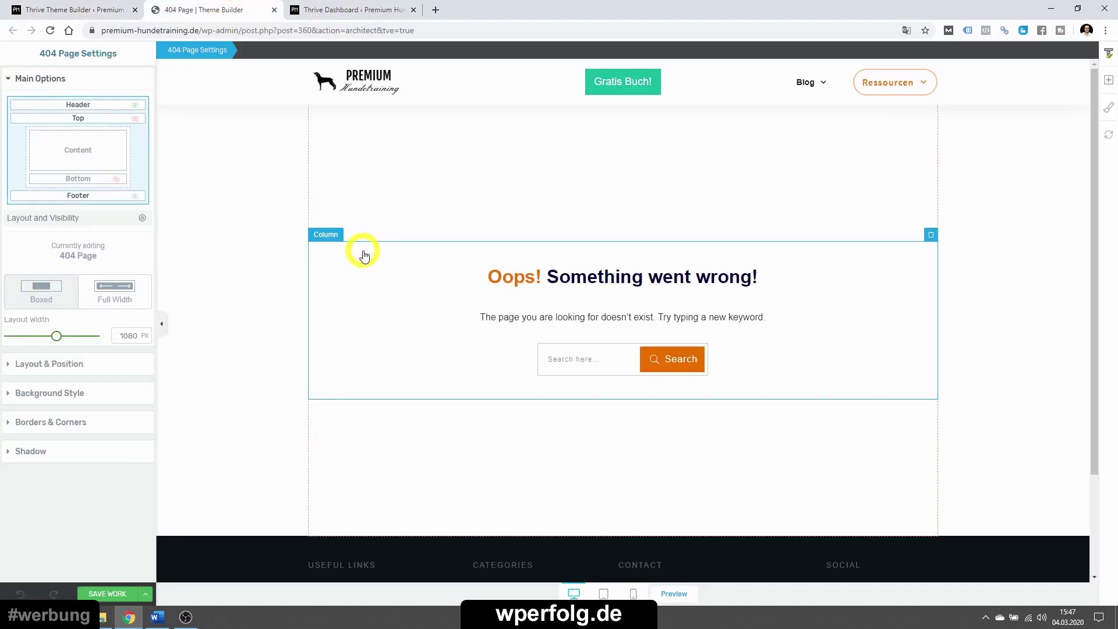
# - Look over the 404 page's footer and open the Smart Site settings from the Thrive Dashboard
pyautogui.scroll(-2, 363, 257)
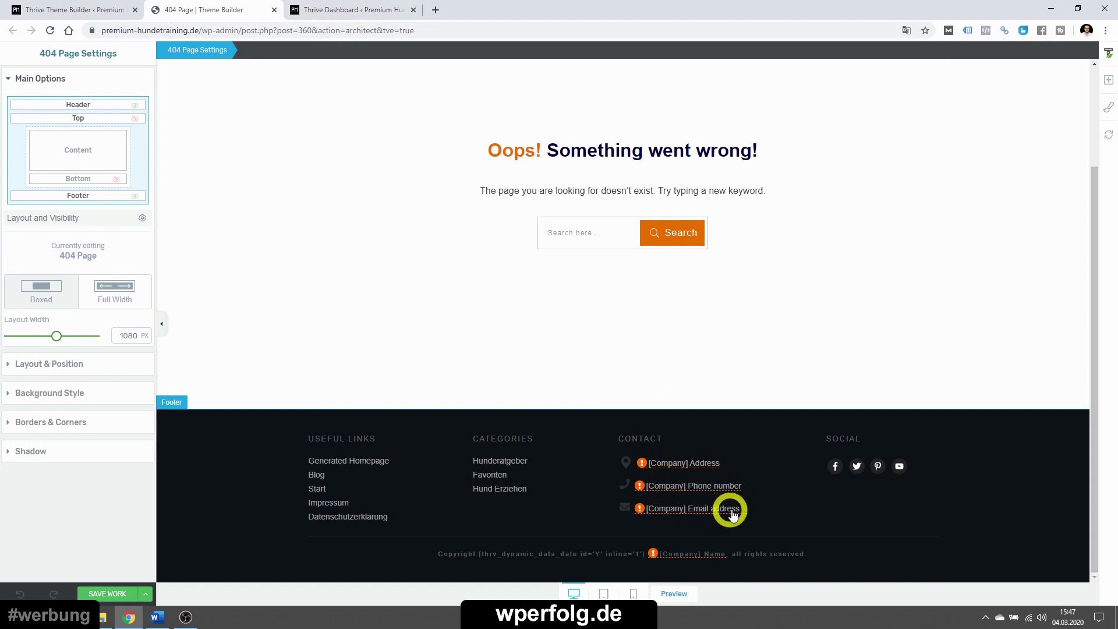
pyautogui.scroll(1, 579, 348)
pyautogui.scroll(3, 578, 348)
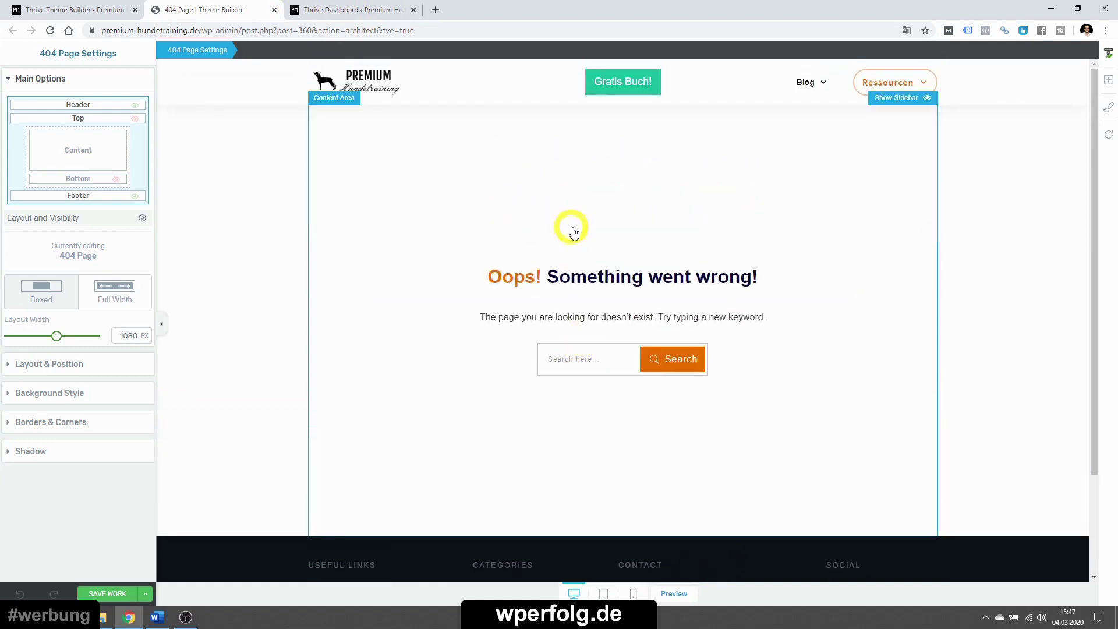
pyautogui.click(324, 7)
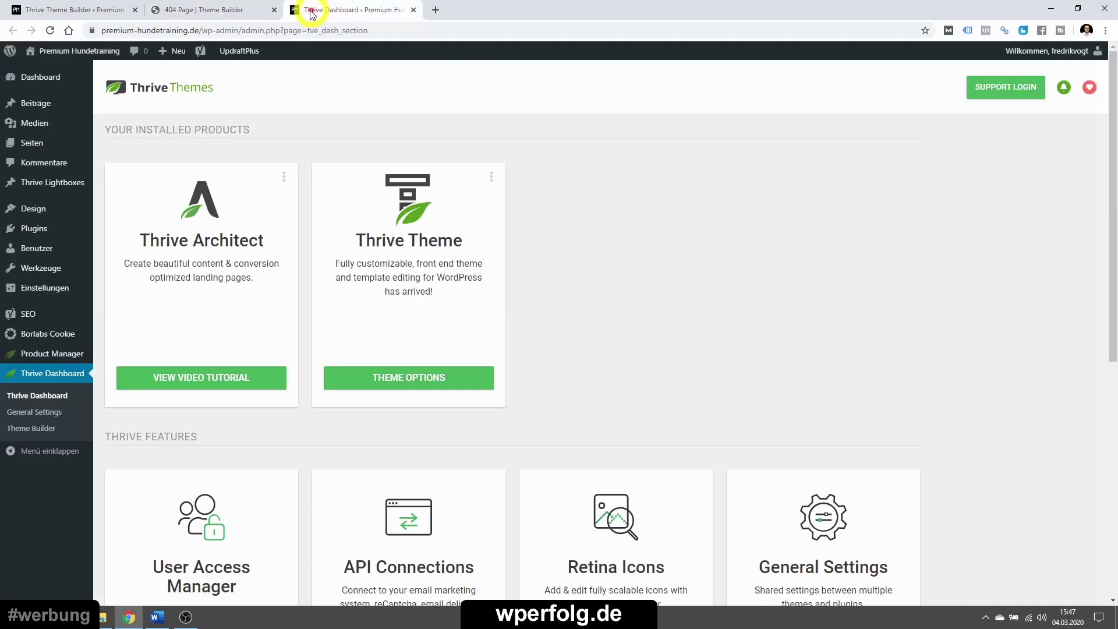
pyautogui.scroll(-7, 350, 415)
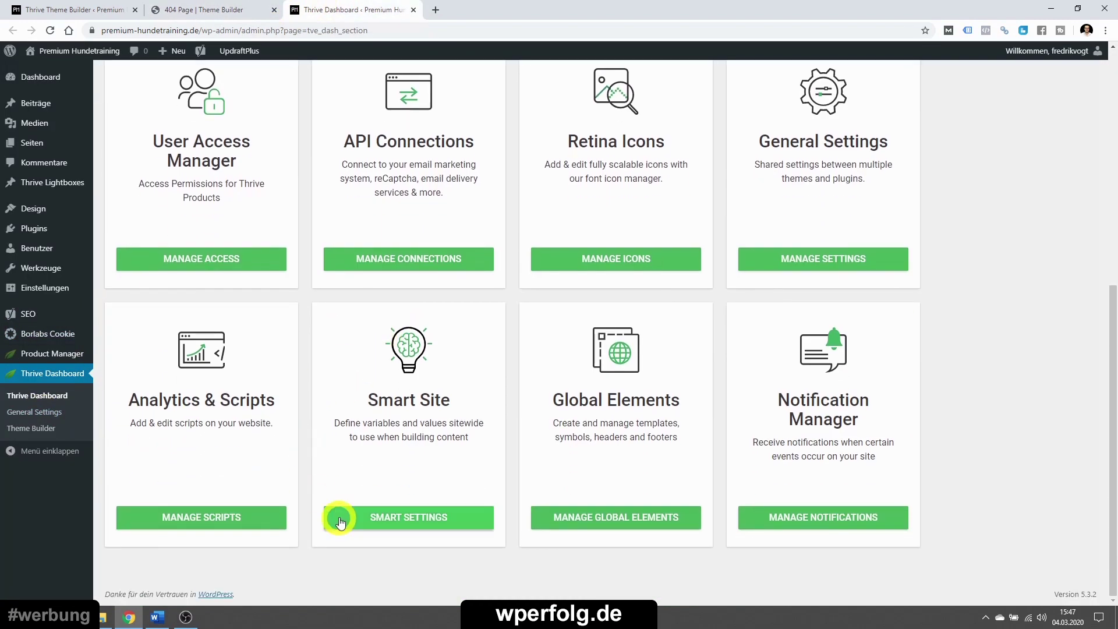
pyautogui.click(349, 516)
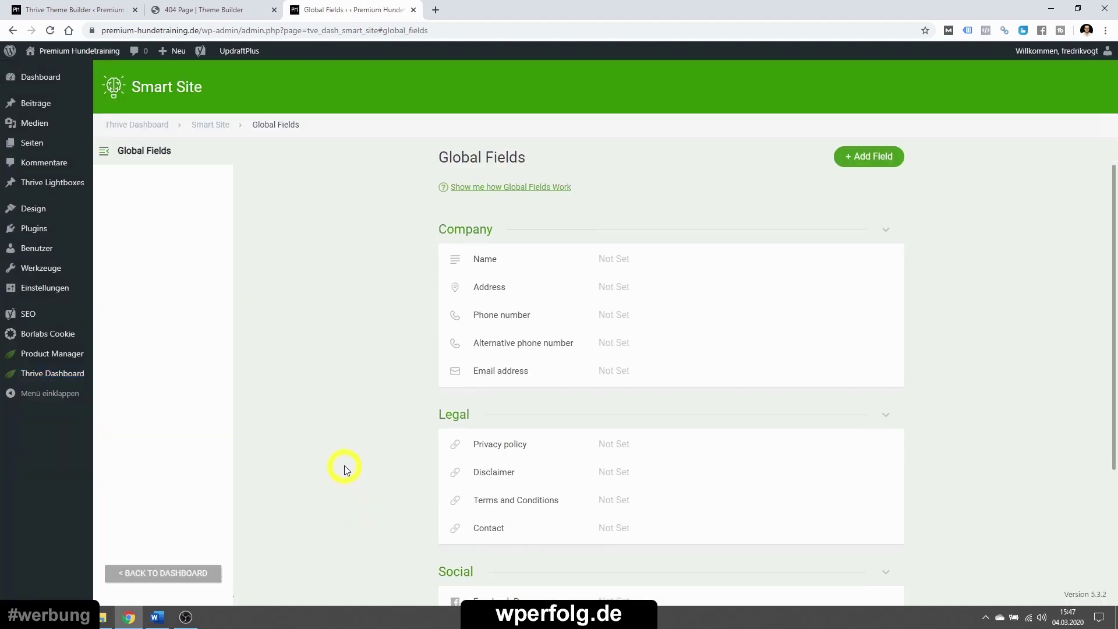
# - Fill in and save the Company group's email address and phone number global fields
pyautogui.scroll(-1, 581, 353)
pyautogui.click(646, 357)
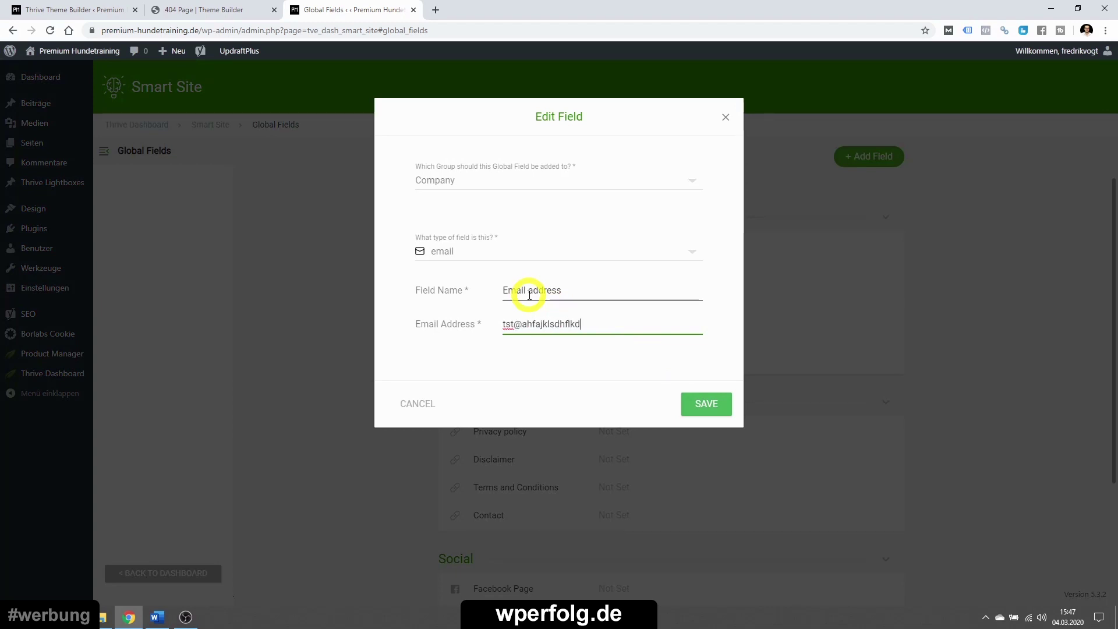
pyautogui.click(706, 404)
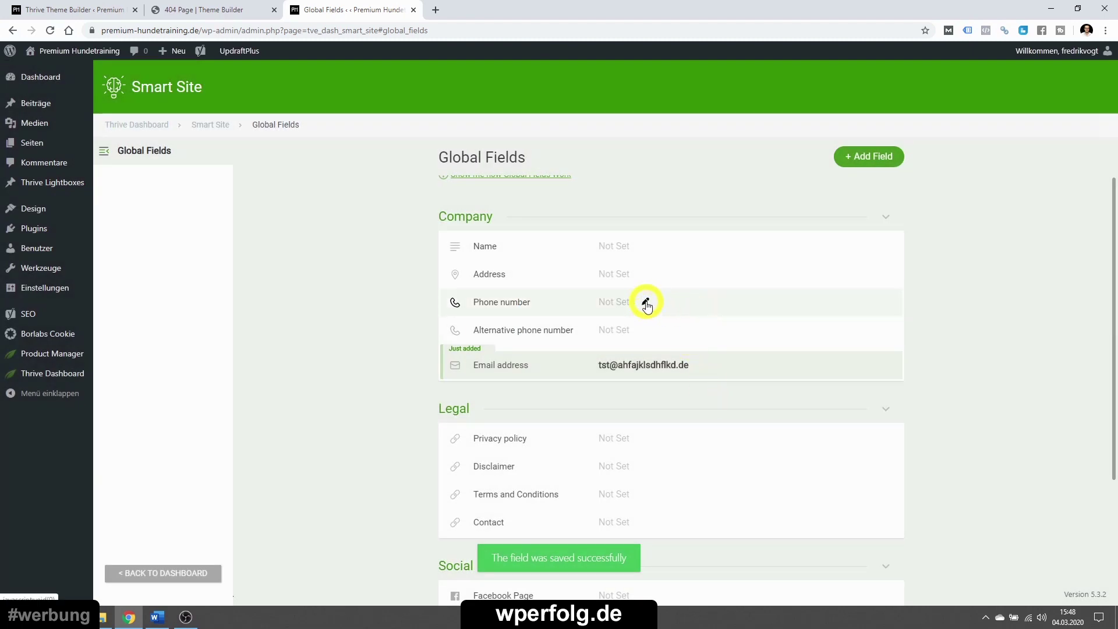
pyautogui.click(646, 302)
pyautogui.write('12345678890')
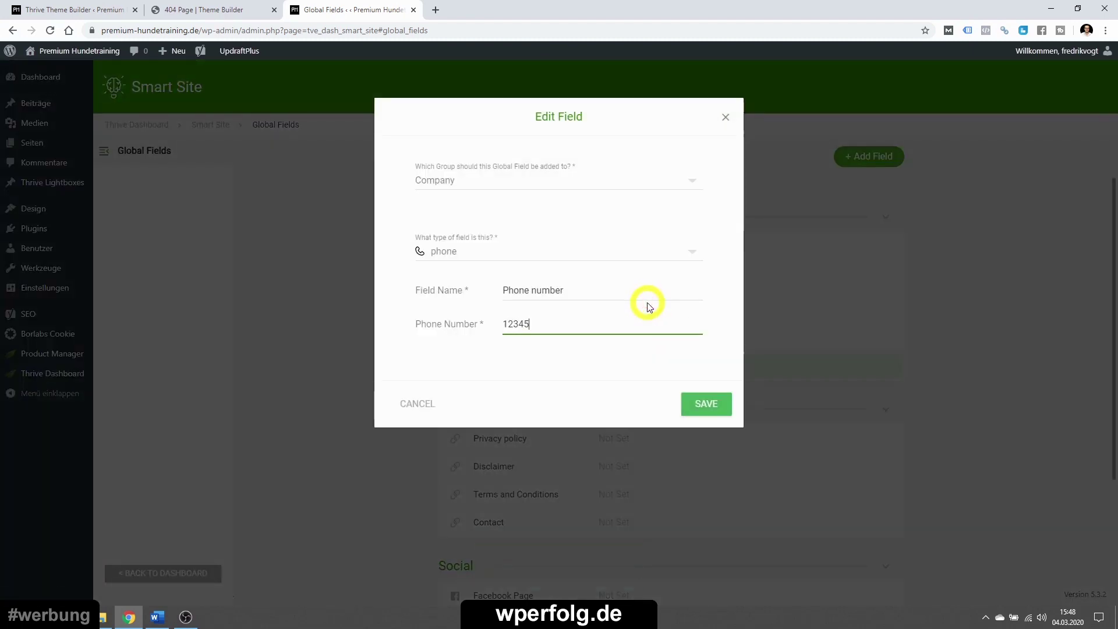
pyautogui.click(707, 403)
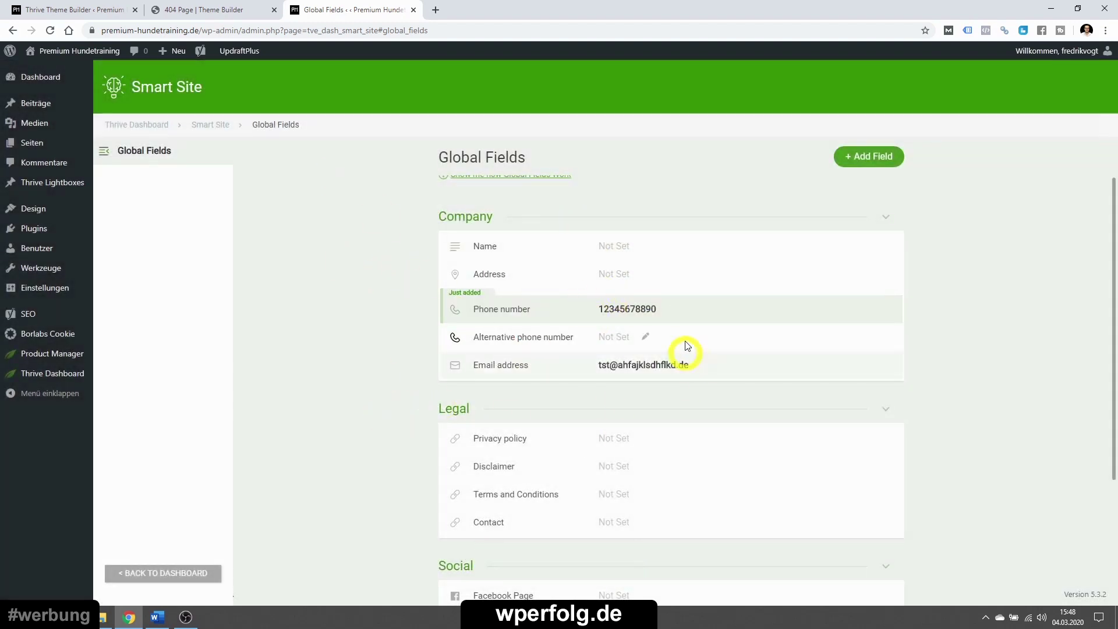
# - Save the 404 Page template and reload its editor to refresh the footer's contact details
pyautogui.click(224, 9)
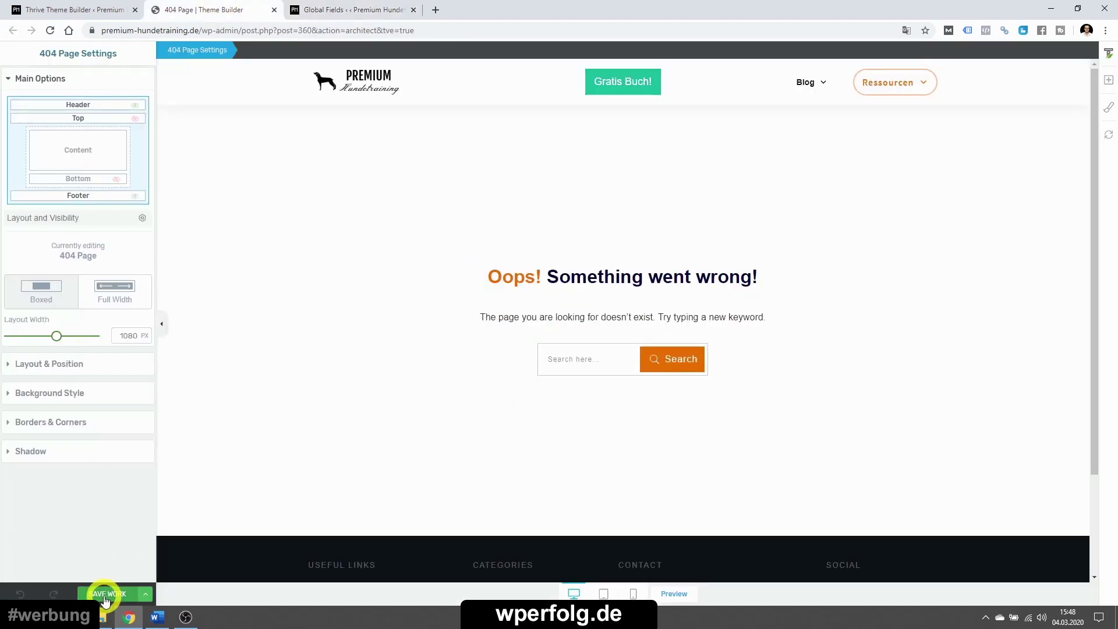
pyautogui.press('F5')
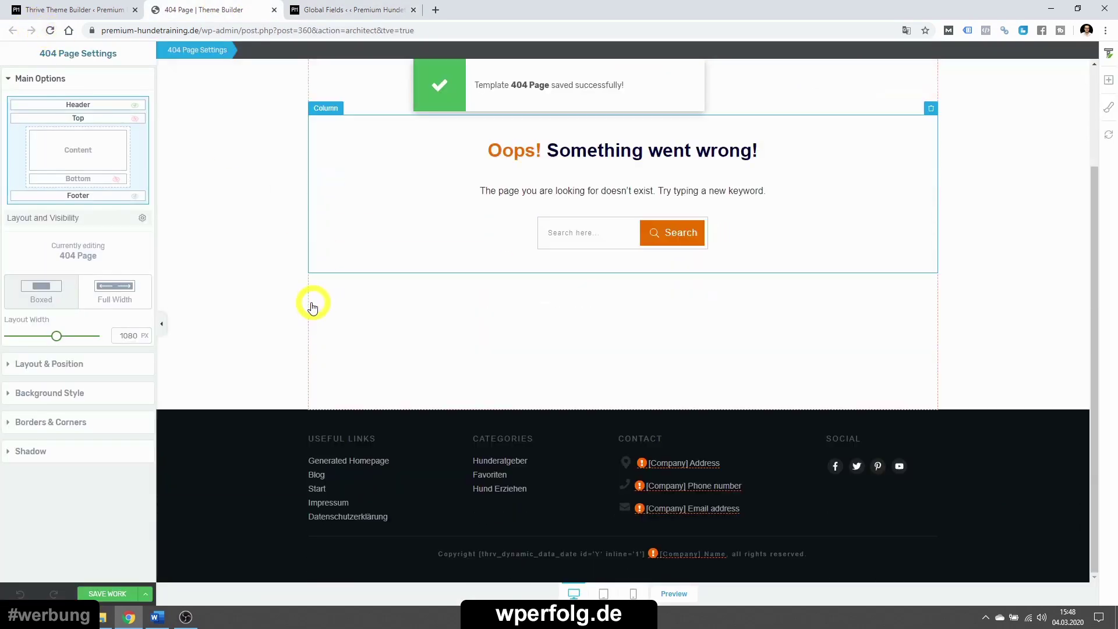
pyautogui.click(50, 30)
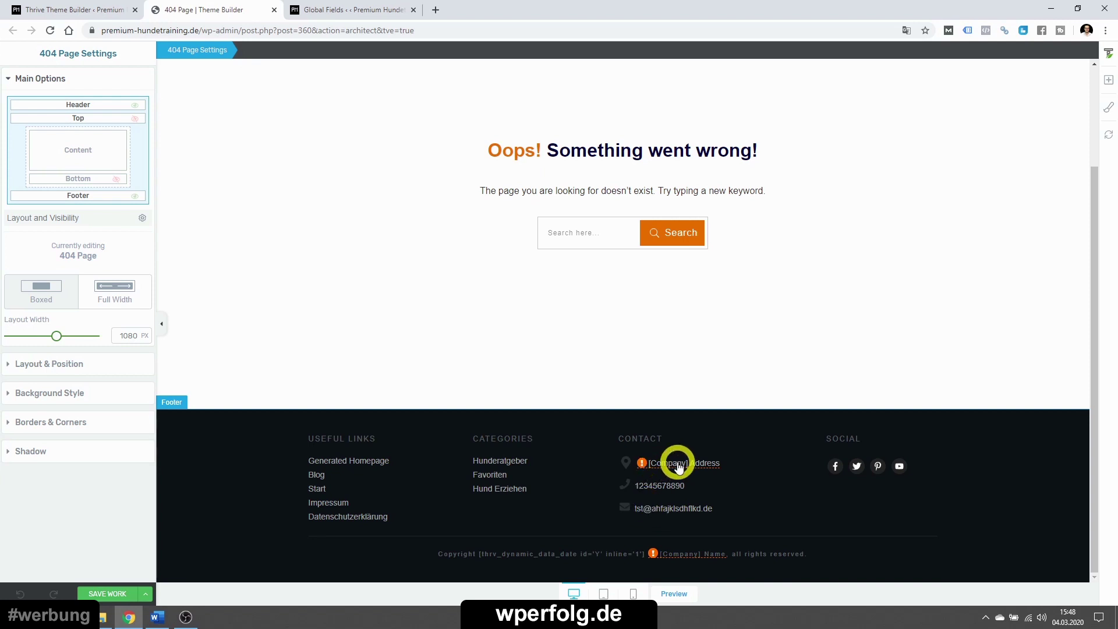
pyautogui.click(366, 7)
pyautogui.scroll(1, 611, 308)
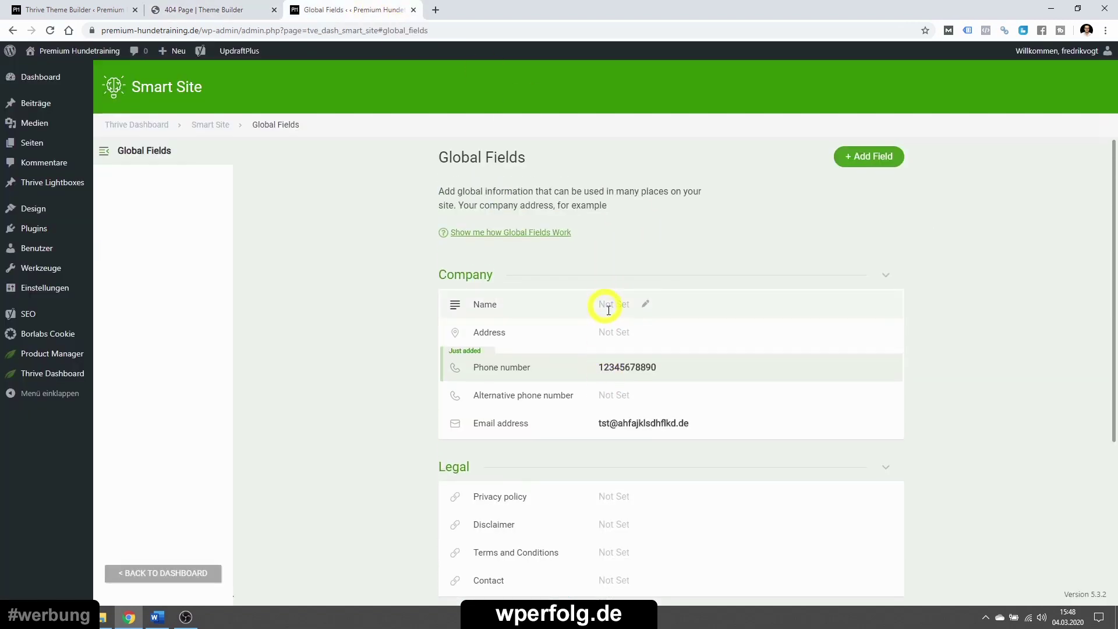
pyautogui.click(642, 332)
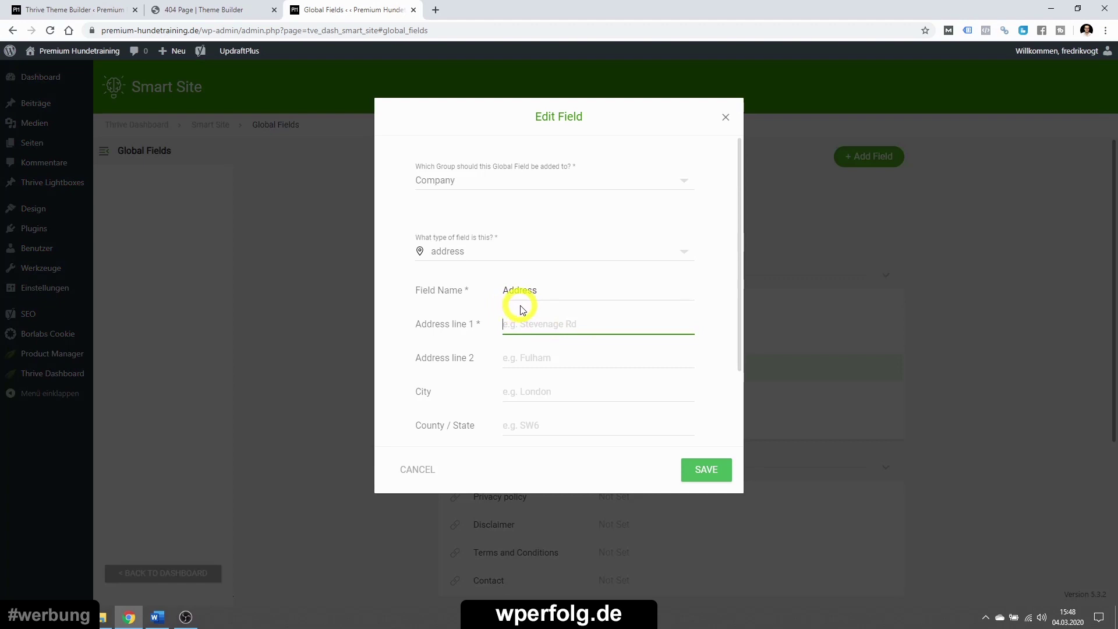
pyautogui.click(726, 118)
pyautogui.click(175, 9)
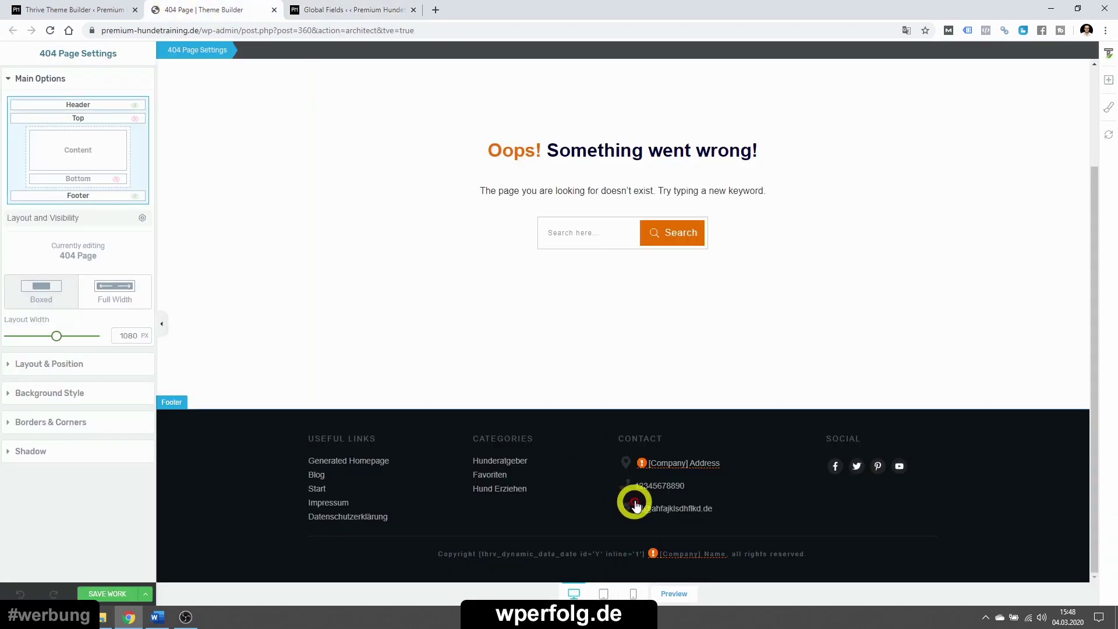
# - Set the company Name global field to Premium Hundetraining, save it, and glance at the 404 page's footer
pyautogui.click(326, 9)
pyautogui.click(647, 302)
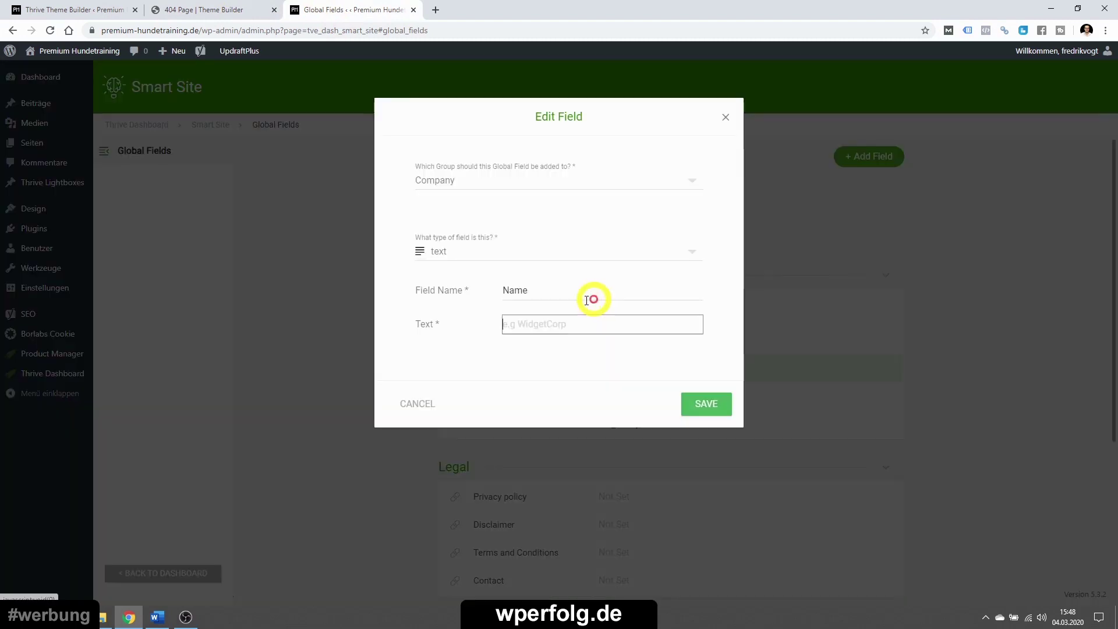
pyautogui.click(530, 324)
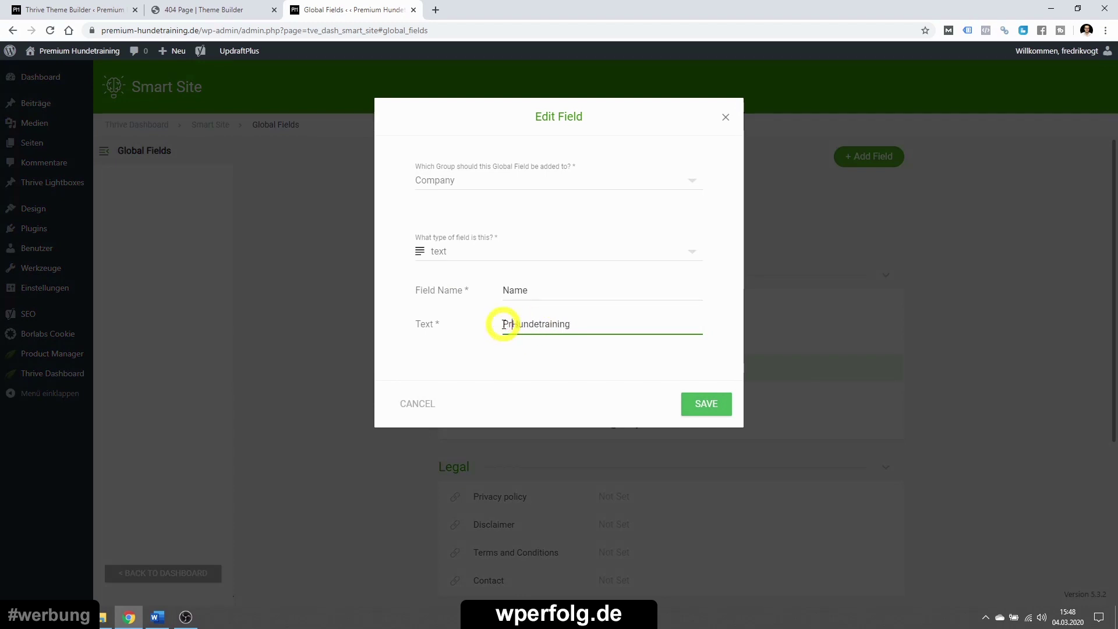
pyautogui.click(705, 404)
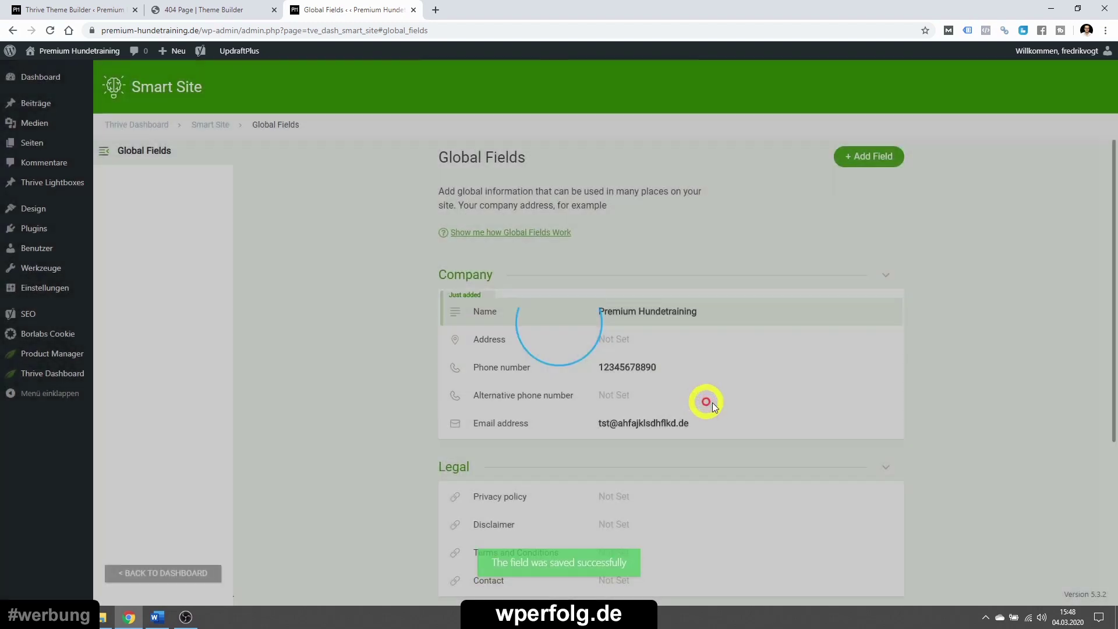
pyautogui.click(251, 7)
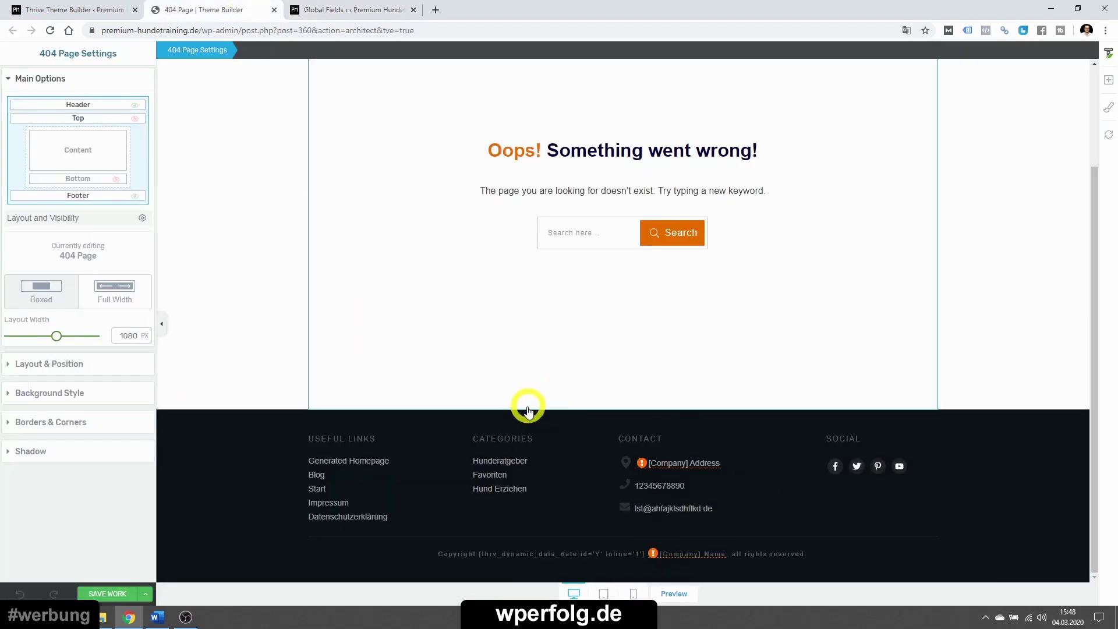
pyautogui.click(341, 12)
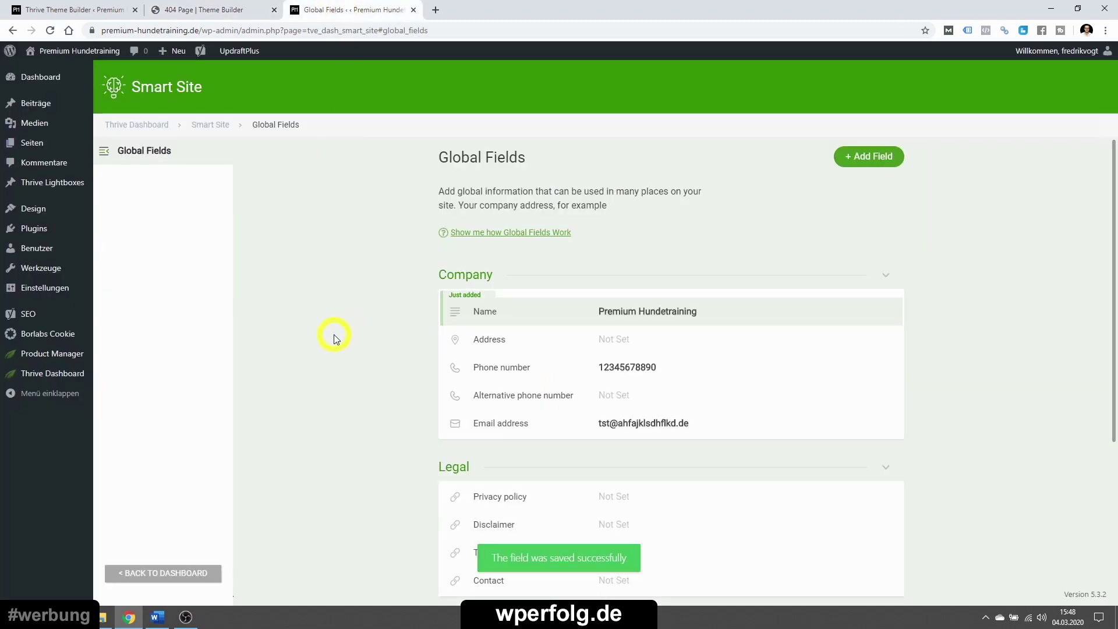
# - Start a new global field in the Legal group with the field type Link
pyautogui.scroll(-4, 336, 339)
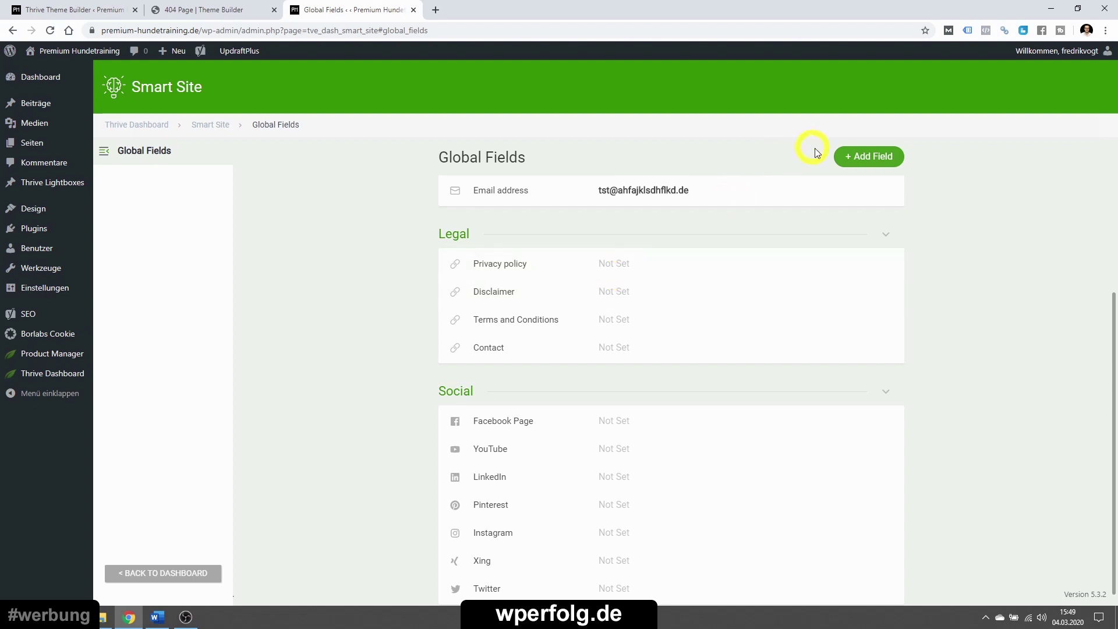
pyautogui.click(857, 162)
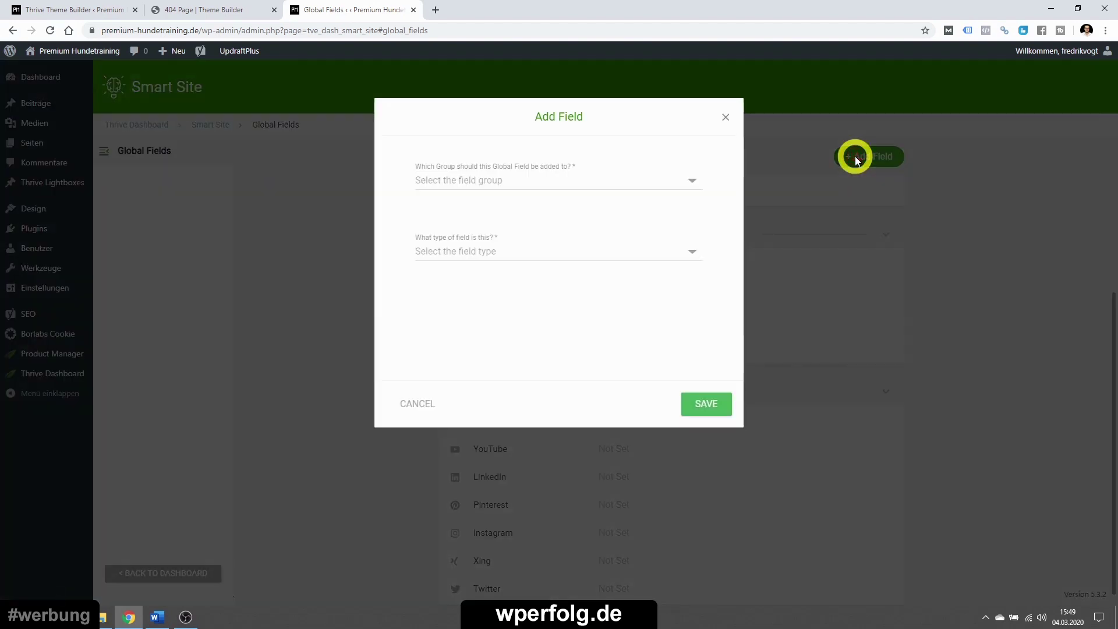
pyautogui.click(457, 178)
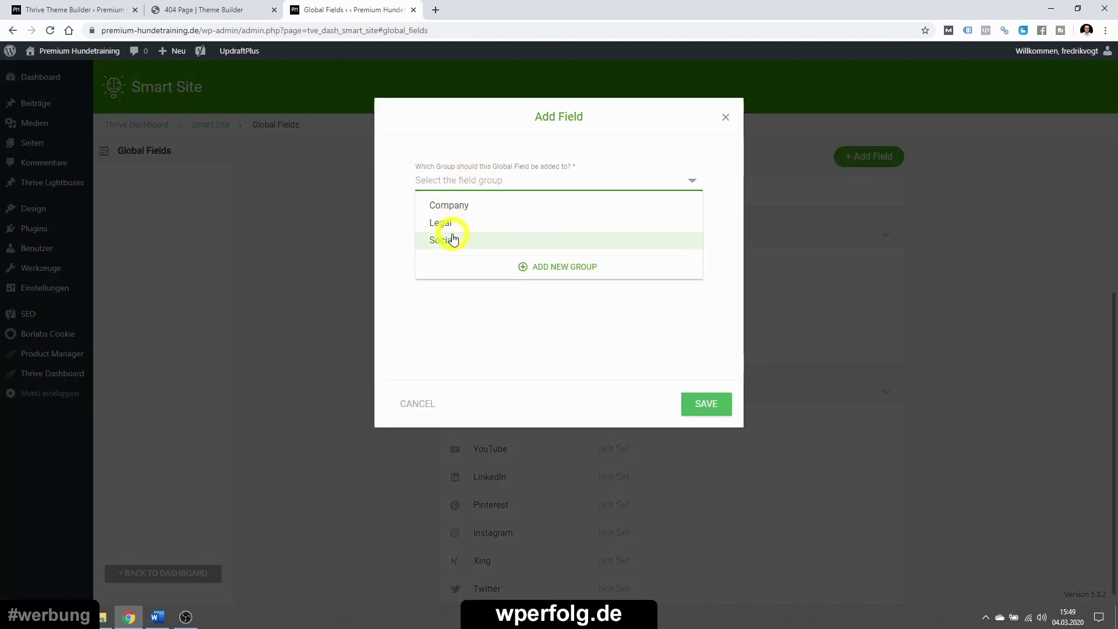
pyautogui.click(443, 224)
pyautogui.click(436, 253)
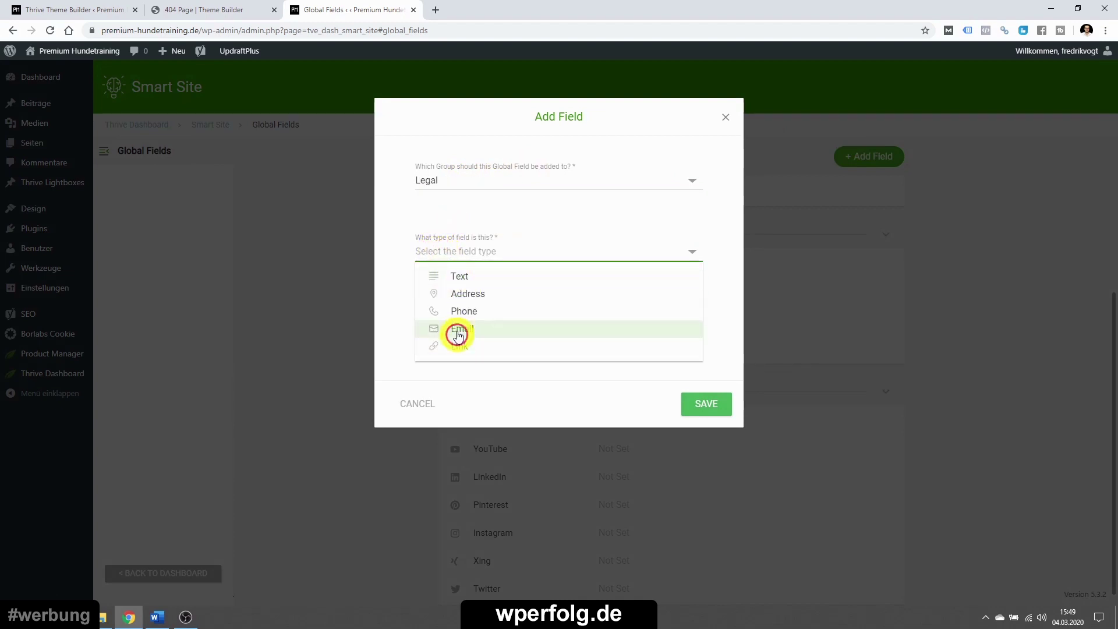
pyautogui.click(455, 348)
# - Name the new field Impressum and give it the link text "Impressum & Haftungsausschluss"
pyautogui.click(519, 291)
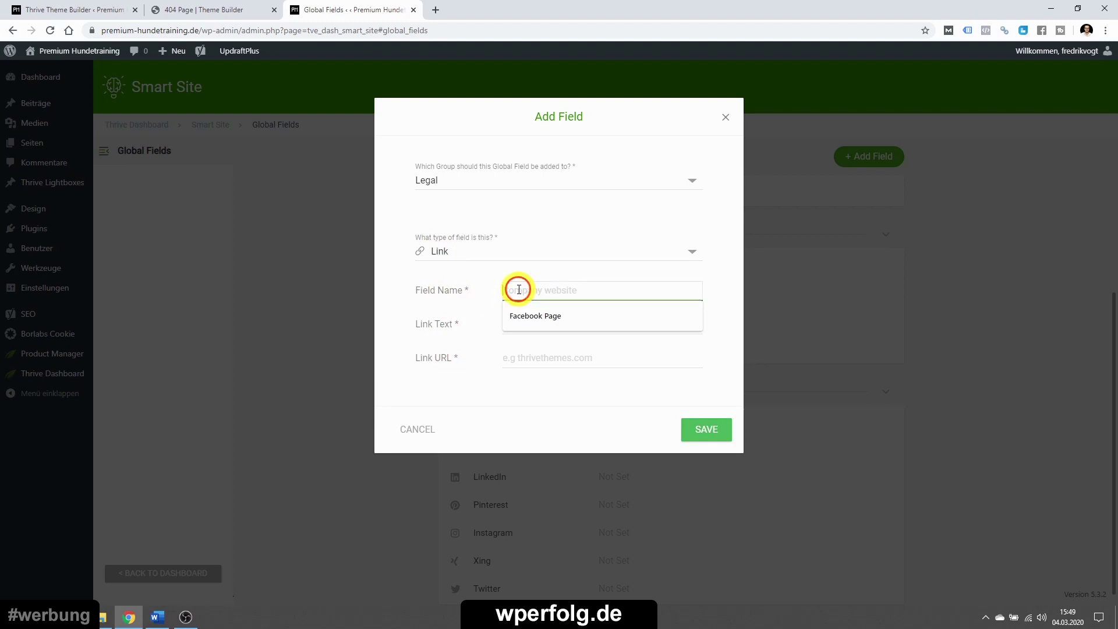
pyautogui.write('Impressu')
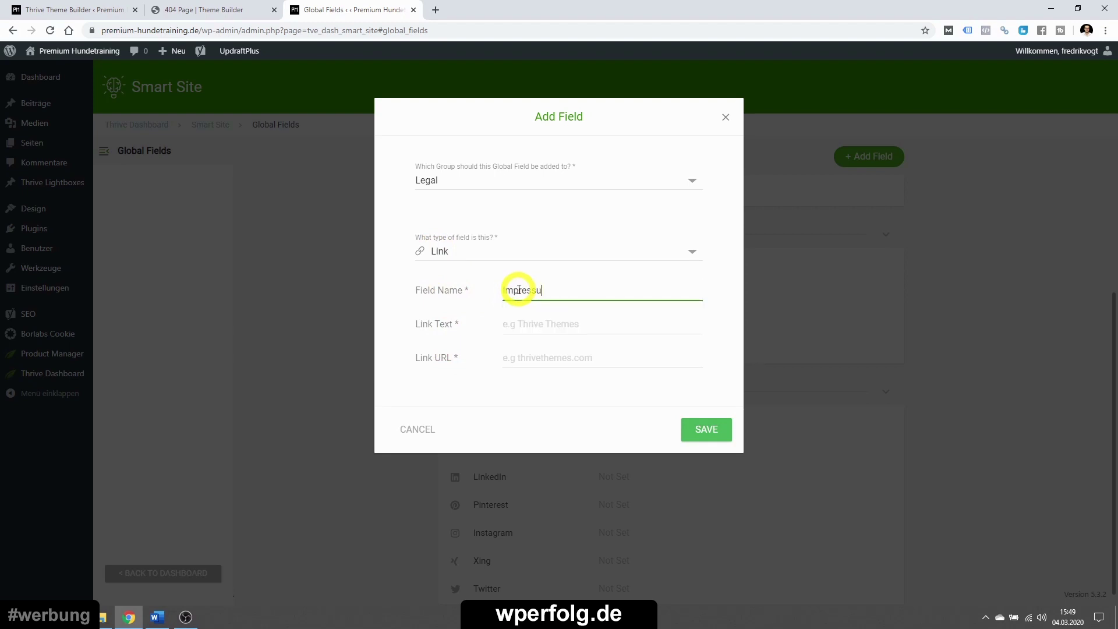
pyautogui.click(519, 319)
pyautogui.write('Impressum & Haftungsausschluss')
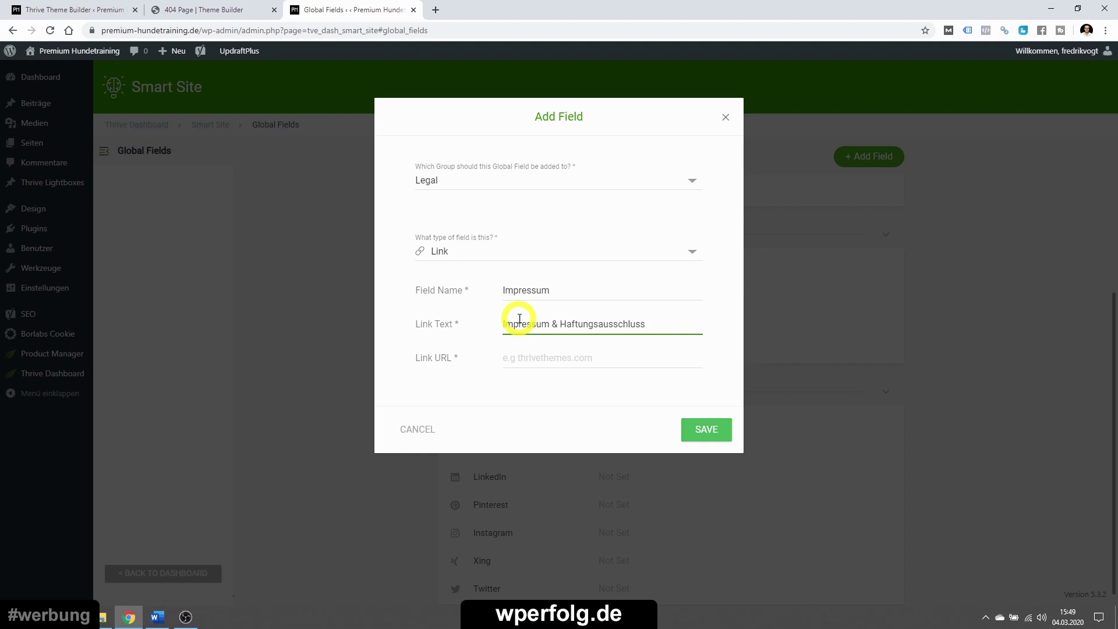
pyautogui.click(204, 31)
pyautogui.write('https://premium-hundetraining.de/')
pyautogui.write('impre')
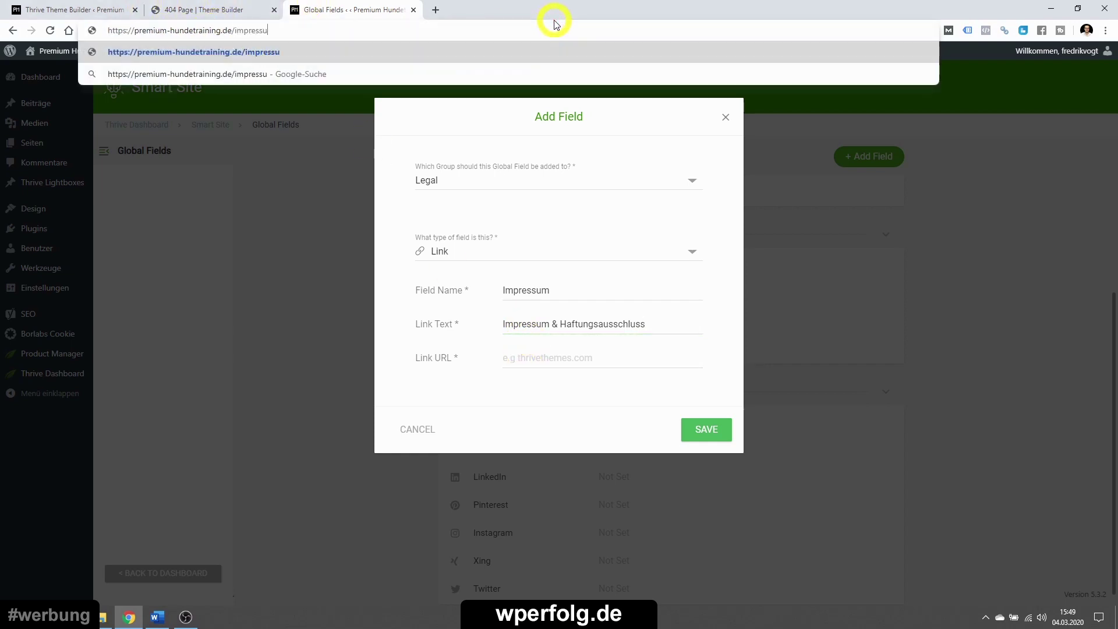
pyautogui.write('ssum')
pyautogui.hotkey('ctrl', 'a')
pyautogui.hotkey('ctrl', 'c')
pyautogui.click(540, 360)
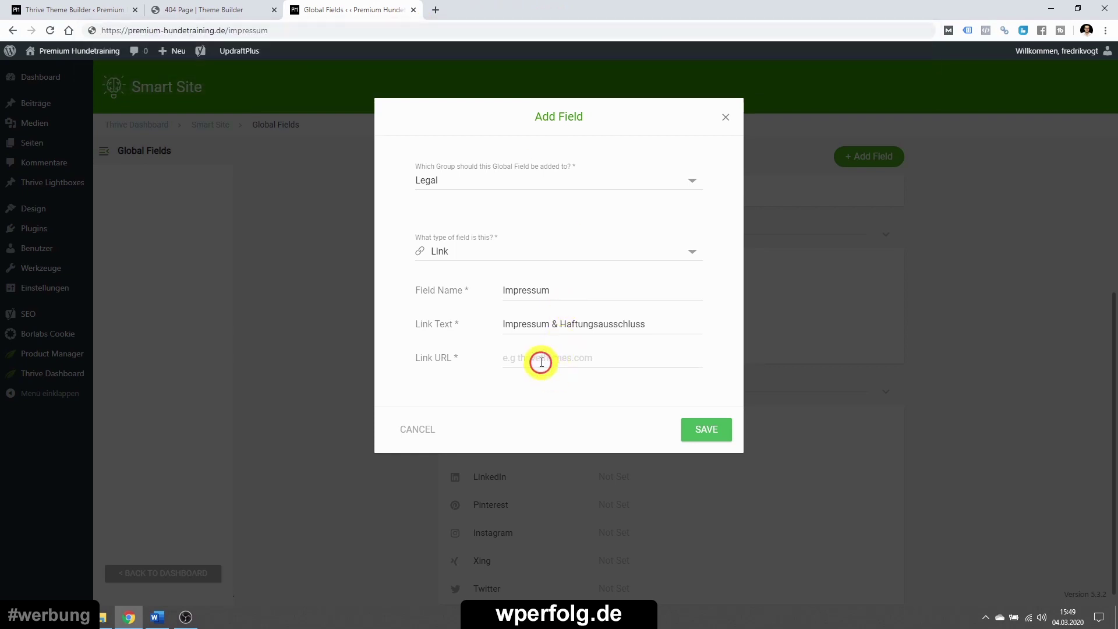
pyautogui.hotkey('ctrl', 'v')
pyautogui.click(706, 429)
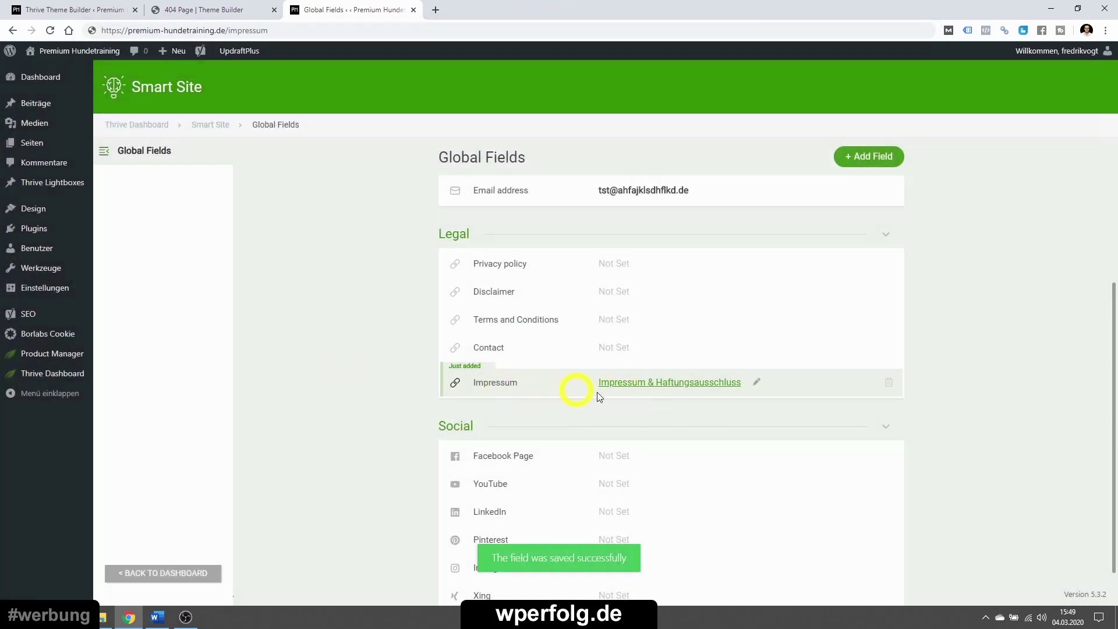
# - Add a text element between the heading and the message on the 404 page and select its placeholder text
pyautogui.click(230, 9)
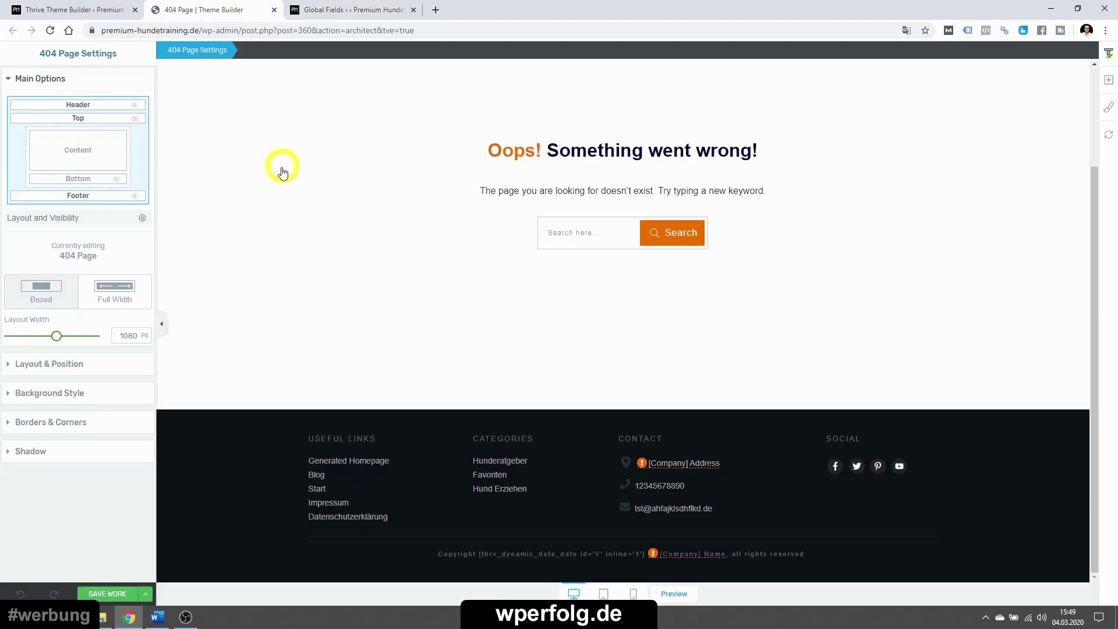
pyautogui.click(1108, 82)
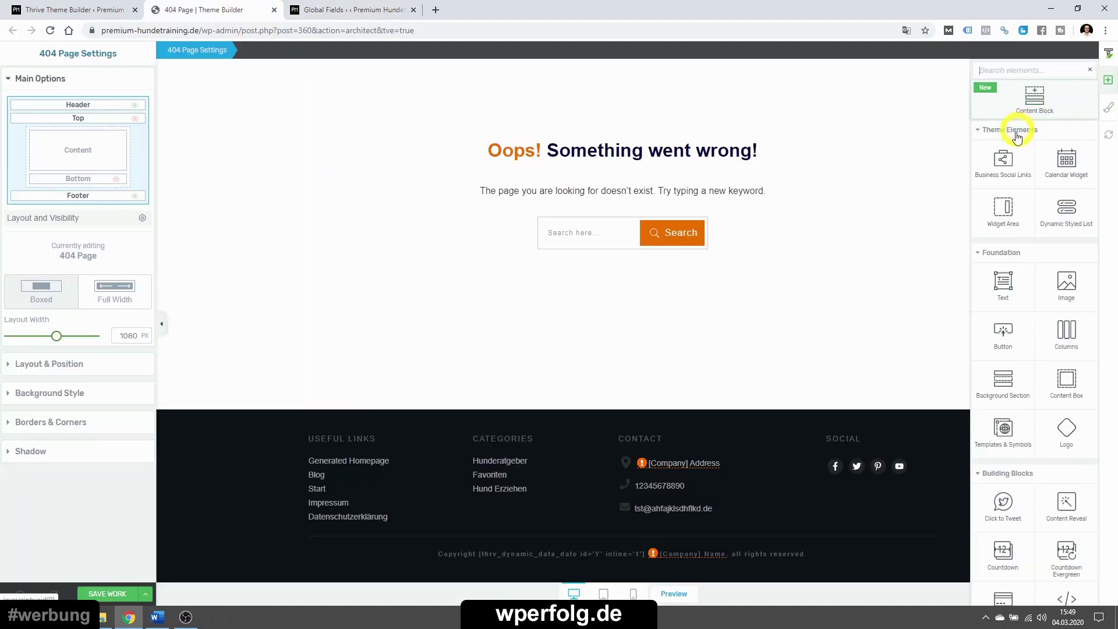
pyautogui.moveTo(1007, 305); pyautogui.dragTo(562, 175)
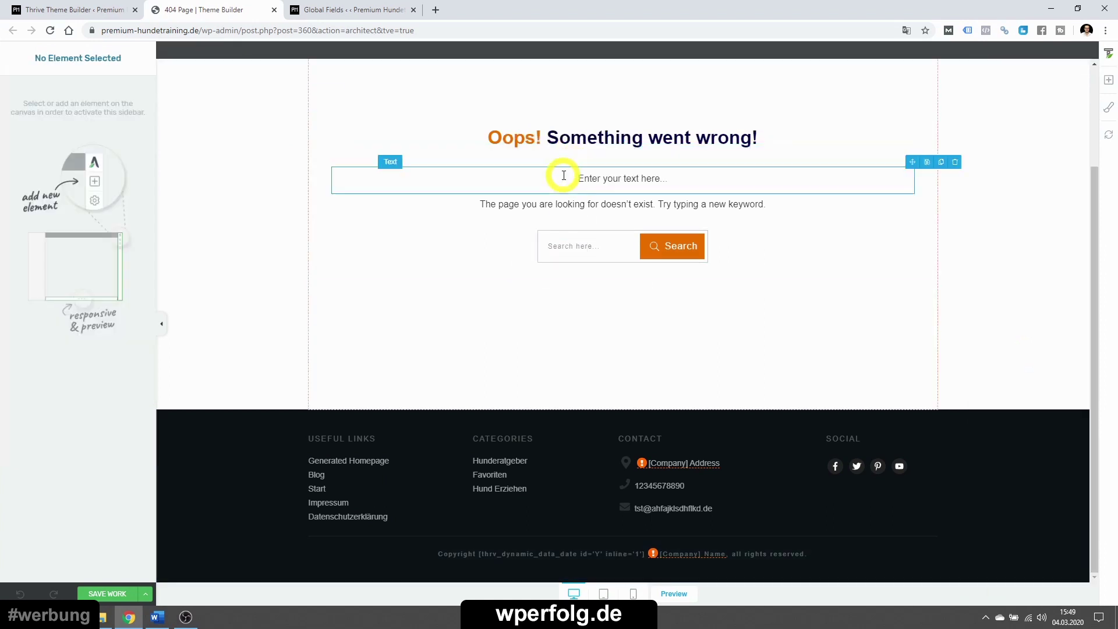
pyautogui.click(576, 177)
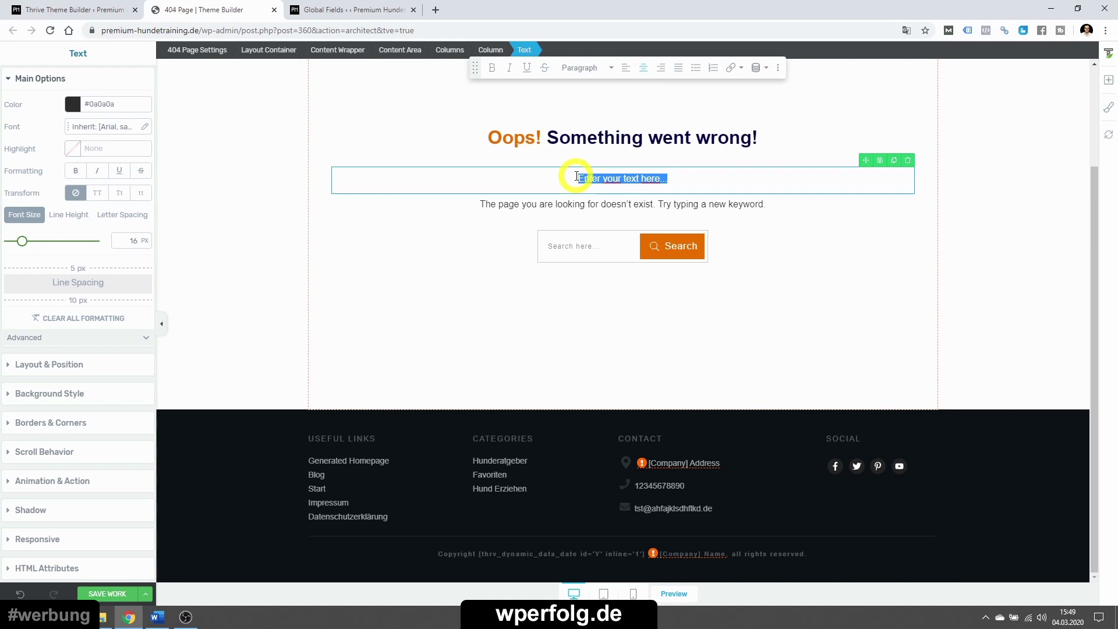
pyautogui.click(753, 68)
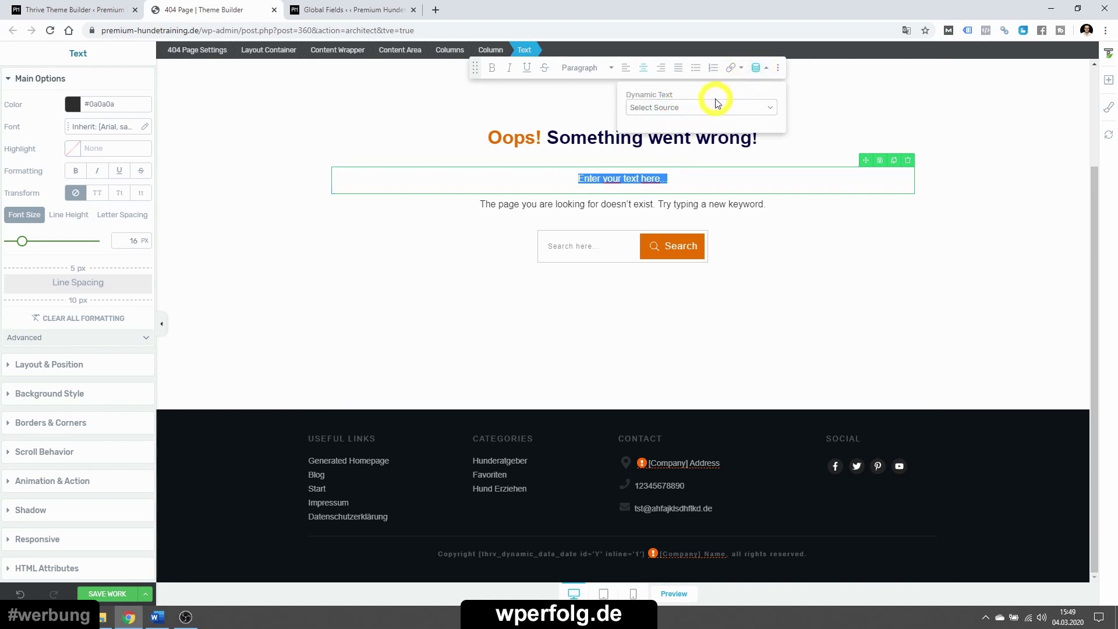
pyautogui.click(697, 107)
pyautogui.click(646, 140)
pyautogui.click(651, 133)
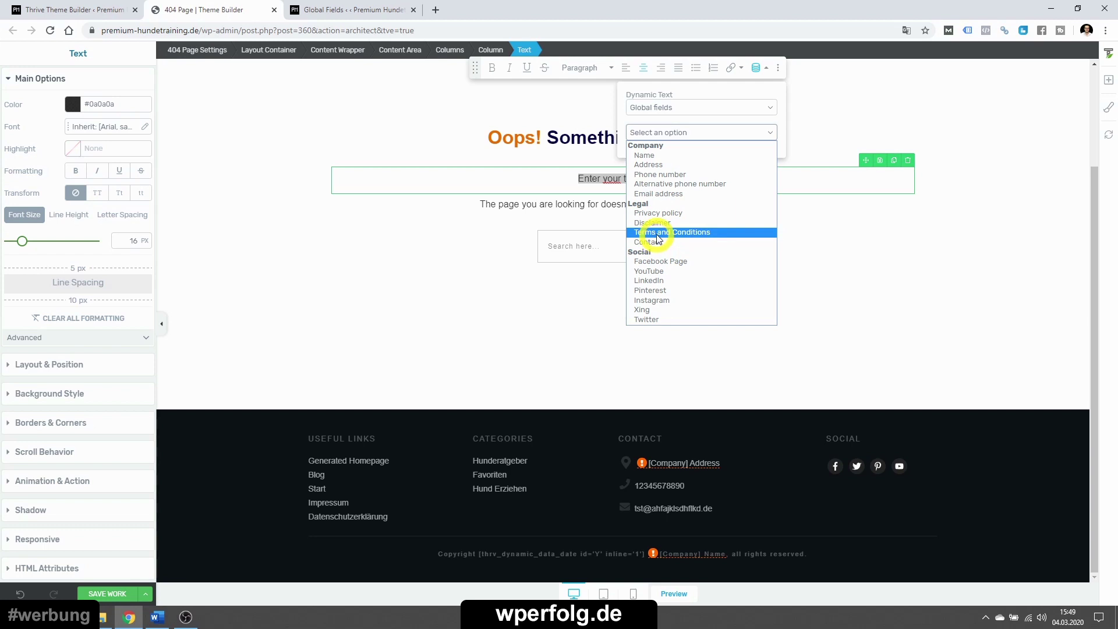
# - Save the 404 page template and reload its editor to refresh the available global fields
pyautogui.click(91, 594)
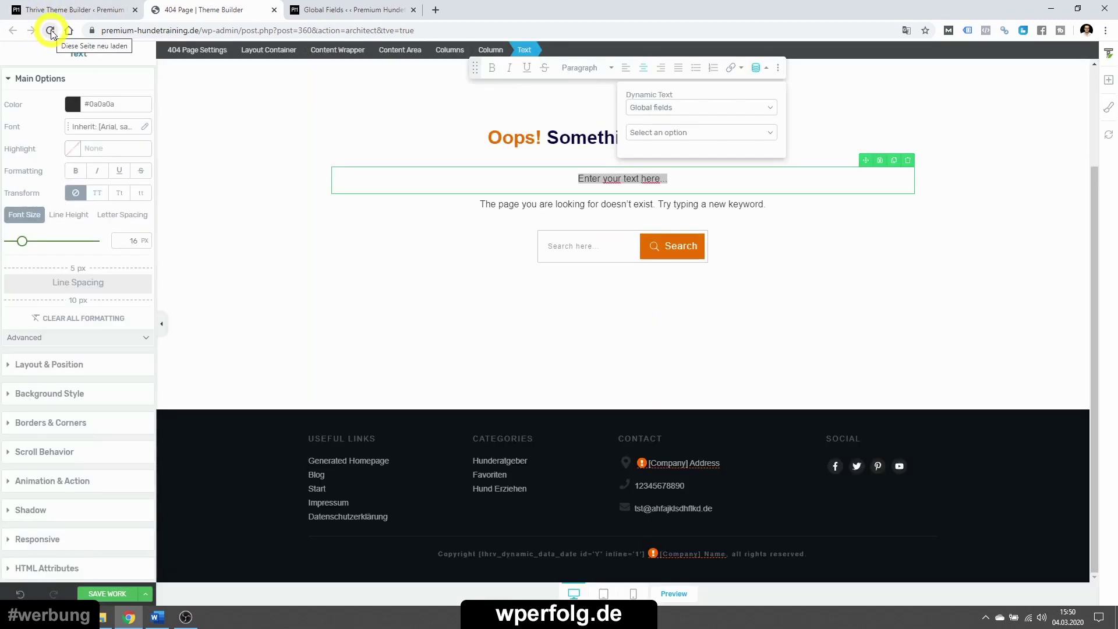
pyautogui.click(50, 31)
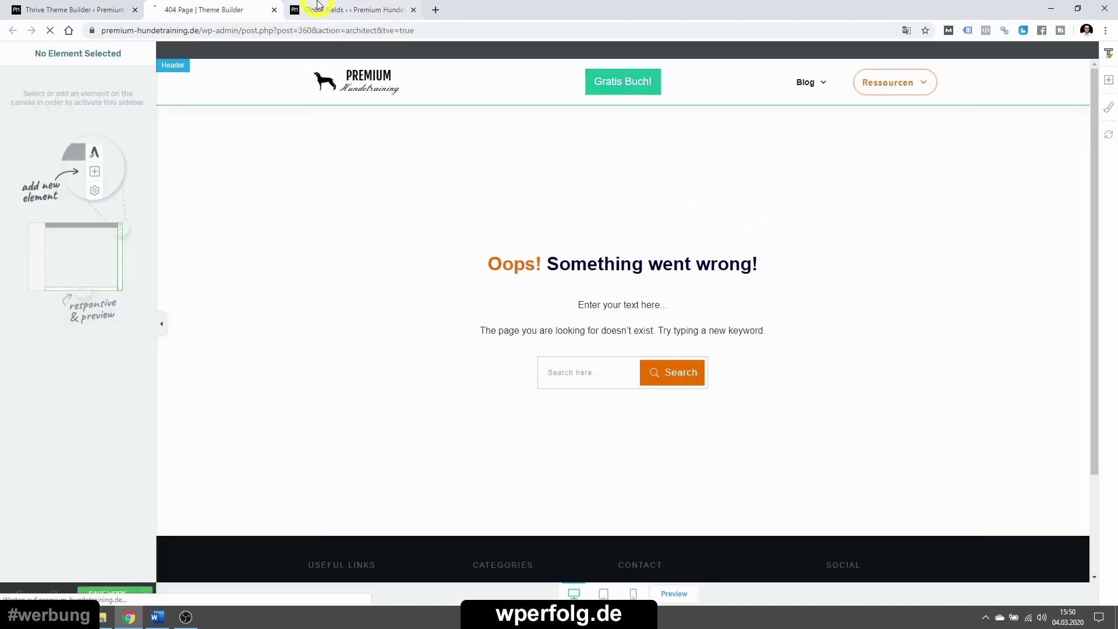
pyautogui.hotkey('ctrl', 'Tab')
pyautogui.click(227, 10)
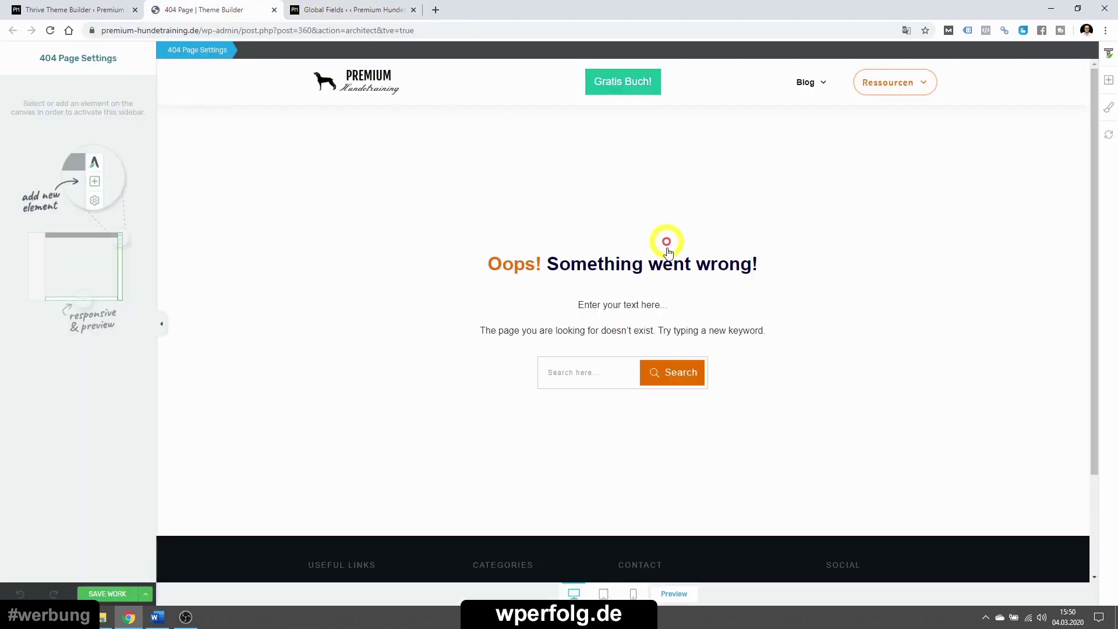
# - Replace the new text element's placeholder with the Impressum global field as dynamic text, and save the 404 page template
pyautogui.click(661, 303)
pyautogui.doubleClick(652, 304)
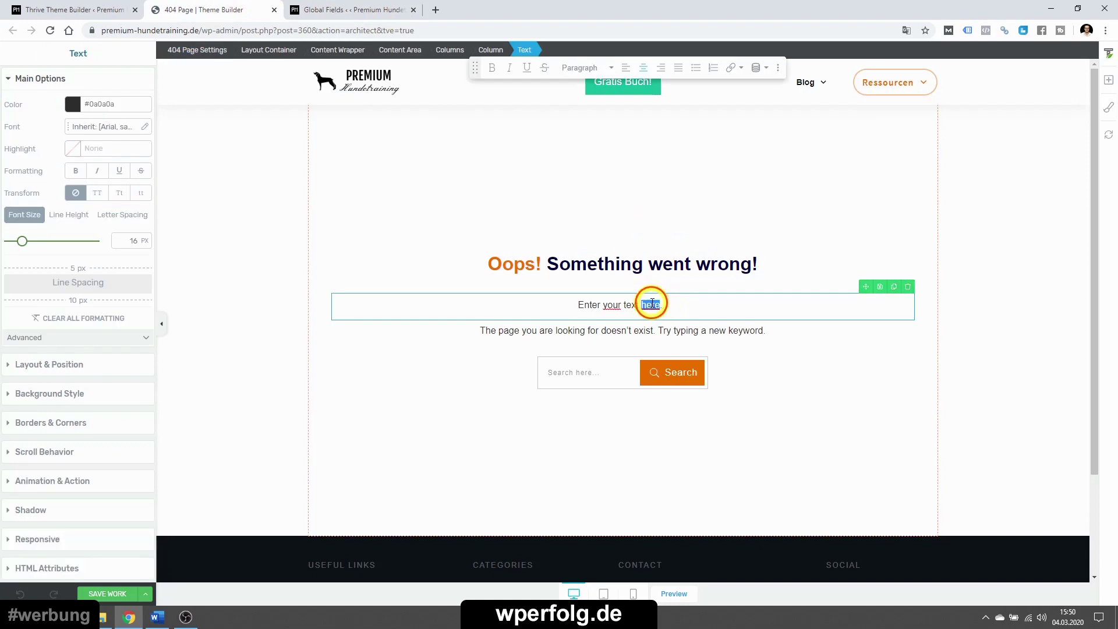
pyautogui.press('Delete')
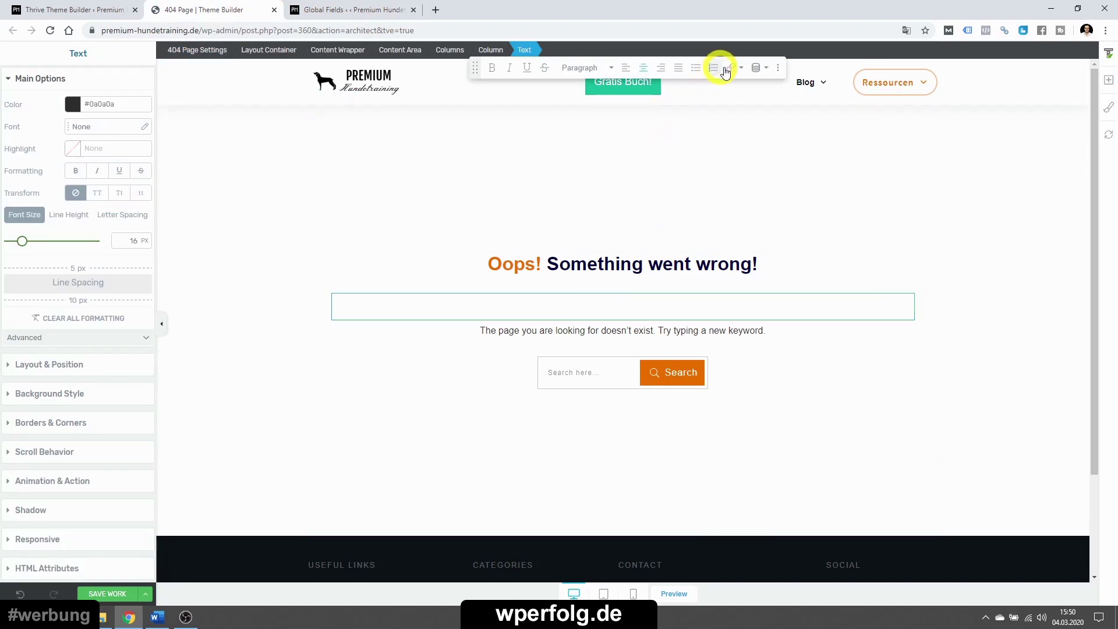
pyautogui.click(756, 68)
pyautogui.click(701, 113)
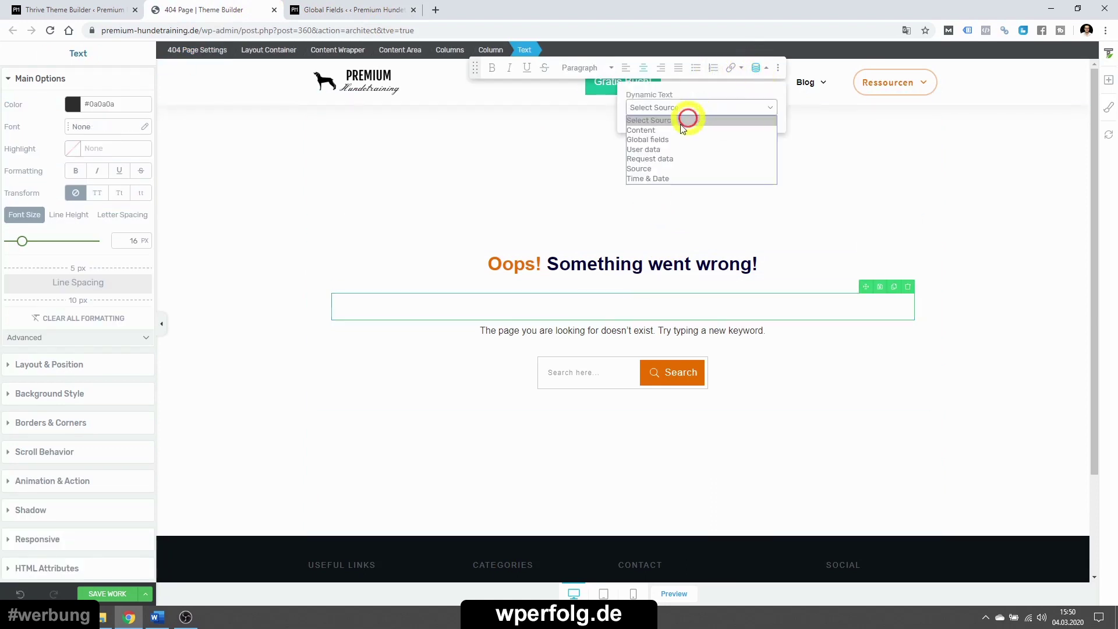
pyautogui.click(660, 140)
pyautogui.click(662, 132)
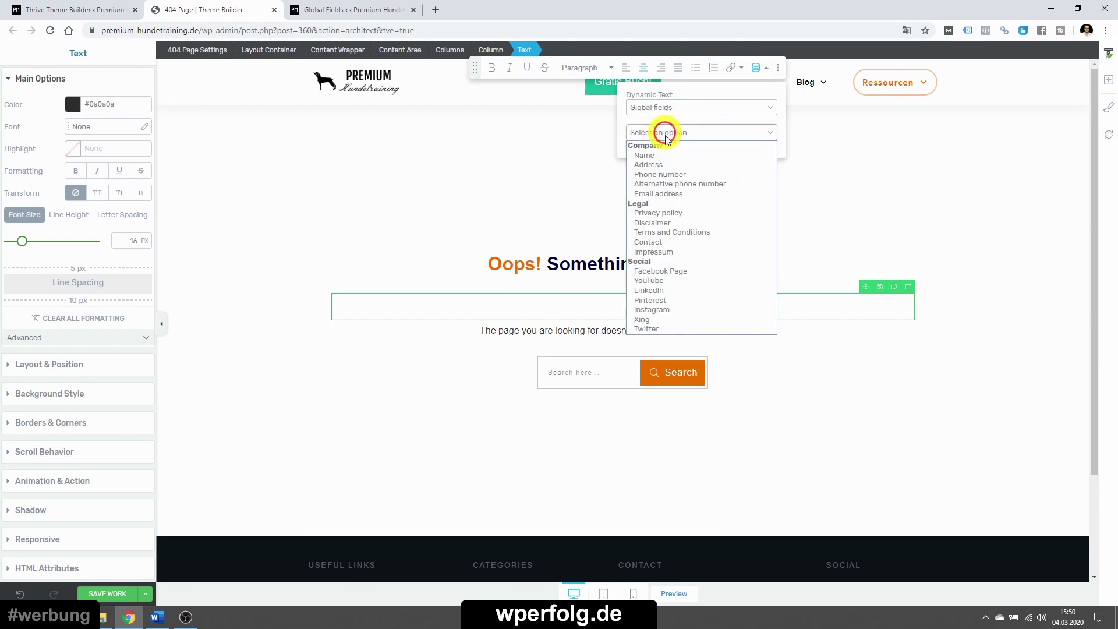
pyautogui.click(661, 251)
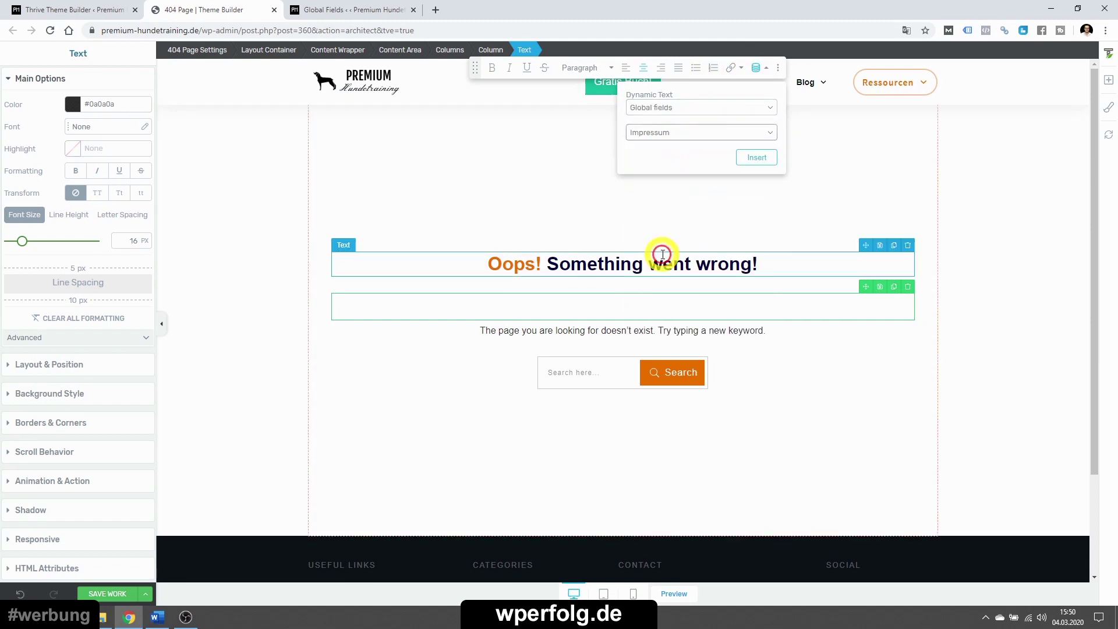
pyautogui.click(756, 157)
pyautogui.click(458, 284)
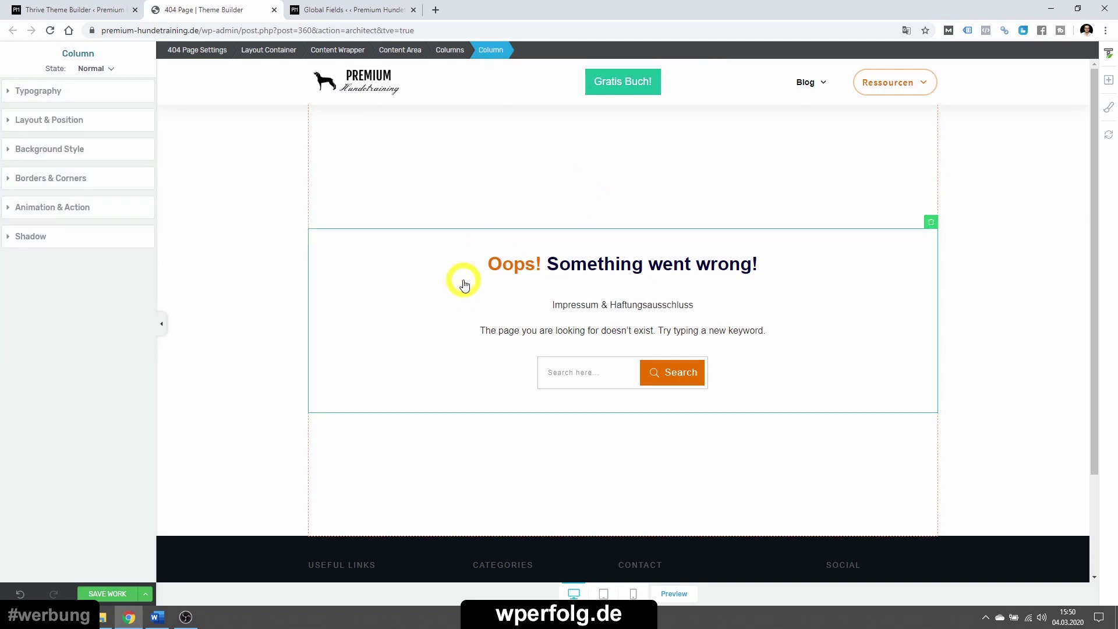
pyautogui.click(110, 591)
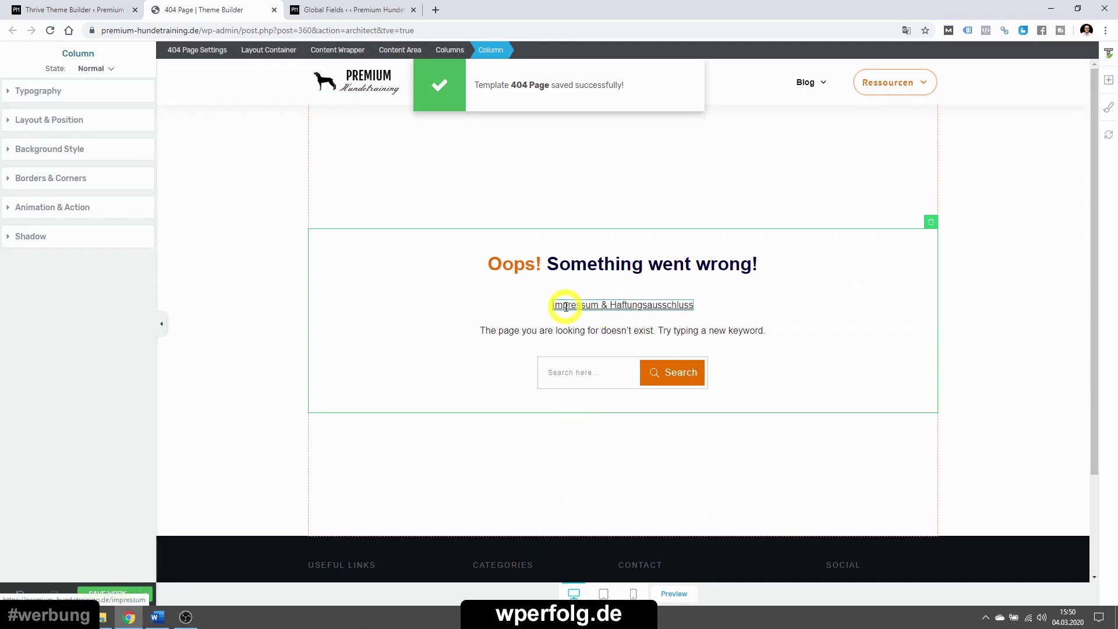
# - Compare the Impressum entry in the global fields with the dynamic text inserted on the 404 page
pyautogui.click(373, 10)
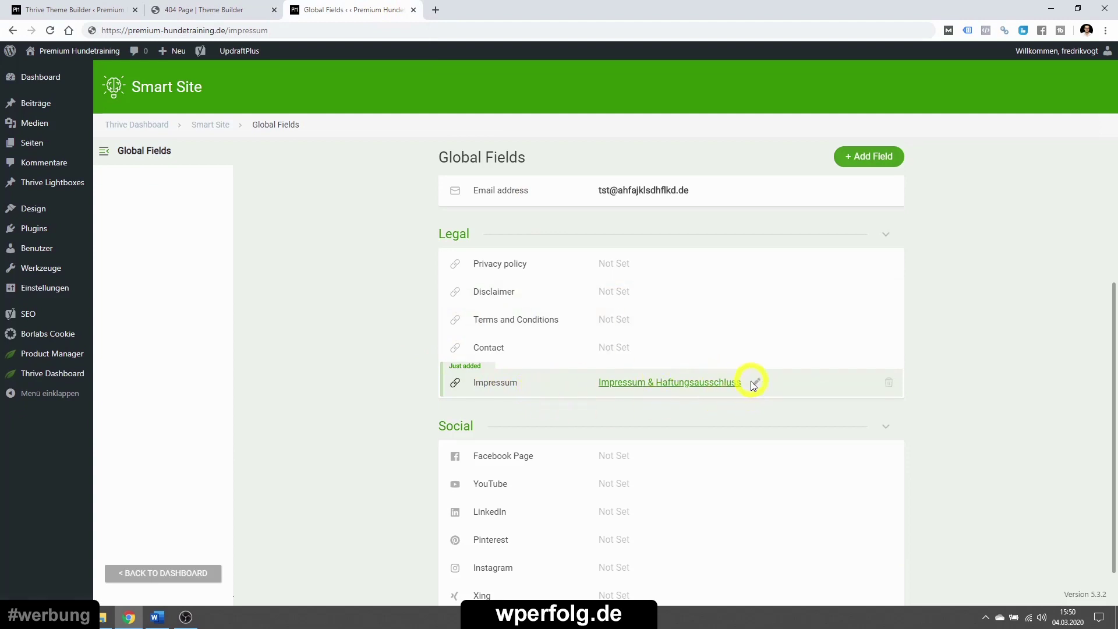
pyautogui.click(254, 6)
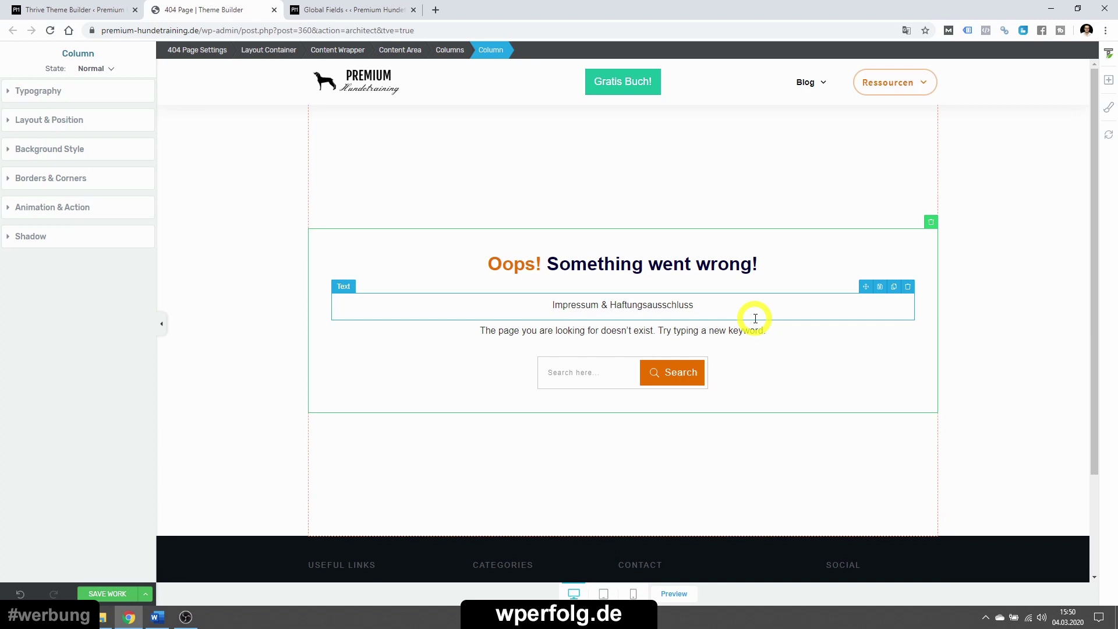
pyautogui.click(362, 10)
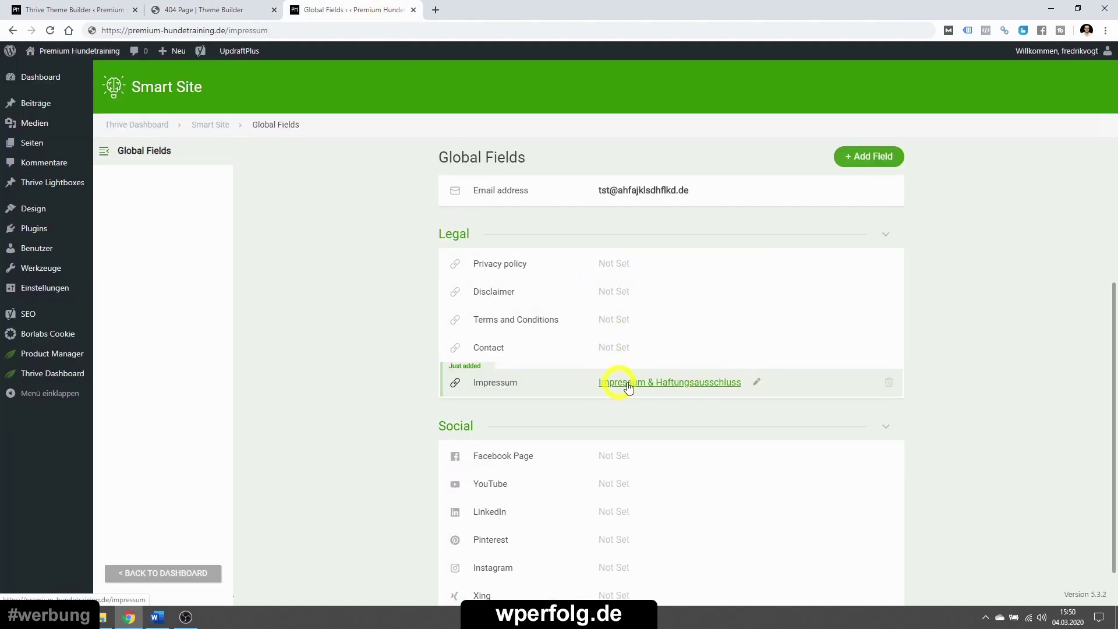
pyautogui.click(237, 9)
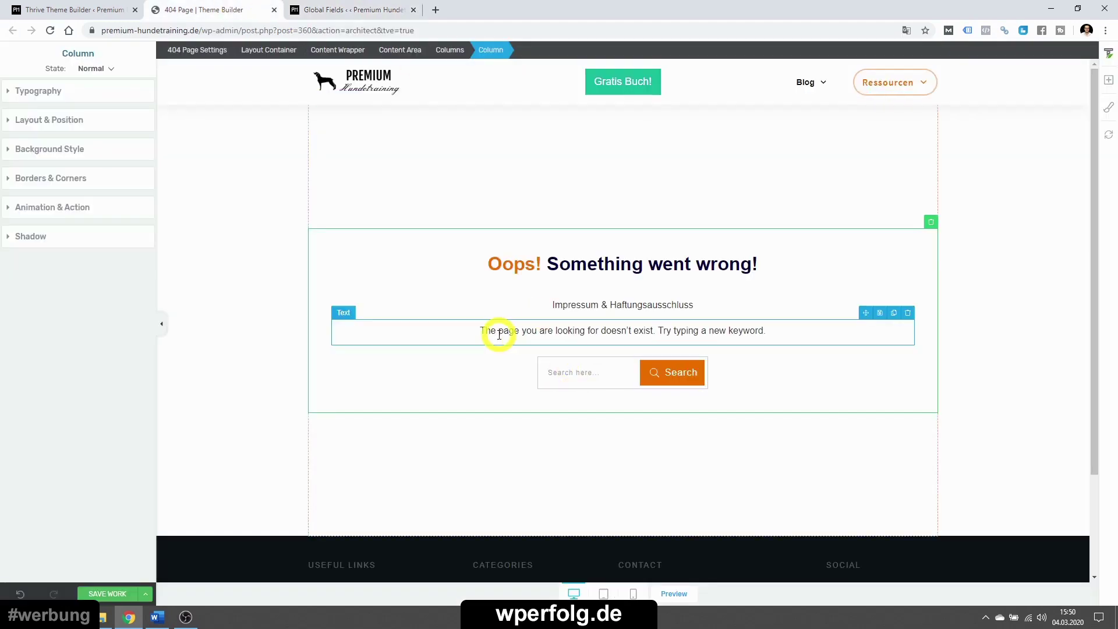
pyautogui.click(317, 9)
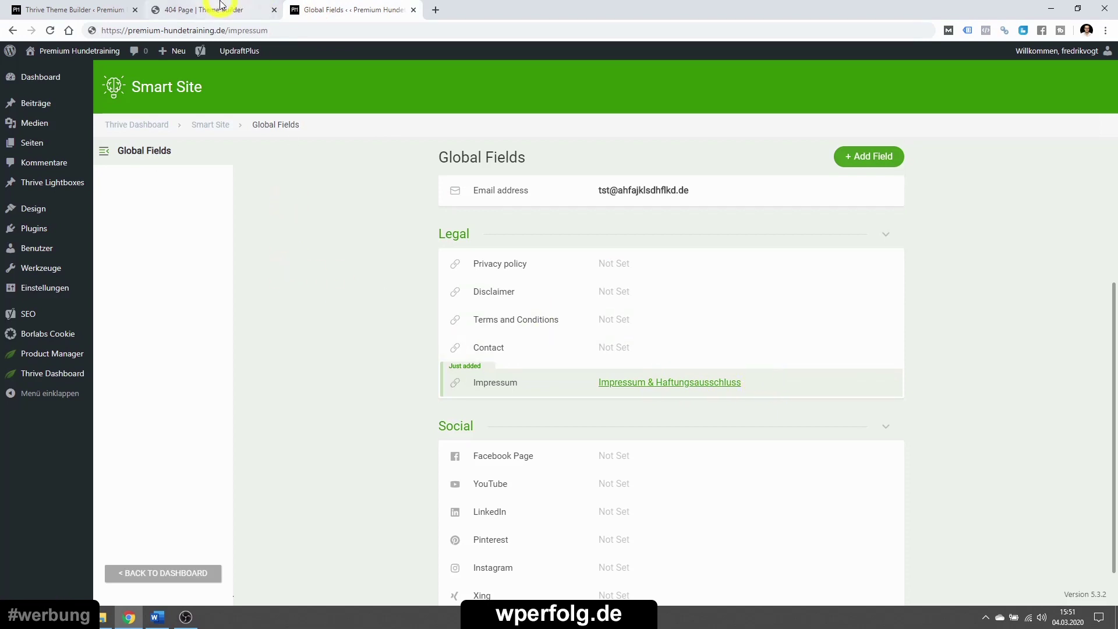
pyautogui.click(250, 10)
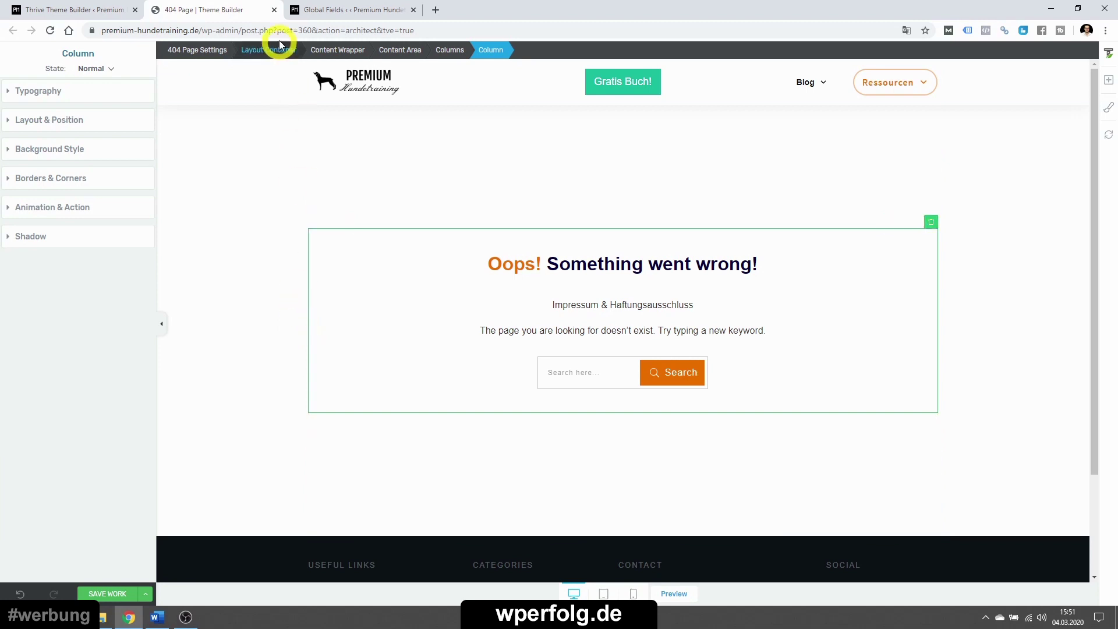
# - Close the 404 page editor and the Global Fields page, and look over the theme's template overview
pyautogui.click(274, 10)
pyautogui.click(275, 10)
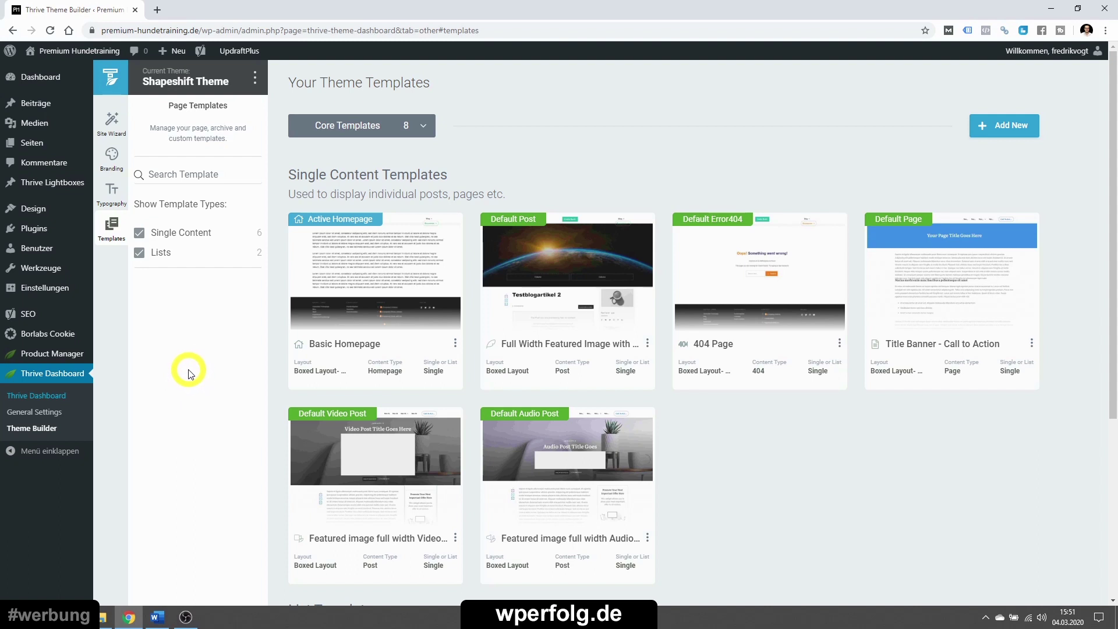
pyautogui.scroll(-5, 188, 373)
pyautogui.scroll(5, 189, 373)
# - Review the Site Wizard's Header and Page steps, previewing the page template Featured Image Title Banner - Post List
pyautogui.click(111, 128)
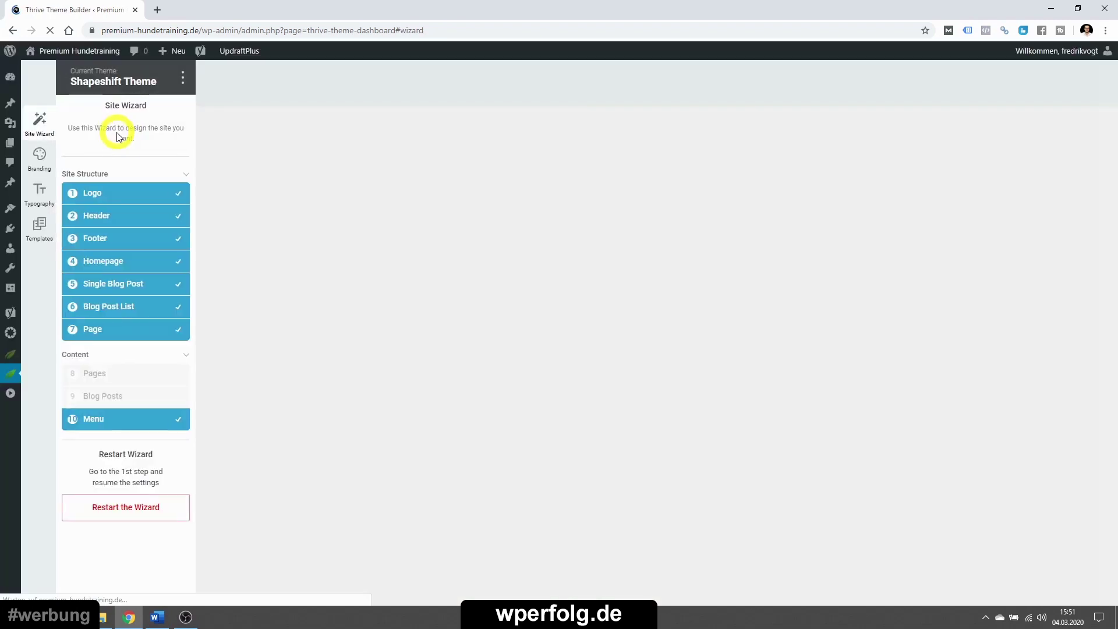
pyautogui.click(113, 226)
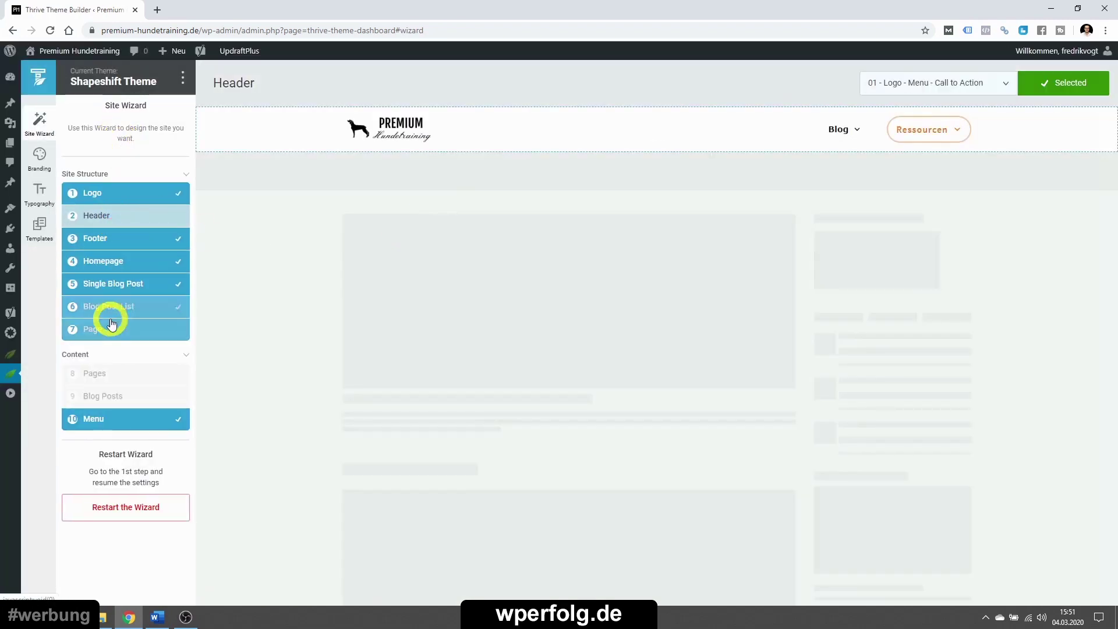
pyautogui.click(110, 327)
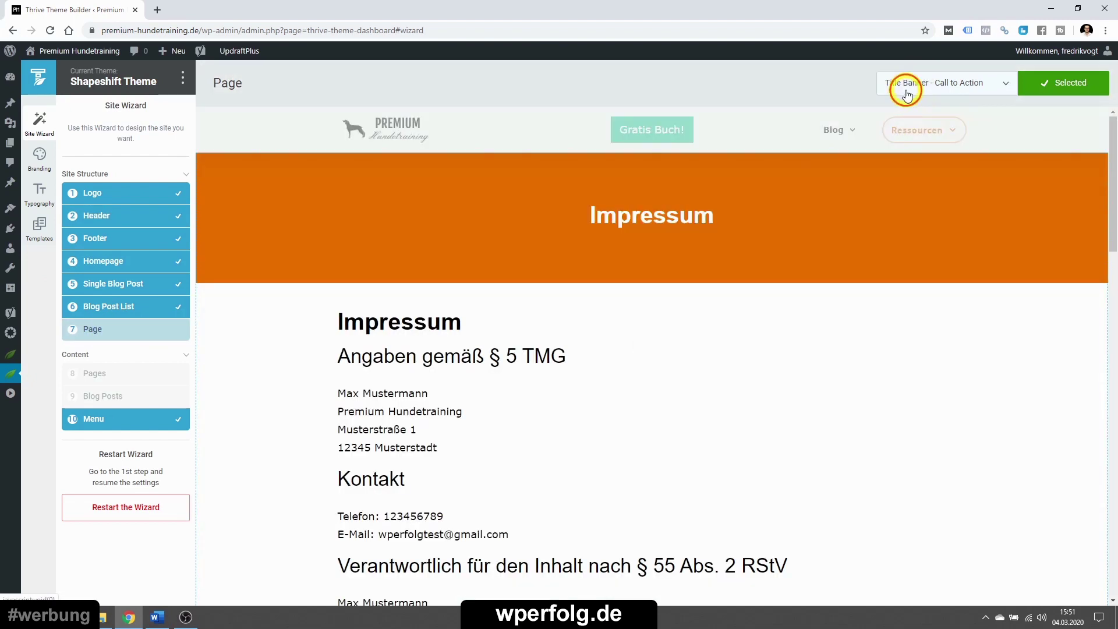
pyautogui.click(907, 93)
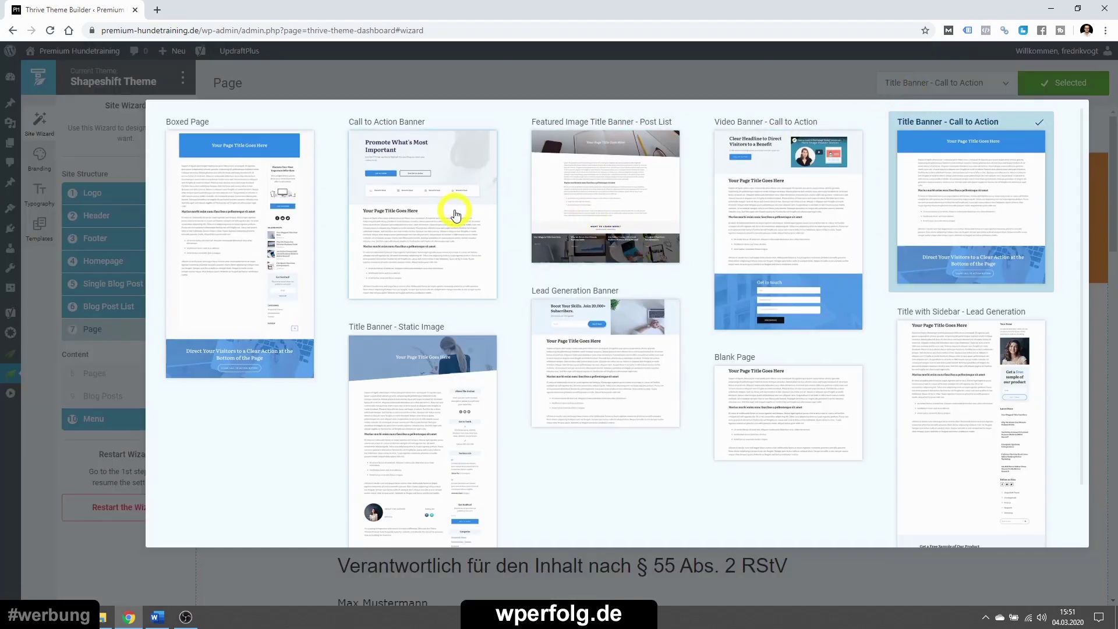
pyautogui.click(649, 195)
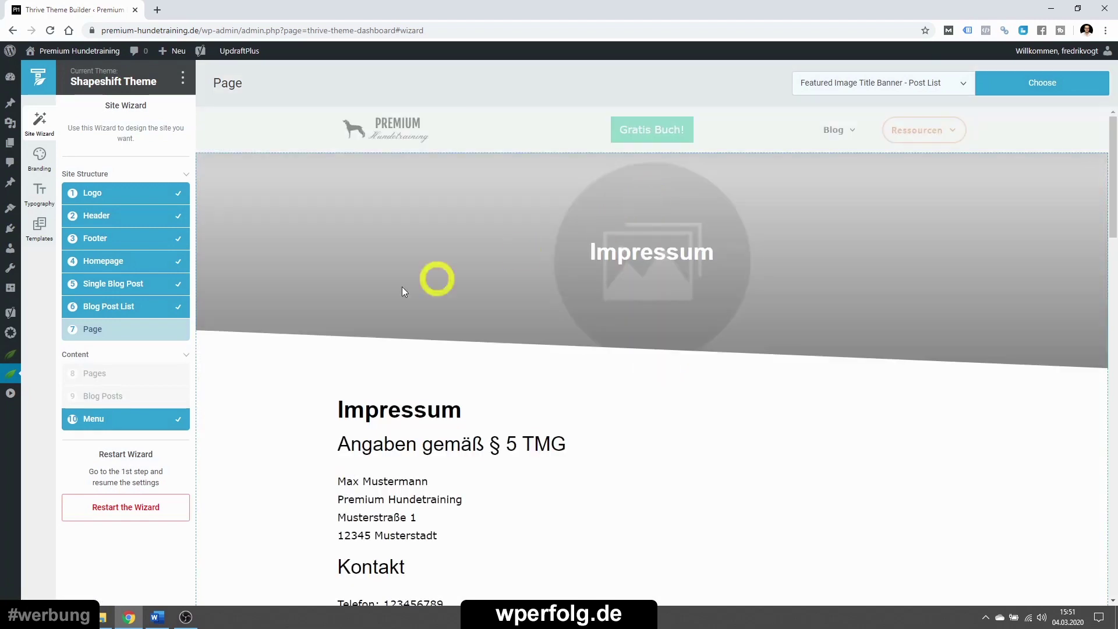
# - Review the Site Wizard's Homepage and Footer steps, the Branding options and the theme's page templates
pyautogui.click(97, 271)
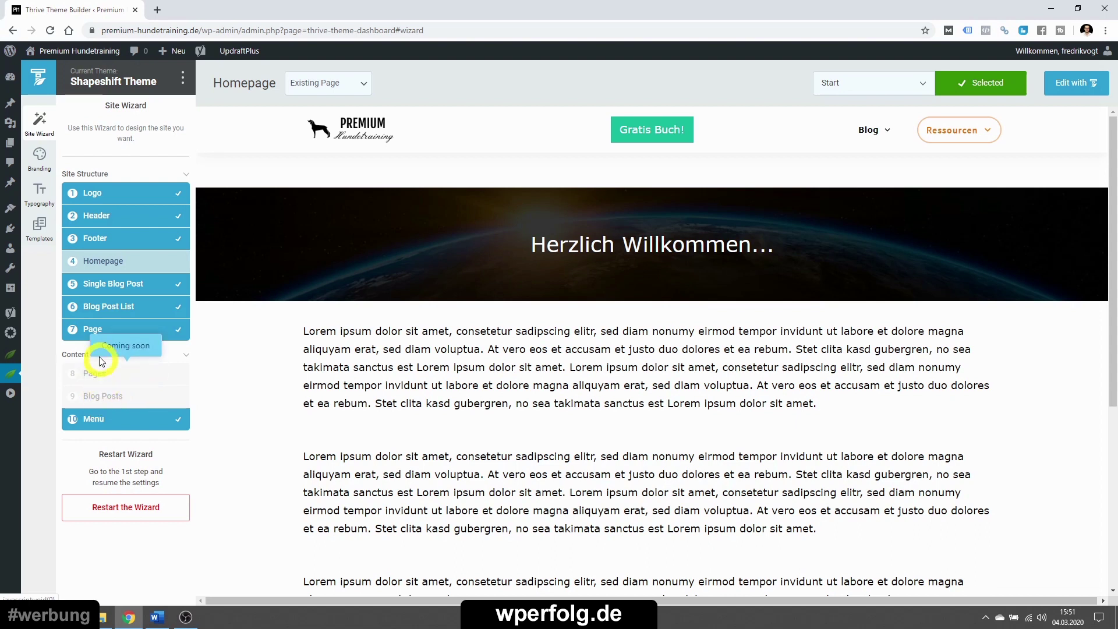
pyautogui.click(102, 240)
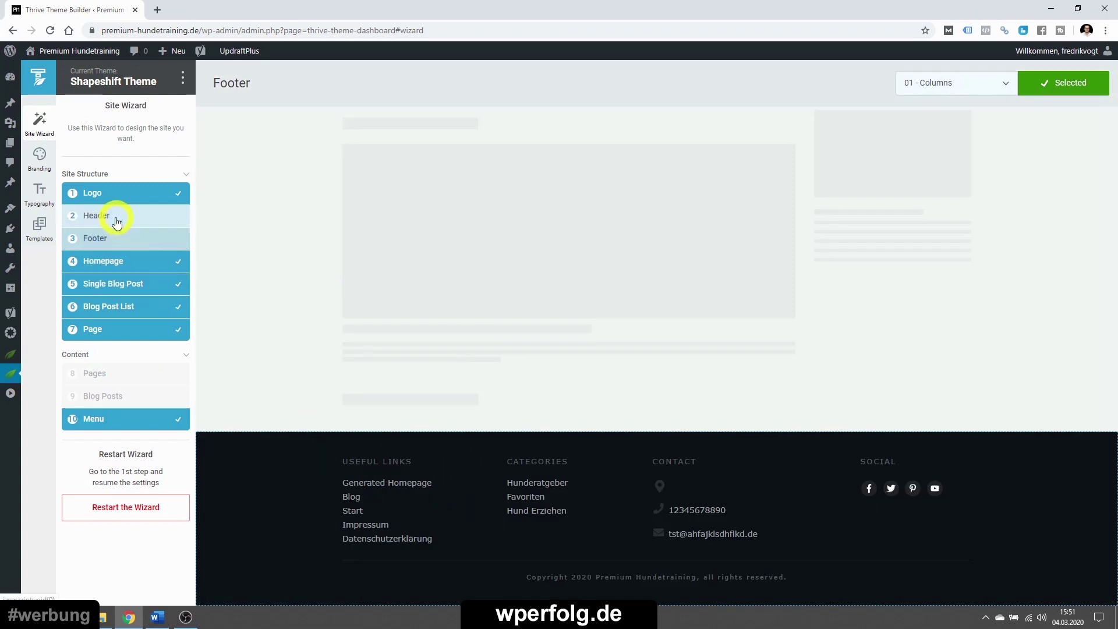
pyautogui.click(38, 155)
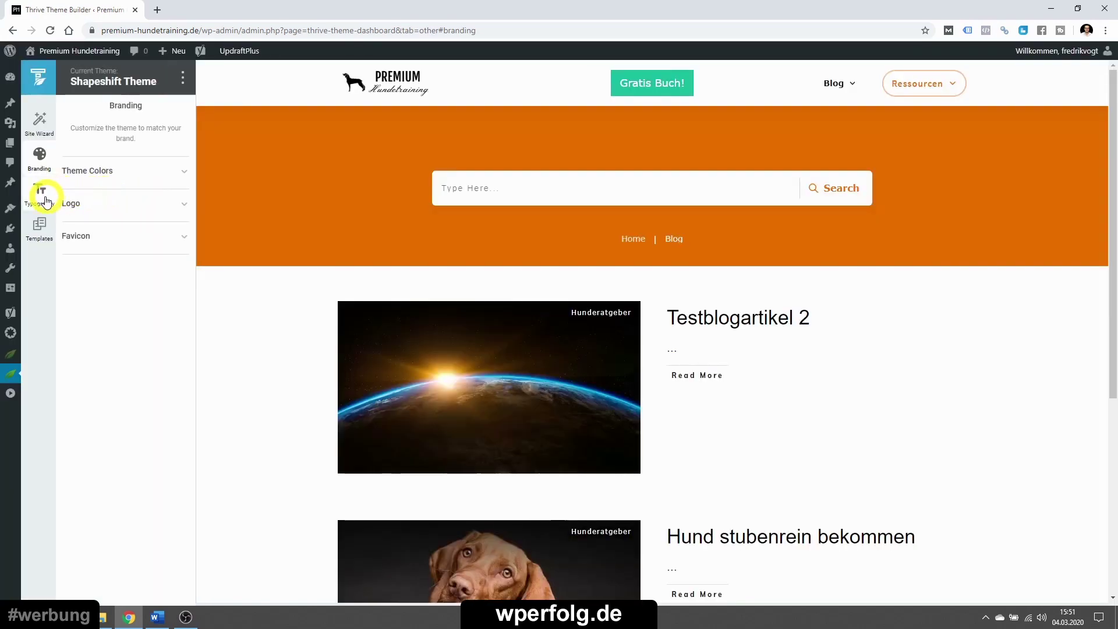
pyautogui.click(40, 231)
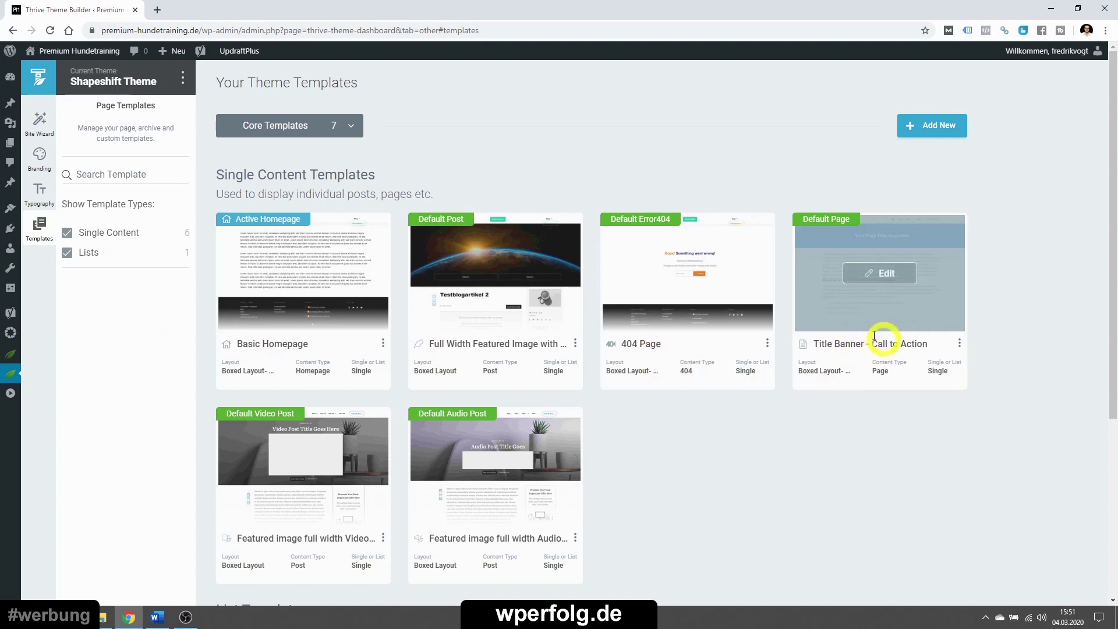
# - Expand the WordPress admin menu and open the list of all site pages to examine the Datenschutzerklärung entry
pyautogui.click(10, 394)
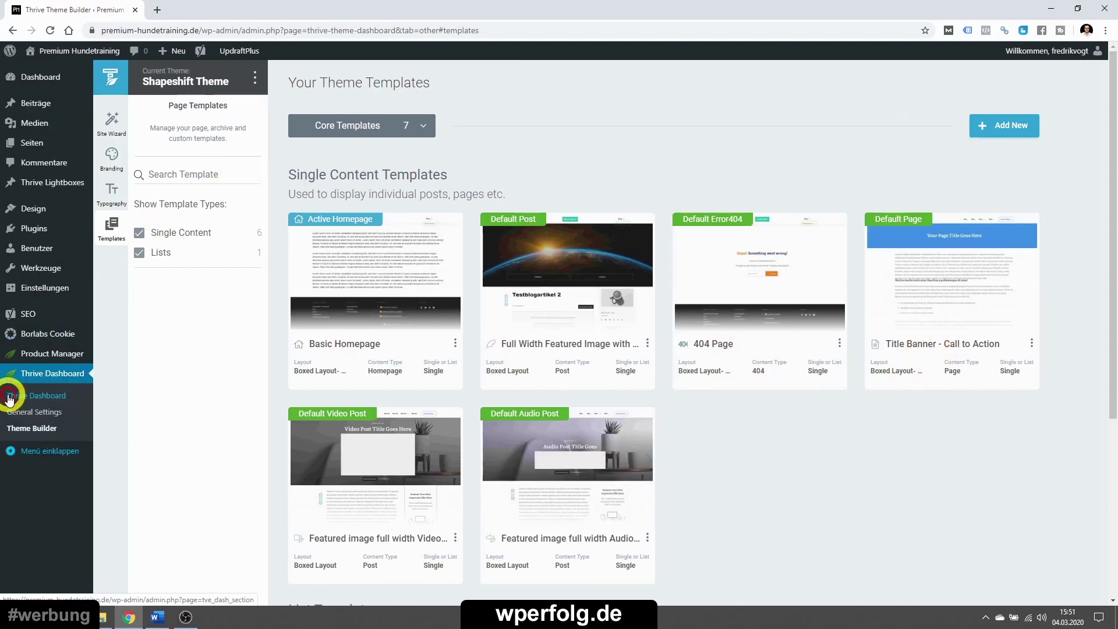
pyautogui.click(50, 144)
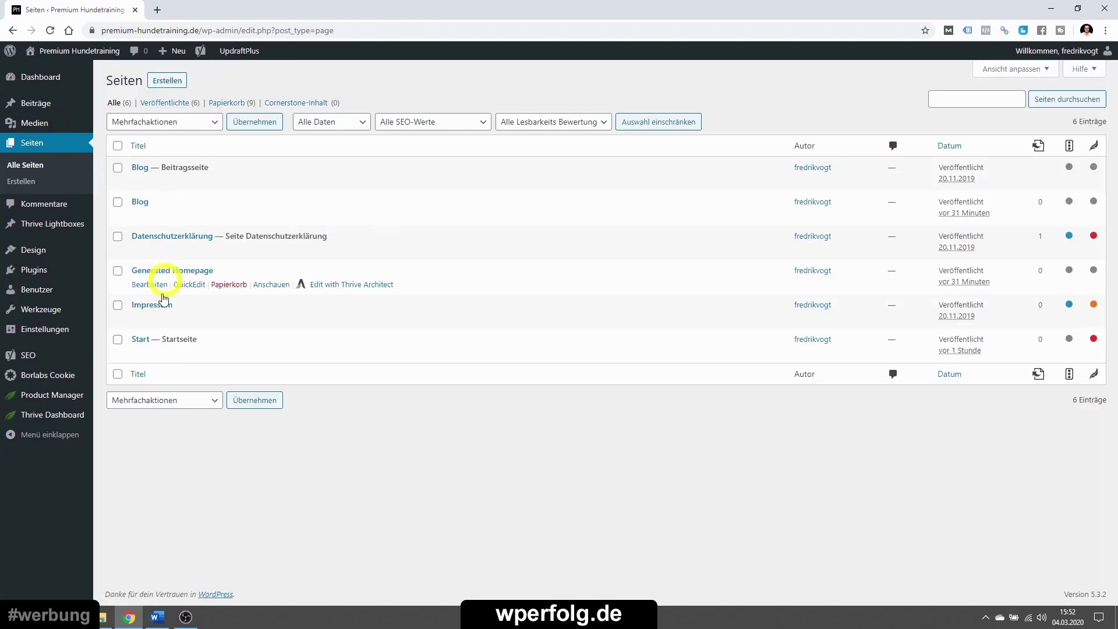
pyautogui.moveTo(150, 242)
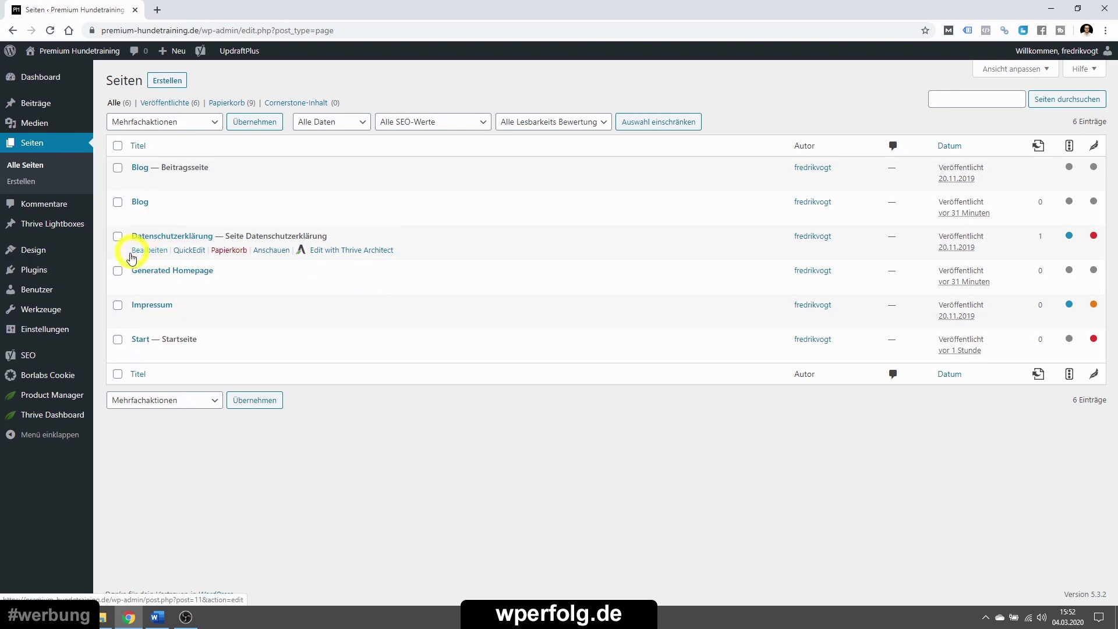
# - Open the Start page in Thrive Architect in a separate tab, look over its header, content and footer, and close the editor
pyautogui.moveTo(155, 342)
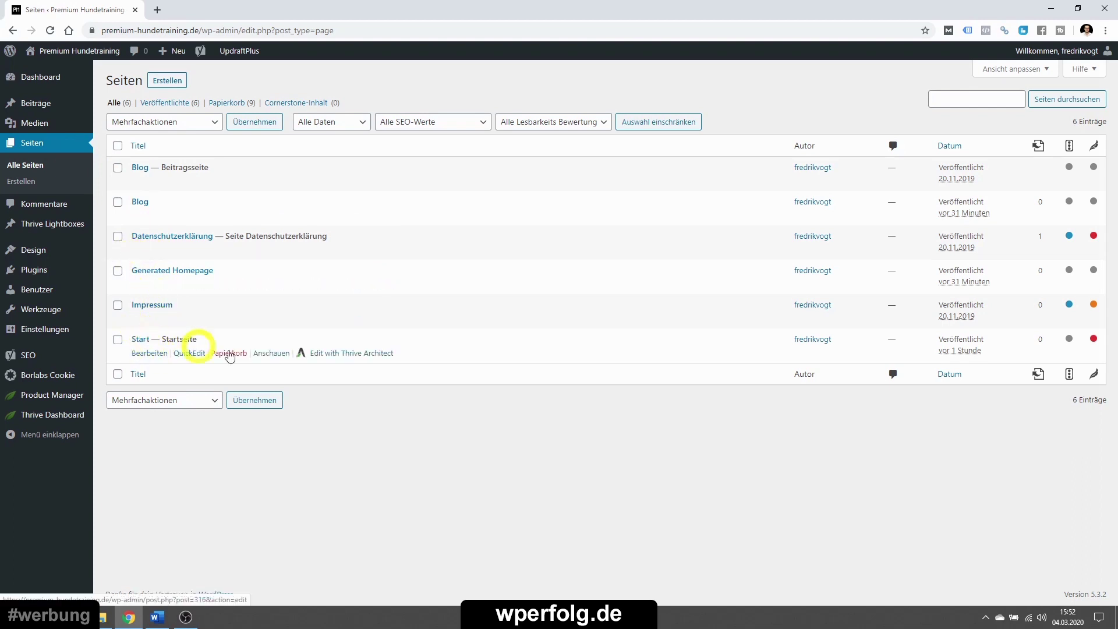
pyautogui.rightClick(339, 359)
pyautogui.click(349, 366)
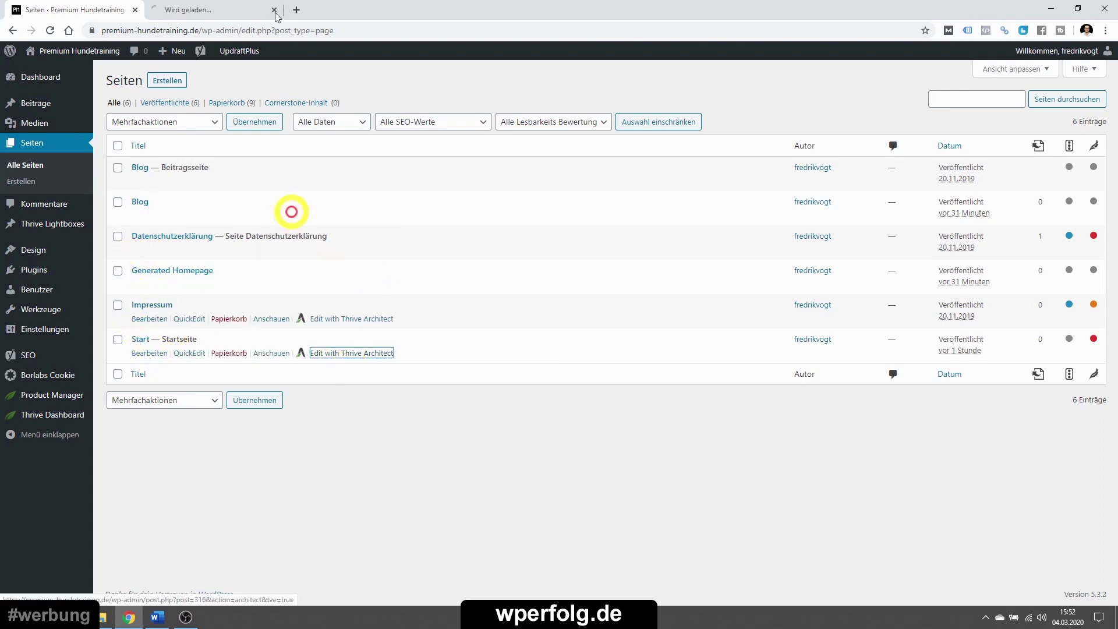
pyautogui.click(233, 8)
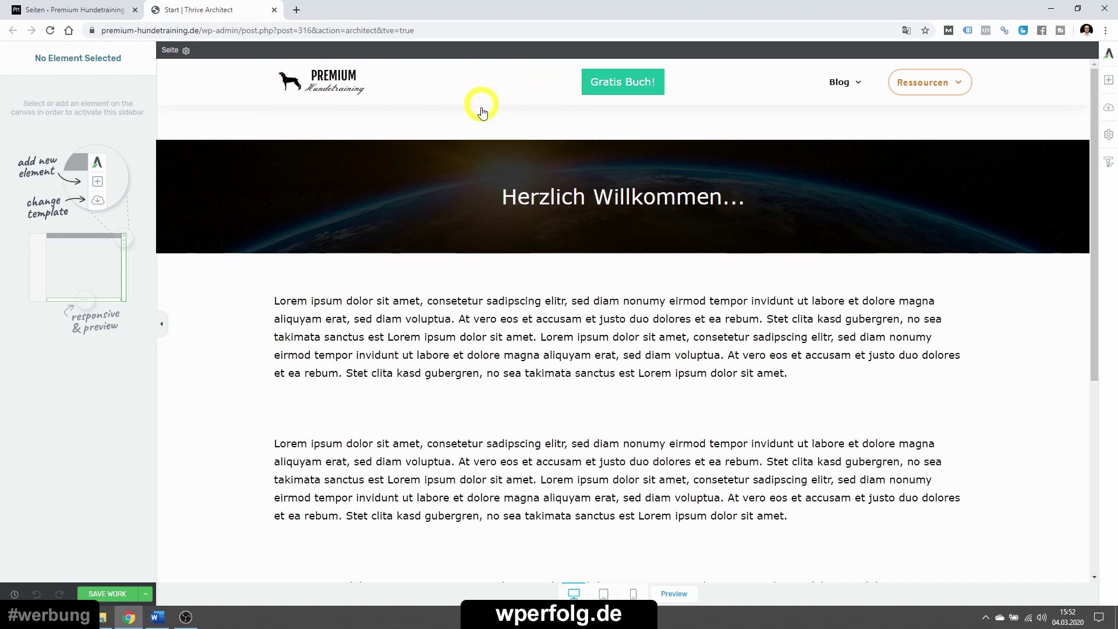
pyautogui.scroll(-6, 435, 247)
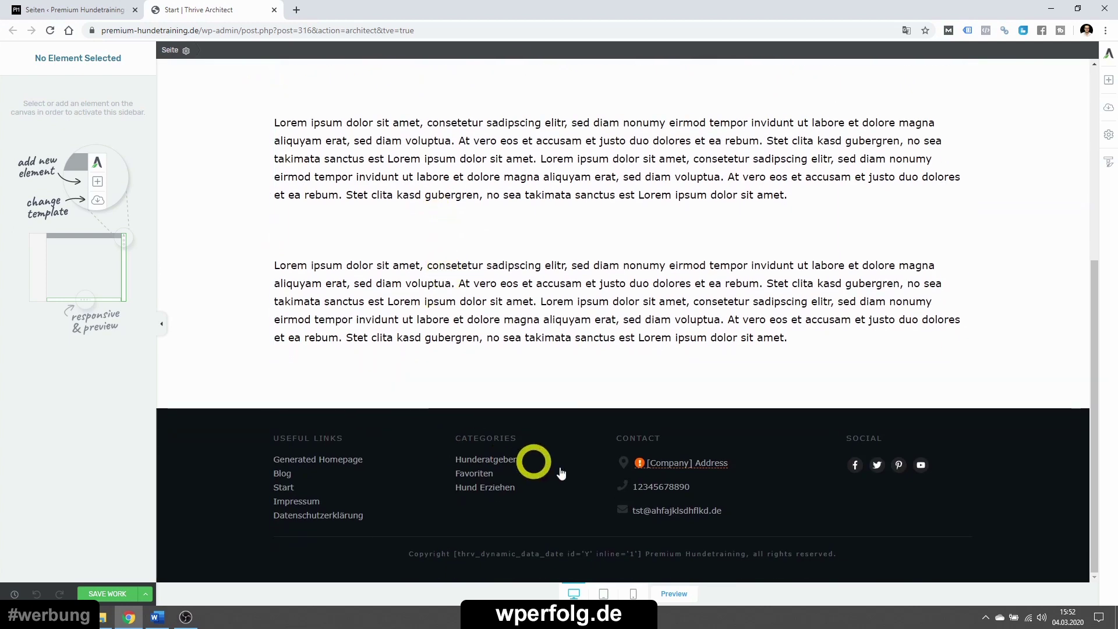
pyautogui.scroll(3, 576, 356)
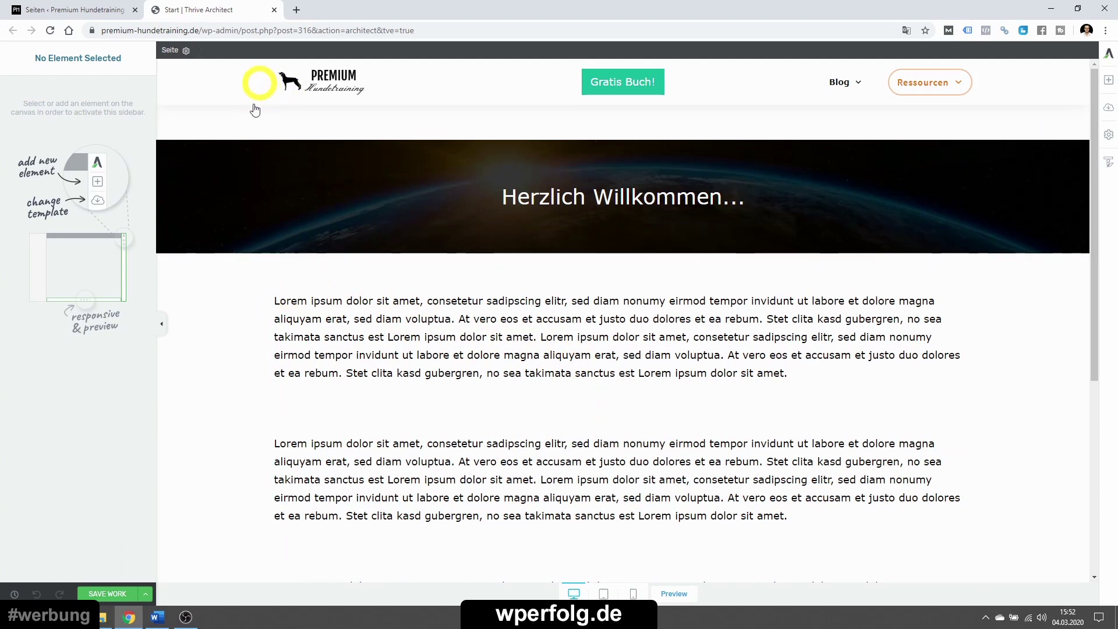
pyautogui.scroll(-5, 267, 357)
pyautogui.scroll(10, 356, 423)
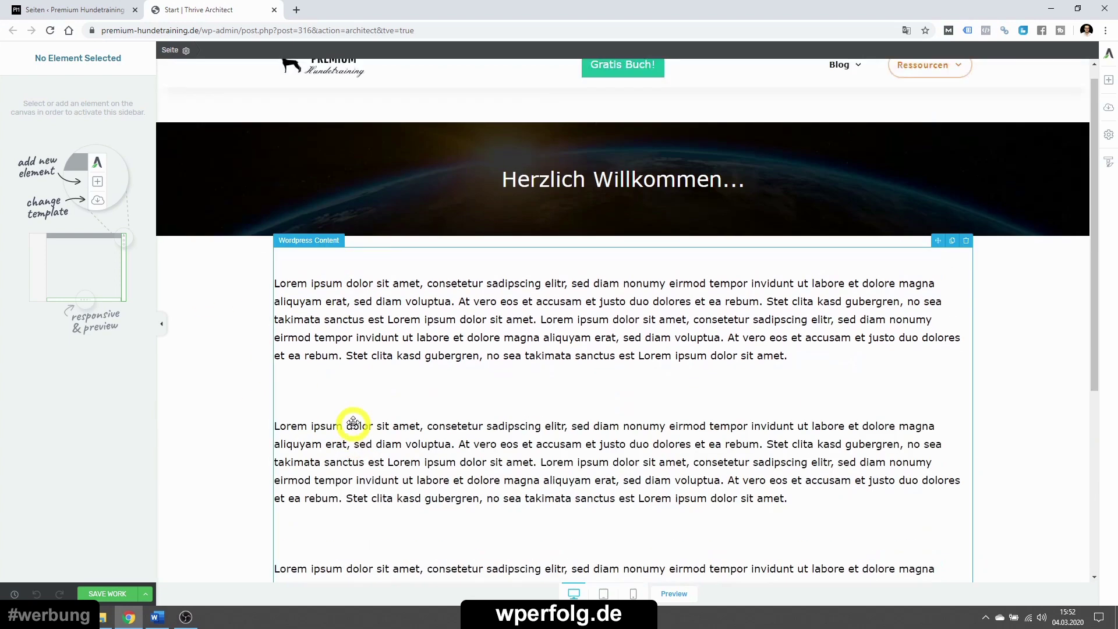
pyautogui.hotkey('ctrl', 'shift', 'Tab')
pyautogui.click(271, 11)
pyautogui.click(271, 11)
# - Open the post "Hund stubenrein bekommen" from the list of all posts in Thrive Architect, showing its content area
pyautogui.click(51, 107)
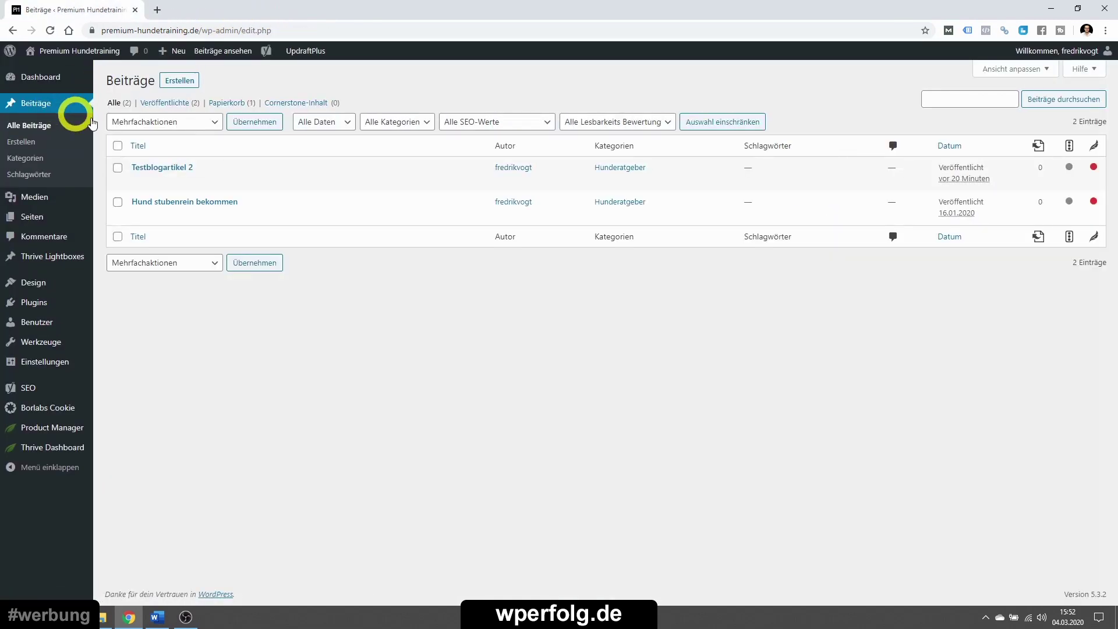
pyautogui.moveTo(156, 226)
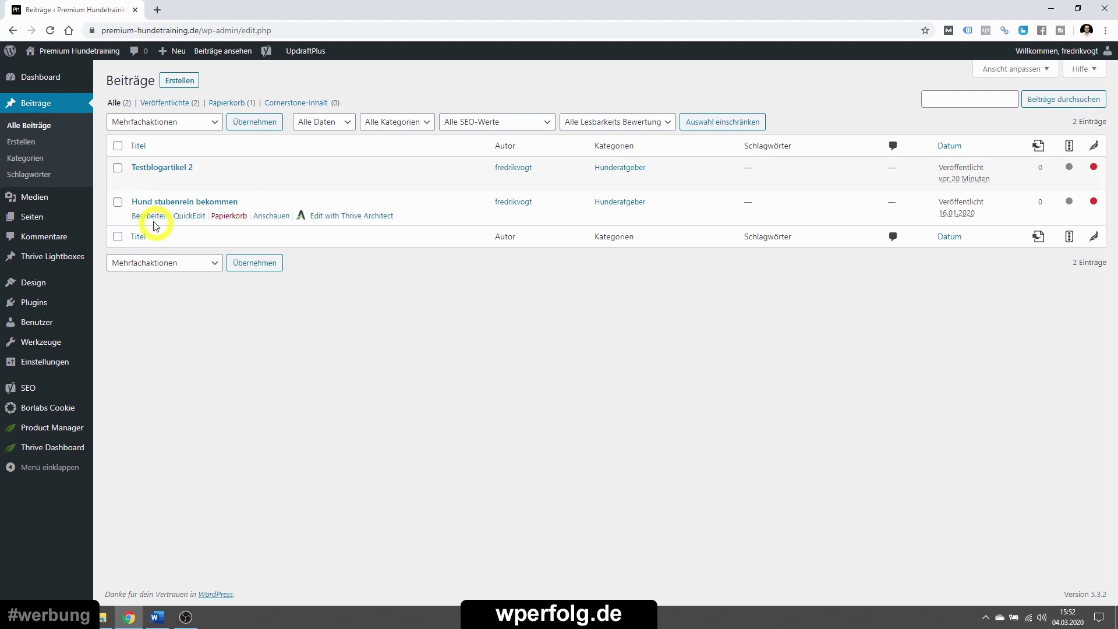
pyautogui.click(328, 218)
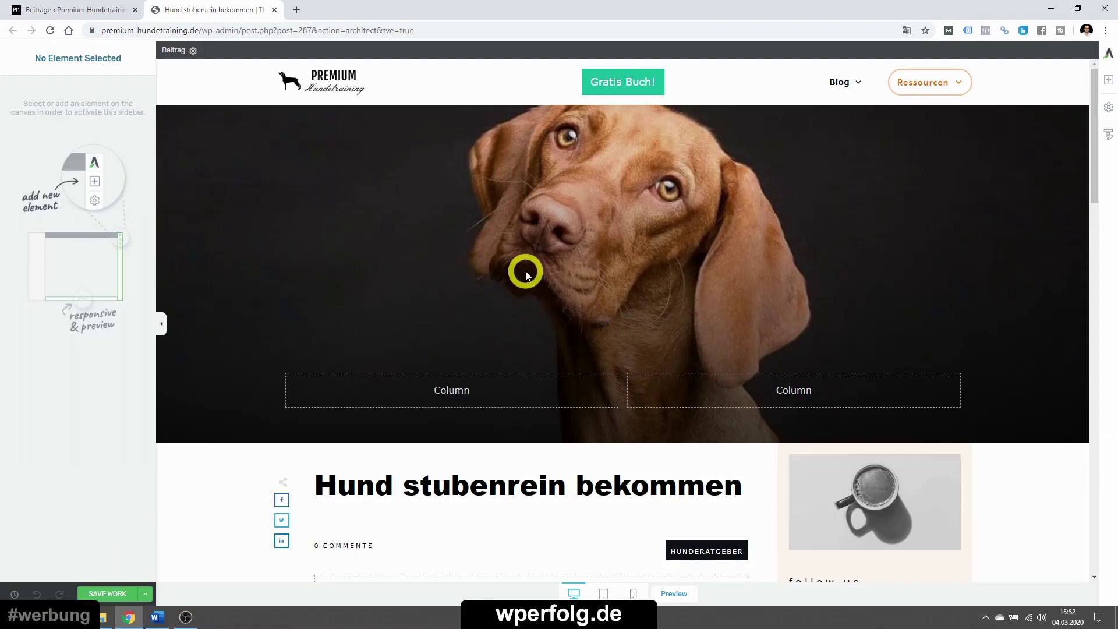
pyautogui.scroll(-5, 525, 274)
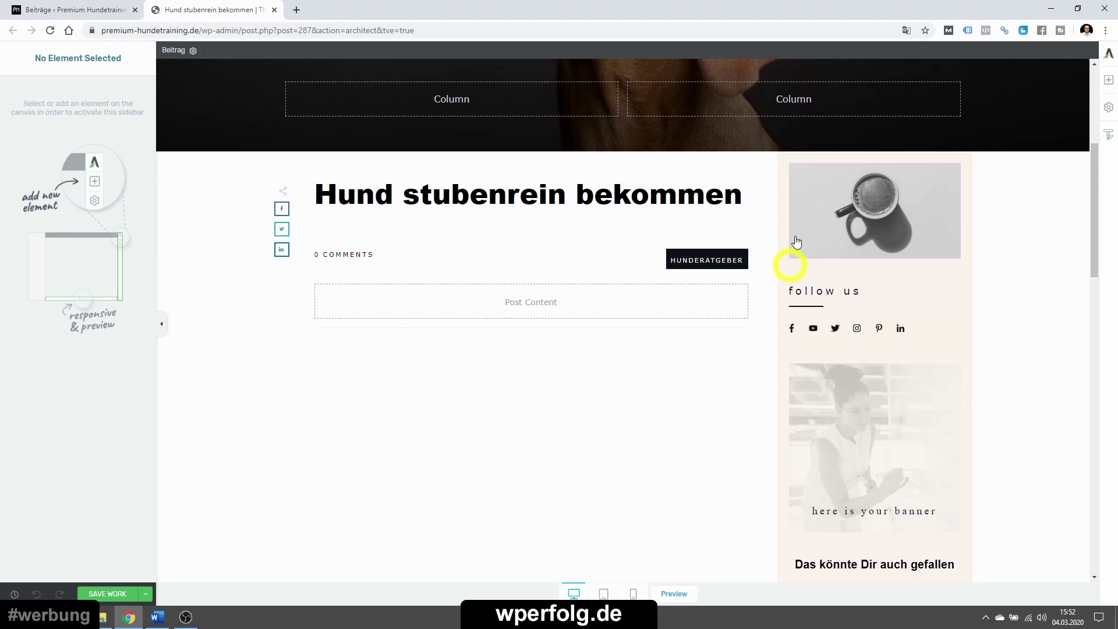
# - Add a text element to the post content with the lines "Textadfhjkasdgfjkhsadf", "ghjdkafgakshjfgka" and "hgajdkfajkhsgfdhkjas"
pyautogui.click(1109, 80)
pyautogui.moveTo(986, 187); pyautogui.dragTo(517, 304)
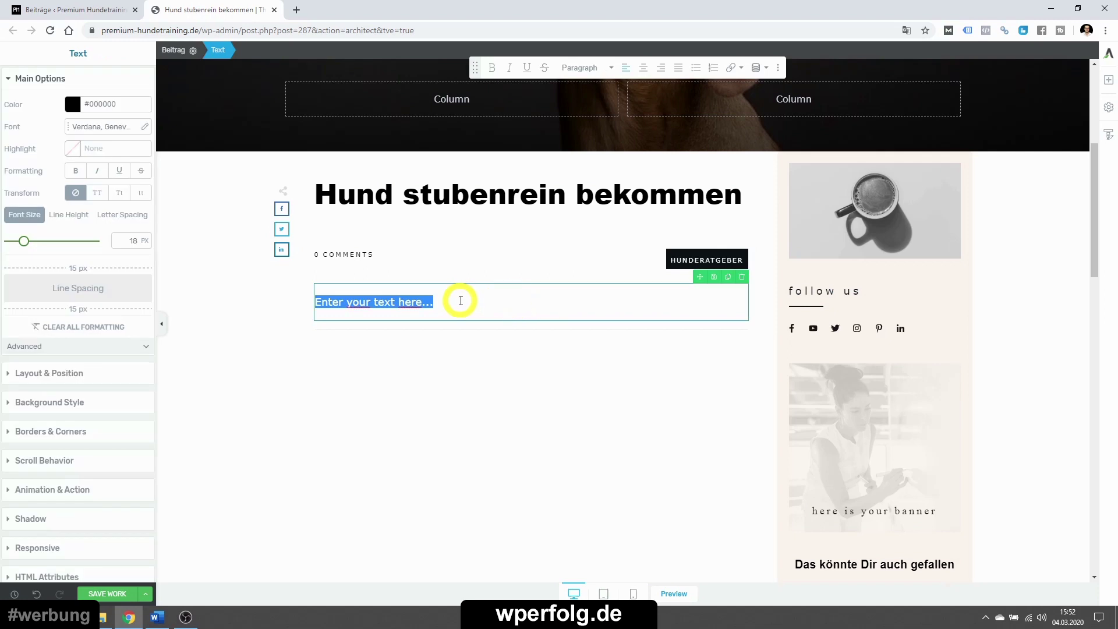
pyautogui.write('Text')
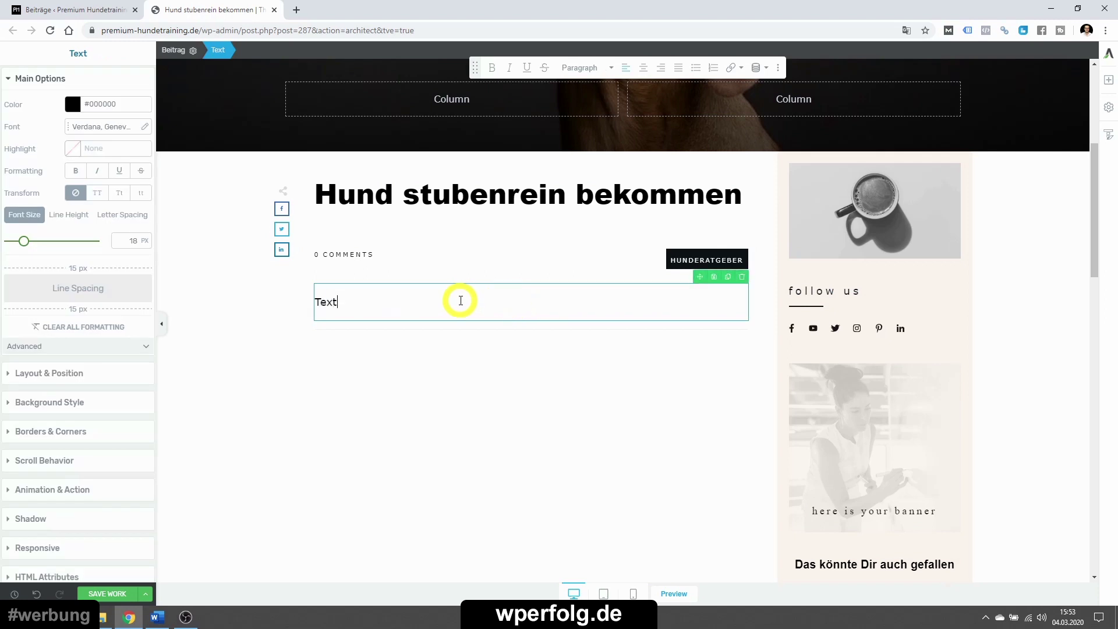
pyautogui.write('adfhjkasdgfjkhsadf')
pyautogui.press('Return')
pyautogui.write('ghjdkafgakshjfgka')
pyautogui.press('Return')
pyautogui.write('hgajdkfajkhsgfdhkjas')
pyautogui.press('Return')
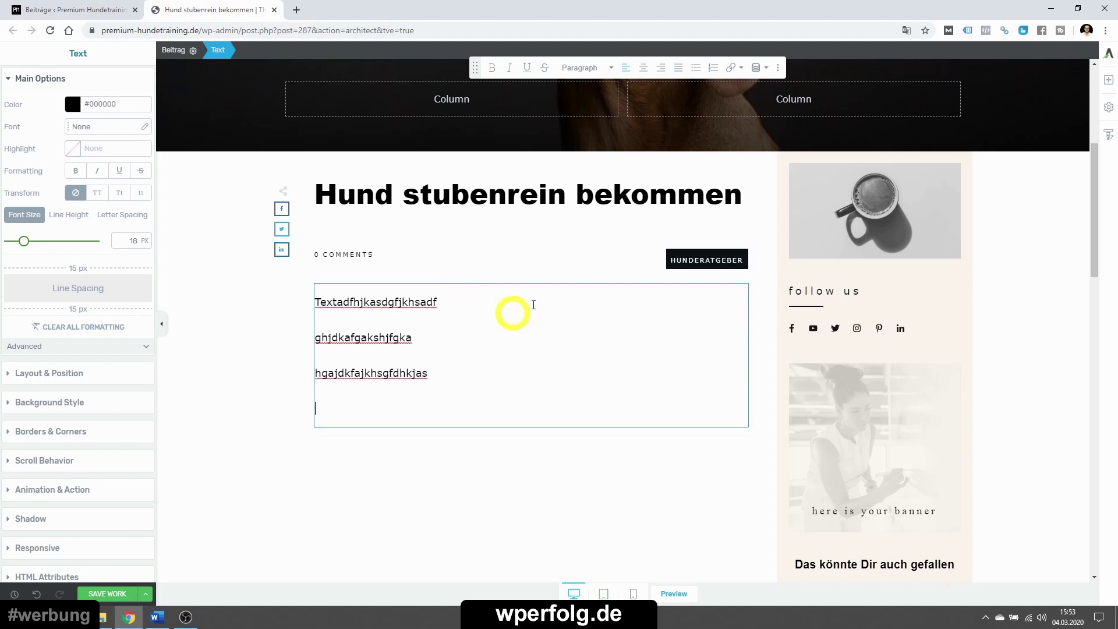
# - Insert a testimonial element below the text, using the Chic Light template
pyautogui.click(1107, 81)
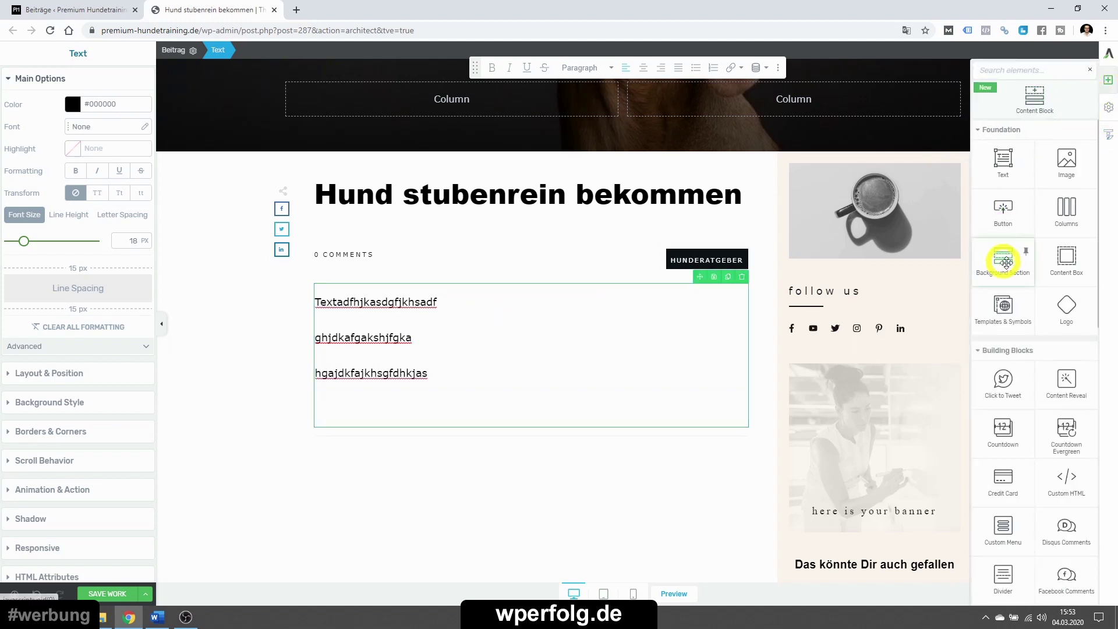
pyautogui.scroll(-3, 1043, 303)
pyautogui.write('test')
pyautogui.moveTo(1000, 205); pyautogui.dragTo(465, 415)
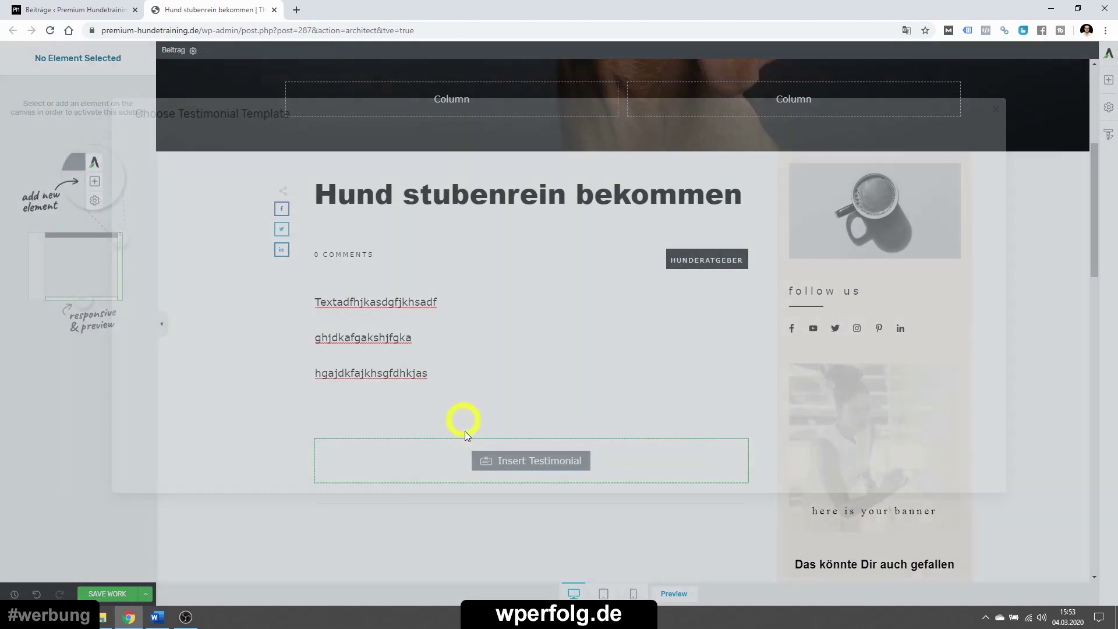
pyautogui.click(845, 496)
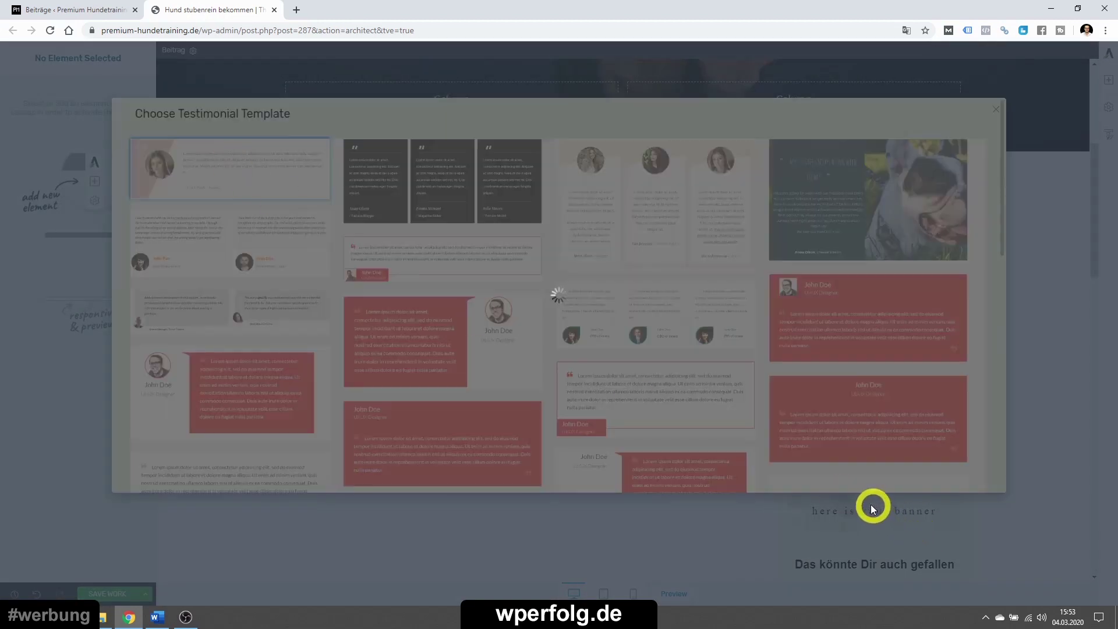
# - Examine how the text and testimonial sit within the post's template, including the header image and sidebar
pyautogui.scroll(-4, 505, 392)
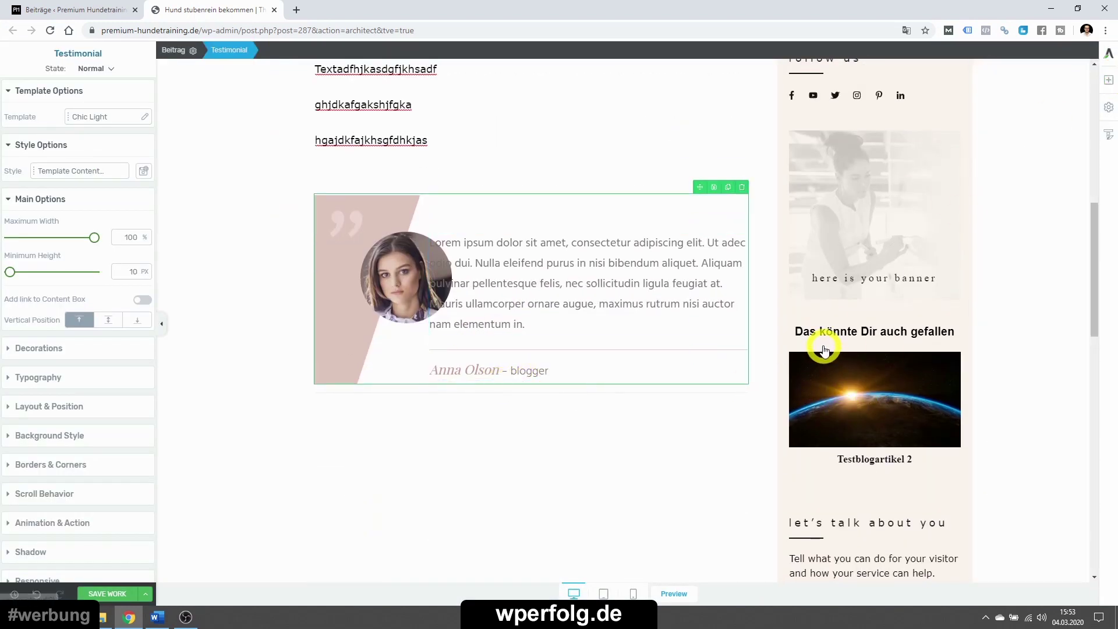
pyautogui.scroll(6, 827, 326)
pyautogui.scroll(2, 365, 290)
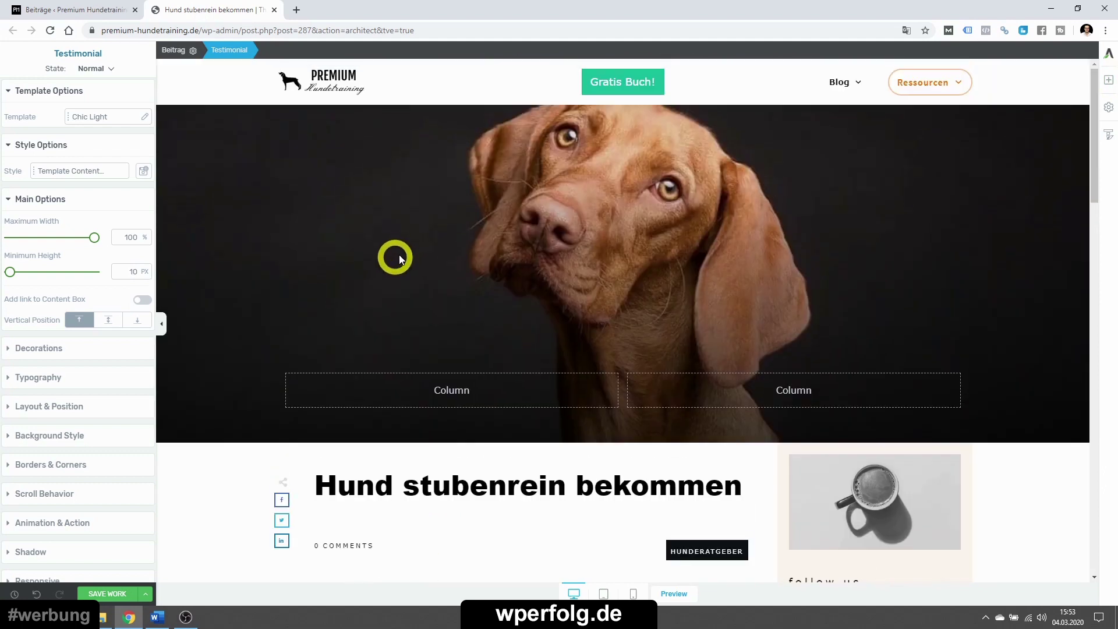
pyautogui.click(21, 7)
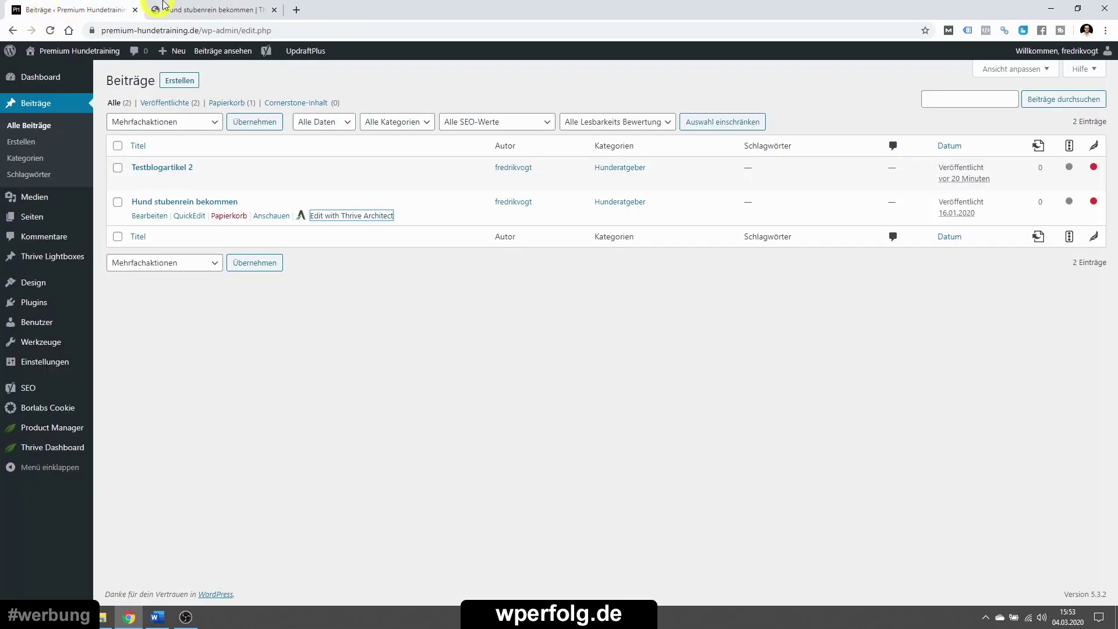
pyautogui.click(164, 6)
pyautogui.scroll(-11, 449, 307)
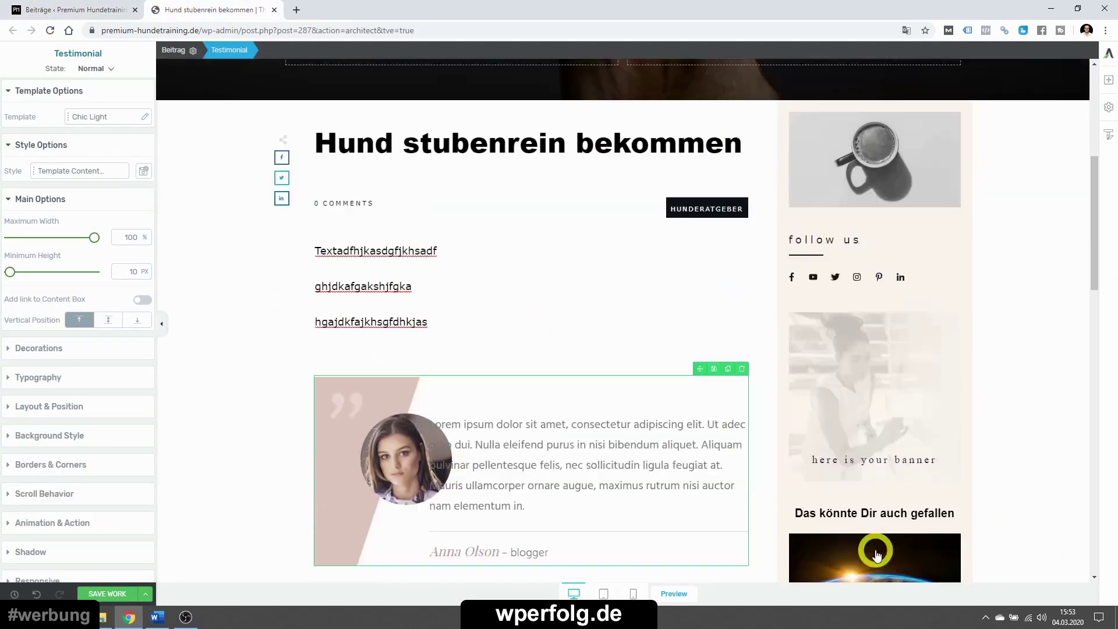
pyautogui.scroll(6, 378, 265)
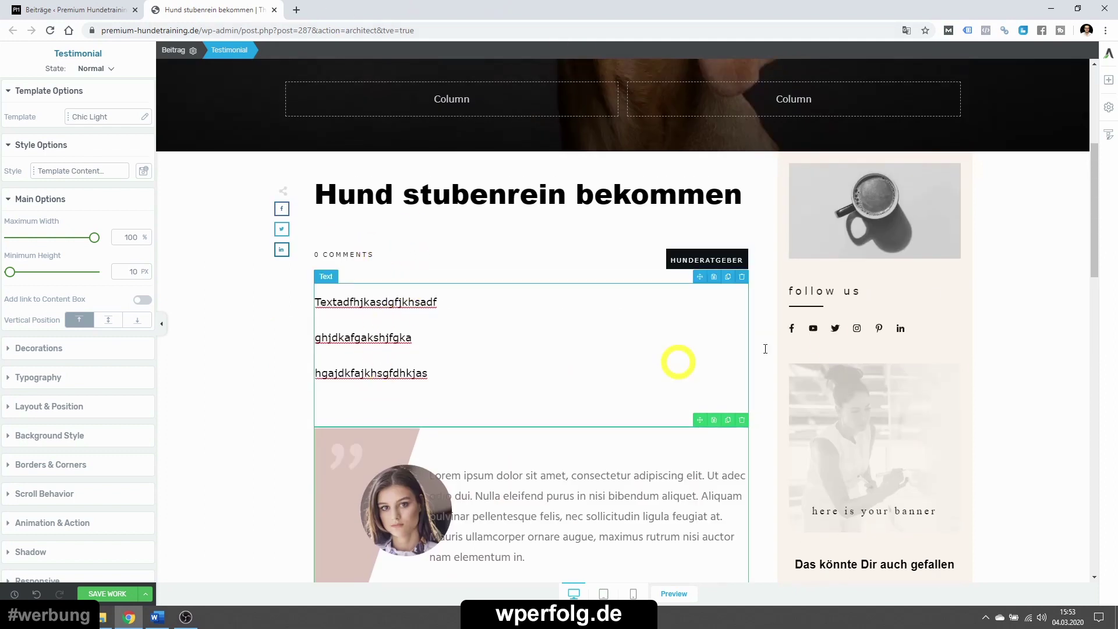
# - Insert an icon element between the text and the testimonial, choosing the cloud-sleet-light icon
pyautogui.click(1109, 80)
pyautogui.scroll(-4, 1001, 304)
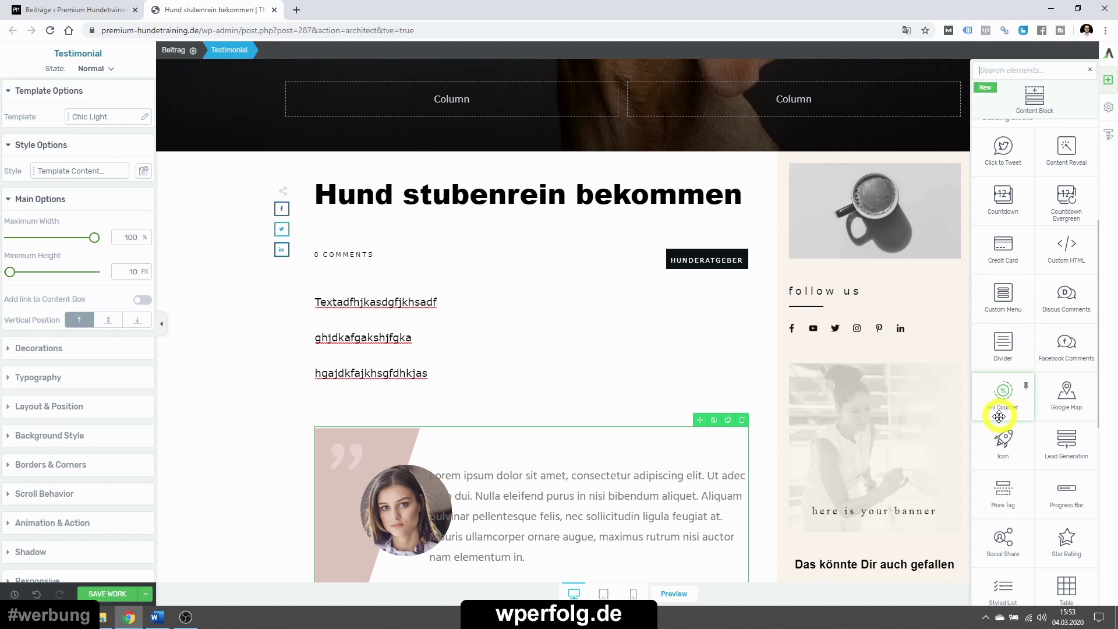
pyautogui.moveTo(998, 437); pyautogui.dragTo(460, 415)
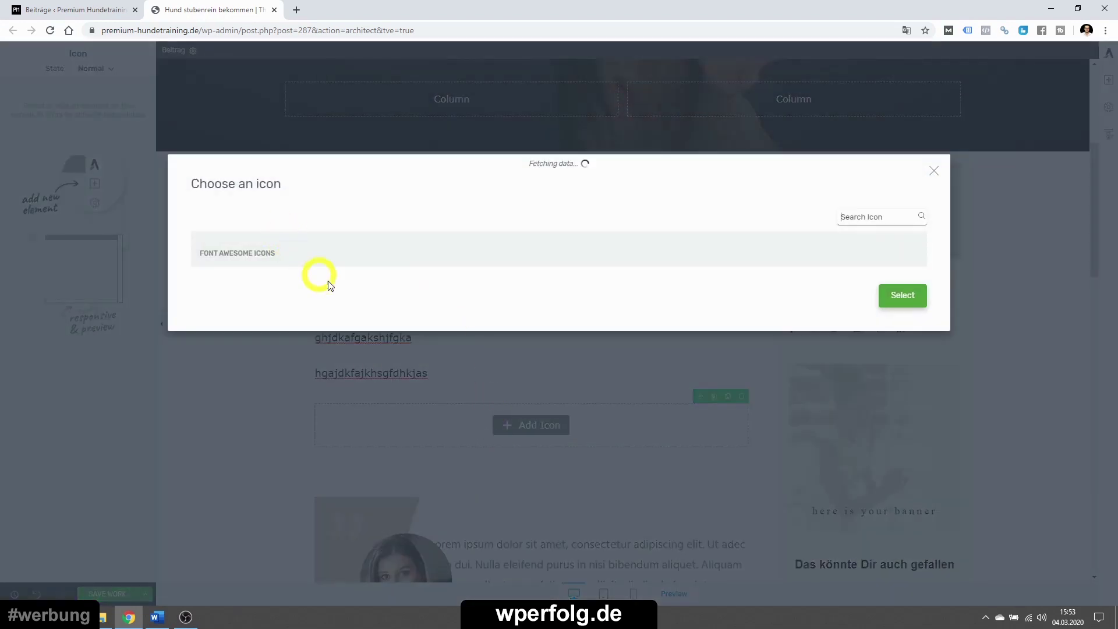
pyautogui.scroll(-6, 614, 343)
pyautogui.scroll(-4, 535, 401)
pyautogui.click(500, 367)
pyautogui.click(905, 473)
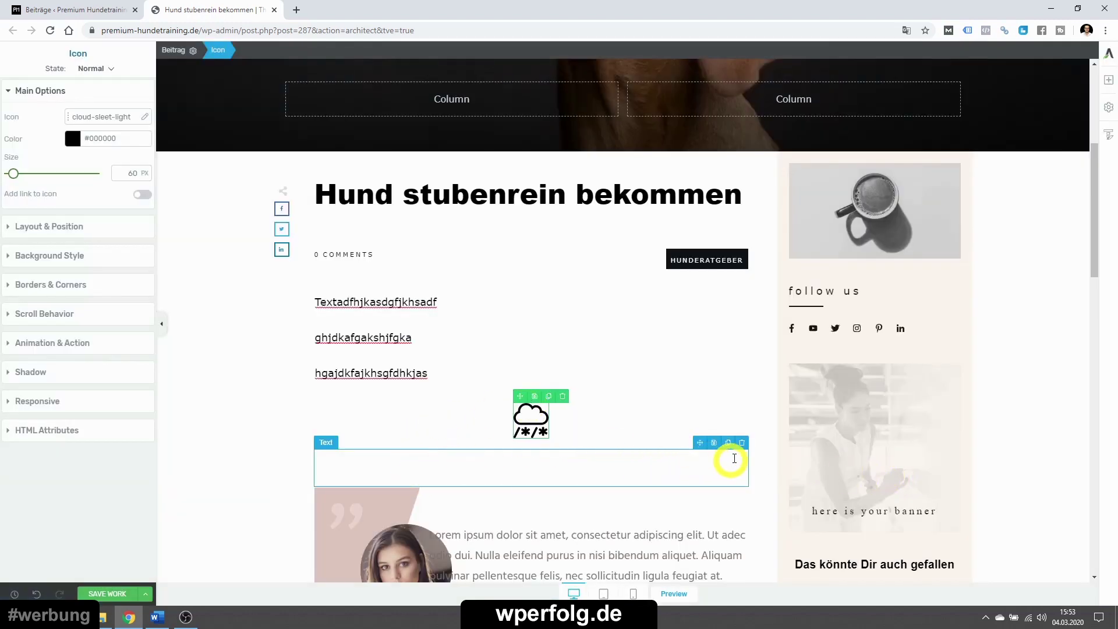
# - Delete the empty text element and the cloud icon above the testimonial, and save and close the post
pyautogui.click(742, 445)
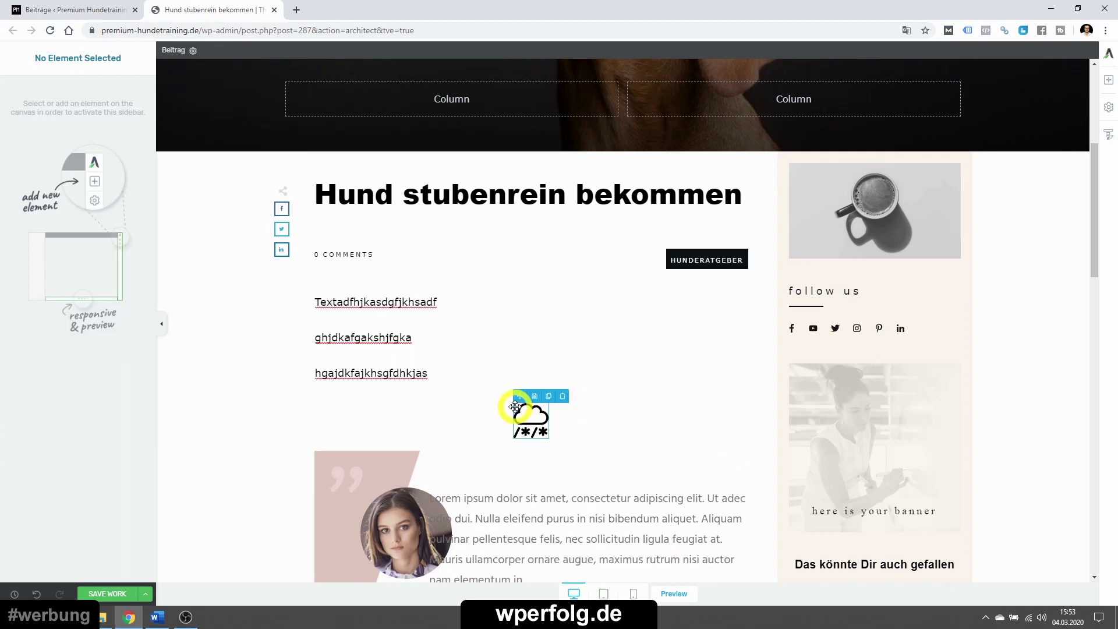
pyautogui.click(563, 397)
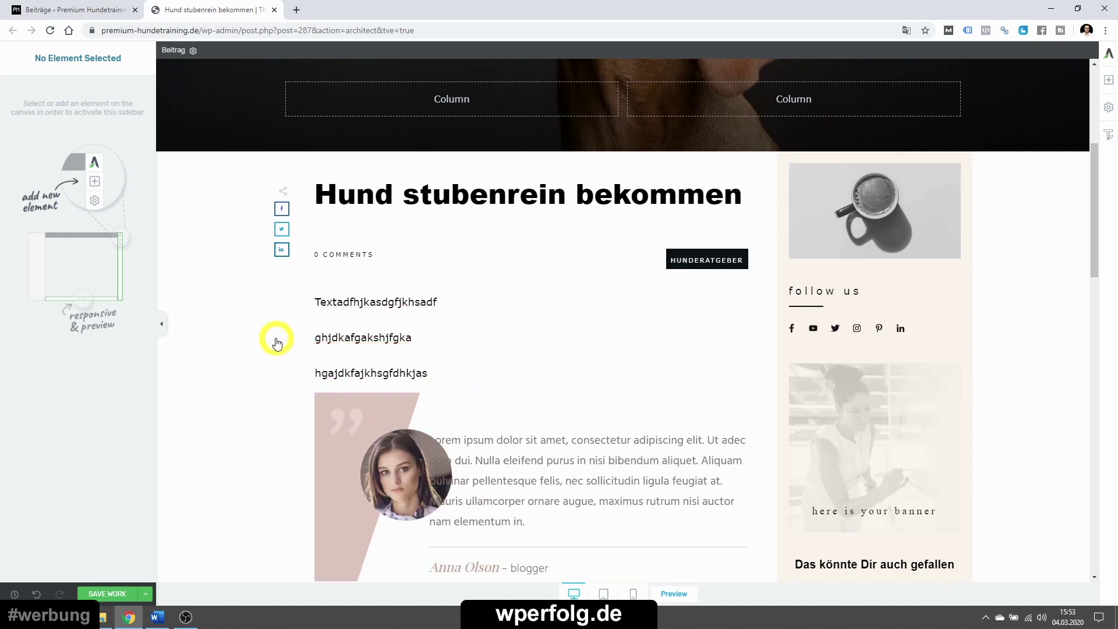
pyautogui.scroll(-5, 264, 343)
pyautogui.scroll(10, 262, 340)
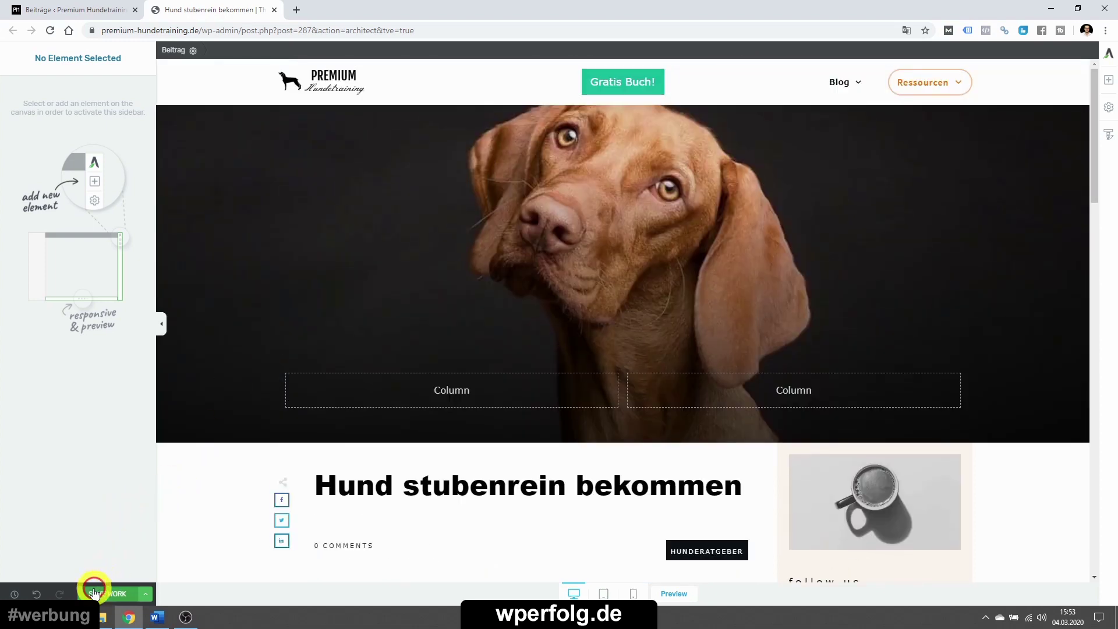
pyautogui.click(51, 7)
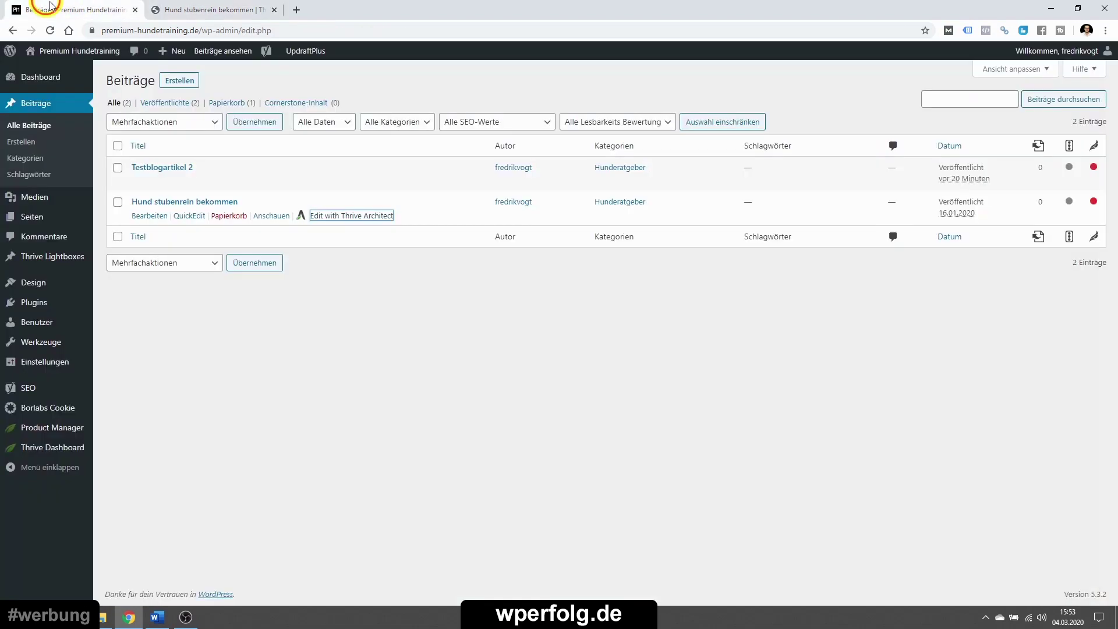
pyautogui.click(274, 10)
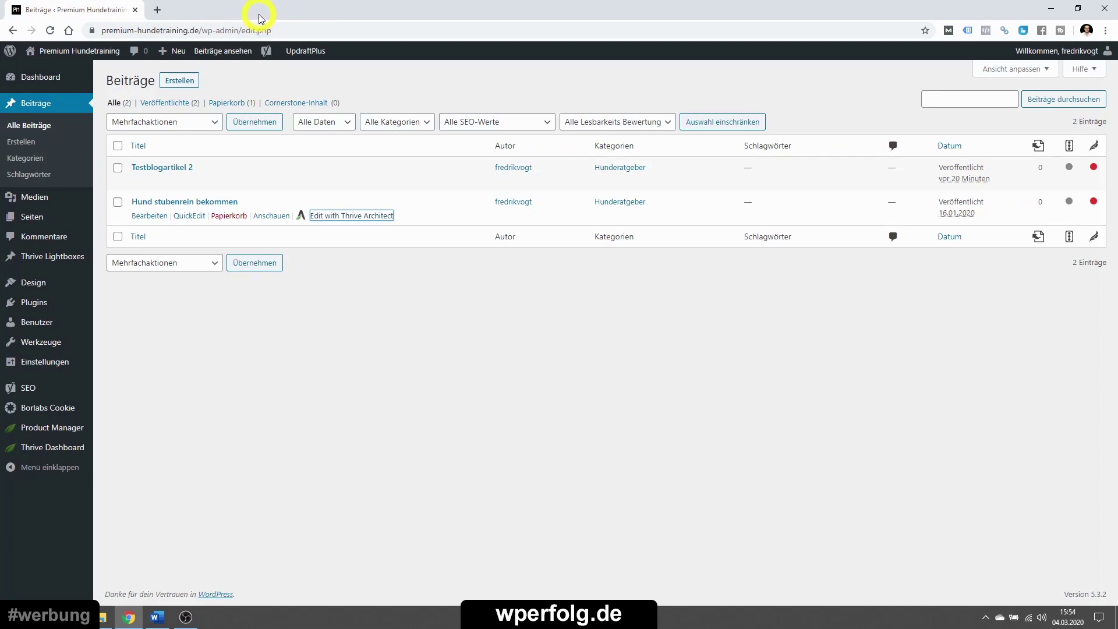
# - Create and publish a new page titled "Testseite" and open its preview
pyautogui.moveTo(88, 224)
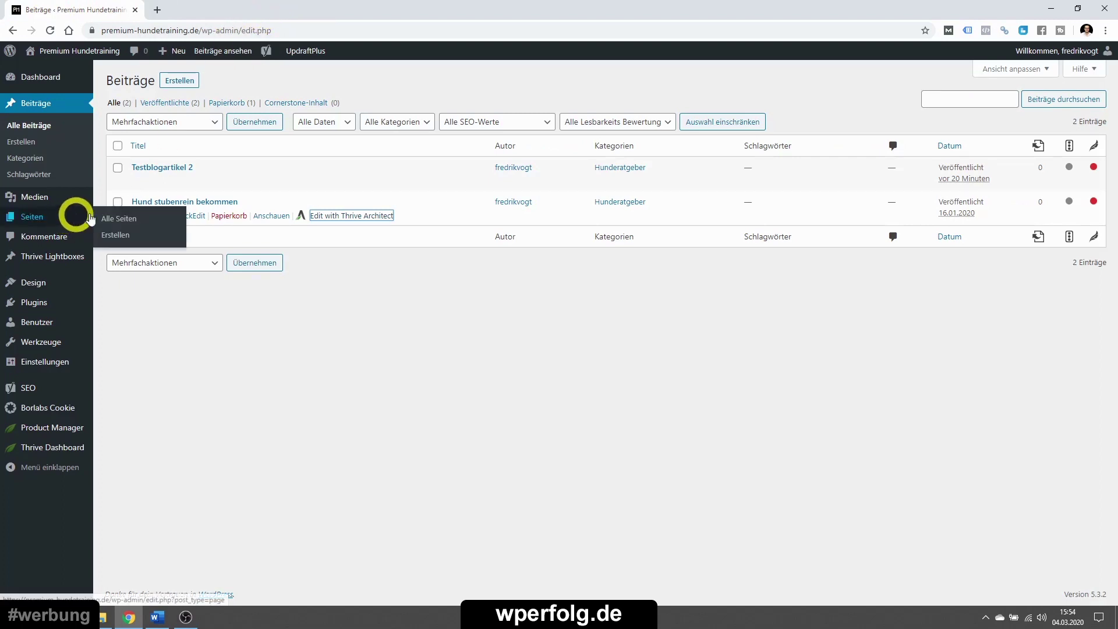
pyautogui.click(115, 236)
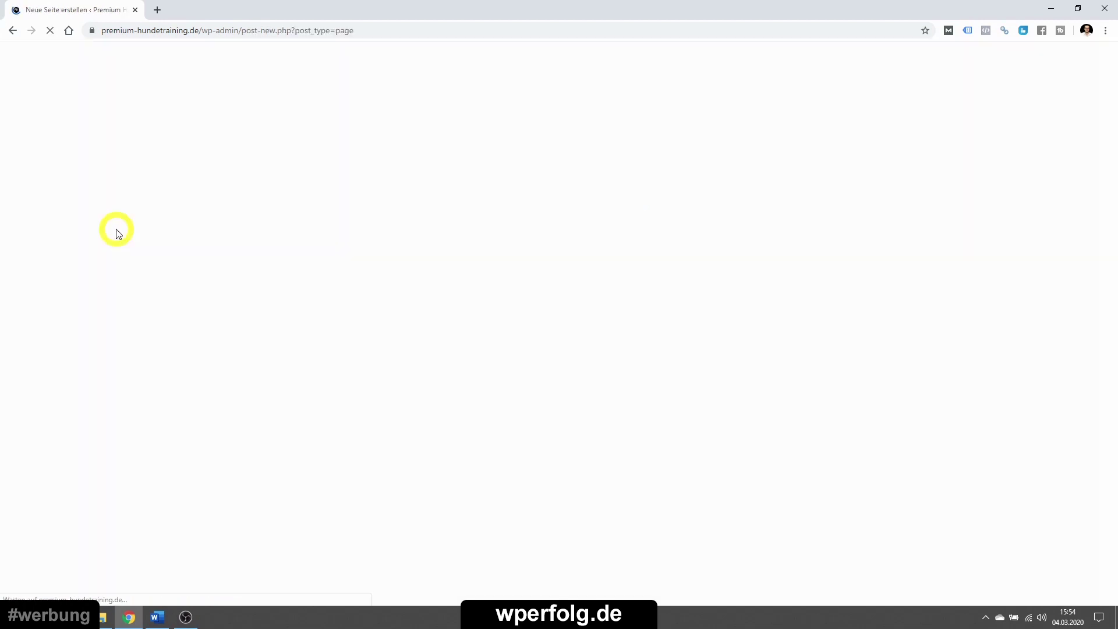
pyautogui.write('Testseite')
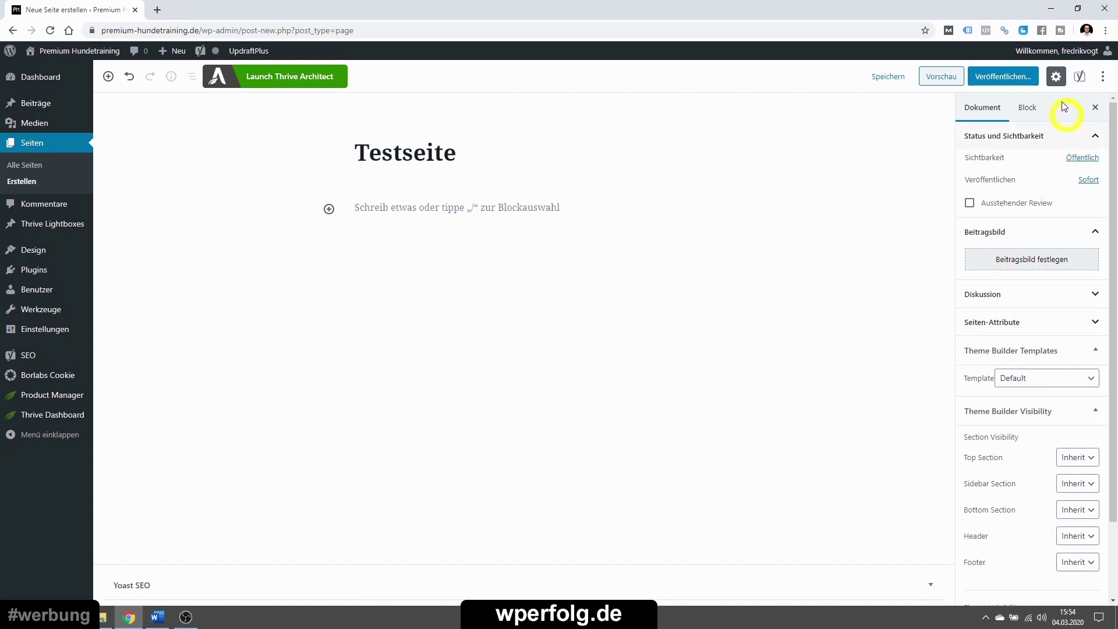
pyautogui.click(1017, 77)
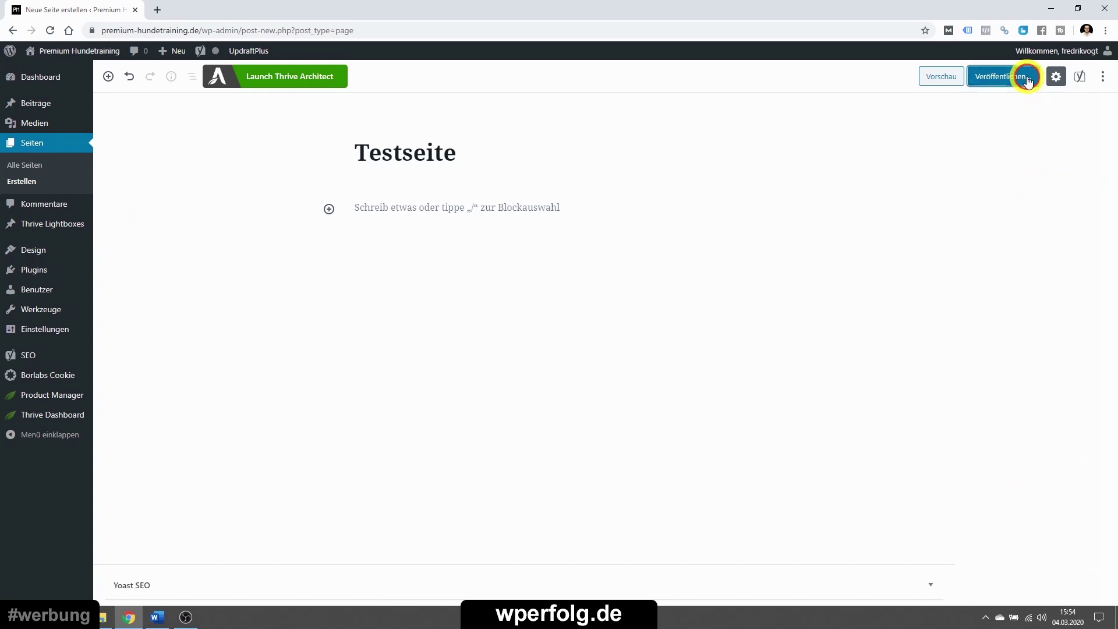
pyautogui.click(1036, 78)
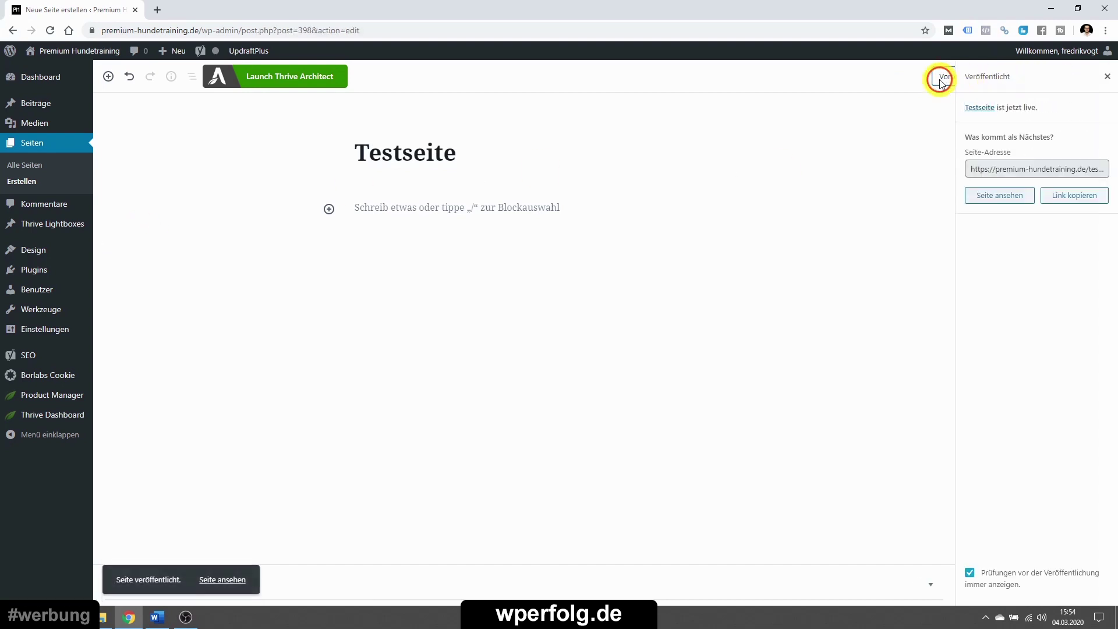
pyautogui.click(941, 76)
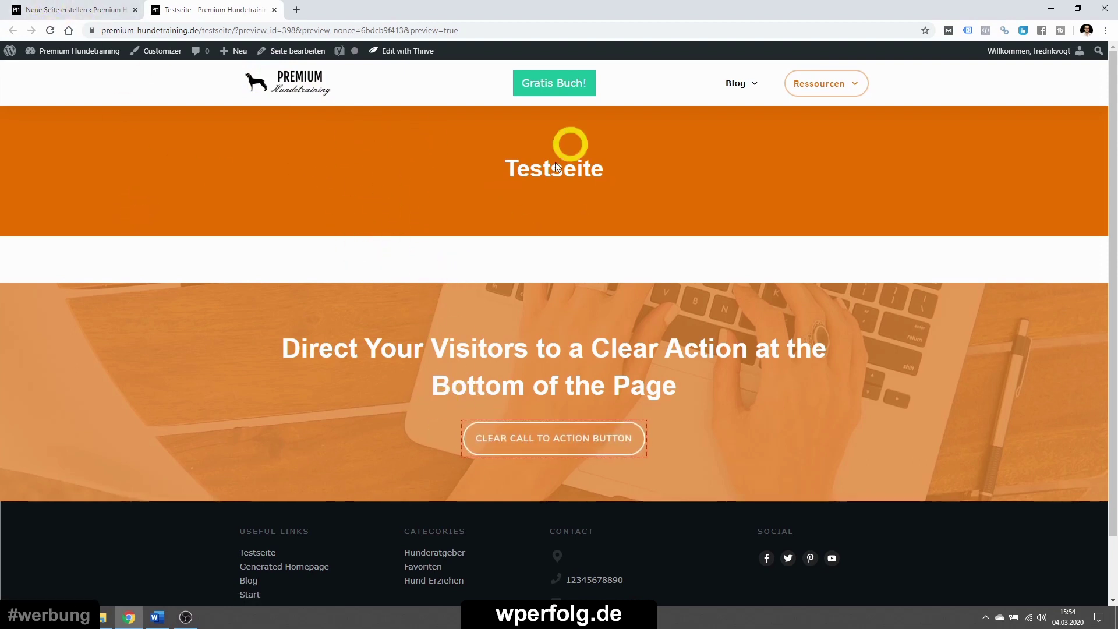
# - Set the visibility of Testseite's Top Section, Sidebar Section and Bottom Section to Hide
pyautogui.scroll(-2, 319, 516)
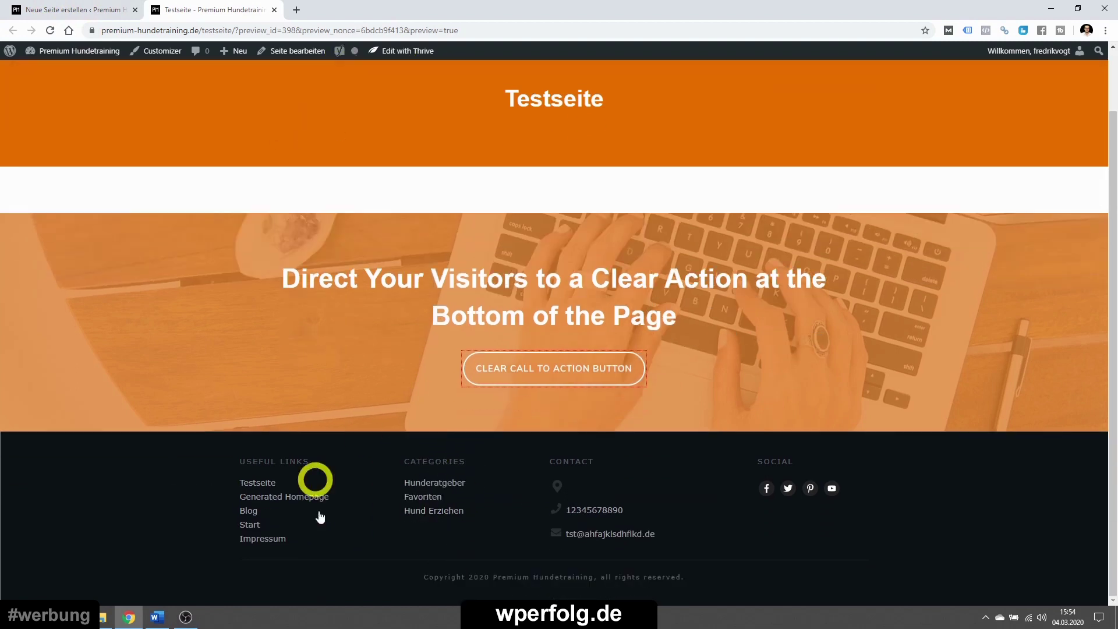
pyautogui.click(107, 7)
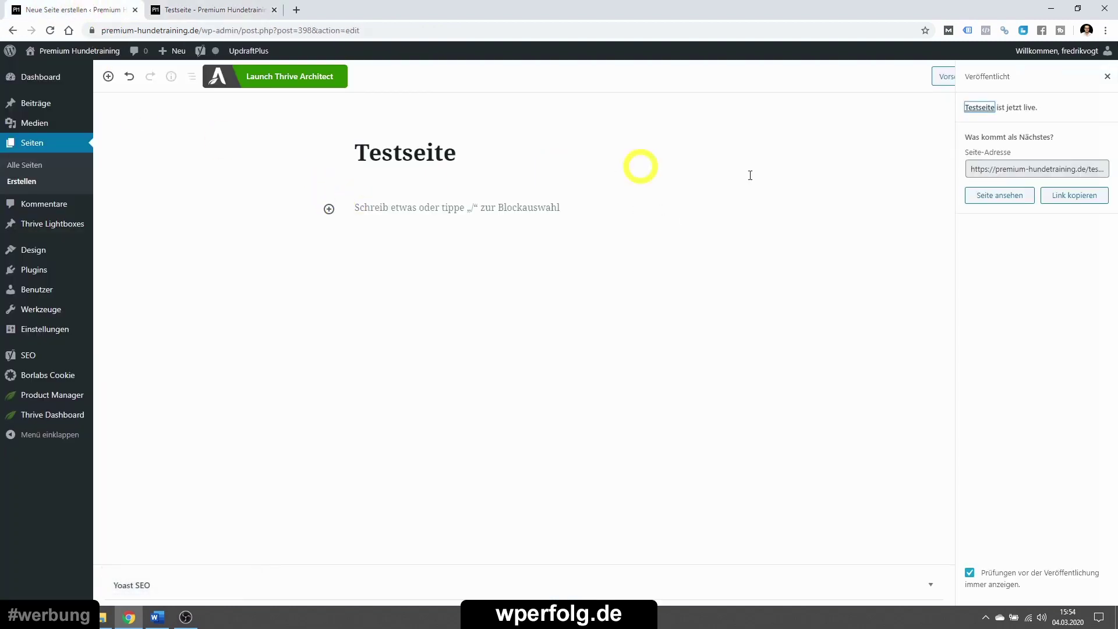
pyautogui.click(1106, 77)
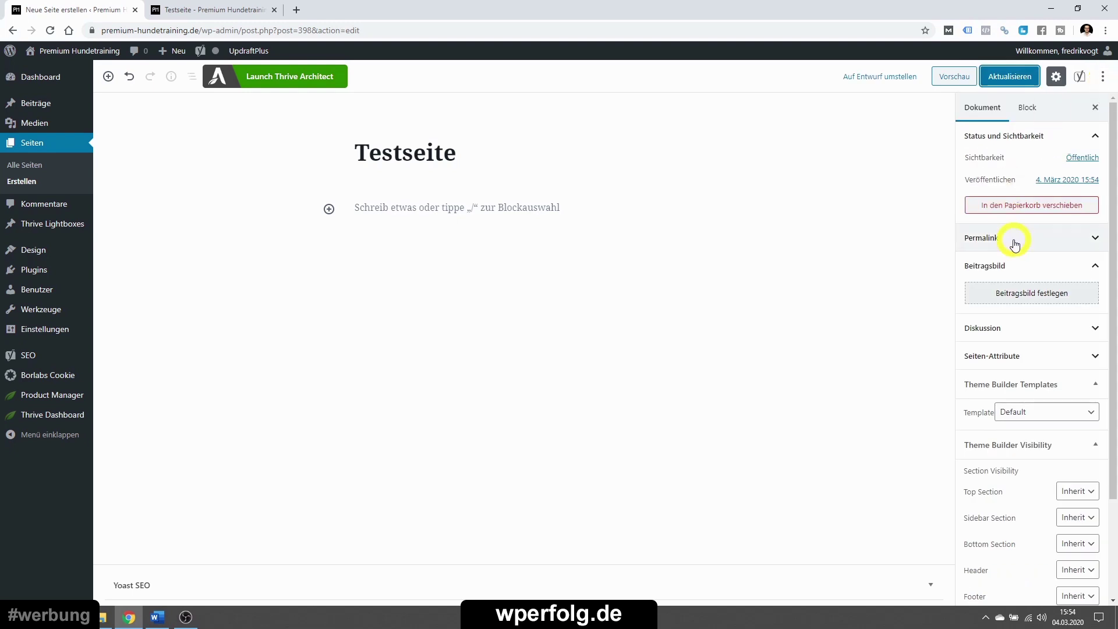
pyautogui.scroll(-2, 1043, 338)
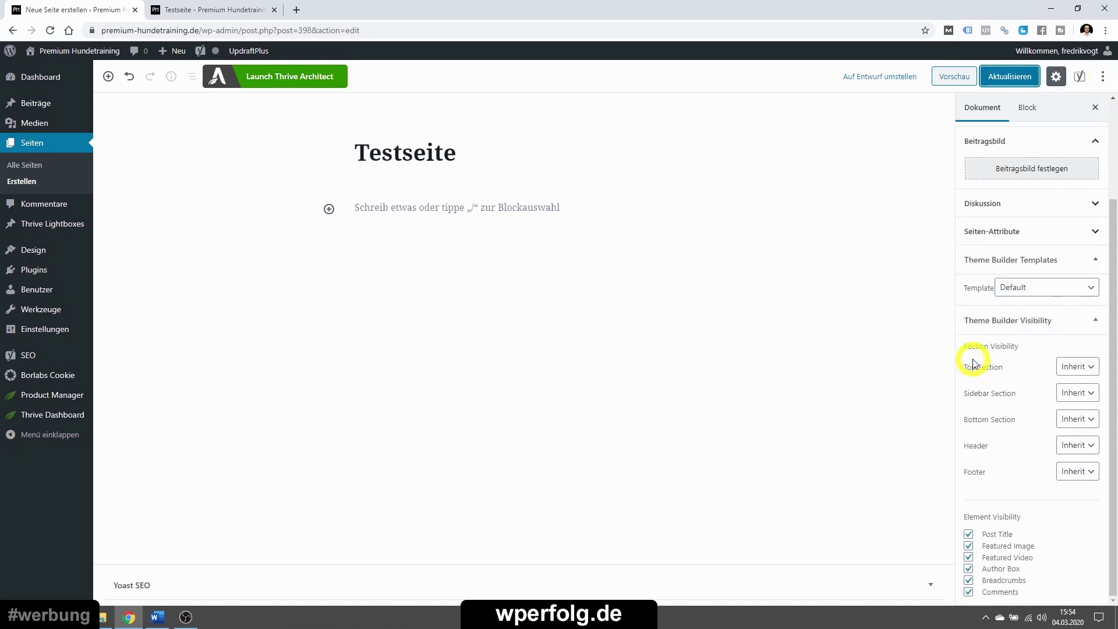
pyautogui.click(1076, 367)
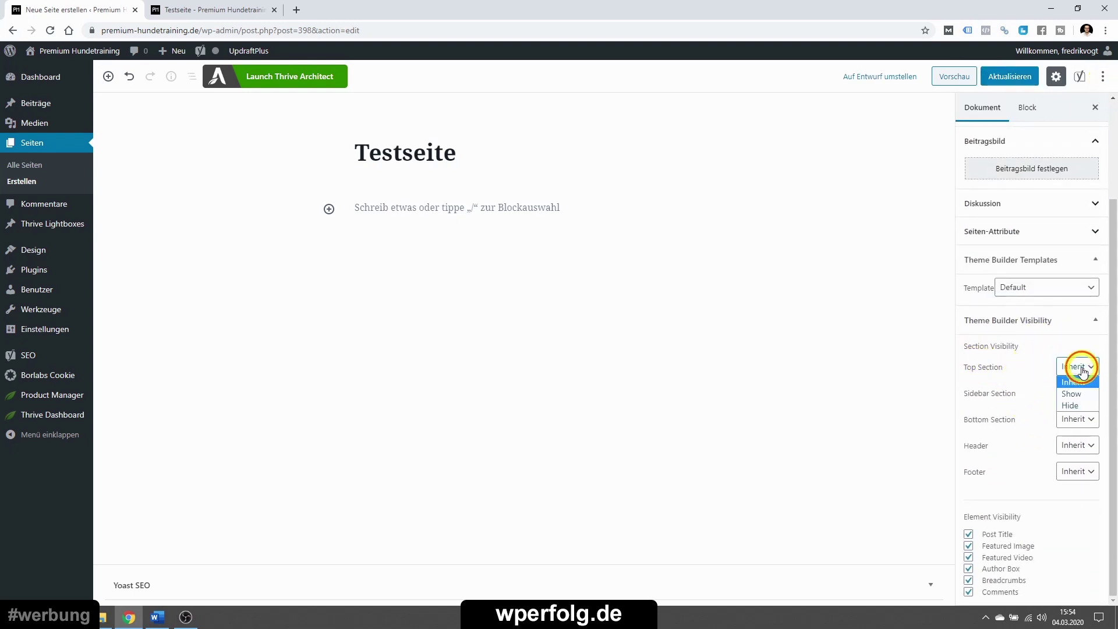
pyautogui.click(1067, 406)
pyautogui.click(1069, 392)
pyautogui.click(1069, 432)
pyautogui.click(1069, 425)
pyautogui.click(1073, 459)
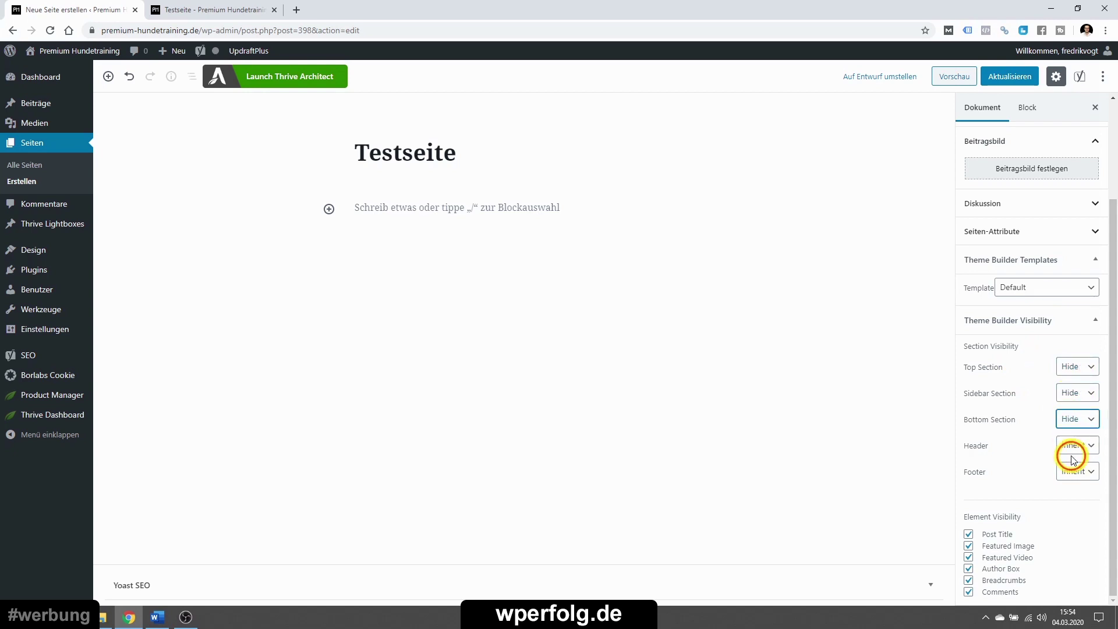
# - Set Testseite's Header and Footer visibility to Hide, then update the page and preview it
pyautogui.click(1072, 449)
pyautogui.click(1069, 484)
pyautogui.click(1069, 473)
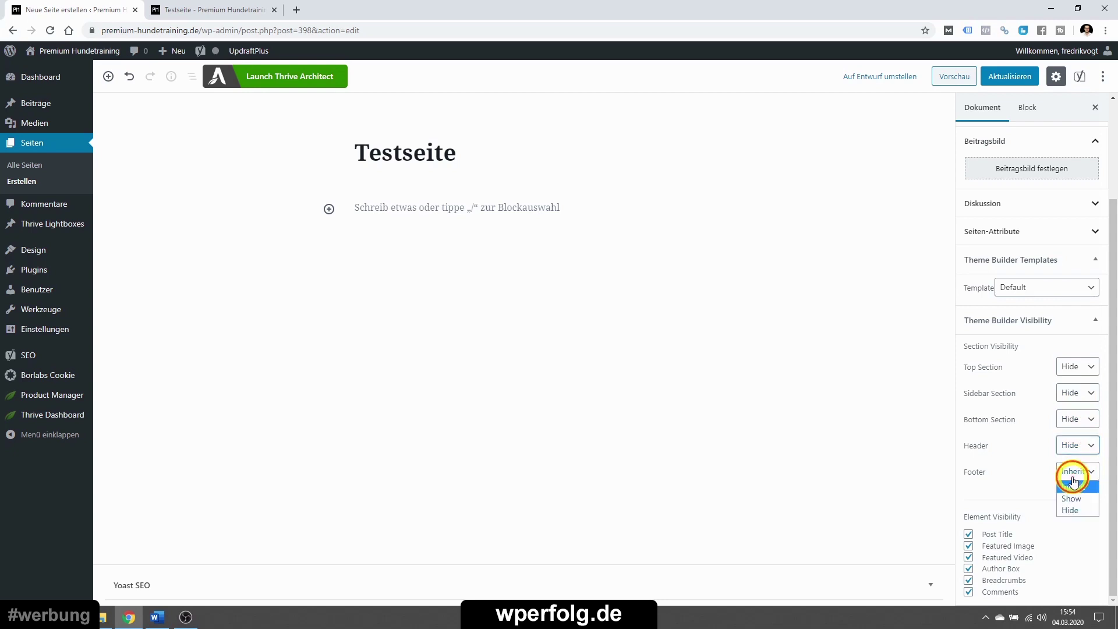
pyautogui.click(1069, 511)
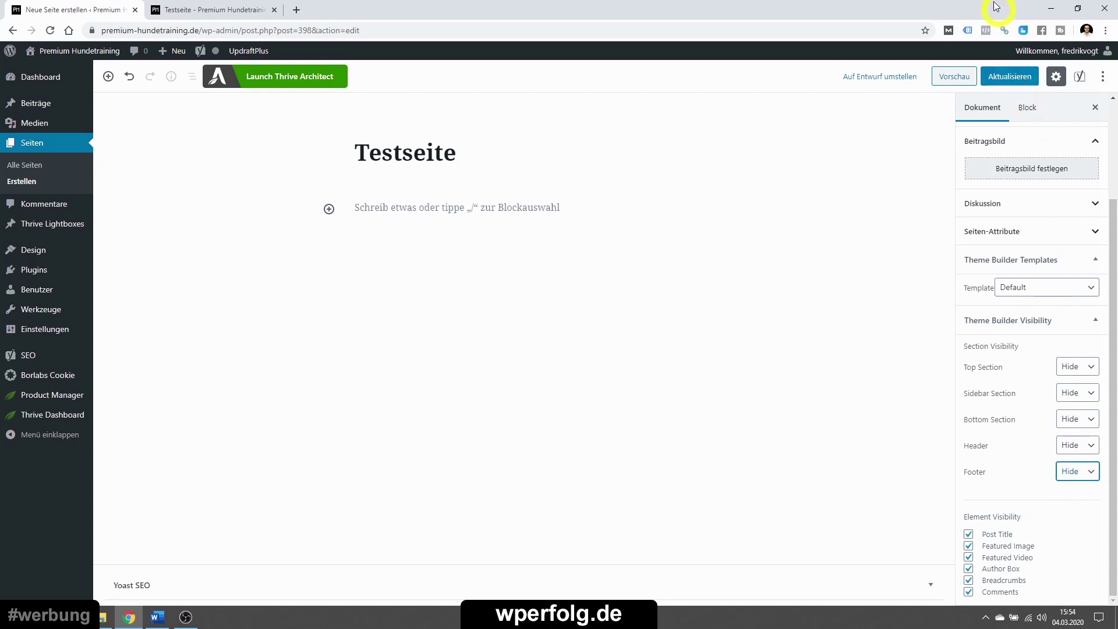
pyautogui.click(1002, 76)
pyautogui.click(939, 78)
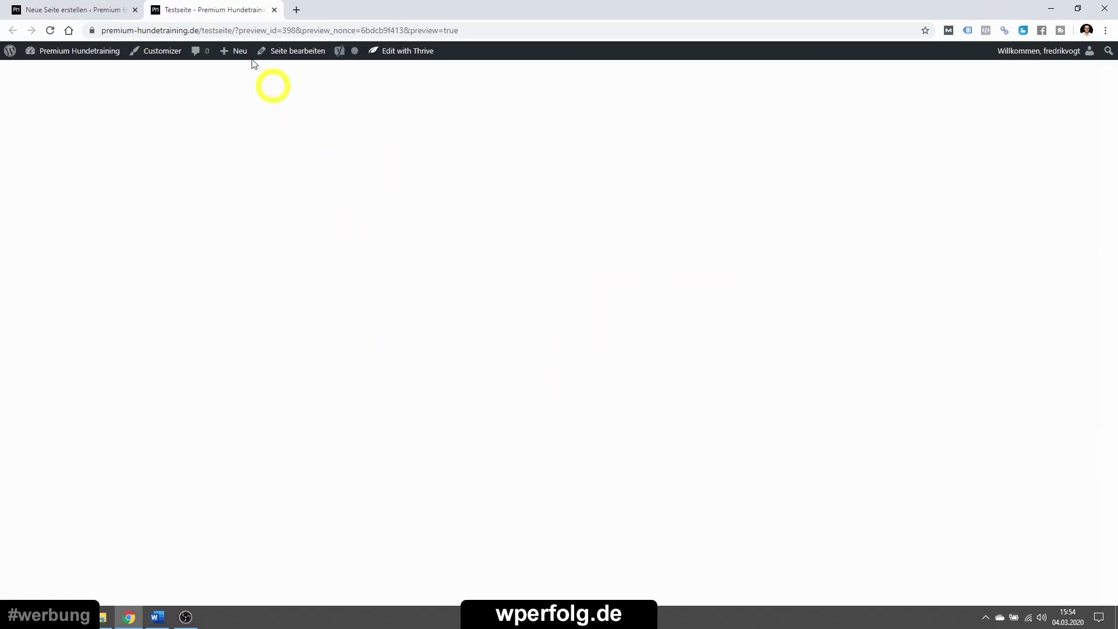
# - Set the Header visibility of Testseite back to Inherit, update the page and open a fresh preview
pyautogui.click(105, 10)
pyautogui.click(274, 10)
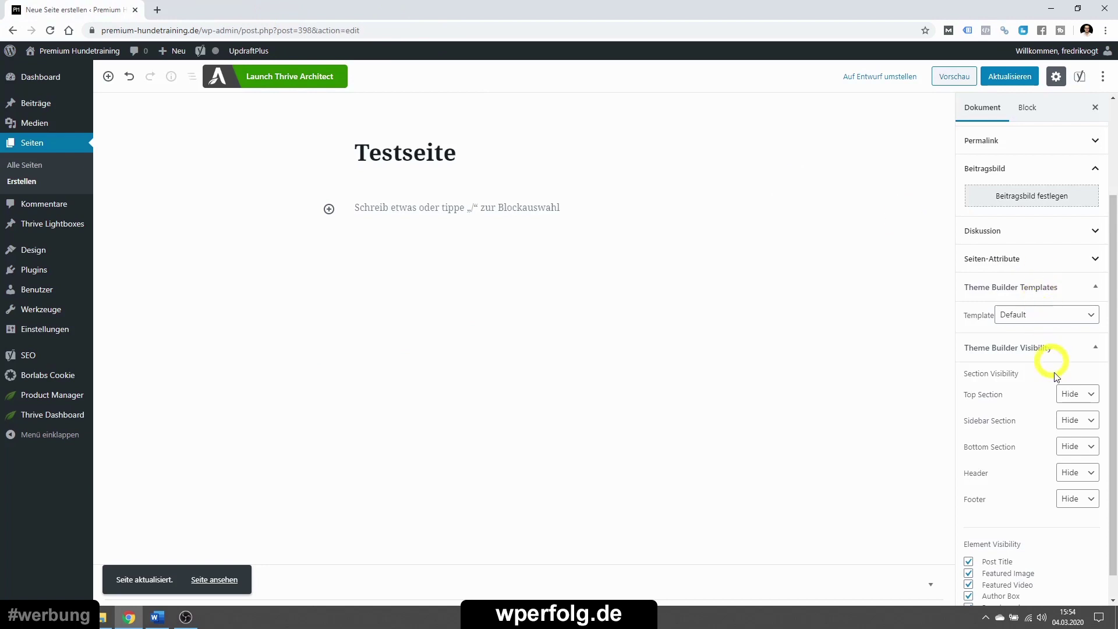
pyautogui.click(1073, 479)
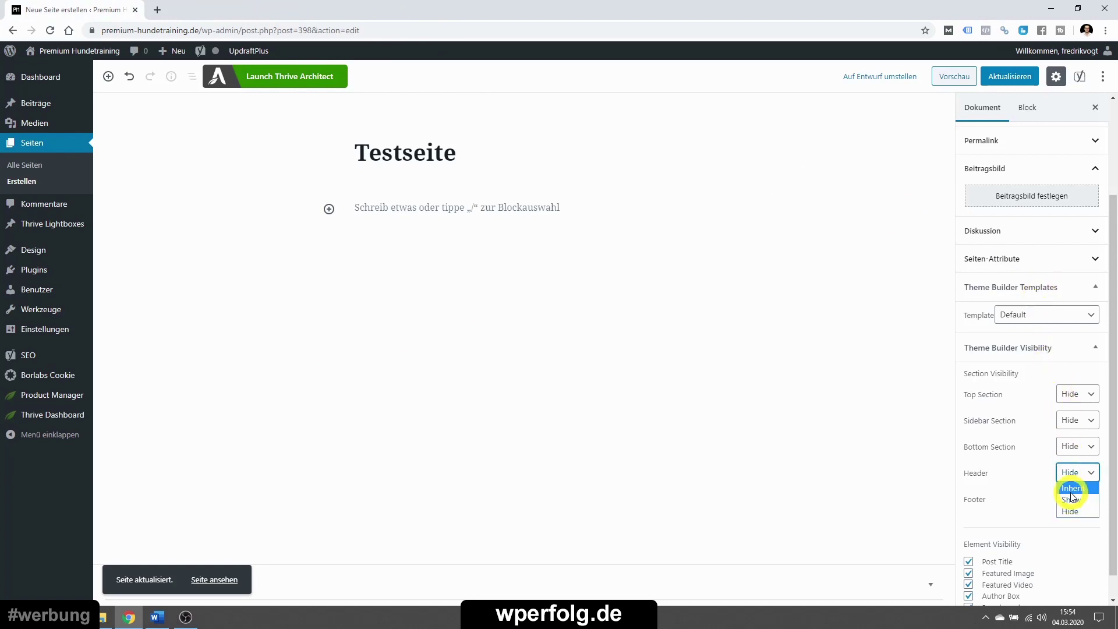
pyautogui.click(1072, 490)
pyautogui.click(1010, 76)
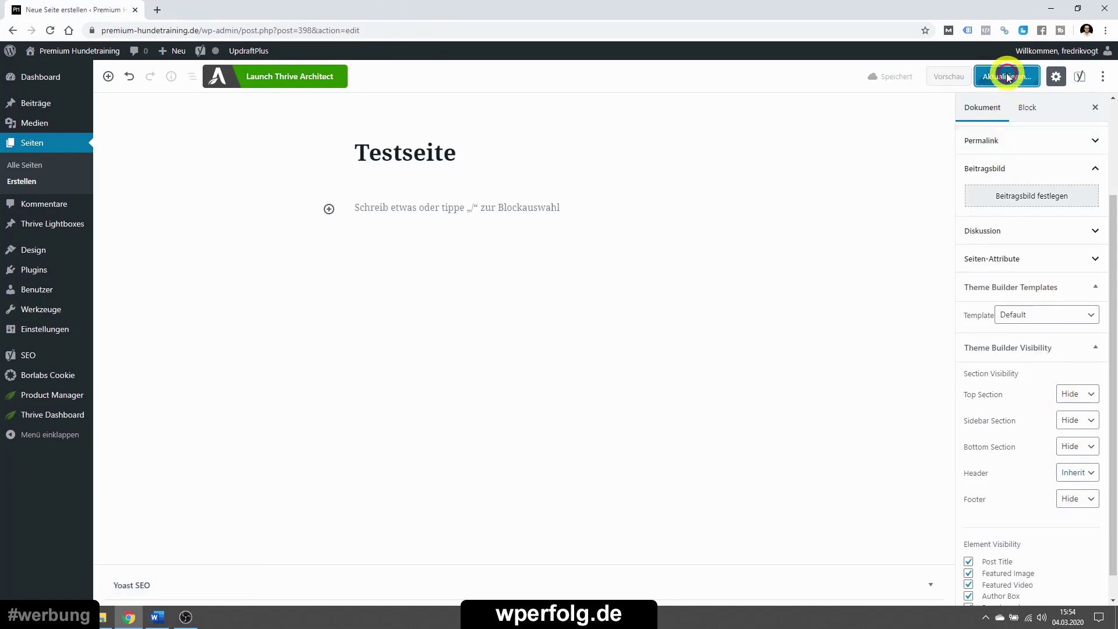
pyautogui.click(954, 78)
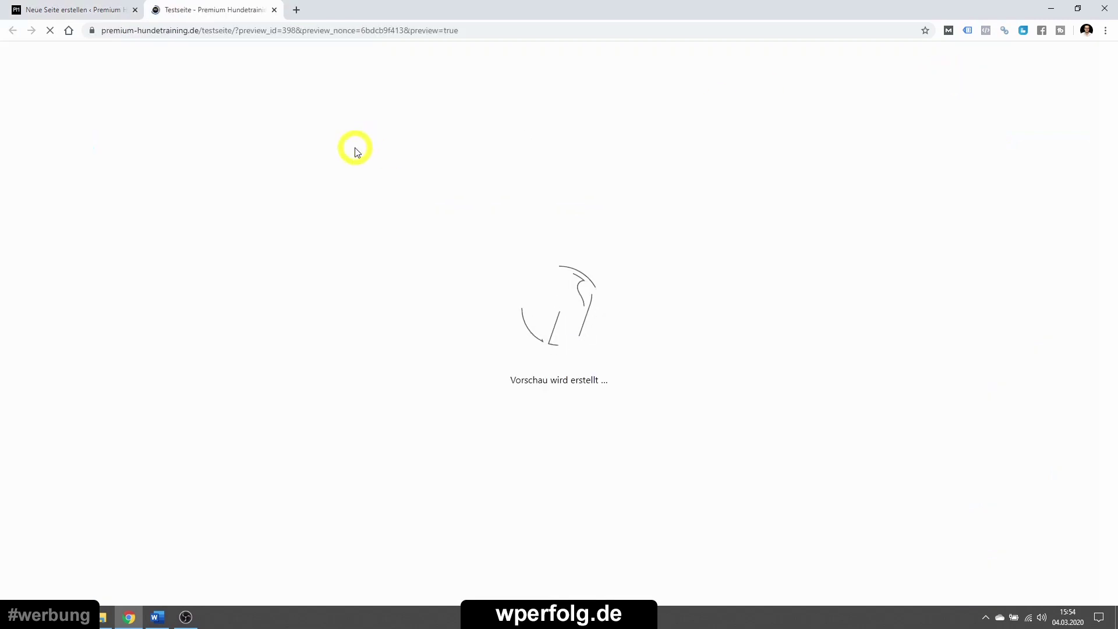
# - Open Testseite in Thrive Architect and insert a Background Section stretched to fit the screen width
pyautogui.moveTo(387, 50)
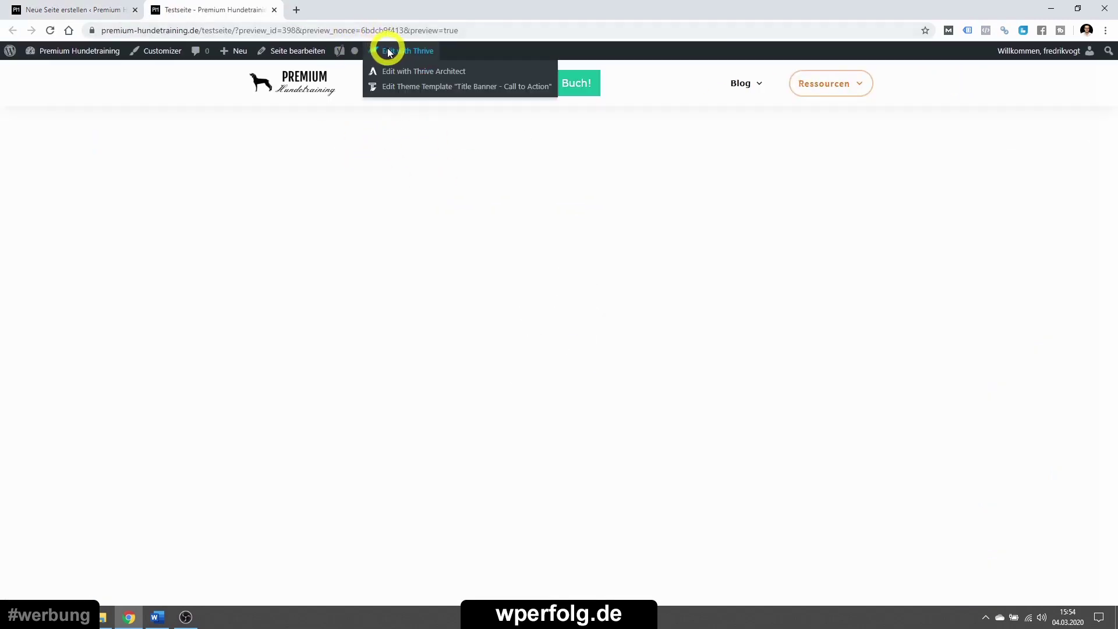
pyautogui.click(396, 72)
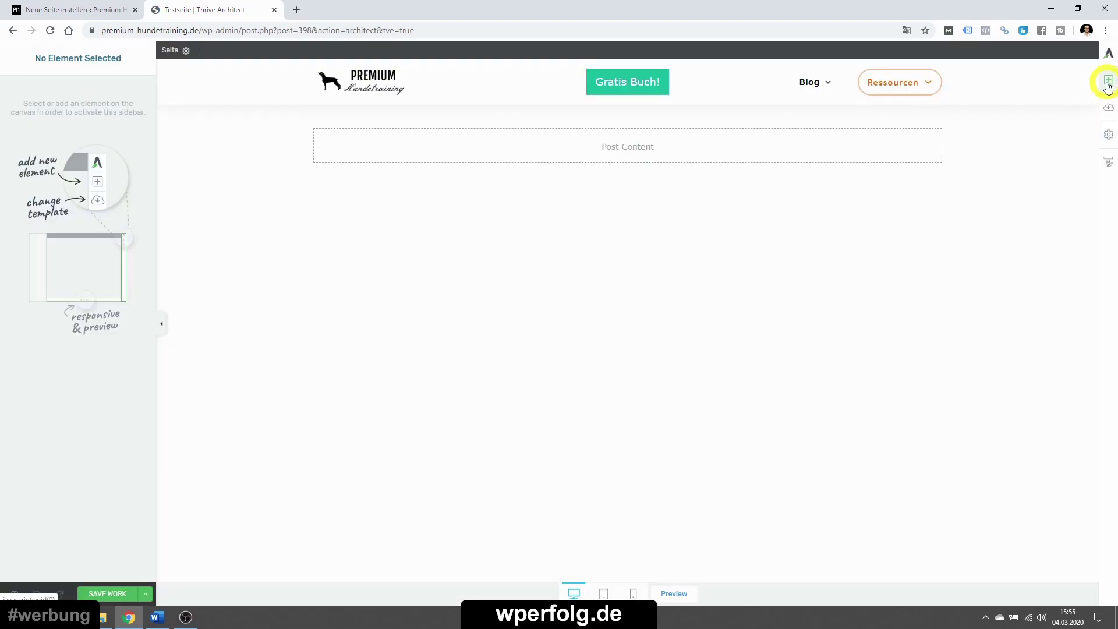
pyautogui.click(1109, 82)
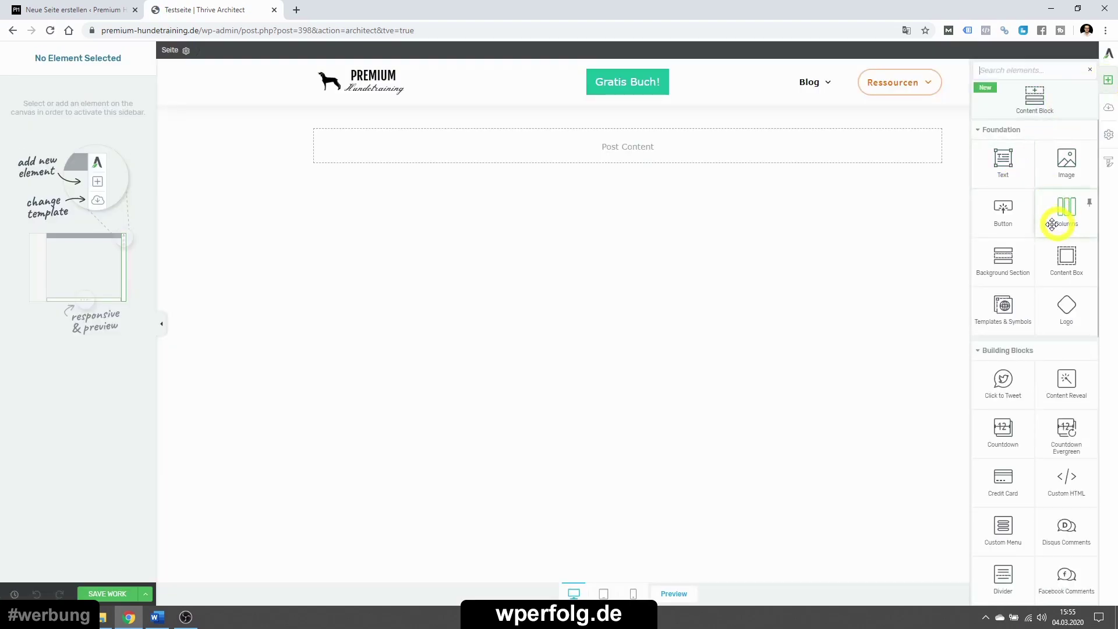
pyautogui.moveTo(1000, 273); pyautogui.dragTo(562, 142)
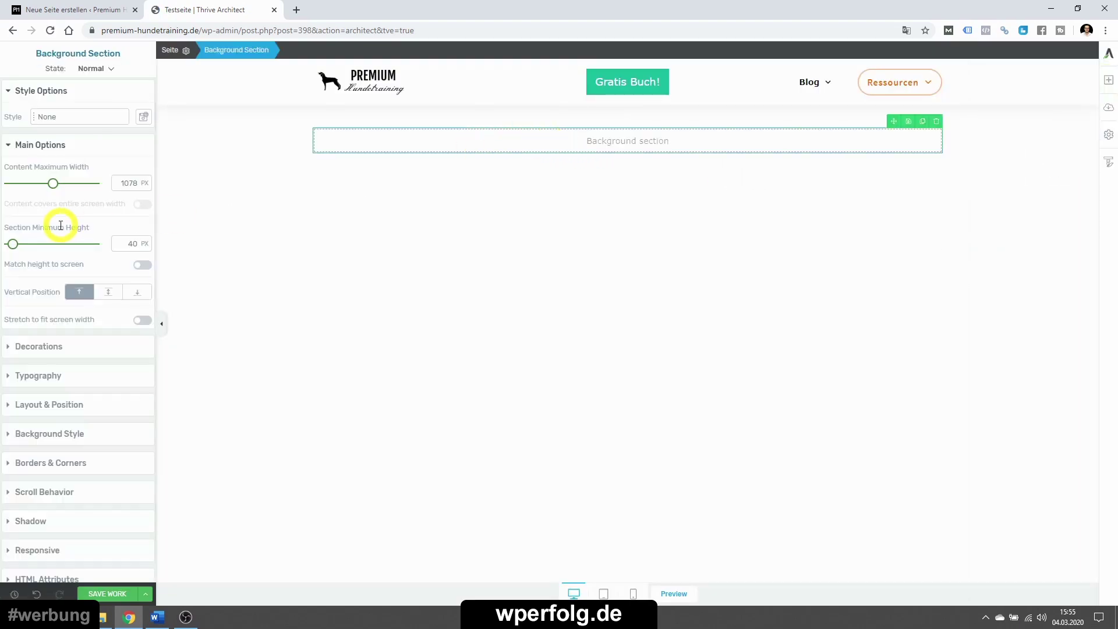
pyautogui.click(139, 320)
# - Fill the new background section with a solid black color
pyautogui.click(54, 445)
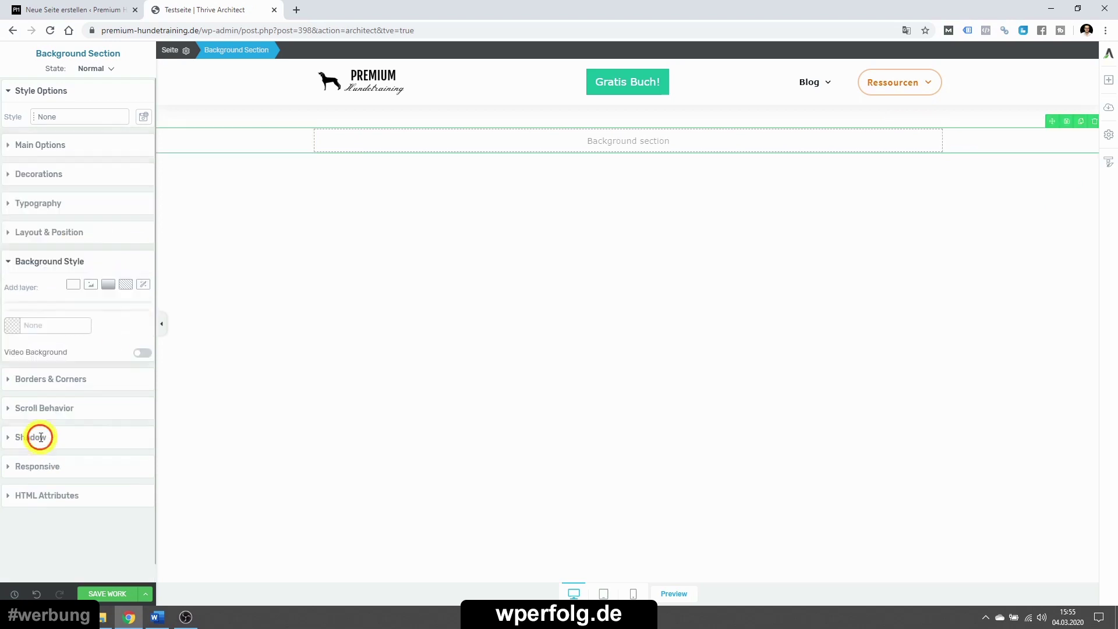
pyautogui.click(13, 333)
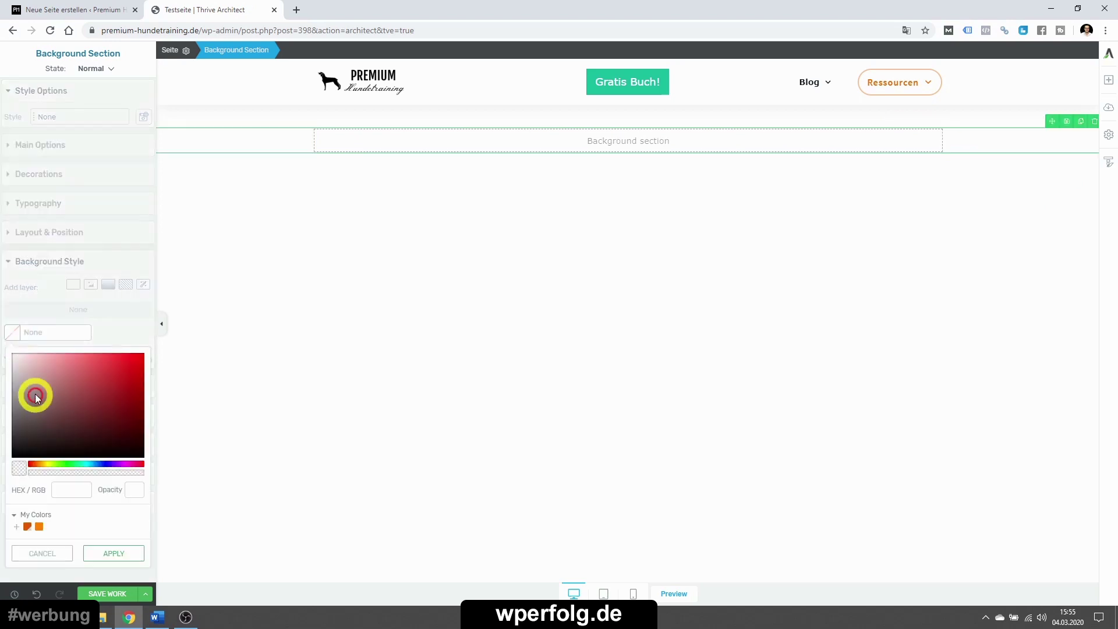
pyautogui.click(90, 551)
# - Insert a button into the black background section and place a countdown below it
pyautogui.click(1109, 80)
pyautogui.moveTo(1006, 257)
pyautogui.mouseDown()
pyautogui.moveTo(1004, 211)
pyautogui.moveTo(612, 143)
pyautogui.mouseUp()
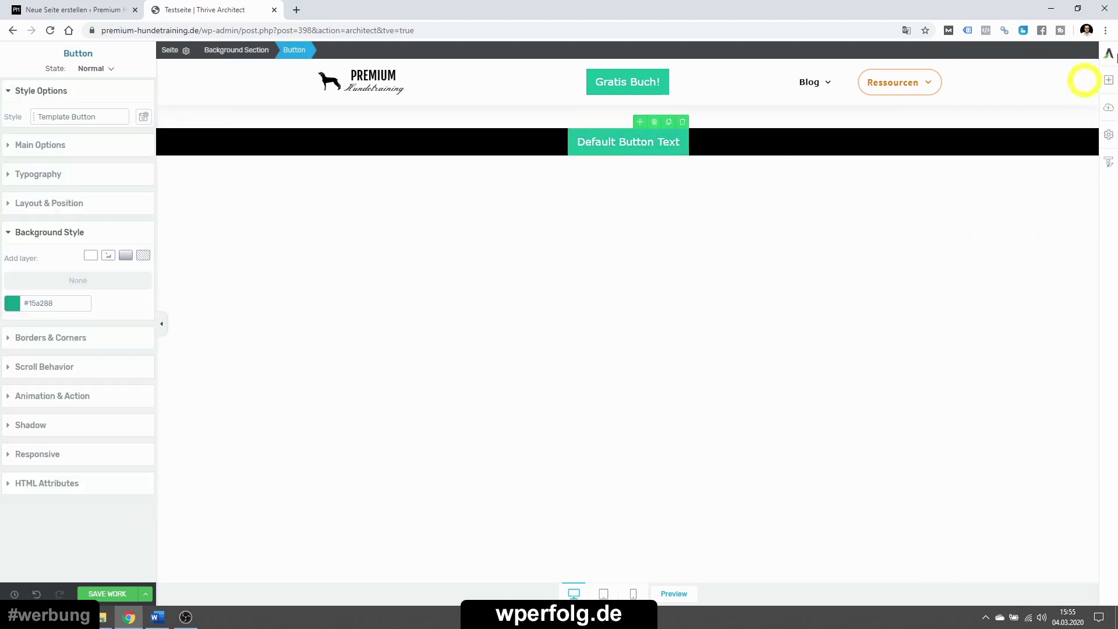
pyautogui.click(1108, 80)
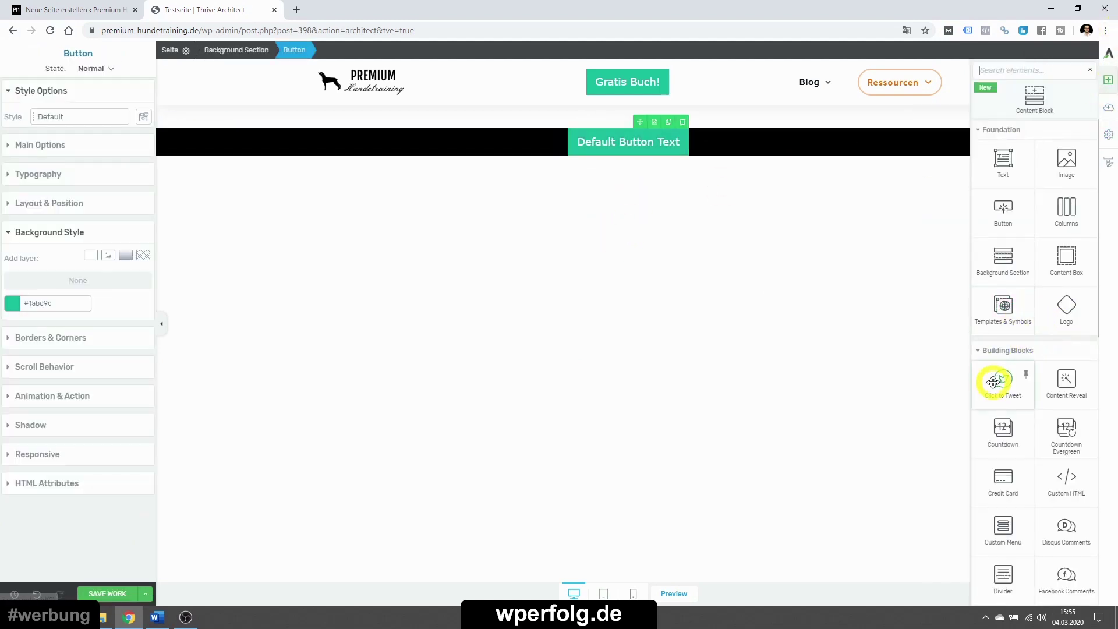
pyautogui.moveTo(1003, 434); pyautogui.dragTo(583, 167)
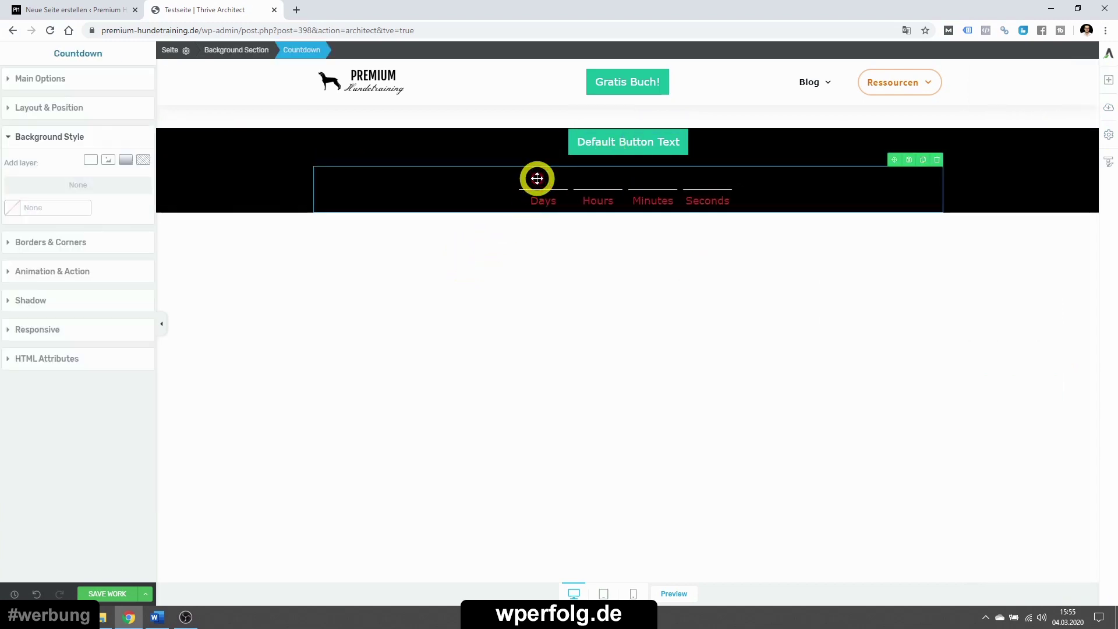
pyautogui.click(216, 183)
# - Create a new post titled "Testbeitrag 3" with ImagePricing_table2.jpg as its featured image
pyautogui.click(75, 5)
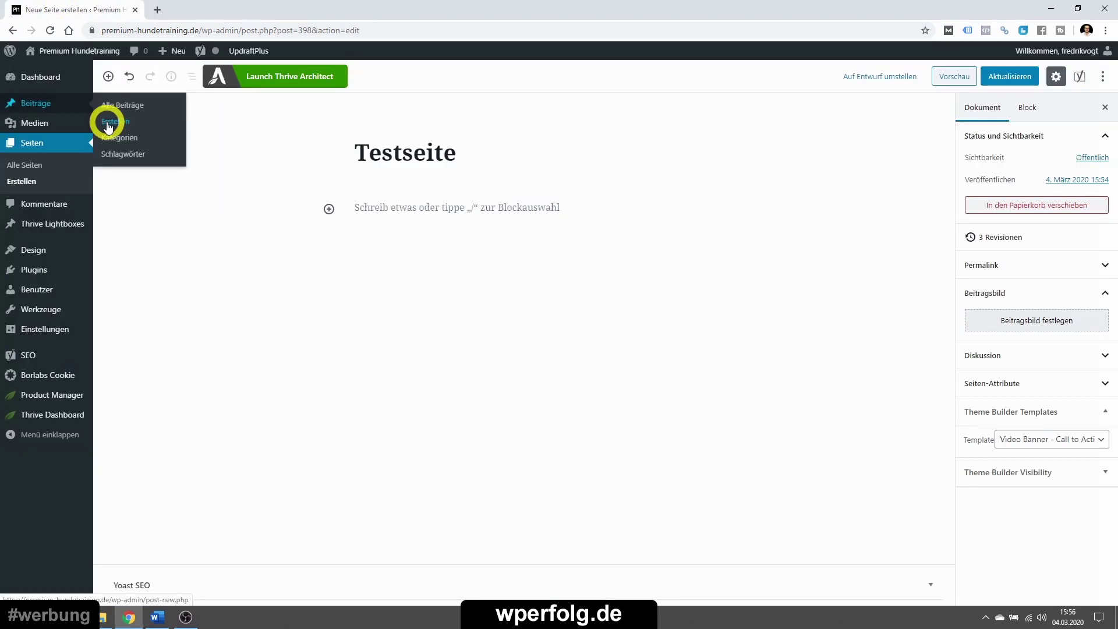
pyautogui.click(108, 125)
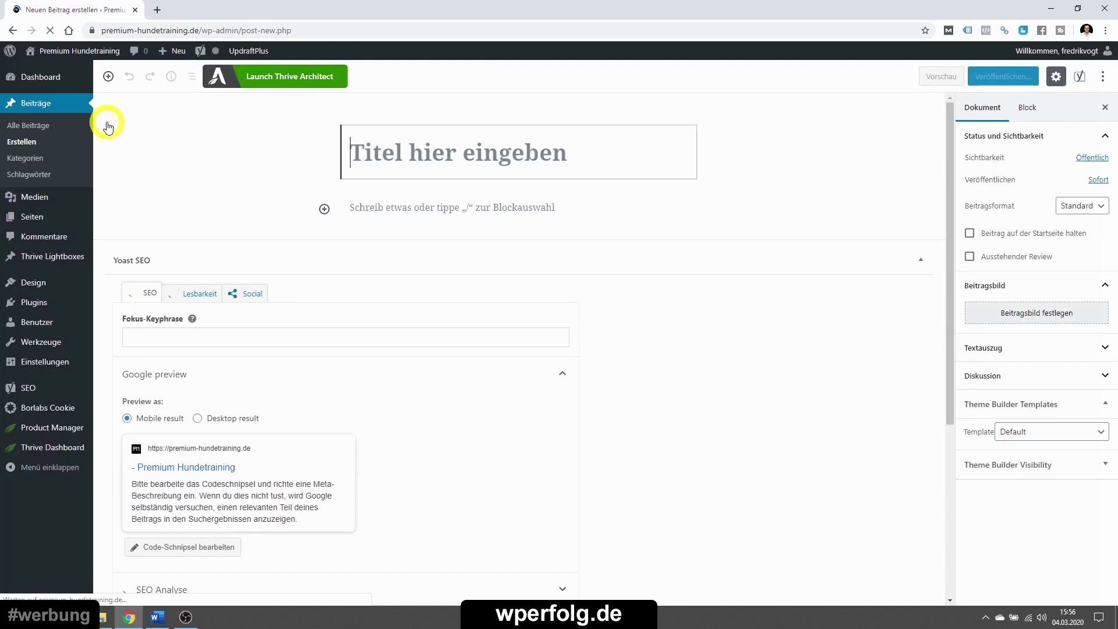
pyautogui.write('Testbeitrag 3')
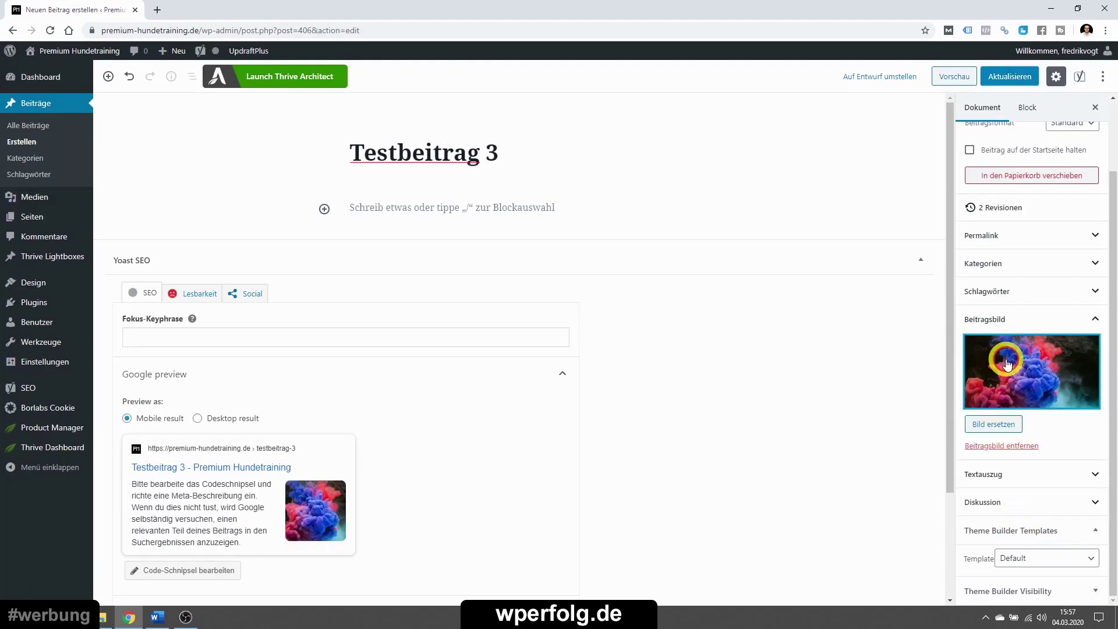
pyautogui.click(1008, 381)
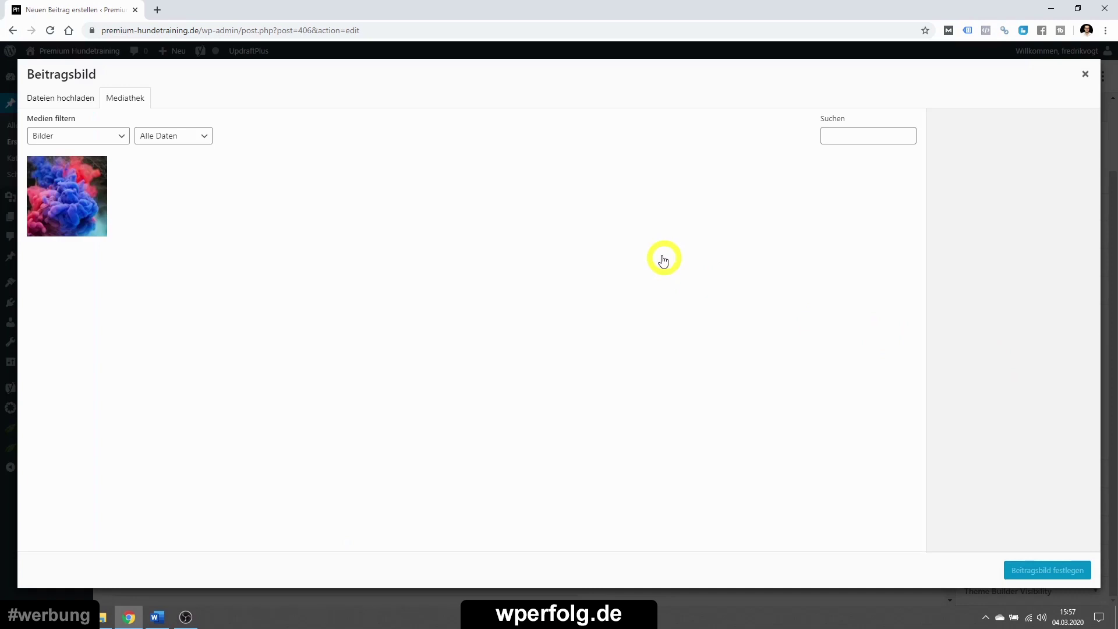
pyautogui.click(320, 187)
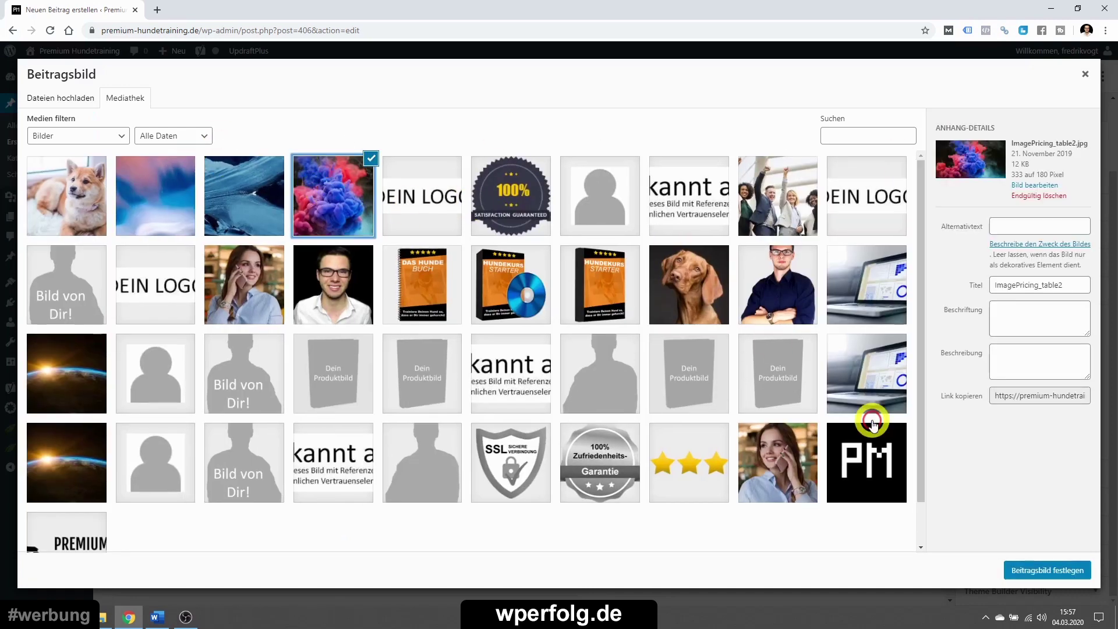
pyautogui.click(1048, 572)
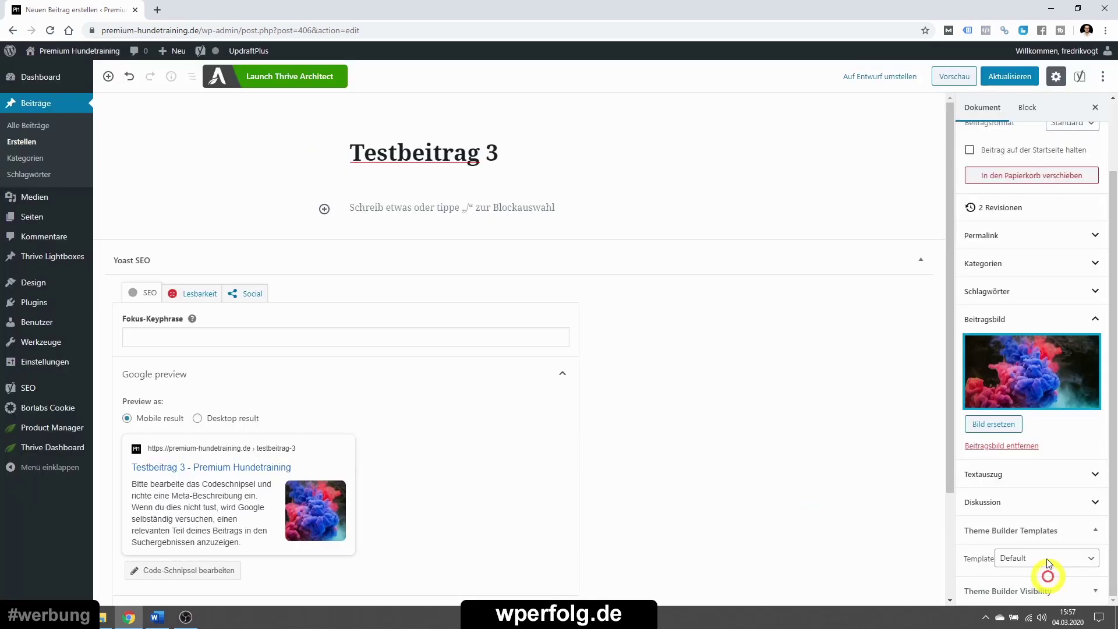
# - Look over the post's Theme Builder visibility options, assign the "Featured image full width Video post" template and update the post
pyautogui.click(984, 586)
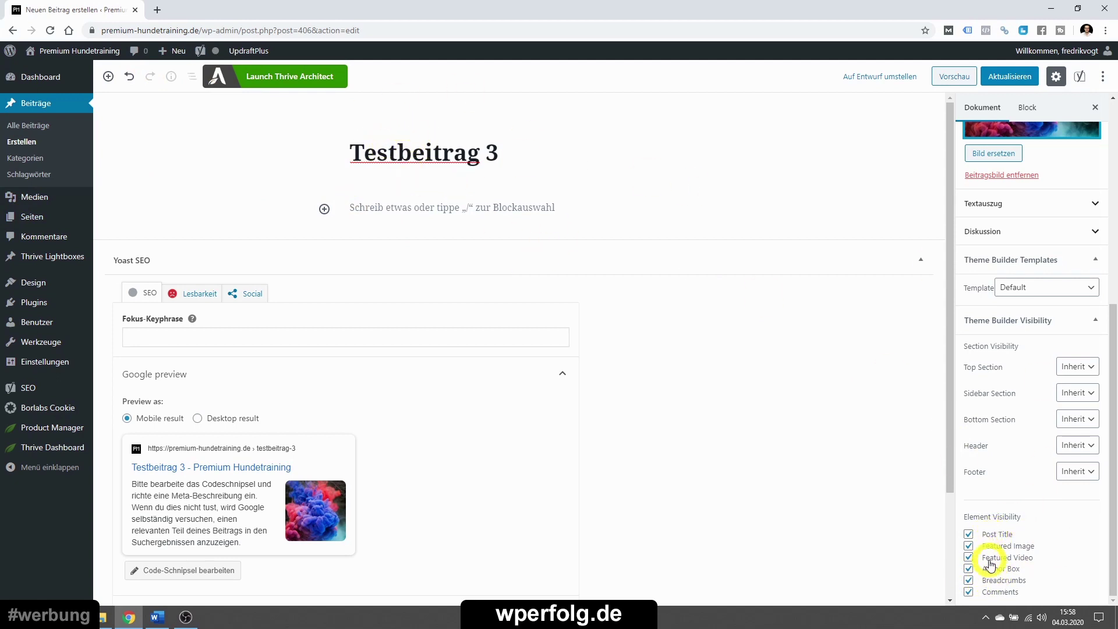
pyautogui.click(988, 324)
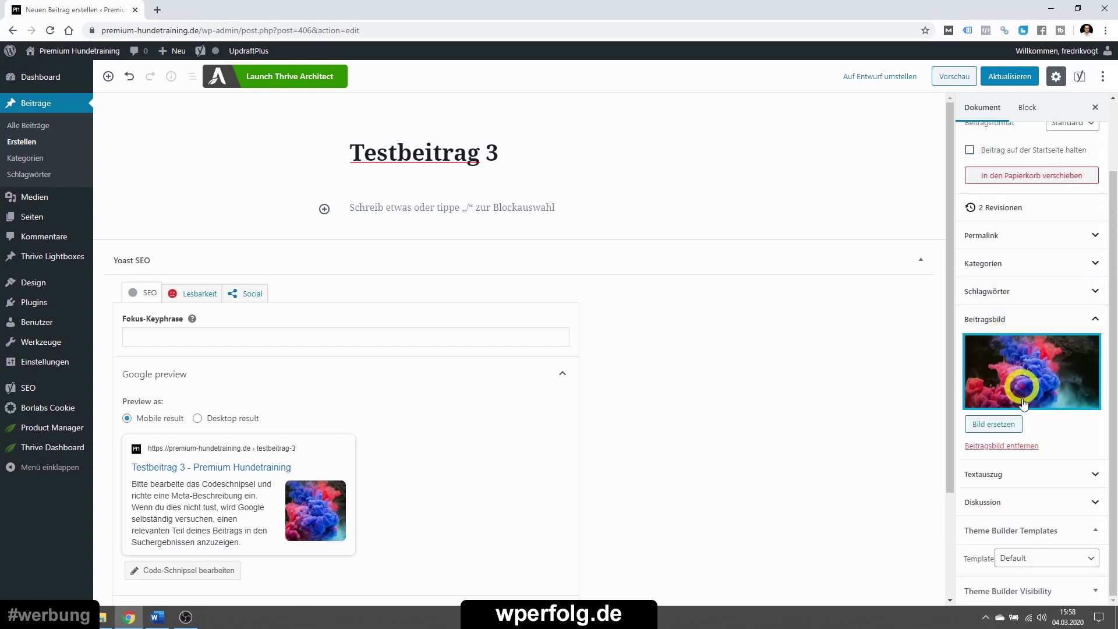
pyautogui.click(1013, 559)
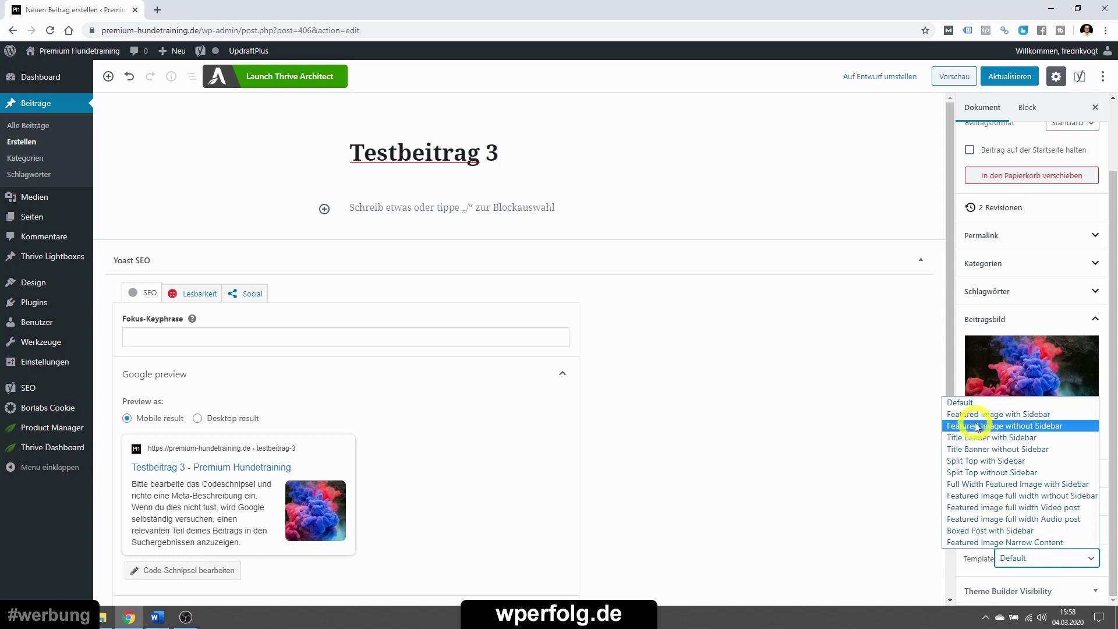
pyautogui.click(989, 507)
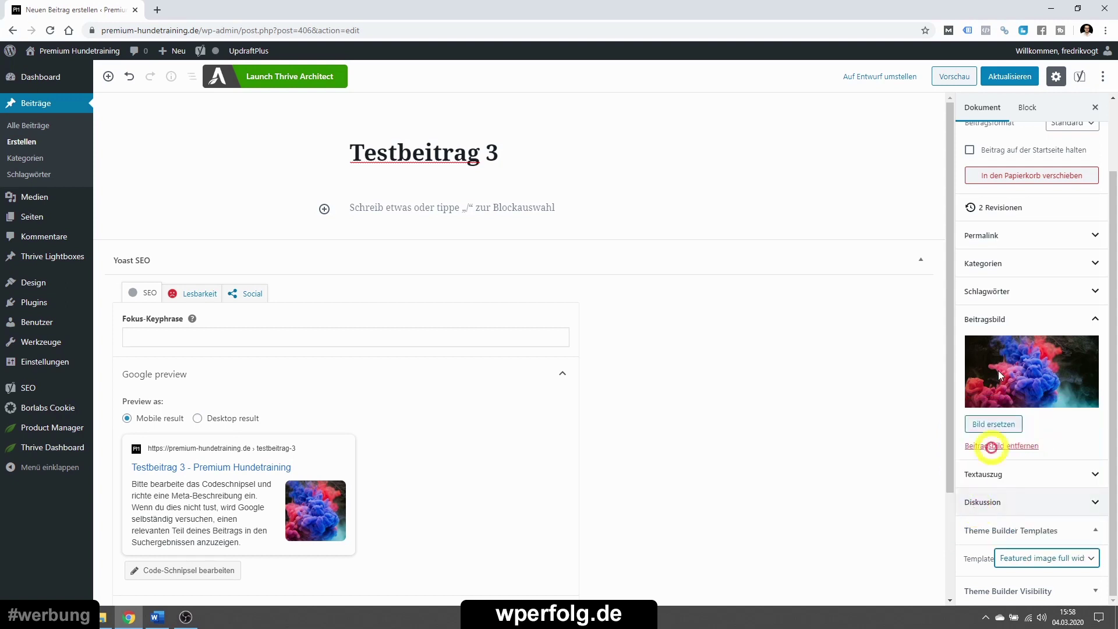
pyautogui.click(998, 86)
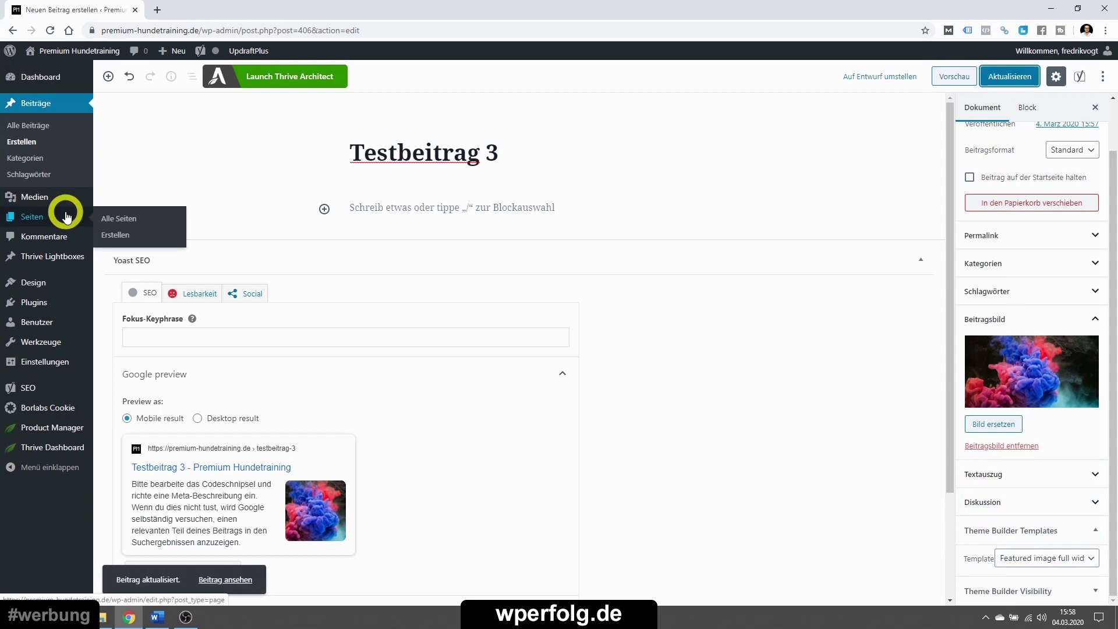
# - Open the Thrive Theme Builder in a new browser tab and show the Shapeshift Theme's templates
pyautogui.moveTo(55, 448)
pyautogui.rightClick(123, 486)
pyautogui.click(143, 492)
pyautogui.click(227, 9)
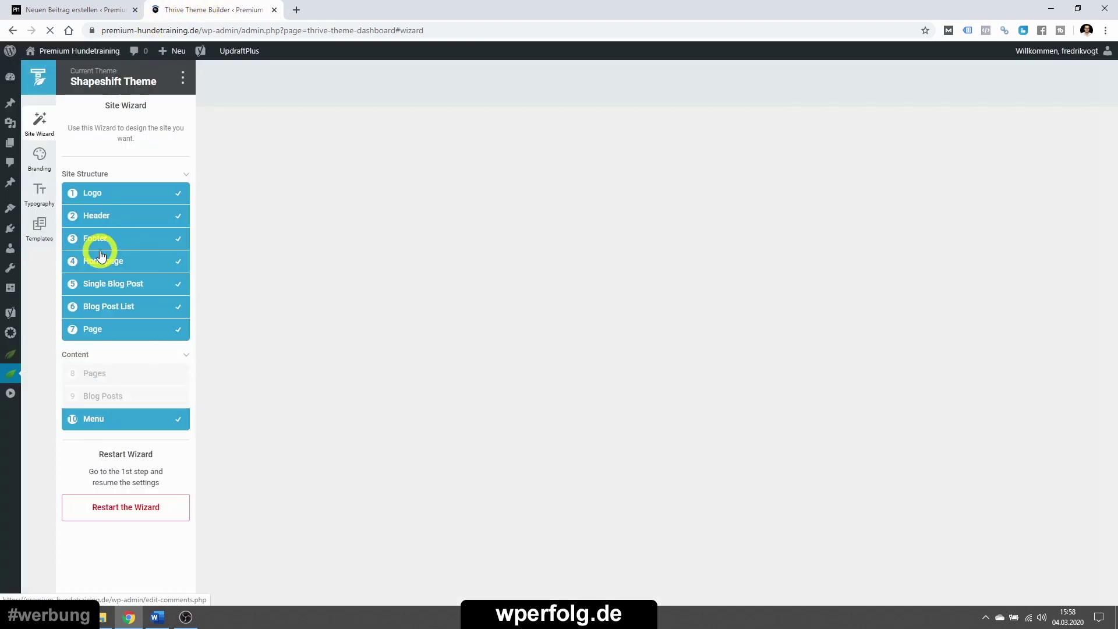
pyautogui.click(44, 233)
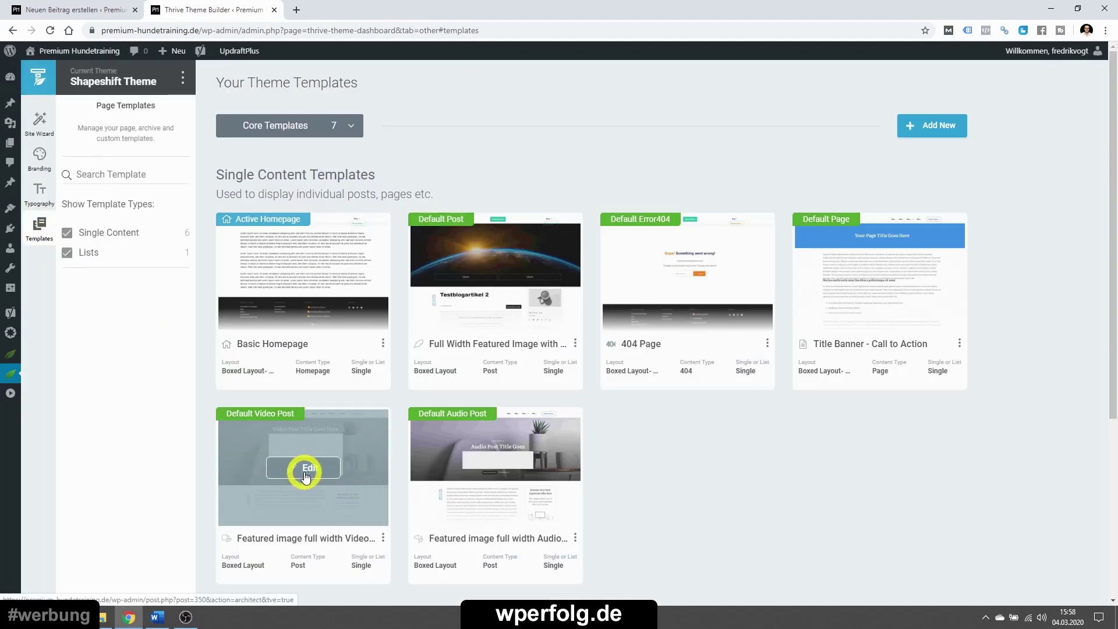
# - Open the "Featured image full width Video post" template for editing and look over its layout
pyautogui.click(306, 474)
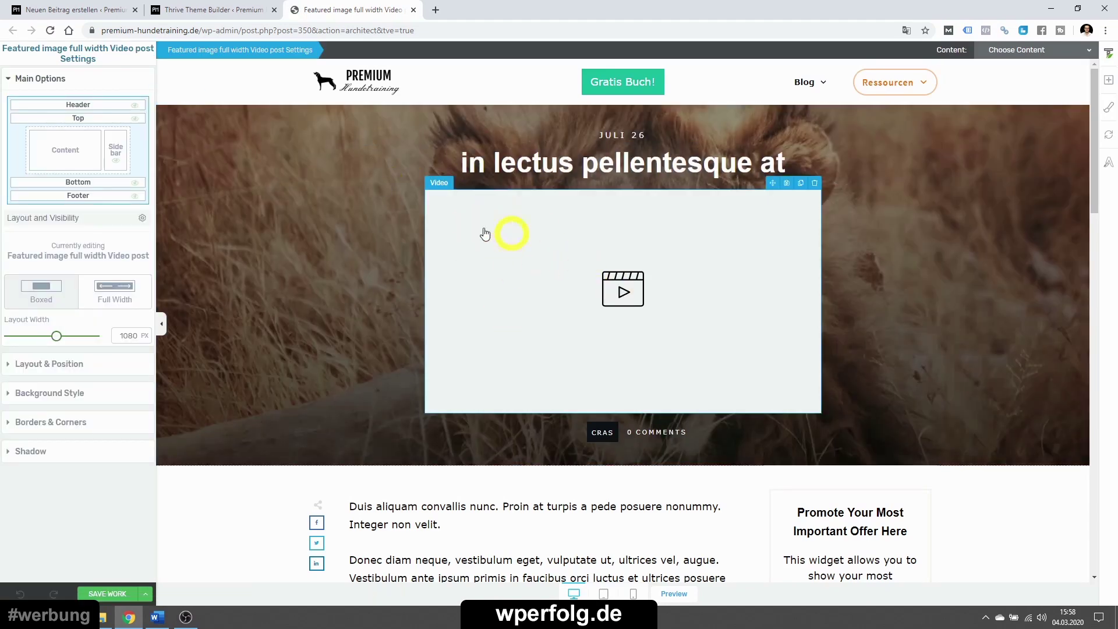
pyautogui.scroll(-4, 469, 251)
pyautogui.scroll(4, 474, 250)
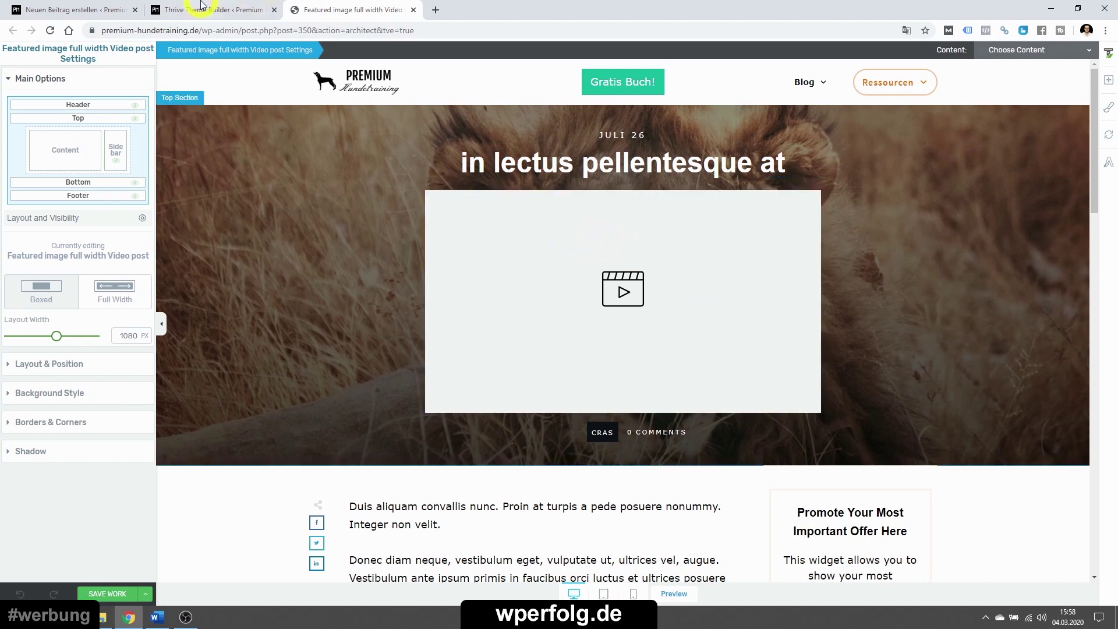
# - Check the template options available for Testbeitrag 3 and compare the selected one with the open Video post template
pyautogui.click(123, 9)
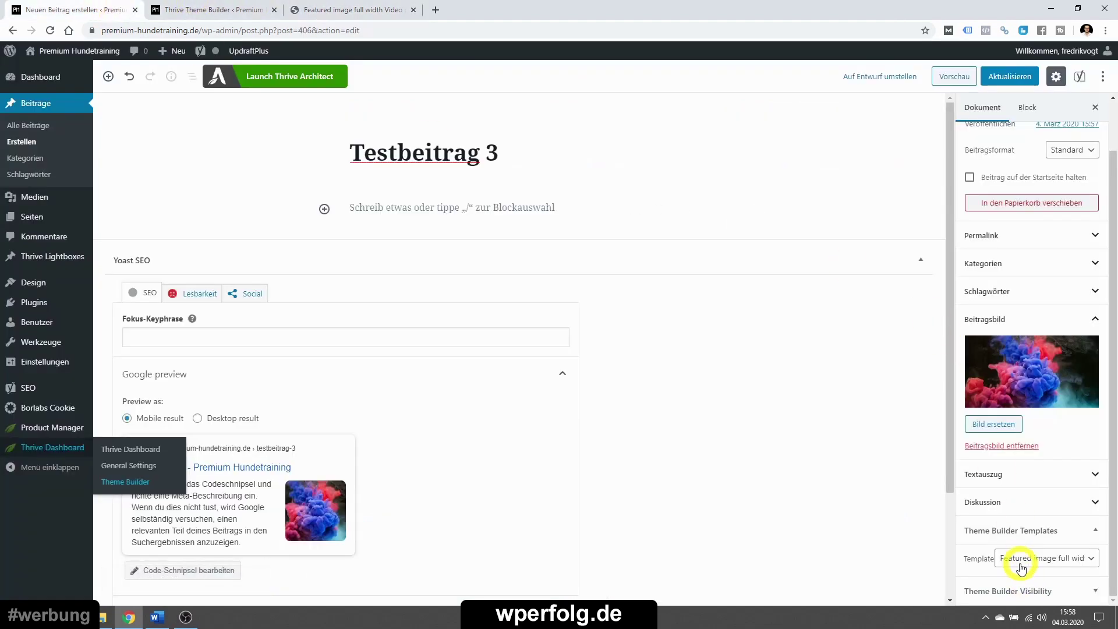
pyautogui.click(1062, 564)
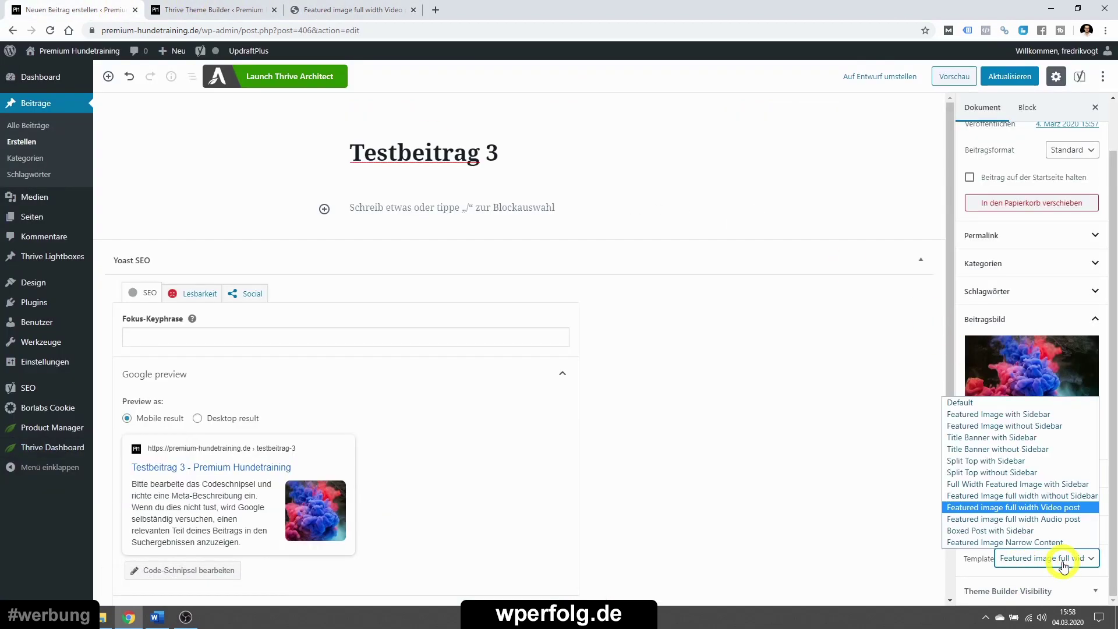
pyautogui.click(1039, 561)
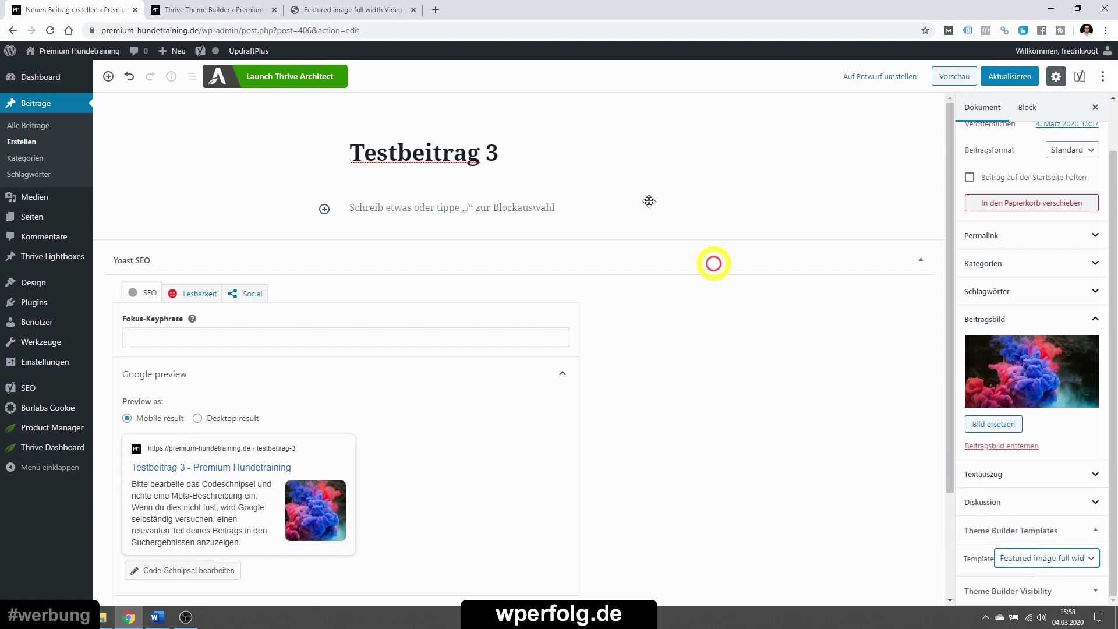
pyautogui.click(357, 9)
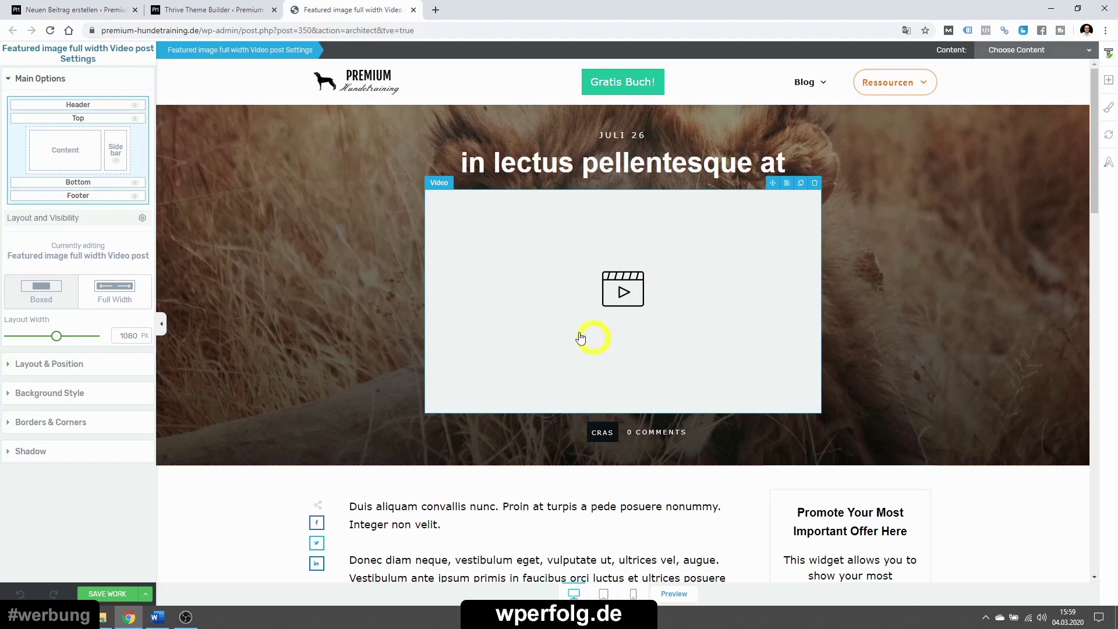
pyautogui.scroll(-5, 625, 300)
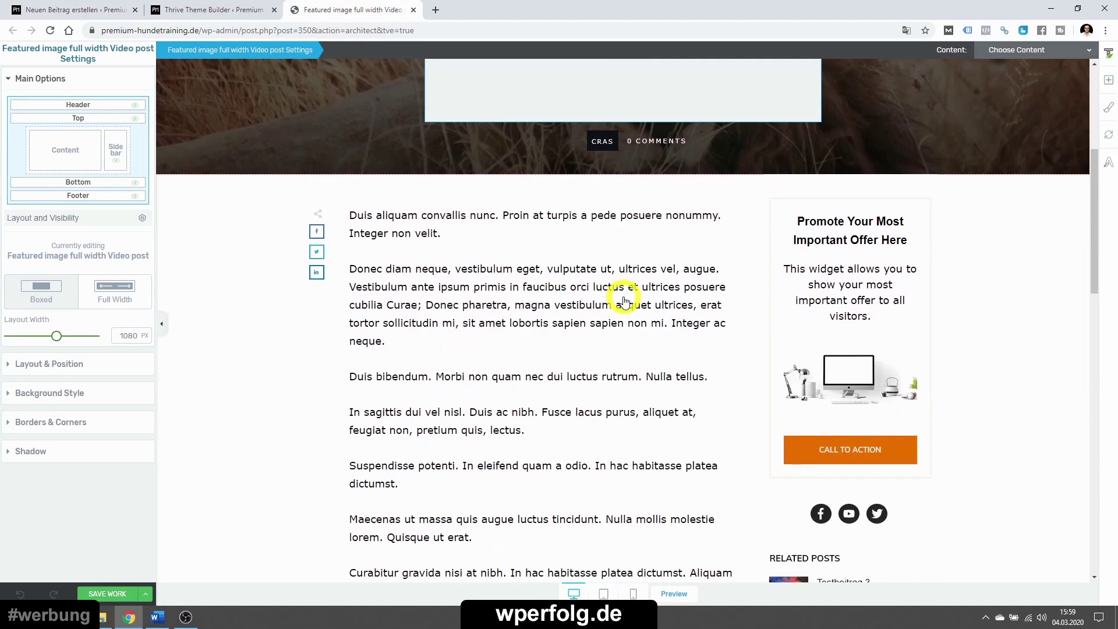
# - Set the Theme Builder template of Testbeitrag 3 to Default and check the Default Post template in the Theme Builder
pyautogui.click(77, 7)
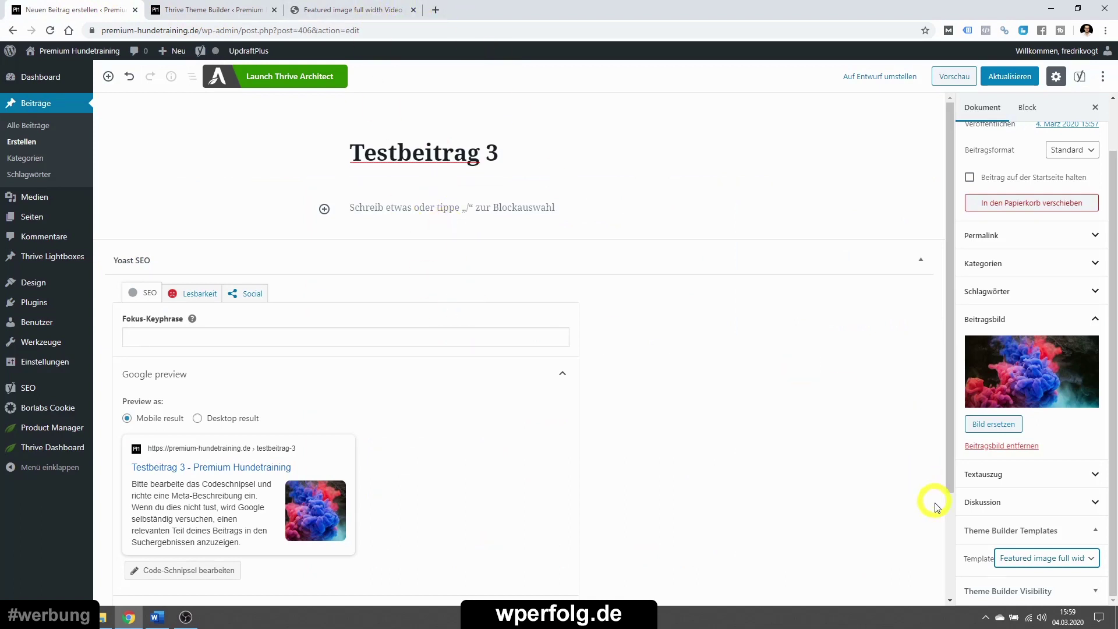
pyautogui.click(1002, 558)
pyautogui.click(971, 402)
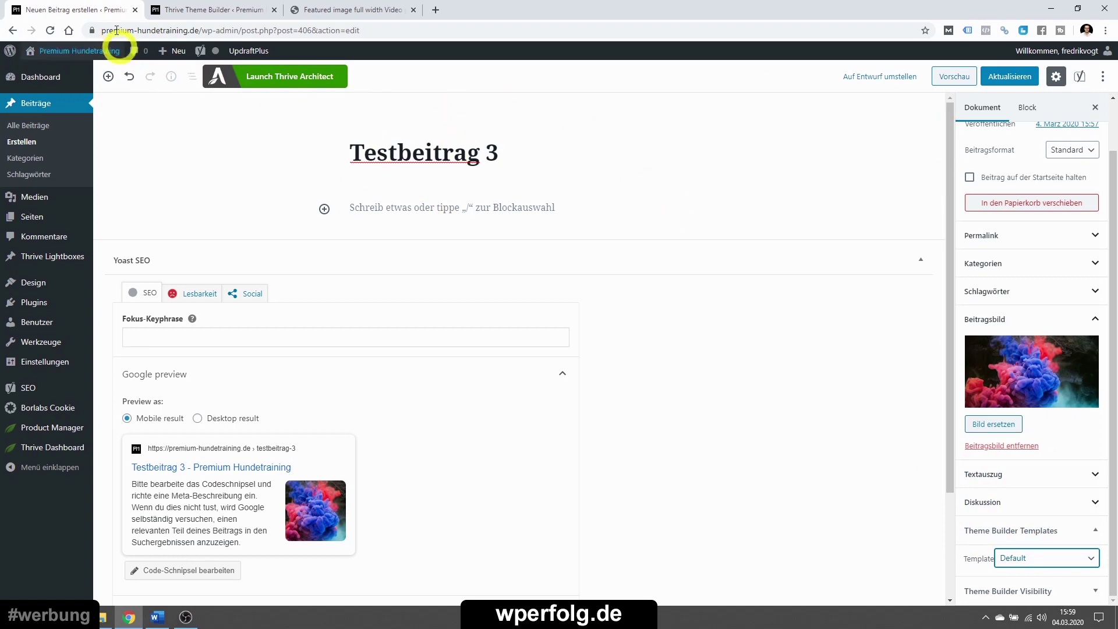
pyautogui.click(175, 9)
pyautogui.moveTo(457, 253)
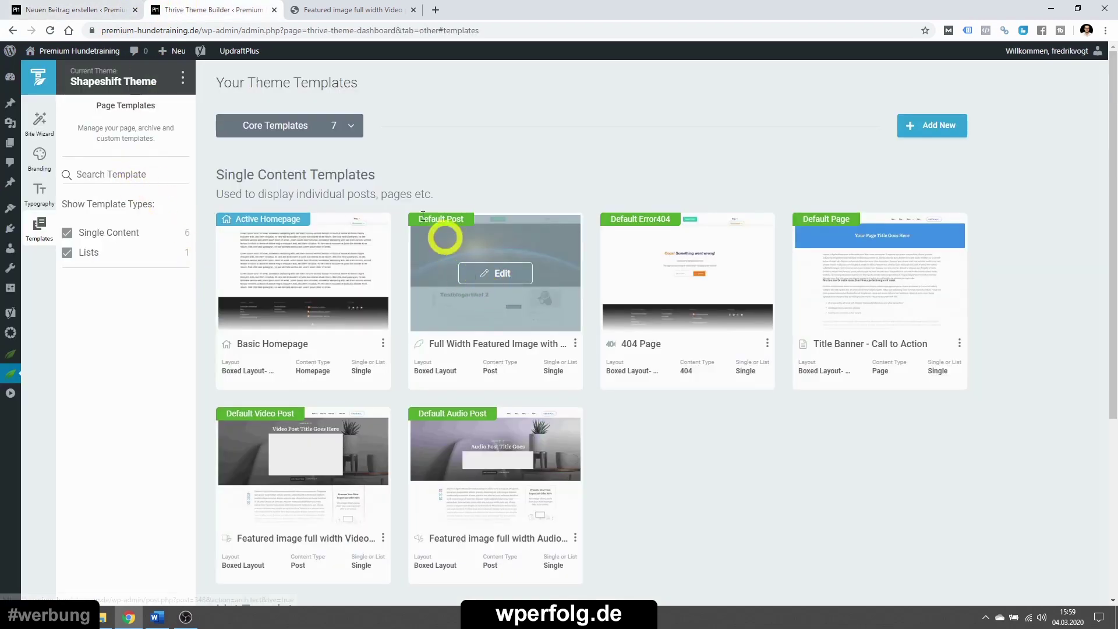
pyautogui.click(93, 10)
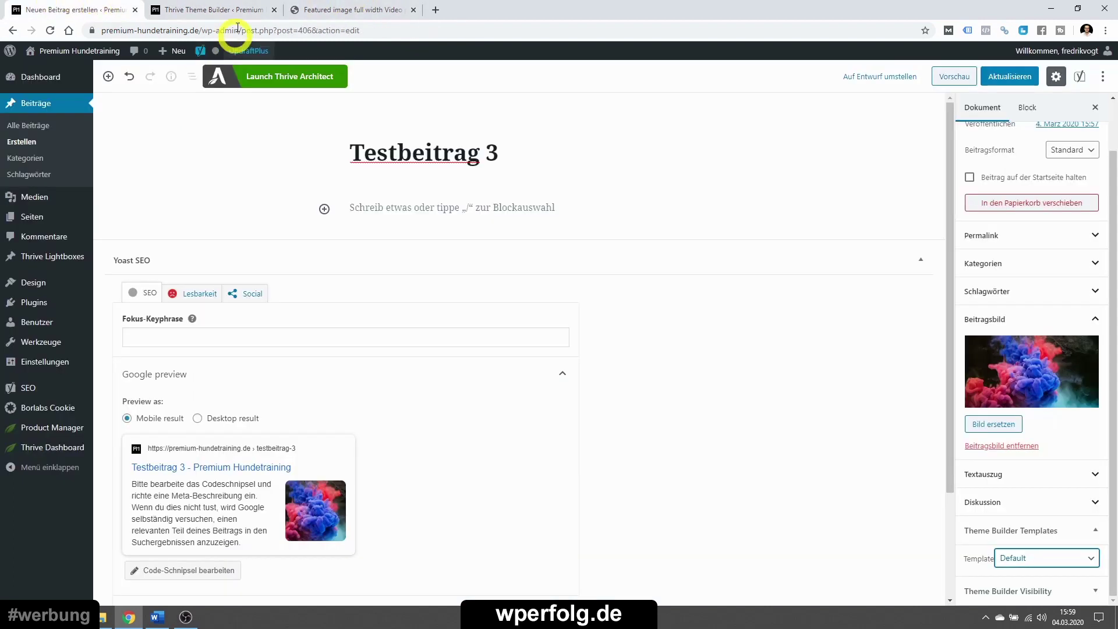
# - Move the post title in the Video post template from the top section to above the post content and colour it #000000
pyautogui.click(320, 9)
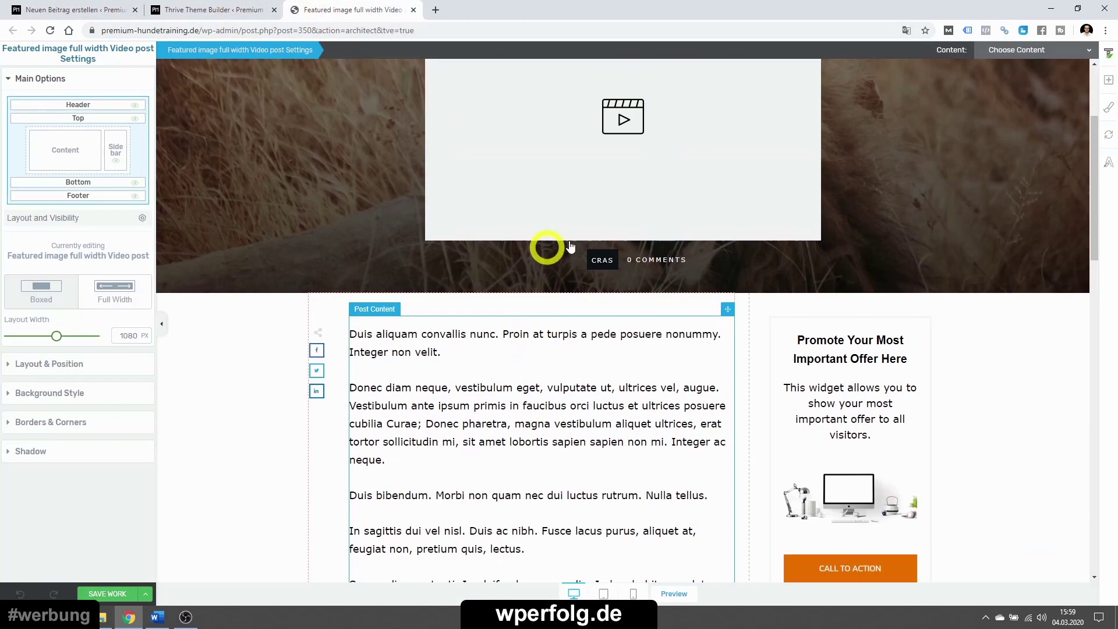
pyautogui.scroll(3, 570, 247)
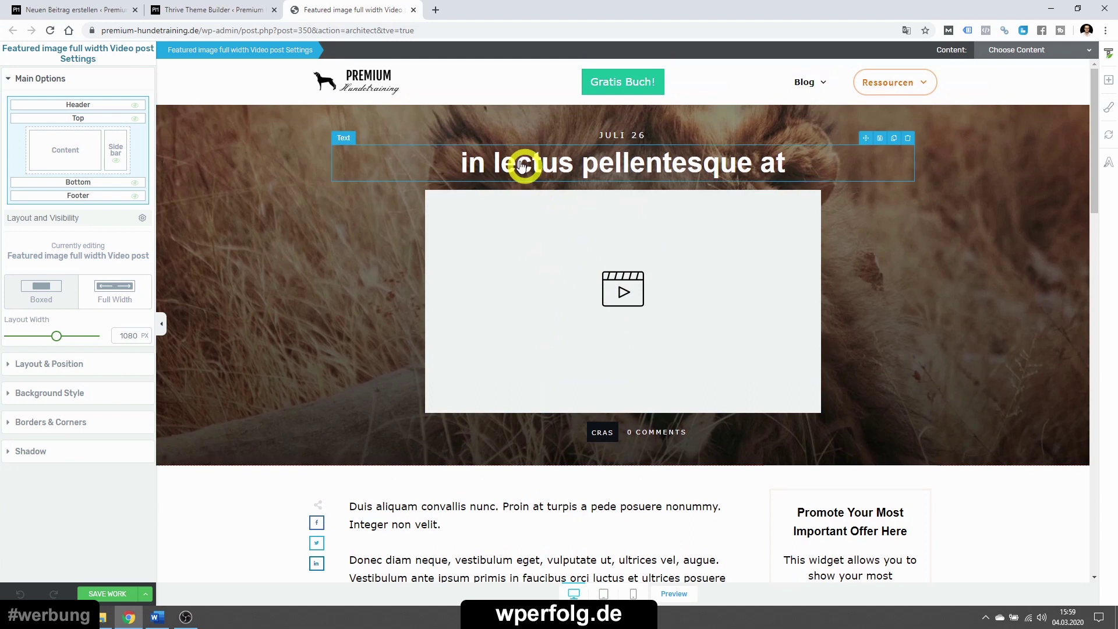
pyautogui.click(523, 164)
pyautogui.moveTo(868, 137); pyautogui.dragTo(494, 497)
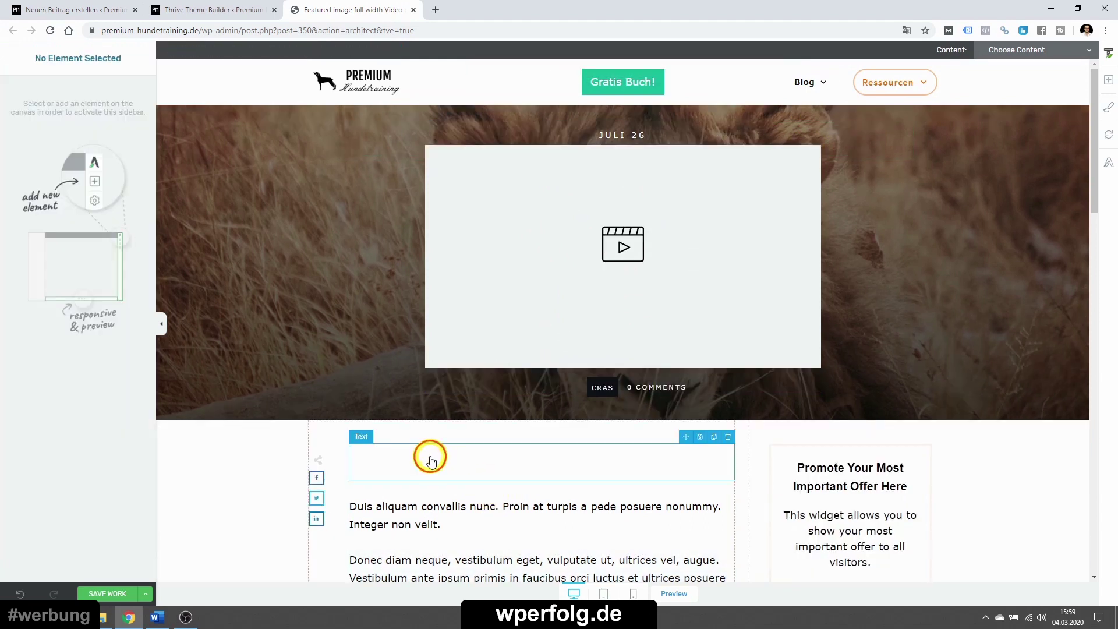
pyautogui.click(431, 462)
pyautogui.click(73, 103)
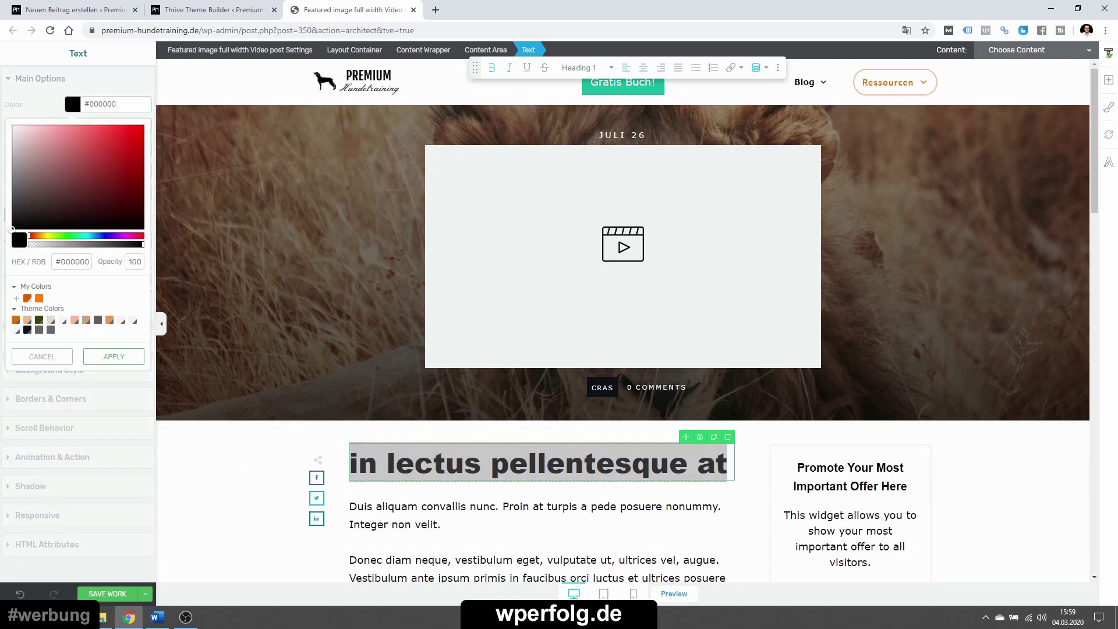
pyautogui.click(93, 357)
# - Delete the date text above the video in the top section, save the template and look over the result
pyautogui.click(854, 121)
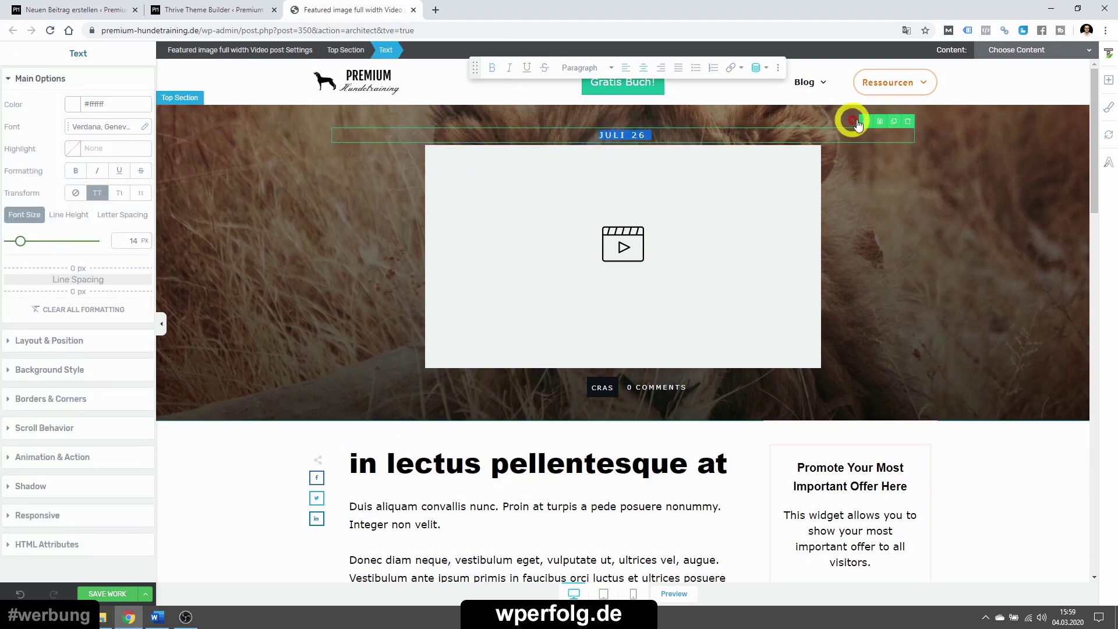
pyautogui.click(908, 122)
pyautogui.click(235, 429)
pyautogui.click(127, 585)
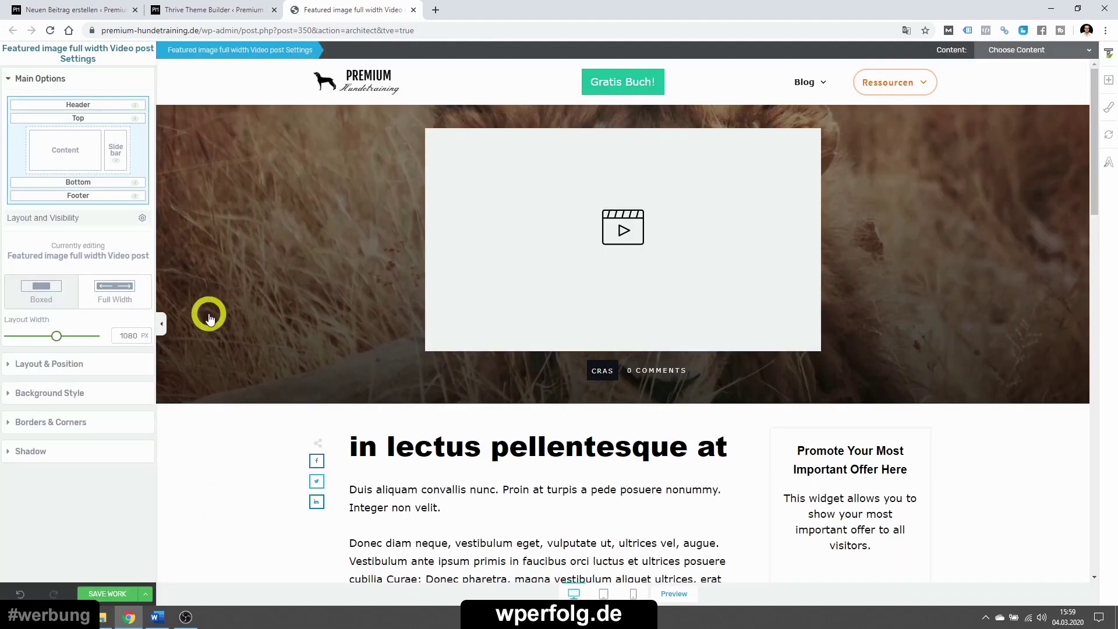
pyautogui.scroll(-3, 245, 324)
pyautogui.scroll(3, 250, 340)
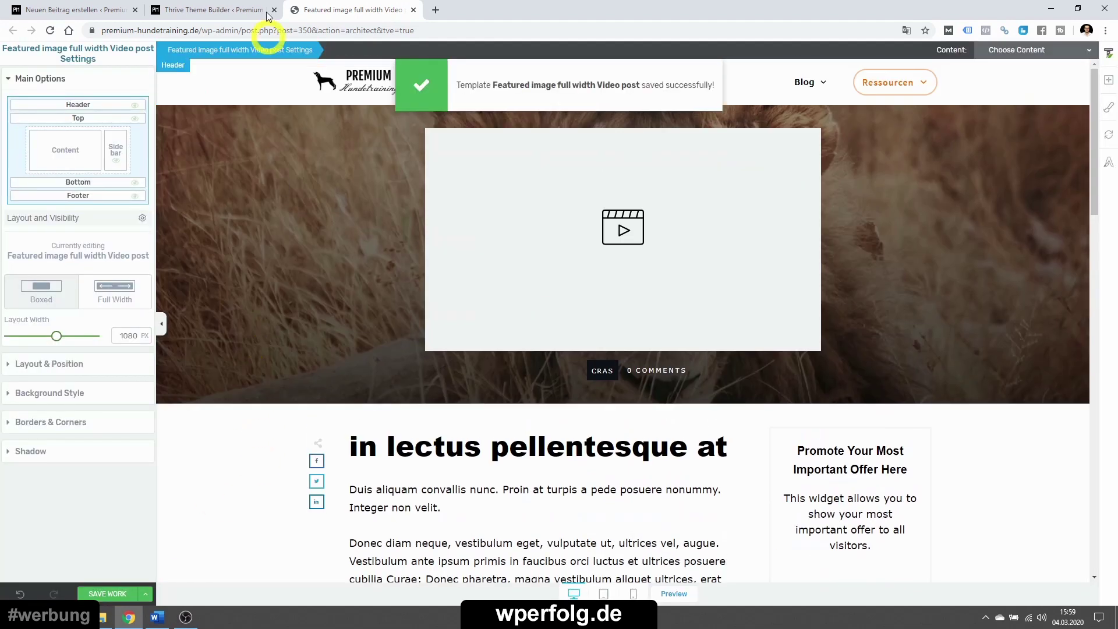
# - Close the browser tabs of the template editor and Theme Builder, and open the Theme Builder from the Testbeitrag 3 post editor
pyautogui.click(267, 16)
pyautogui.click(274, 9)
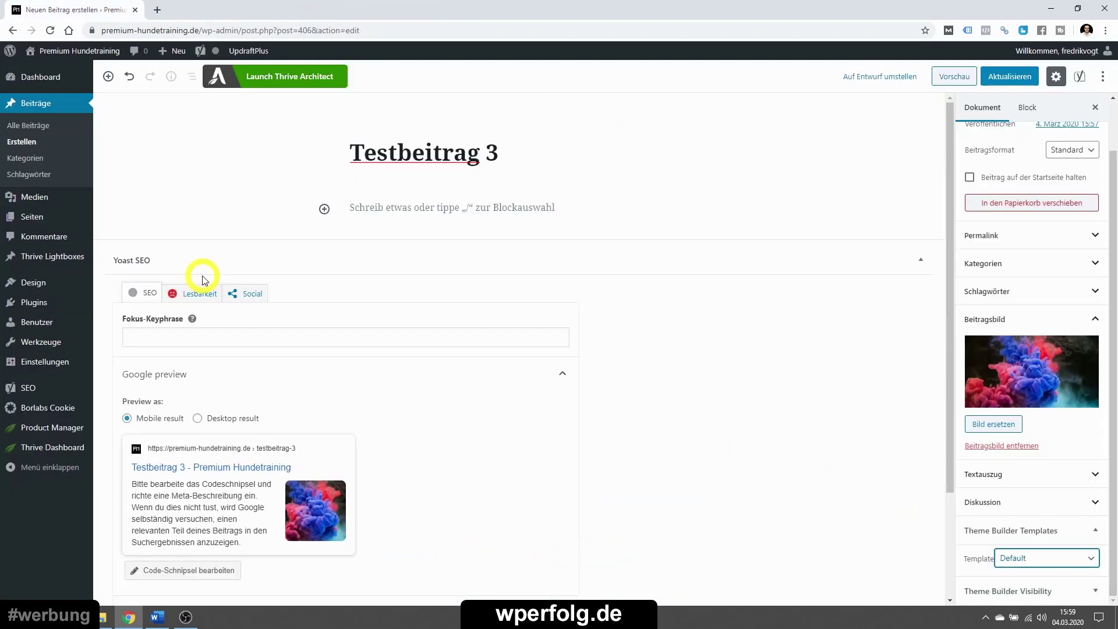
pyautogui.moveTo(52, 448)
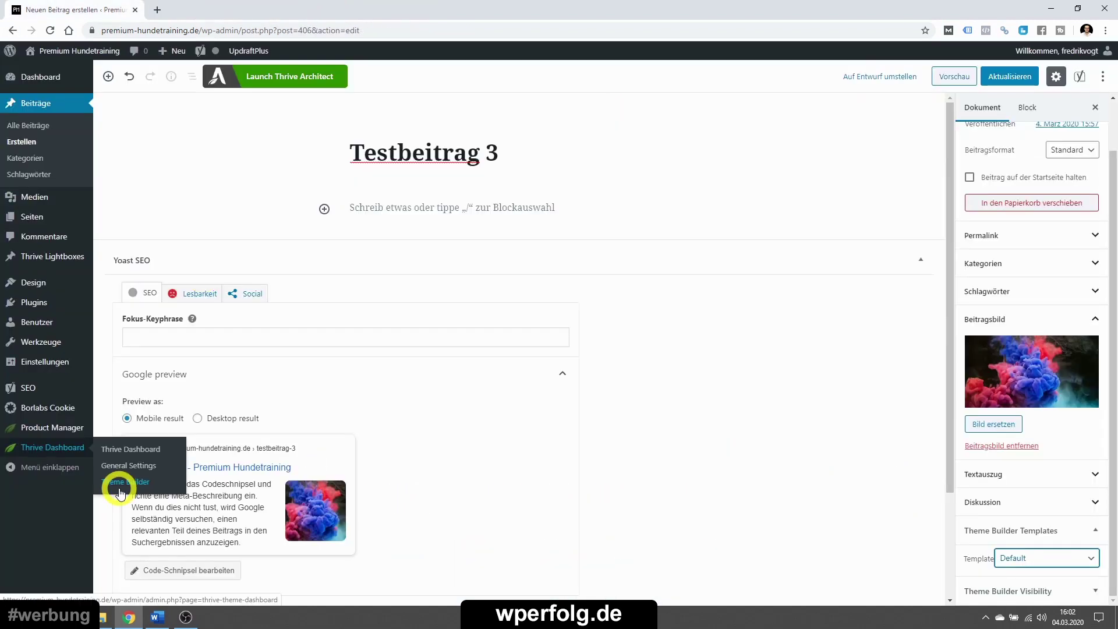